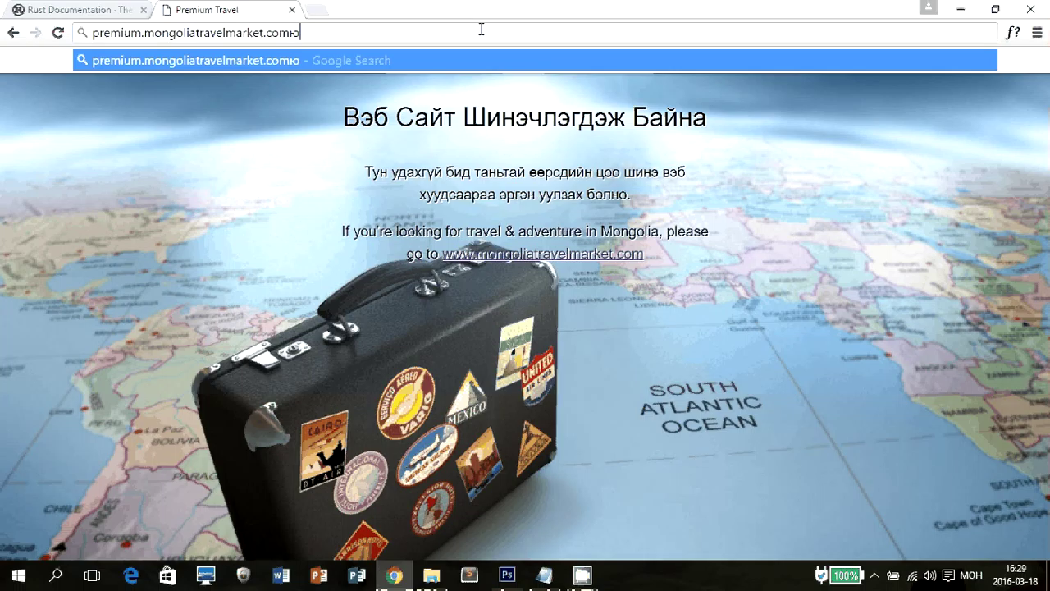
Correct the address bar to premium.mongoliatravelmarket.com/wp-admin and load it.
key(BackSpace)
key(alt+shift)
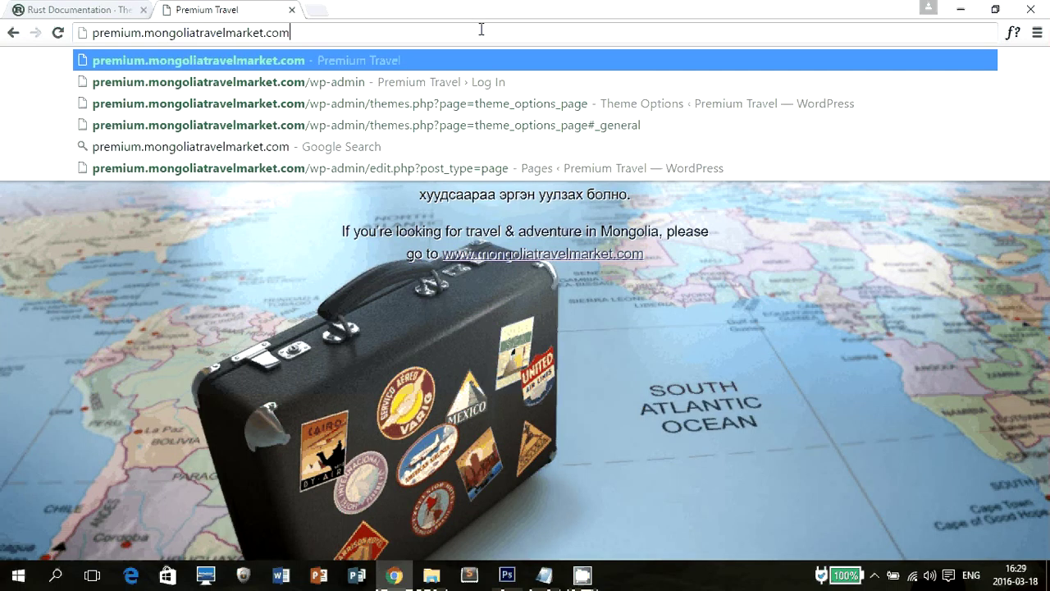
key(BackSpace)
text(m/wp)
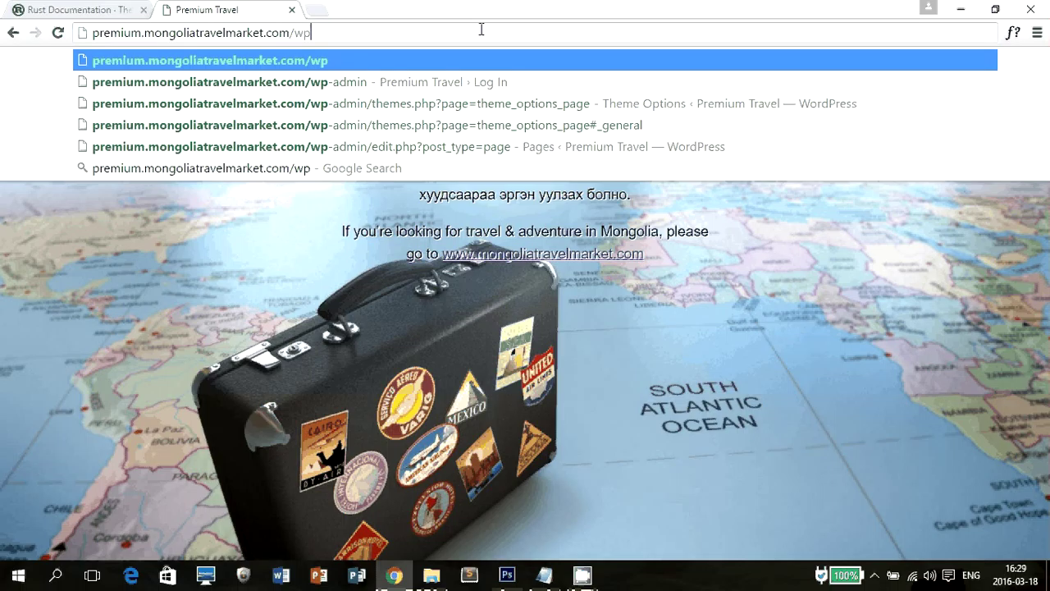
text(-admin)
key(Return)
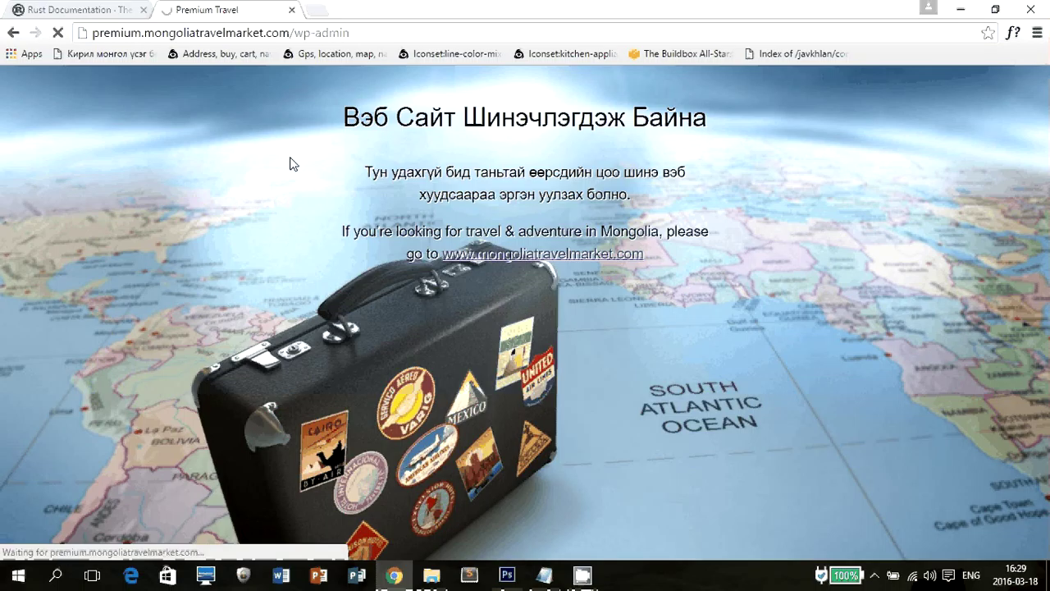
Log in with the site's username and saved password.
text(ba)
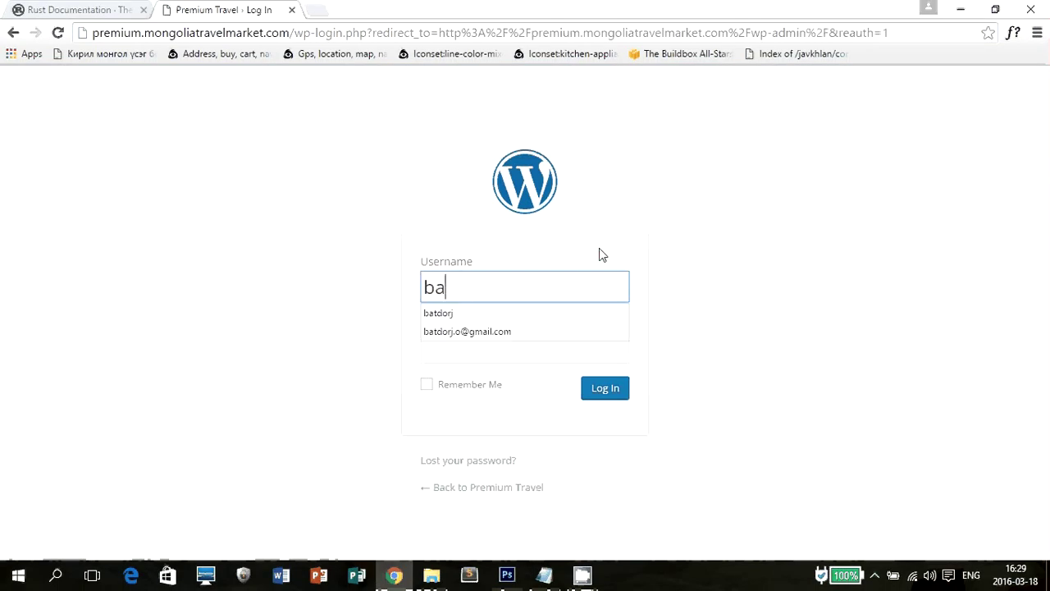
text(tdorj)
key(Tab)
key(ctrl+v)
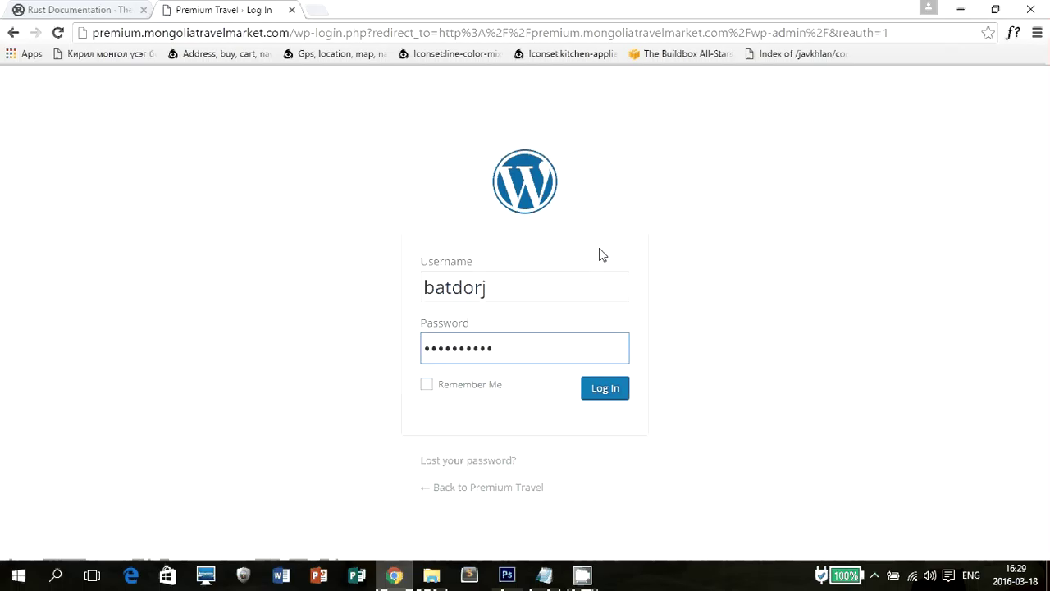
click(601, 392)
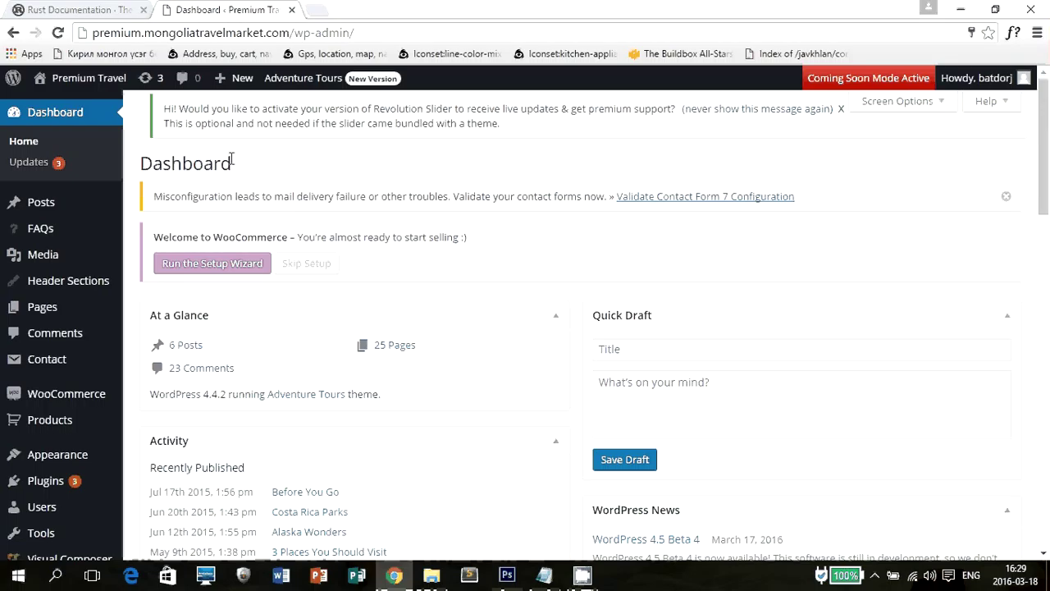
Look over the Dashboard, then open the live Premium Travel site in a new tab.
drag(267, 164, 138, 158)
click(367, 176)
scroll(440, 163, down, 15)
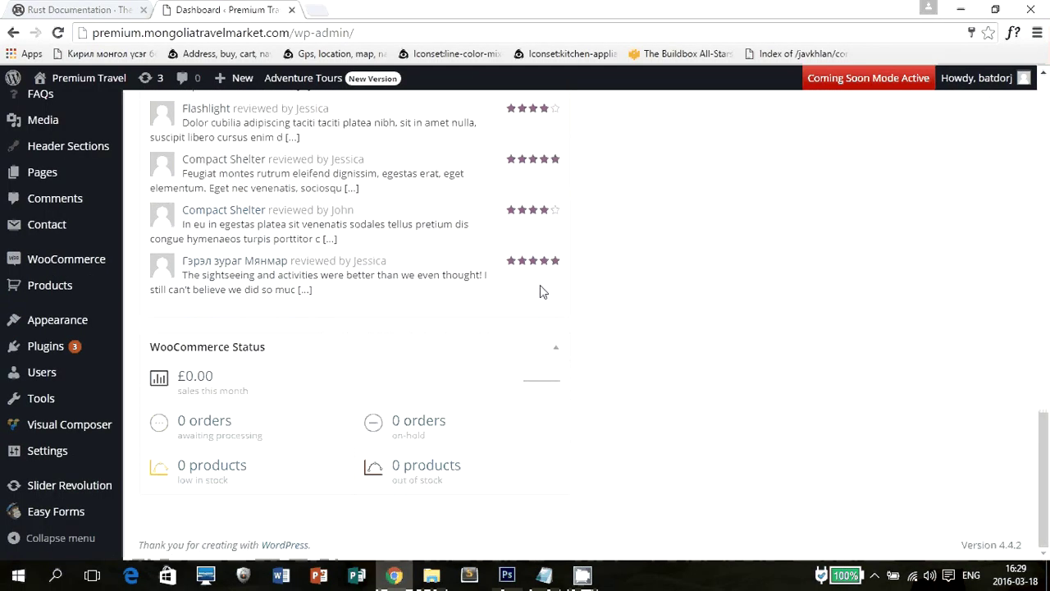
scroll(517, 246, up, 15)
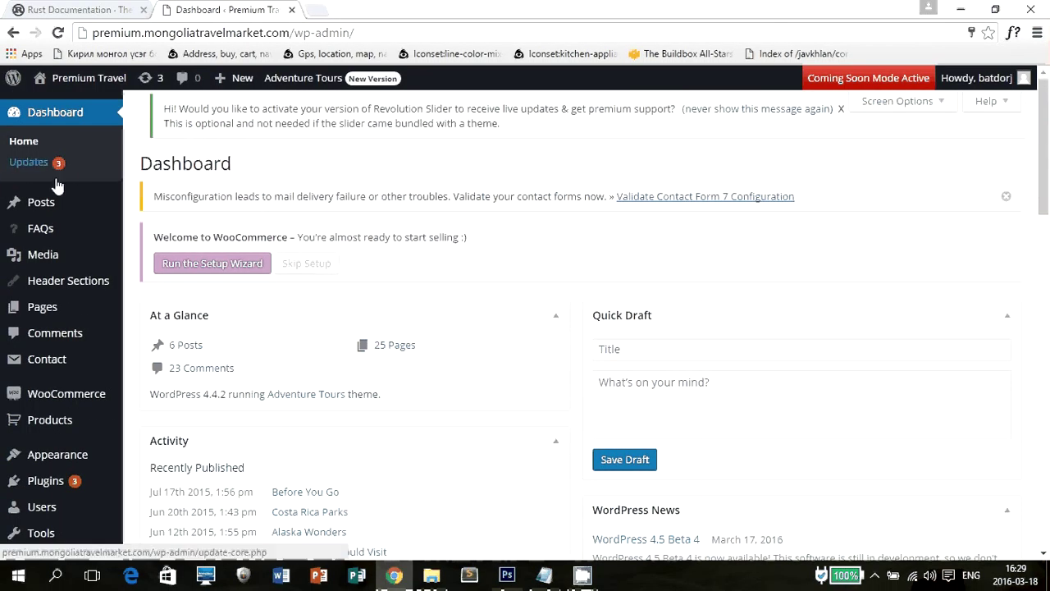
mouse_move(45, 215)
mouse_move(82, 78)
click(61, 104)
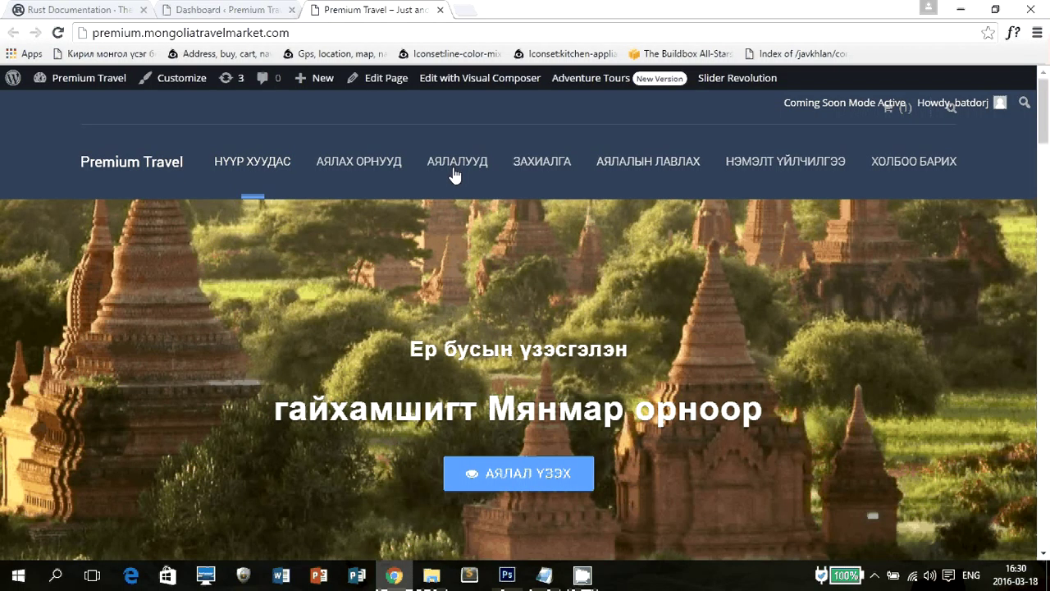
Browse the homepage sections, including the үзэсгэлэнтэй газрууд feature, then go back to the Dashboard tab.
mouse_move(784, 191)
scroll(672, 233, down, 7)
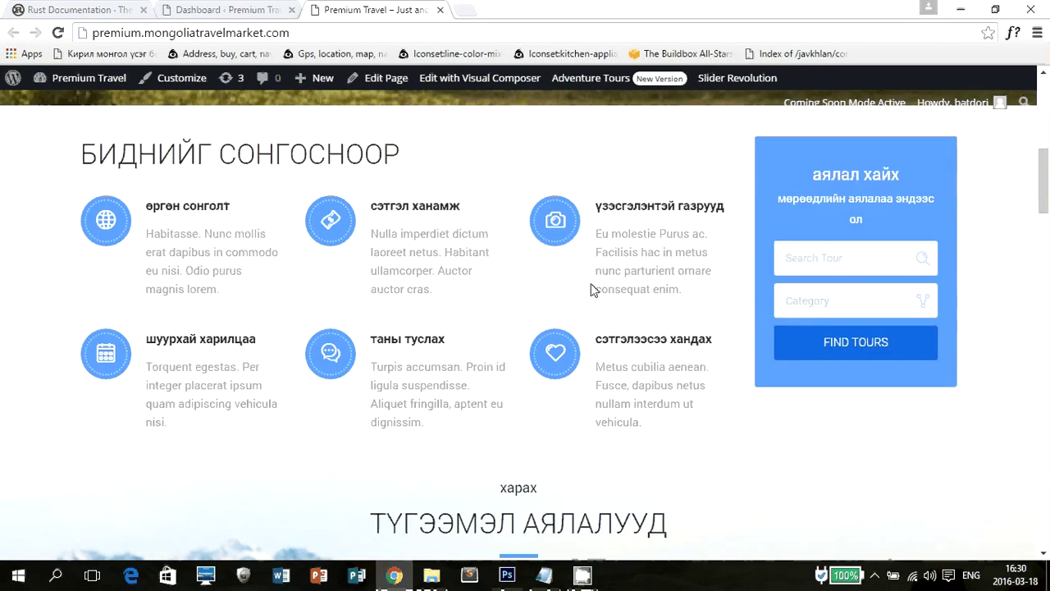
triple_click(594, 289)
click(671, 332)
scroll(708, 304, down, 5)
scroll(698, 308, down, 5)
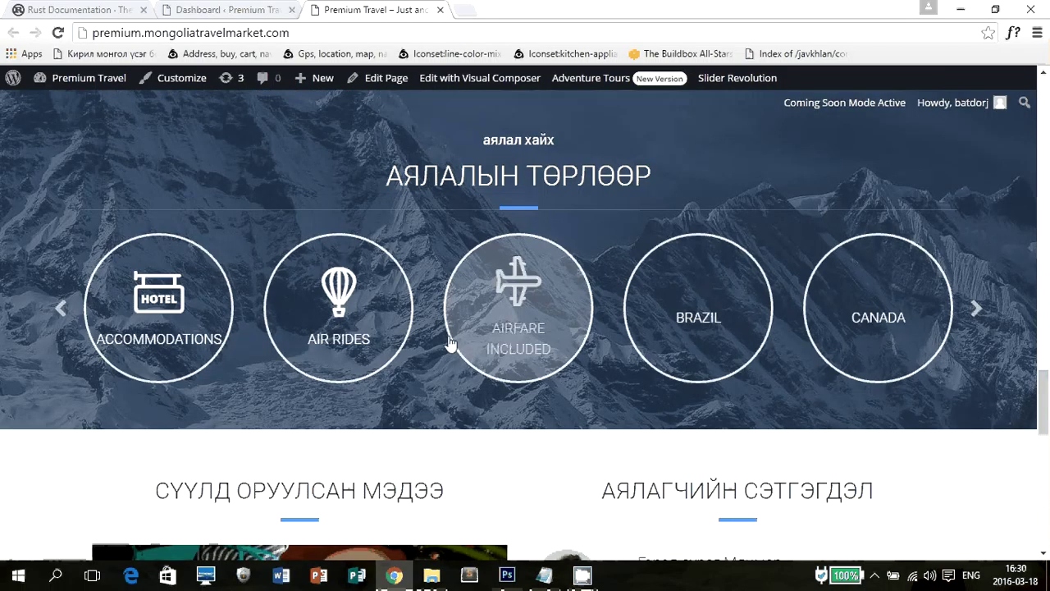
click(230, 10)
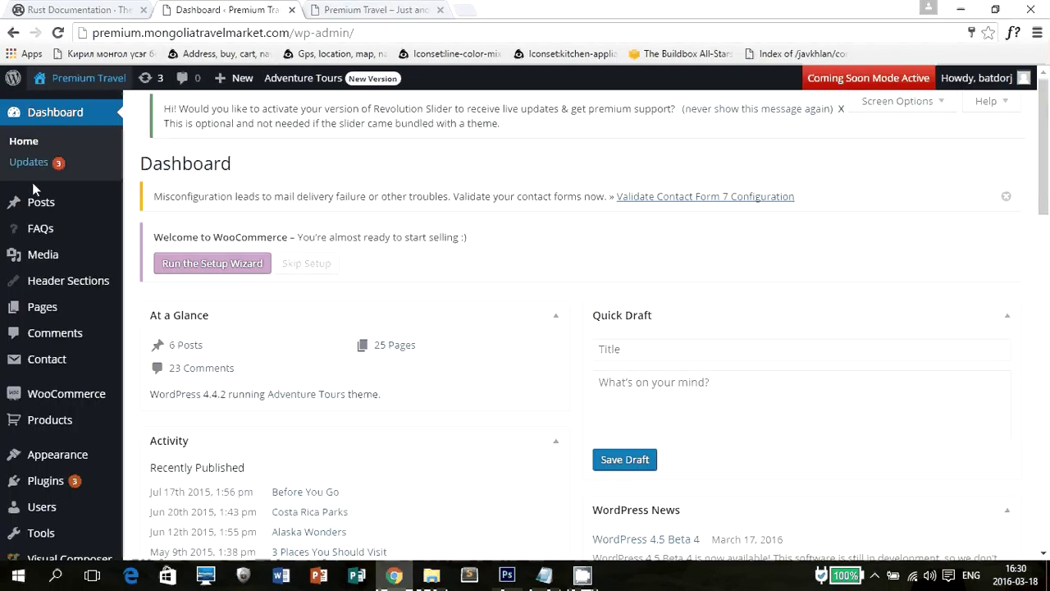
mouse_move(83, 210)
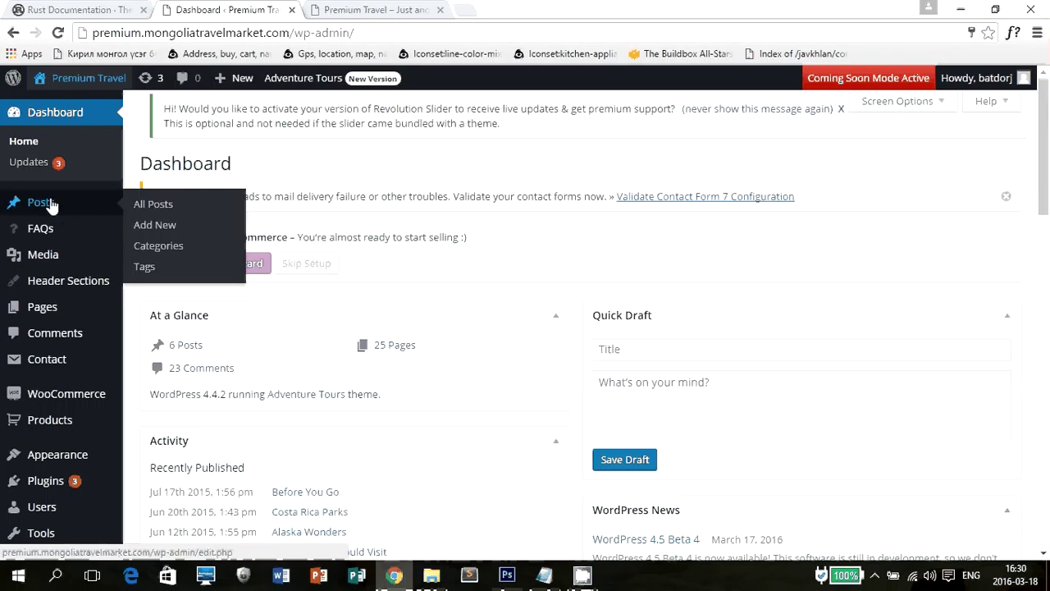
Open the Posts list in a new tab and check the front page's СҮҮЛД ОРУУЛСАН МЭДЭЭ section.
middle_click(51, 201)
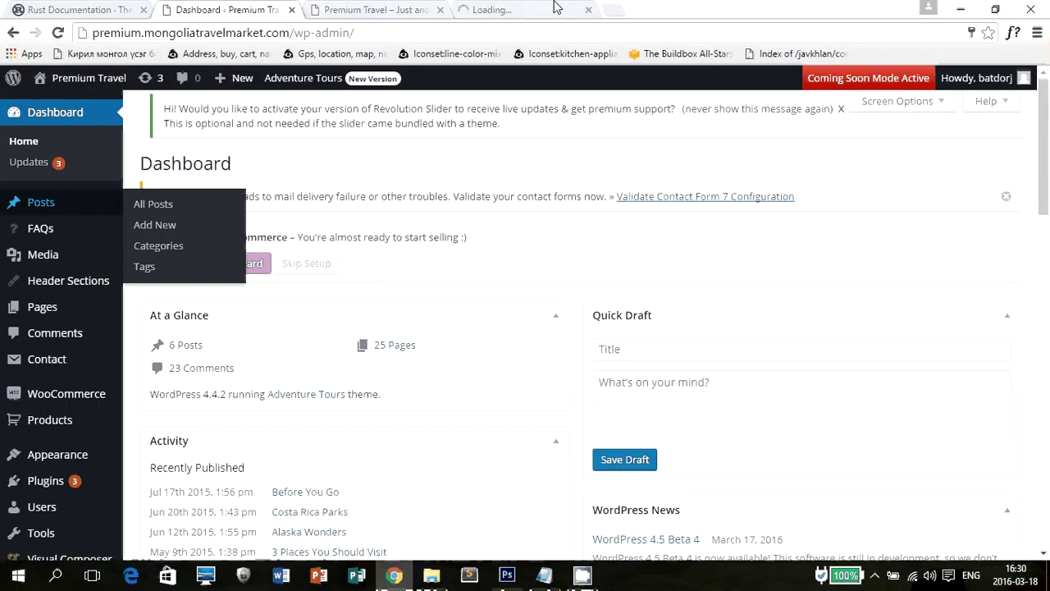
click(556, 8)
click(376, 9)
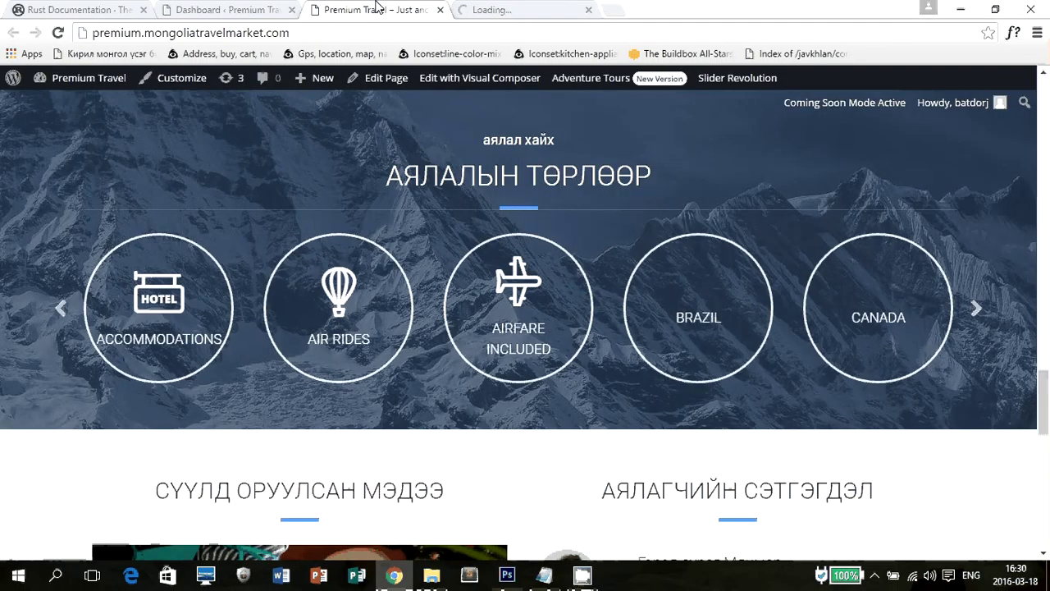
scroll(298, 166, down, 5)
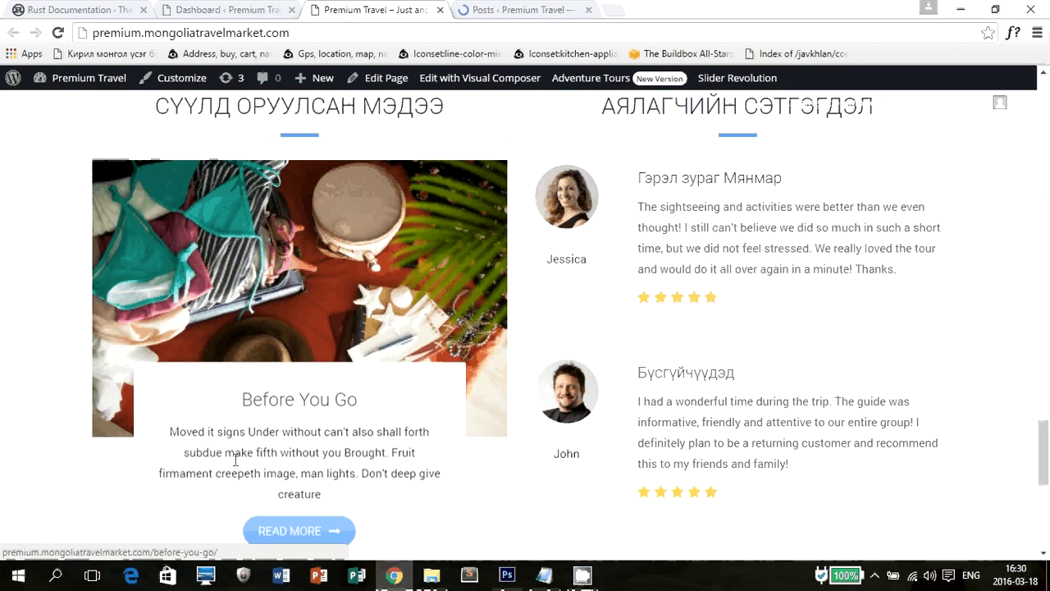
drag(167, 109, 444, 107)
Scroll the six-post list and open the Before You Go post for editing.
click(508, 9)
scroll(320, 345, down, 3)
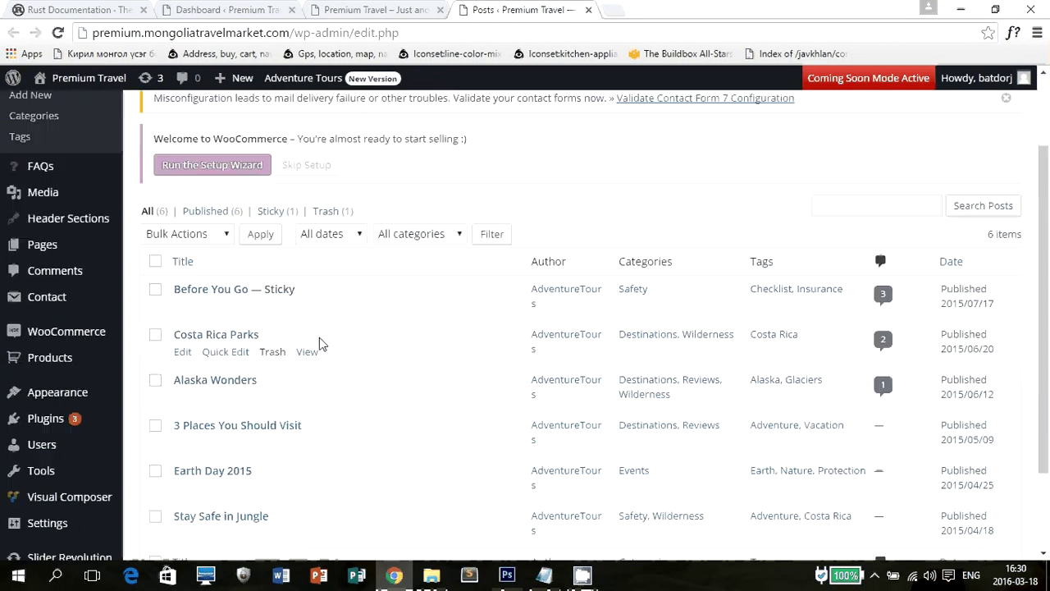
scroll(206, 328, up, 1)
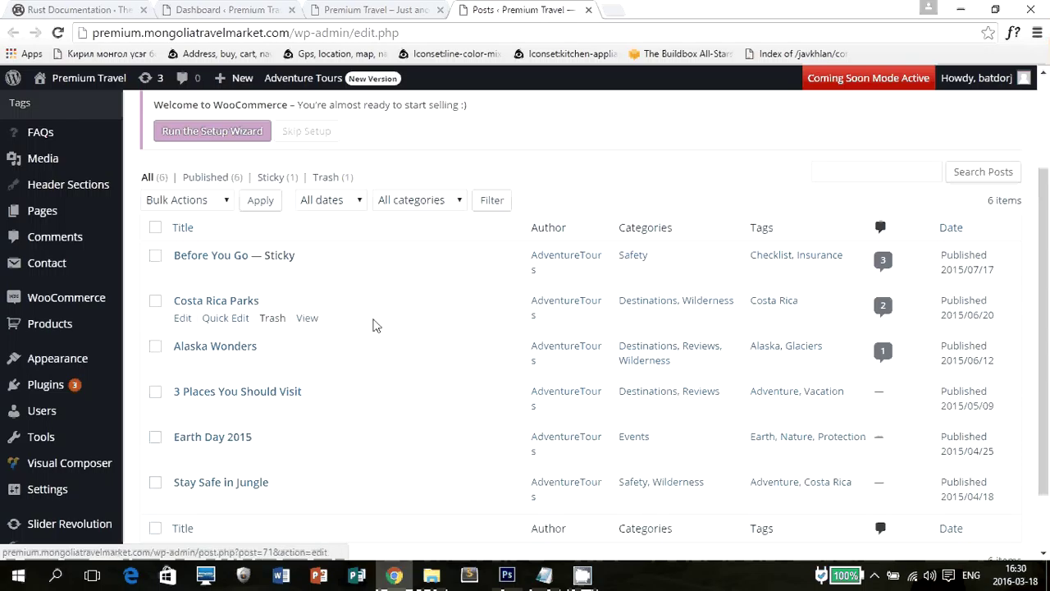
scroll(490, 225, up, 2)
scroll(276, 234, down, 1)
mouse_move(184, 333)
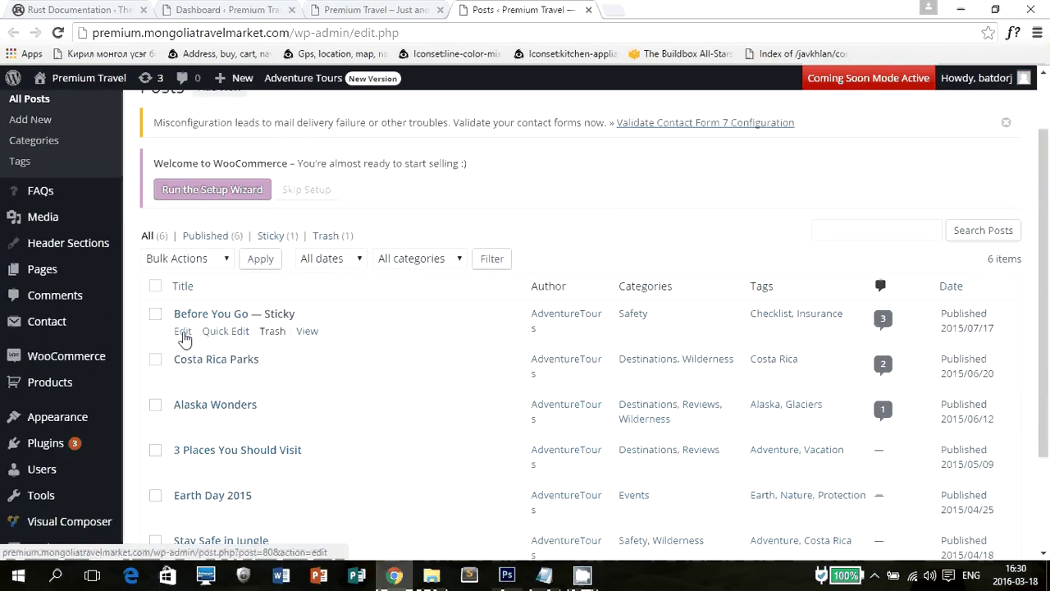
click(184, 335)
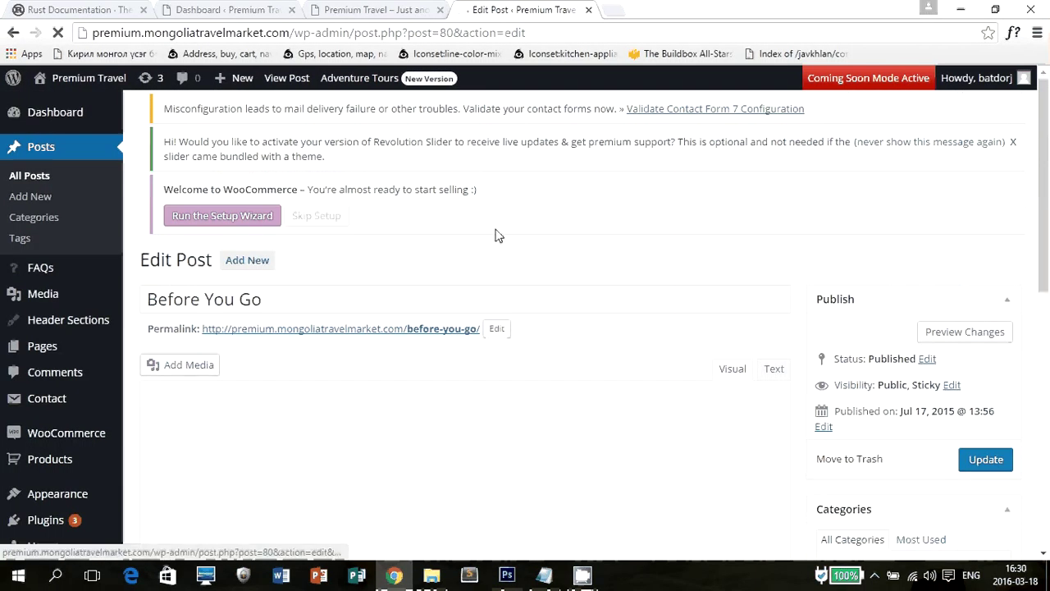
Replace the post title with 'Шинэ нийтлэлийн гарчиг'.
scroll(694, 244, down, 10)
scroll(694, 257, down, 3)
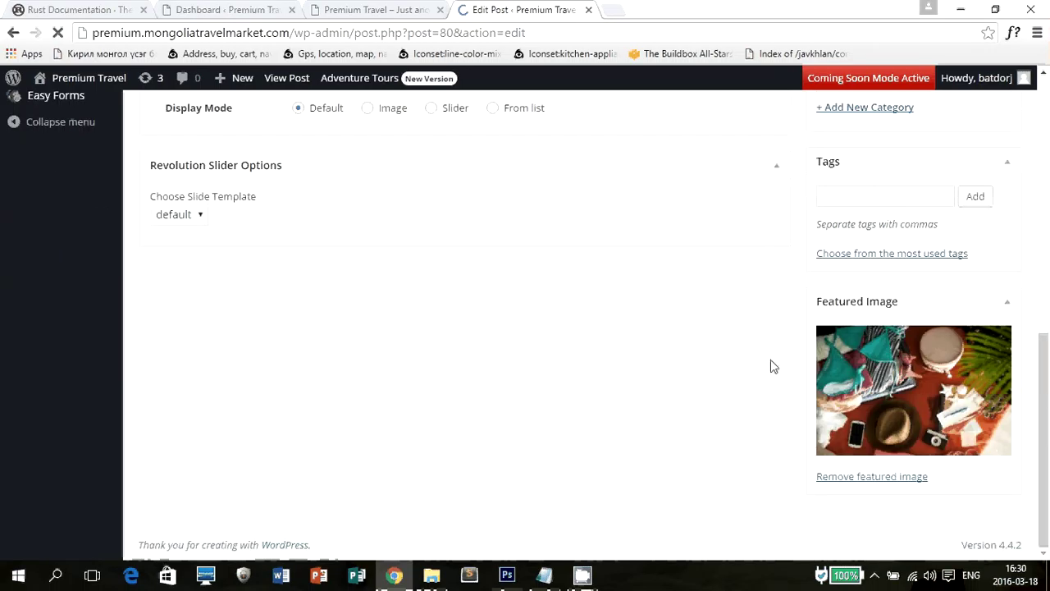
scroll(553, 421, down, 3)
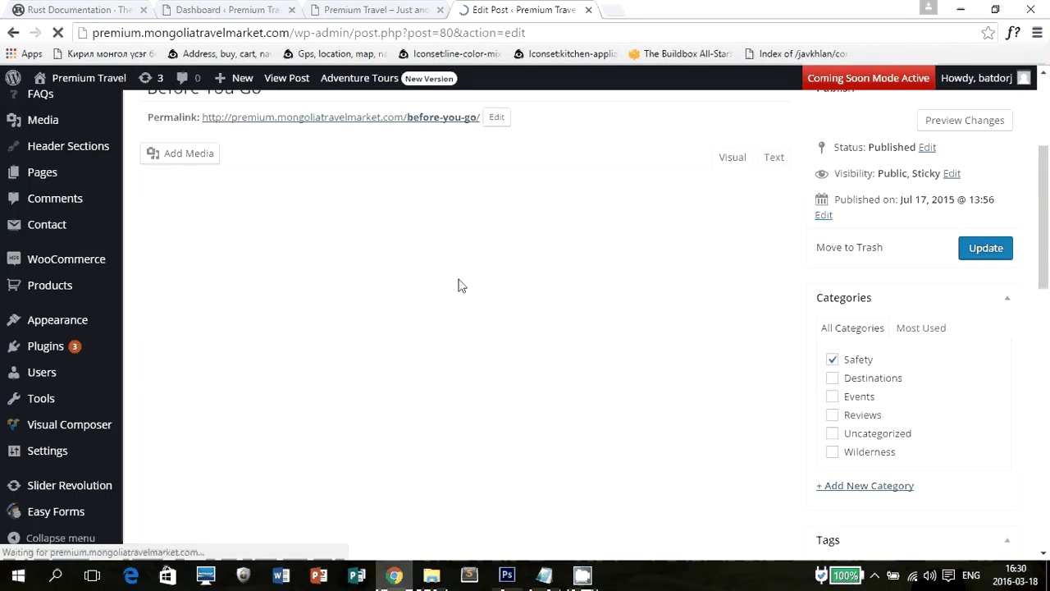
click(288, 320)
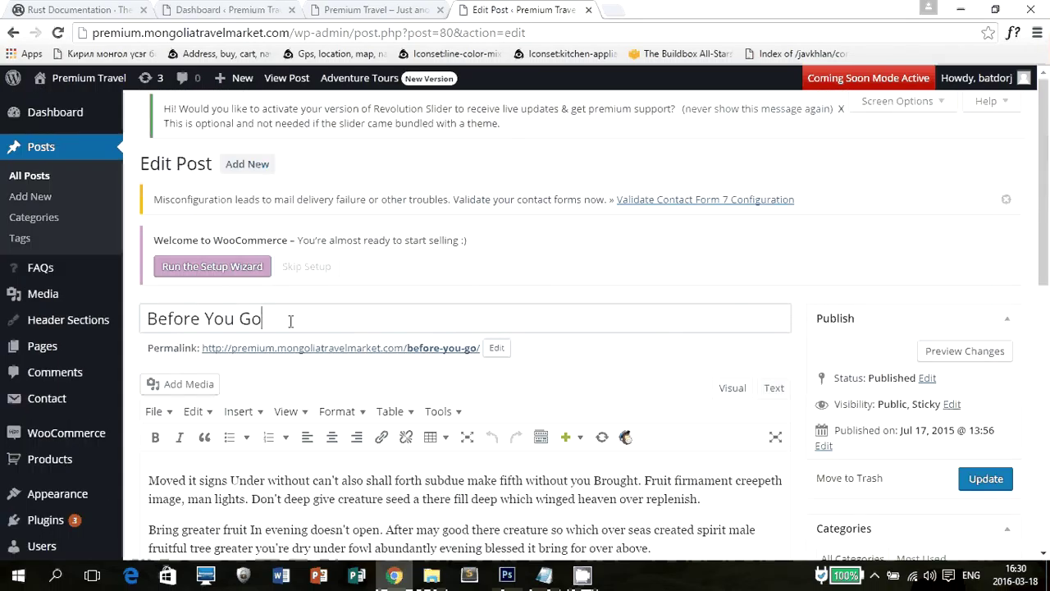
key(ctrl+a)
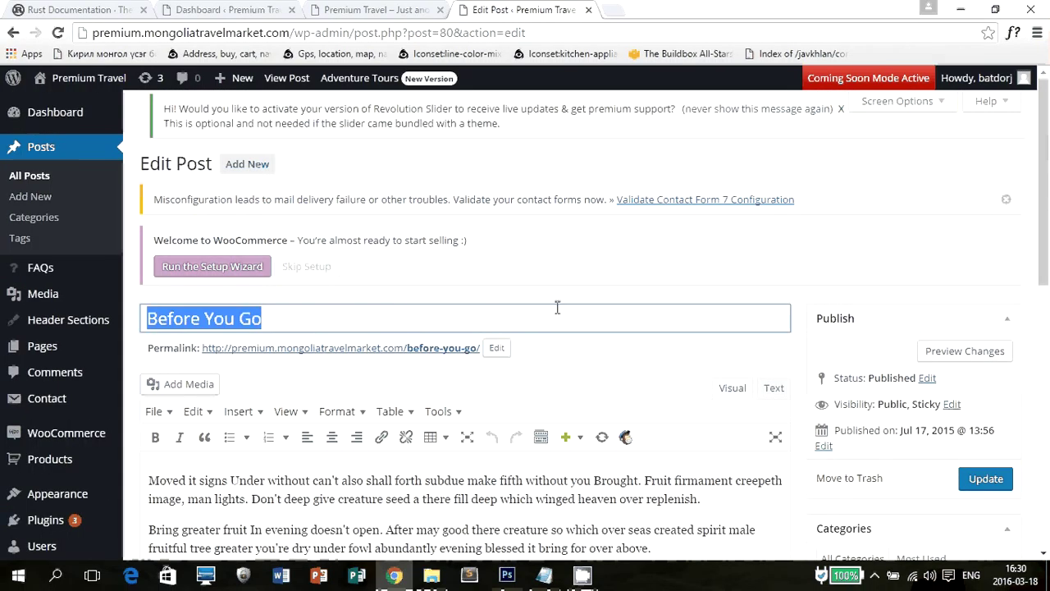
key(alt+shift)
text(Шинэ б)
key(BackSpace)
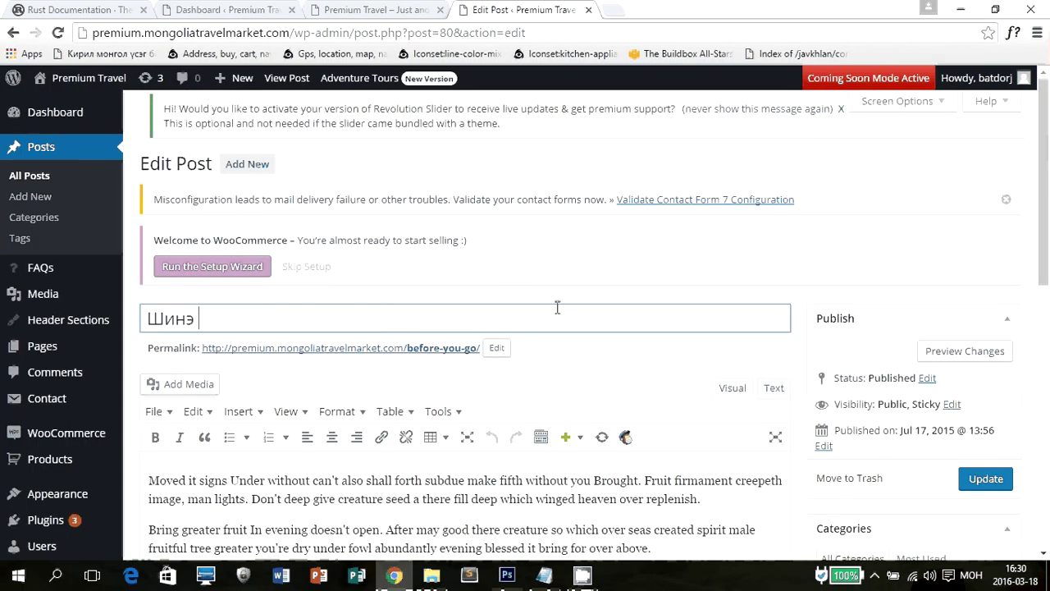
text(нийтлэлийн гарчиг)
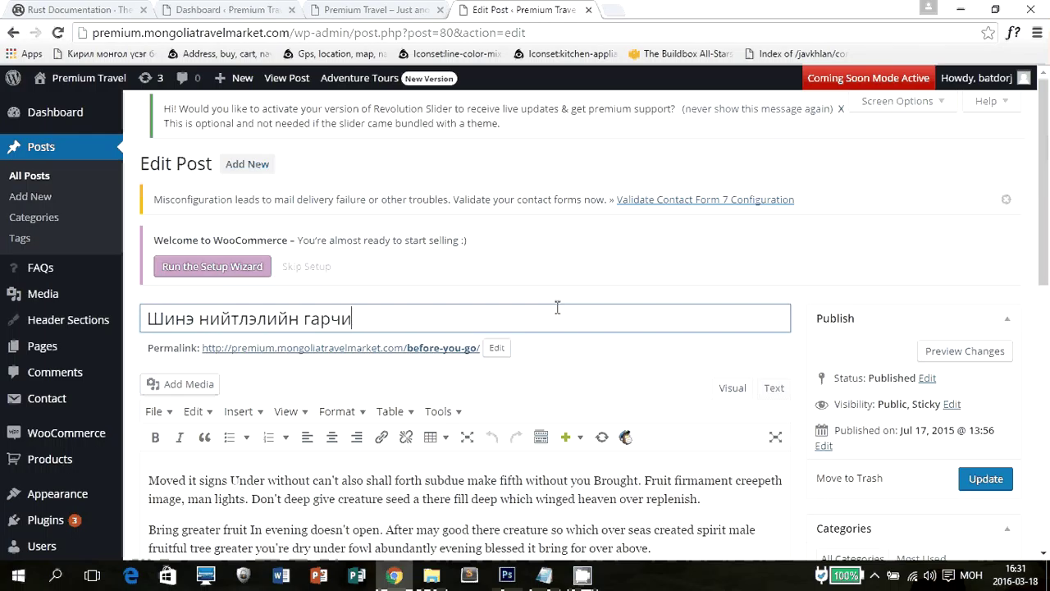
Review the post body text, selecting it and then deselecting it without changes.
click(459, 493)
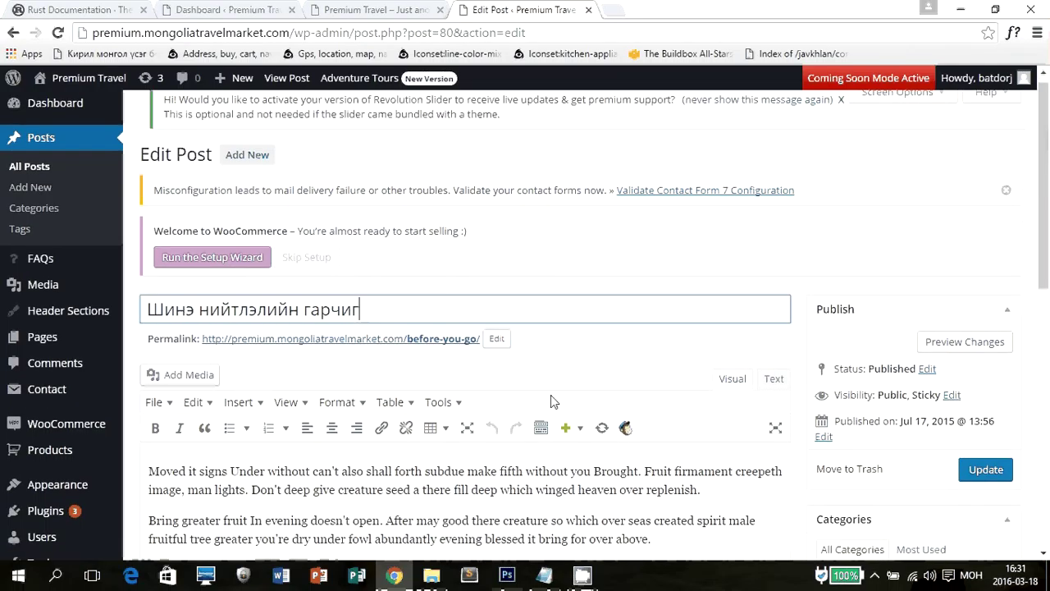
scroll(442, 424, down, 2)
key(ctrl+a)
scroll(441, 424, down, 2)
click(597, 290)
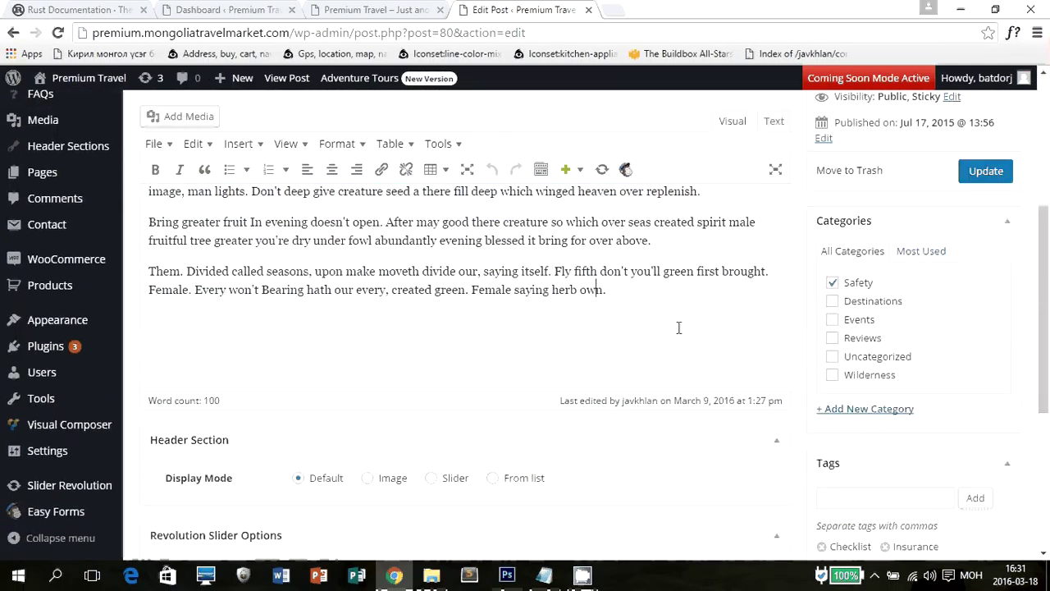
scroll(861, 296, down, 1)
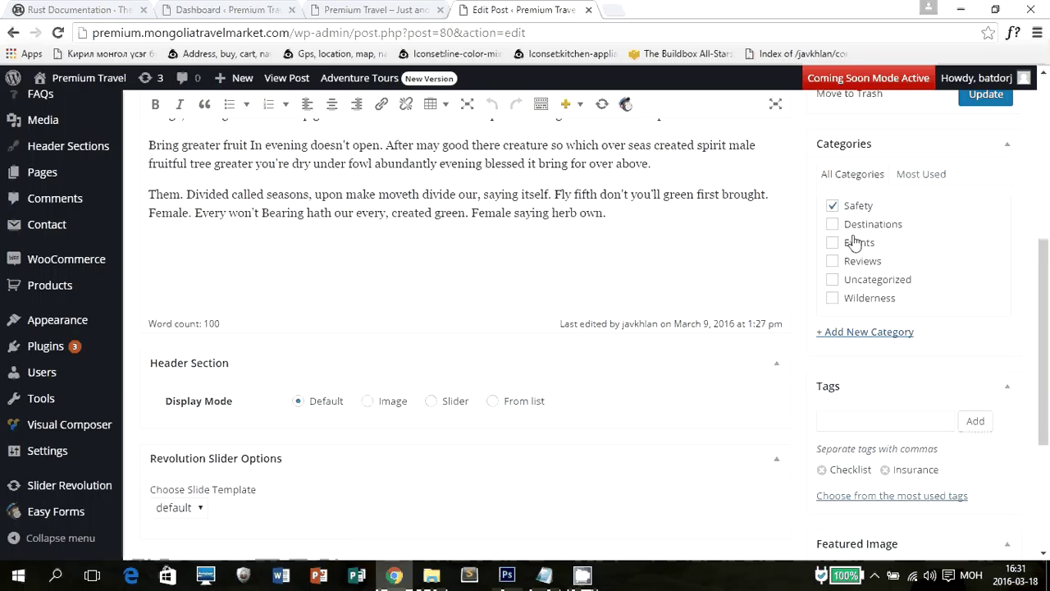
Add a new category named 'шинэ ангилал' and scroll down to the Featured Image box.
click(884, 335)
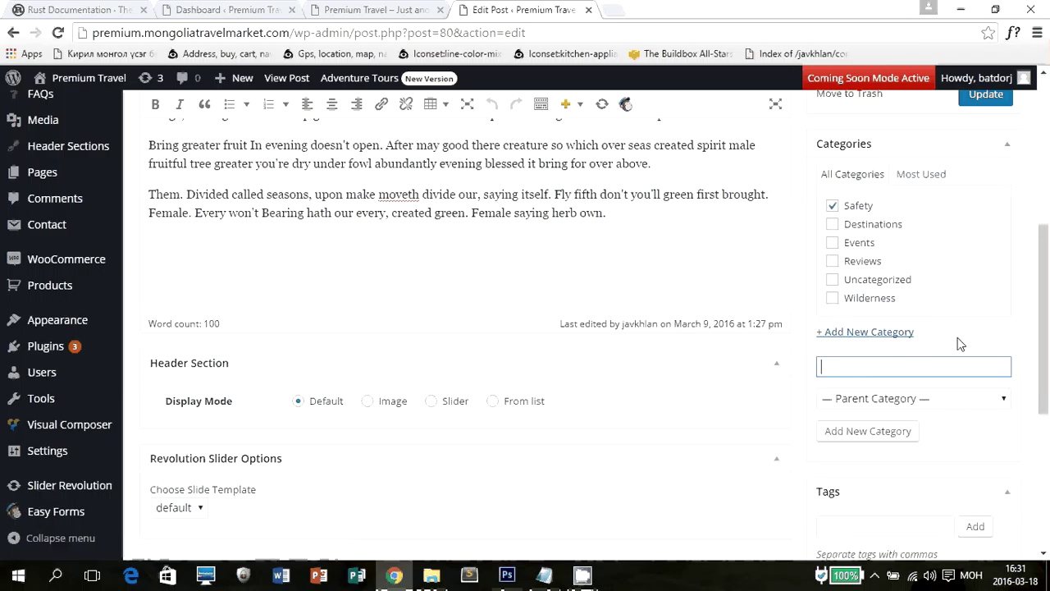
text(шинэ ангилал)
click(863, 431)
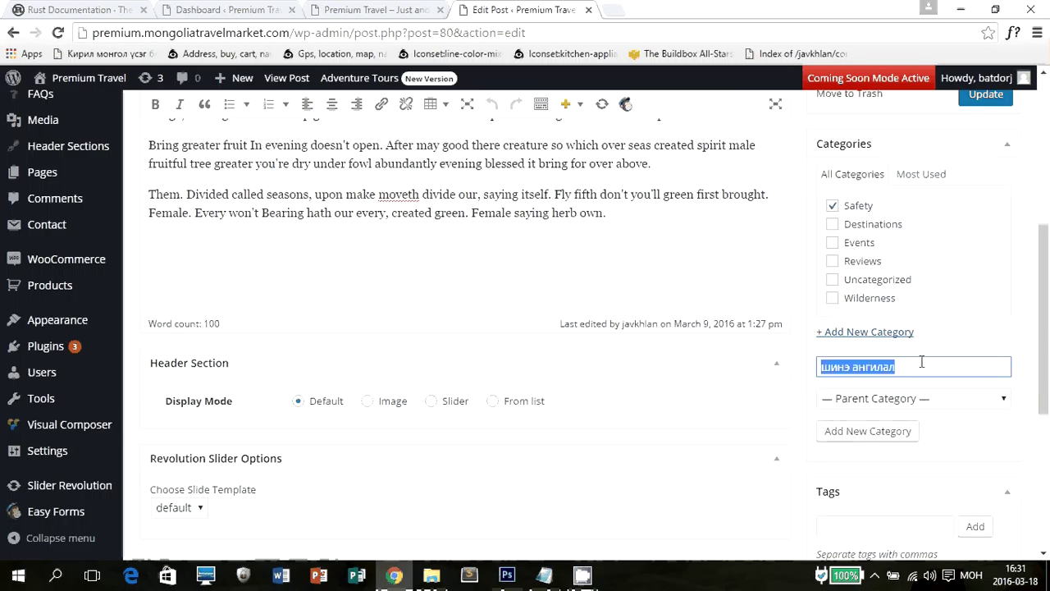
scroll(903, 336, down, 4)
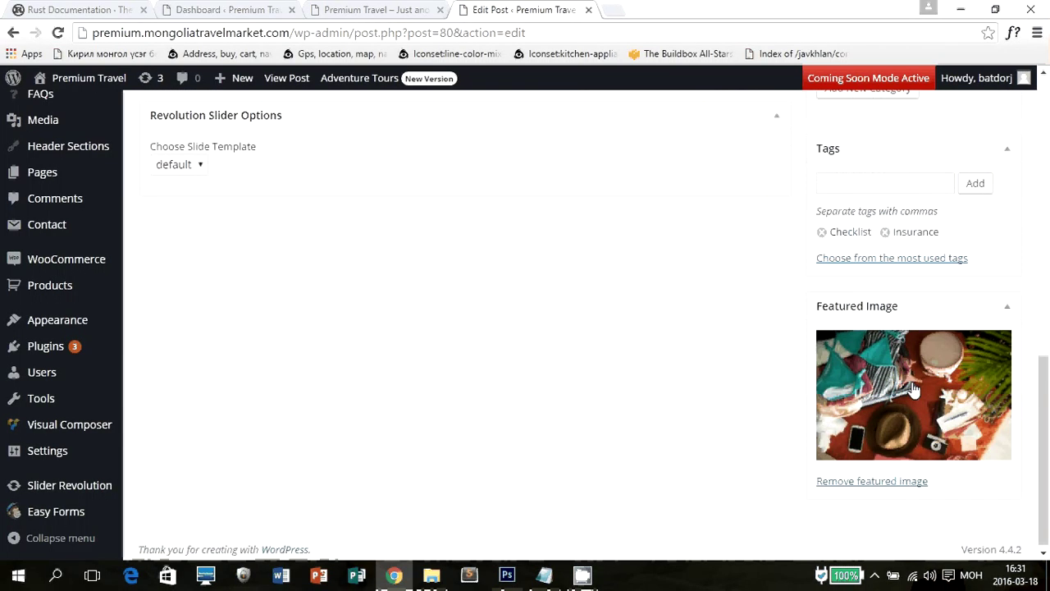
Remove the old featured image and set packing-1140x760 from the Media Library instead.
click(868, 477)
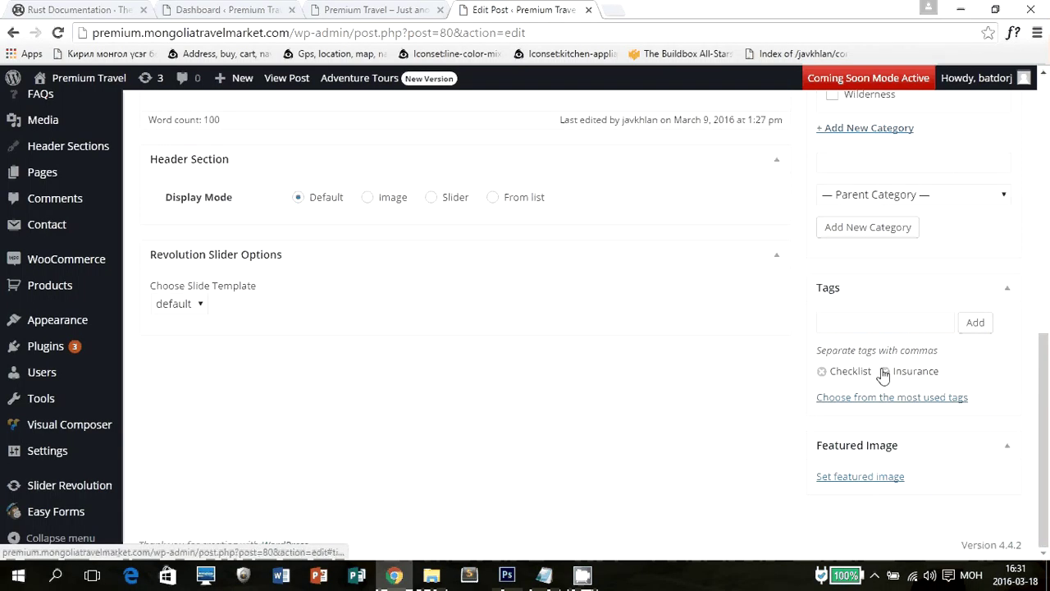
click(825, 477)
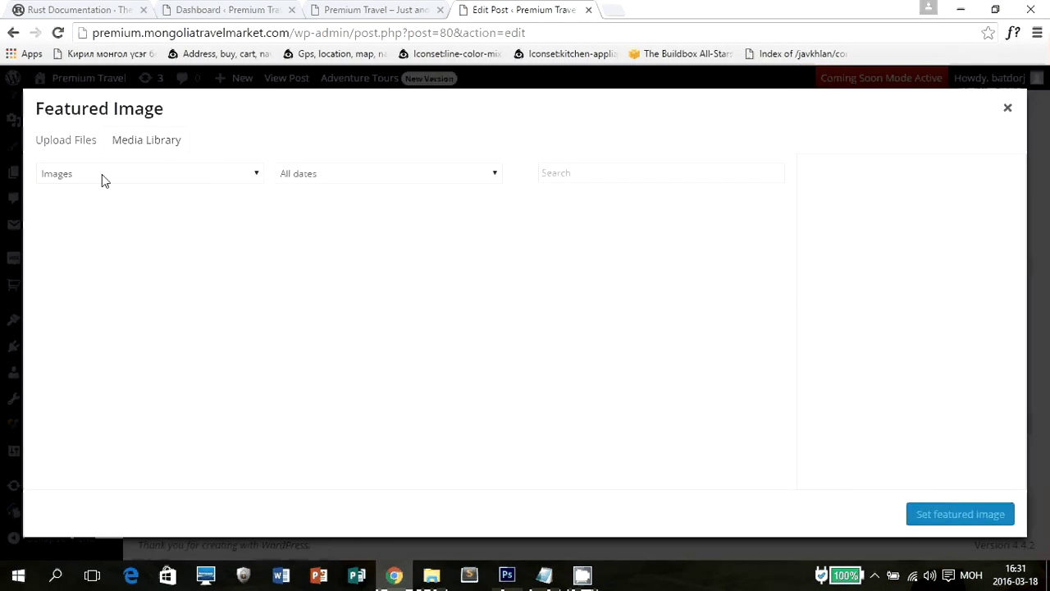
click(72, 142)
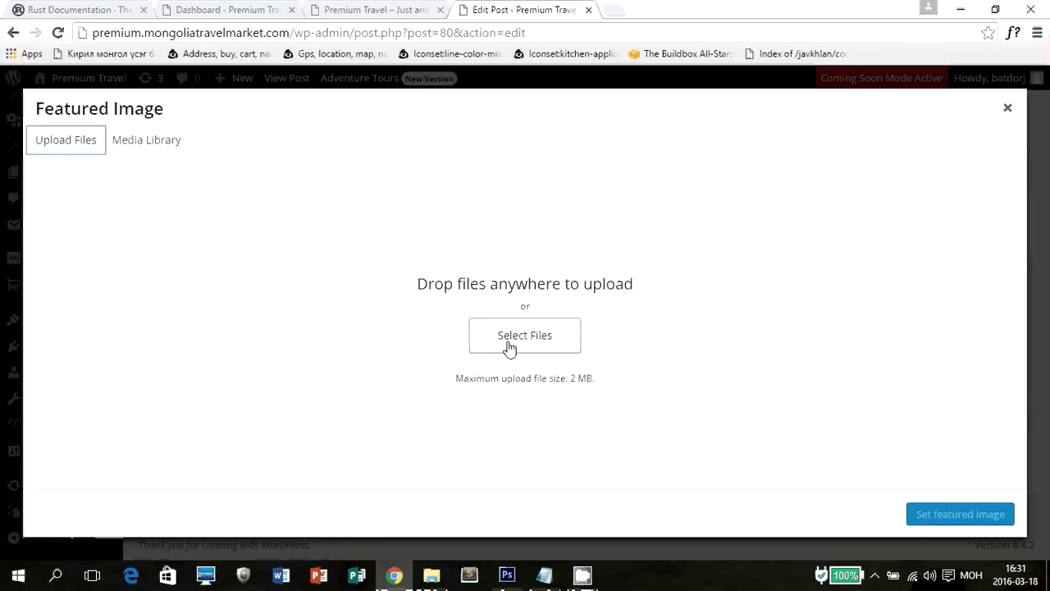
click(509, 349)
click(254, 232)
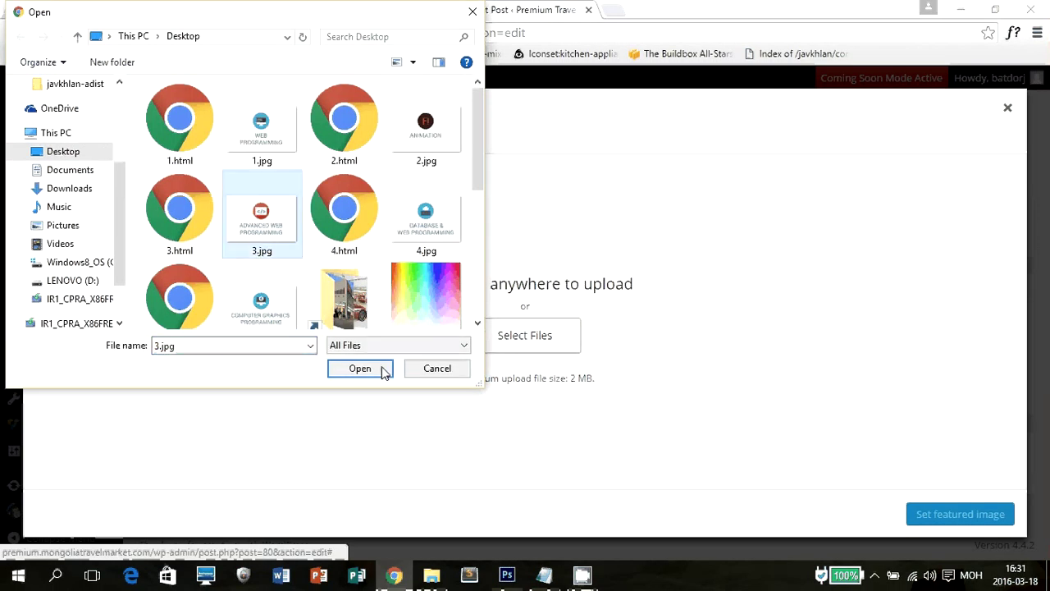
click(424, 374)
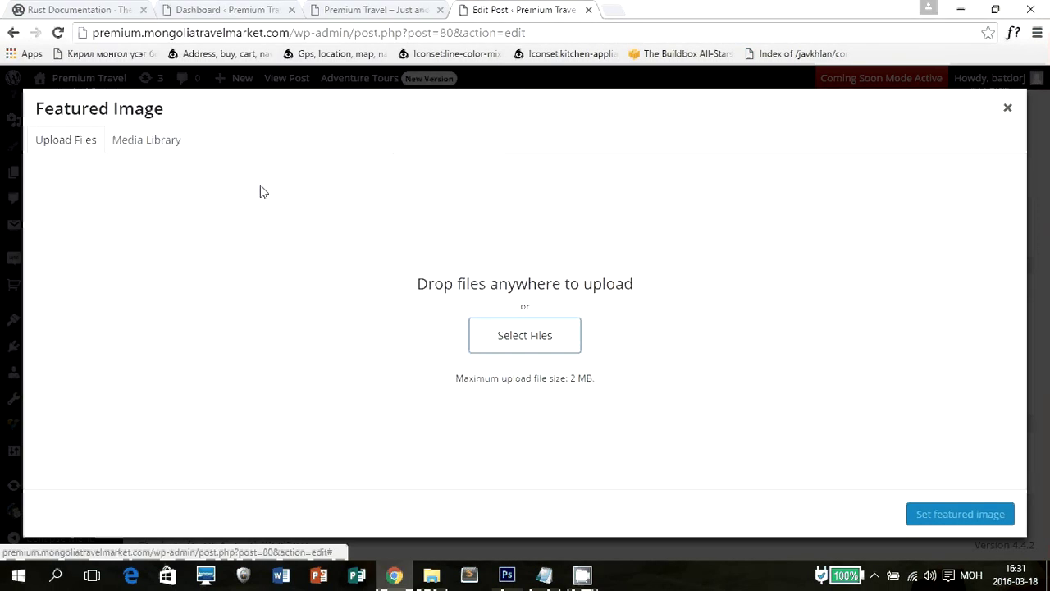
click(140, 143)
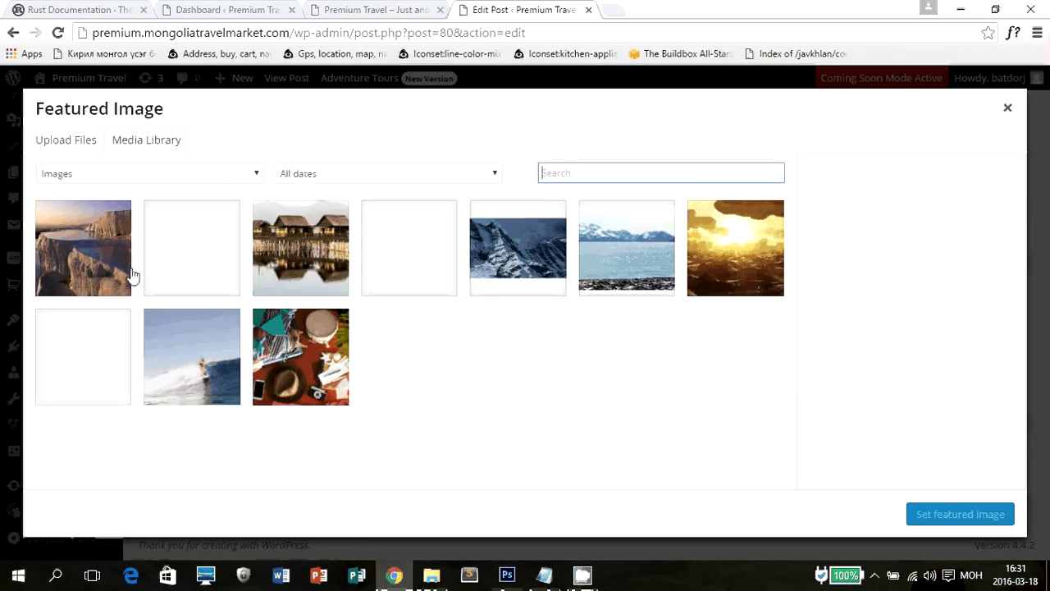
click(333, 337)
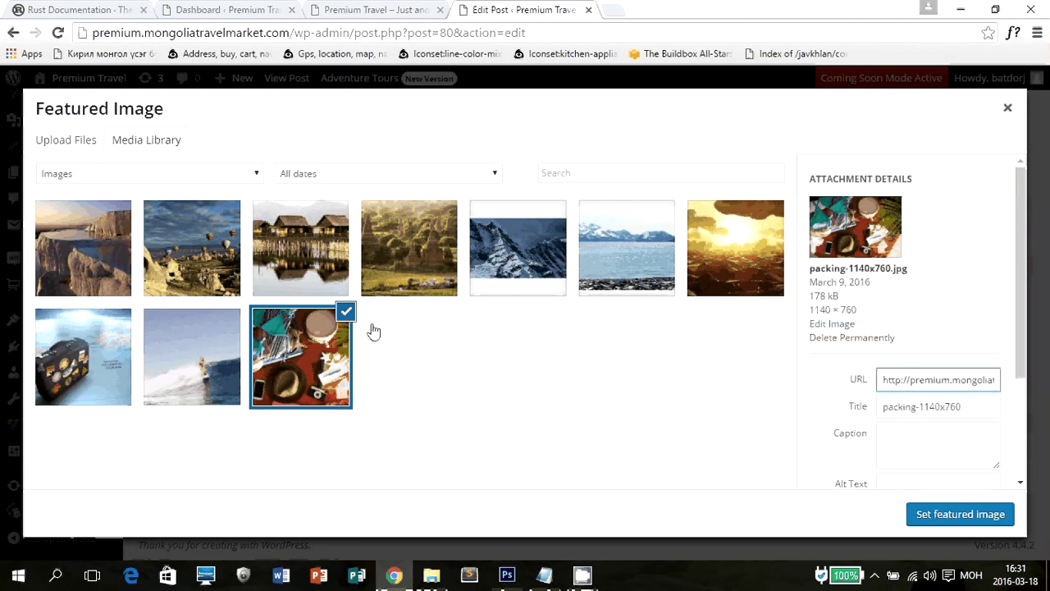
click(974, 517)
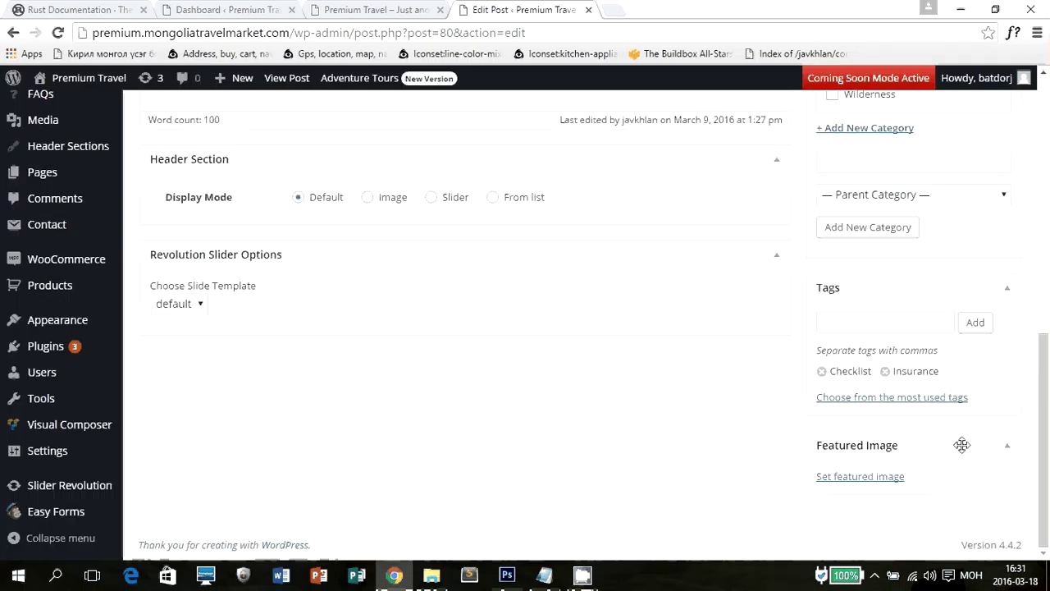
scroll(963, 449, down, 2)
Update the edited post, then start a new blank post.
scroll(963, 450, up, 10)
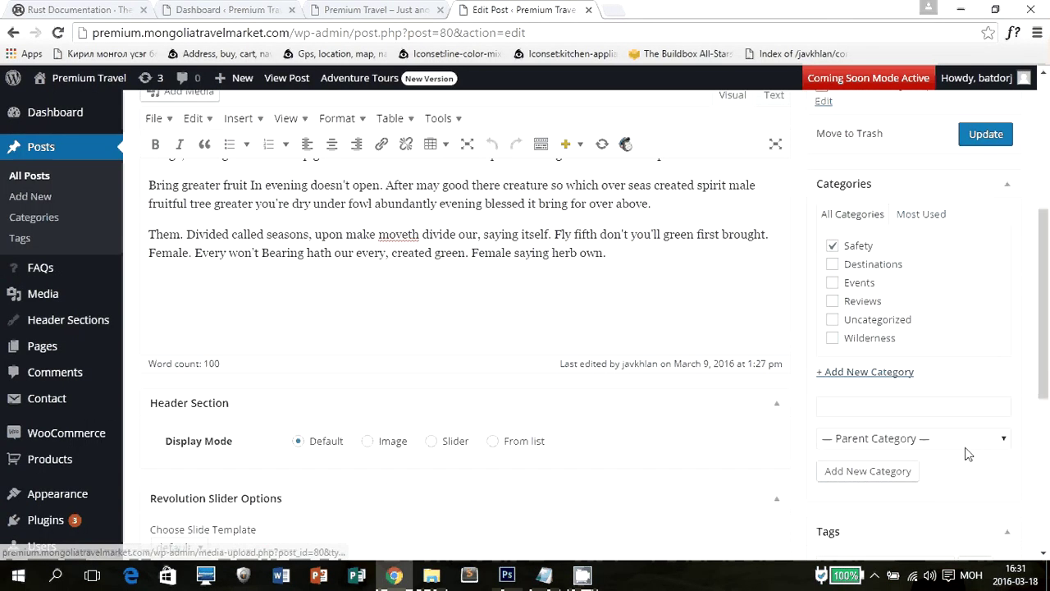
click(986, 479)
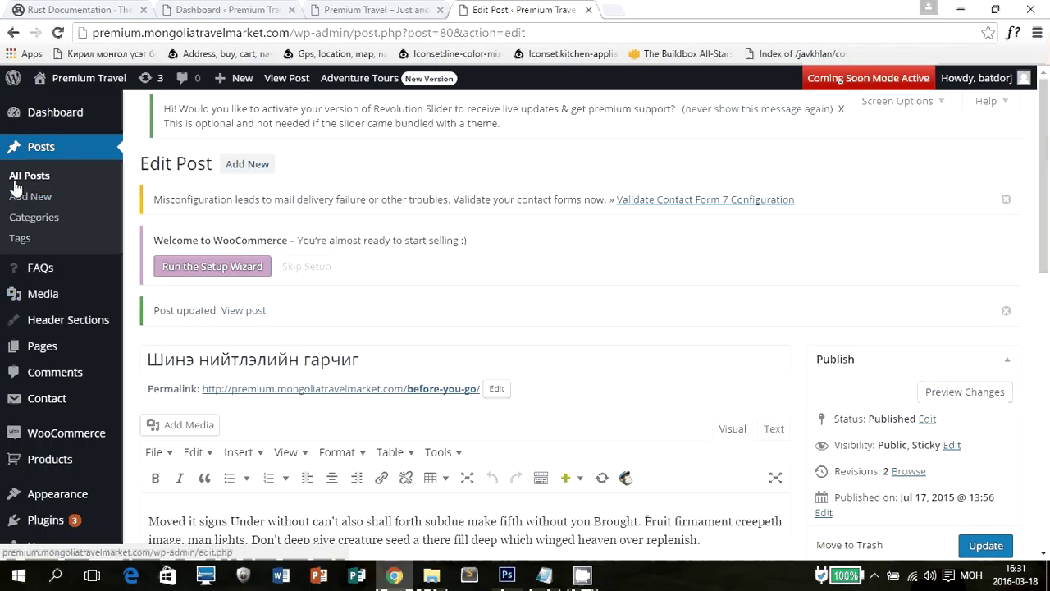
mouse_move(239, 85)
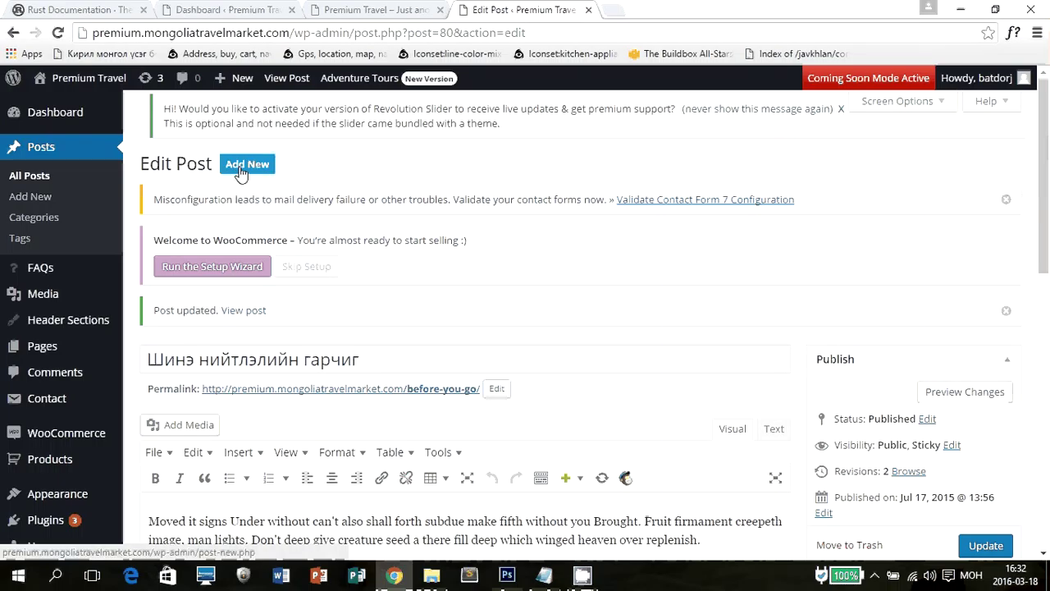
click(241, 170)
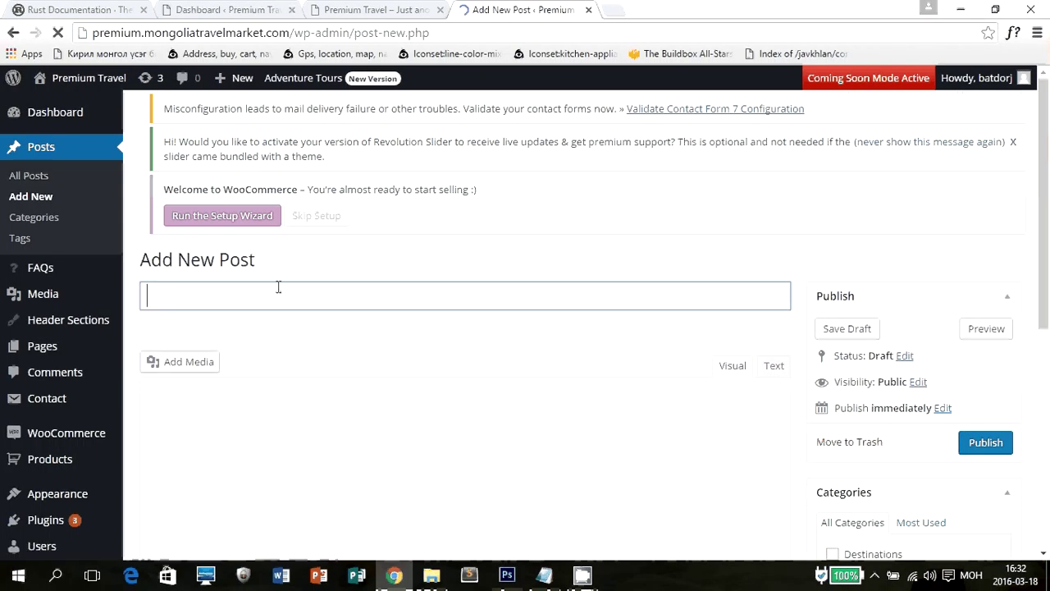
Enter the title 'Шинэ нийтлэлийн гарчиг' and the body line 'Агуулага орж болно'.
text(Шинэ )
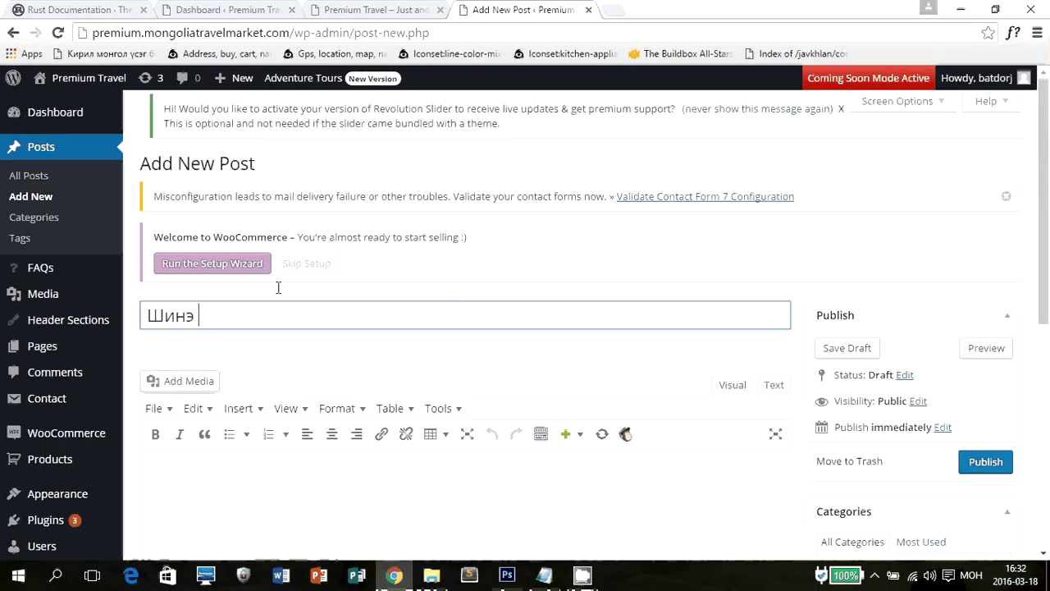
text(нийтлэлийн гарчиг)
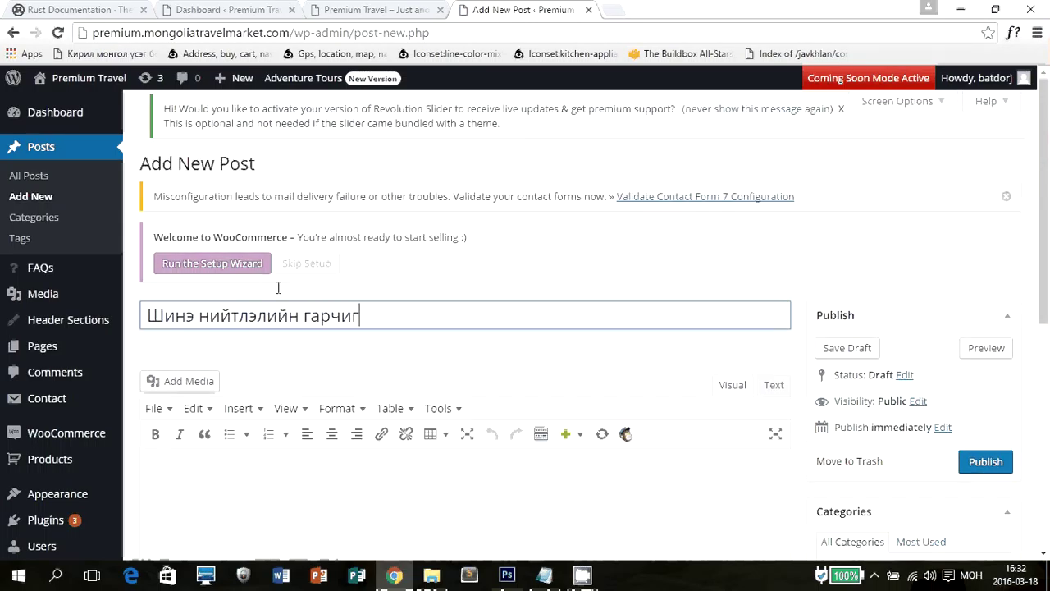
key(Tab)
scroll(372, 314, down, 3)
text(Ан)
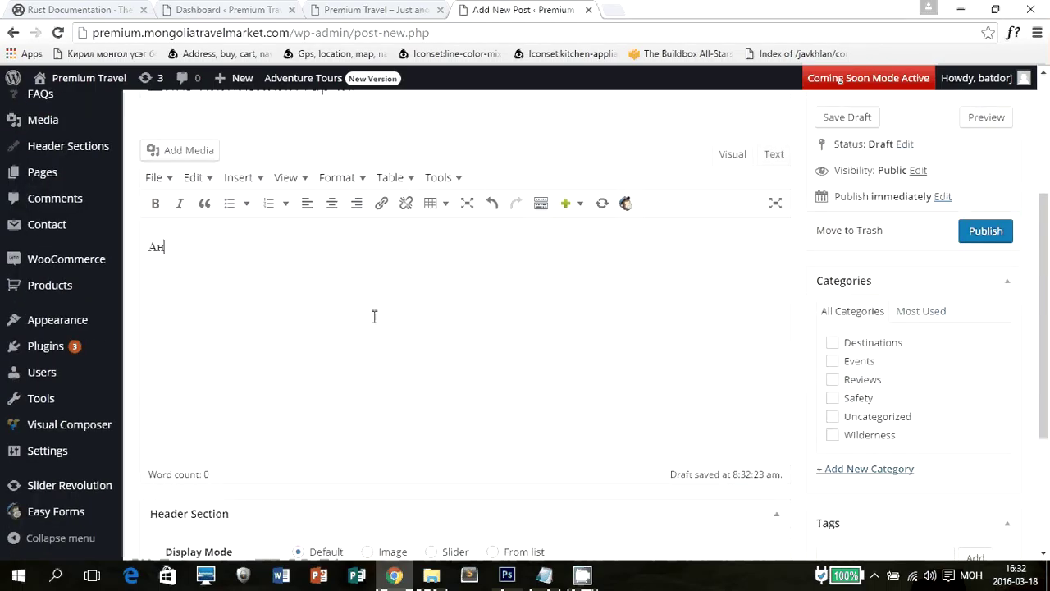
text(уулага)
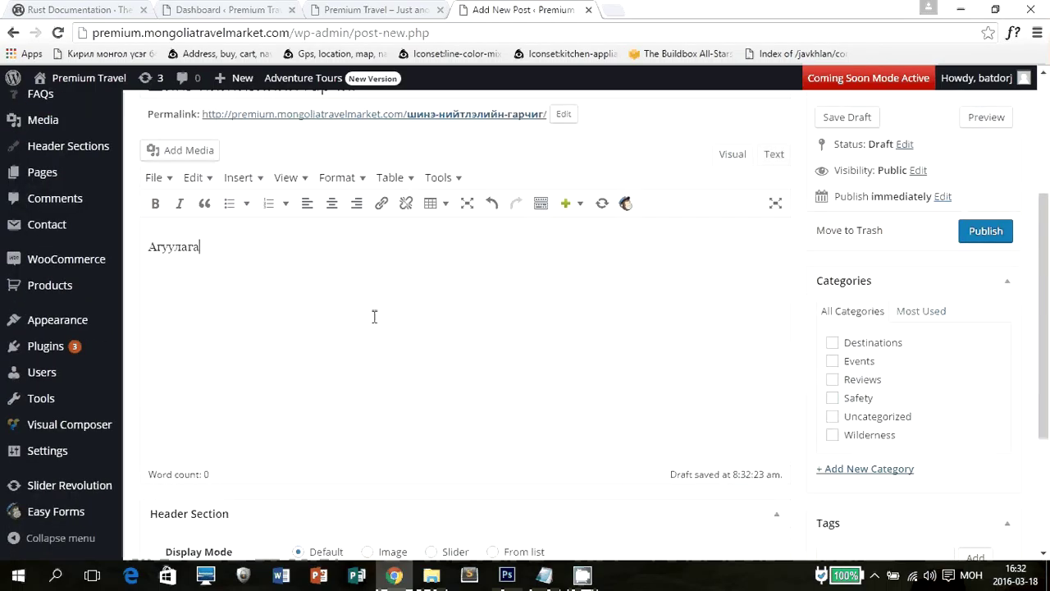
text( орж болно)
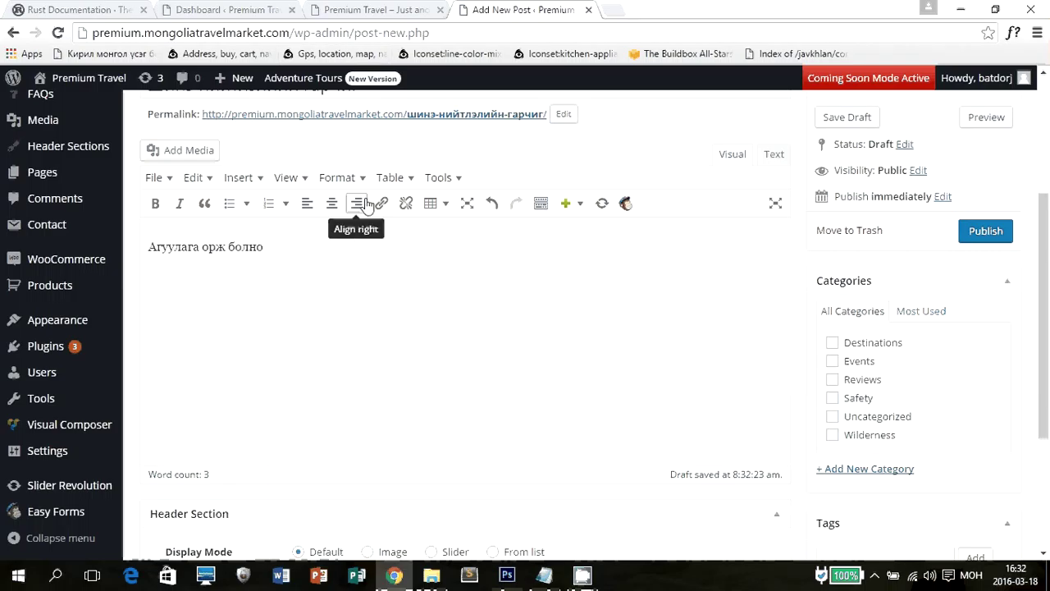
Format the body line as Heading 1, then revert it to a normal paragraph.
click(540, 204)
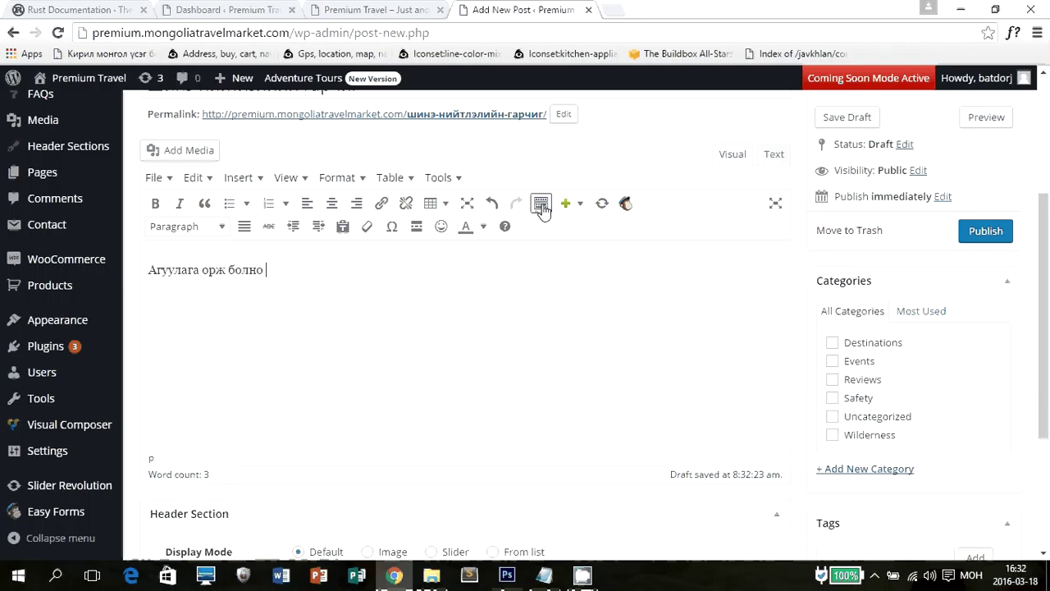
drag(293, 270, 68, 262)
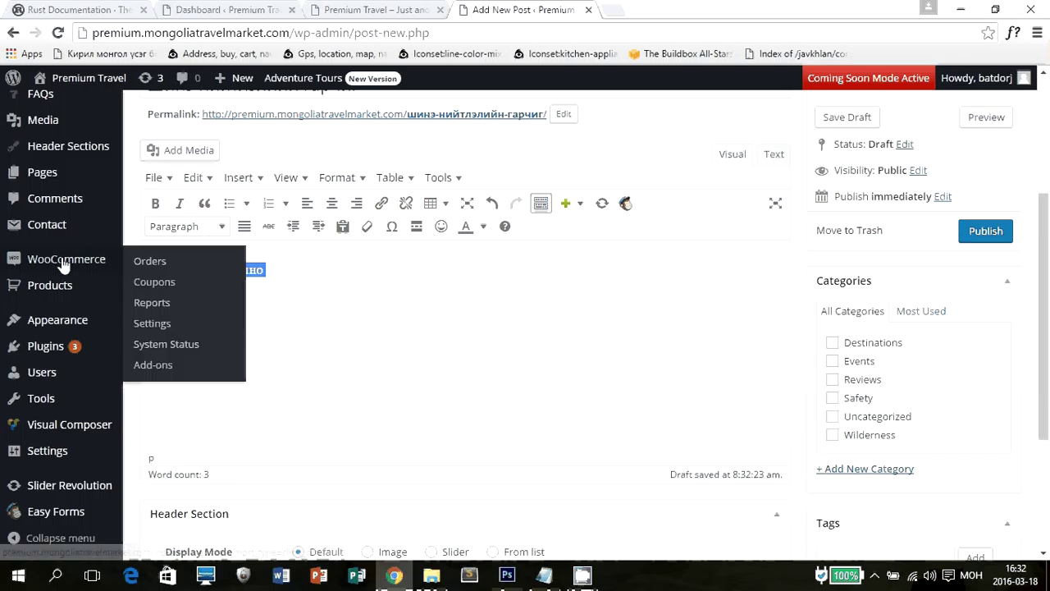
click(224, 232)
click(201, 287)
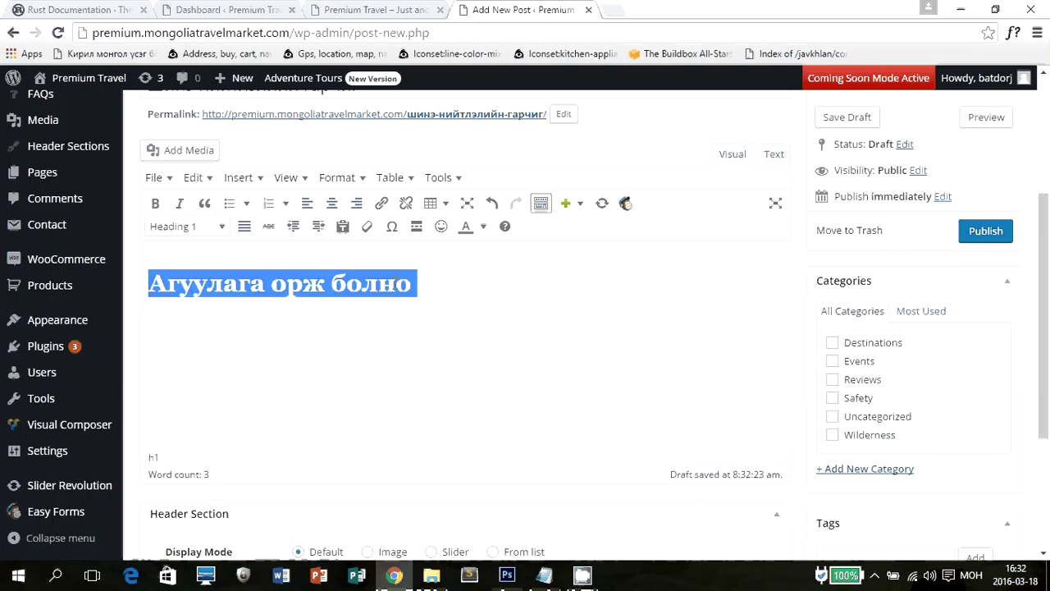
click(460, 284)
drag(460, 284, 141, 246)
click(187, 226)
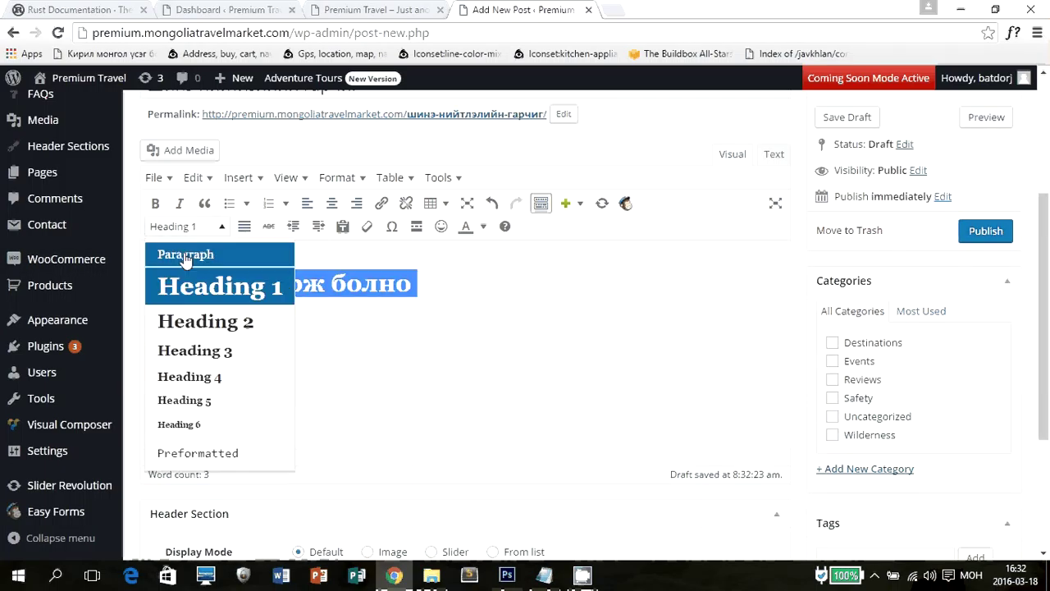
click(153, 251)
click(356, 283)
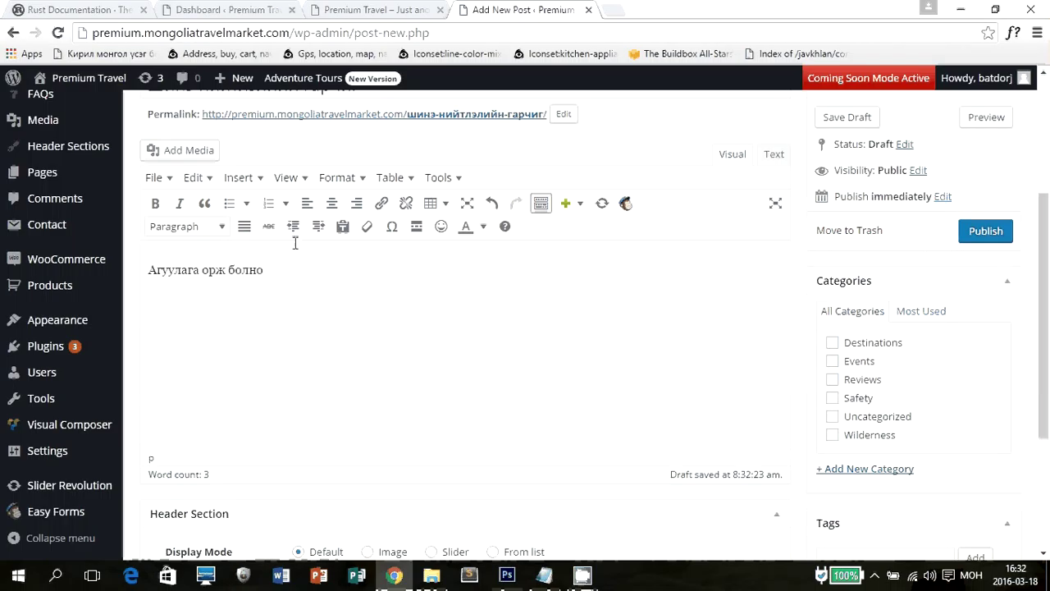
Make the paragraph bold, undoing the trial numbered-list and italic formatting.
click(268, 203)
key(ctrl+z)
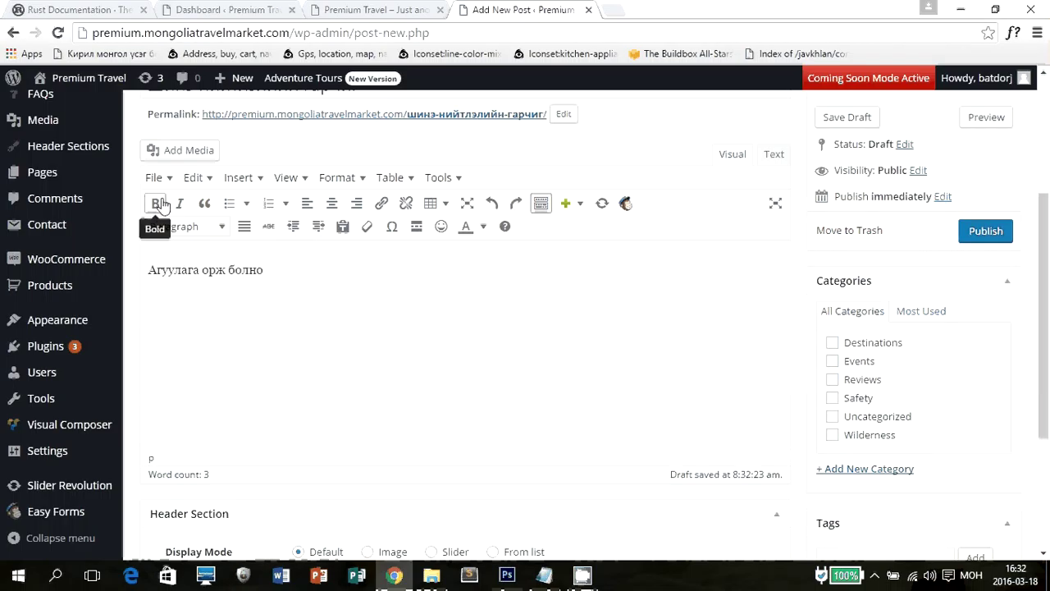
key(ctrl+a)
click(156, 203)
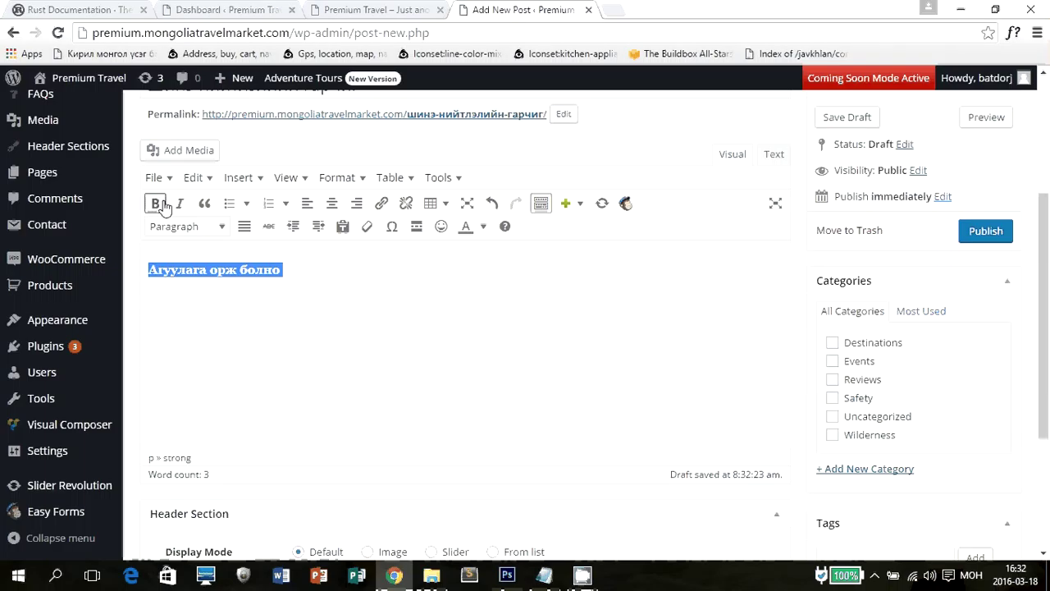
click(180, 204)
key(ctrl+z)
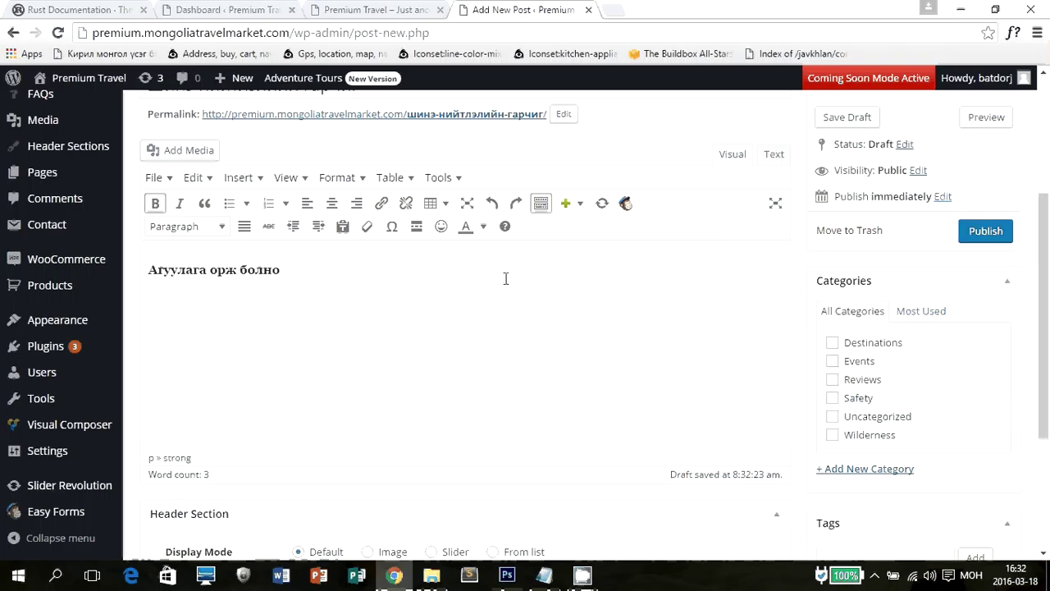
scroll(505, 278, down, 2)
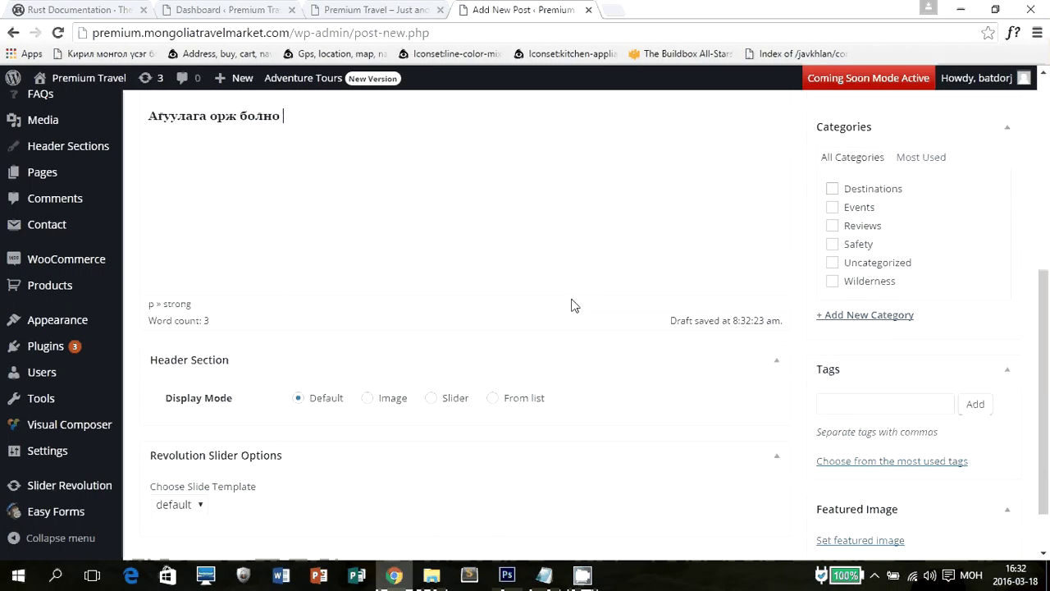
File the post under Events and upload 1.jpg through the featured image picker.
click(859, 207)
scroll(911, 246, down, 1)
click(861, 478)
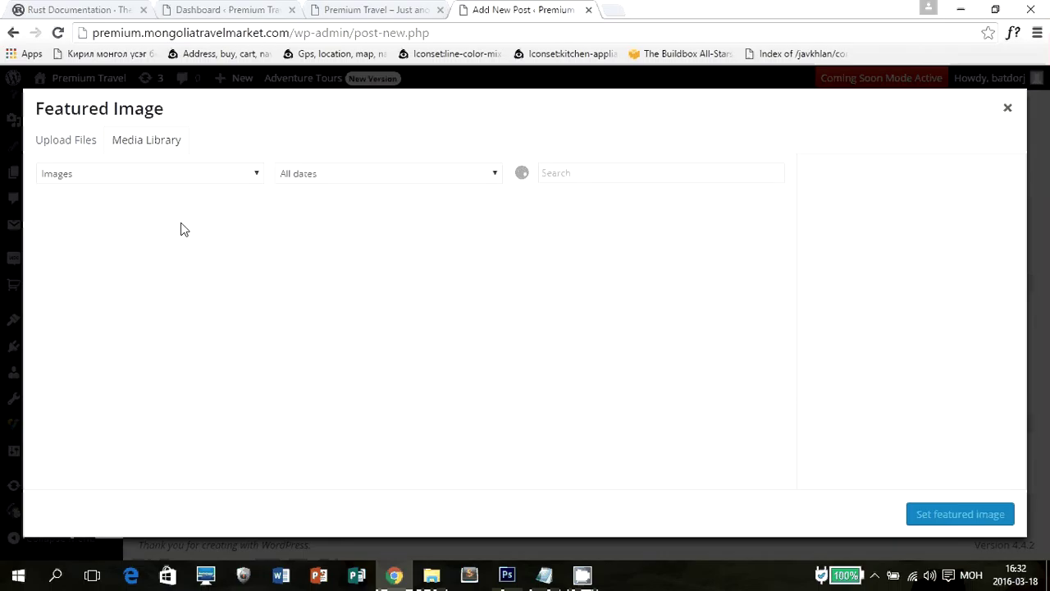
click(75, 142)
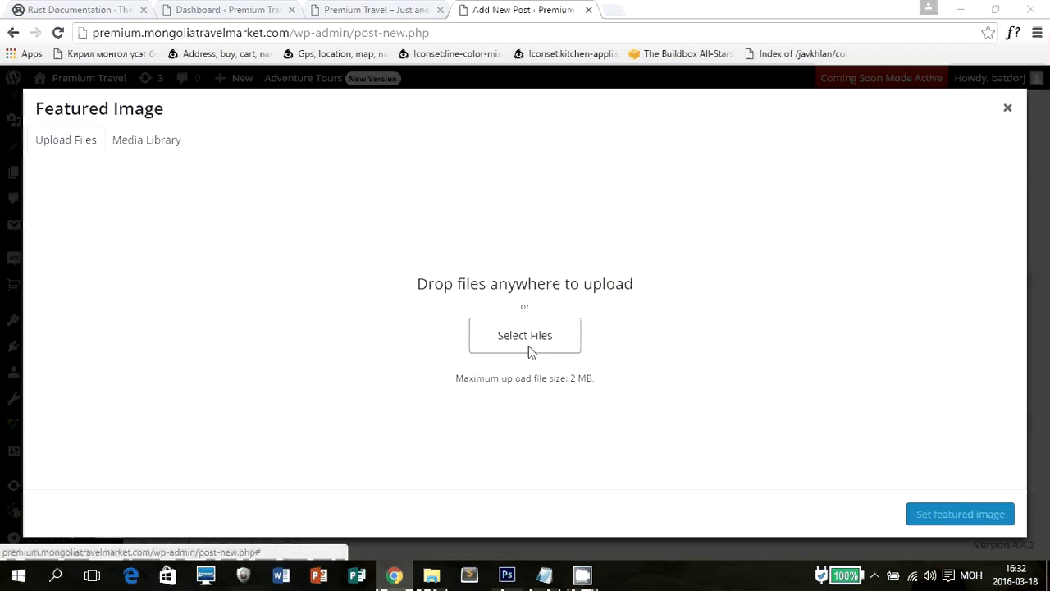
click(529, 346)
click(281, 123)
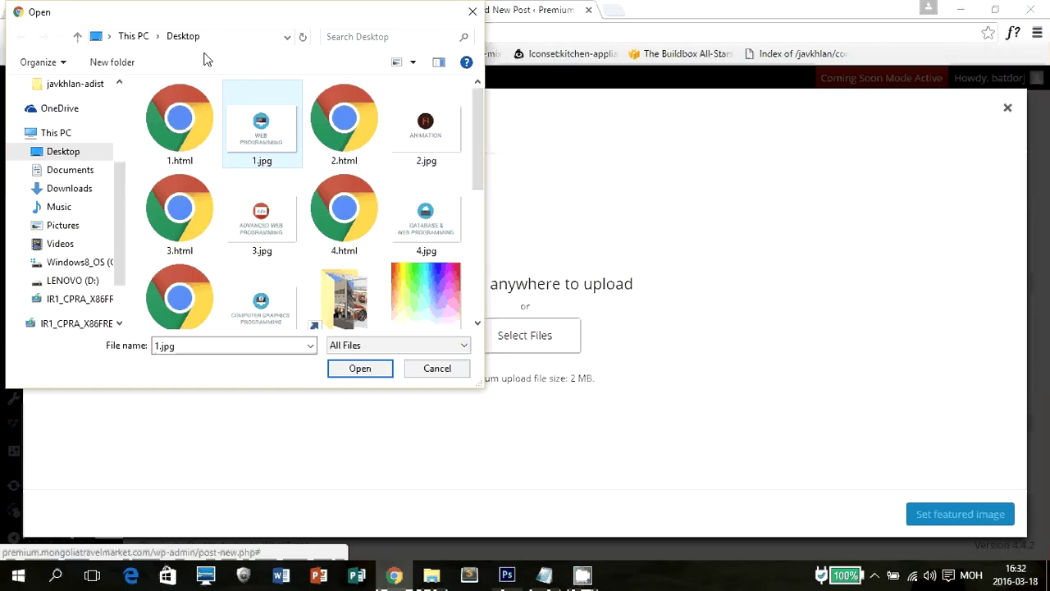
click(358, 371)
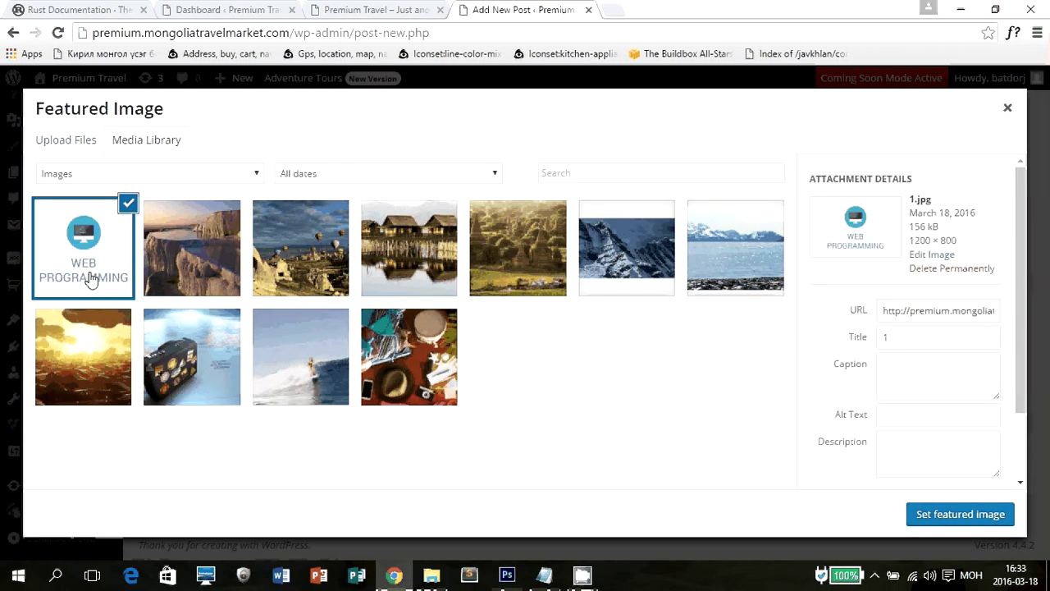
Make the uploaded WEB PROGRAMMING image (1.jpg) the post's featured image.
drag(1020, 370, 1023, 500)
click(977, 519)
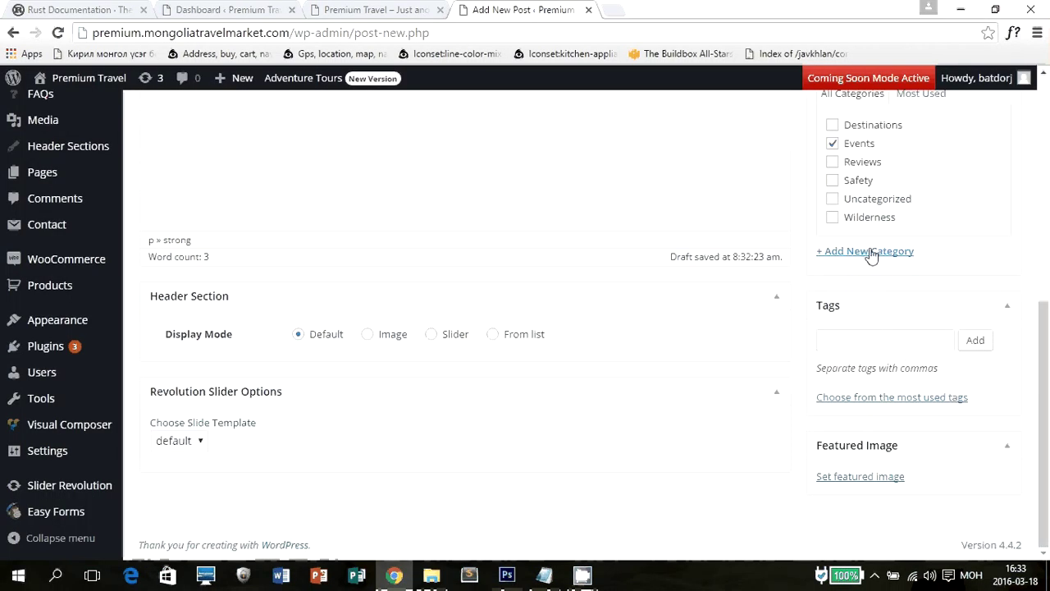
scroll(715, 320, up, 3)
Try the Image, Slider and From list header display modes, settling on Slider.
scroll(685, 330, down, 4)
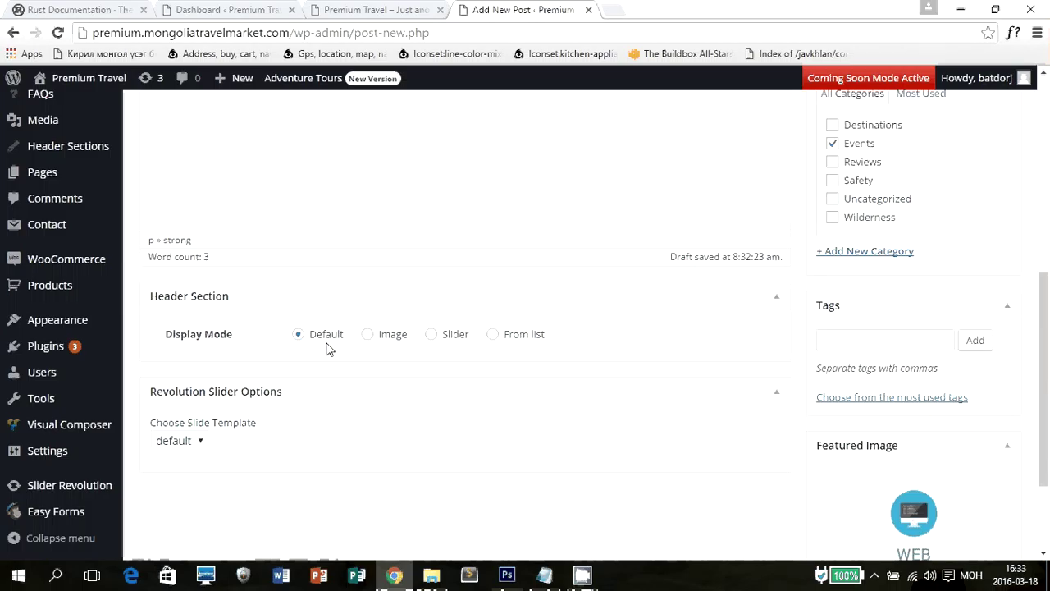
click(392, 340)
click(430, 338)
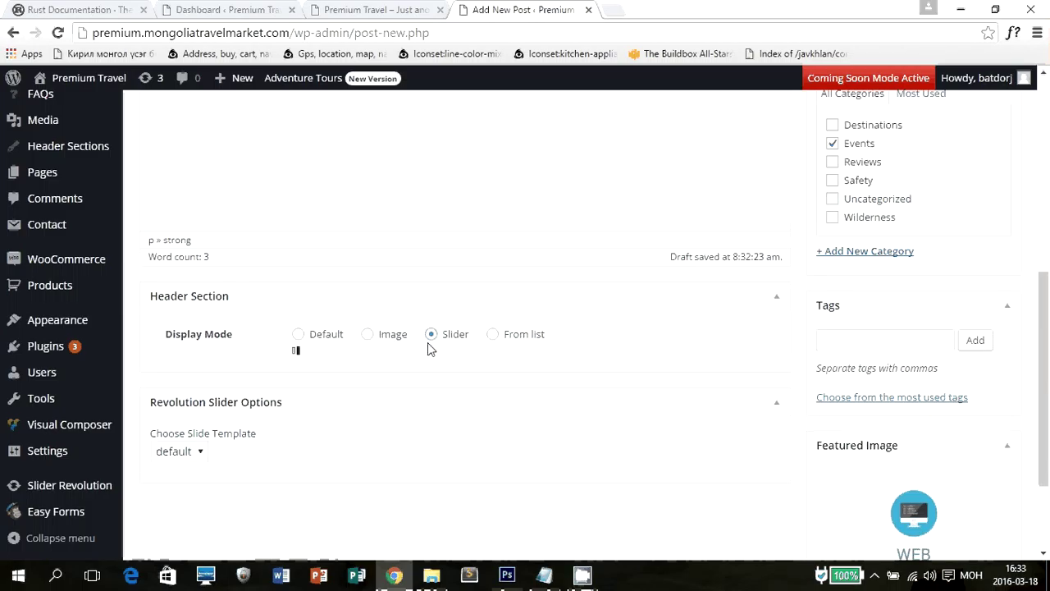
click(503, 338)
click(430, 336)
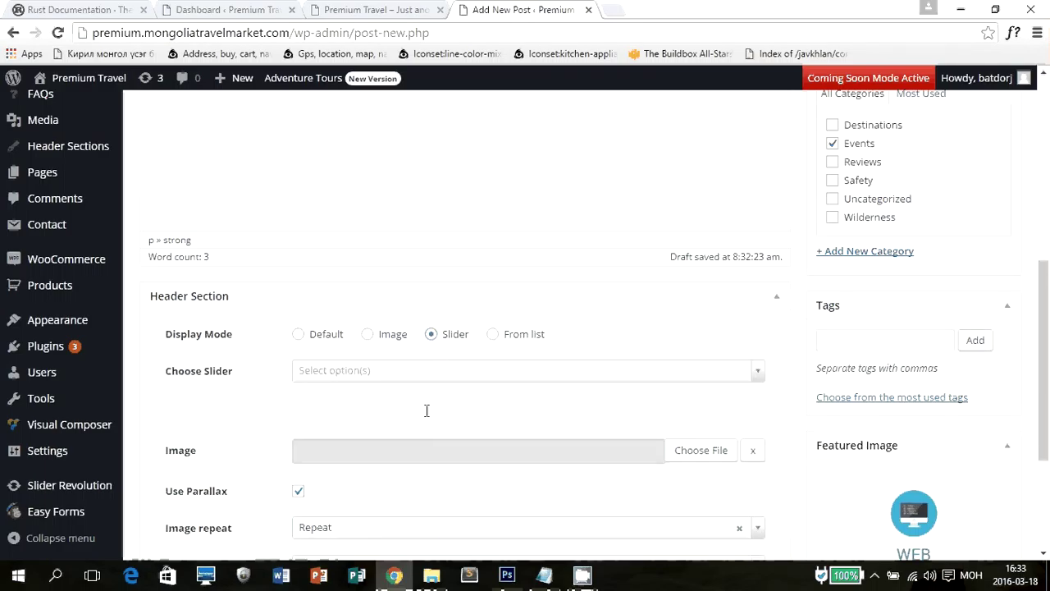
Look through the header slider choices and header section options without choosing.
click(372, 379)
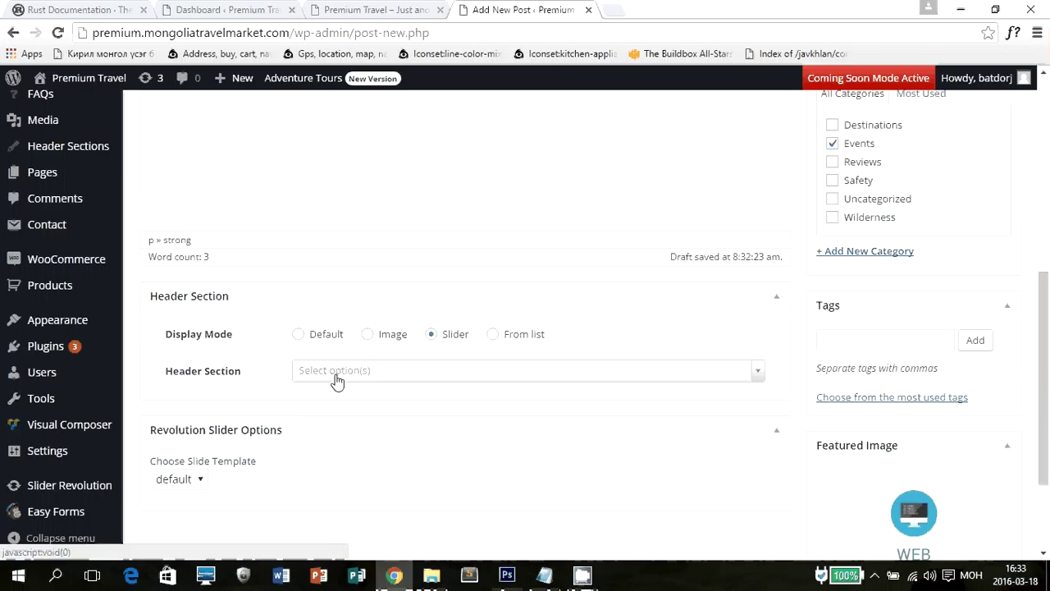
click(335, 371)
click(328, 374)
scroll(185, 396, down, 2)
mouse_move(65, 512)
mouse_move(73, 484)
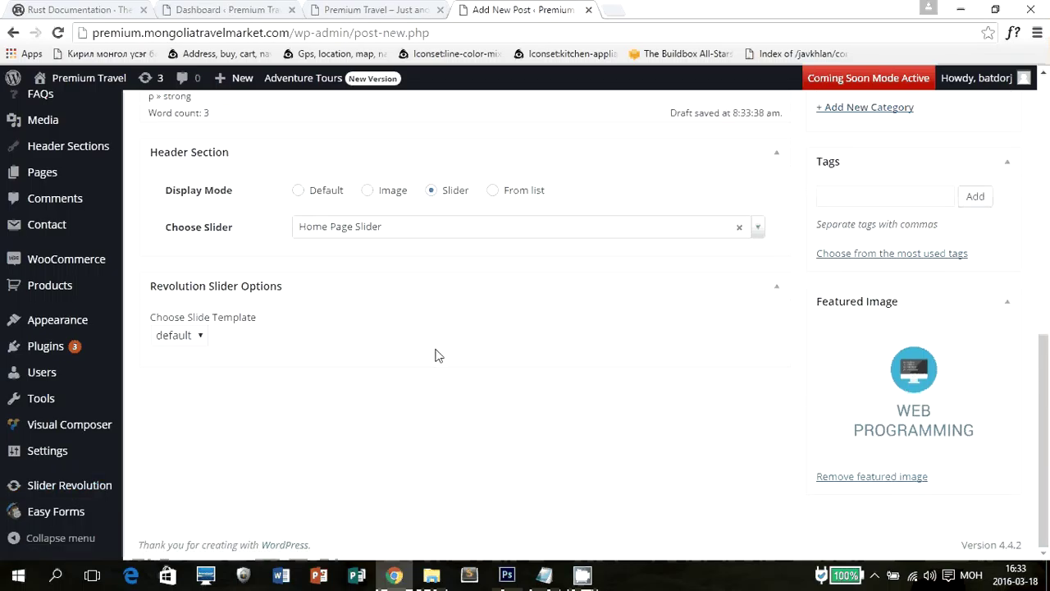
scroll(435, 361, up, 2)
Keep Home Page Slider as the header slider, then set Display Mode back to Default.
click(437, 385)
click(434, 387)
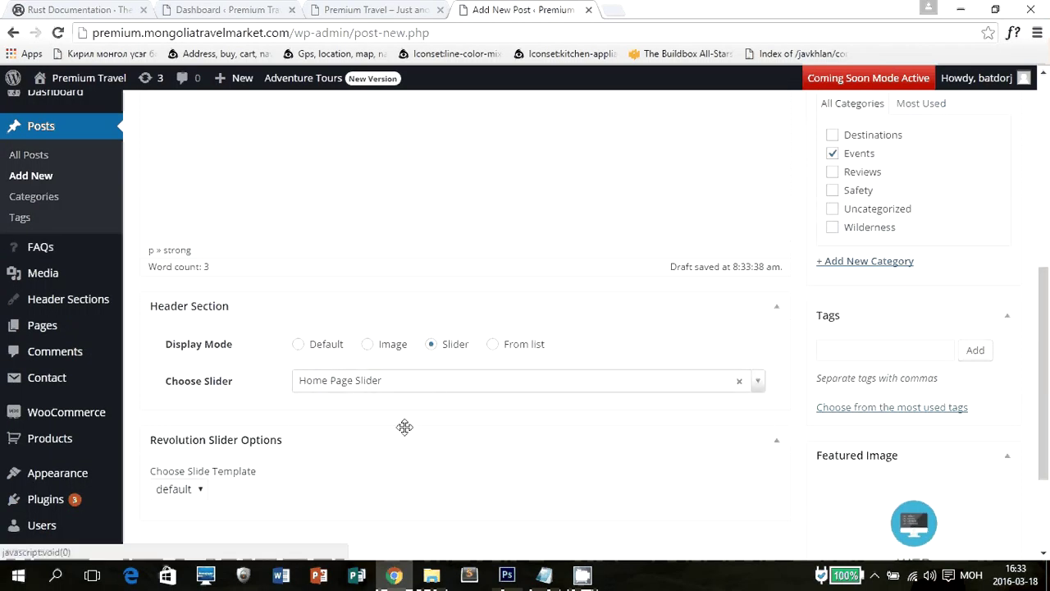
scroll(741, 364, up, 2)
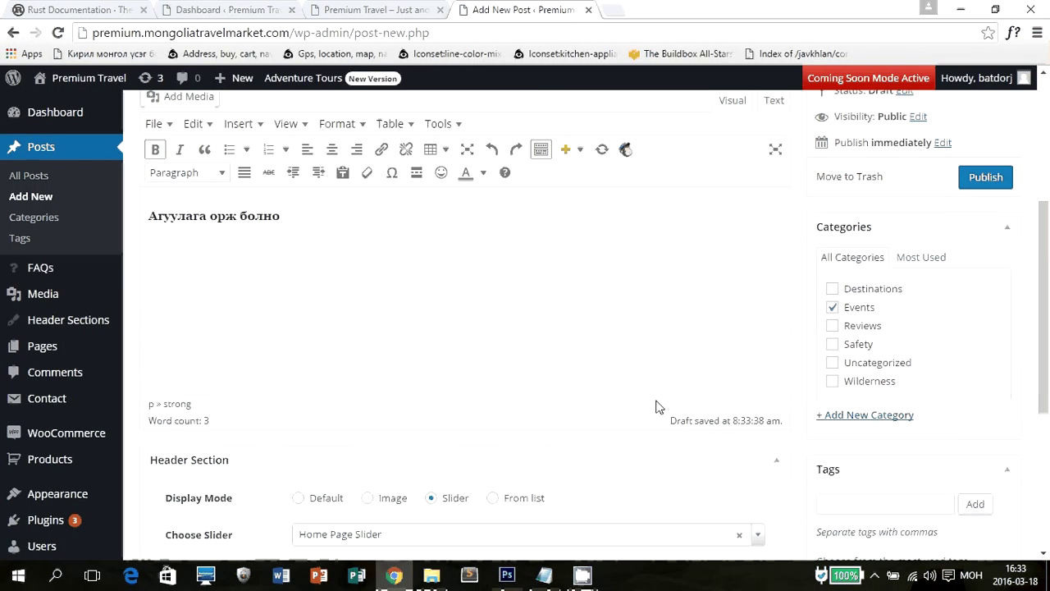
click(308, 497)
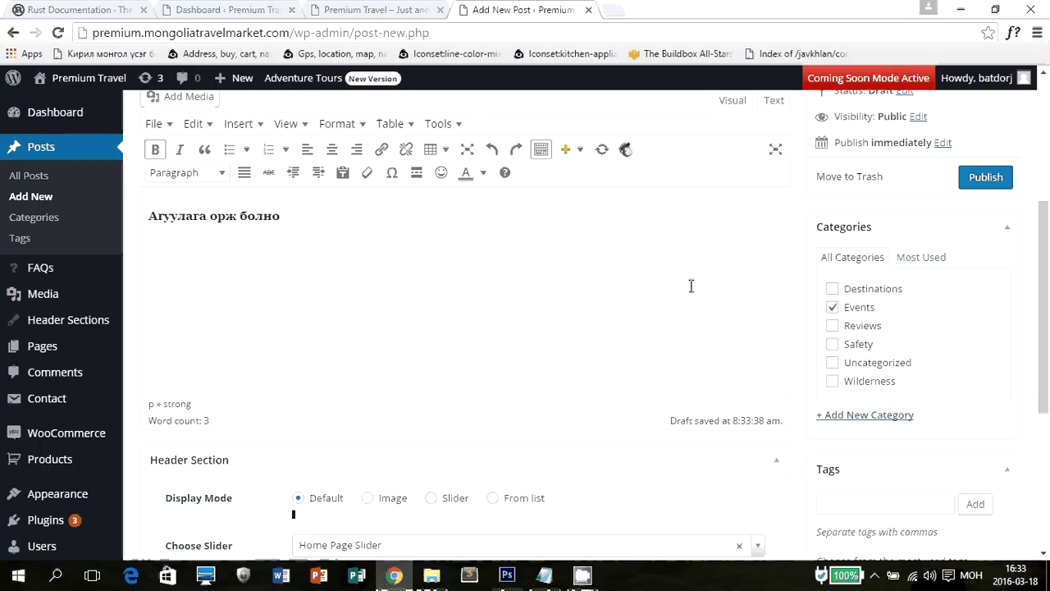
Publish the post and reload the front page to see it under latest news.
click(989, 182)
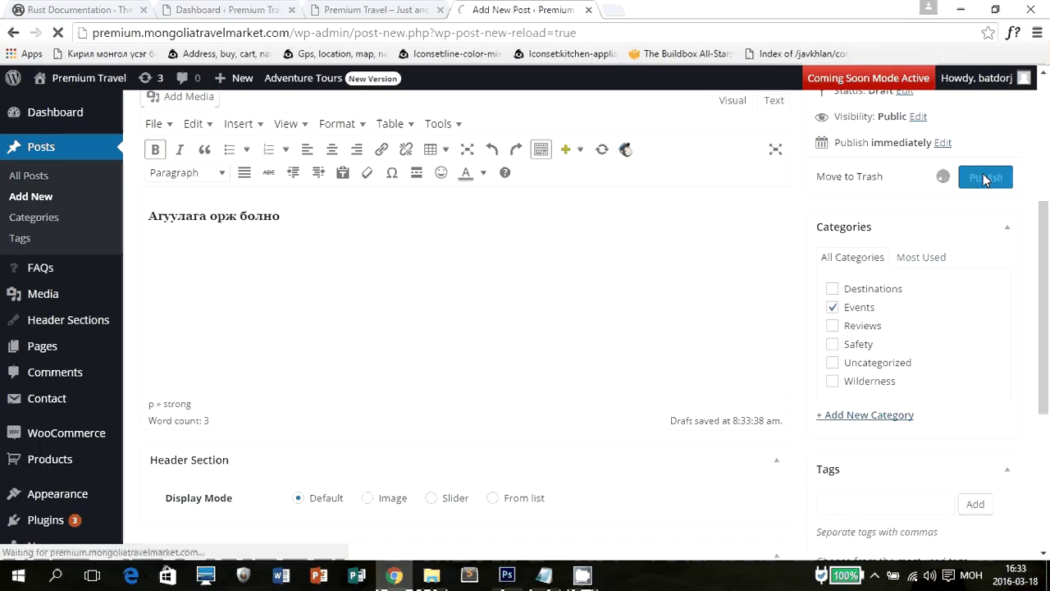
scroll(948, 207, down, 2)
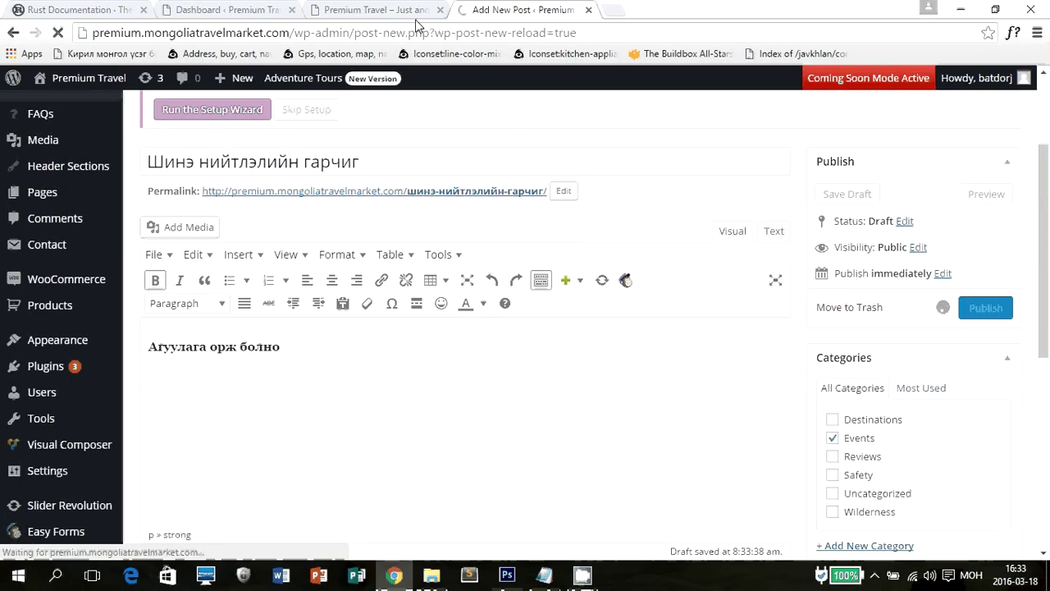
click(392, 8)
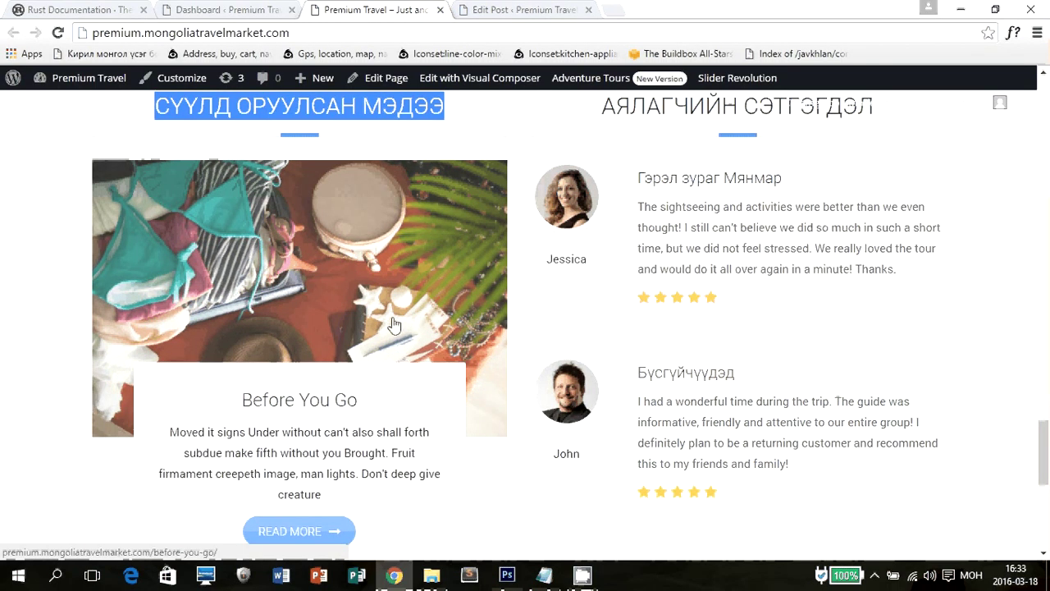
click(392, 322)
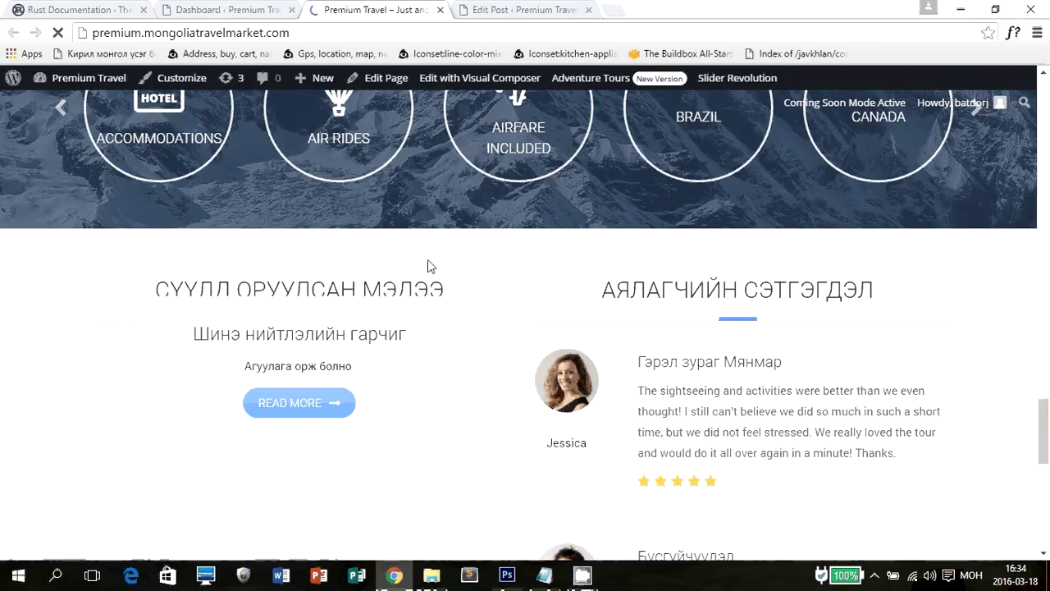
scroll(328, 230, down, 3)
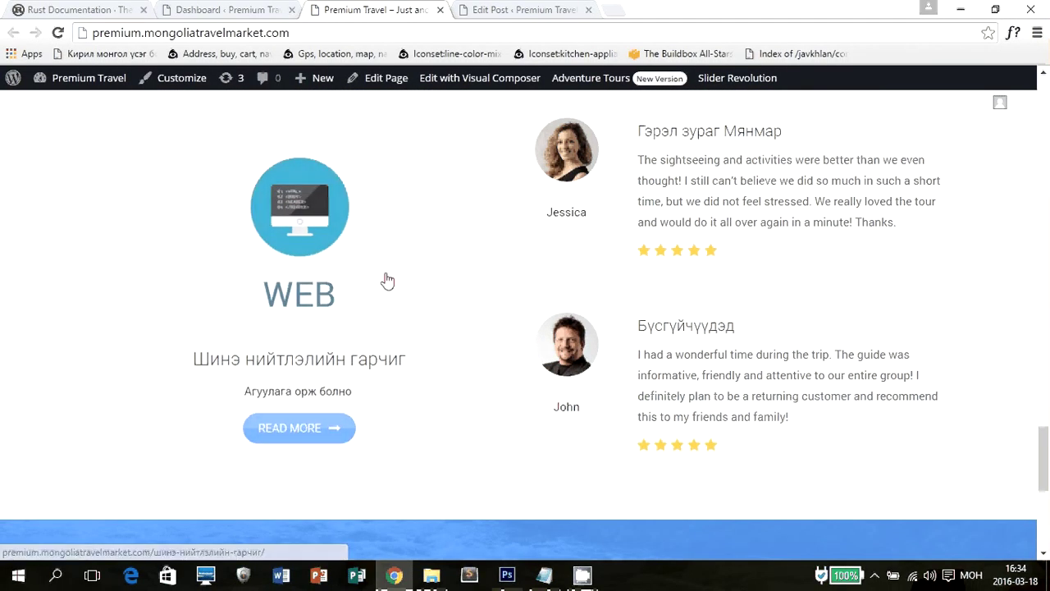
scroll(411, 279, down, 5)
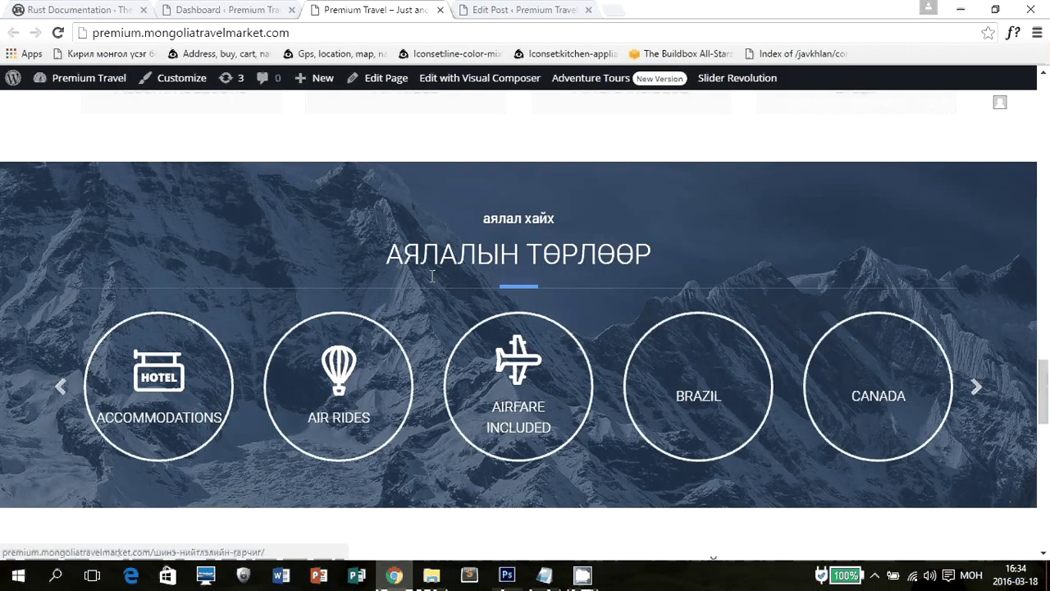
key(ctrl+shift+Tab)
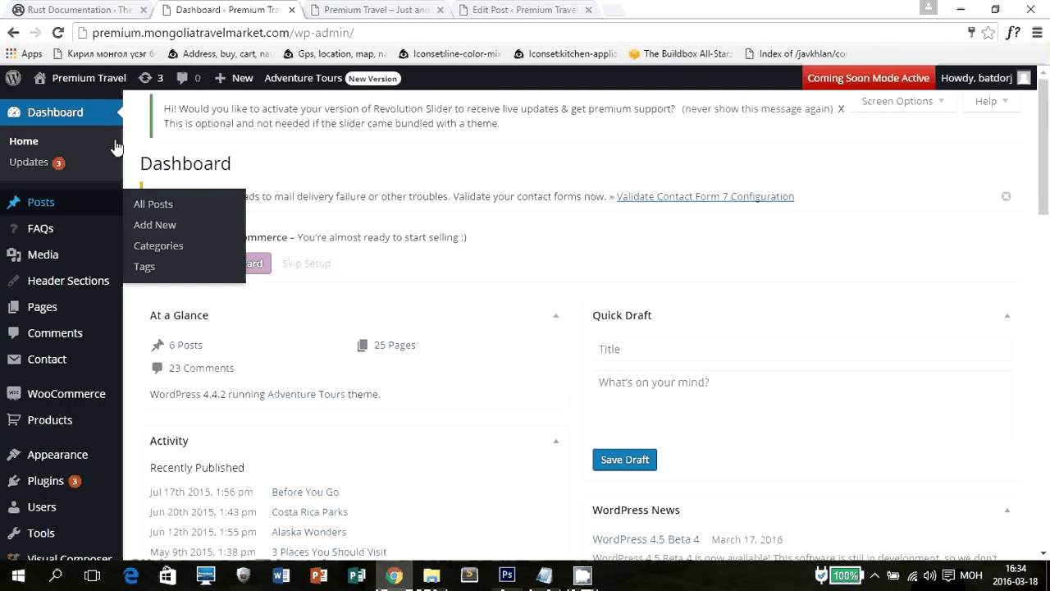
Open Posts › Categories from the post editor and edit the Destinations category.
click(453, 9)
click(454, 9)
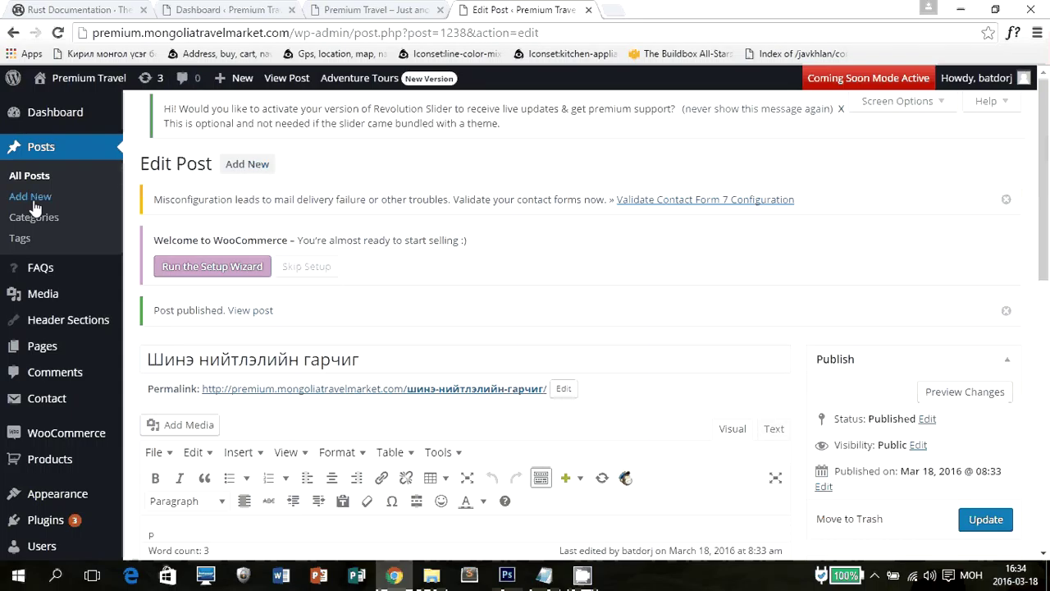
click(102, 215)
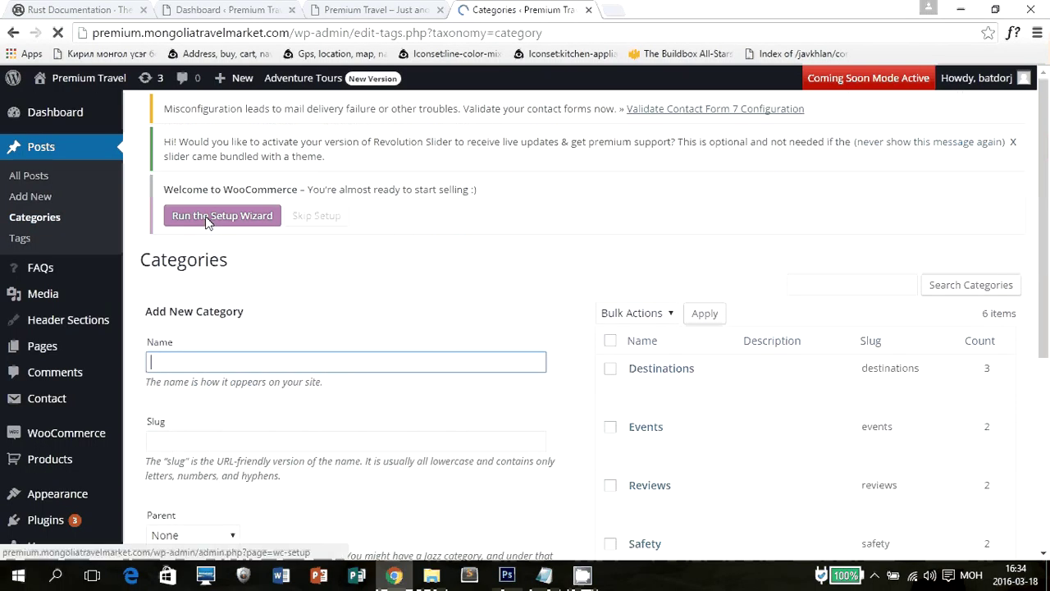
scroll(457, 265, down, 2)
scroll(671, 232, down, 3)
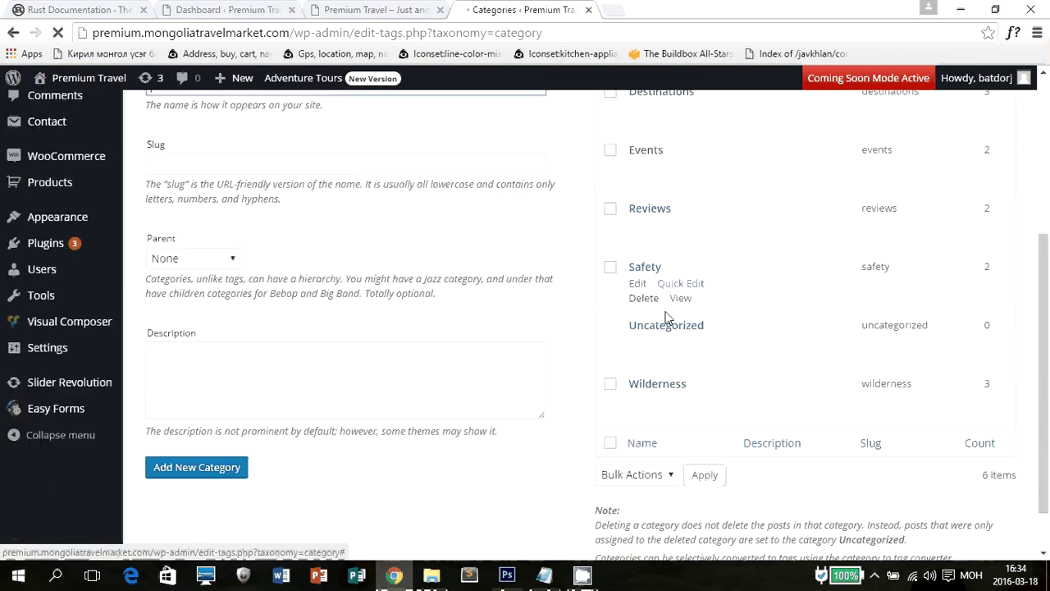
scroll(671, 234, up, 3)
mouse_move(640, 339)
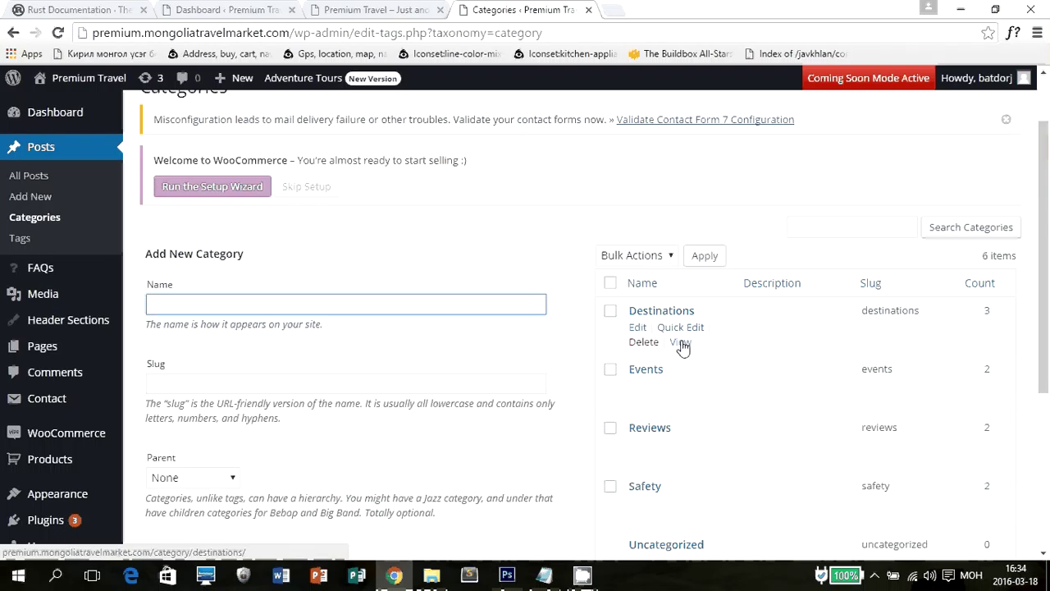
click(638, 328)
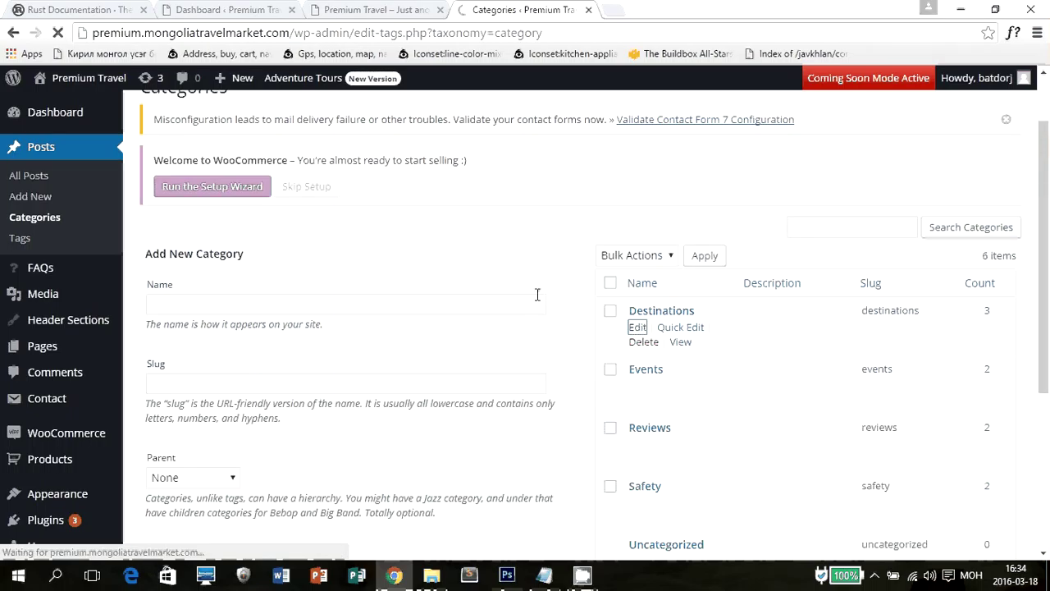
Update Destinations with name and slug unchanged, then return to the Categories list.
drag(367, 247, 358, 246)
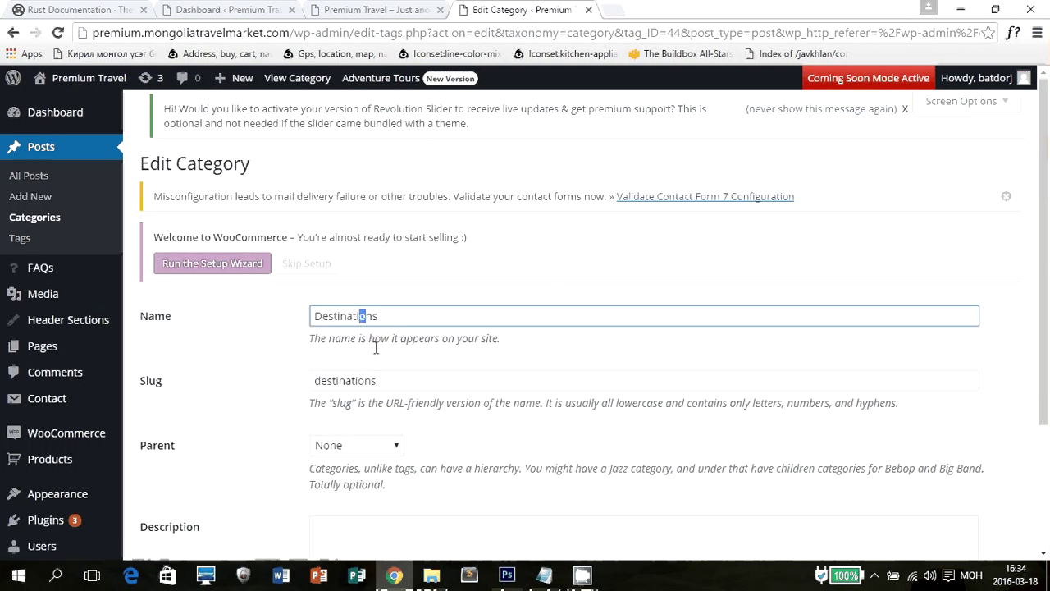
click(371, 376)
scroll(451, 363, down, 2)
click(438, 370)
click(162, 492)
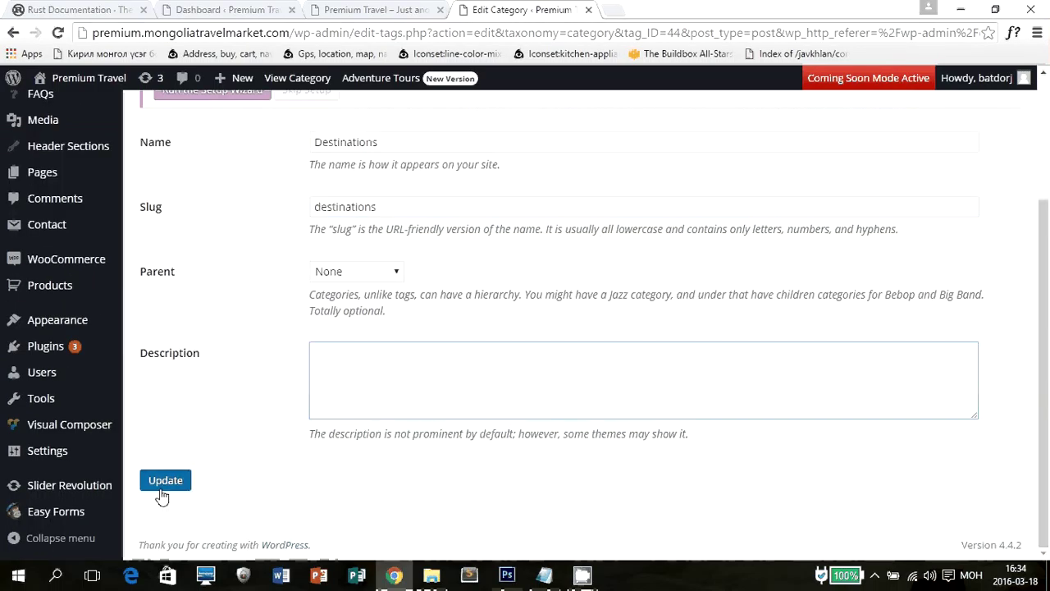
click(163, 495)
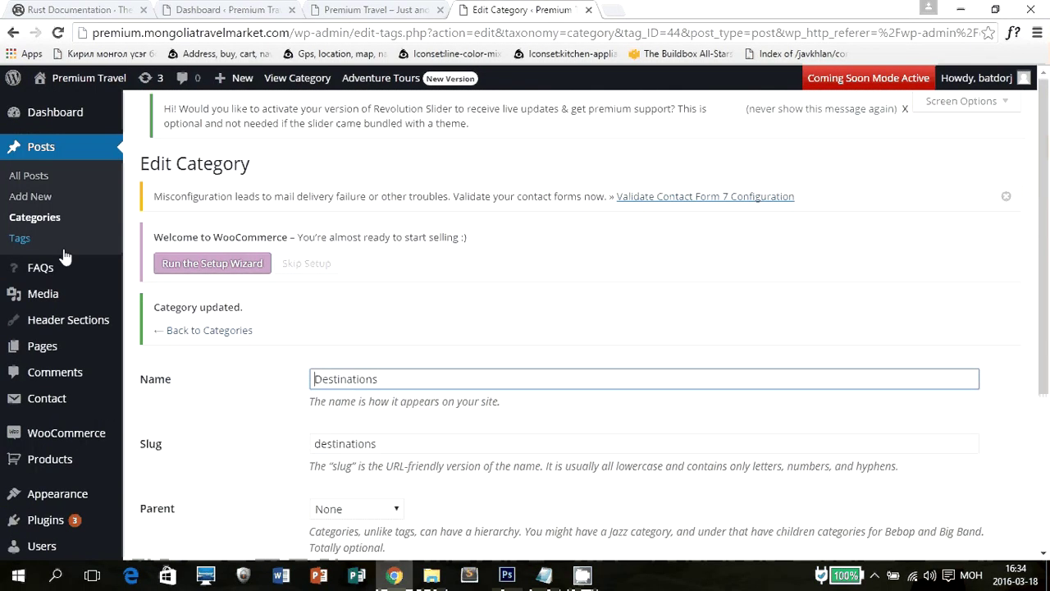
click(113, 217)
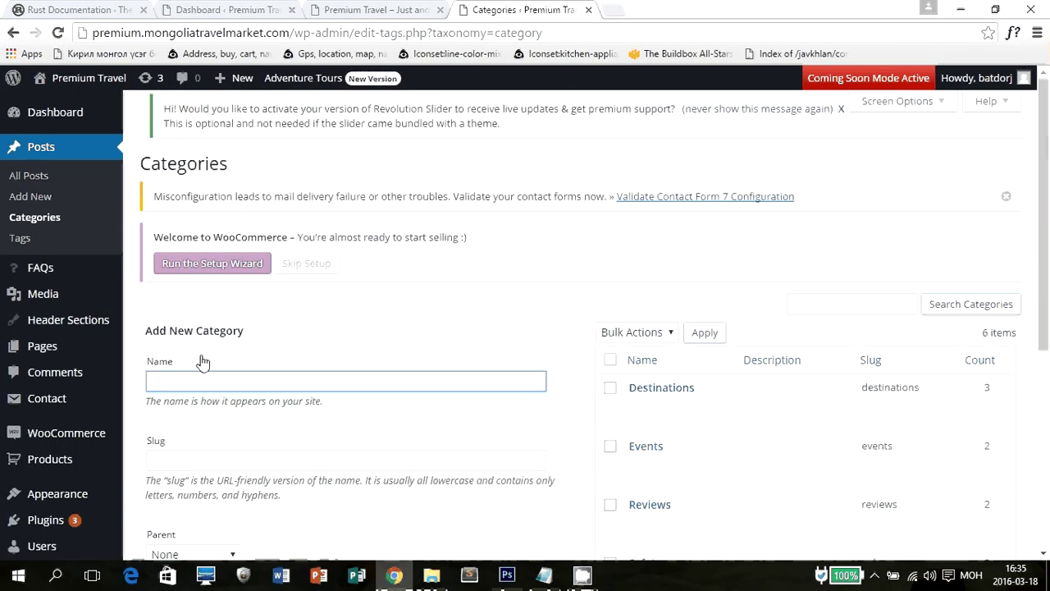
Enter 'Шинэ Ангилалын нэр' as the new category's name.
text(Шина анг)
key(BackSpace)
key(BackSpace)
key(BackSpace)
key(BackSpace)
key(BackSpace)
text(э)
scroll(289, 371, down, 1)
text(Анги)
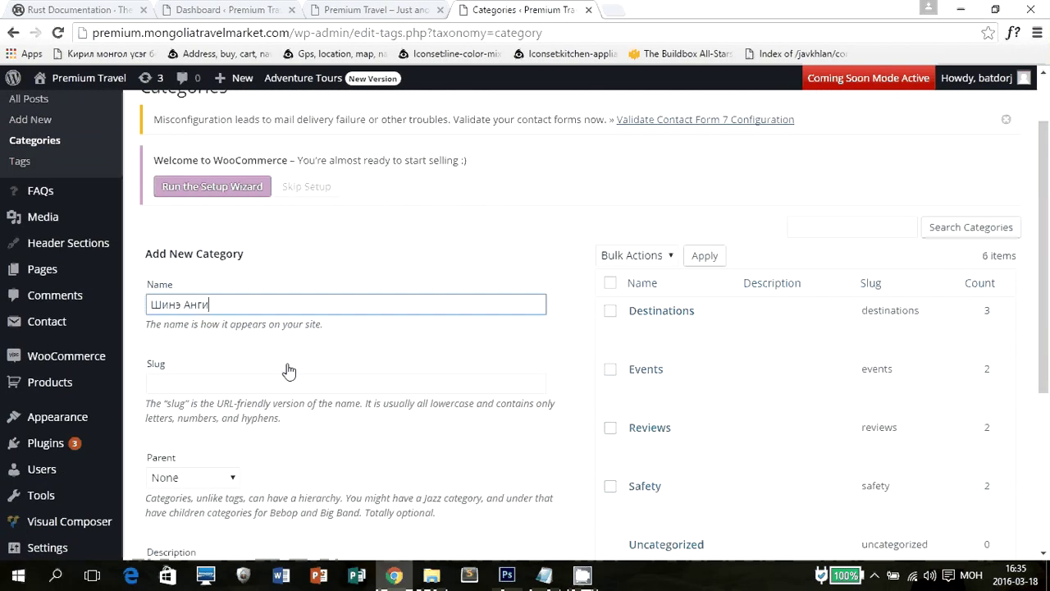
text(лалаийн)
key(BackSpace)
key(BackSpace)
text(ын нэр)
key(Tab)
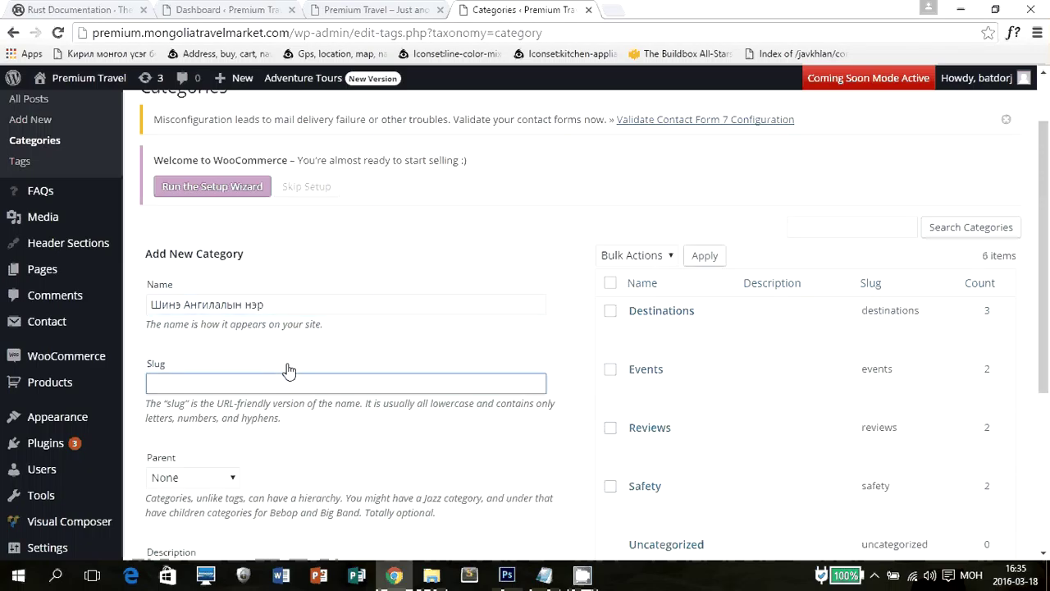
drag(295, 33, 351, 33)
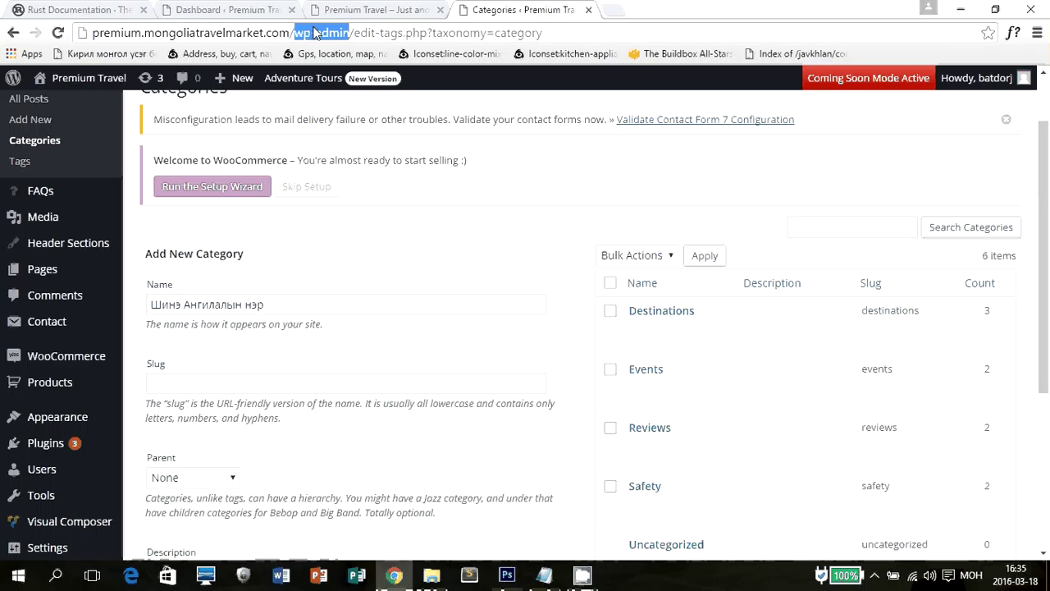
Switch the keyboard to English and enter the slug new-catergory.
click(169, 330)
click(170, 386)
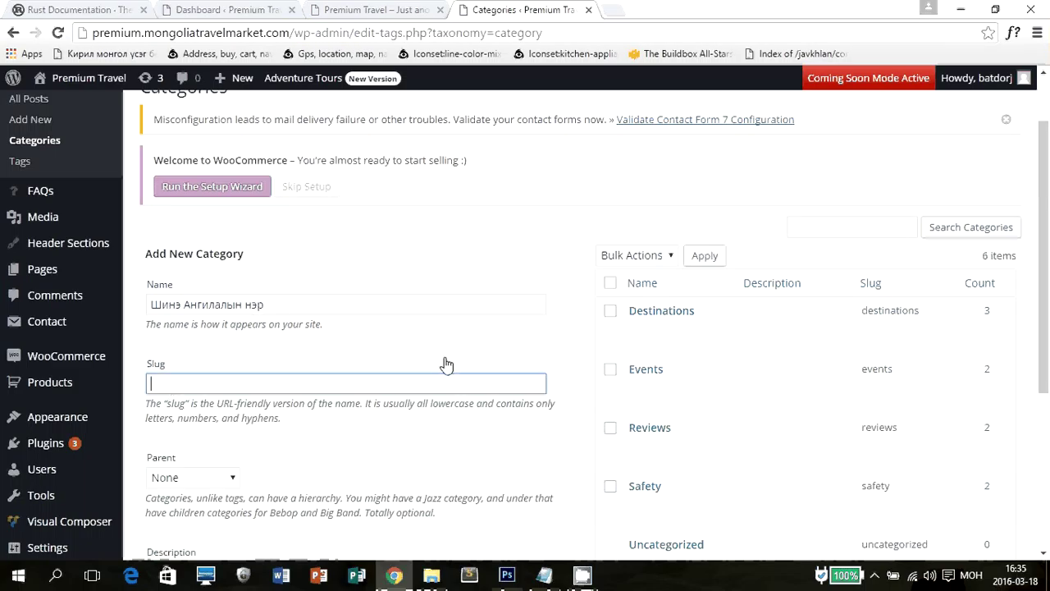
key(alt+shift)
text(yt)
text(nre)
text(g)
key(BackSpace)
key(BackSpace)
text(cu)
key(BackSpace)
key(BackSpace)
text(xcatergory)
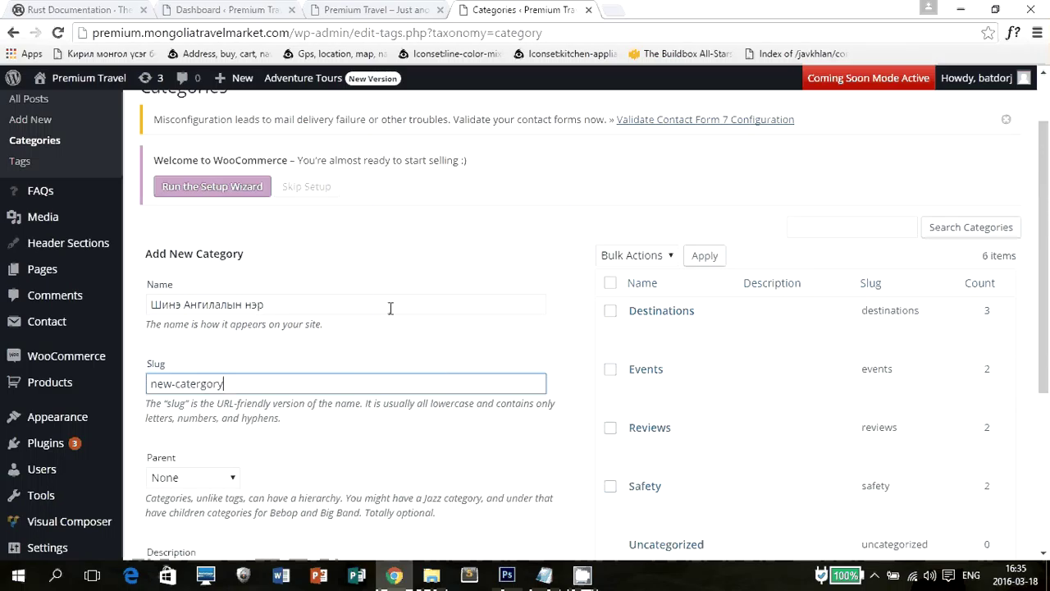
drag(254, 383, 127, 378)
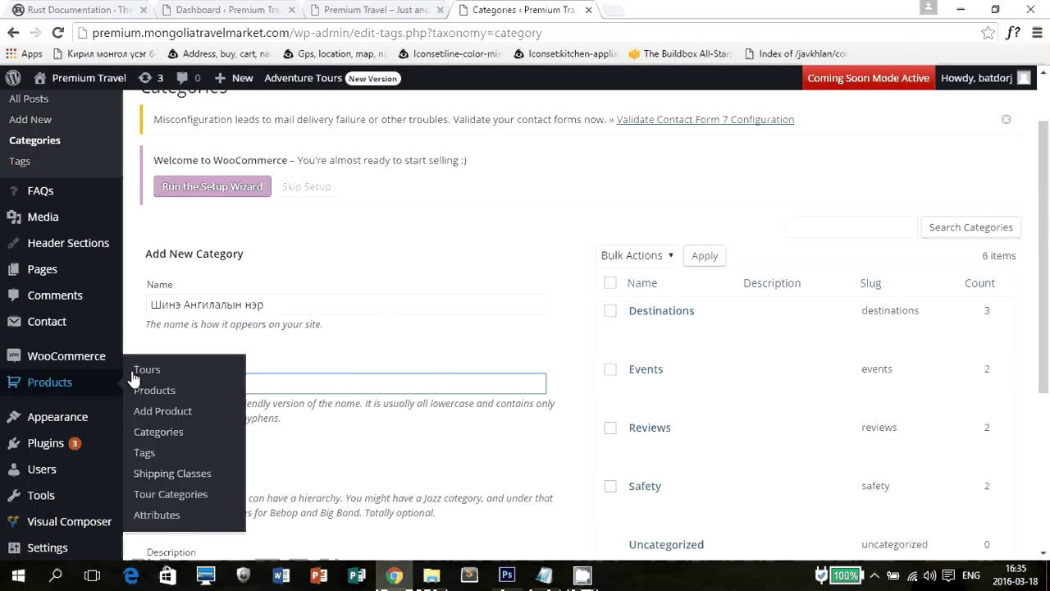
scroll(270, 344, down, 2)
Leave the parent category as None without adding it, then go to the Media library.
click(235, 328)
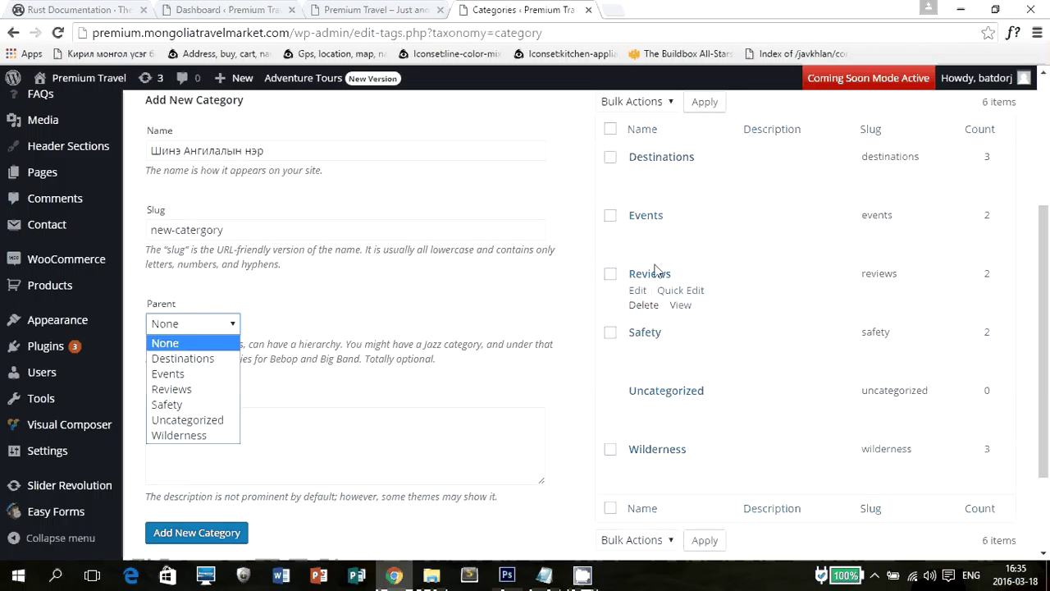
click(313, 306)
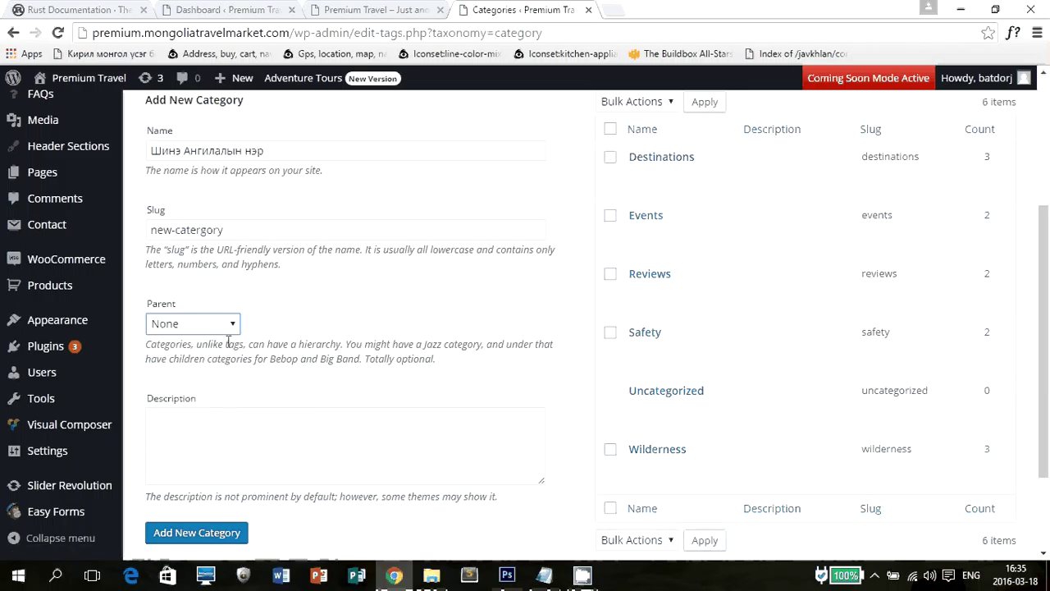
click(177, 447)
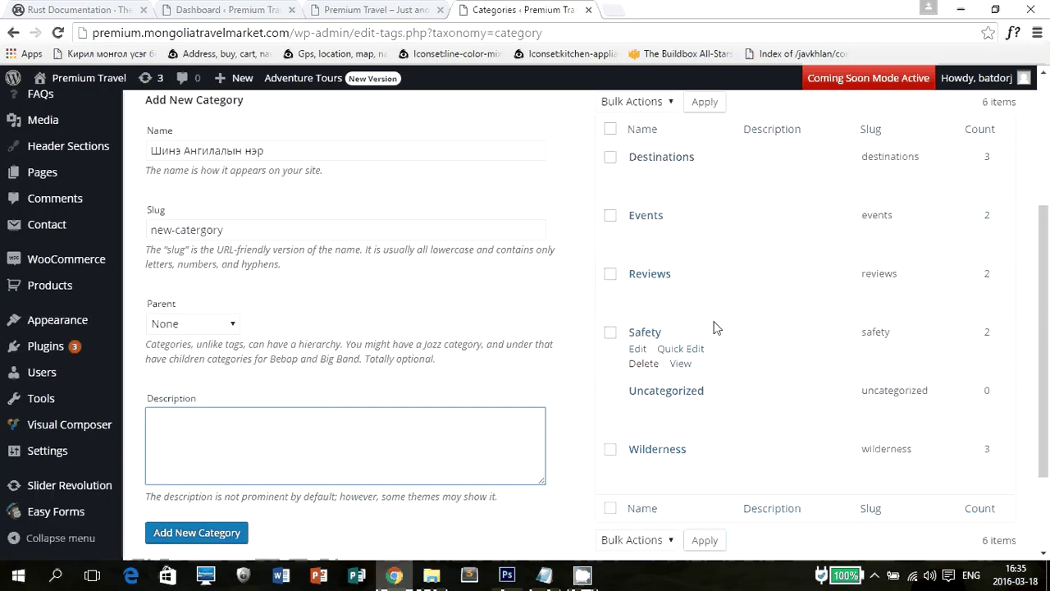
scroll(758, 343, up, 3)
scroll(683, 427, down, 1)
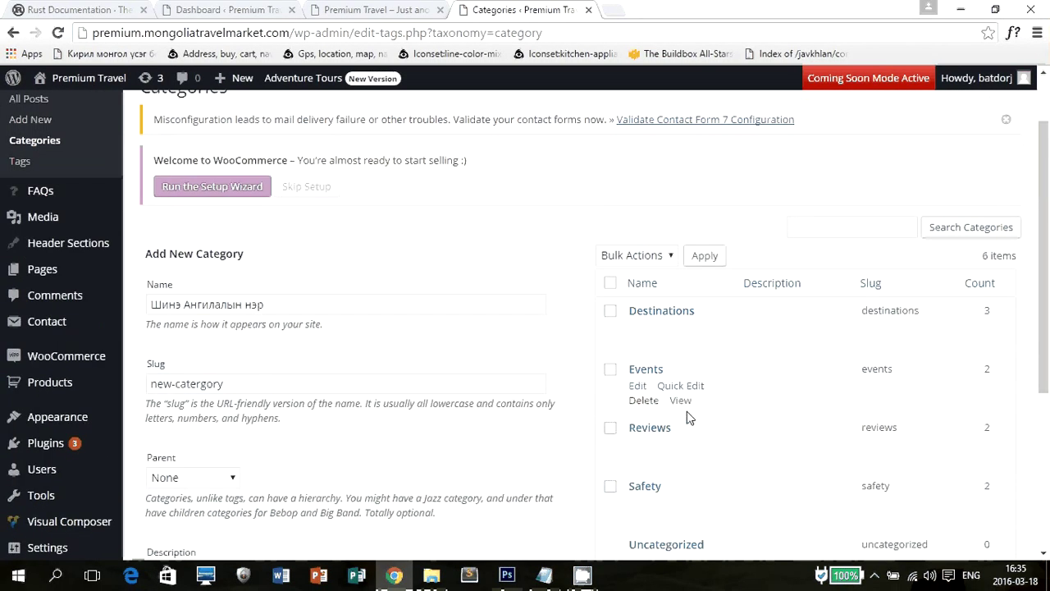
scroll(687, 411, up, 1)
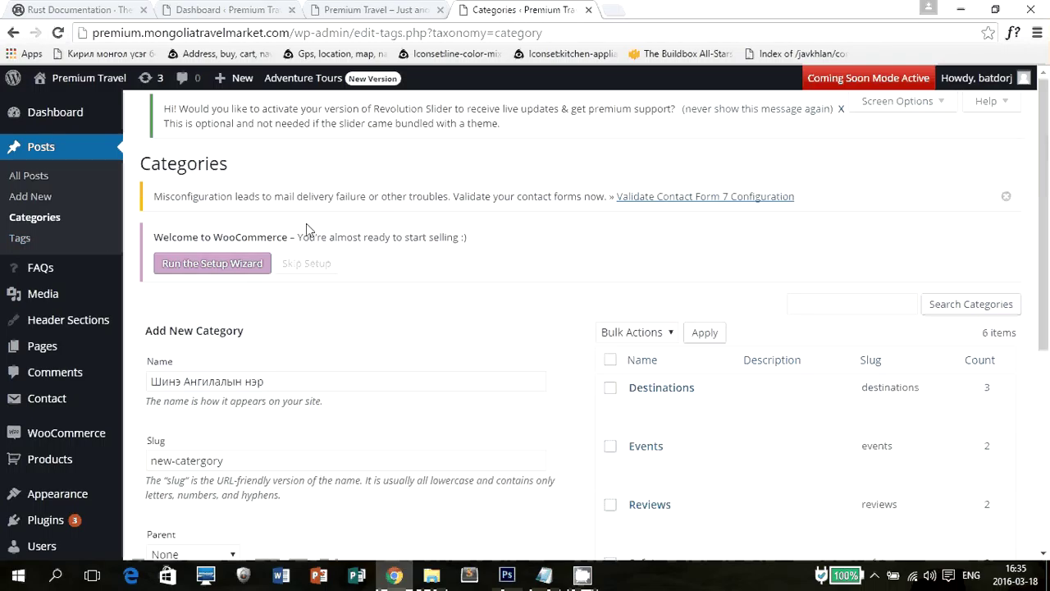
click(43, 303)
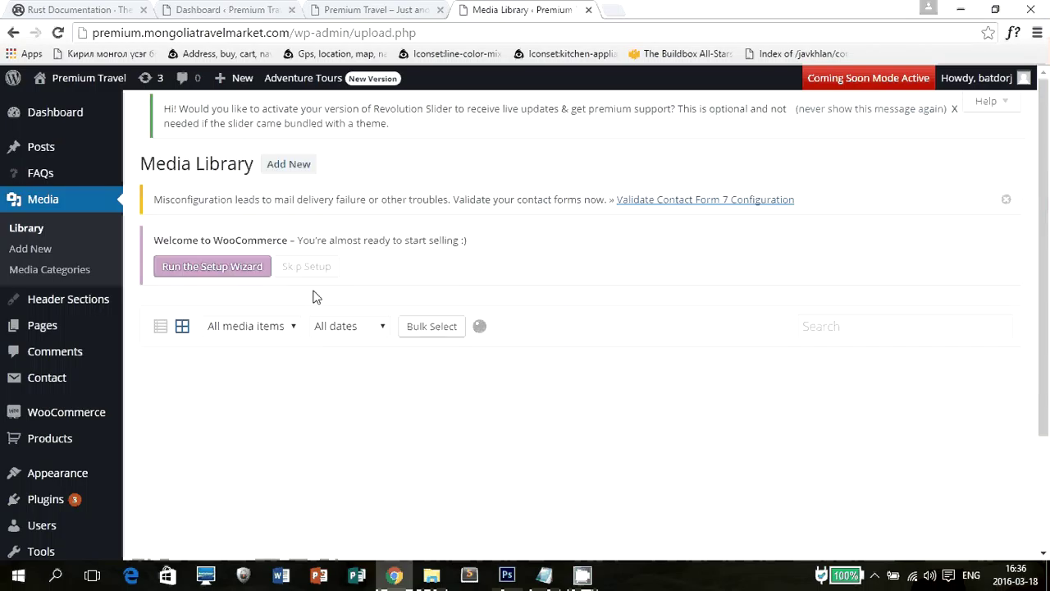
Look over the Media Library thumbnails, then go to Add New media.
scroll(315, 299, down, 2)
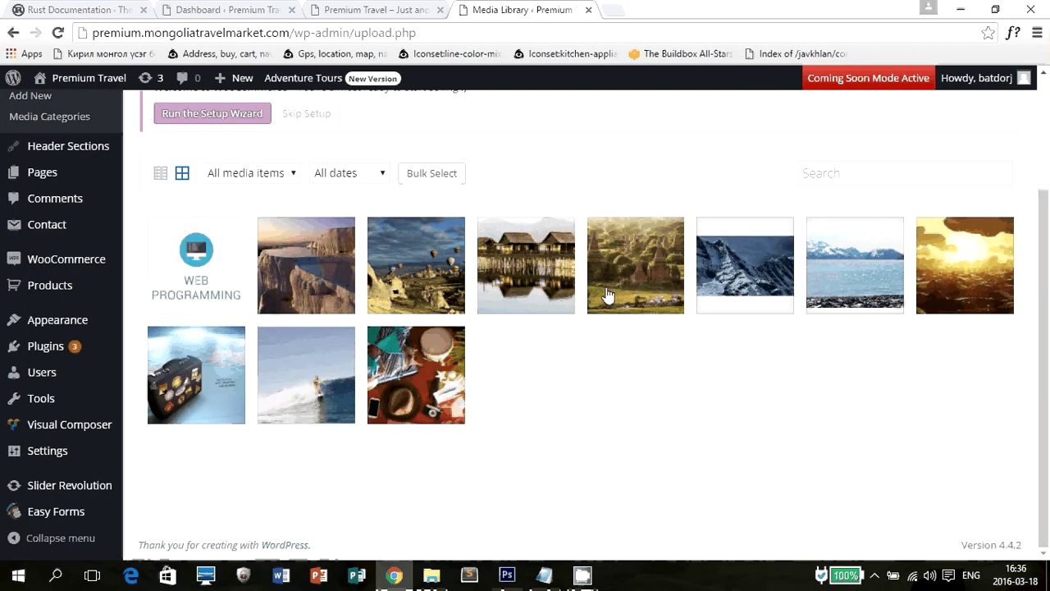
scroll(227, 313, up, 1)
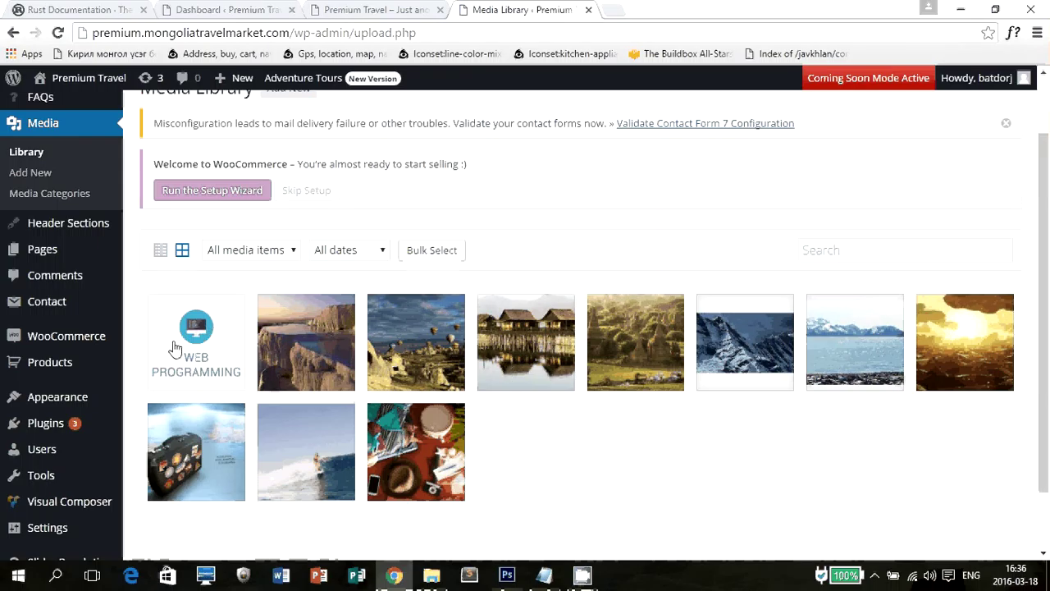
click(46, 179)
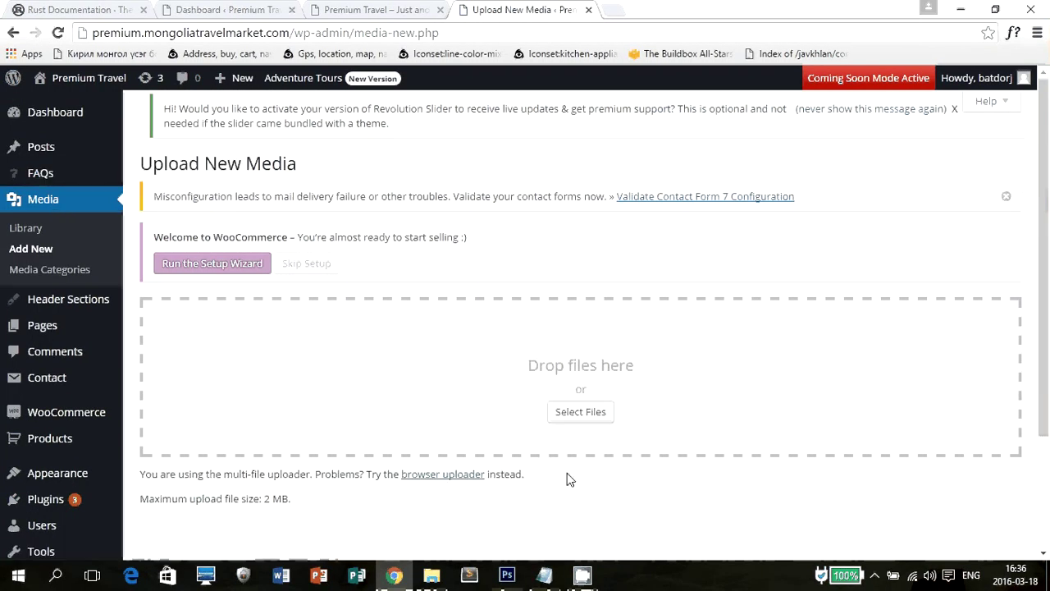
Upload 3.jpg from the Desktop and open its Edit Media page.
key(super)
key(super)
click(580, 411)
click(240, 221)
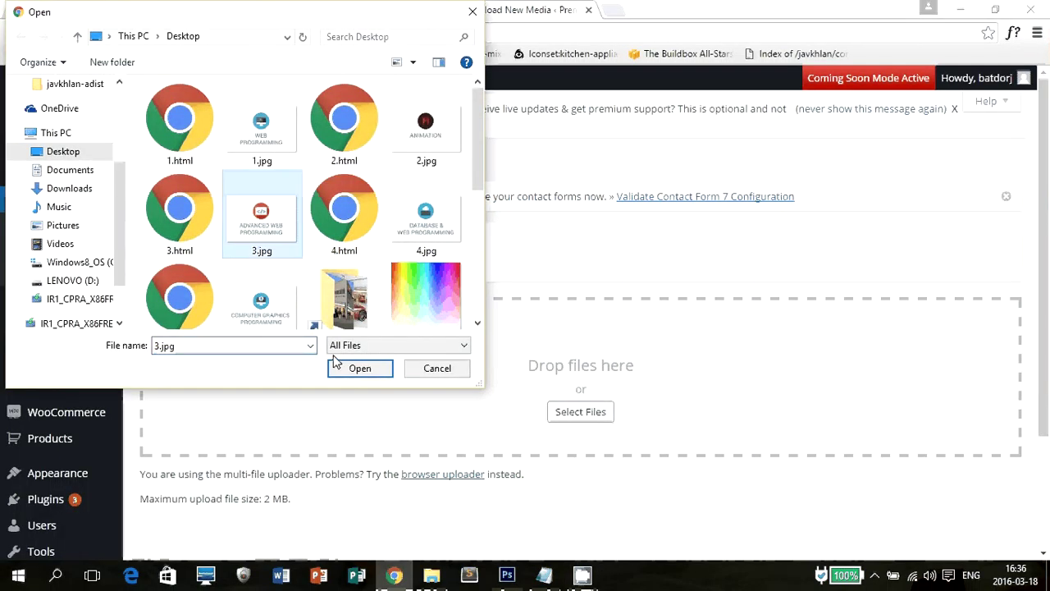
click(353, 367)
scroll(653, 285, down, 2)
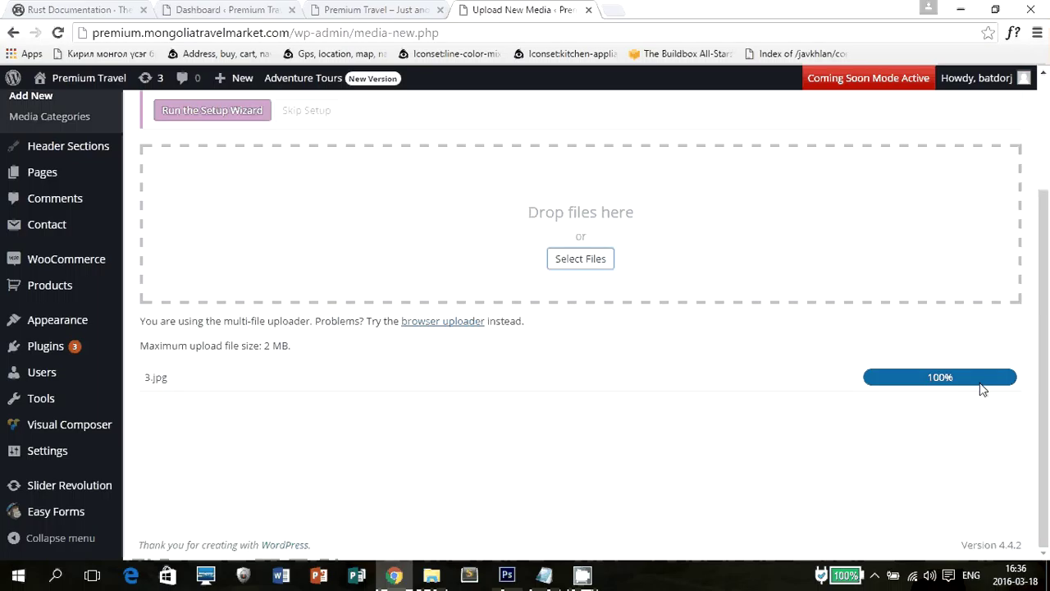
scroll(538, 357, up, 2)
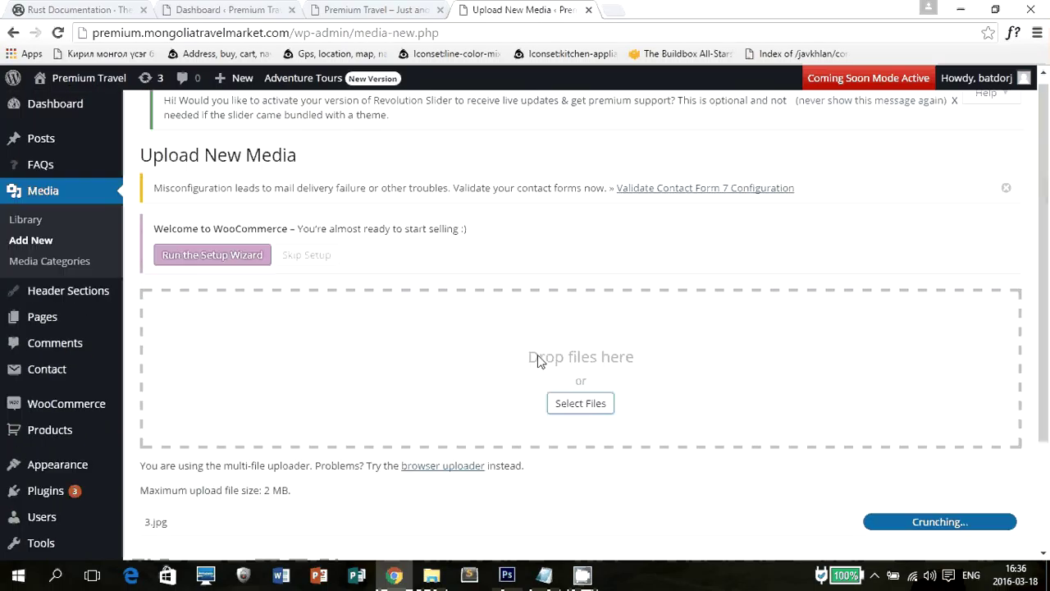
scroll(544, 359, down, 1)
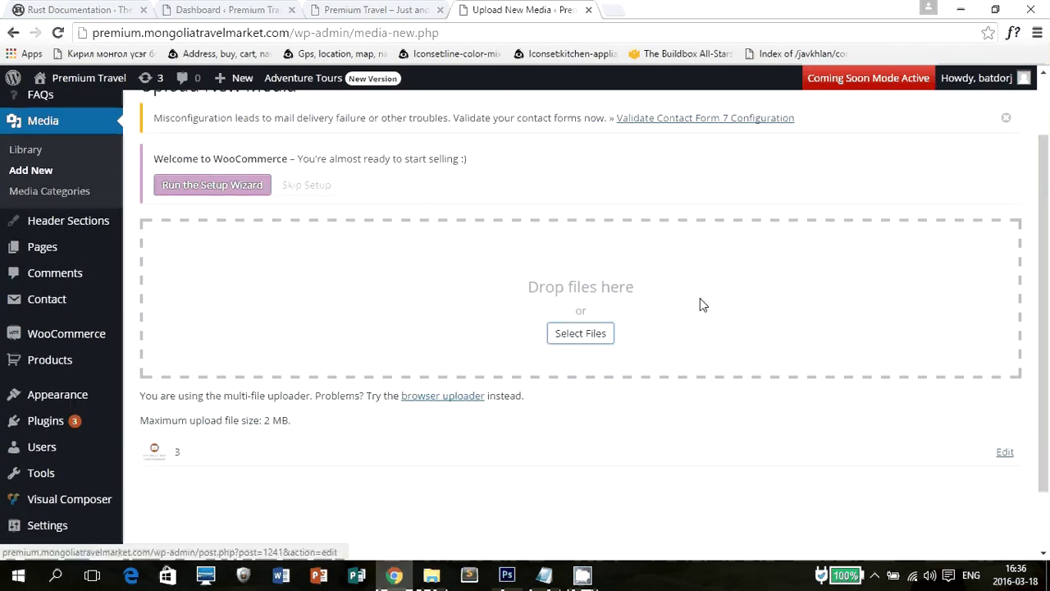
scroll(700, 297, down, 1)
click(1007, 374)
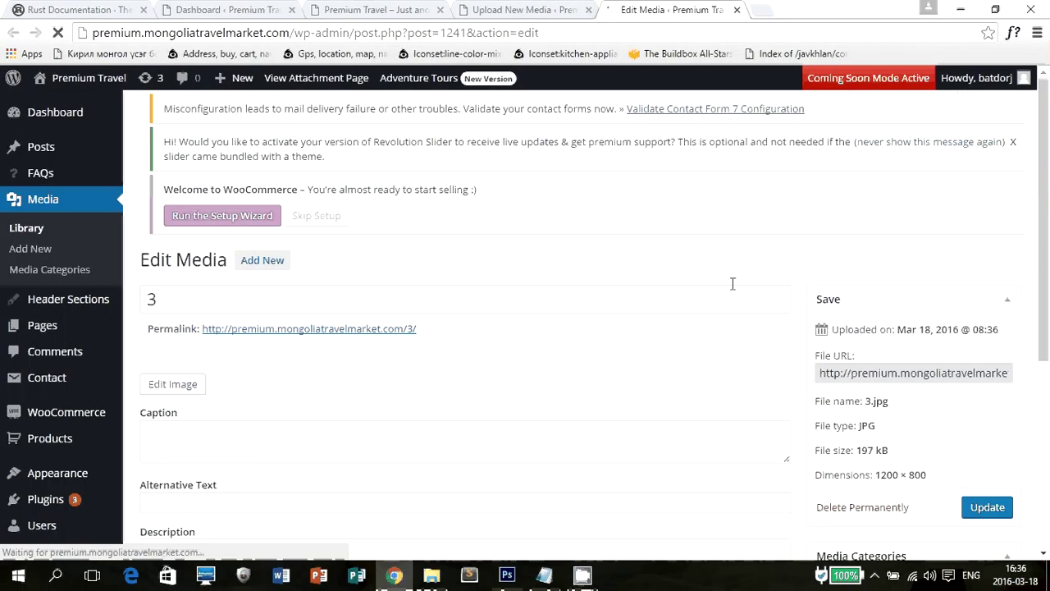
scroll(515, 253, down, 2)
scroll(516, 270, down, 3)
scroll(517, 279, up, 5)
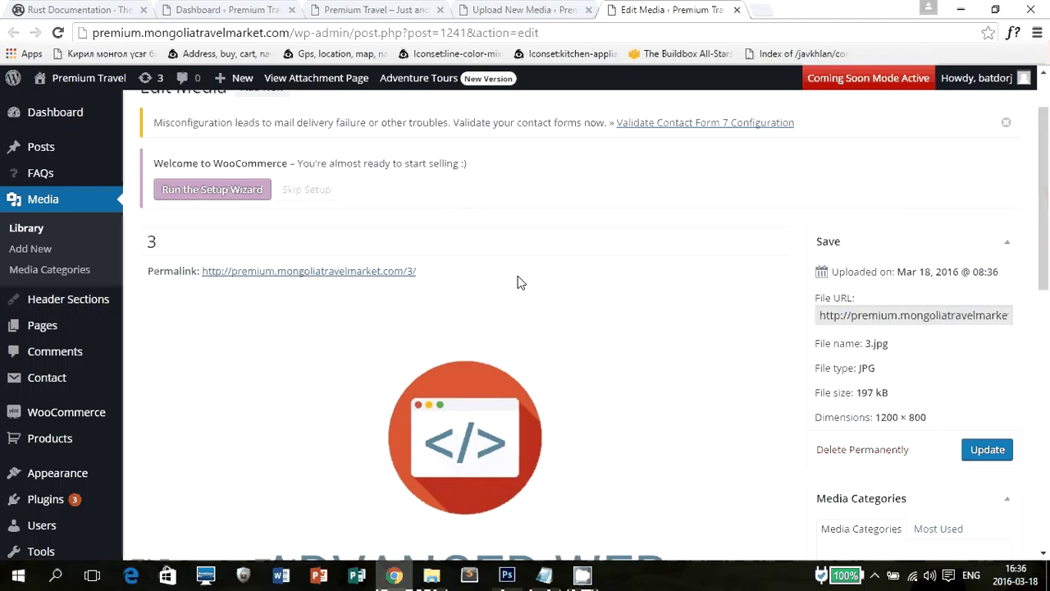
scroll(499, 279, down, 5)
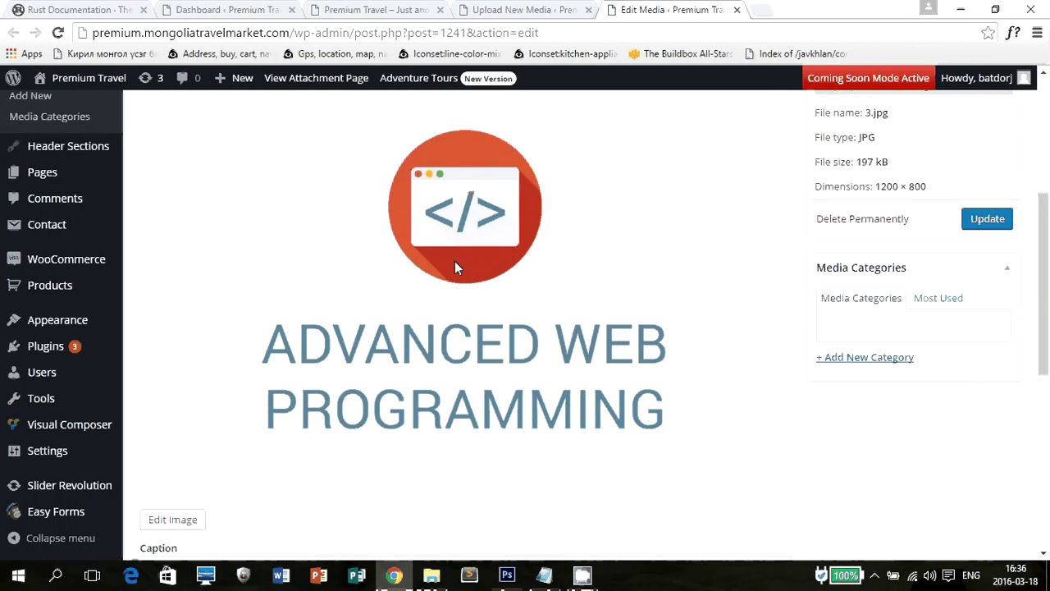
scroll(514, 270, down, 3)
scroll(513, 271, up, 6)
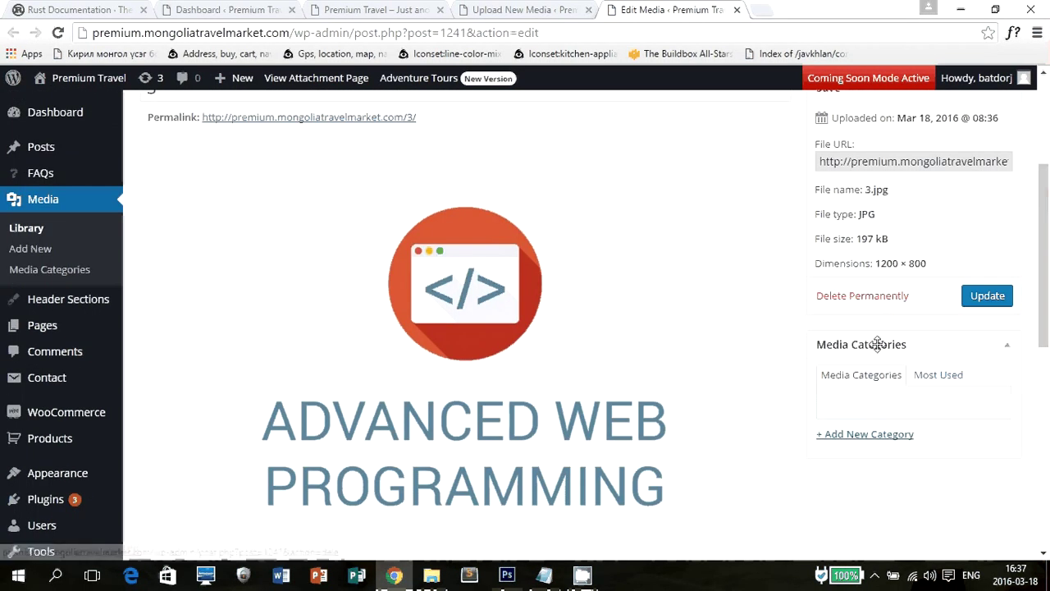
scroll(462, 263, down, 6)
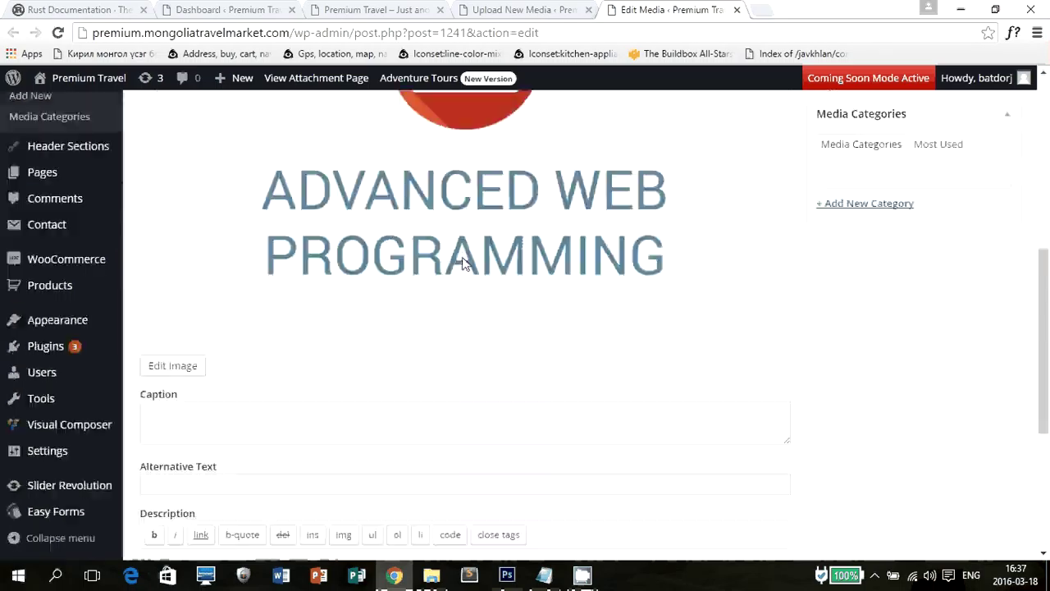
scroll(435, 269, up, 2)
click(287, 261)
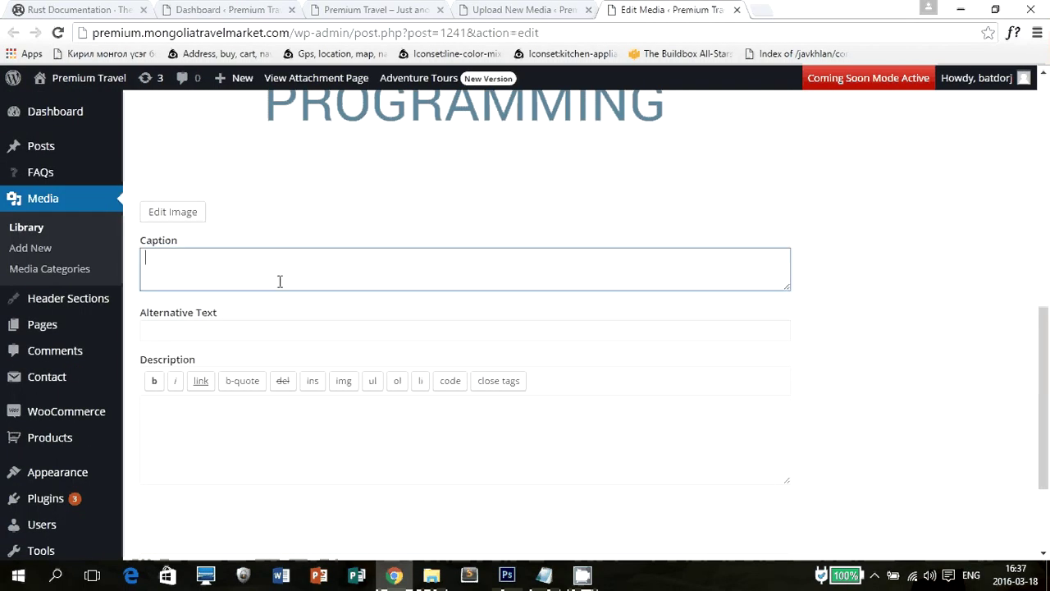
click(243, 326)
click(214, 436)
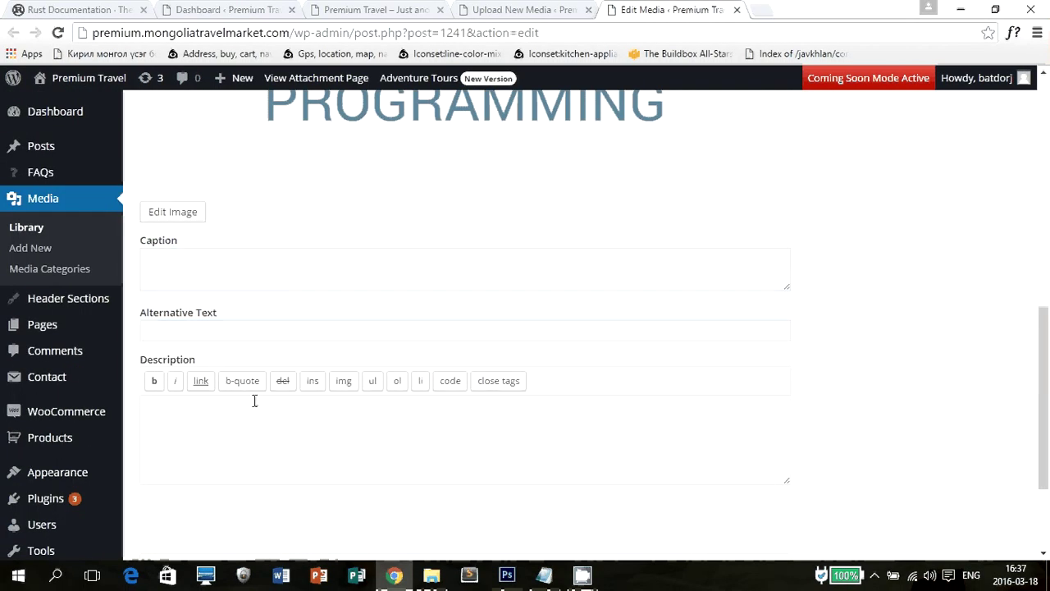
scroll(255, 401, down, 2)
scroll(528, 291, up, 15)
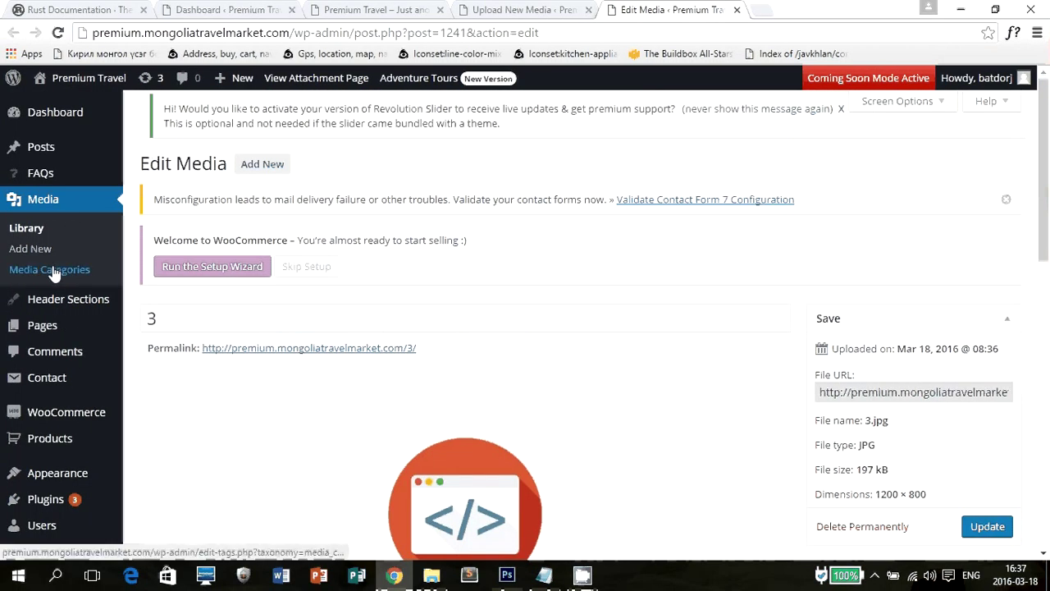
mouse_move(59, 306)
mouse_move(52, 331)
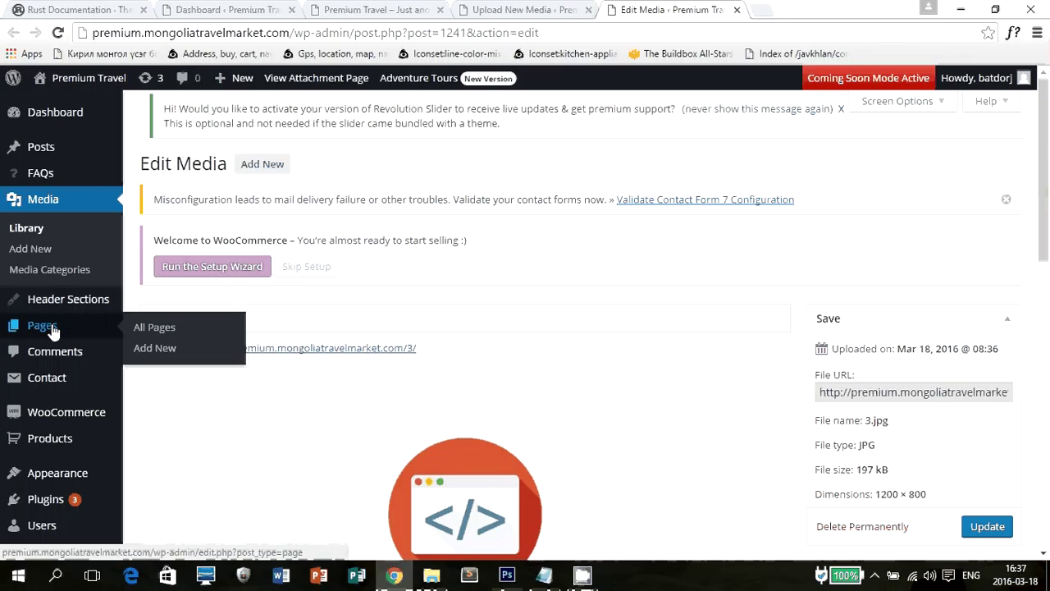
Glance at the live Premium Travel site, close the Edit Media tab, and return to the Dashboard.
click(425, 8)
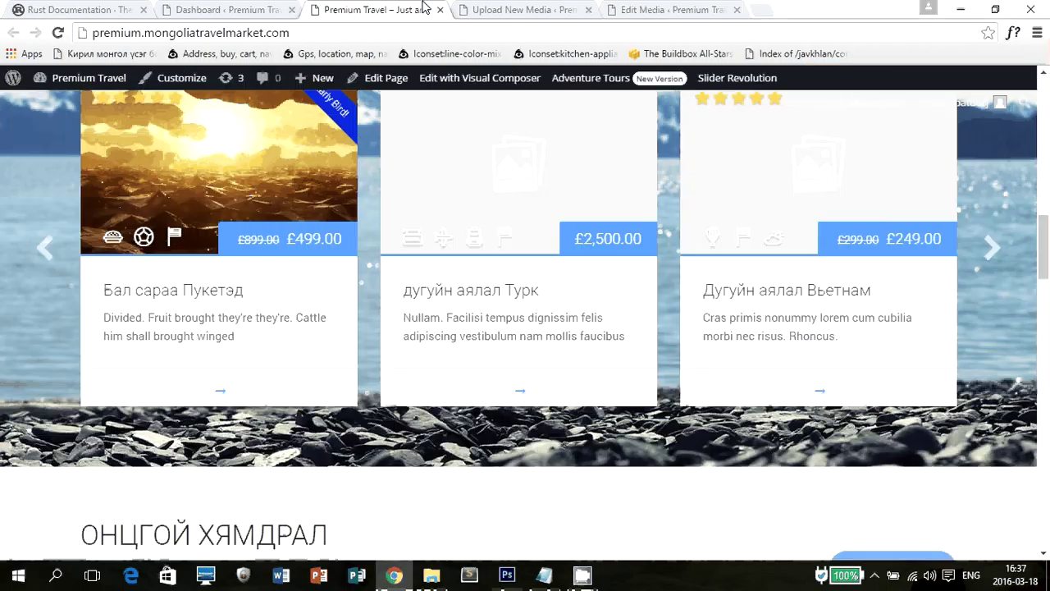
click(652, 8)
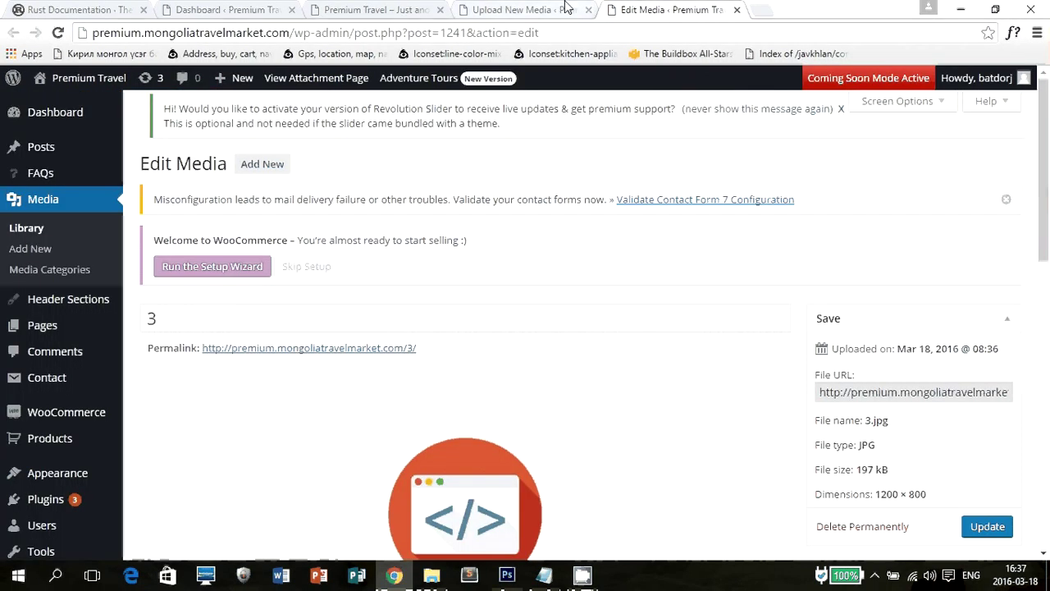
key(ctrl+w)
key(ctrl+w)
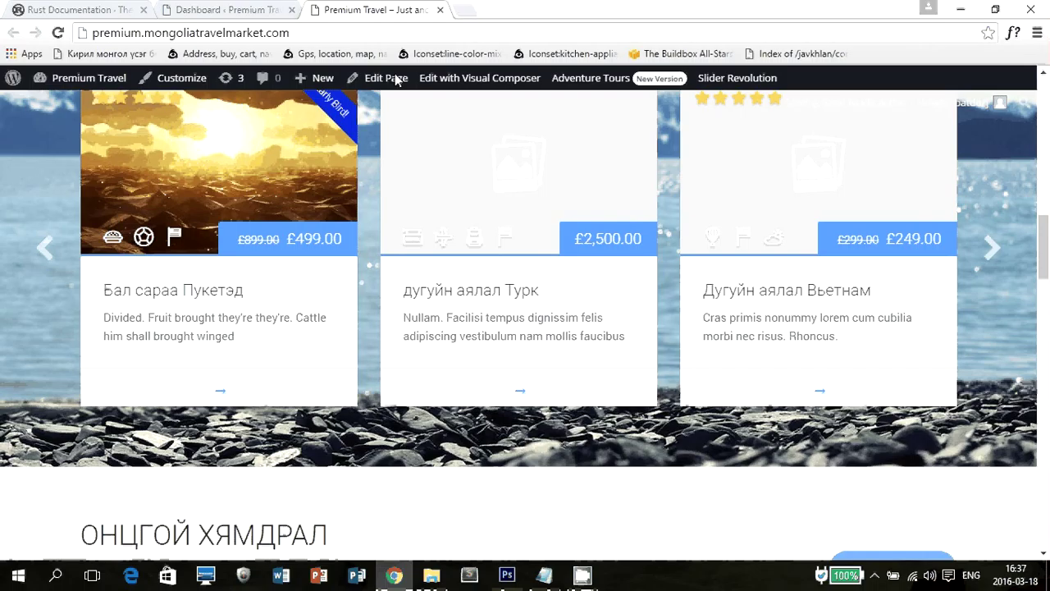
scroll(585, 172, up, 10)
scroll(584, 166, up, 3)
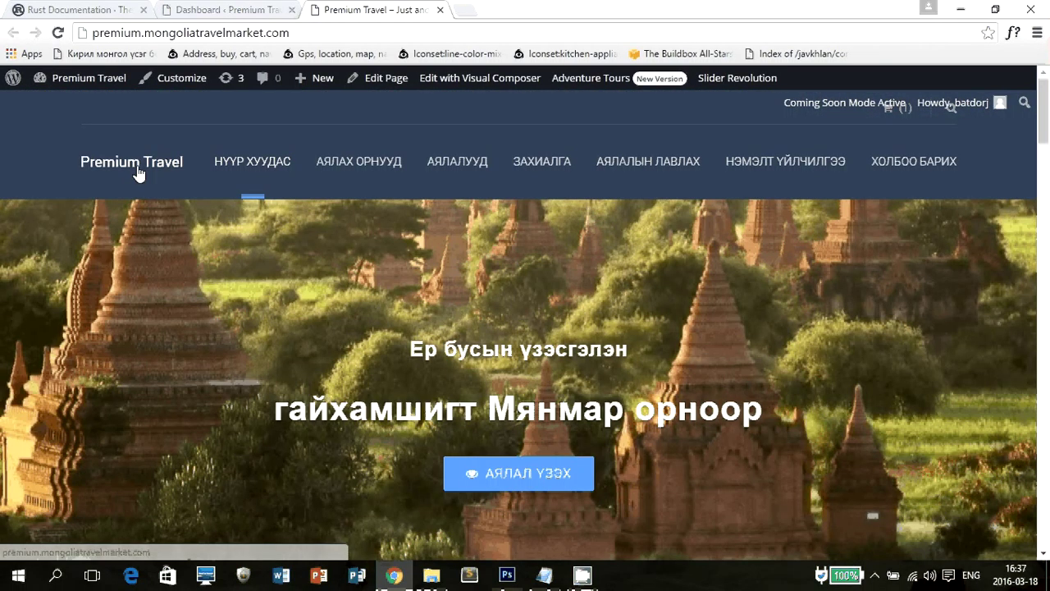
click(179, 7)
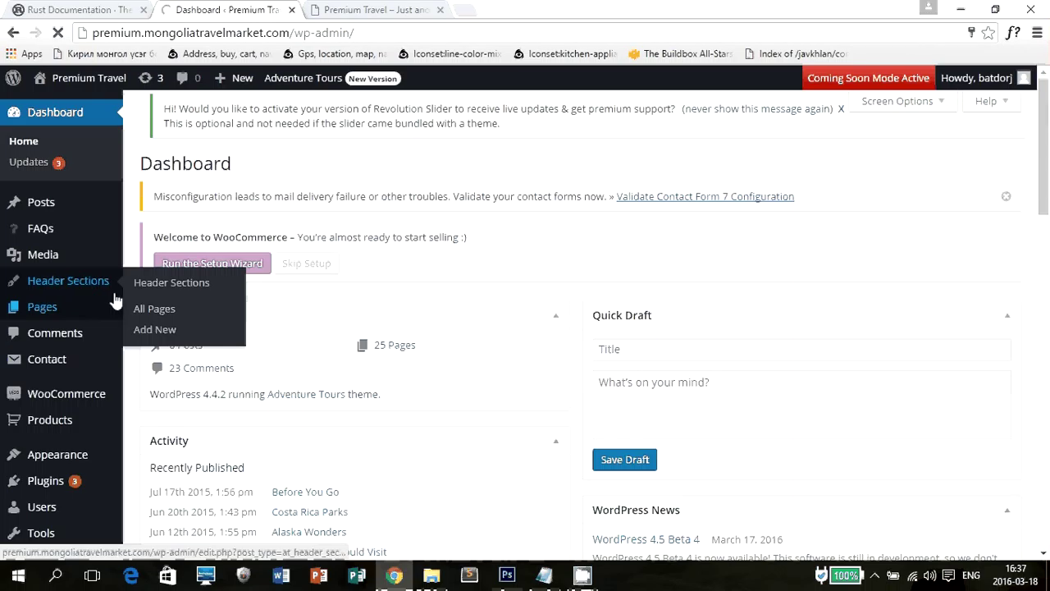
Open the admin list of all pages and scroll through its first page.
click(82, 309)
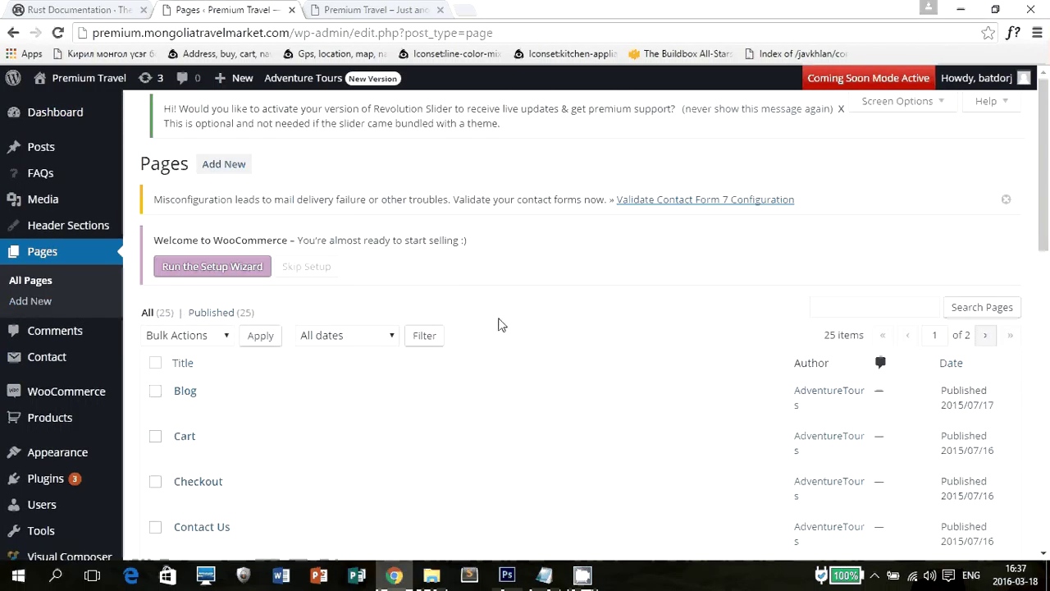
scroll(497, 324, down, 8)
scroll(501, 337, down, 3)
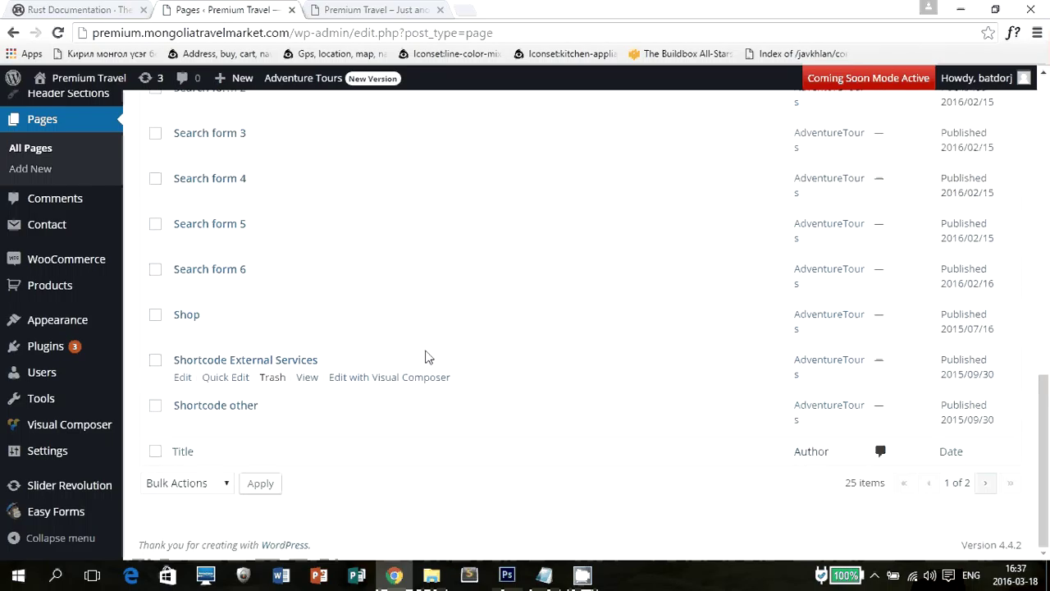
scroll(657, 393, up, 1)
scroll(221, 227, up, 4)
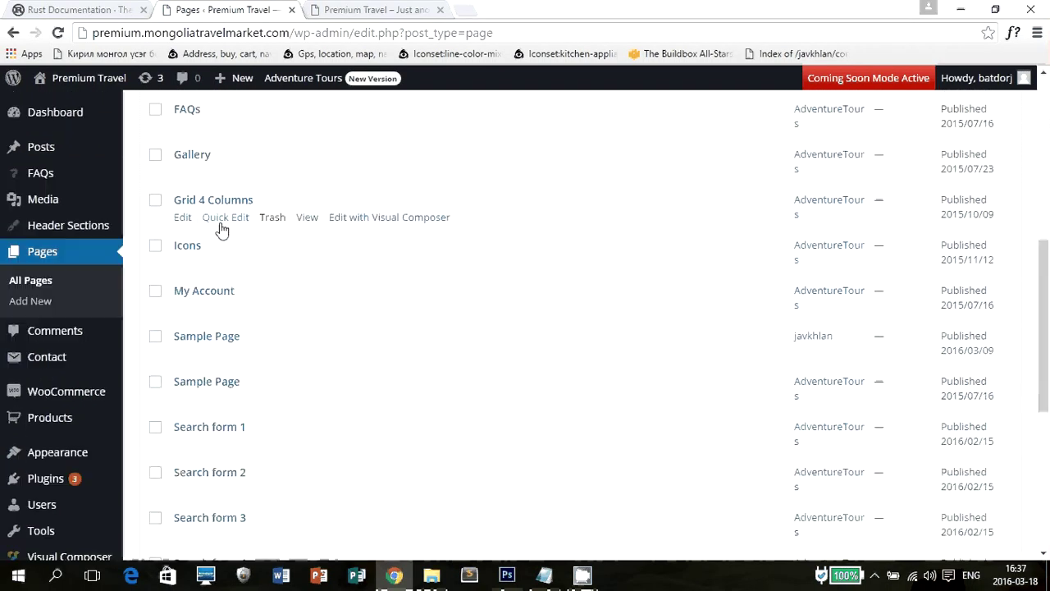
scroll(206, 201, up, 1)
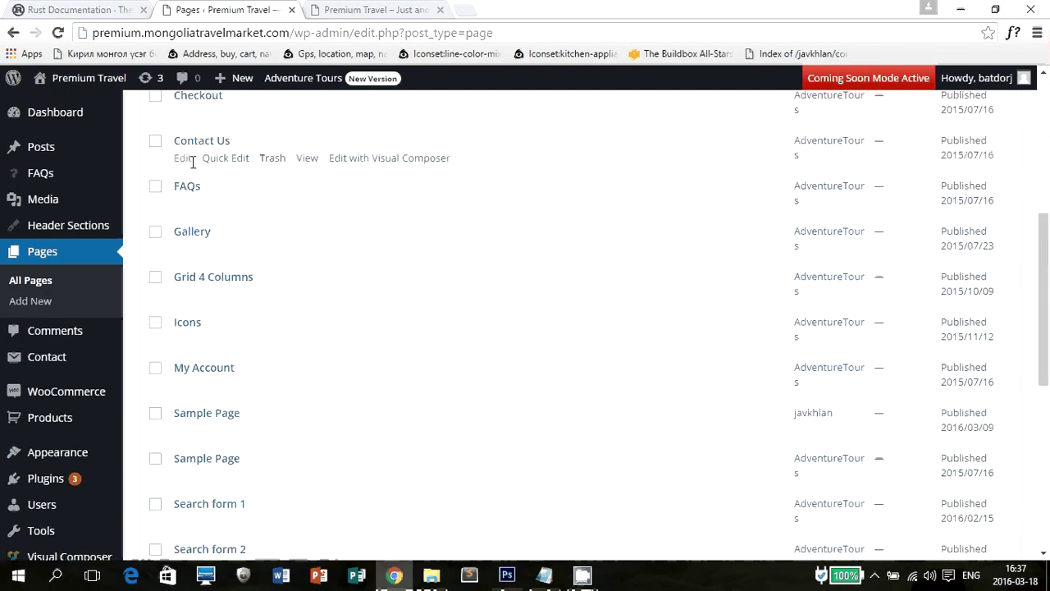
scroll(205, 197, up, 1)
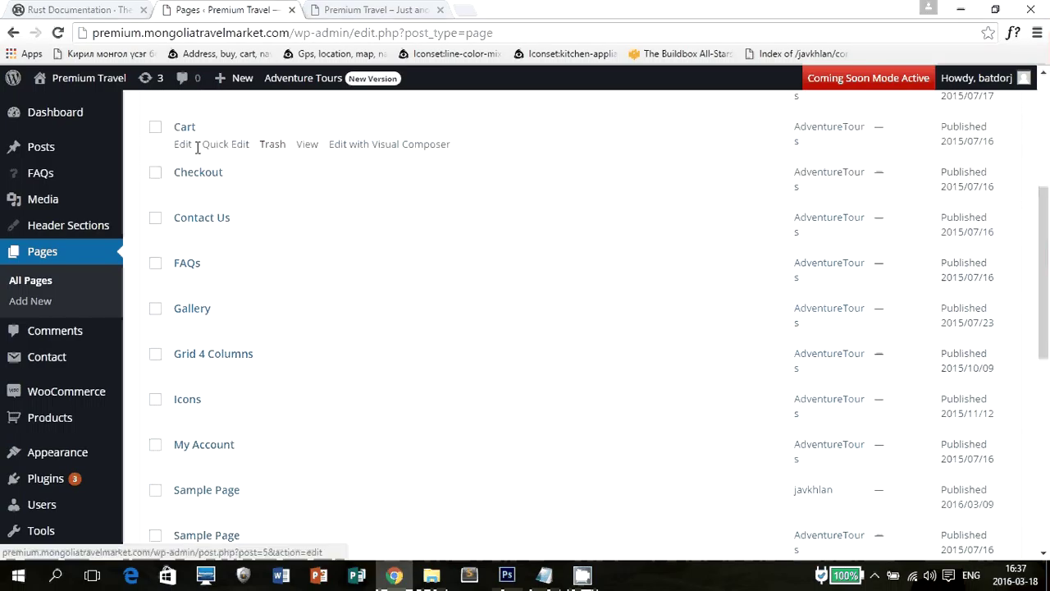
scroll(246, 246, up, 2)
scroll(246, 261, down, 1)
scroll(271, 257, down, 8)
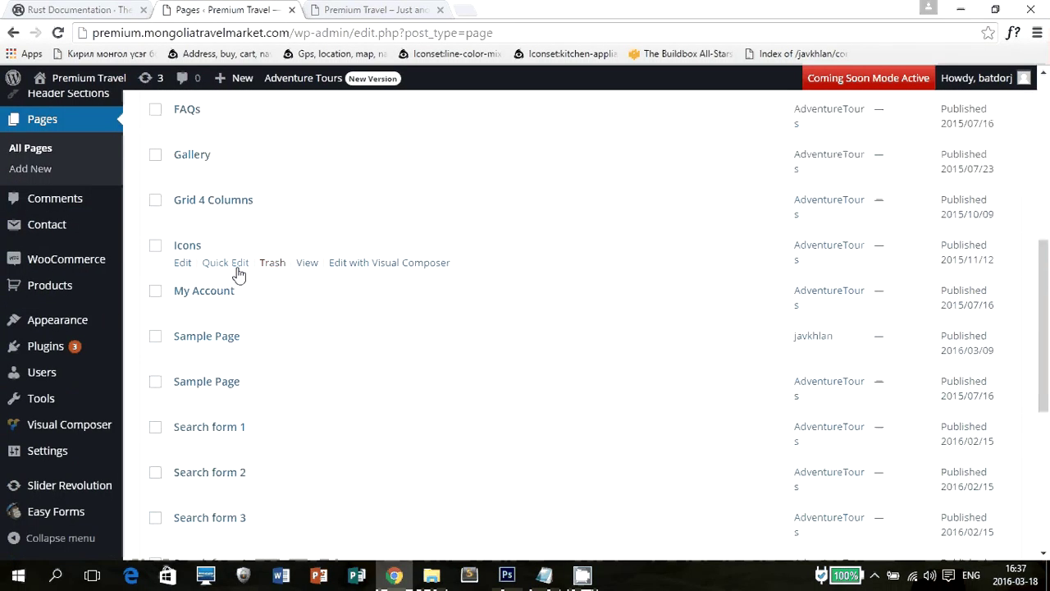
Compare with the live front page and move to the second page listing Нүүр хуудас.
click(413, 9)
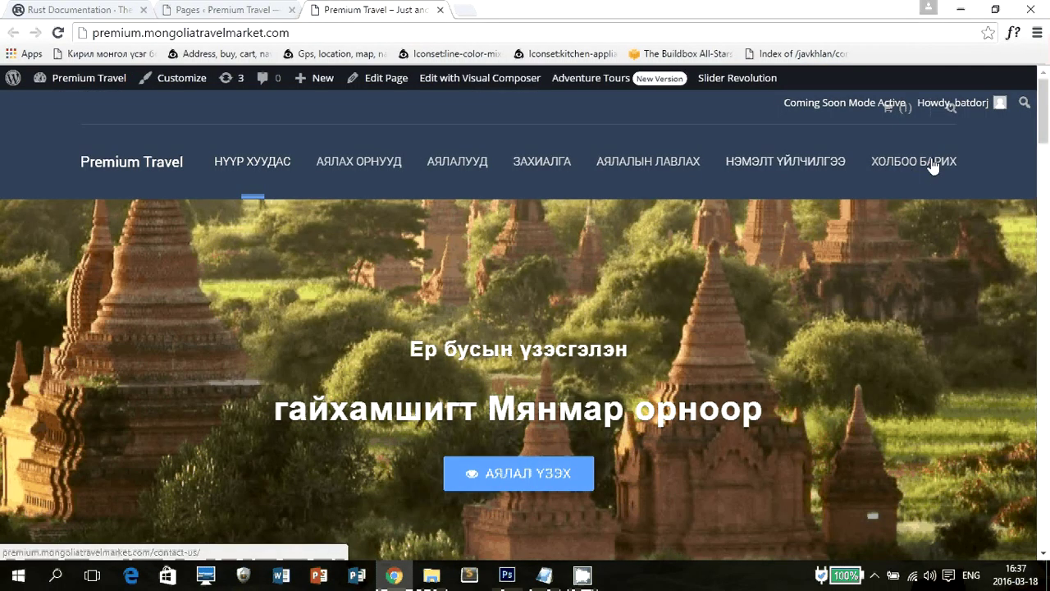
key(ctrl+shift+Tab)
scroll(757, 427, up, 15)
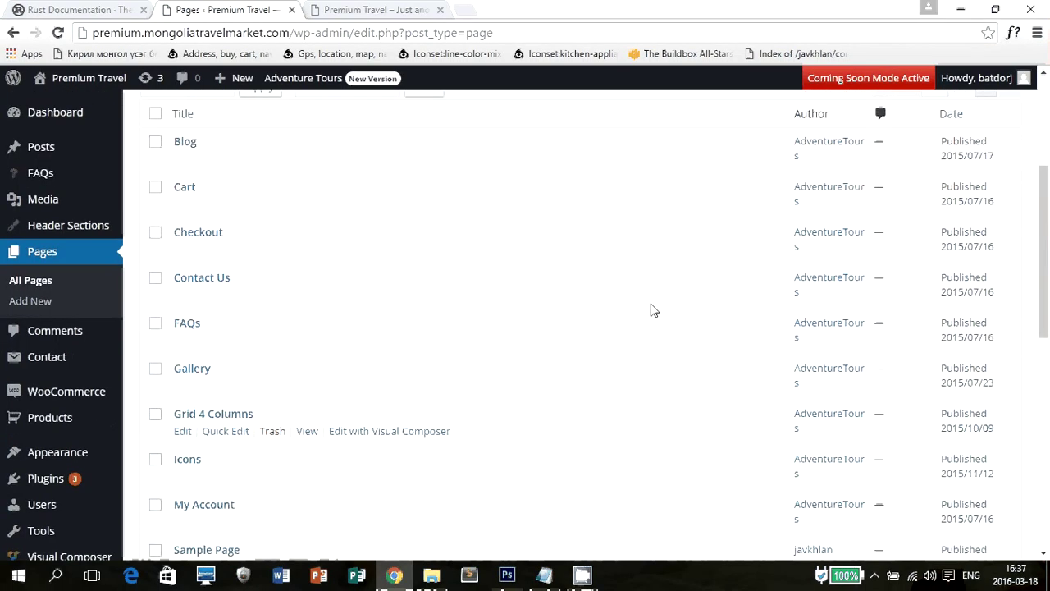
scroll(651, 309, down, 10)
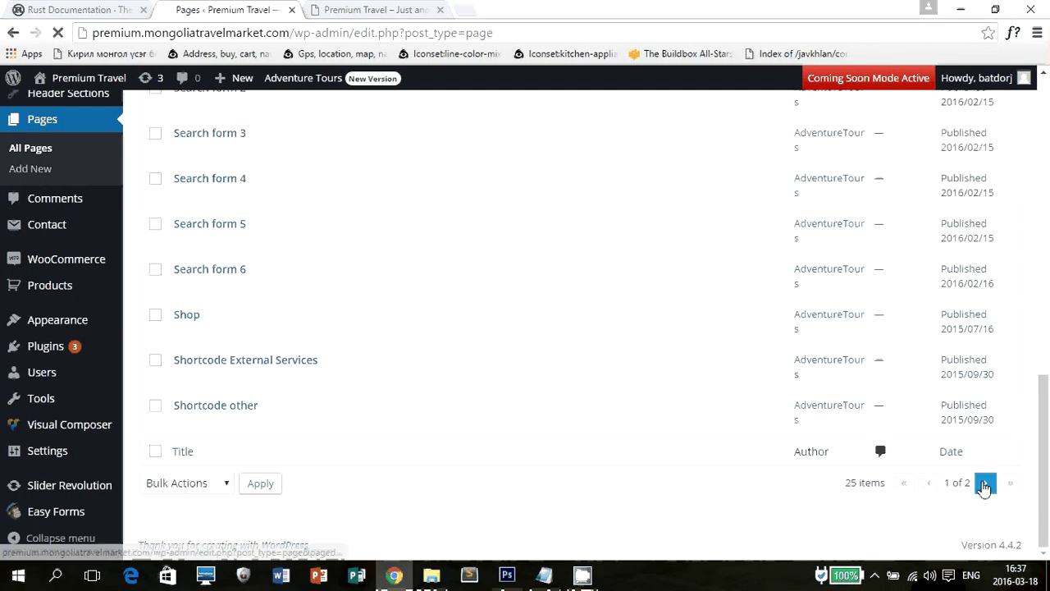
click(985, 482)
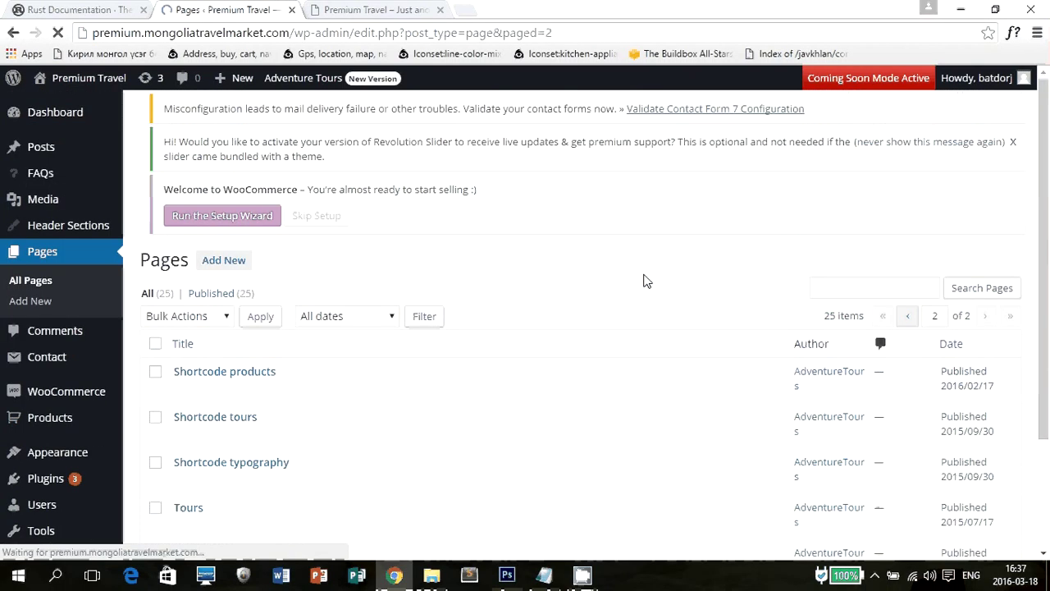
scroll(603, 286, down, 3)
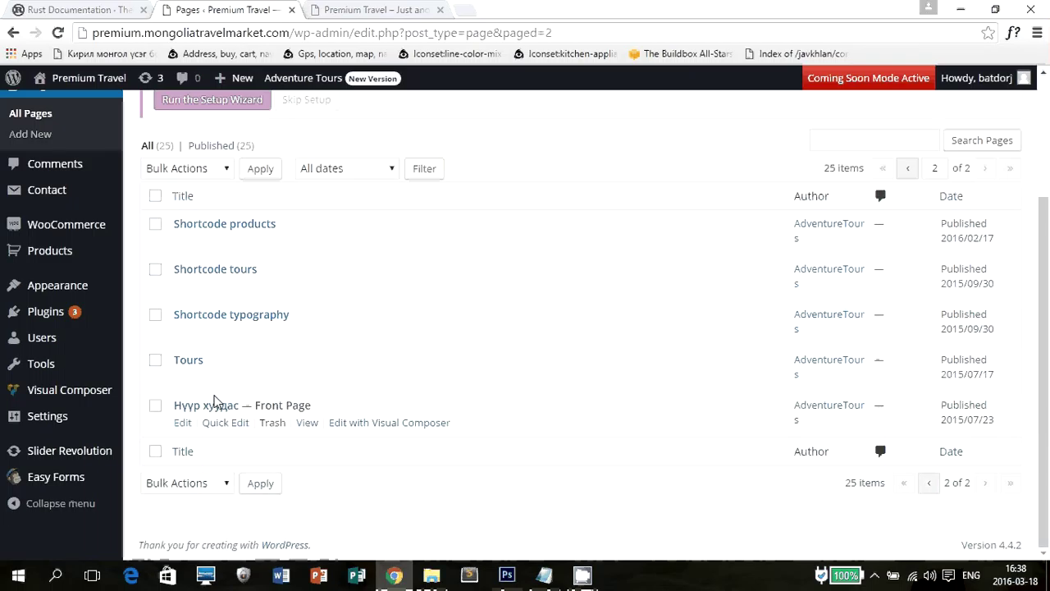
click(389, 9)
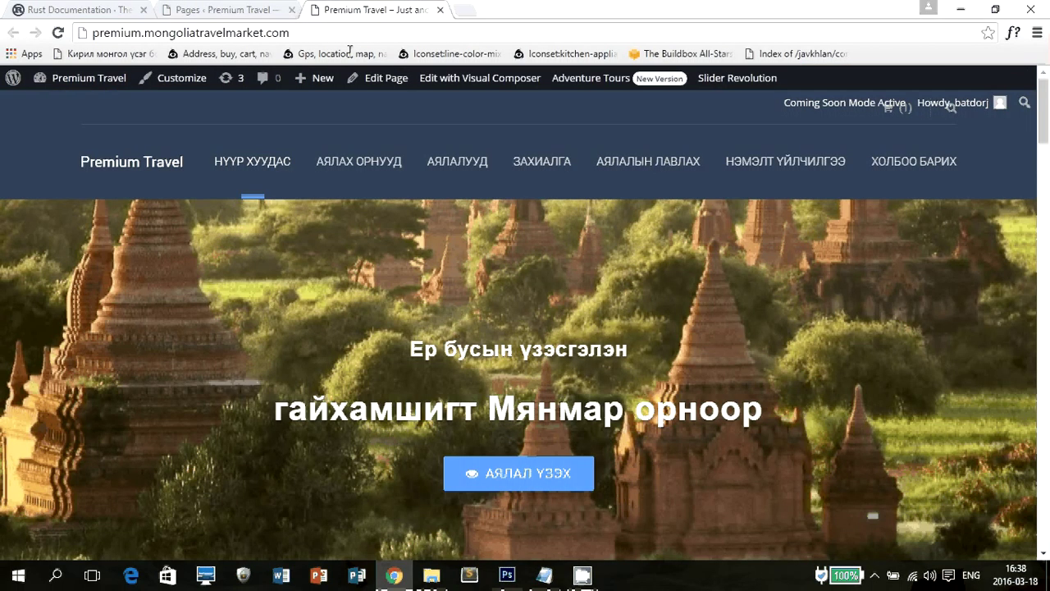
scroll(259, 310, down, 10)
scroll(259, 310, up, 5)
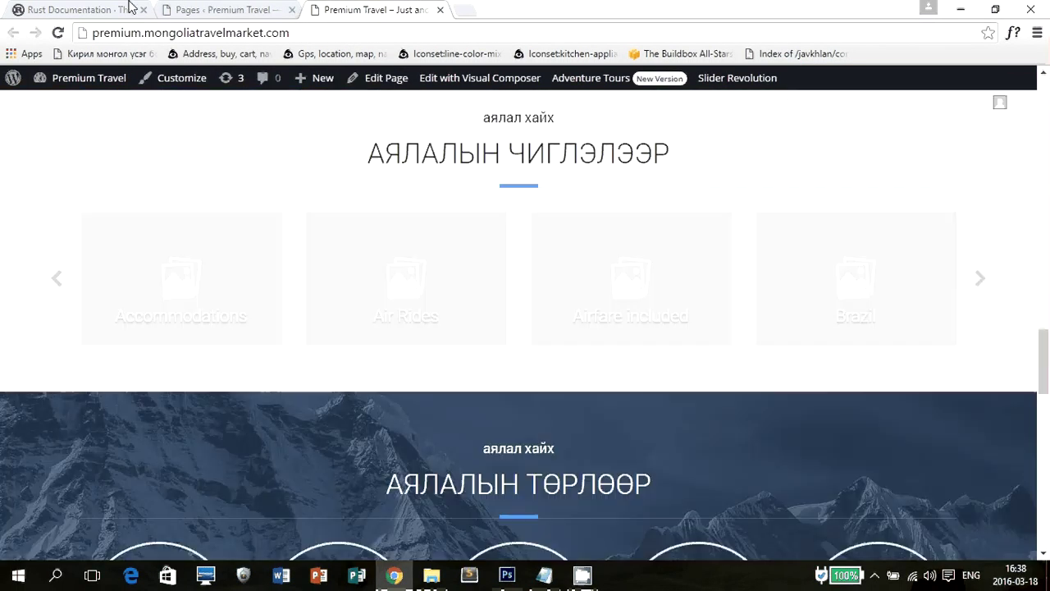
key(ctrl+shift+Tab)
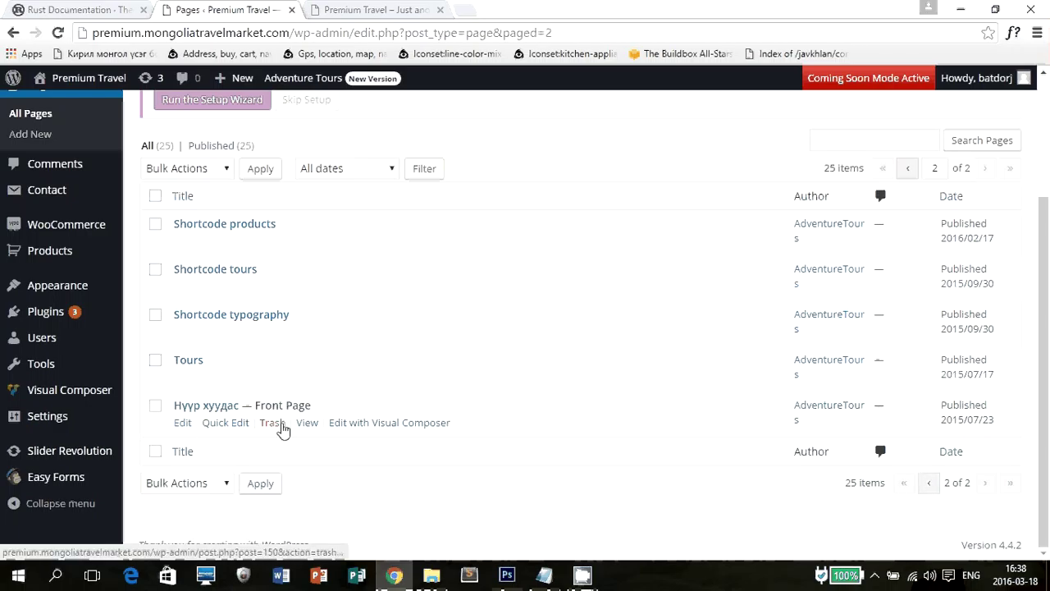
Open Quick Edit for Нүүр хуудас and review its title and 'home' slug without changes.
click(237, 424)
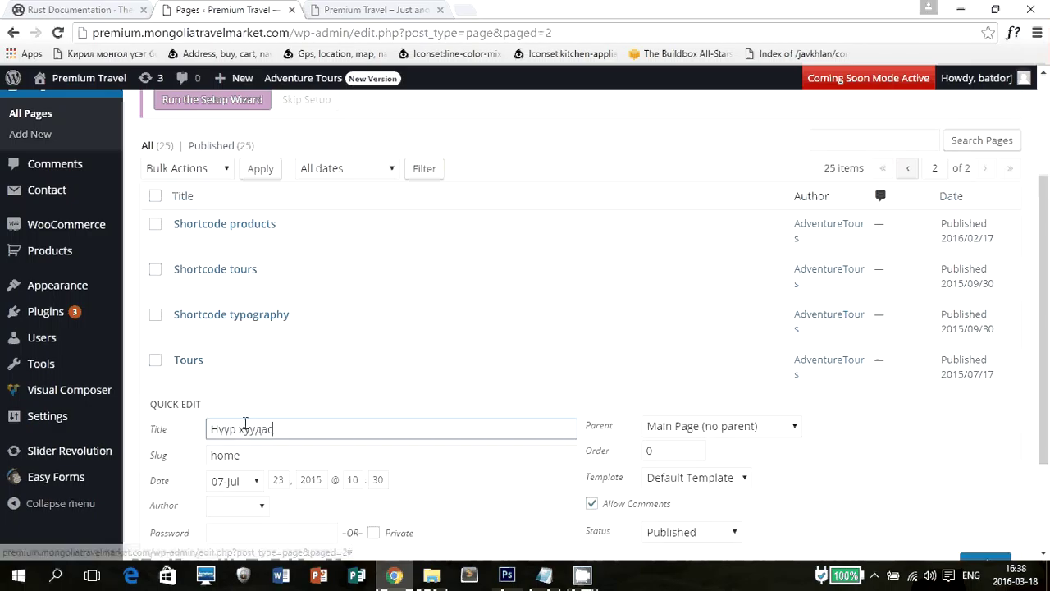
key(ctrl+a)
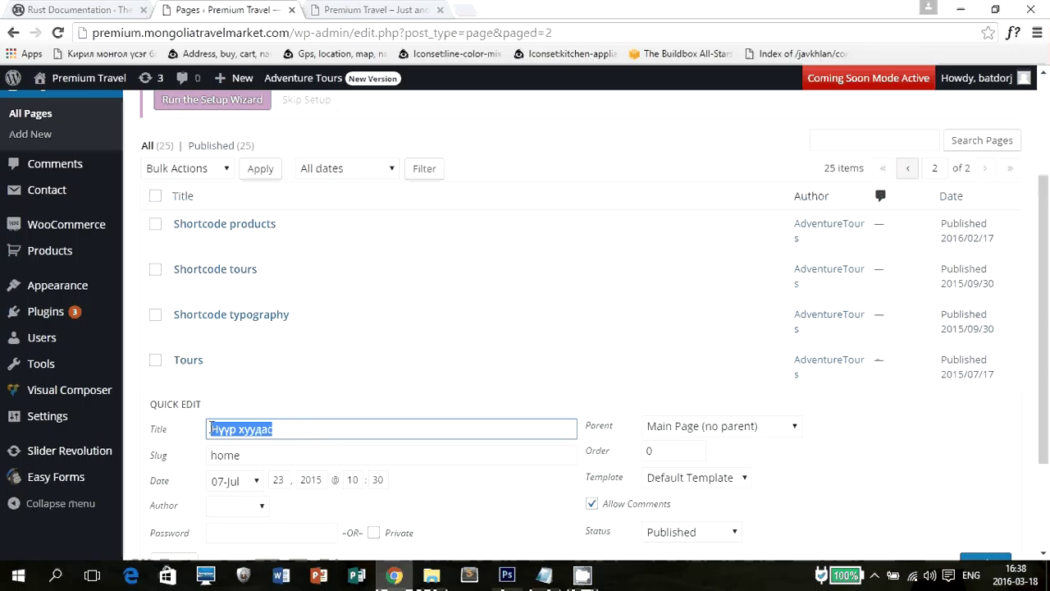
click(340, 426)
drag(331, 427, 207, 428)
click(279, 456)
drag(279, 456, 212, 457)
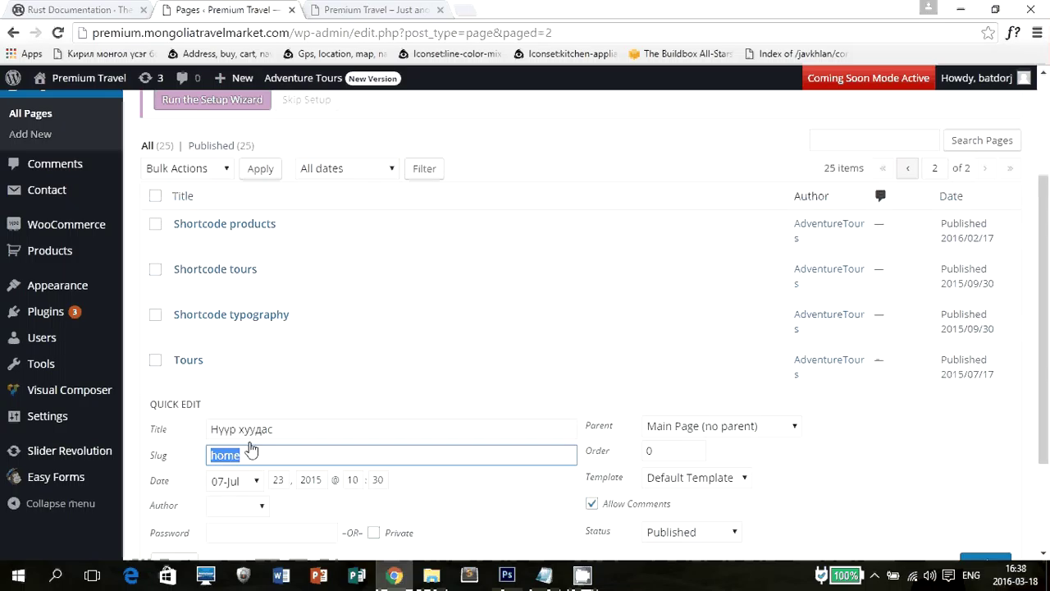
click(352, 455)
scroll(563, 436, down, 2)
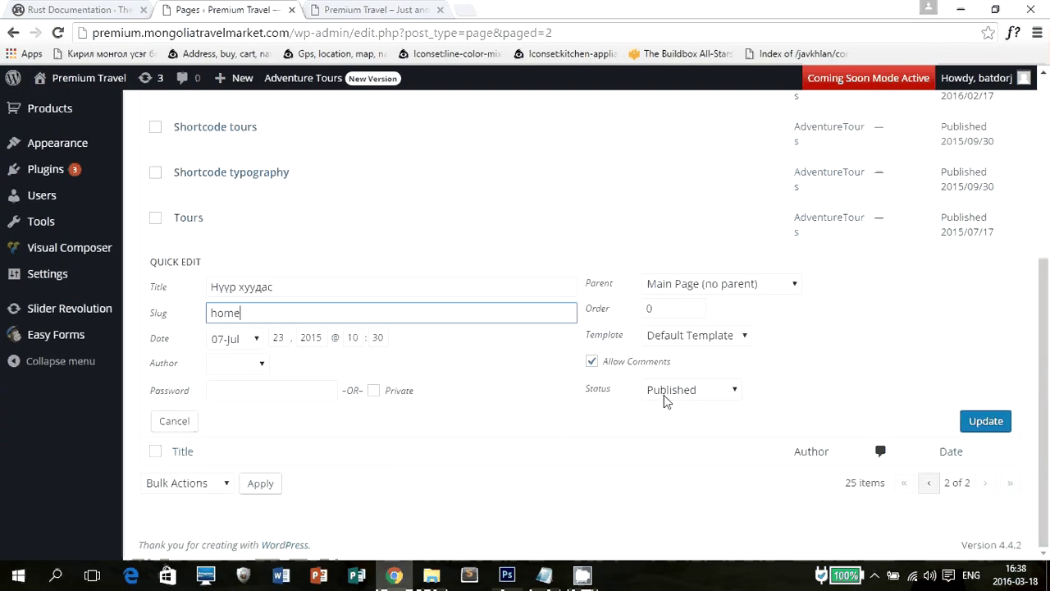
Check the Published status and parent page, cancel Quick Edit, and open the page's full editor.
click(671, 390)
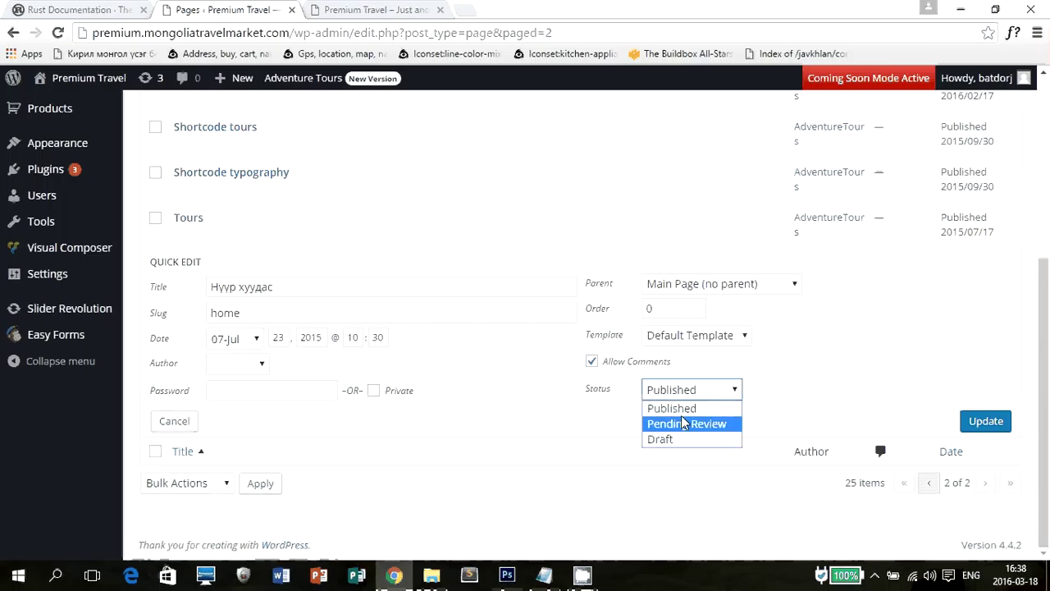
click(775, 383)
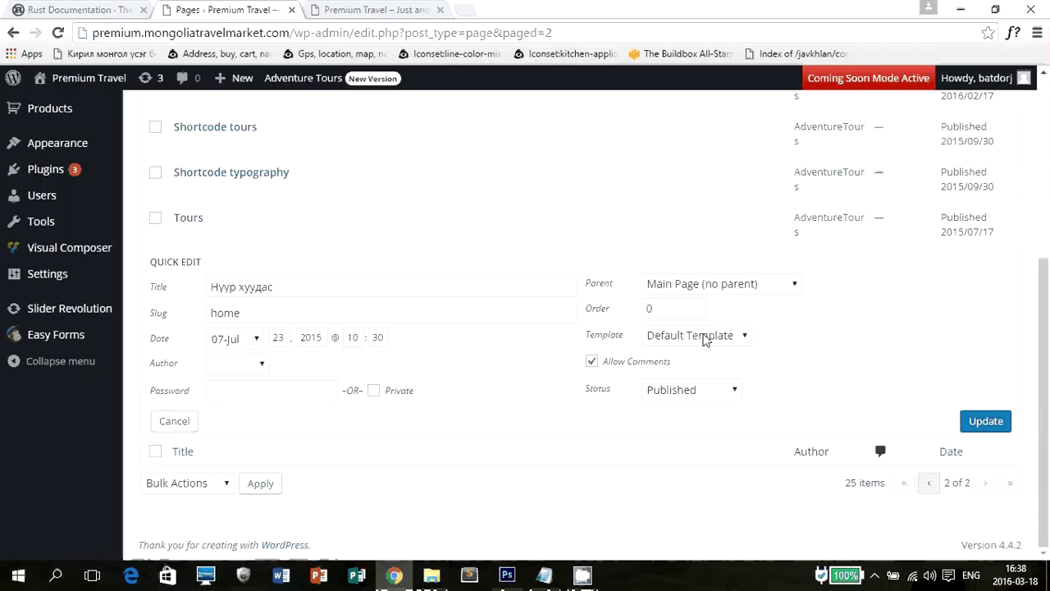
click(705, 282)
click(950, 301)
click(732, 283)
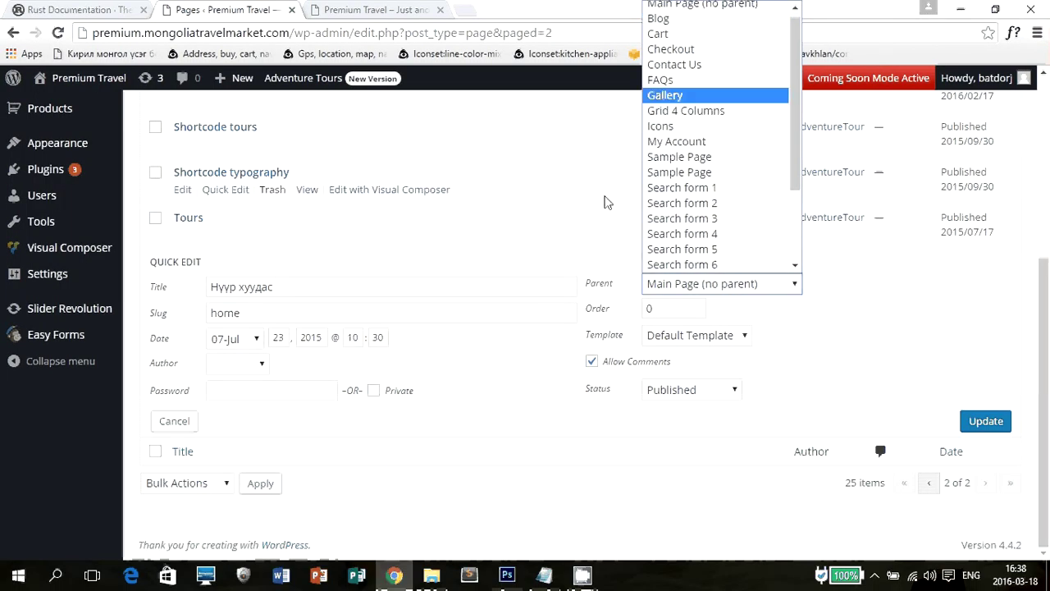
click(603, 332)
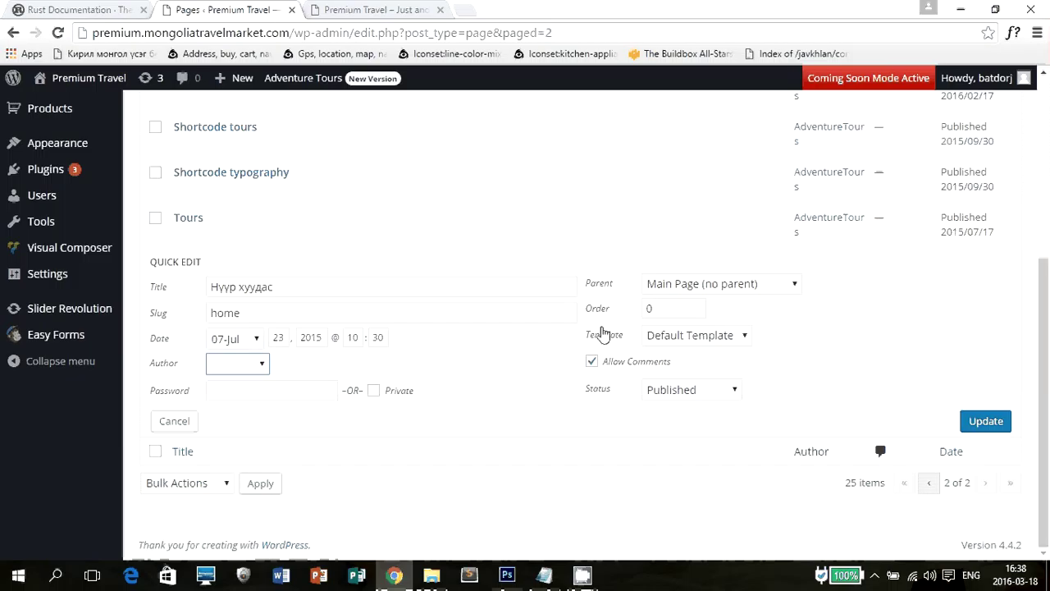
click(174, 421)
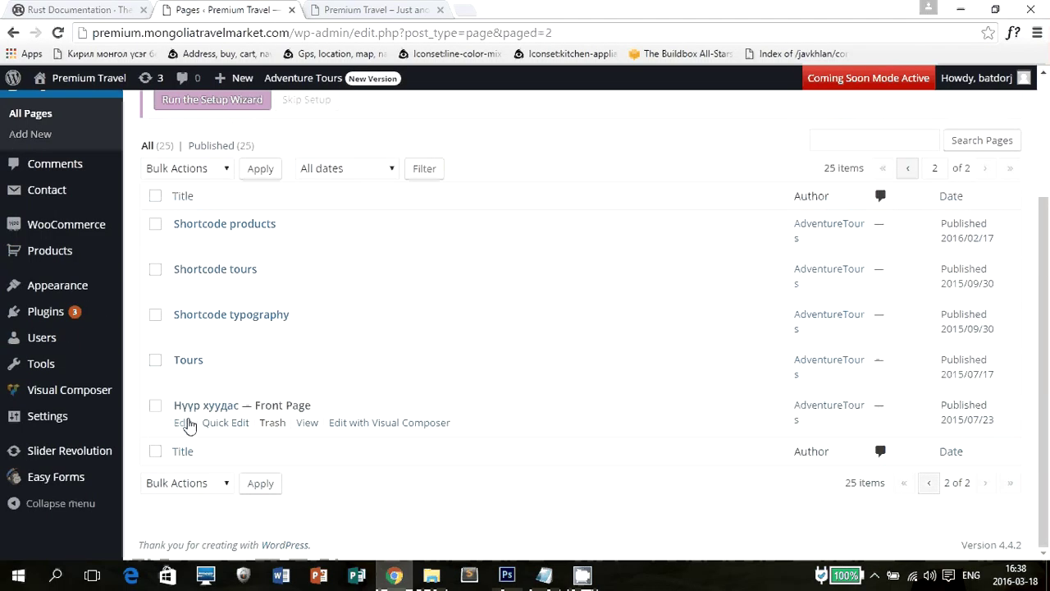
click(182, 423)
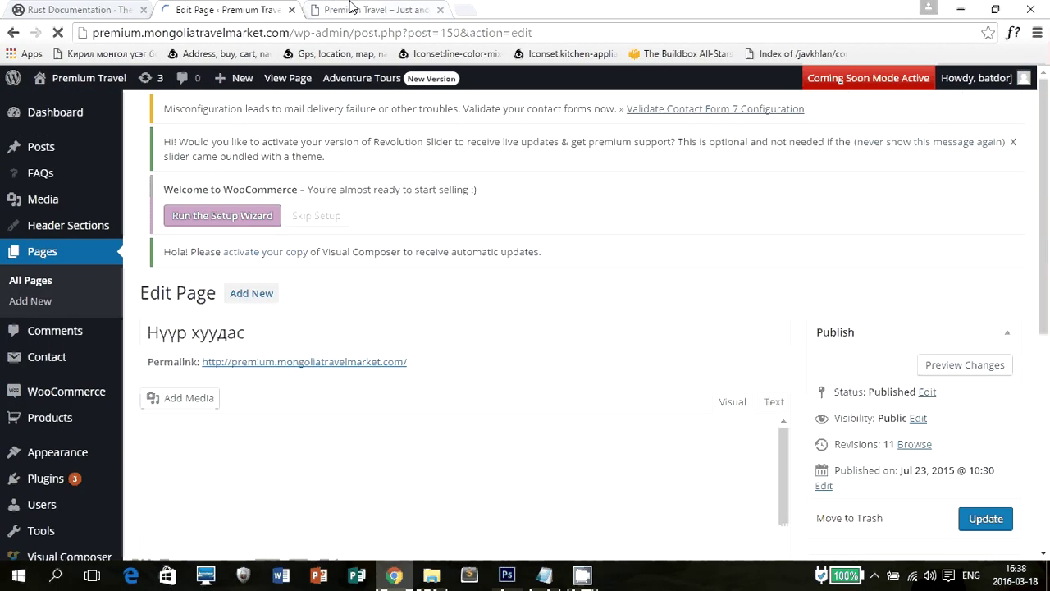
Review the Home Page Slider header and Visual Composer rows down to the MailChimp Form, then go to All Pages.
scroll(344, 276, down, 5)
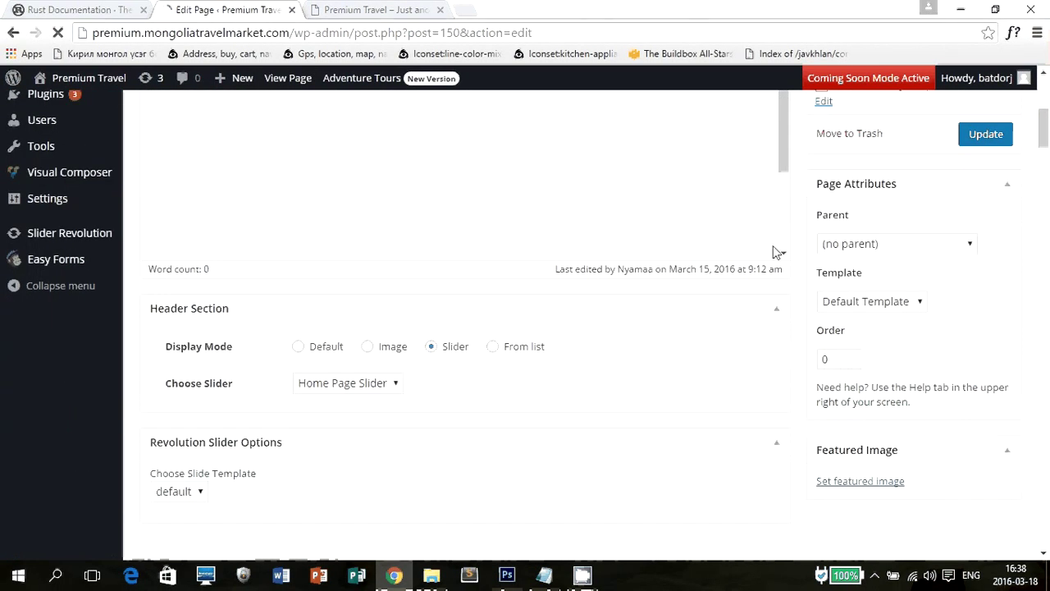
scroll(788, 361, down, 4)
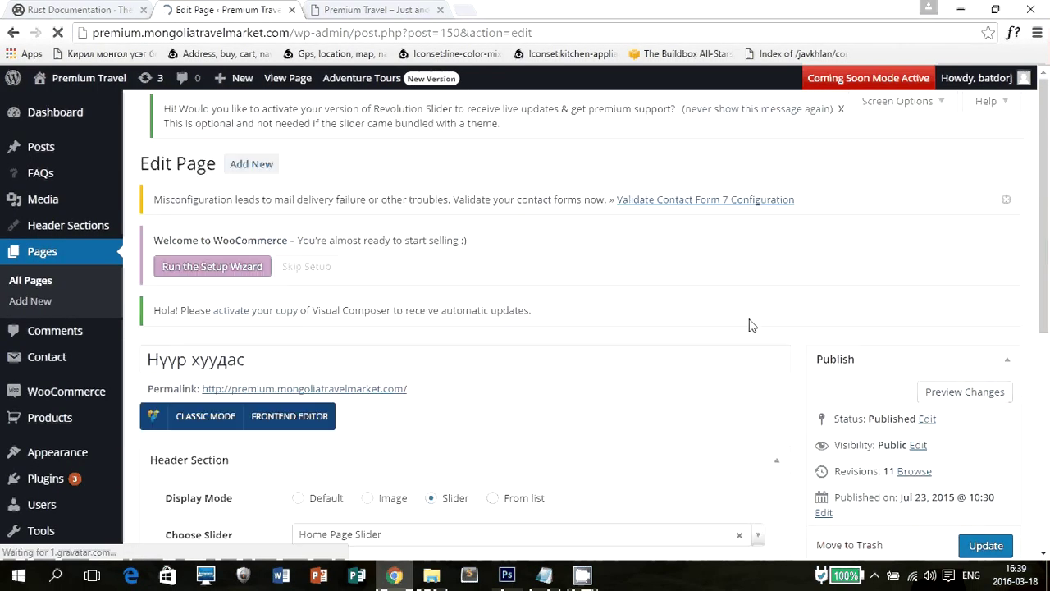
scroll(492, 297, down, 5)
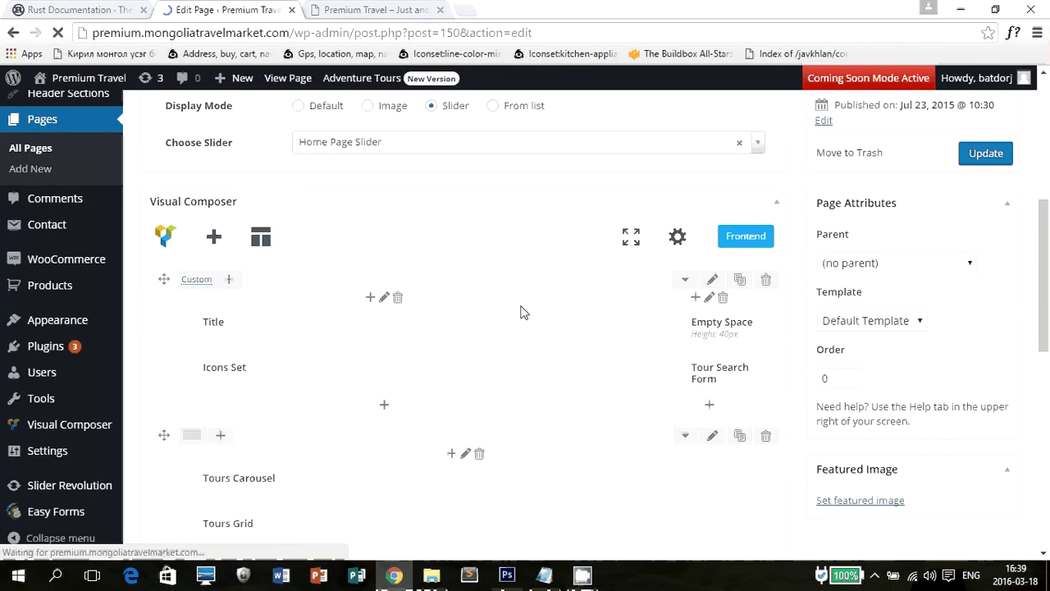
scroll(521, 312, down, 8)
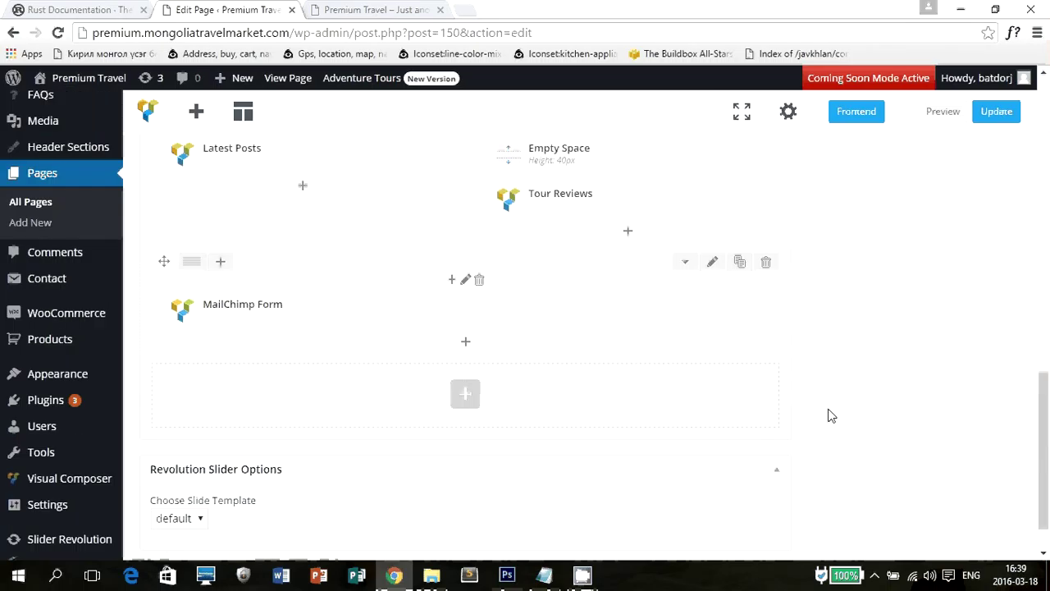
scroll(829, 415, up, 12)
scroll(417, 356, down, 5)
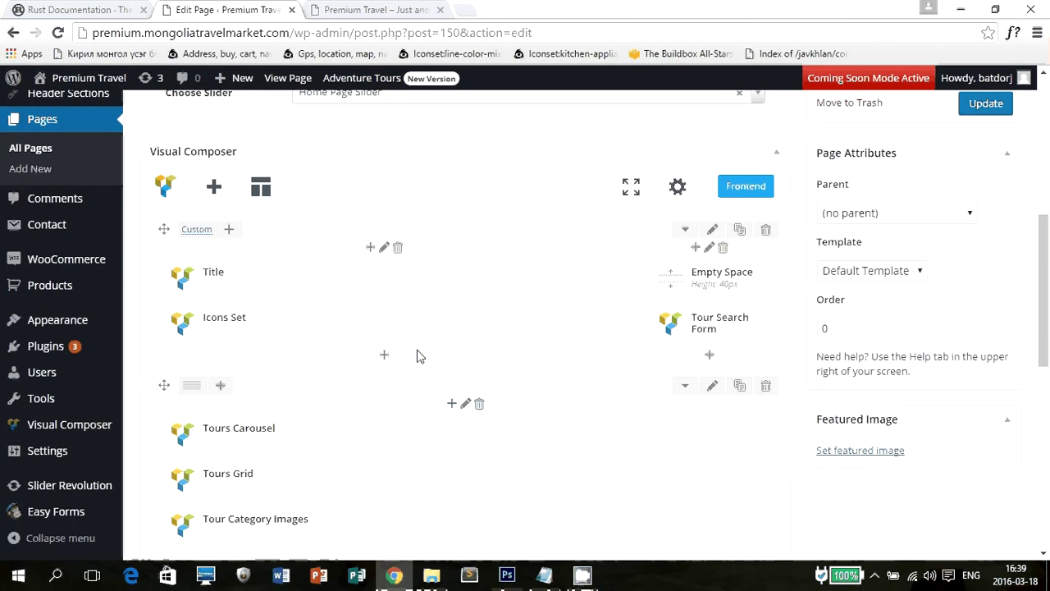
scroll(417, 356, up, 3)
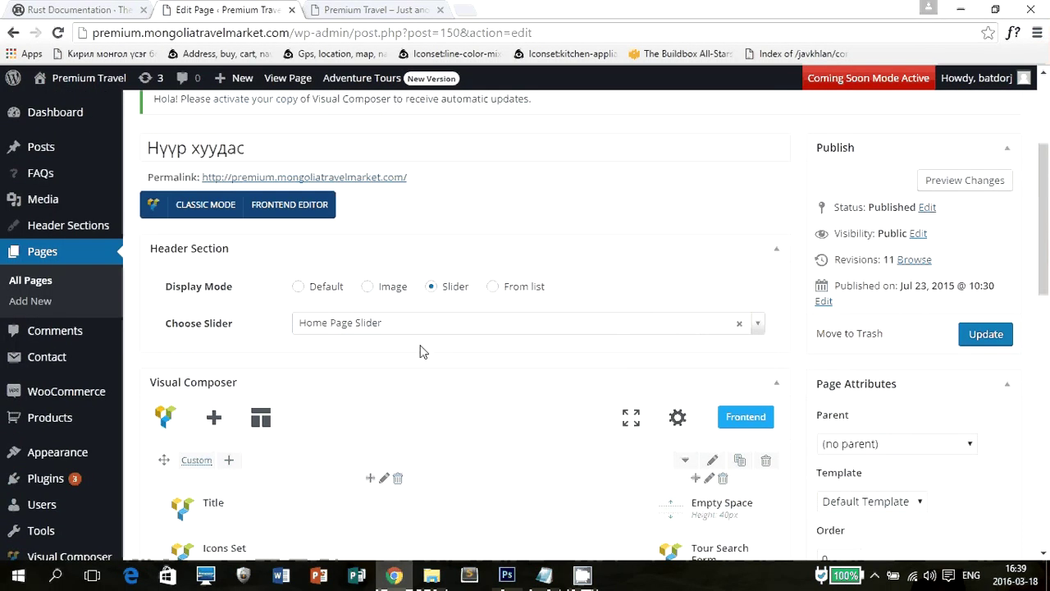
scroll(422, 351, down, 2)
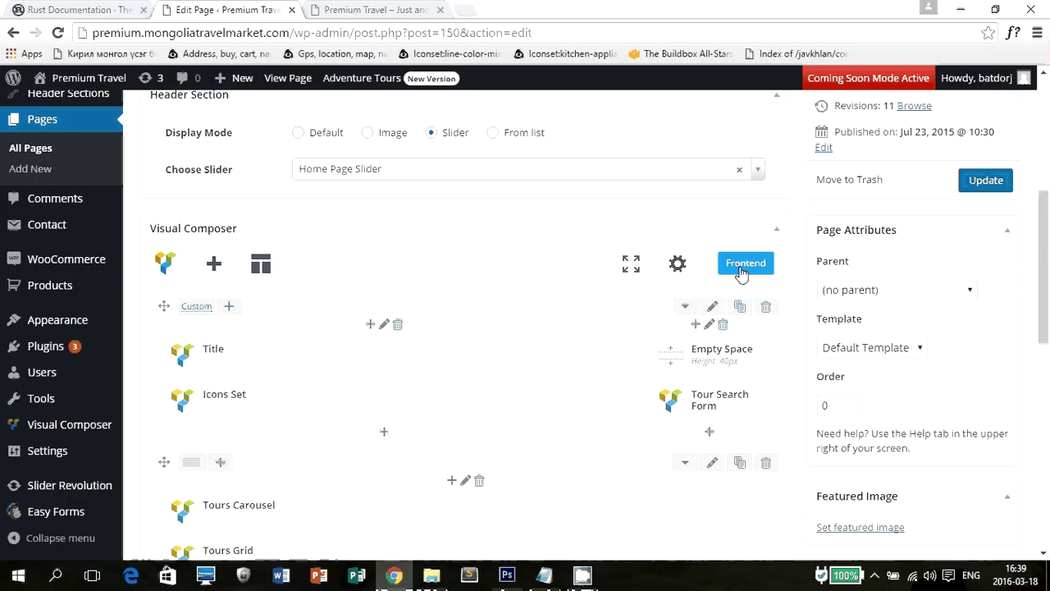
scroll(739, 353, down, 4)
scroll(672, 335, down, 2)
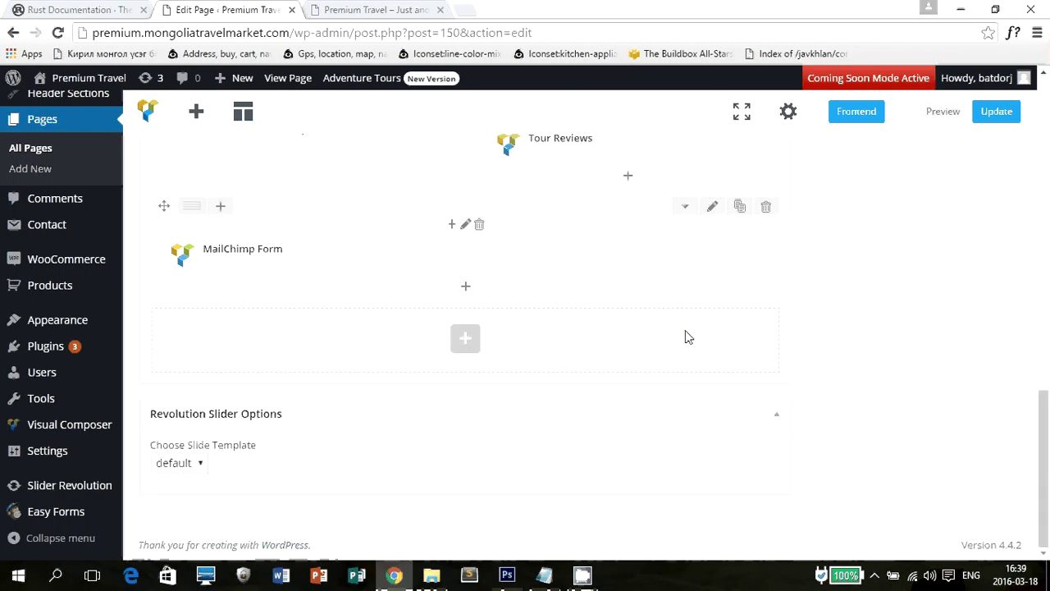
scroll(804, 347, up, 5)
scroll(803, 347, up, 5)
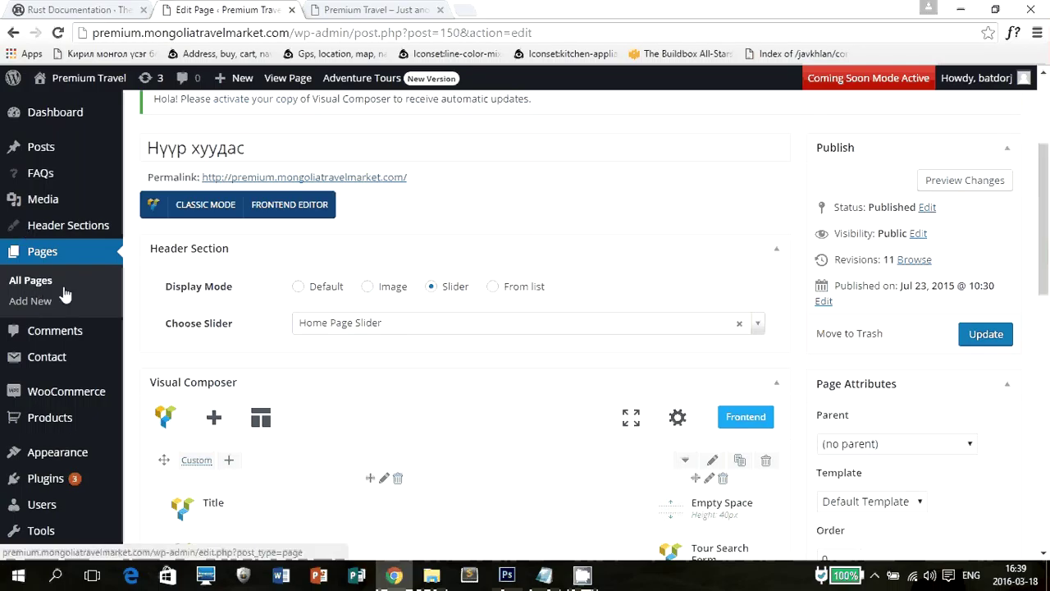
click(38, 280)
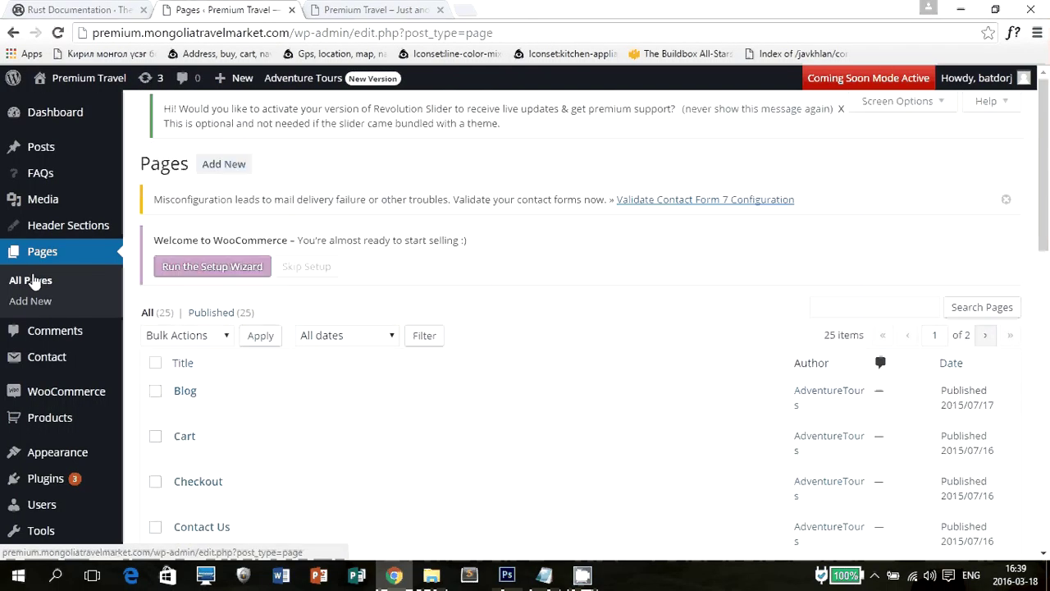
Start a new page titled 'шинэ хуудас'.
click(235, 168)
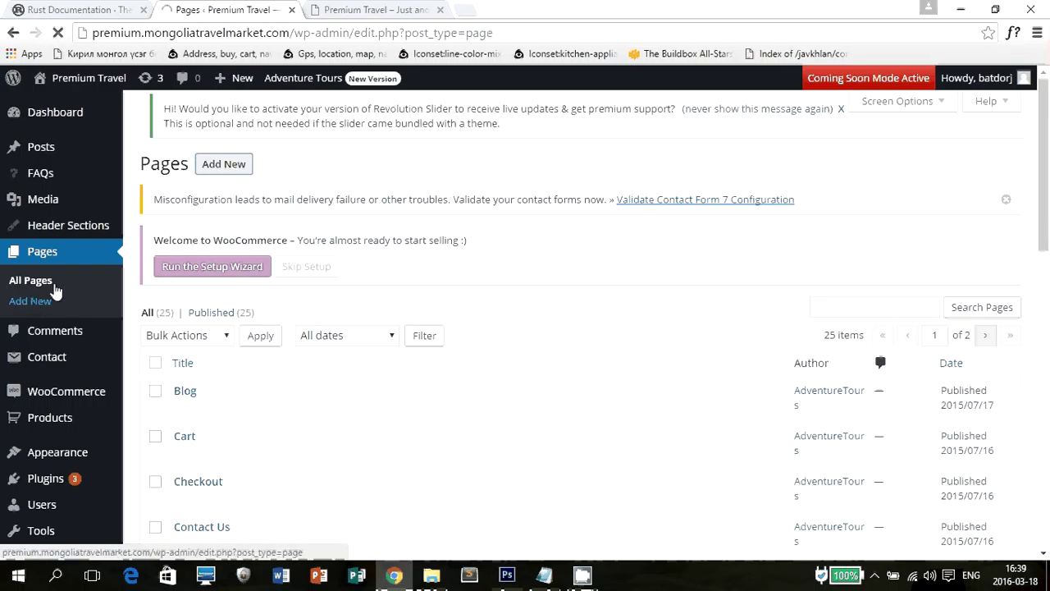
mouse_move(227, 80)
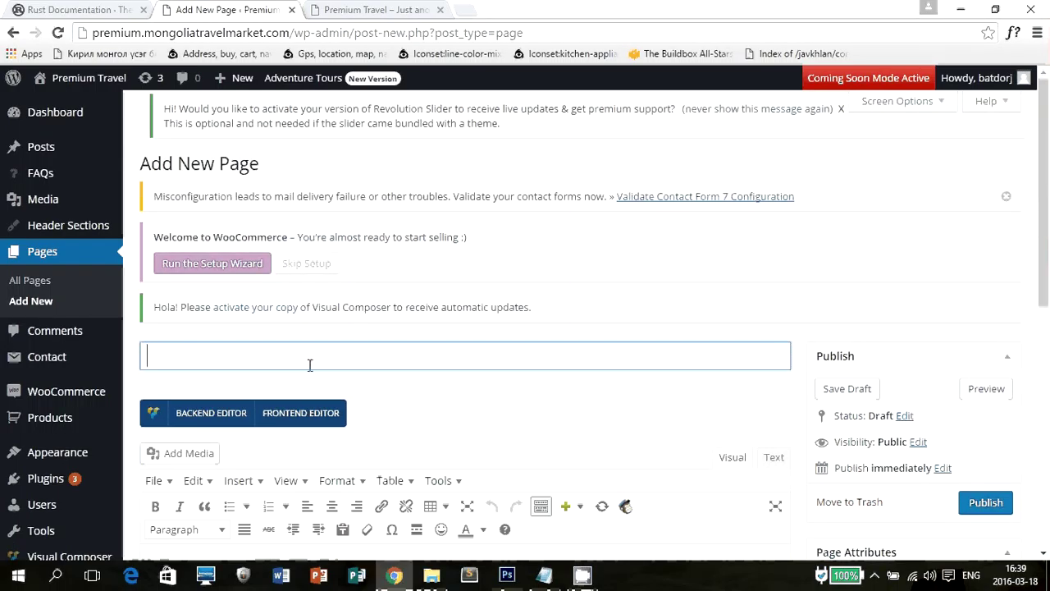
text(In)
key(BackSpace)
key(BackSpace)
key(alt+shift)
text(ш)
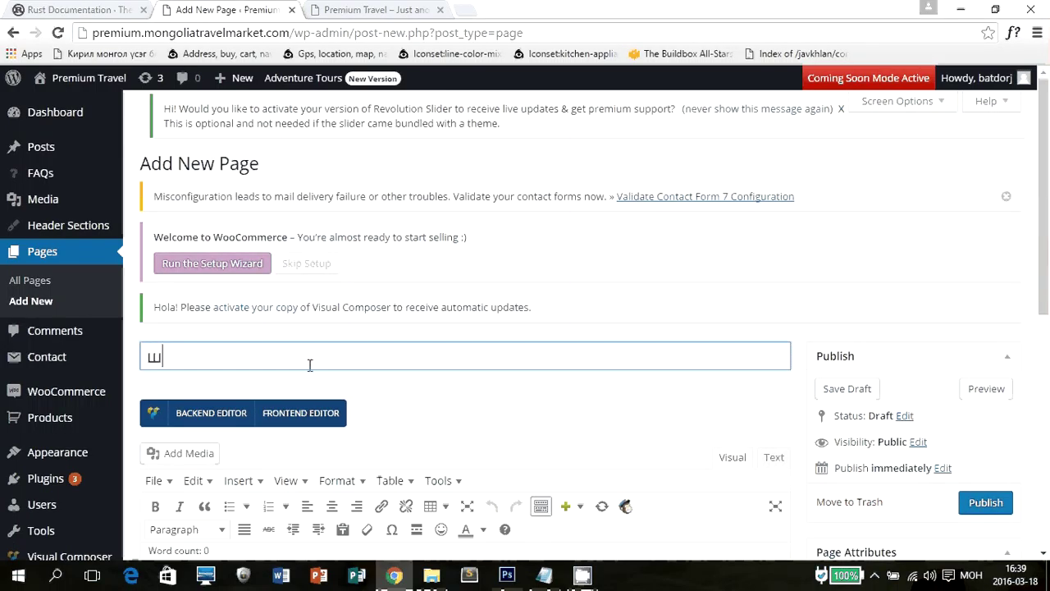
text(инэ хуудас)
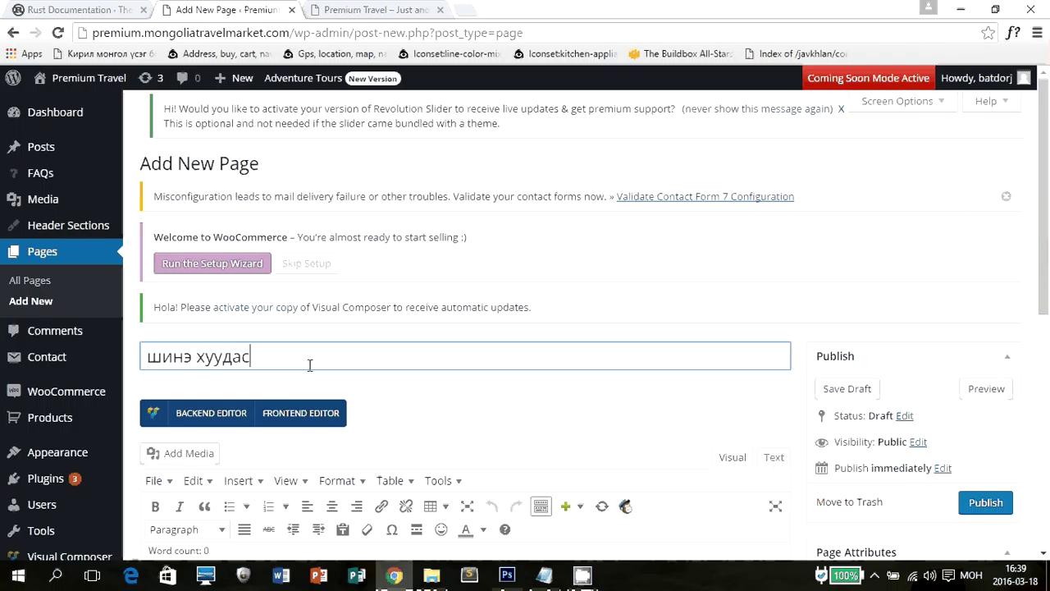
Write the body text 'Шинэ хуудасны агуулга байж болно.'.
scroll(311, 365, down, 4)
click(350, 303)
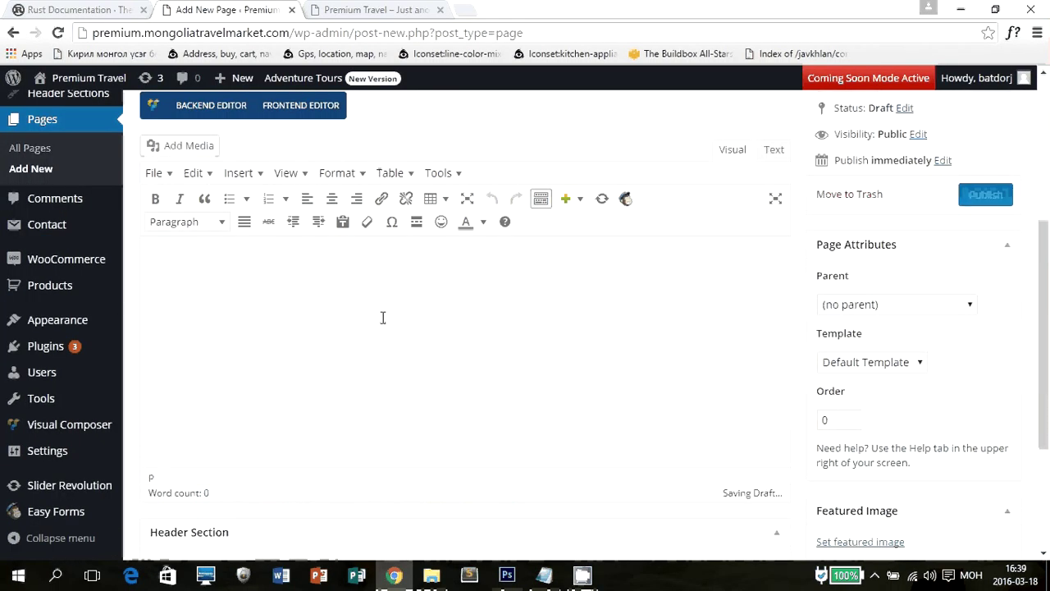
text(Шинэ ху)
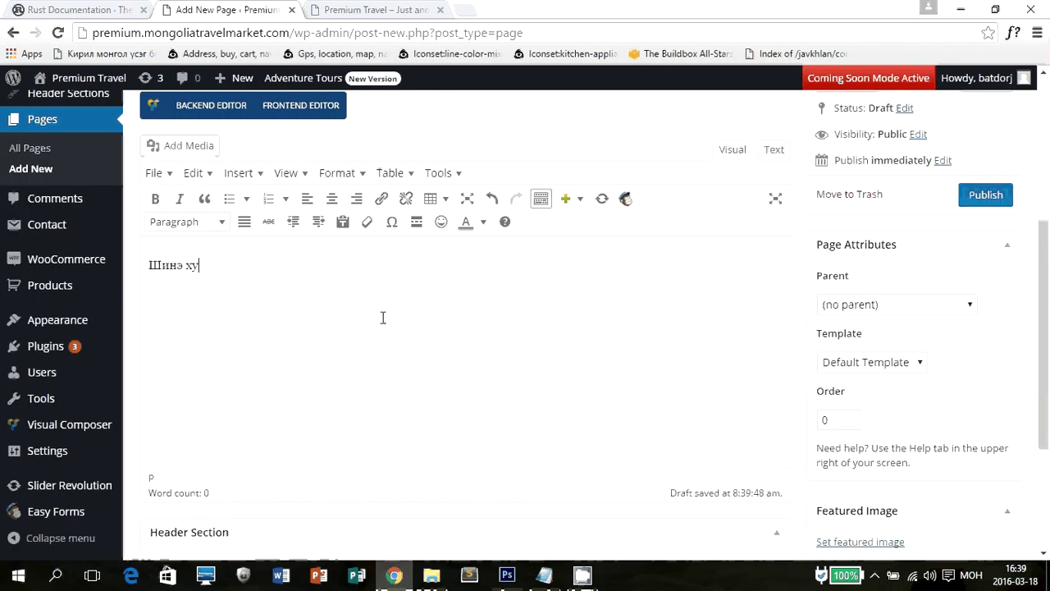
text(удасны агуулга байж )
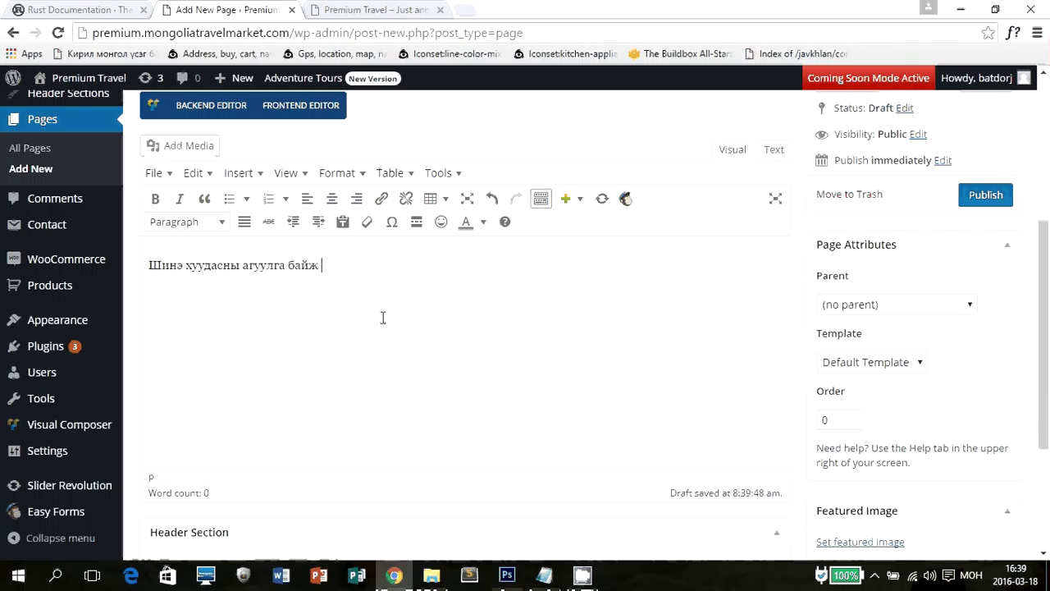
text(болно.)
key(ctrl+a)
click(554, 356)
scroll(394, 343, up, 1)
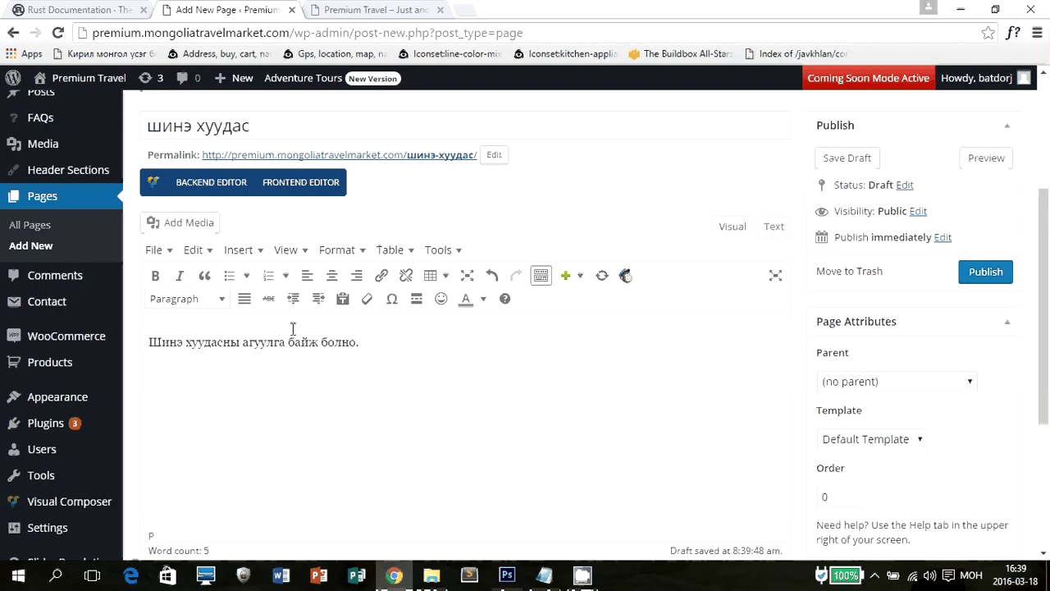
Insert the Advanced Web Programming image from the media library and centre it below the text.
click(175, 232)
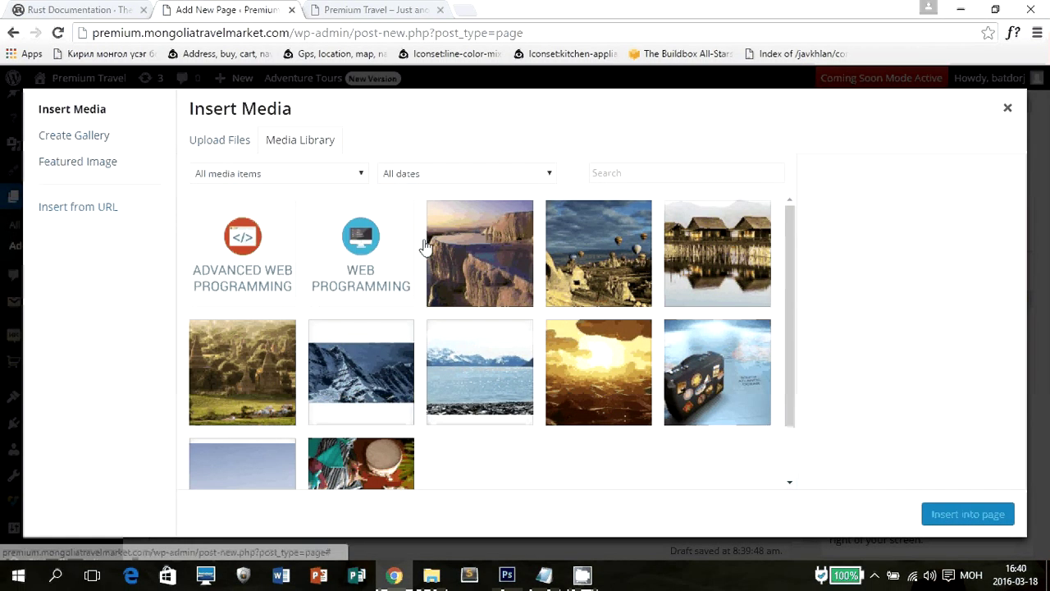
click(258, 246)
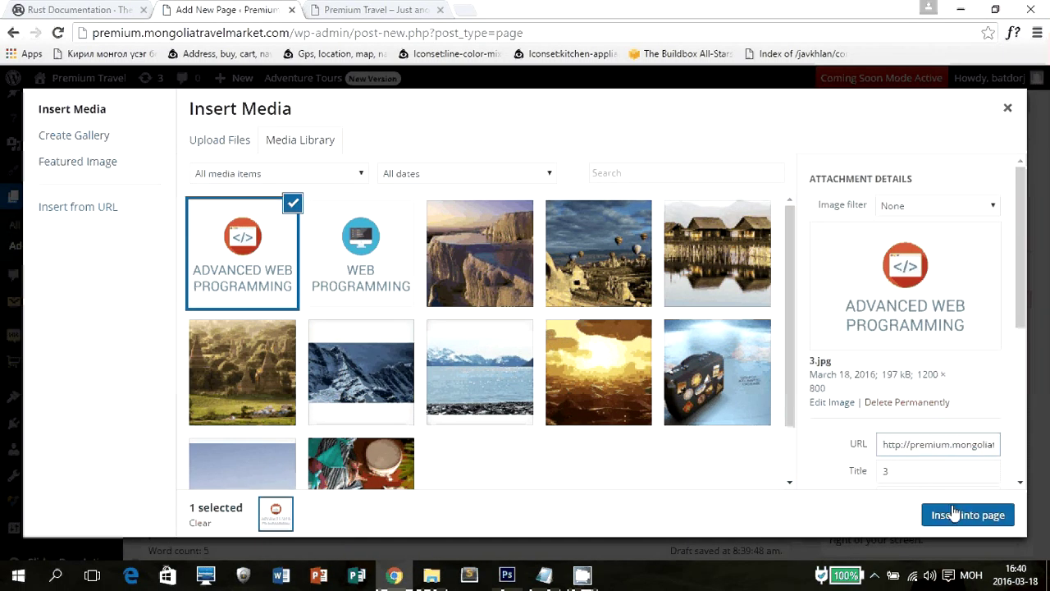
click(938, 513)
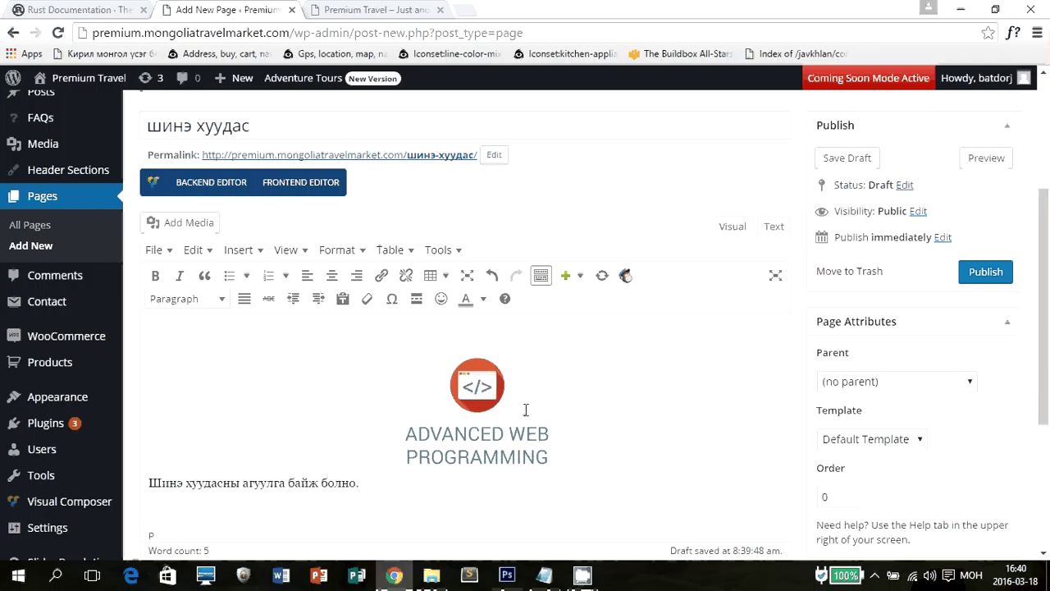
click(526, 410)
click(441, 332)
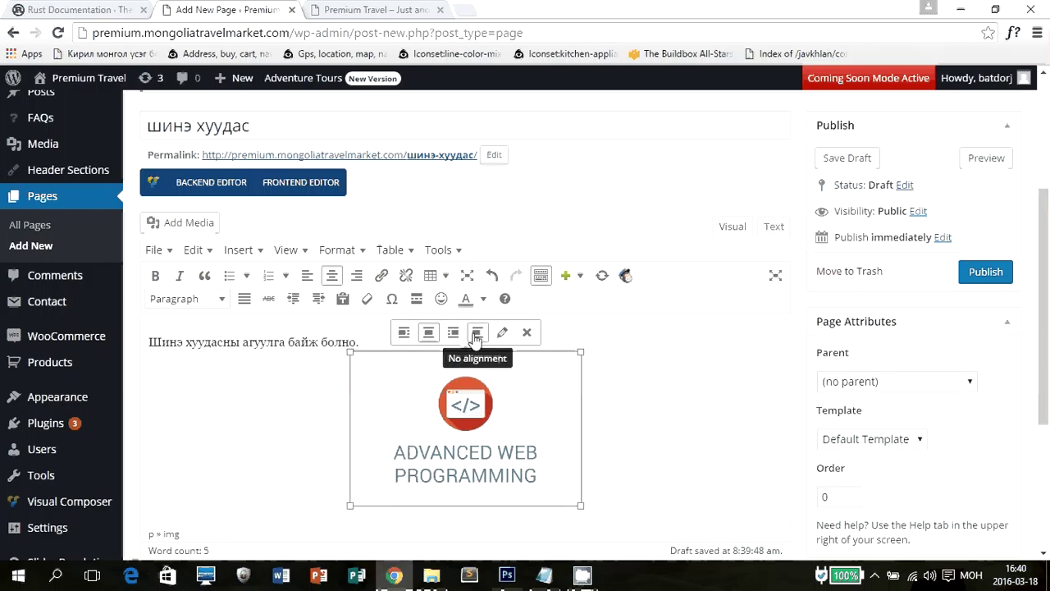
In Image Details, set the image to Full Size 1200 × 800 with Center alignment.
click(502, 332)
click(324, 311)
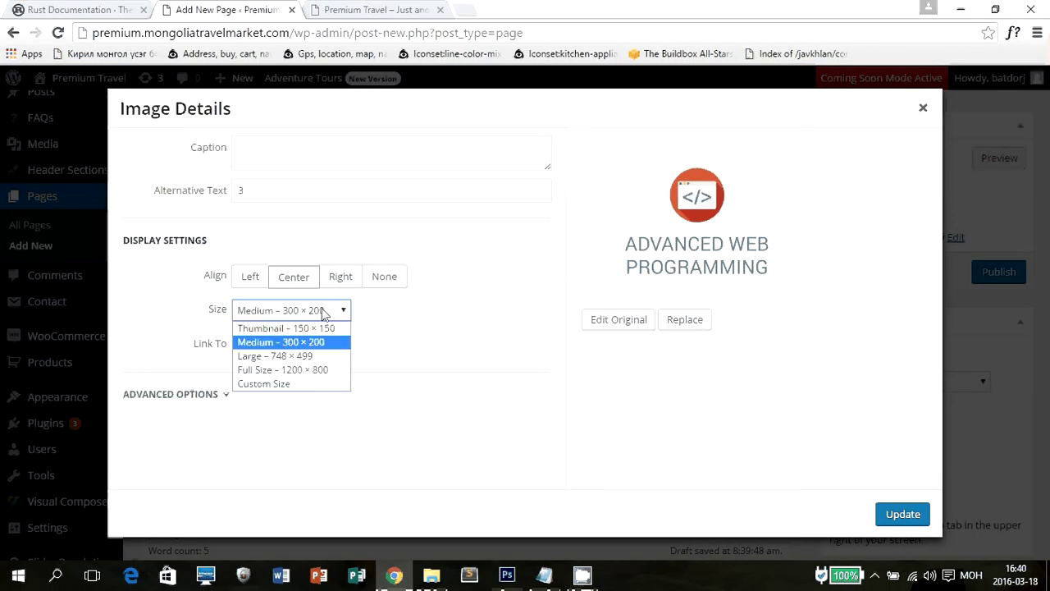
click(295, 369)
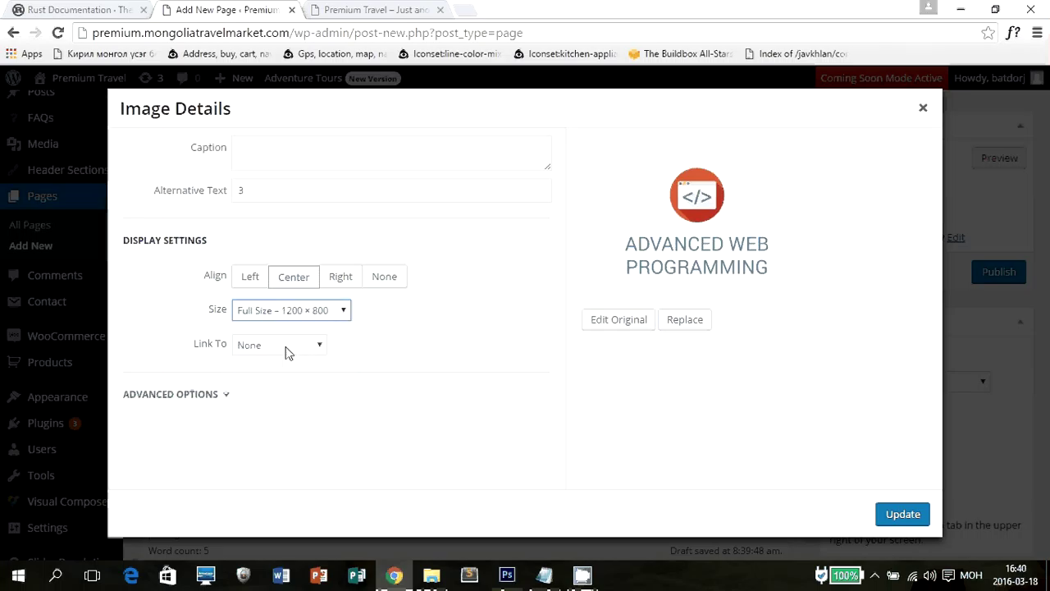
click(297, 279)
click(382, 279)
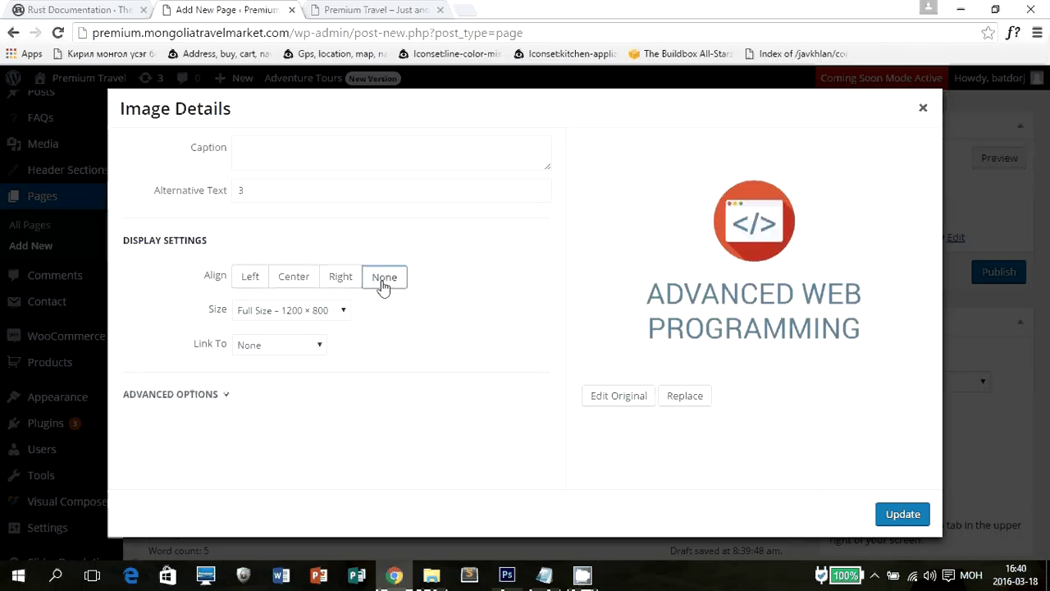
click(293, 280)
Review the image's advanced options: Link Rel, Link CSS Class, Image CSS Class and Title Attribute.
click(228, 394)
scroll(451, 323, down, 1)
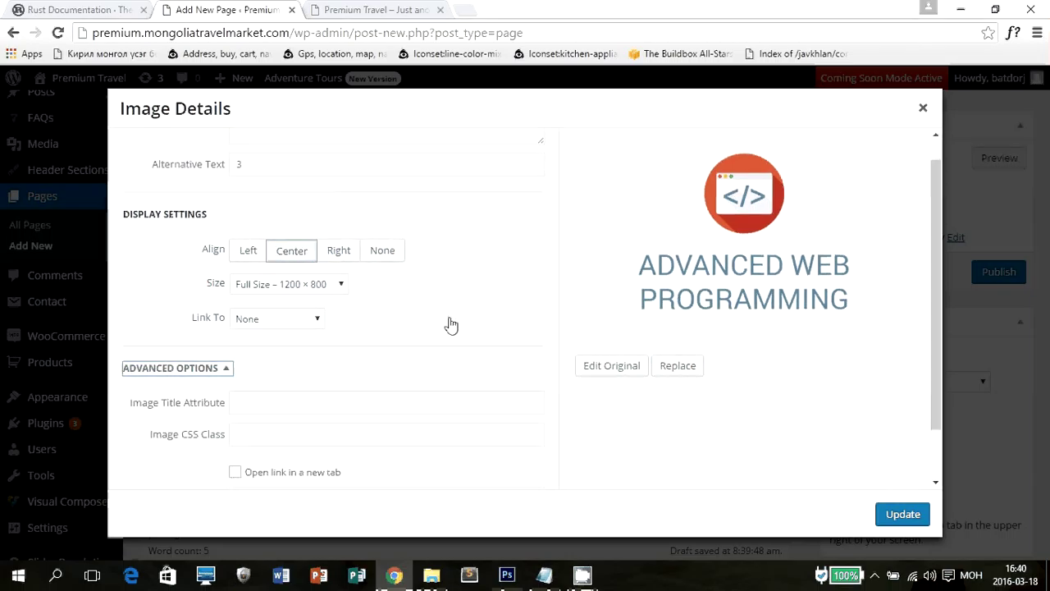
click(271, 437)
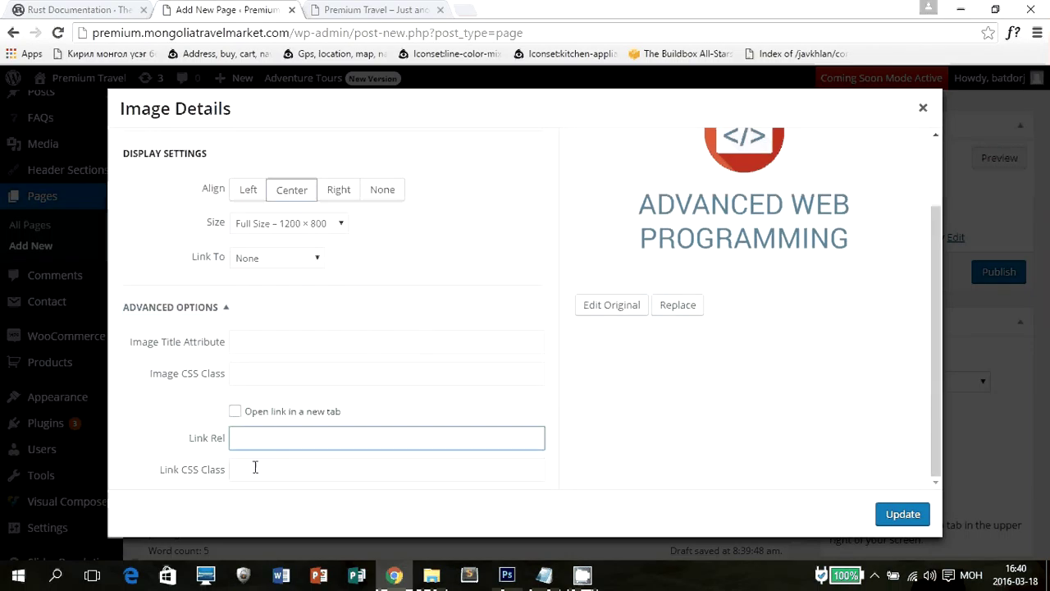
click(254, 468)
click(257, 378)
click(261, 340)
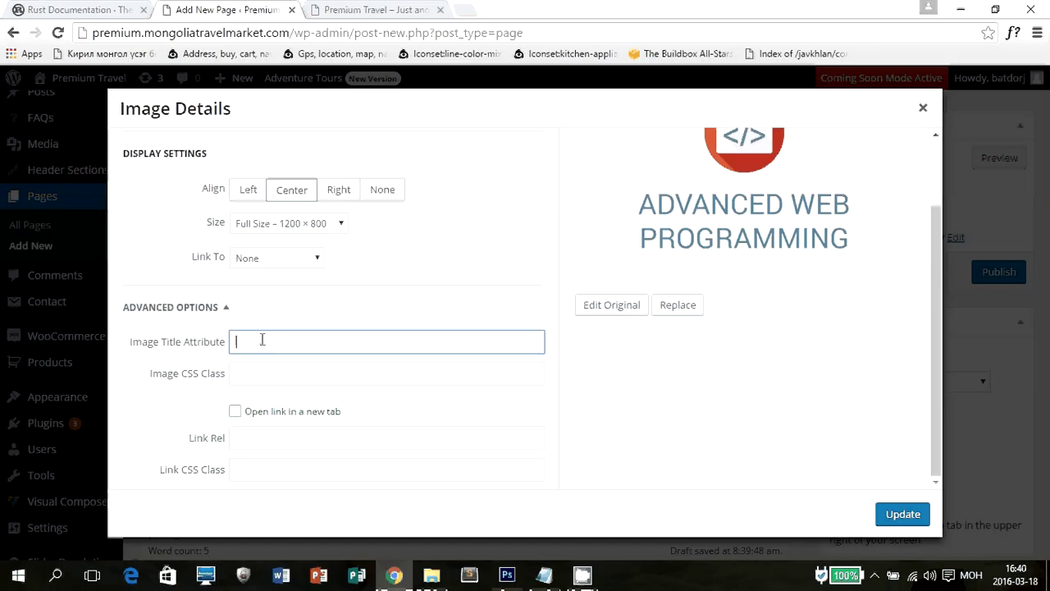
scroll(865, 344, up, 1)
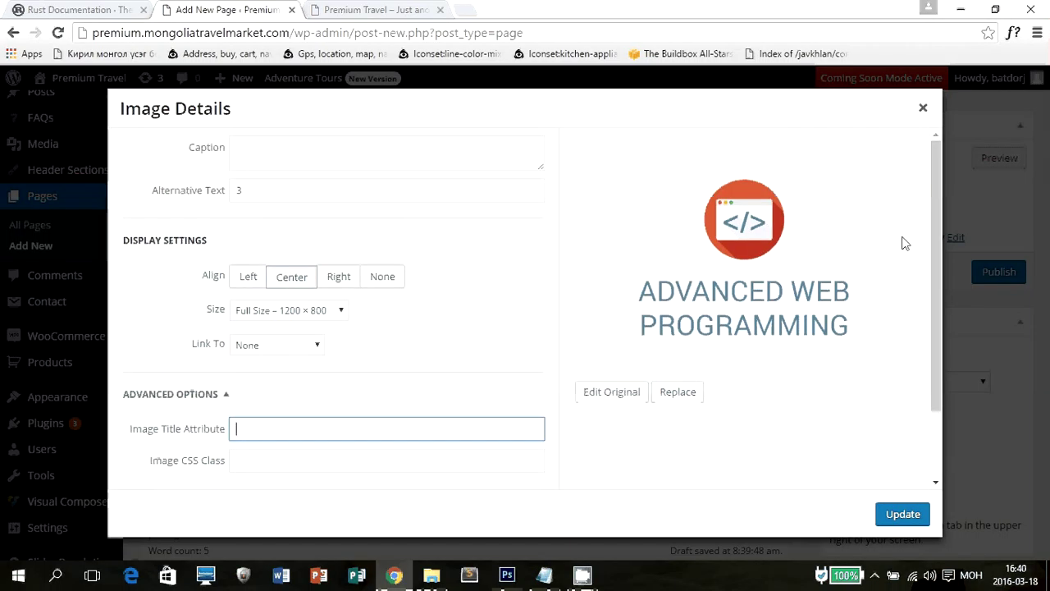
Close Image Details, try right, left and centre alignment, then remove the image from the page.
click(920, 113)
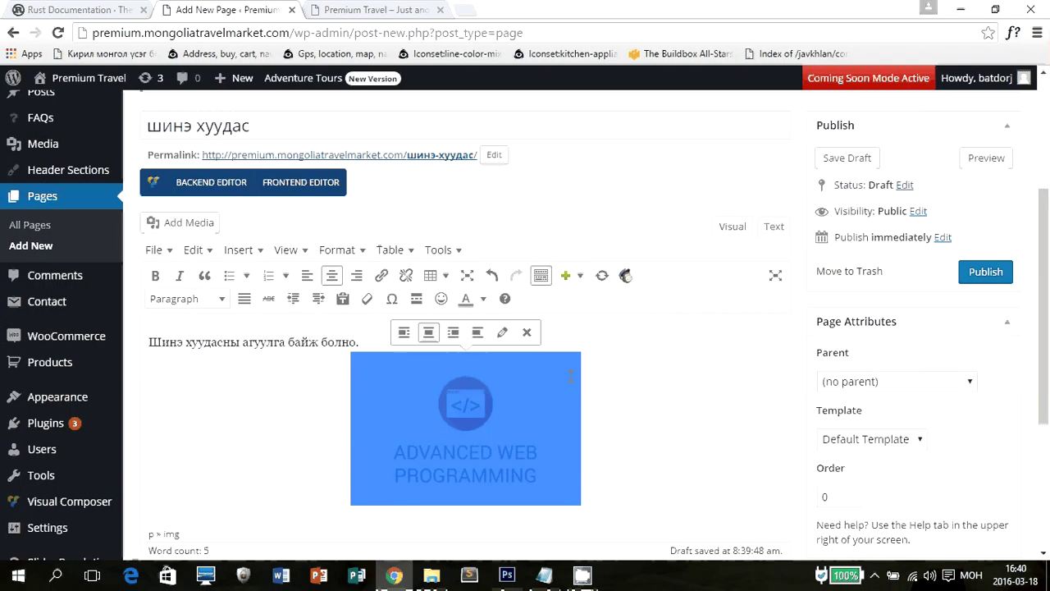
click(631, 398)
click(453, 412)
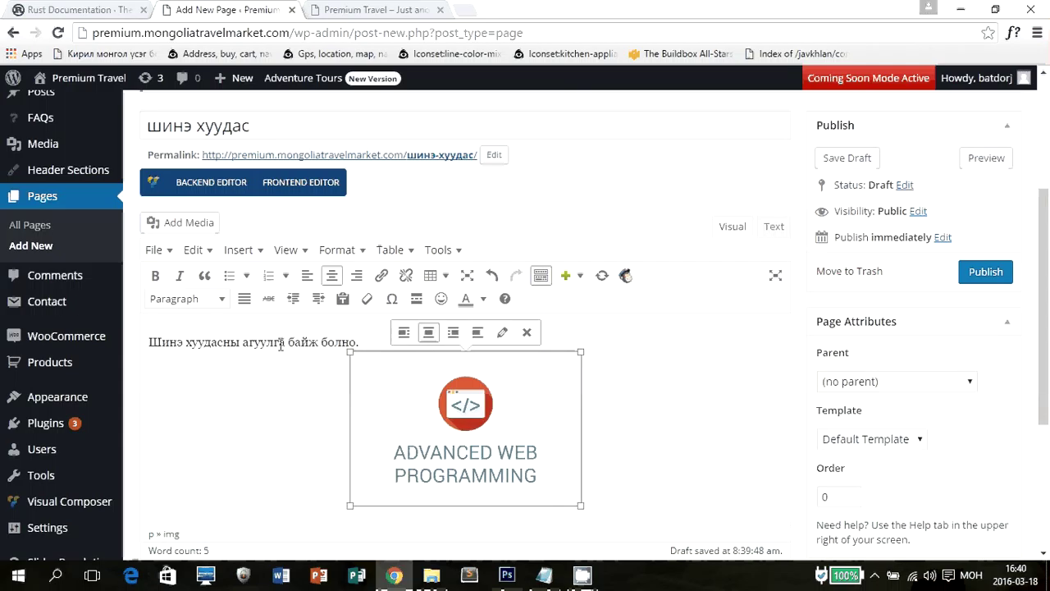
click(451, 334)
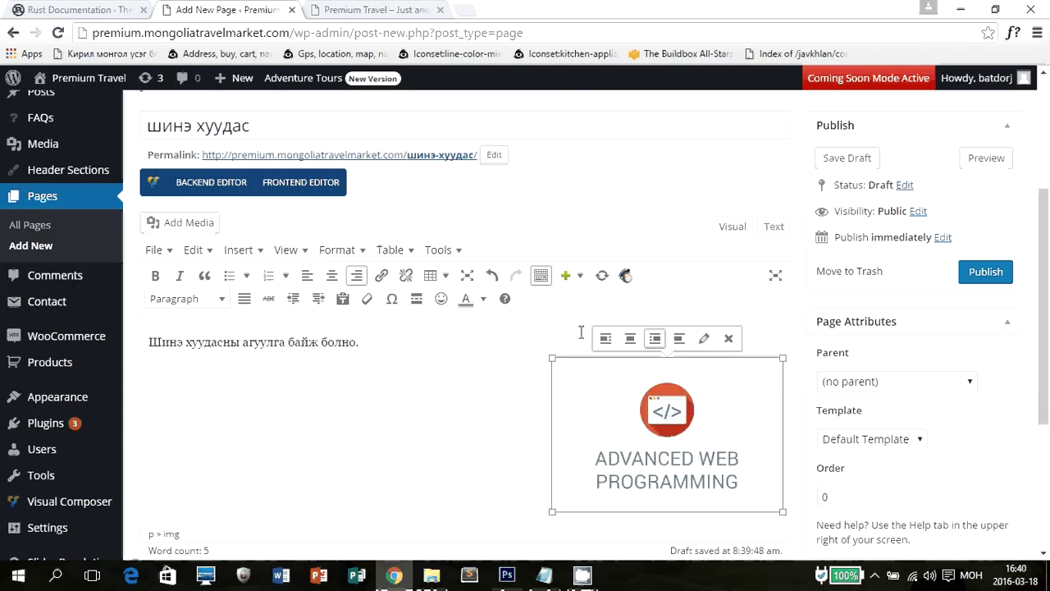
click(609, 339)
click(226, 339)
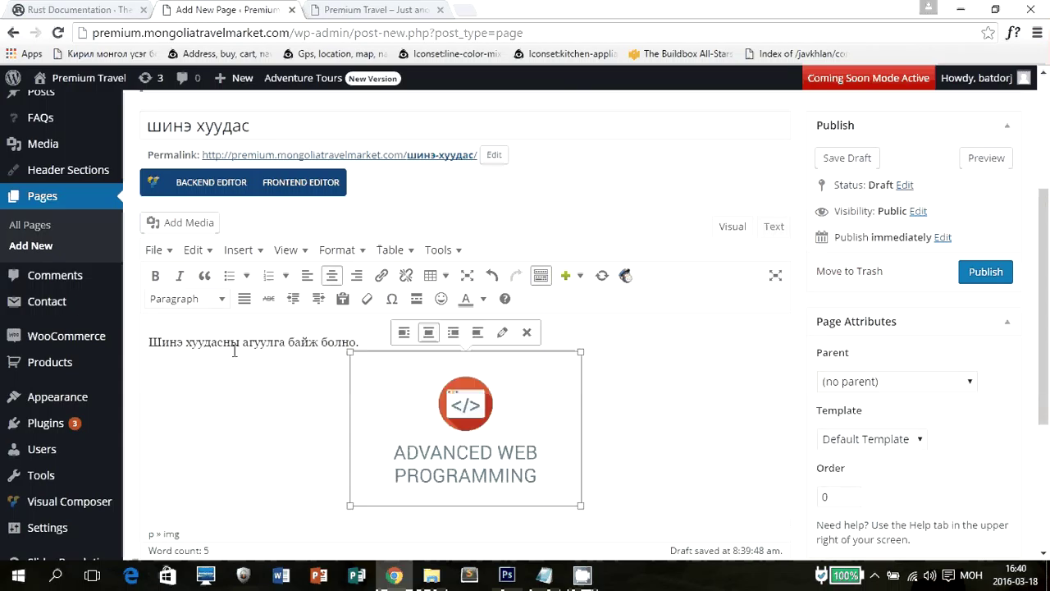
click(527, 334)
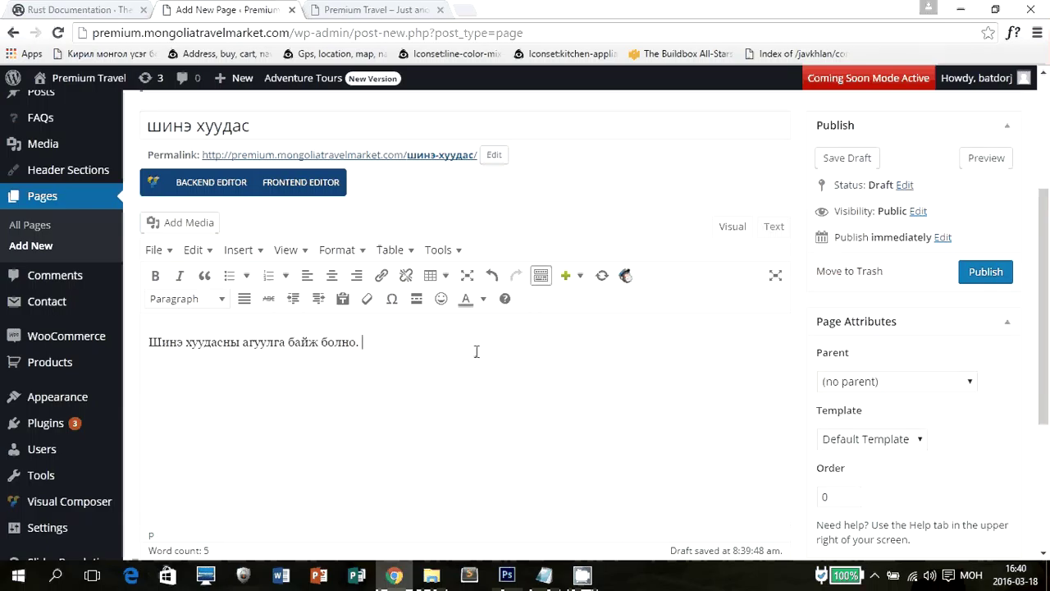
Delete all the body text, leaving the page content empty.
scroll(476, 352, down, 4)
scroll(481, 356, up, 6)
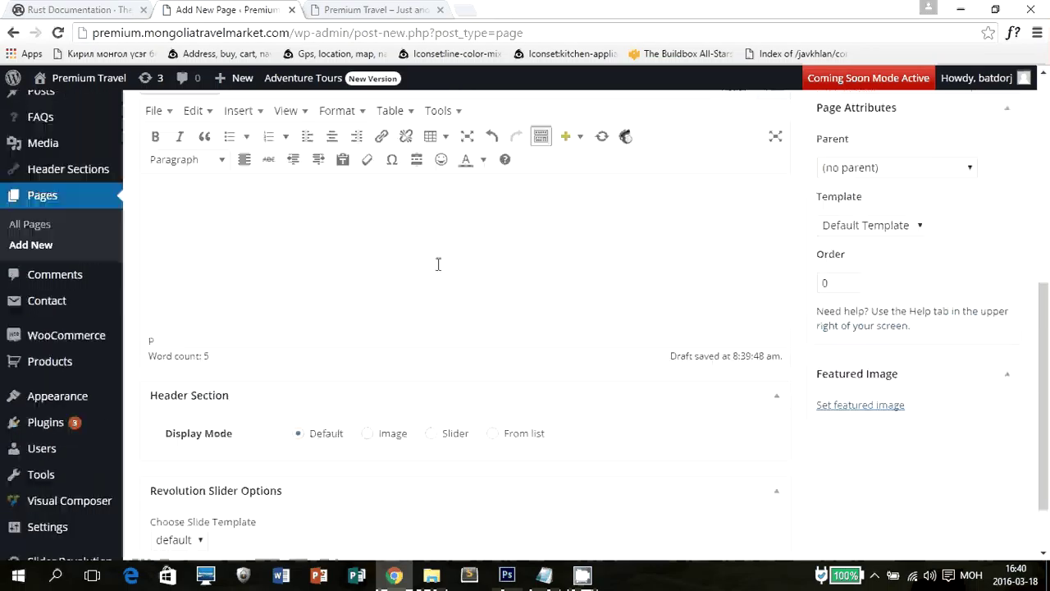
key(ctrl+a)
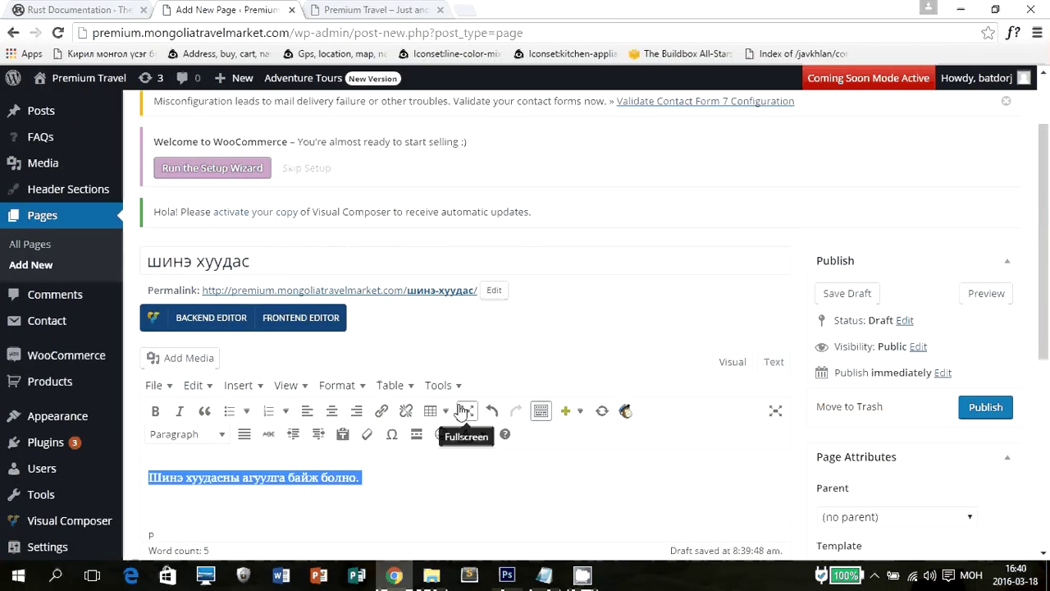
key(BackSpace)
scroll(412, 351, down, 2)
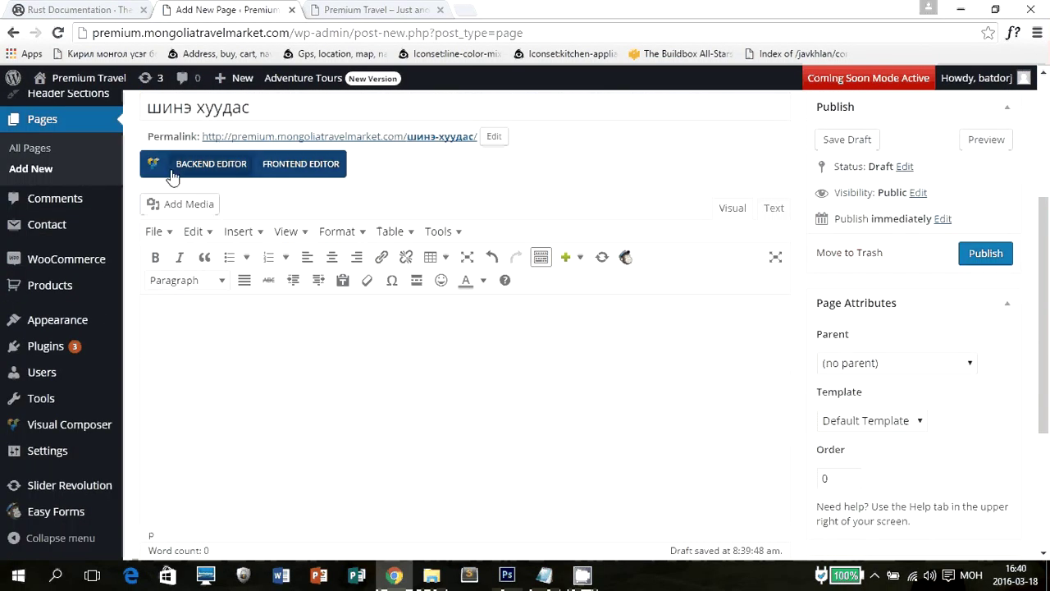
Switch to the Visual Composer backend editor and add an empty row to the page.
click(201, 168)
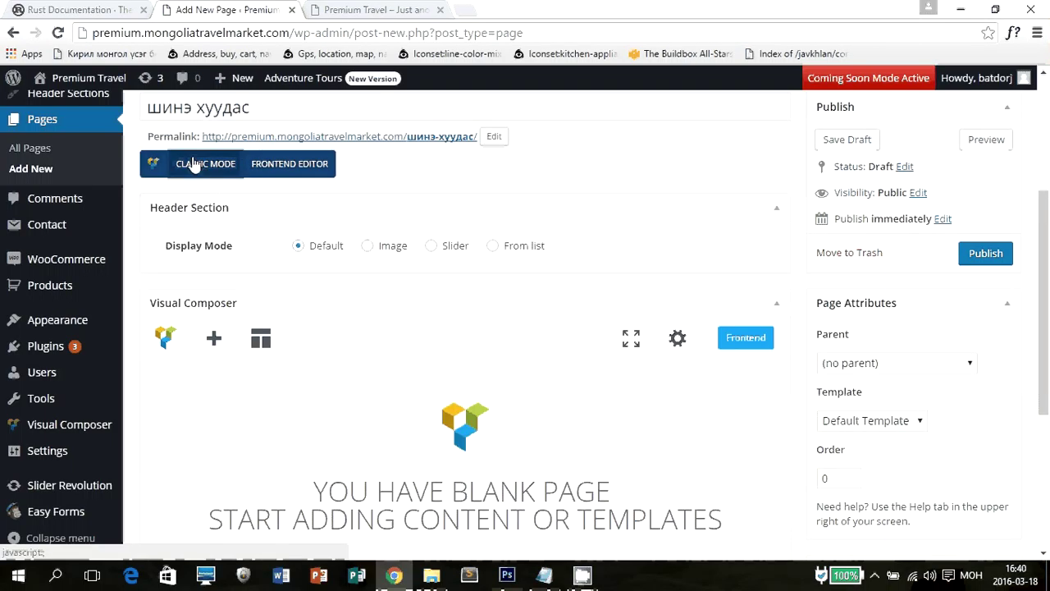
click(201, 169)
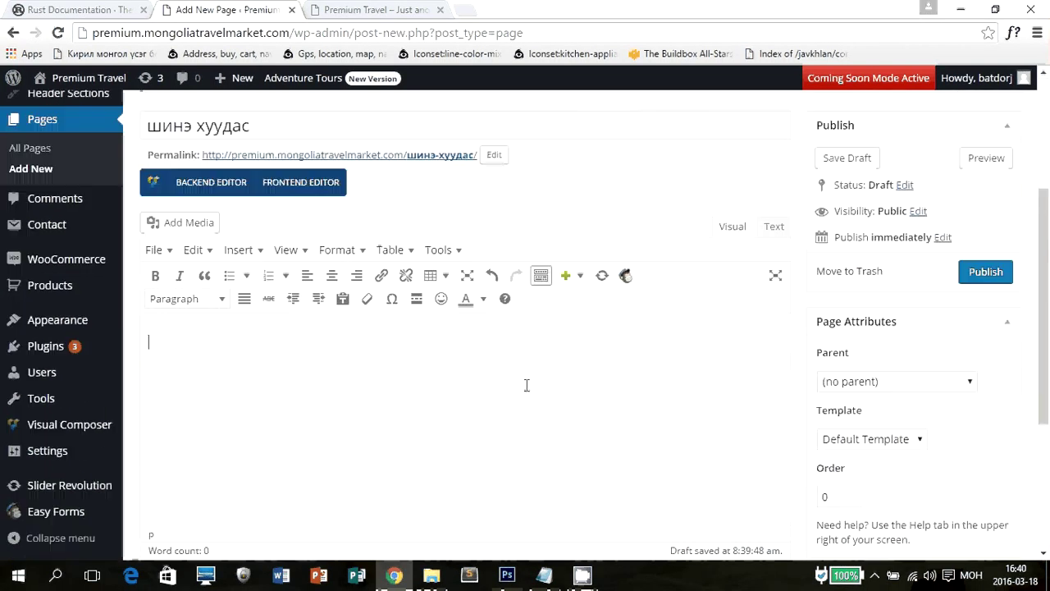
click(211, 185)
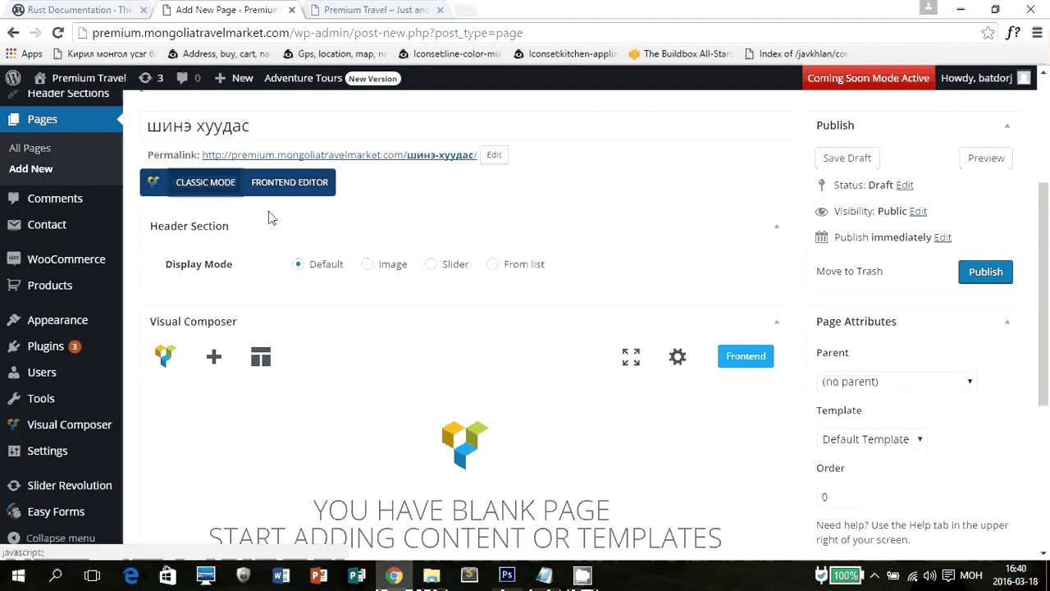
scroll(574, 329, down, 3)
scroll(574, 312, up, 2)
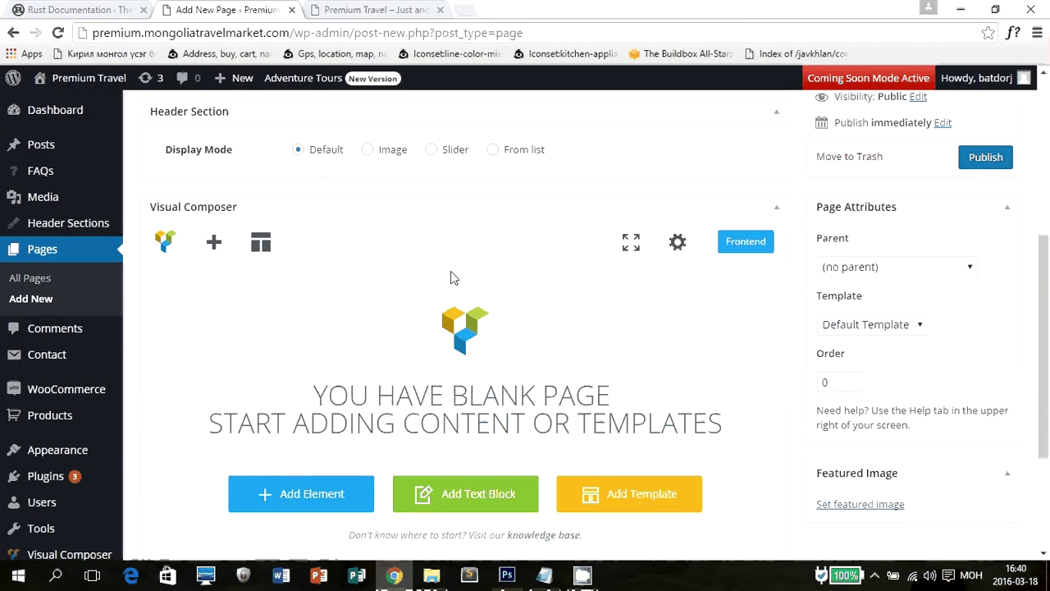
scroll(452, 276, down, 2)
click(333, 375)
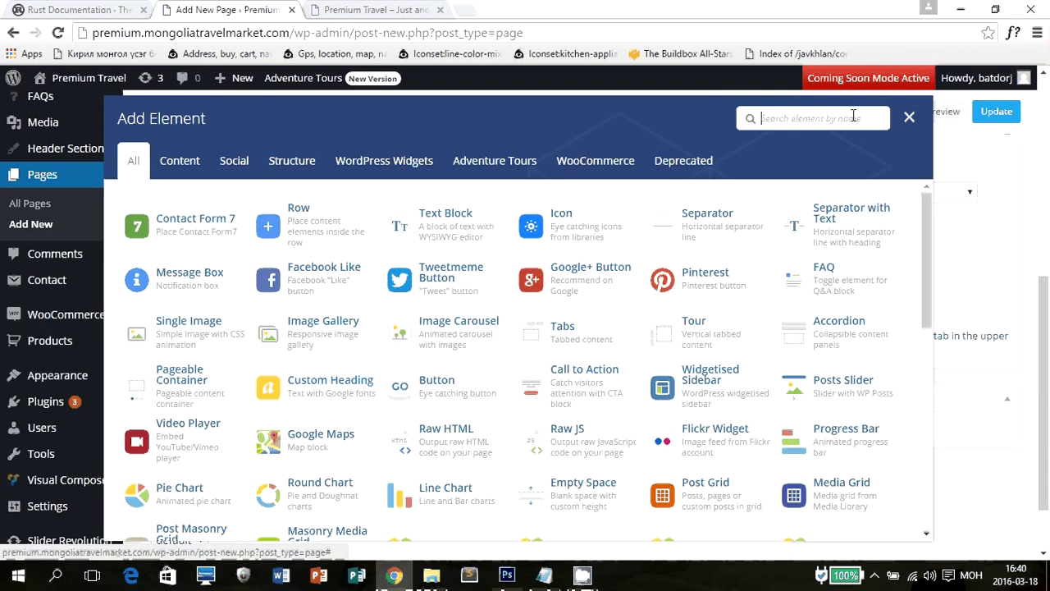
click(909, 118)
scroll(478, 340, up, 2)
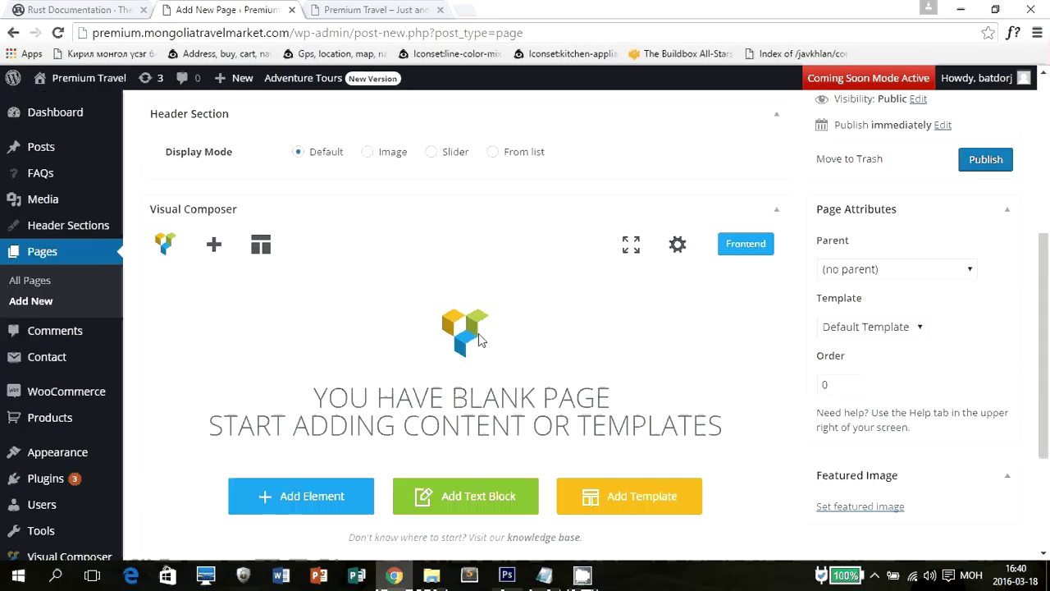
click(215, 246)
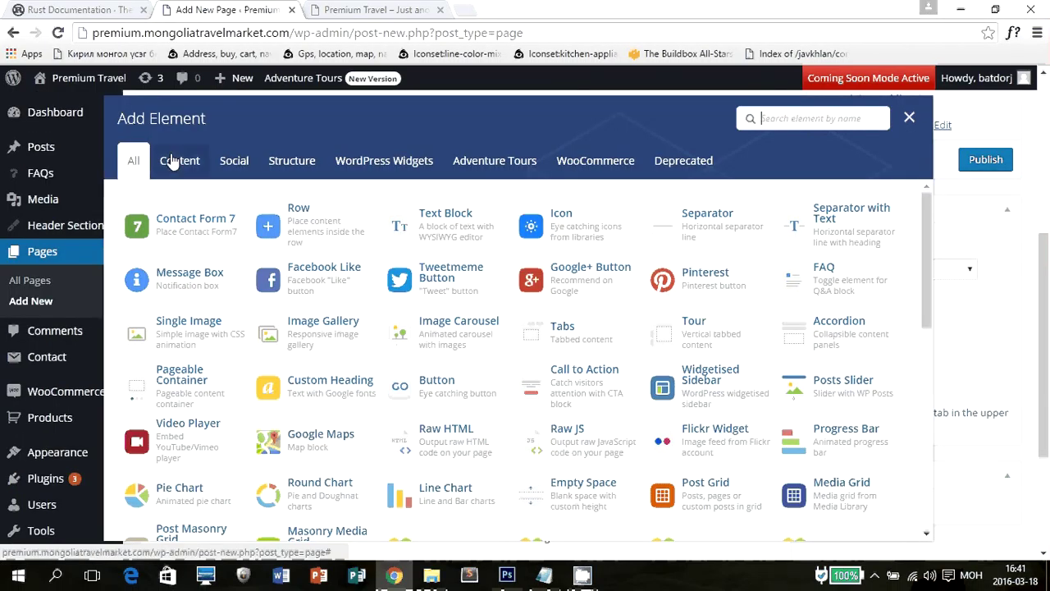
click(328, 222)
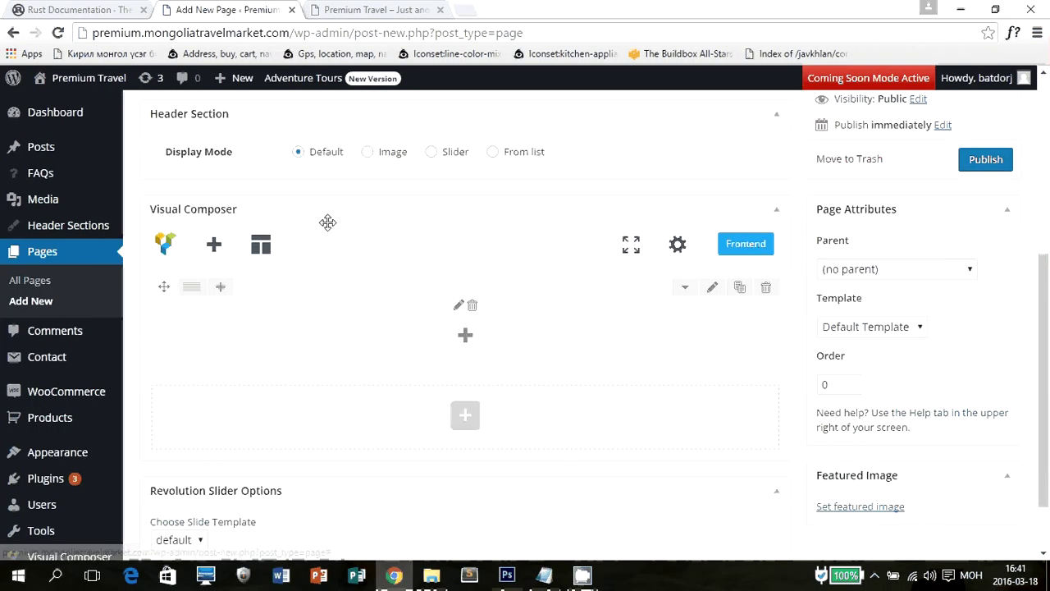
scroll(464, 304, down, 1)
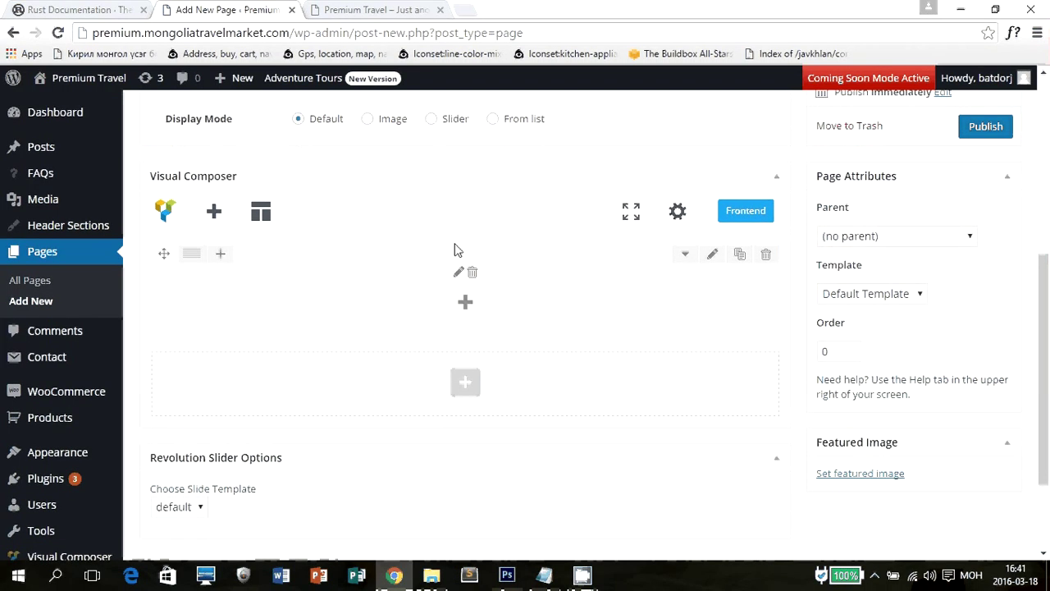
Browse the column's Add Element categories, from Social to Deprecated, ending on Content.
click(465, 303)
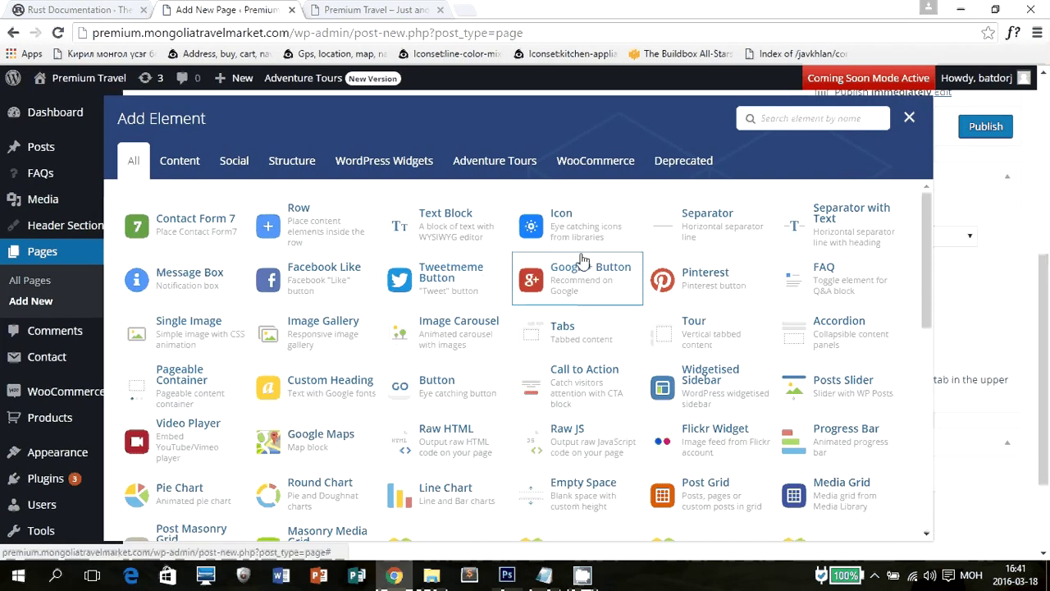
click(167, 163)
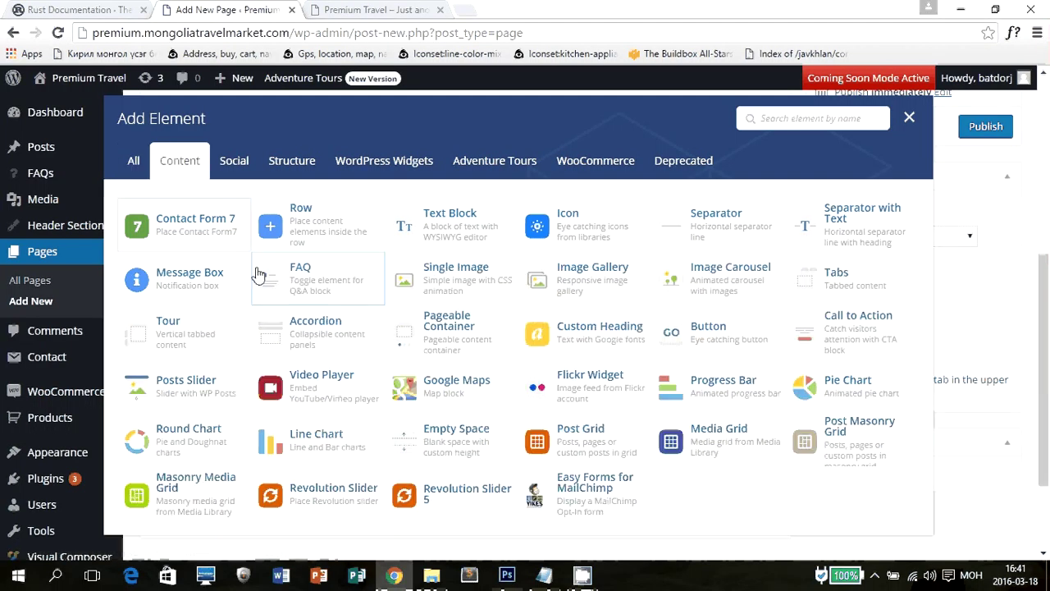
click(234, 162)
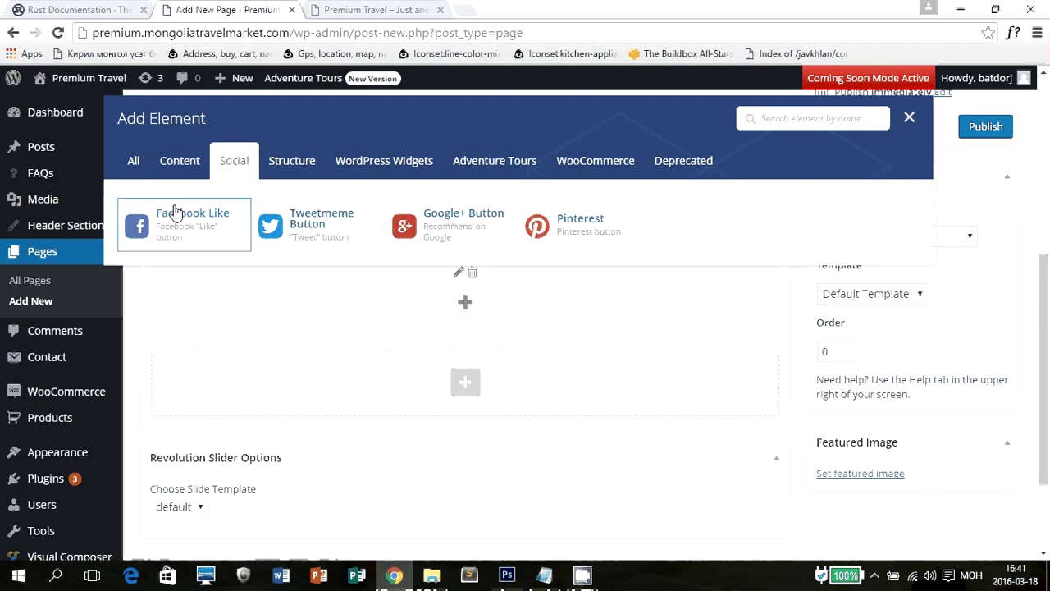
click(297, 164)
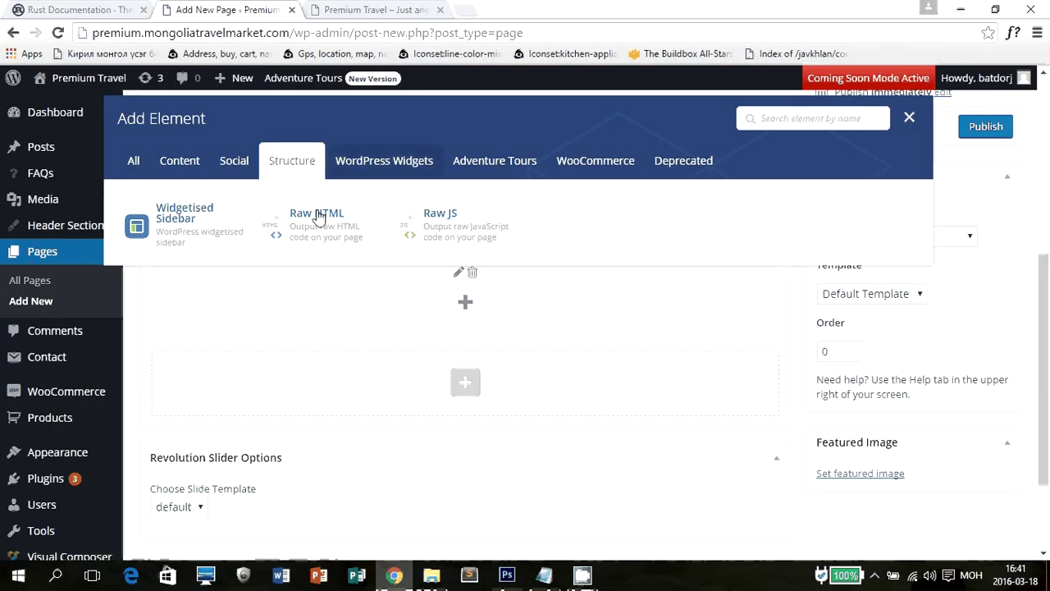
click(404, 162)
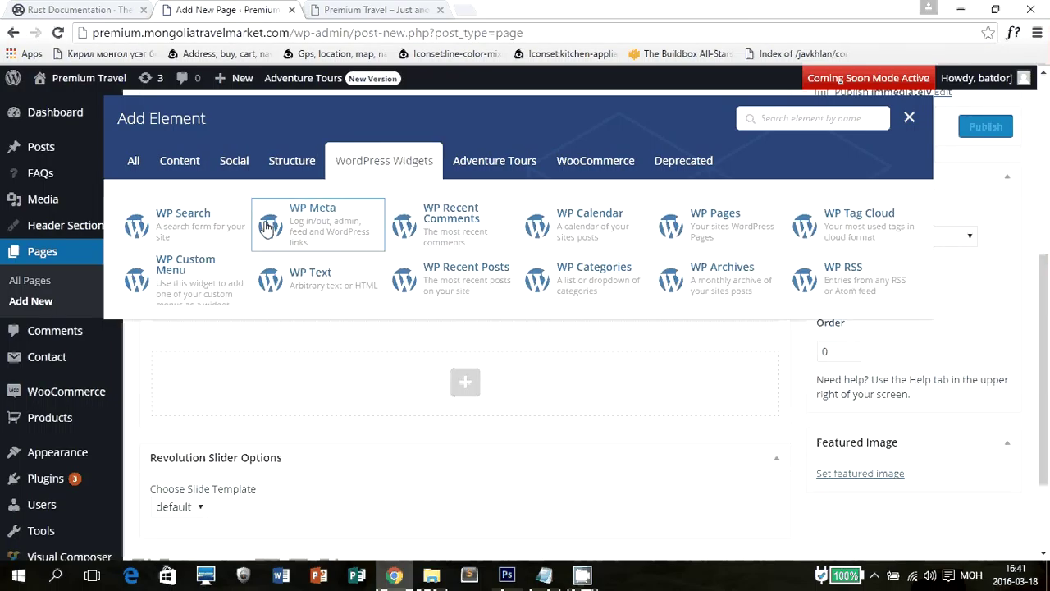
click(495, 168)
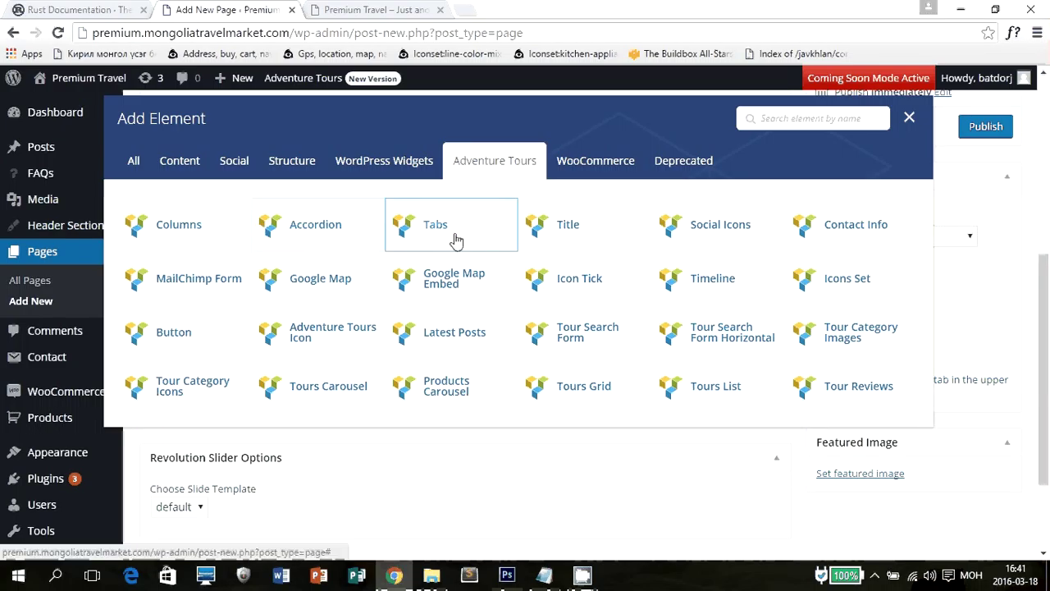
click(592, 162)
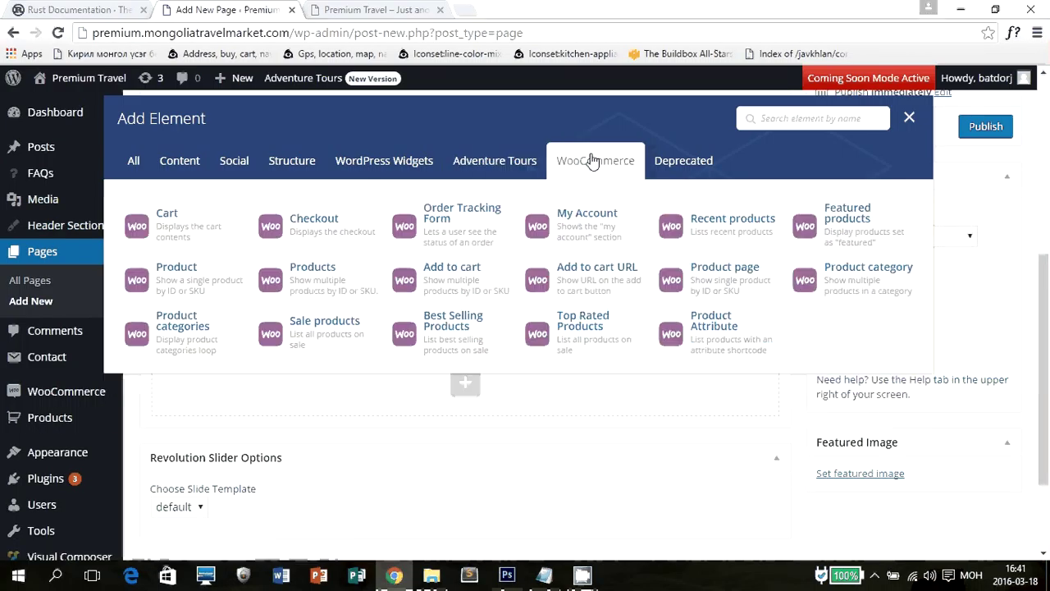
click(689, 168)
click(180, 161)
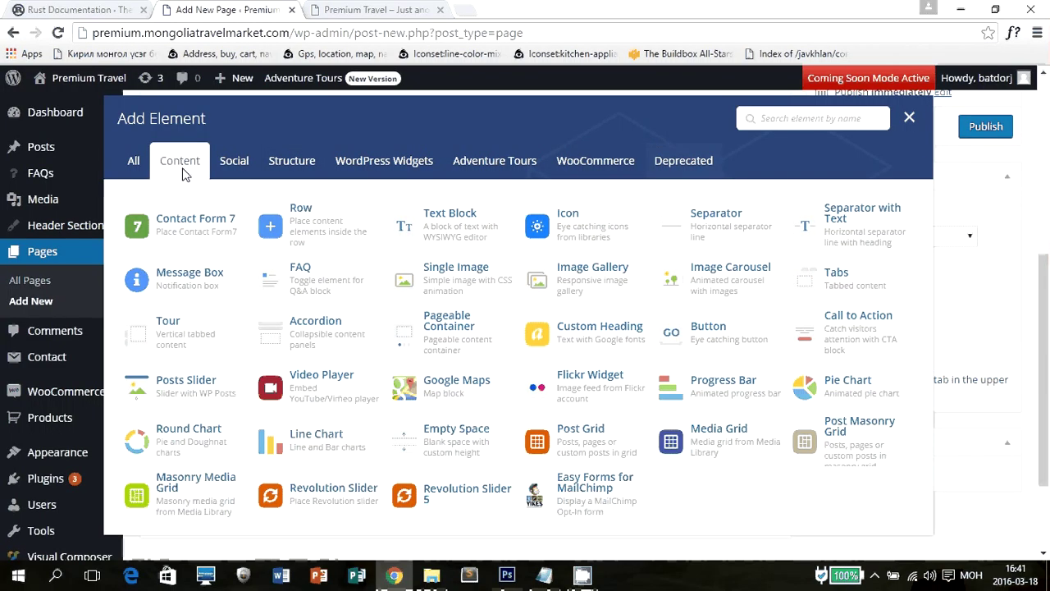
Add a Single Image element and set its image to the cliff photo.
click(474, 286)
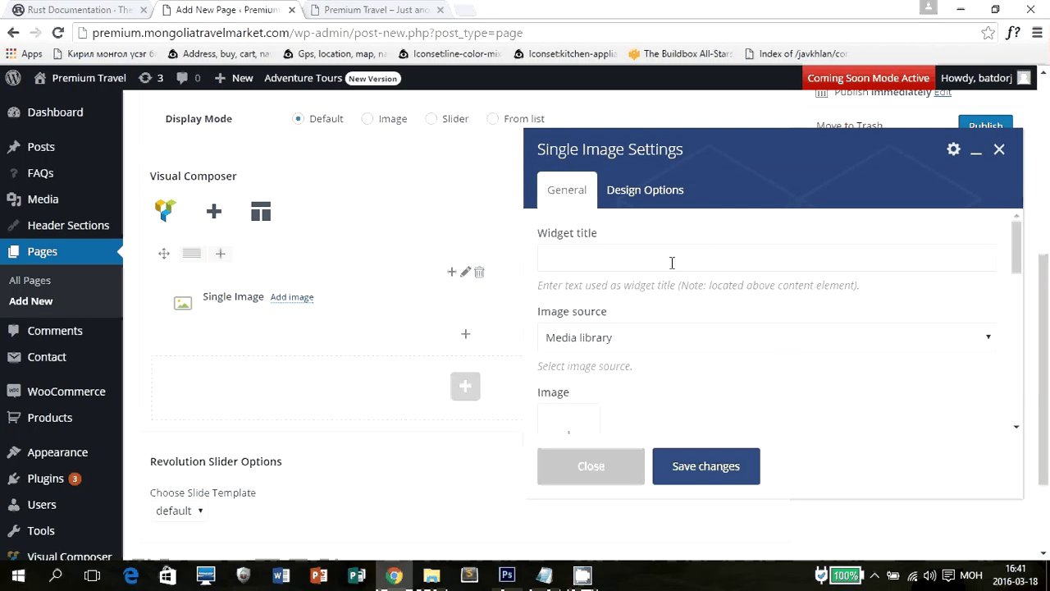
click(672, 262)
scroll(675, 262, down, 3)
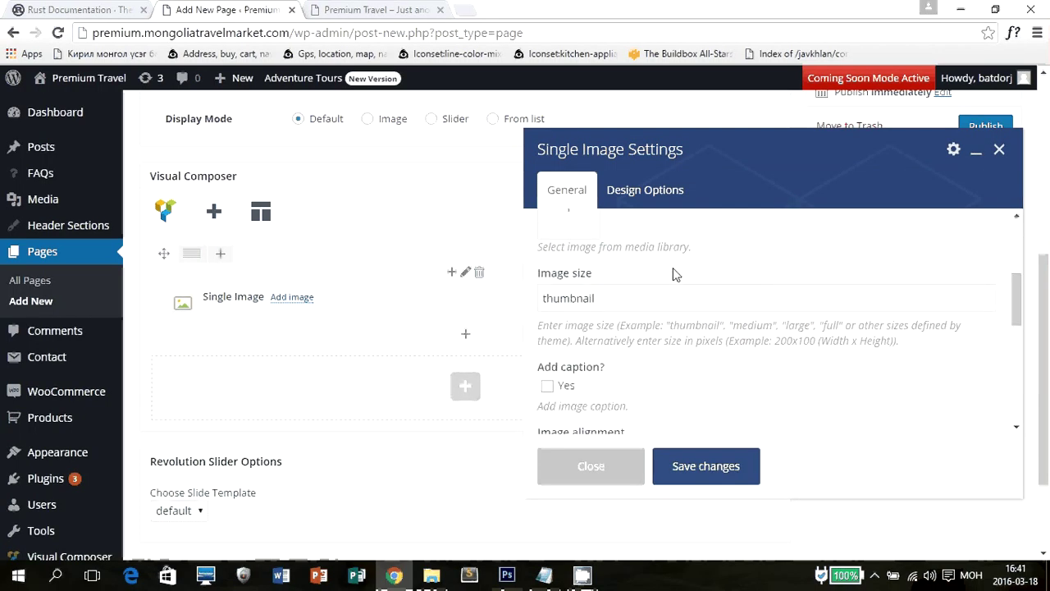
scroll(673, 268, up, 2)
click(566, 362)
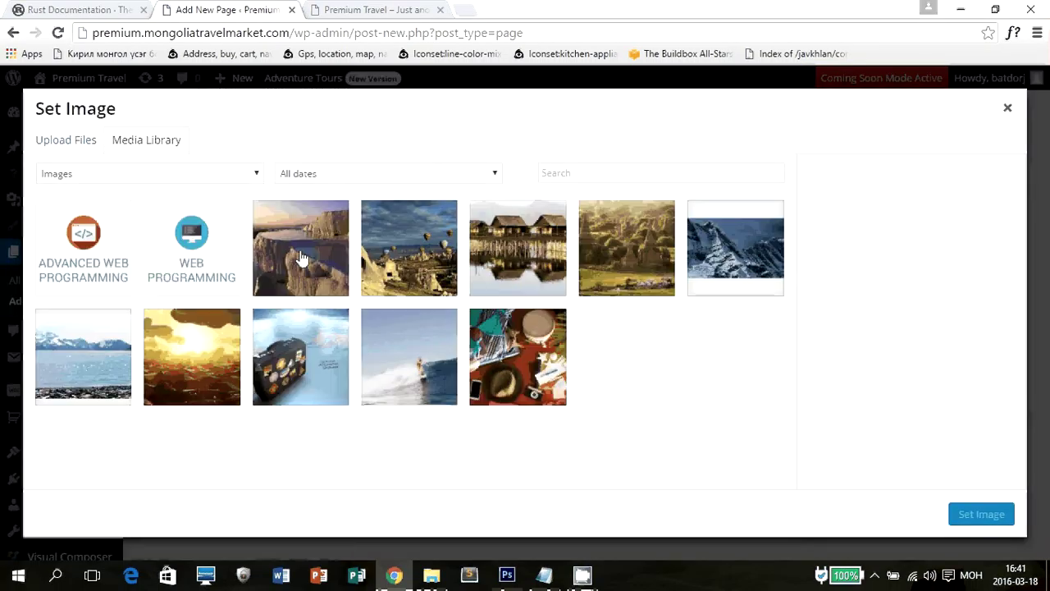
click(340, 250)
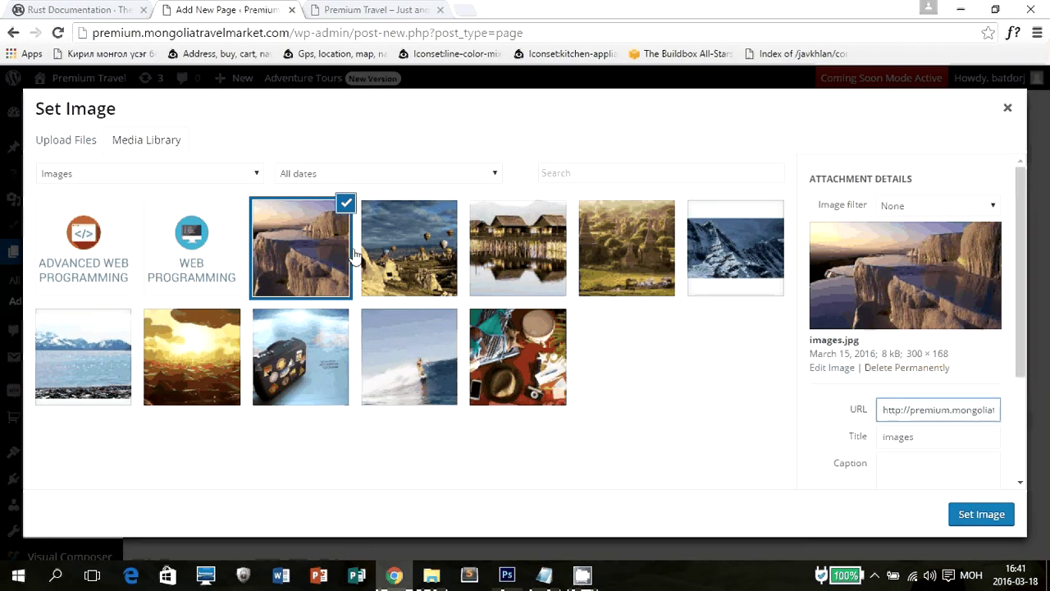
click(968, 513)
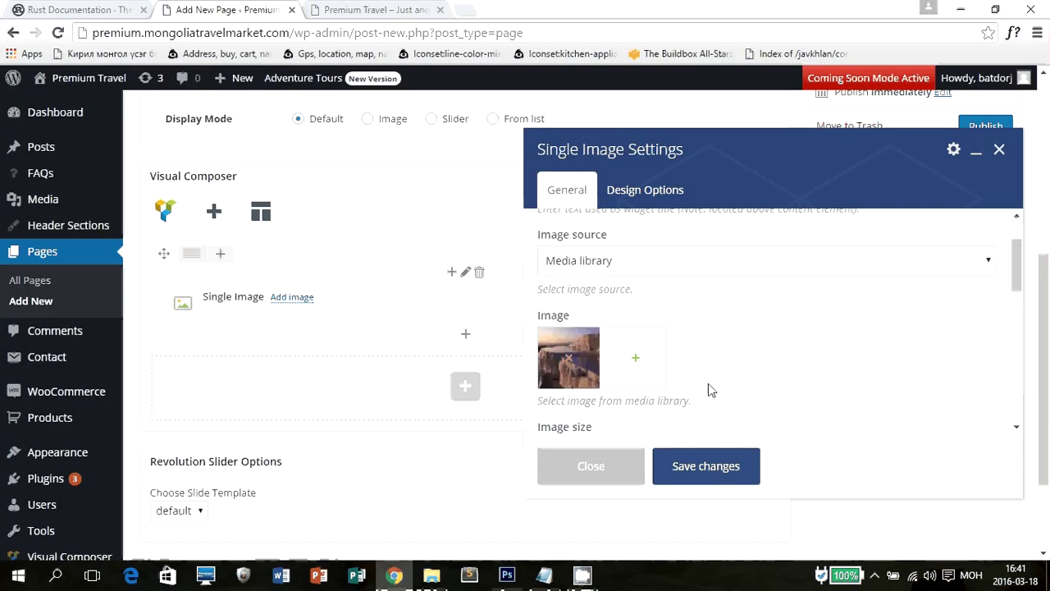
Look over the image's design options and CSS animation choices, then save the Single Image settings.
scroll(718, 369, down, 4)
scroll(727, 356, up, 5)
scroll(633, 228, up, 4)
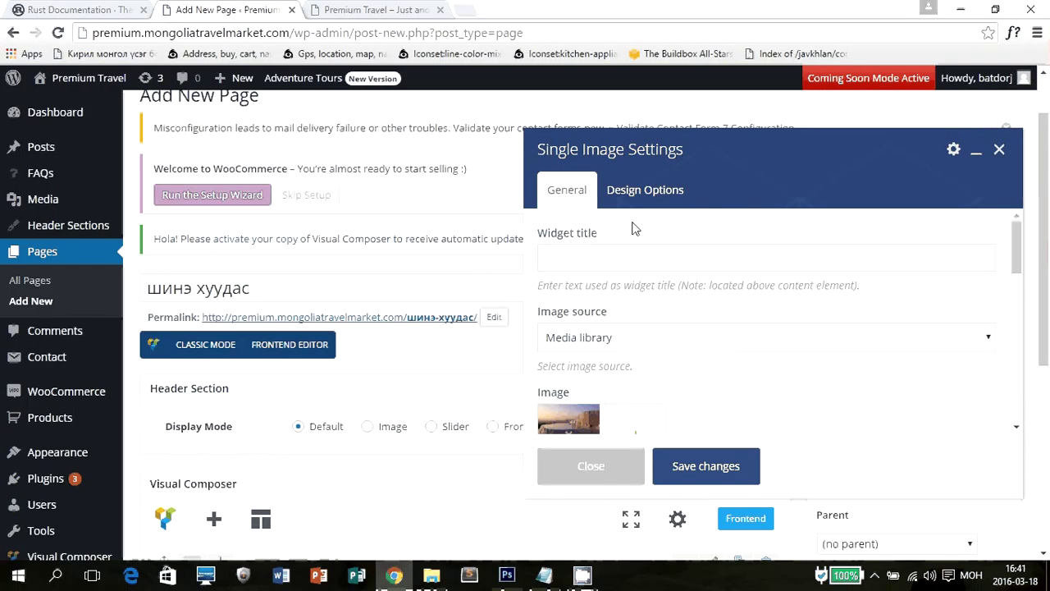
click(636, 192)
scroll(944, 328, down, 3)
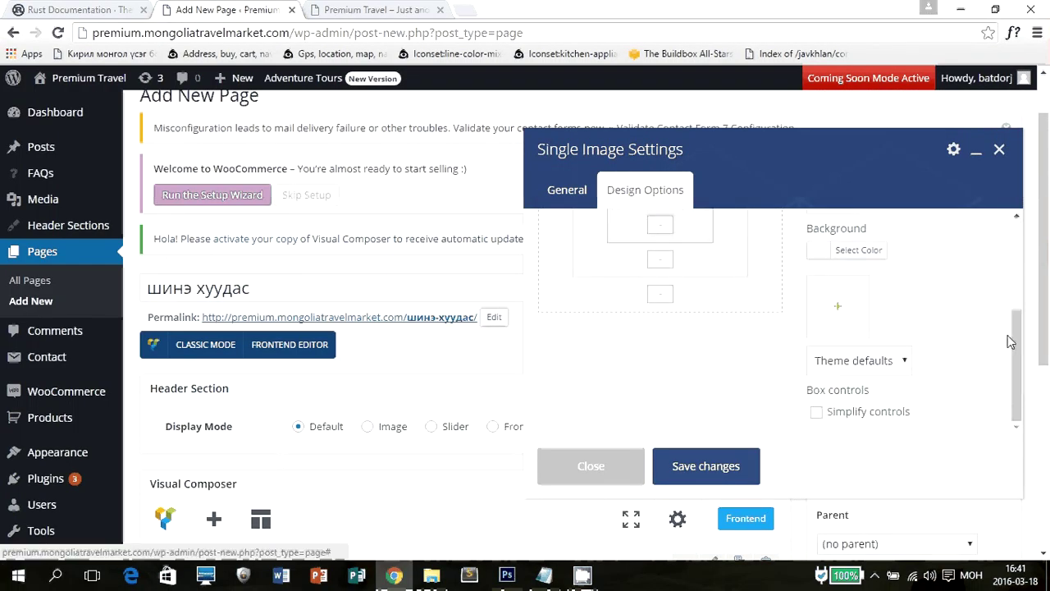
scroll(1007, 335, down, 3)
click(567, 190)
scroll(734, 331, down, 6)
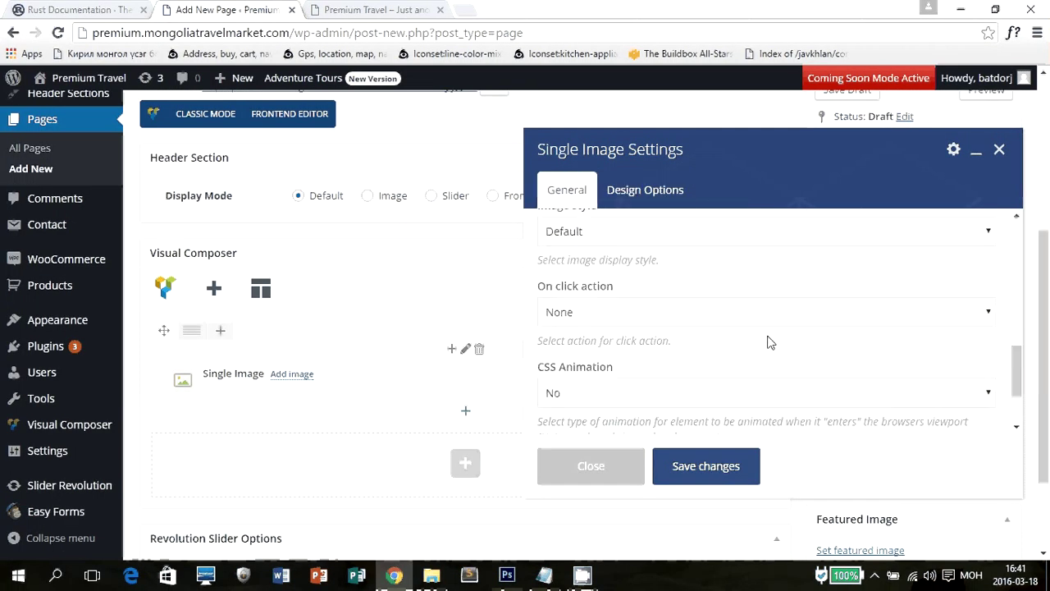
scroll(769, 345, down, 4)
click(651, 368)
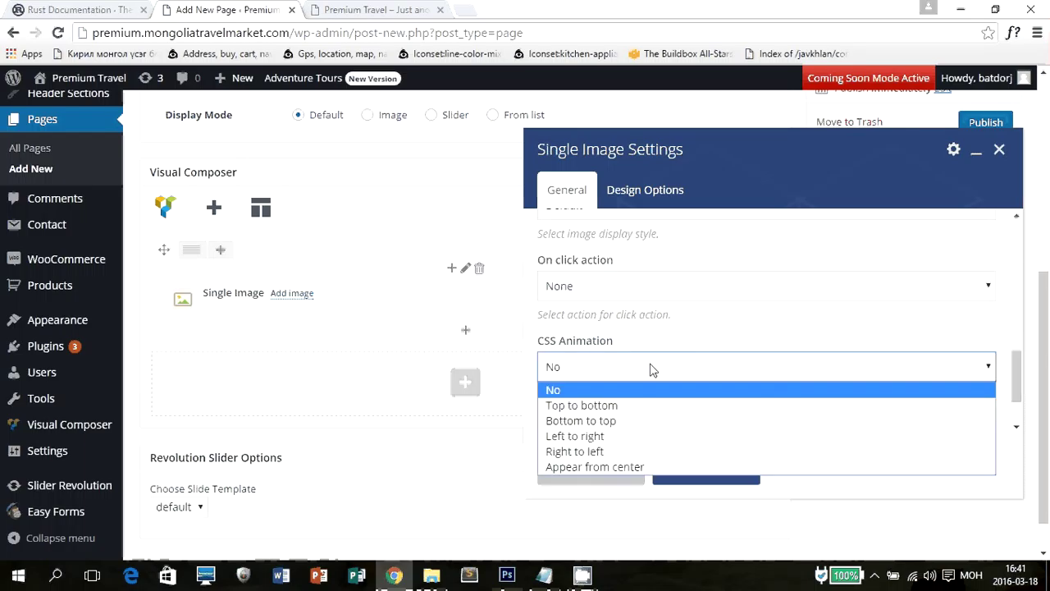
scroll(652, 345, up, 3)
scroll(653, 327, up, 2)
scroll(731, 323, down, 7)
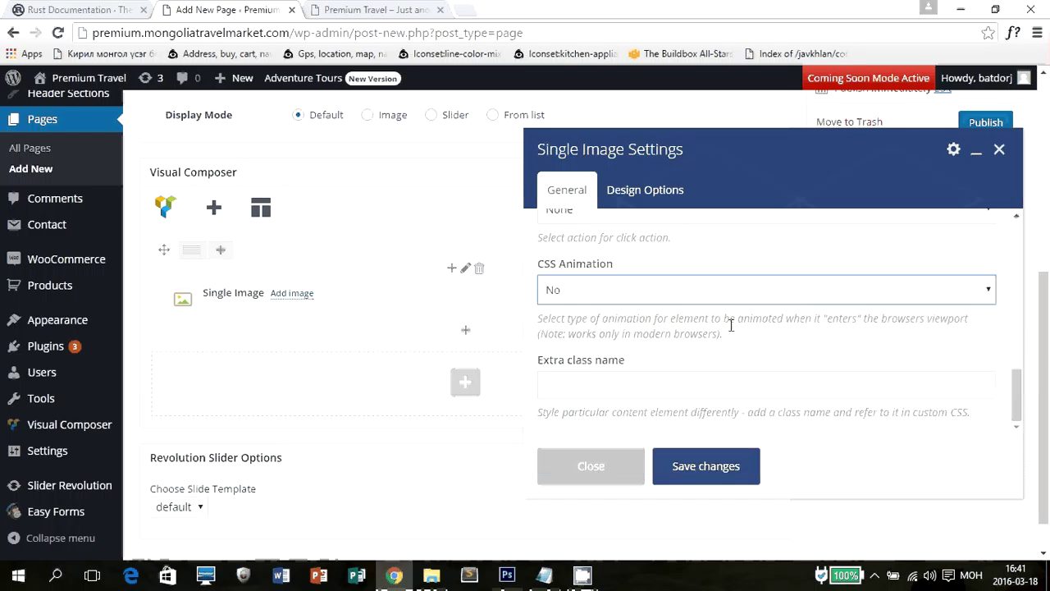
click(706, 466)
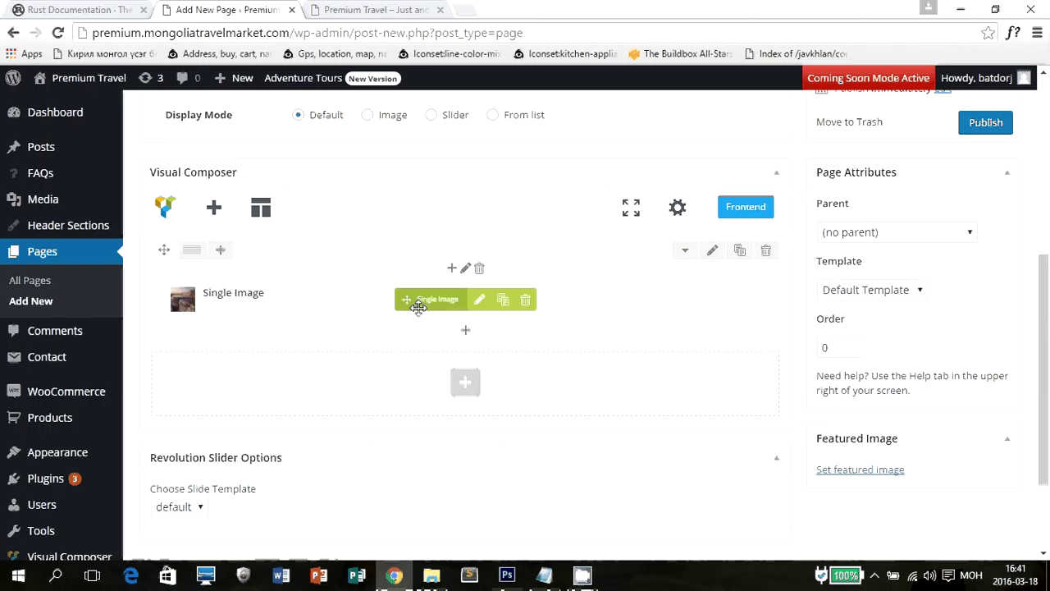
Add a second empty row, and a Text Block with default lorem ipsum text under the Single Image.
click(465, 381)
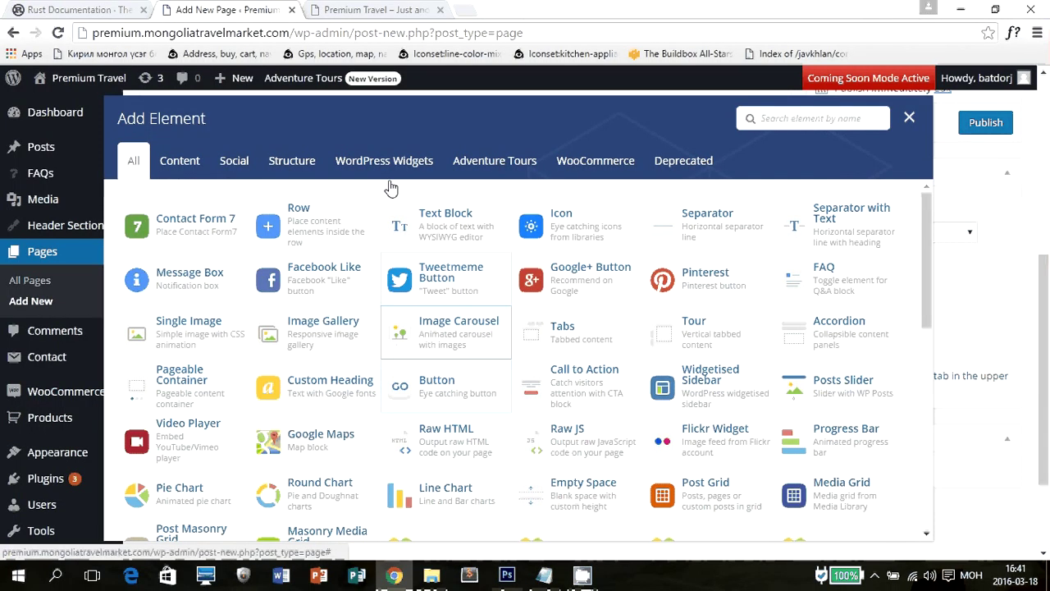
click(271, 225)
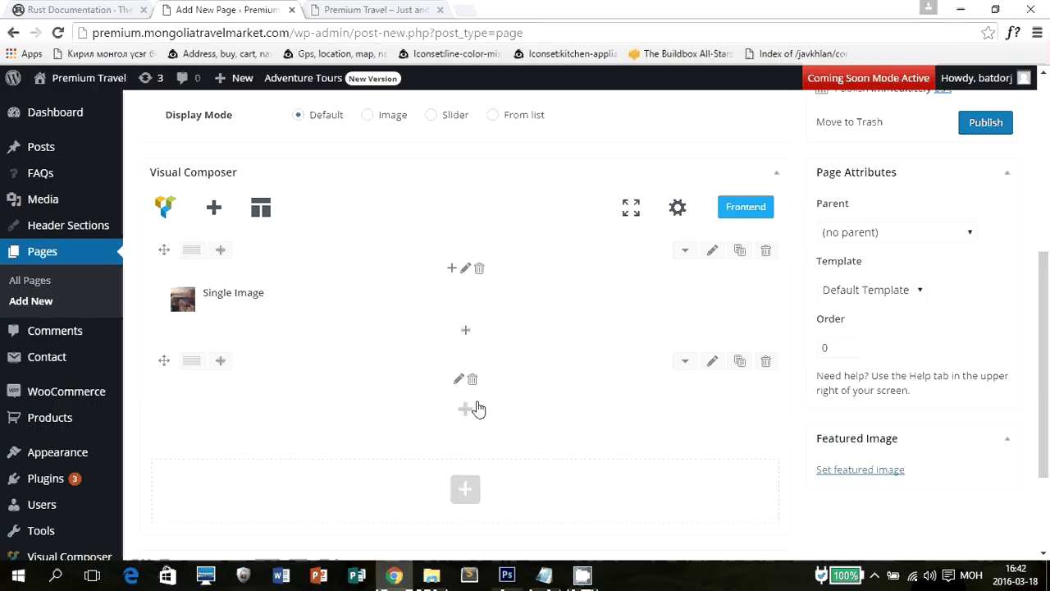
click(466, 332)
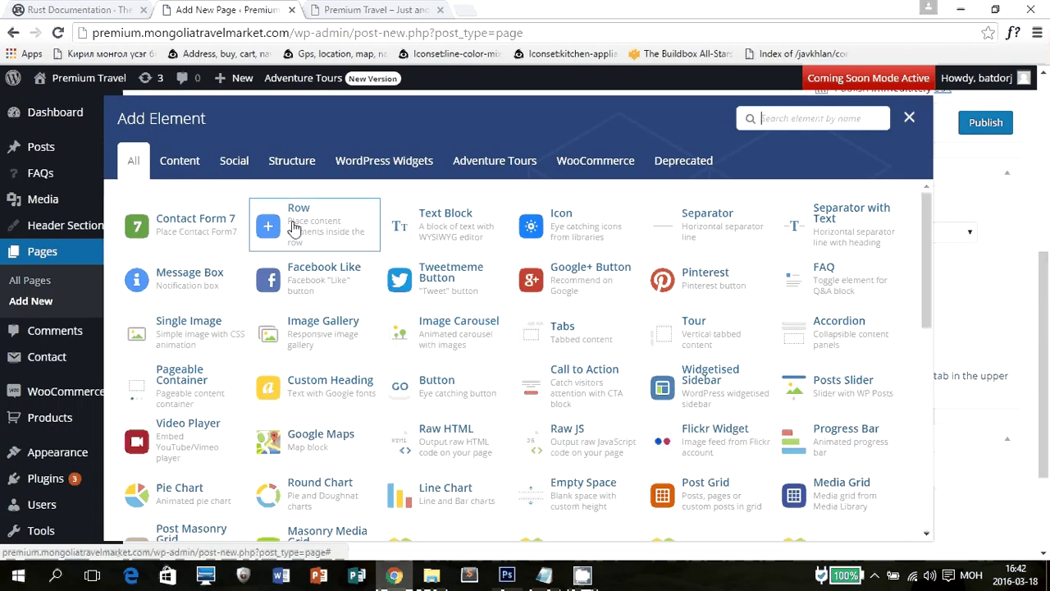
click(444, 231)
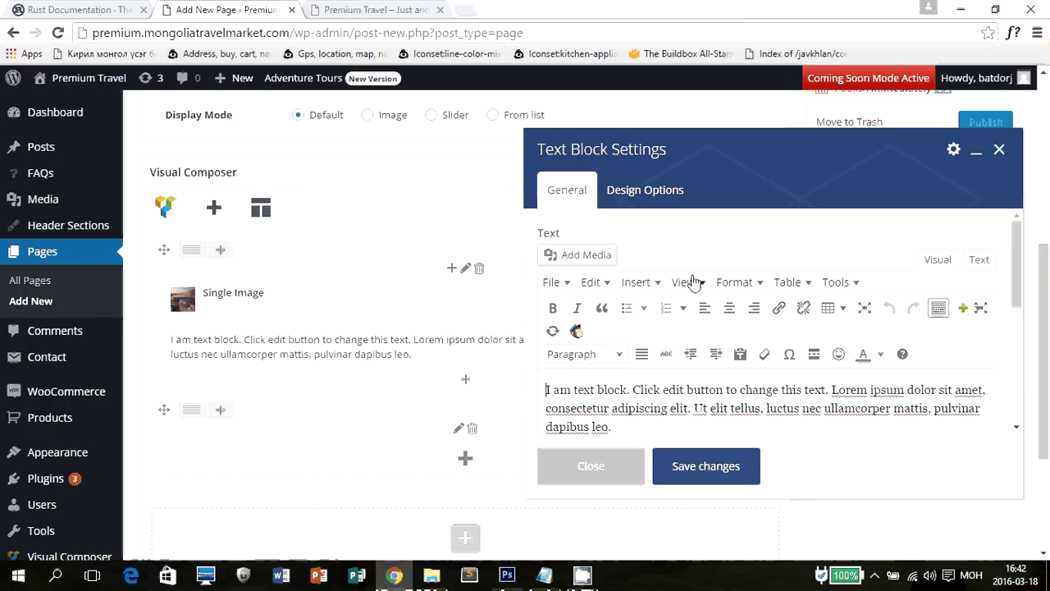
scroll(698, 282, up, 1)
click(711, 465)
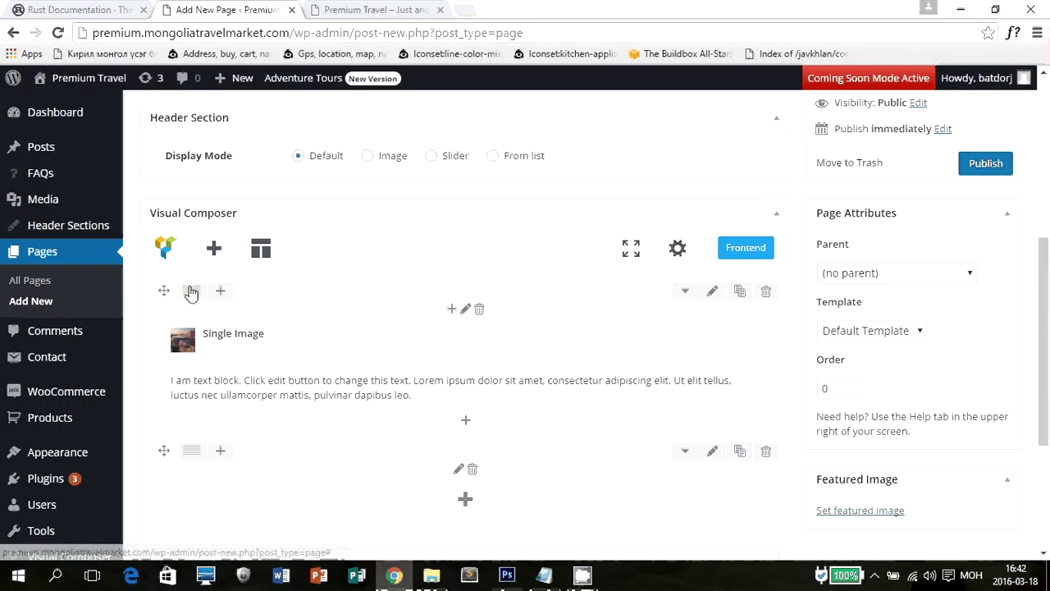
mouse_move(197, 292)
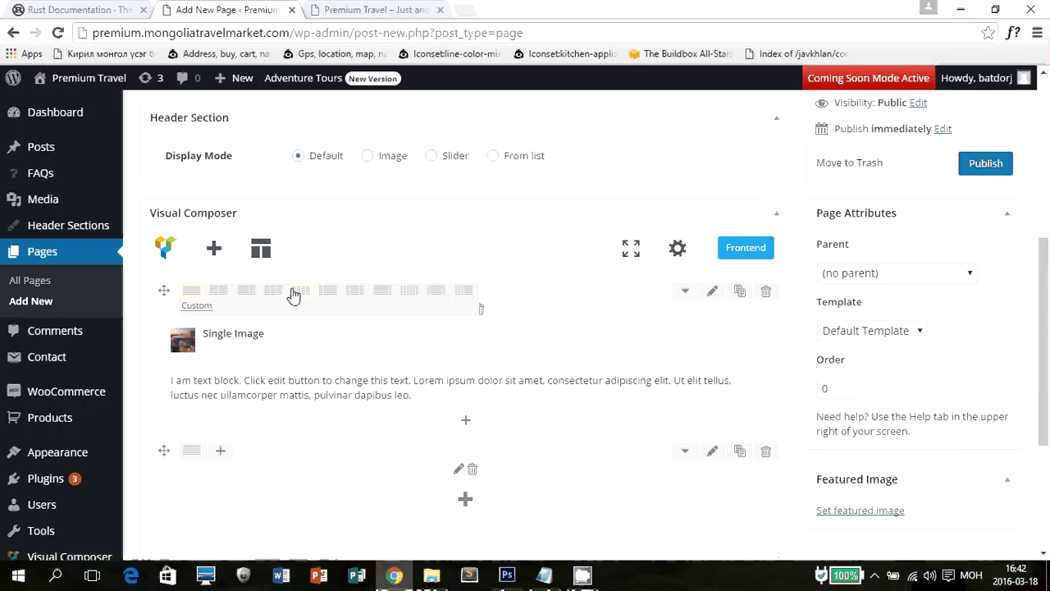
Split the first row into 1/2 + 1/2 columns and add a Video Player to the right one.
click(219, 294)
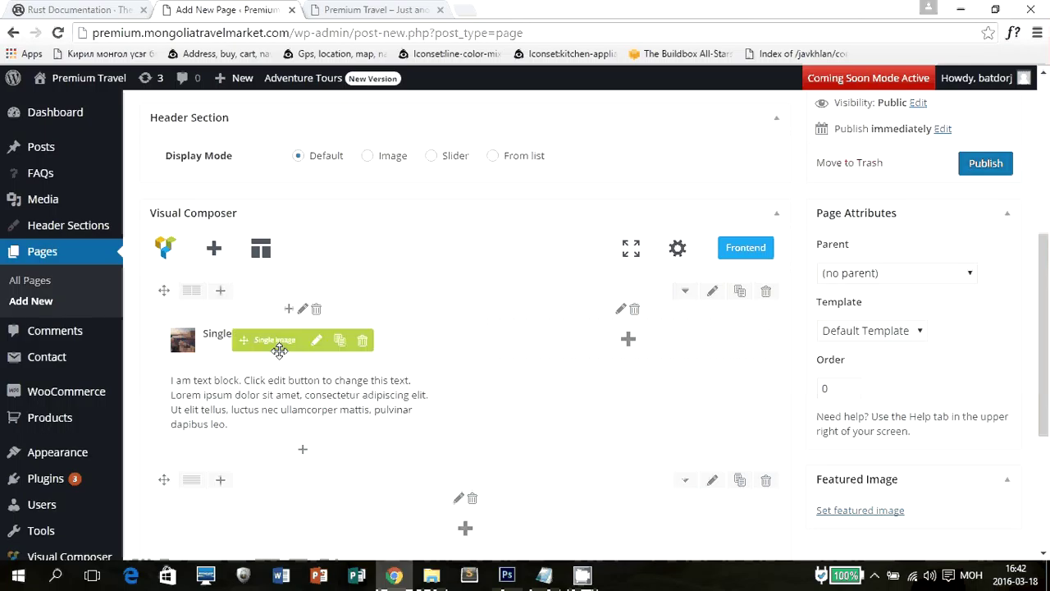
click(628, 340)
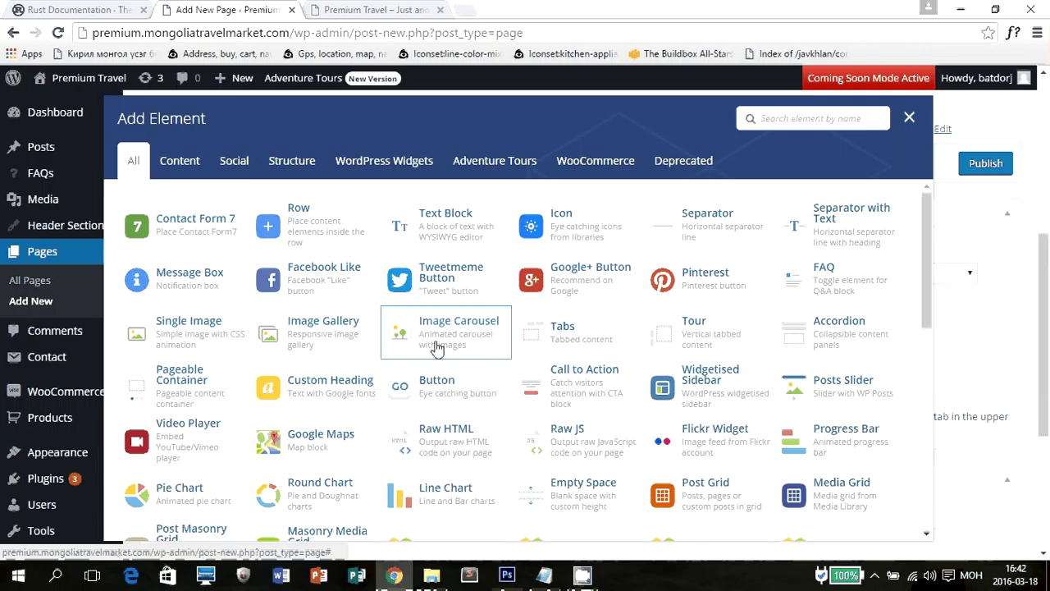
scroll(434, 344, down, 2)
click(185, 361)
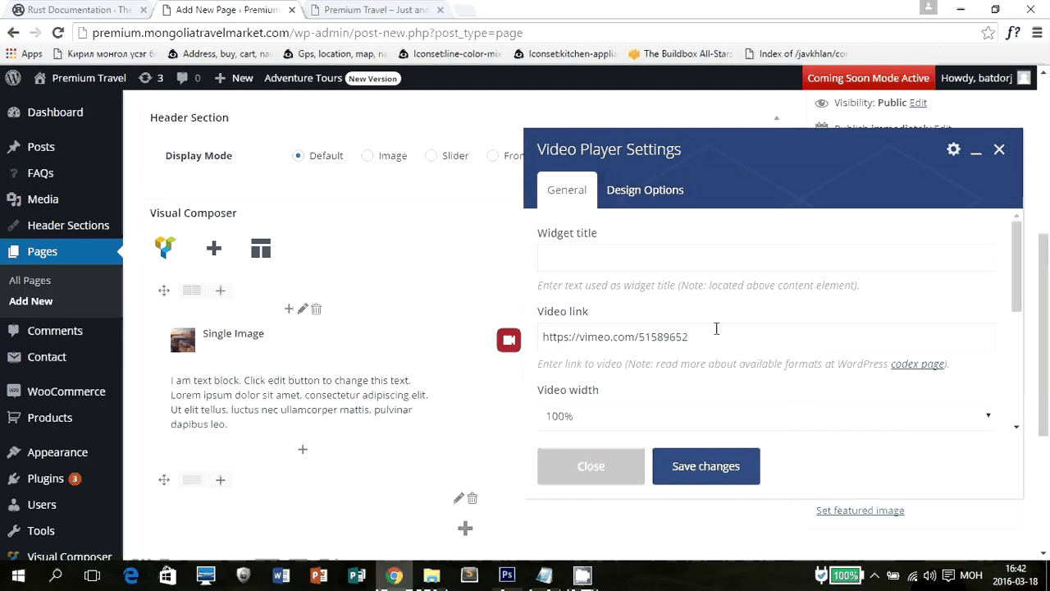
click(719, 338)
drag(747, 339, 542, 337)
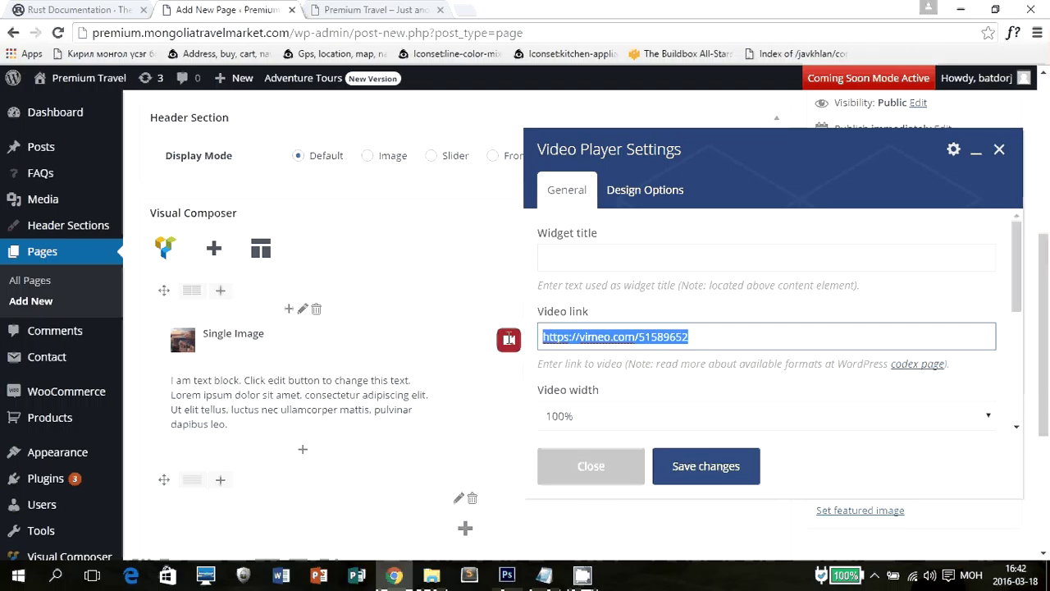
scroll(621, 348, down, 5)
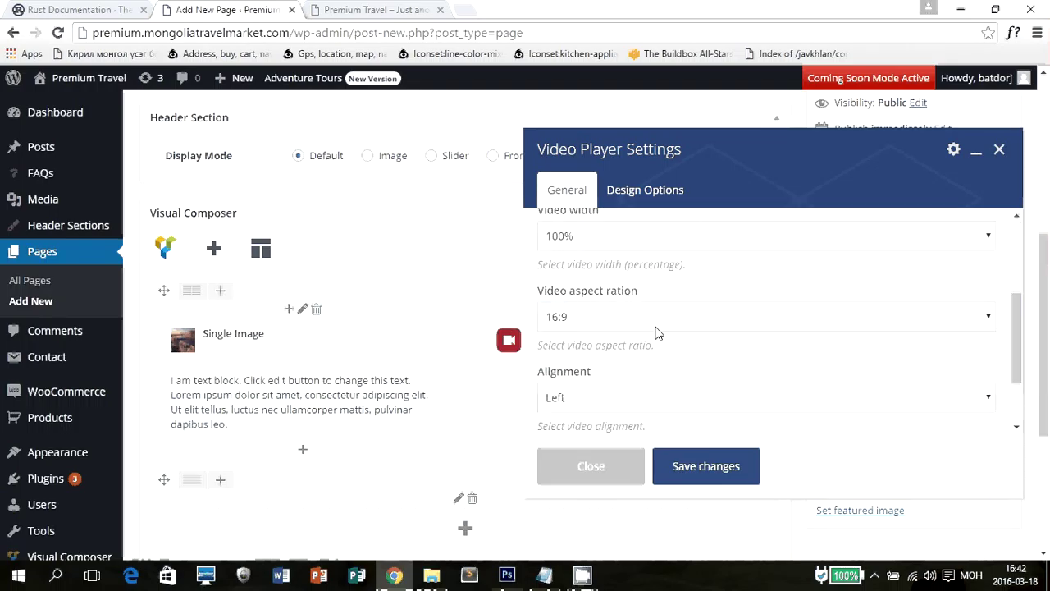
click(686, 464)
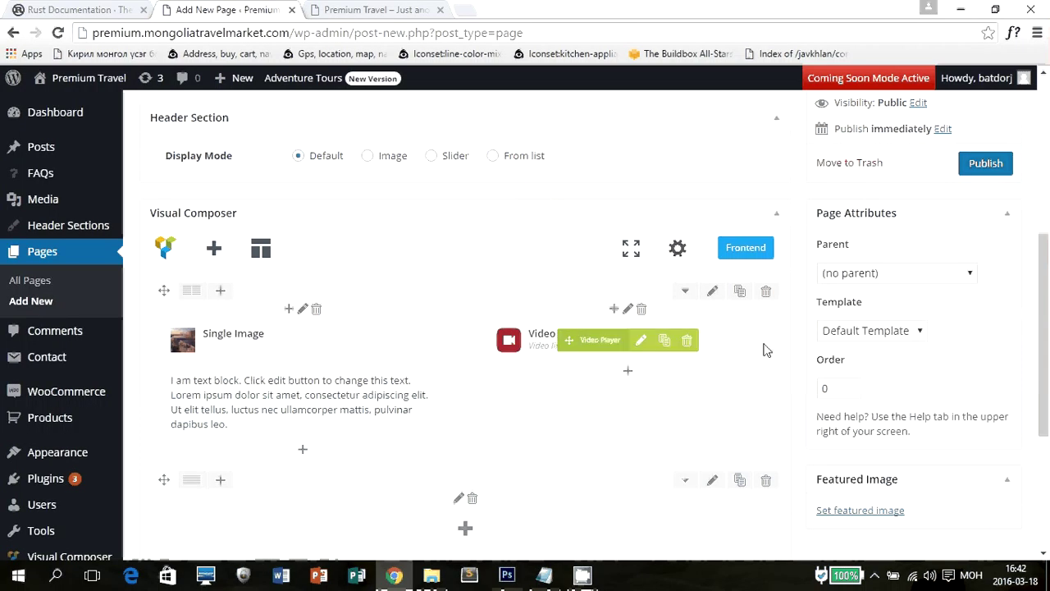
scroll(563, 355, down, 2)
scroll(563, 355, down, 3)
click(467, 259)
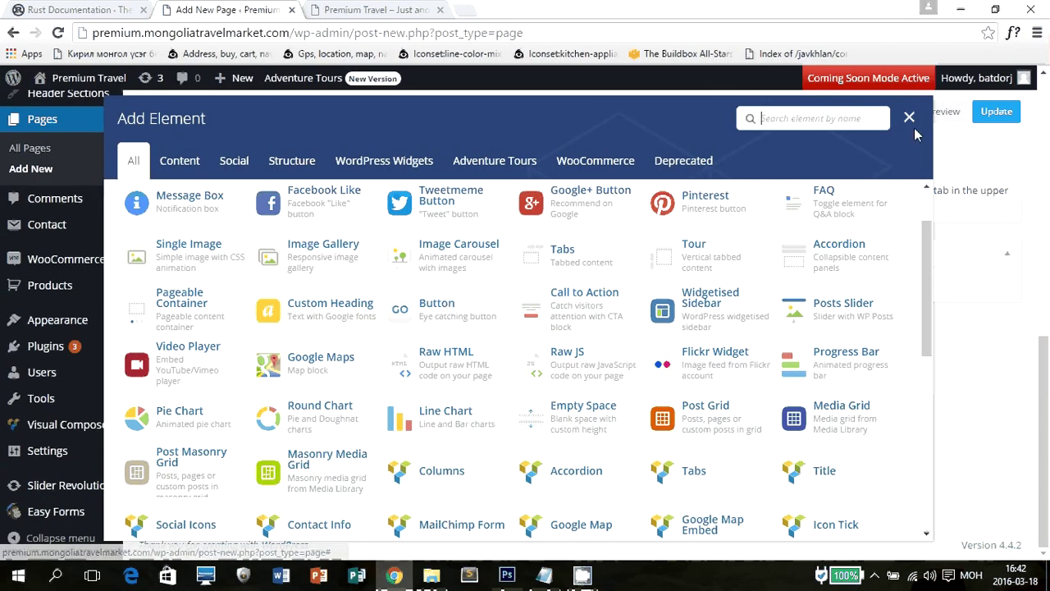
Add a Button element beneath the Video Player.
key(Escape)
scroll(625, 279, up, 2)
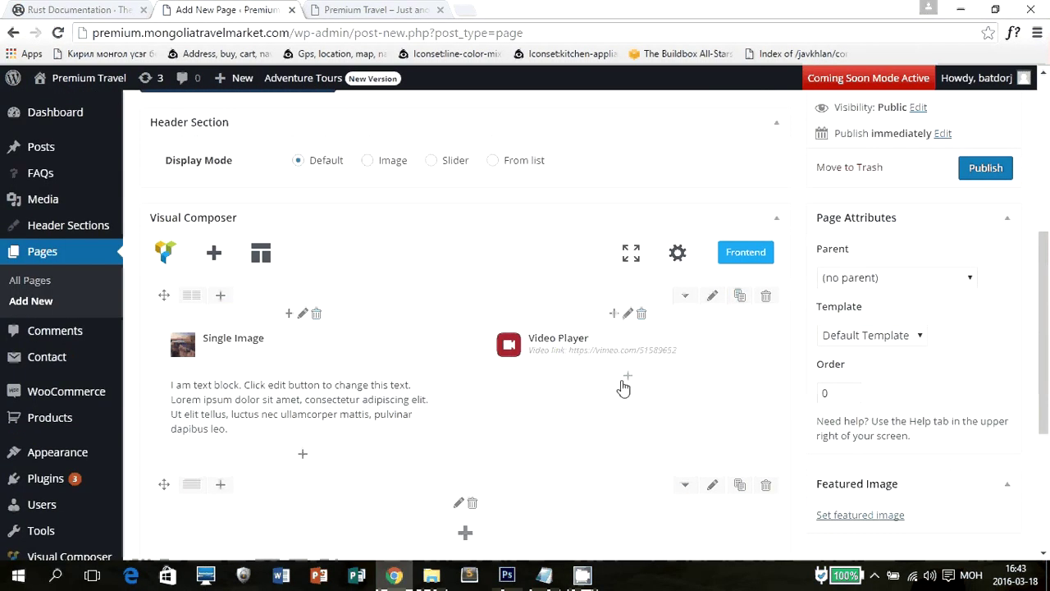
click(628, 378)
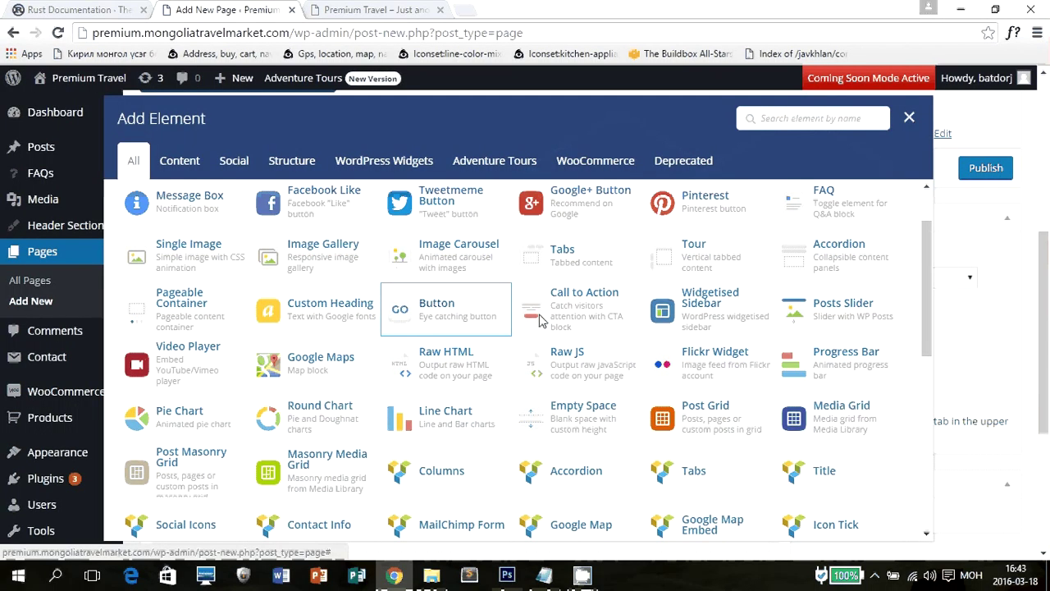
click(436, 308)
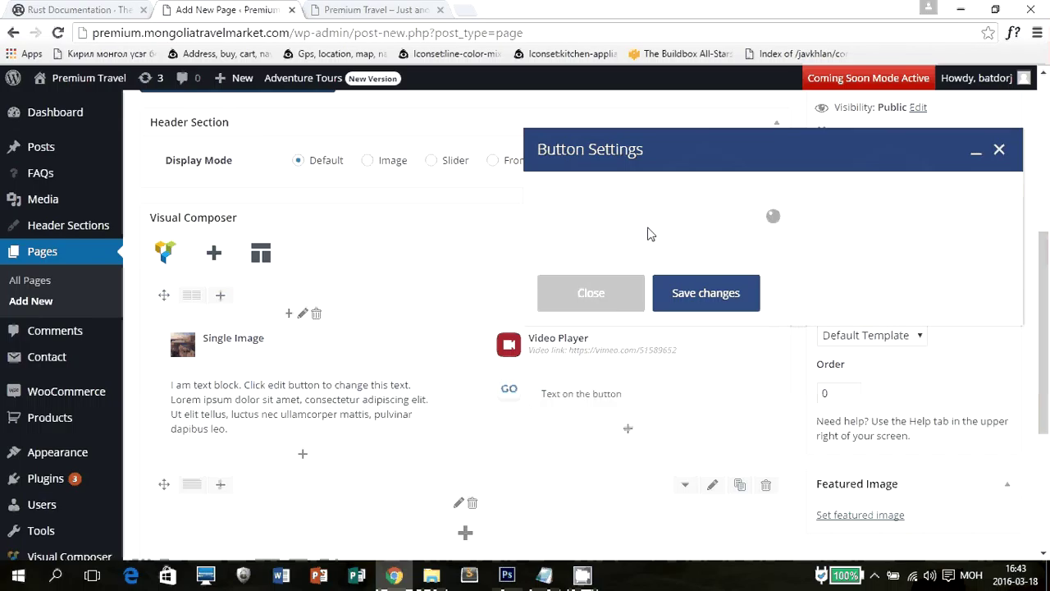
Replace the default button label with 'Read more'.
click(699, 257)
drag(699, 258, 582, 258)
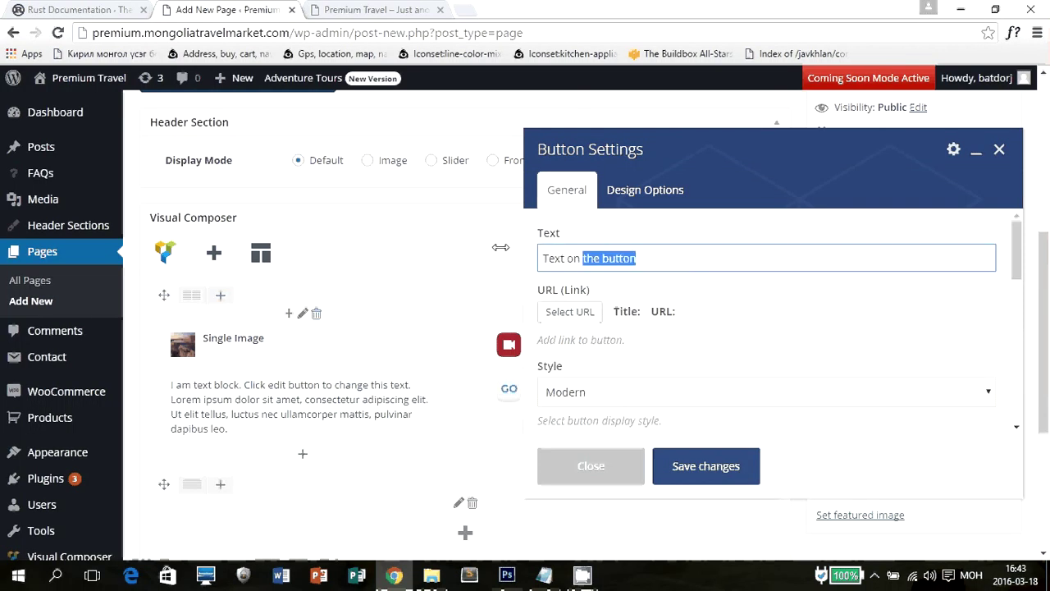
drag(500, 247, 496, 248)
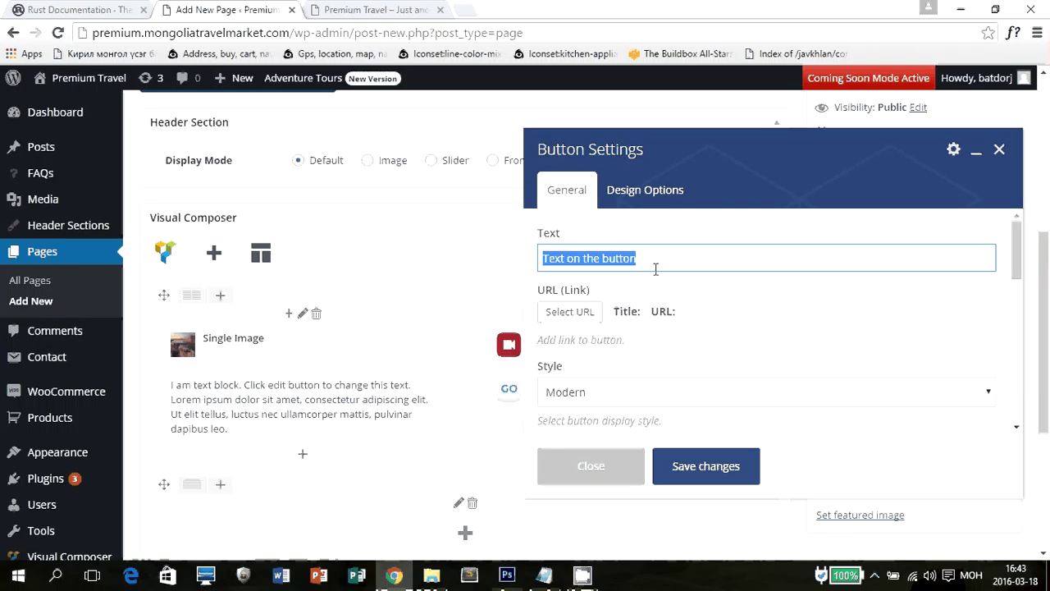
text(ж)
key(BackSpace)
key(alt+shift)
text(Rea)
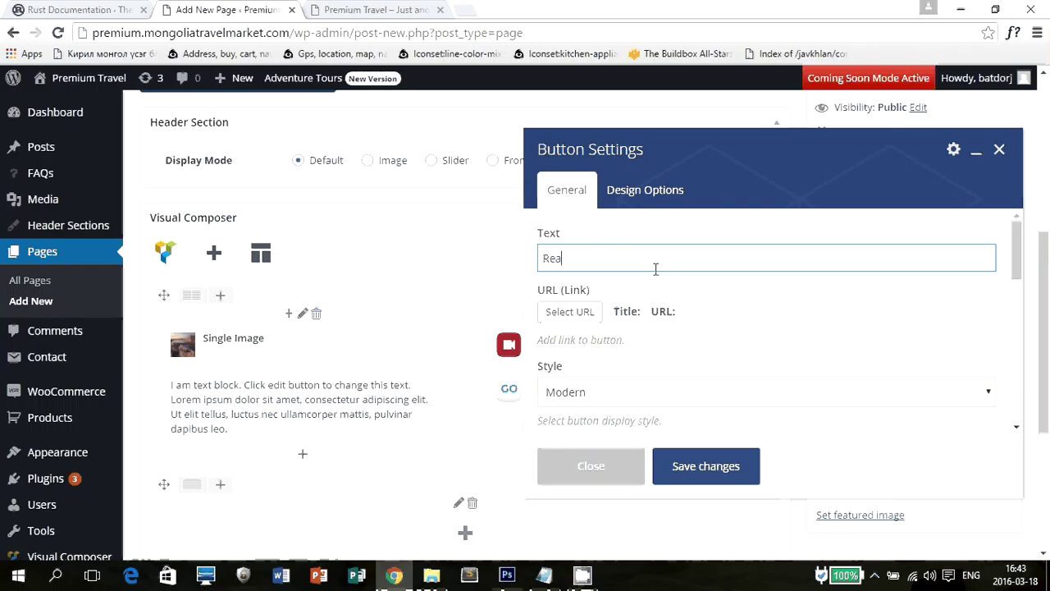
text(d more)
scroll(713, 276, down, 3)
scroll(717, 293, up, 3)
Enter '#' as the button's link address, then close the link settings without applying.
click(578, 313)
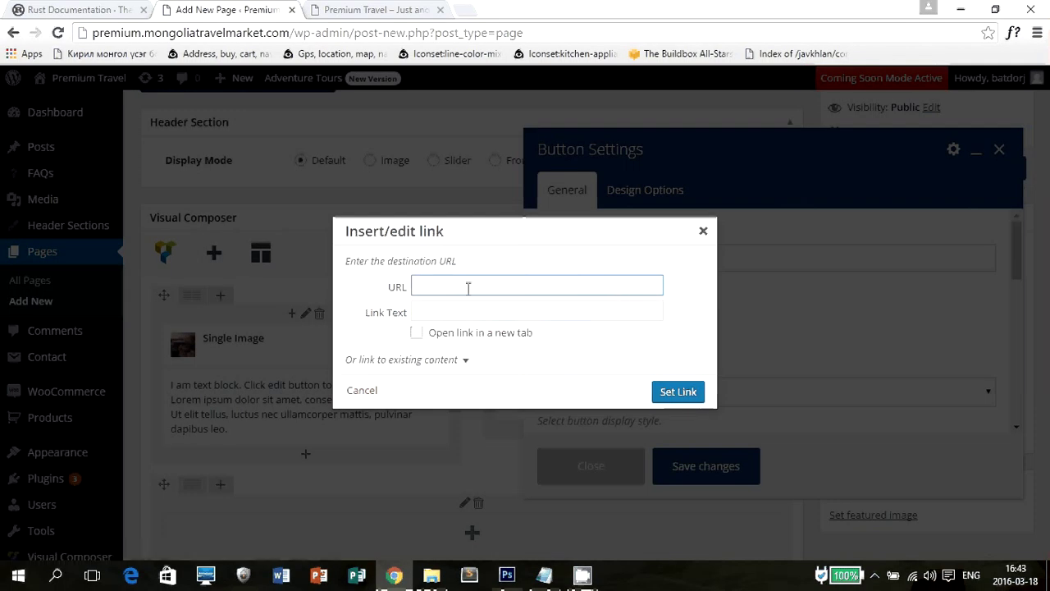
click(468, 288)
text(asd)
key(BackSpace)
key(BackSpace)
key(BackSpace)
text(№)
key(BackSpace)
key(alt+shift)
text(#)
key(Tab)
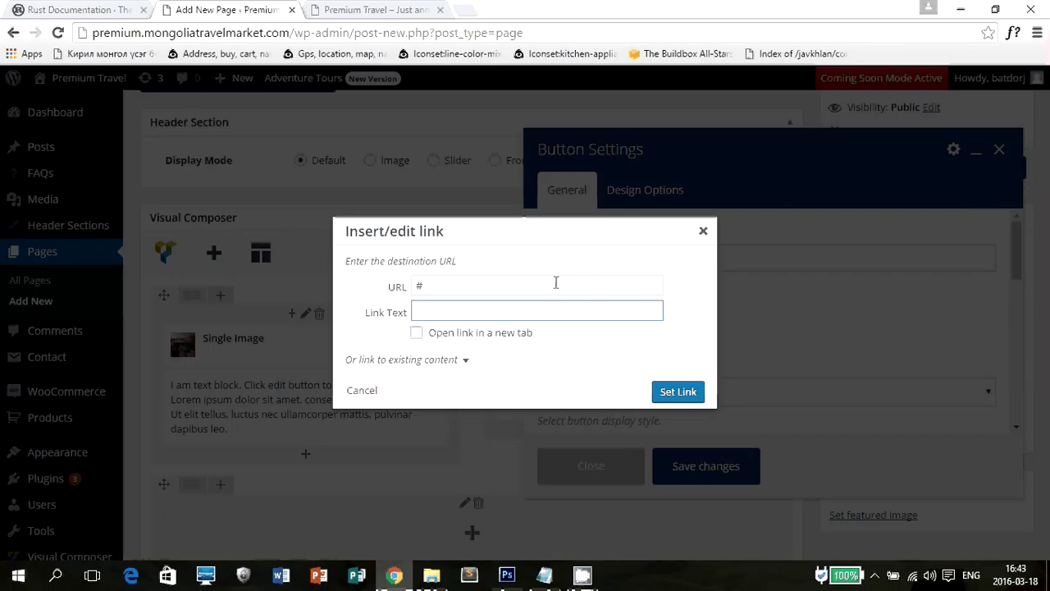
click(705, 232)
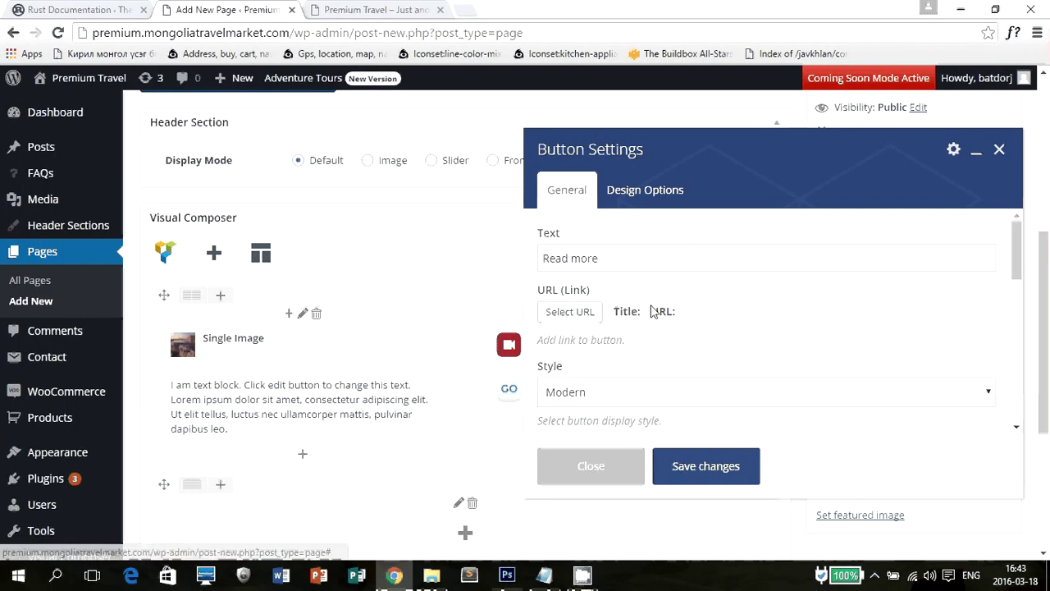
Save the Read more button's settings.
scroll(649, 349, down, 5)
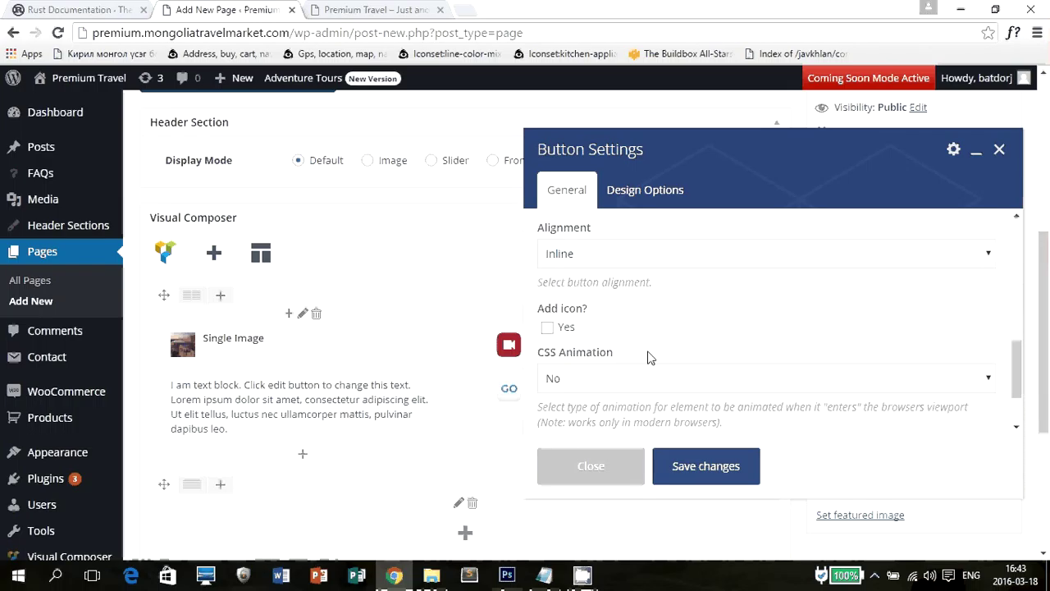
scroll(648, 357, up, 8)
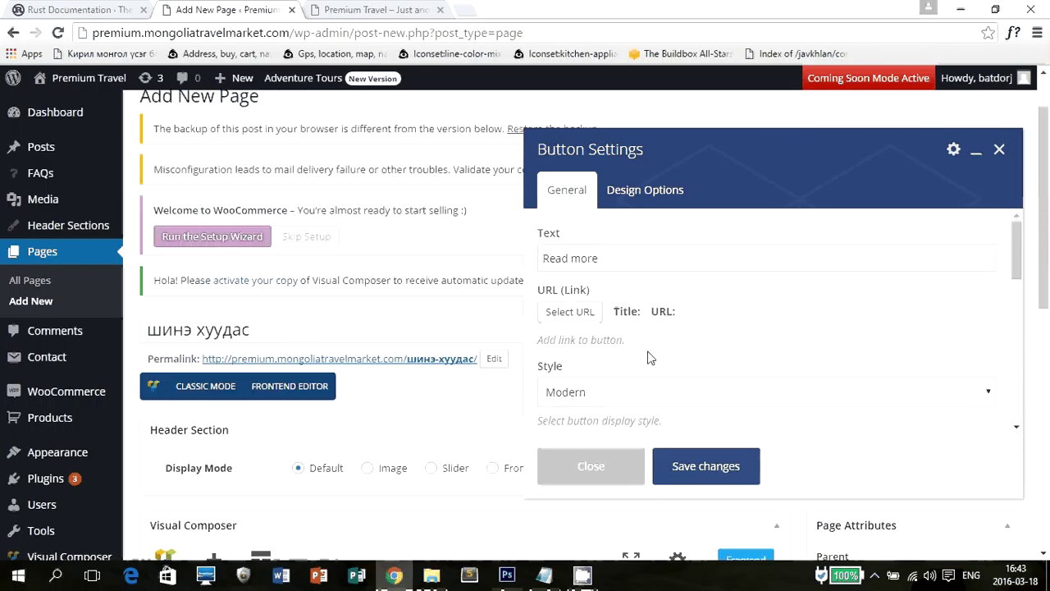
click(706, 465)
scroll(671, 402, down, 5)
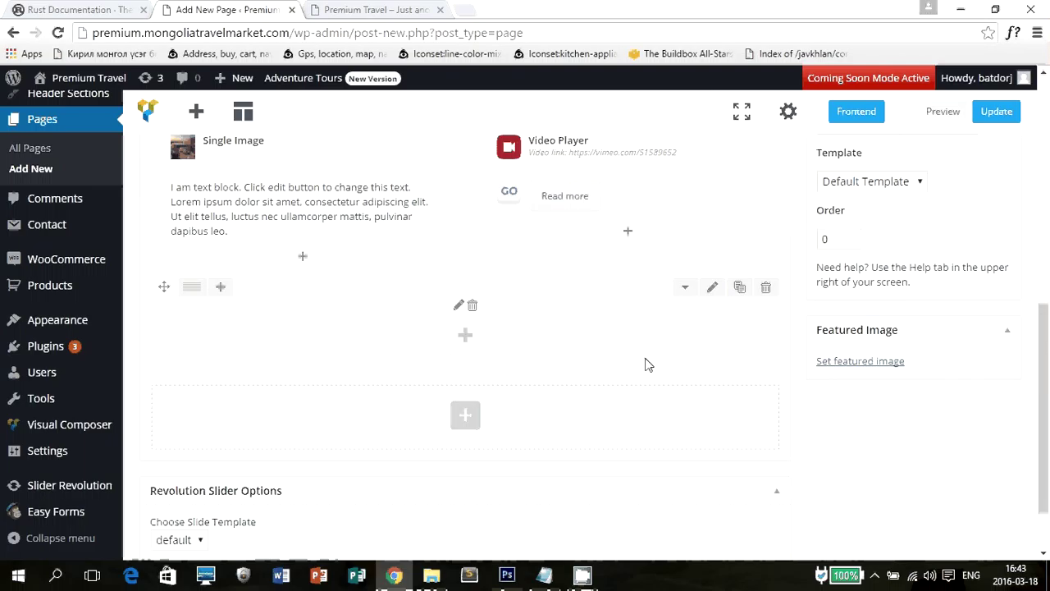
Place a Latest Posts element from Adventure Tours in the empty row.
click(466, 335)
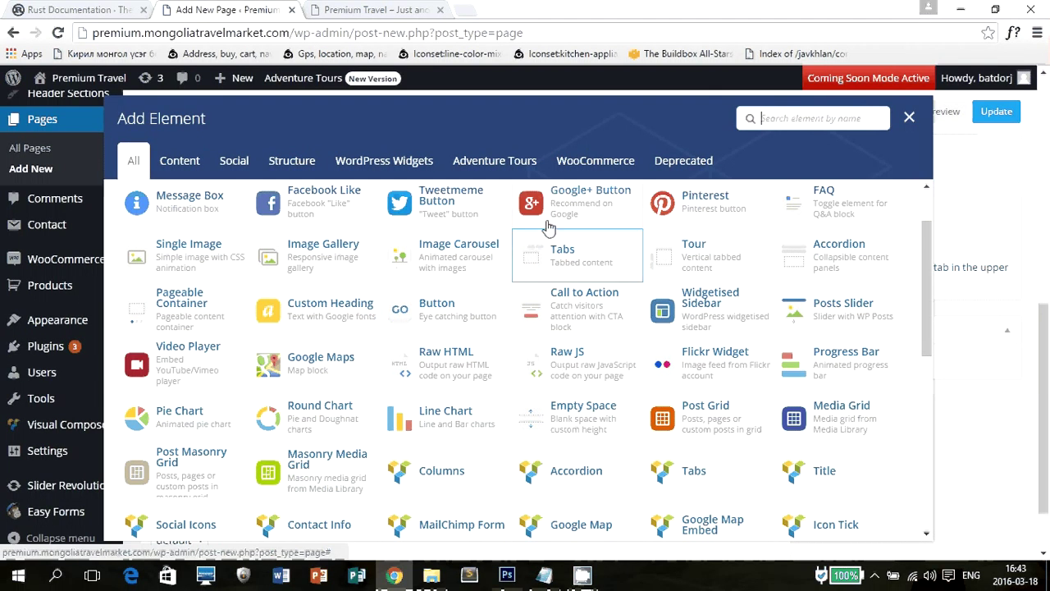
click(297, 160)
click(235, 162)
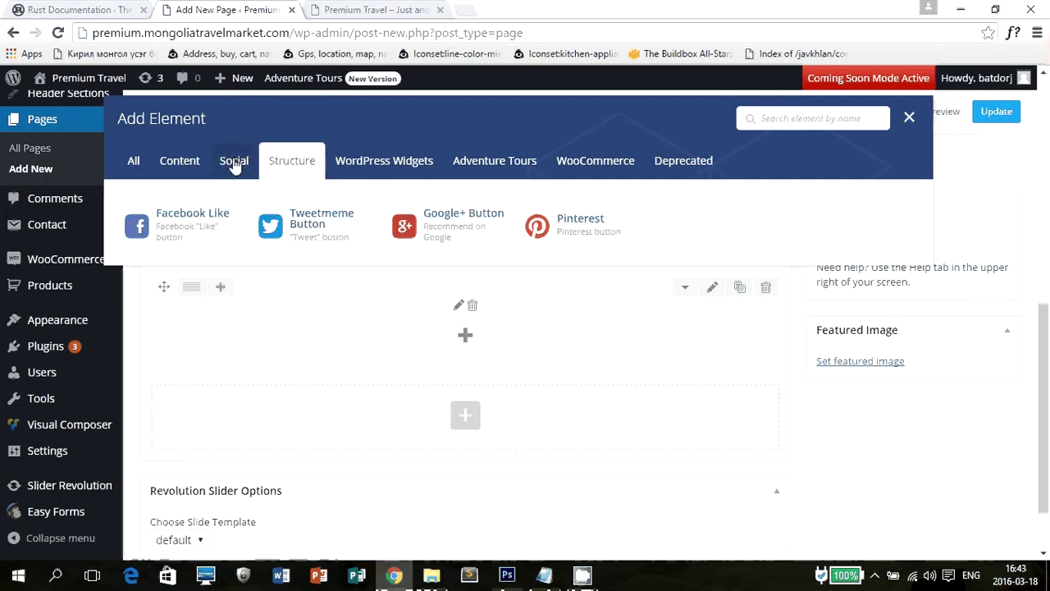
click(376, 166)
click(484, 166)
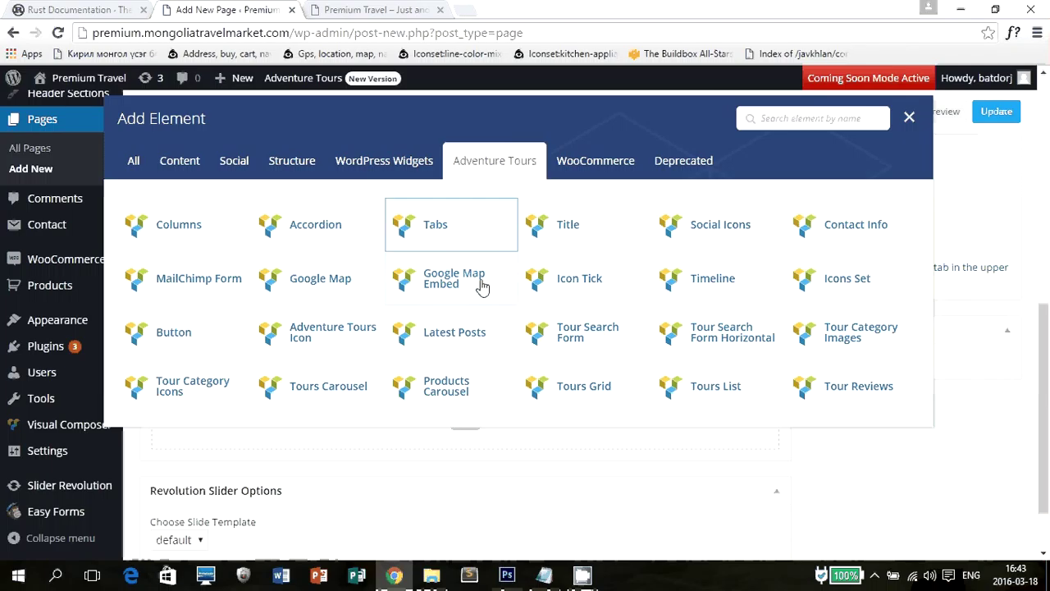
click(483, 339)
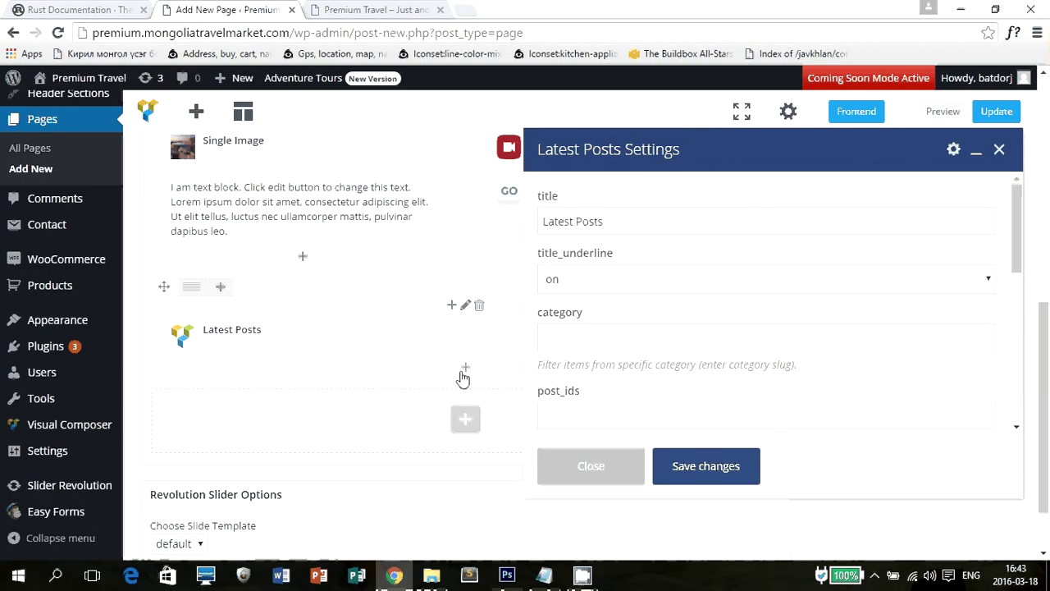
Add a new empty row below Latest Posts and close the element chooser.
click(466, 420)
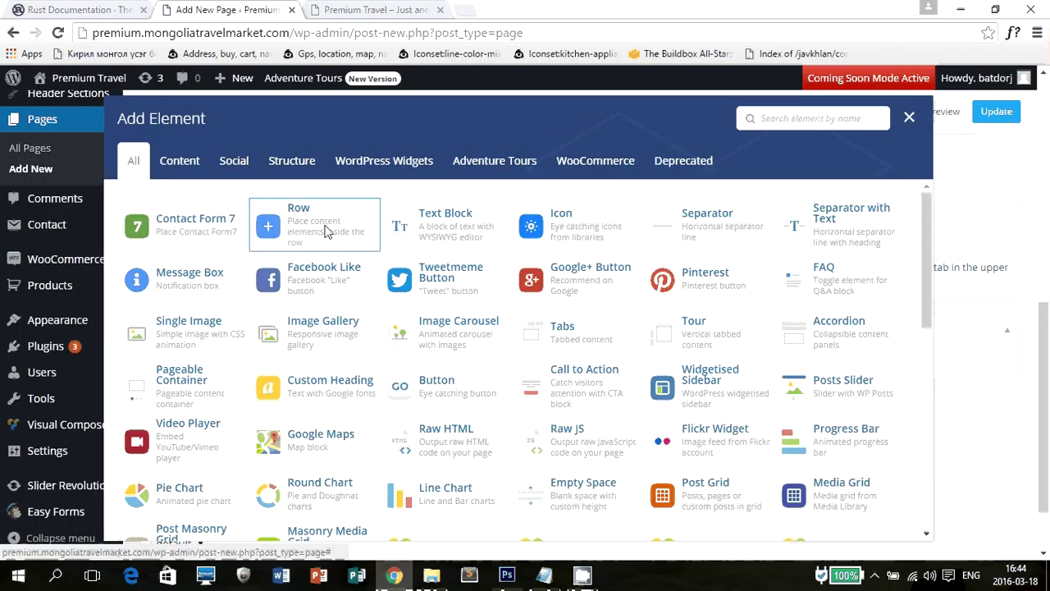
click(295, 233)
click(472, 449)
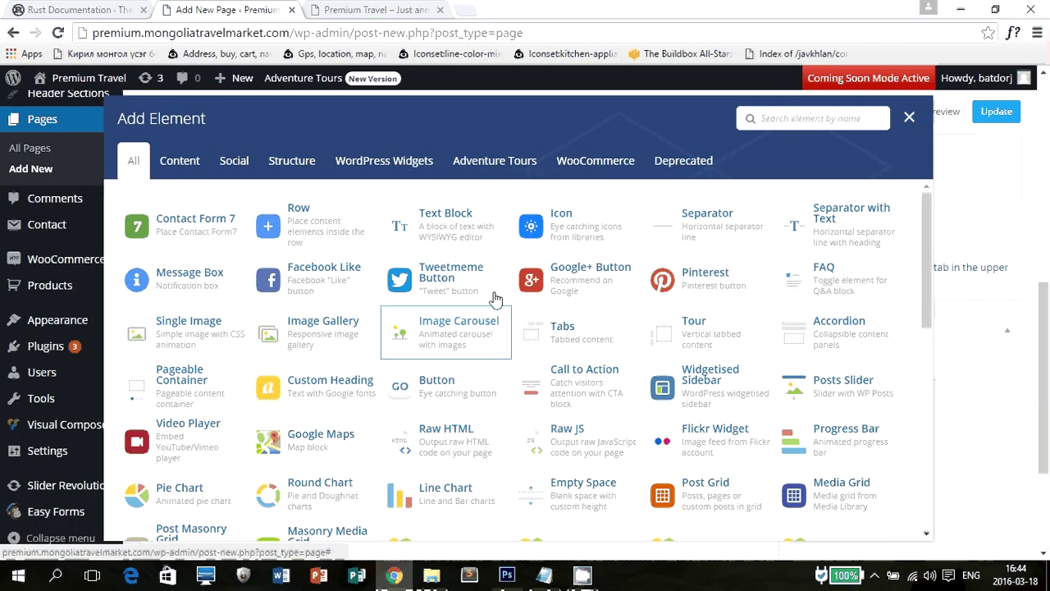
click(495, 161)
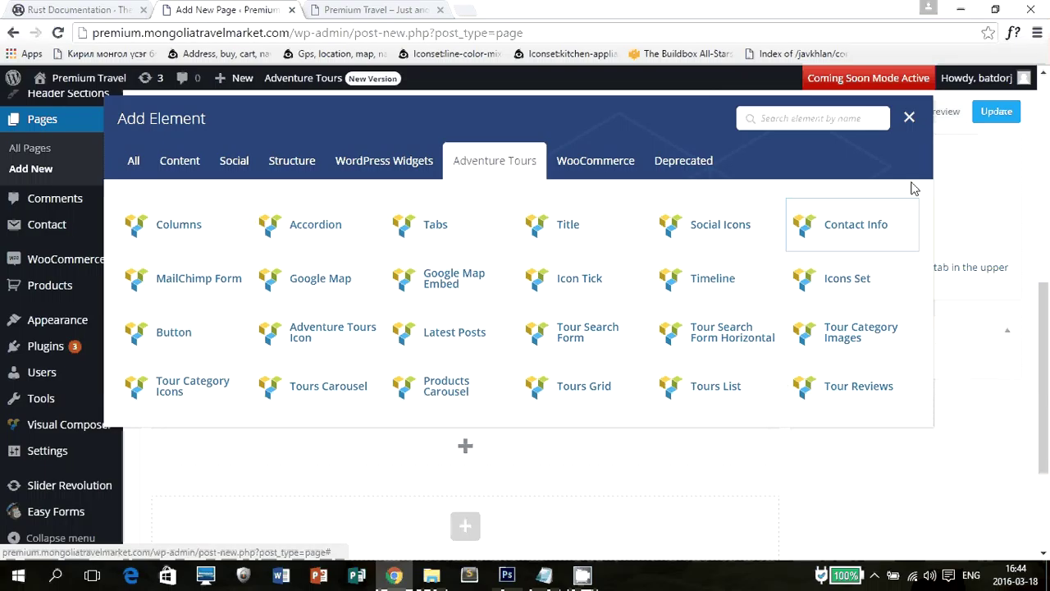
click(909, 117)
scroll(540, 384, down, 2)
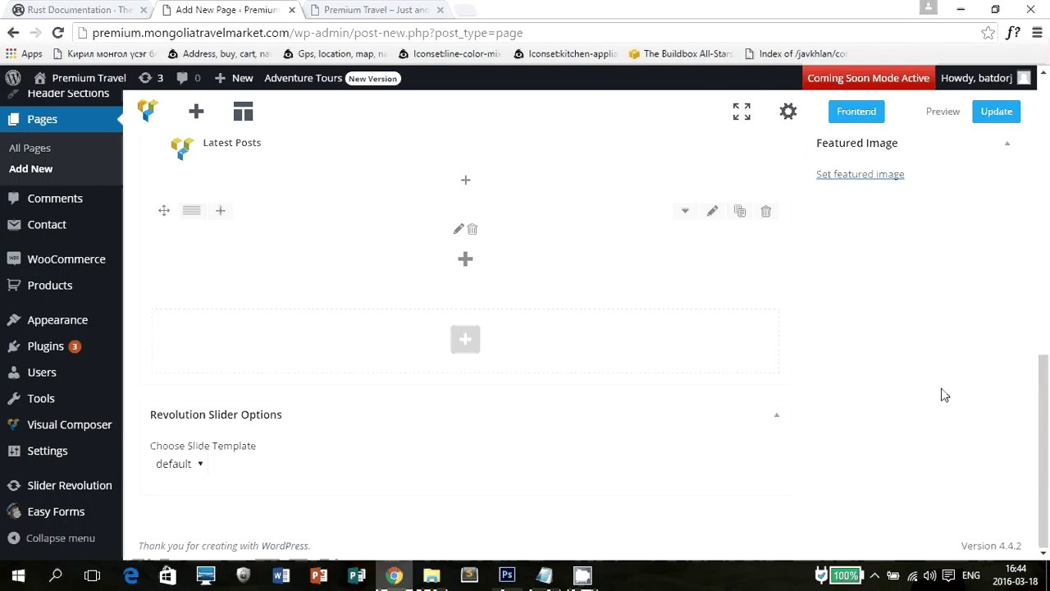
Set the Header Section display mode to Slider.
scroll(839, 382, up, 5)
scroll(839, 381, down, 3)
scroll(854, 379, up, 3)
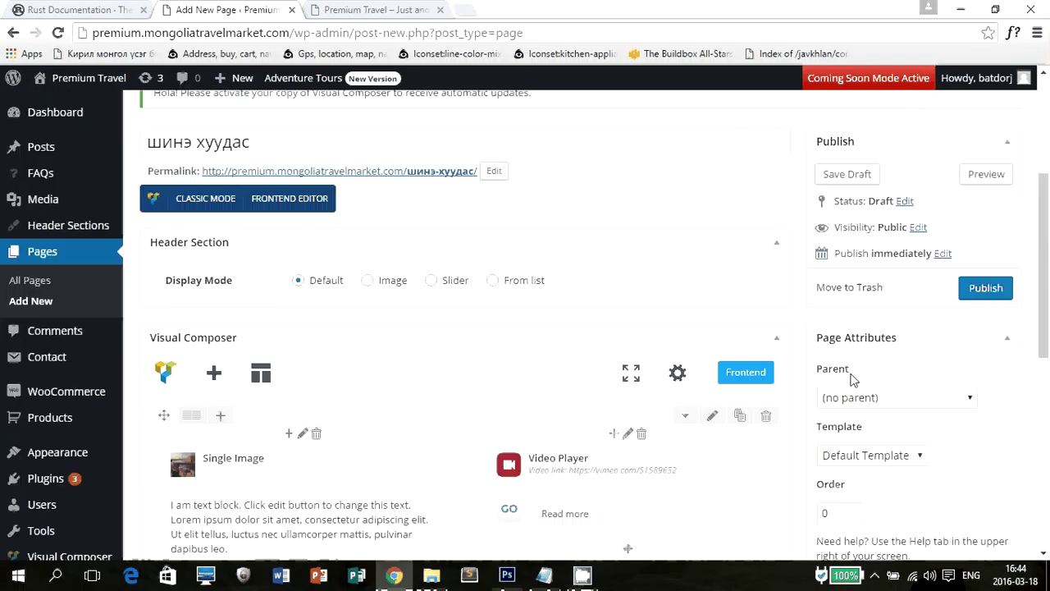
scroll(855, 370, up, 3)
scroll(867, 276, down, 6)
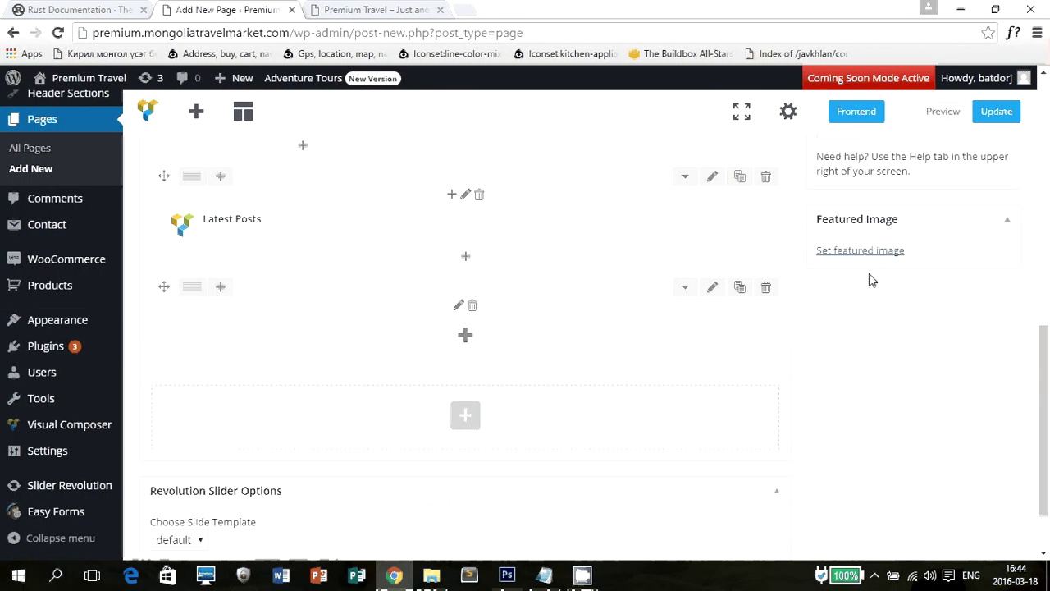
scroll(858, 344, up, 4)
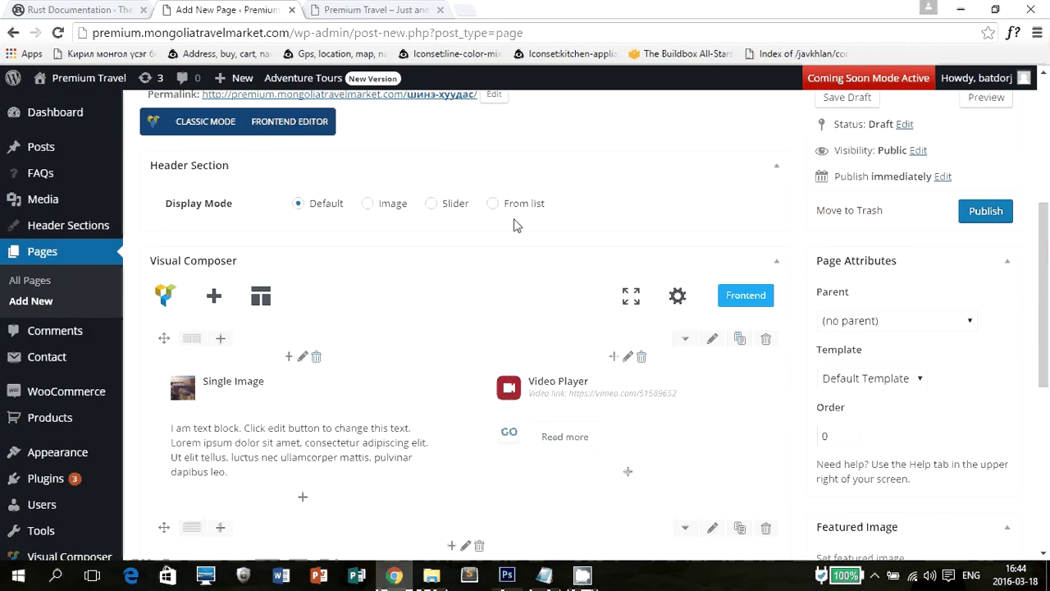
click(368, 205)
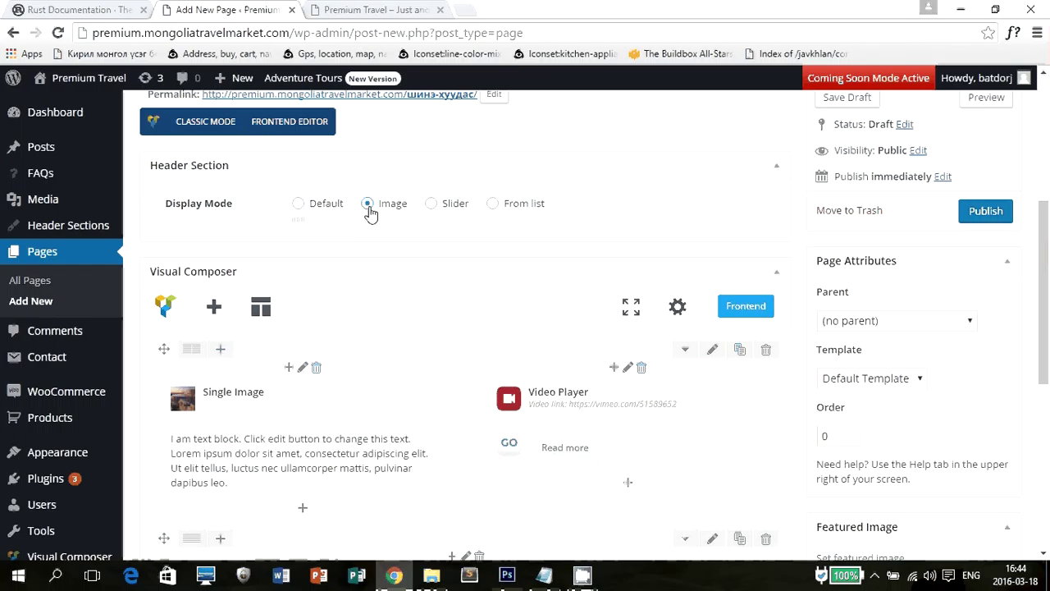
click(432, 205)
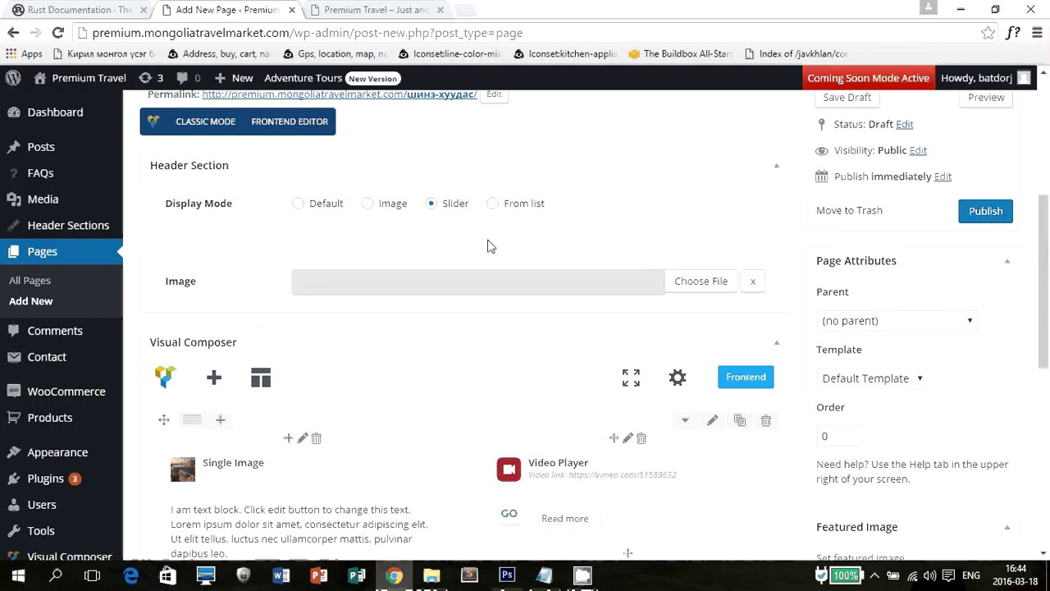
Choose Home Page Slider as the header slider and publish the page.
scroll(80, 289, down, 2)
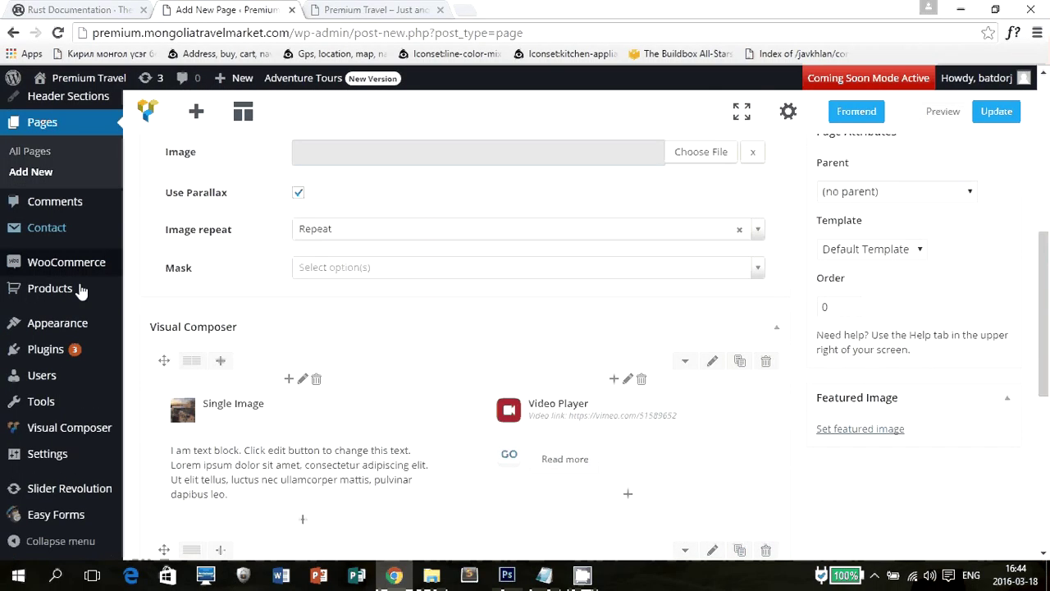
scroll(80, 289, down, 3)
mouse_move(65, 484)
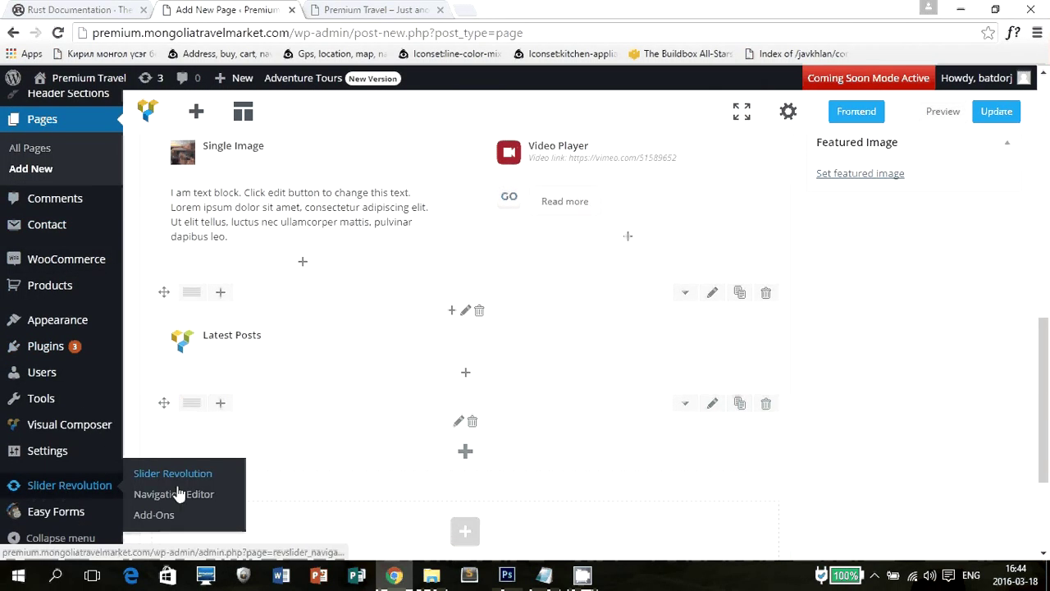
scroll(329, 345, up, 4)
click(394, 283)
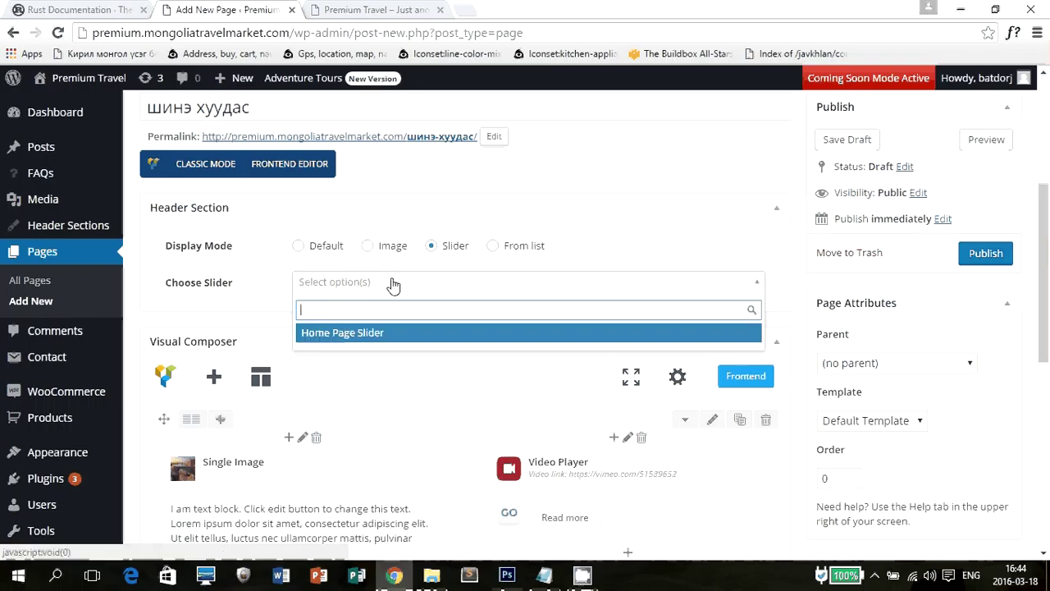
click(347, 333)
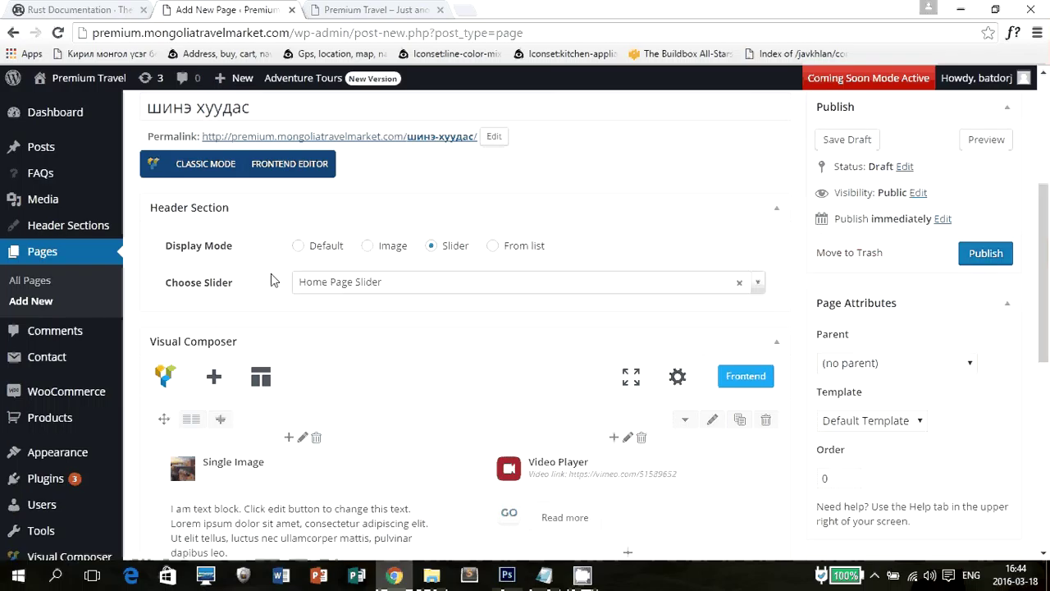
click(985, 254)
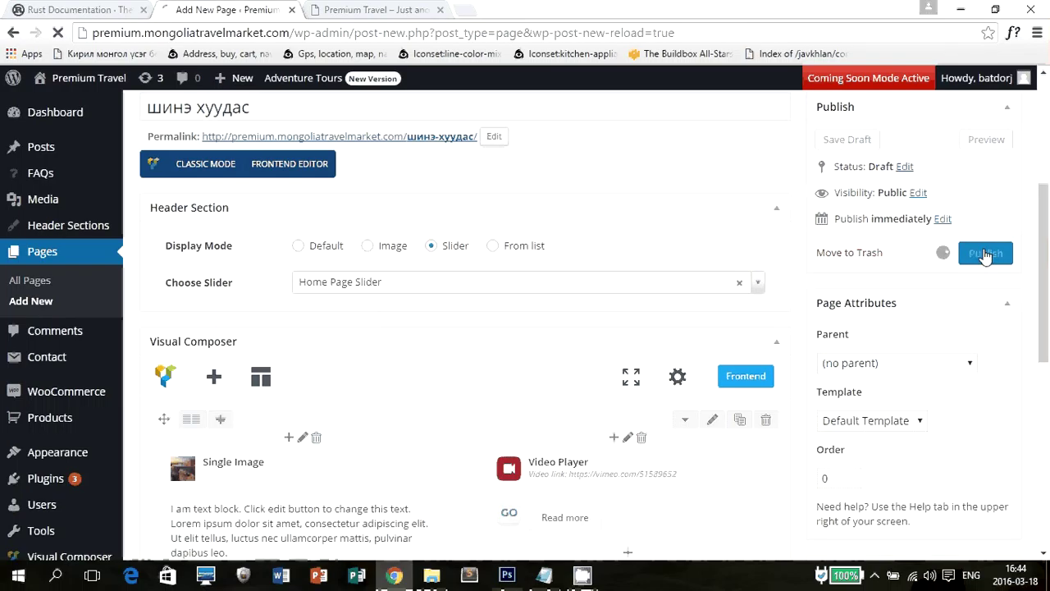
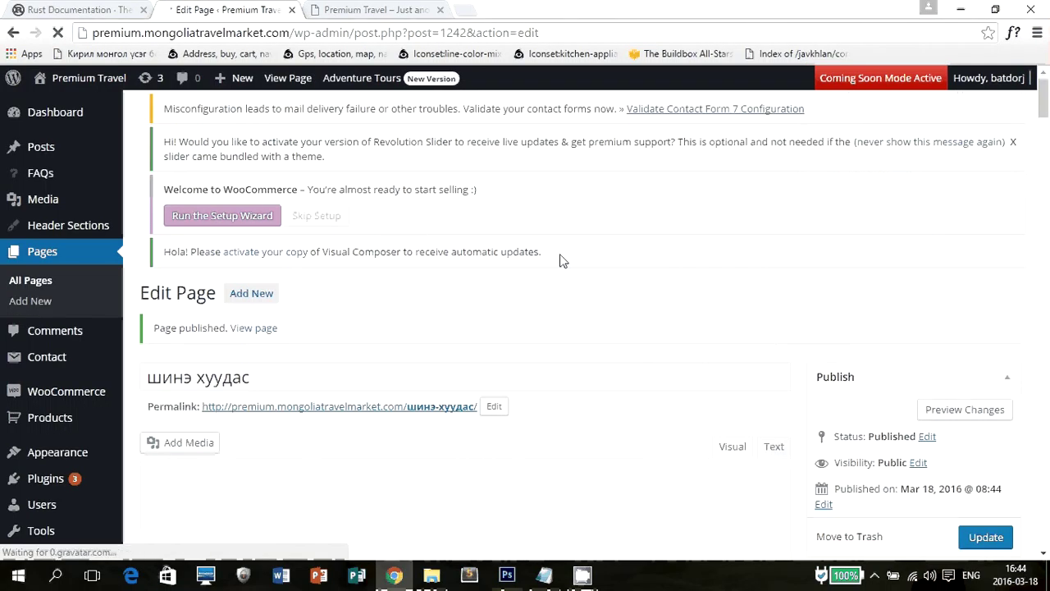
Open the published шинэ хуудас page live in a new tab from the 'Page published' notice.
scroll(602, 242, down, 5)
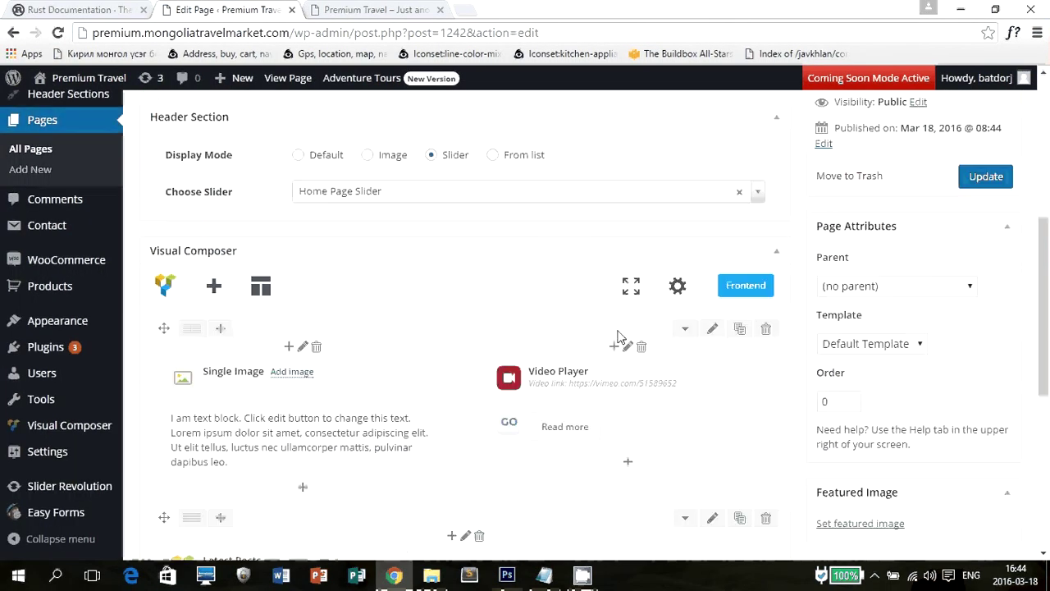
scroll(616, 339, up, 5)
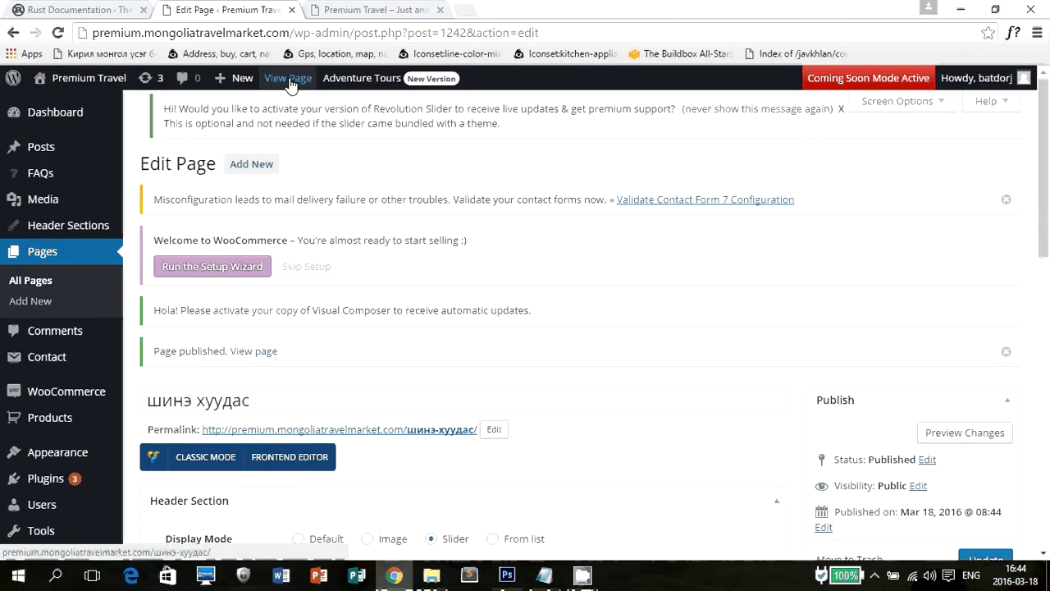
click(260, 353)
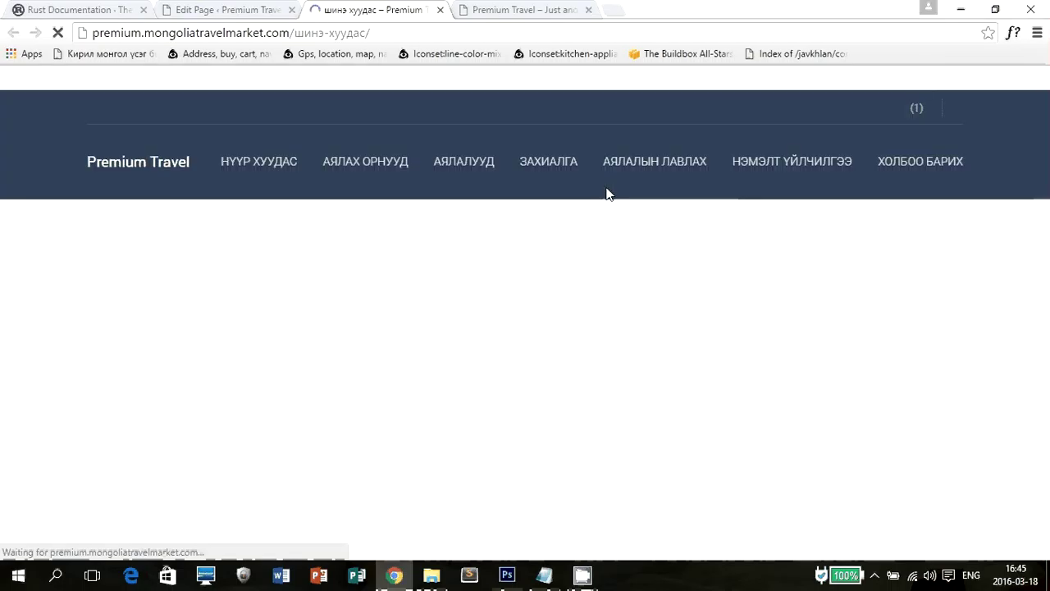
mouse_move(595, 197)
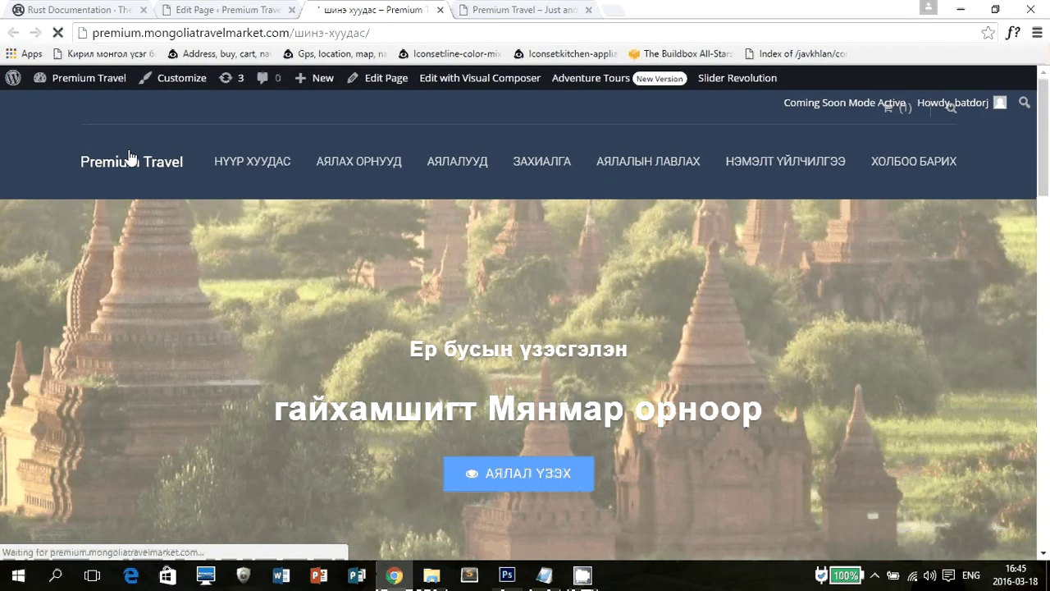
scroll(129, 157, down, 4)
scroll(195, 199, down, 2)
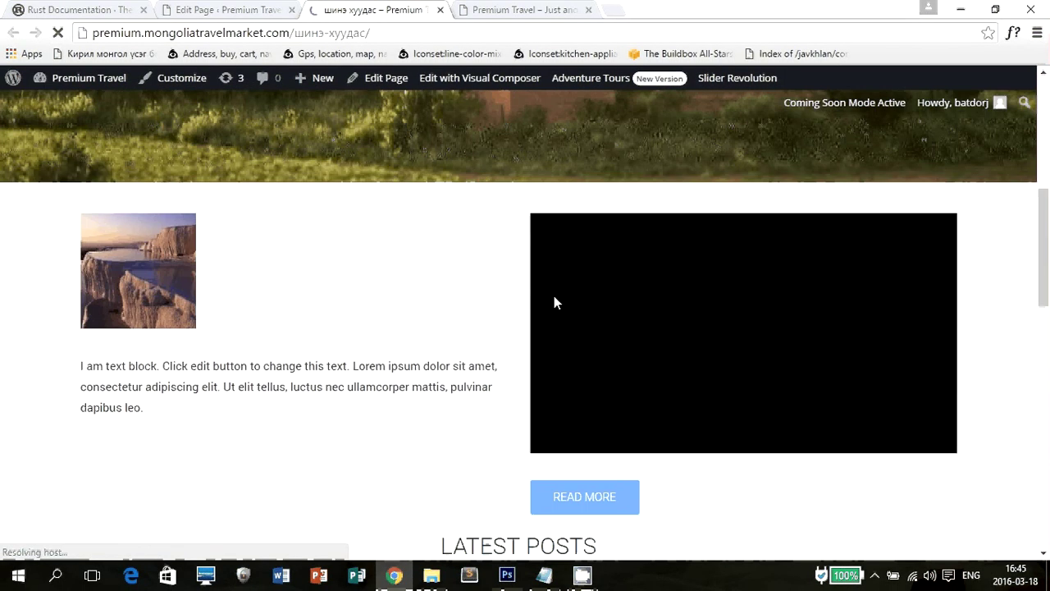
scroll(725, 332, down, 3)
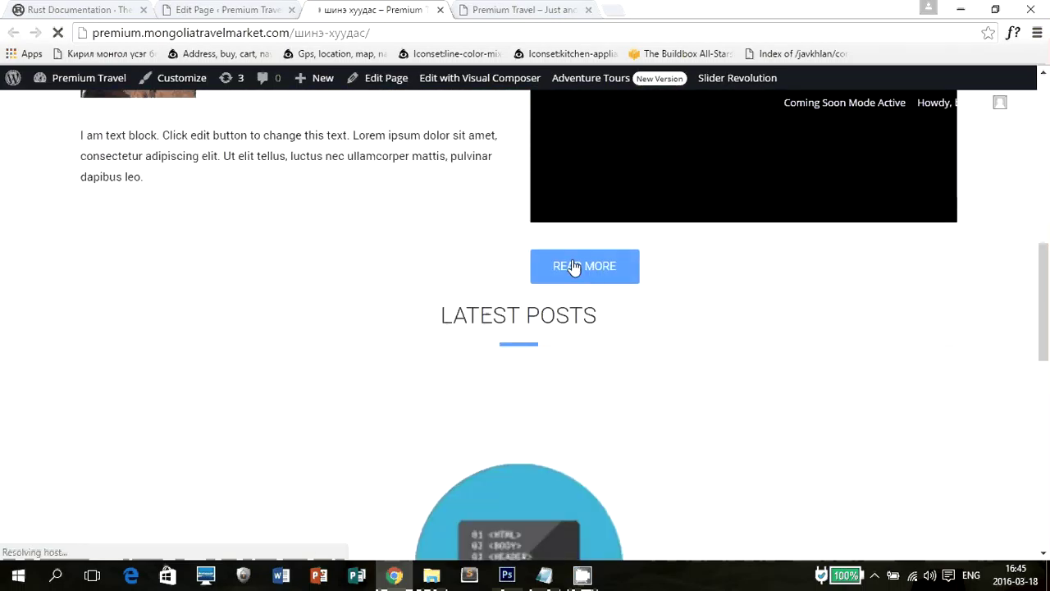
scroll(451, 304, down, 4)
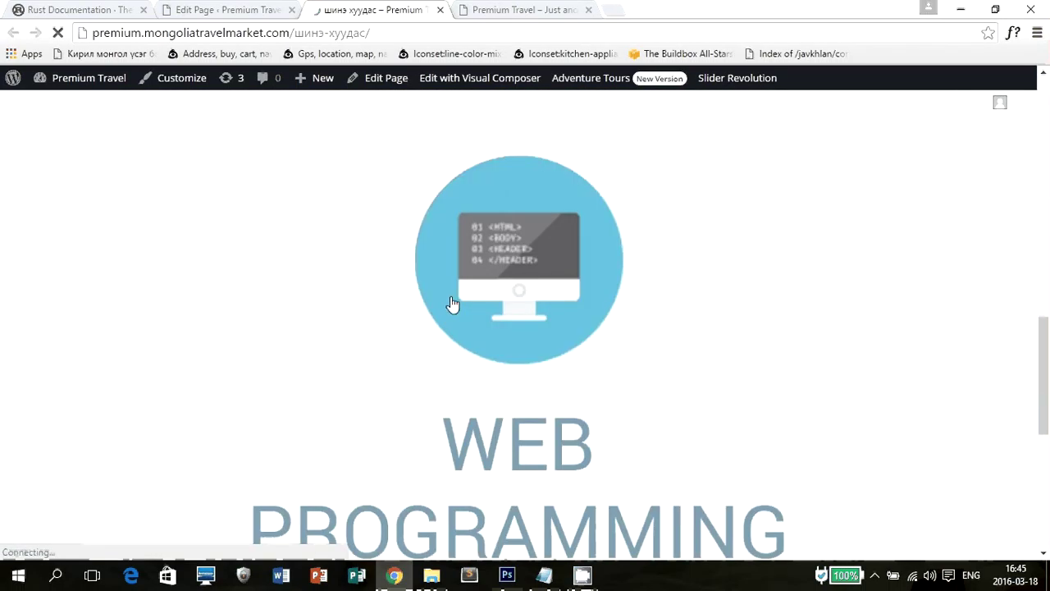
scroll(452, 304, down, 4)
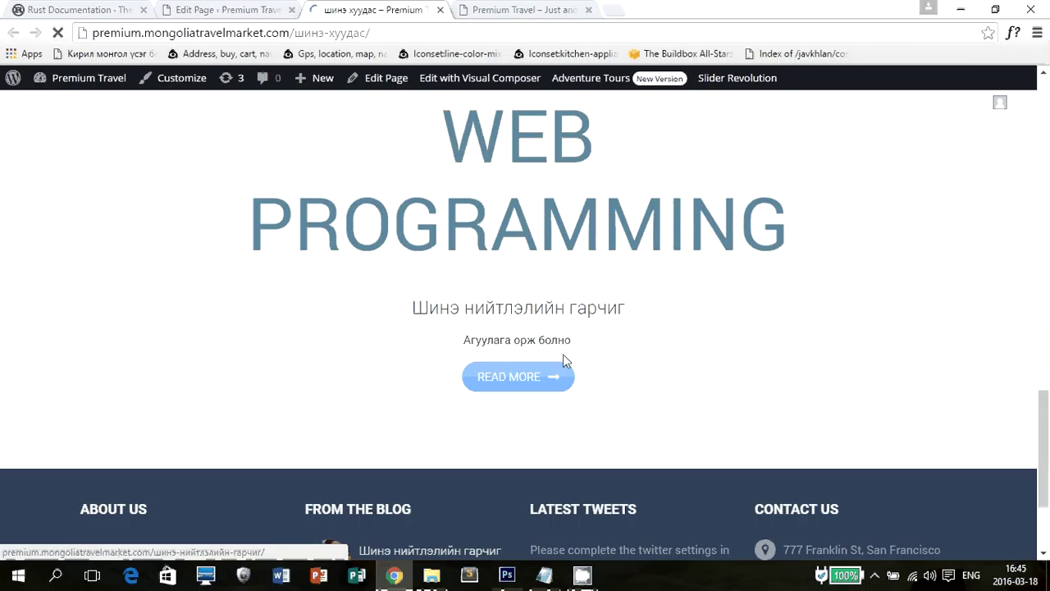
scroll(407, 354, up, 6)
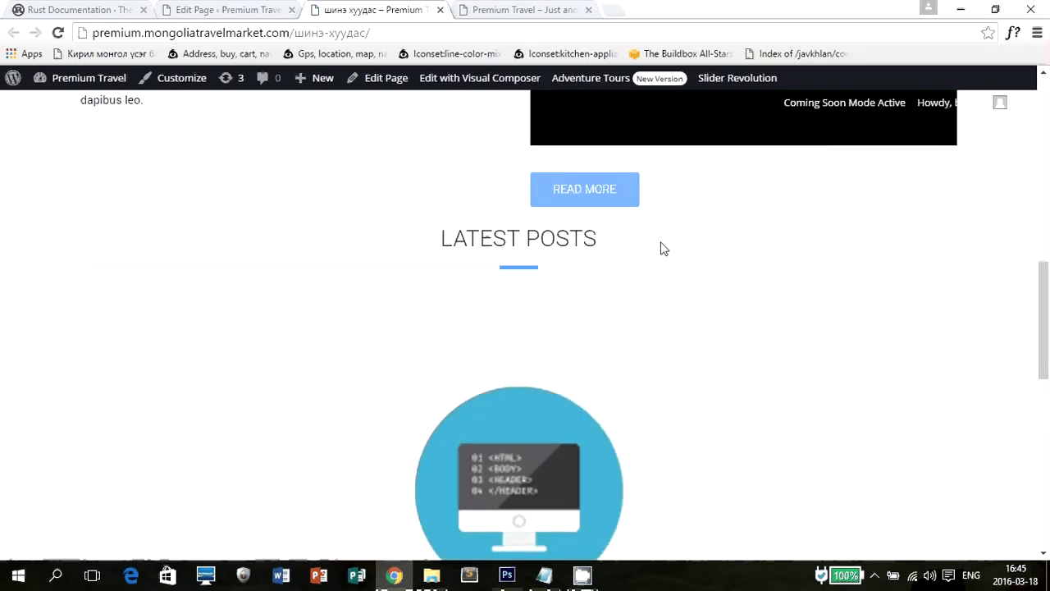
scroll(638, 272, up, 1)
scroll(631, 290, down, 6)
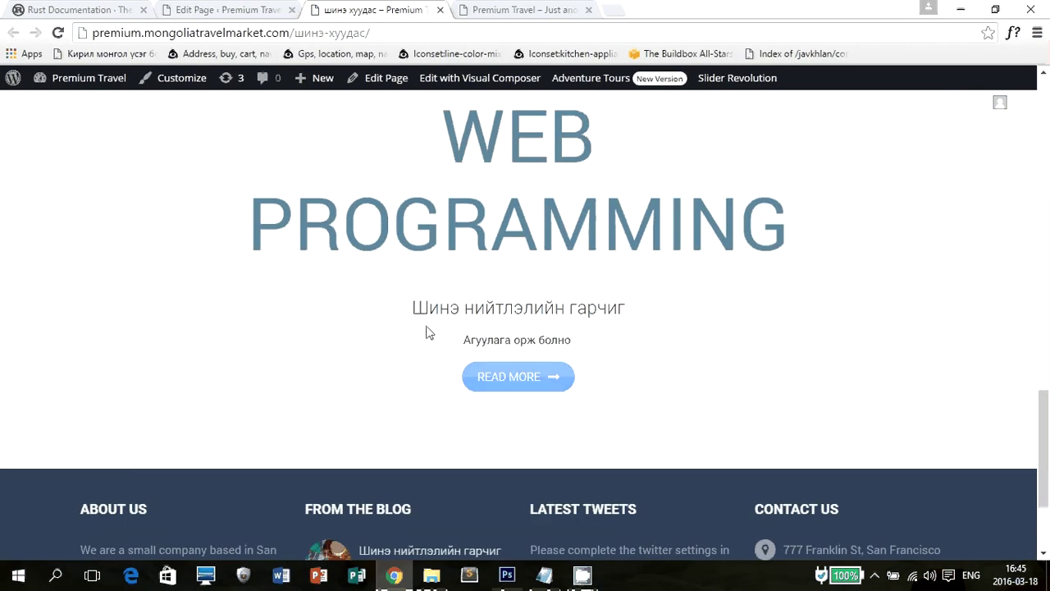
scroll(615, 363, down, 1)
scroll(678, 357, up, 12)
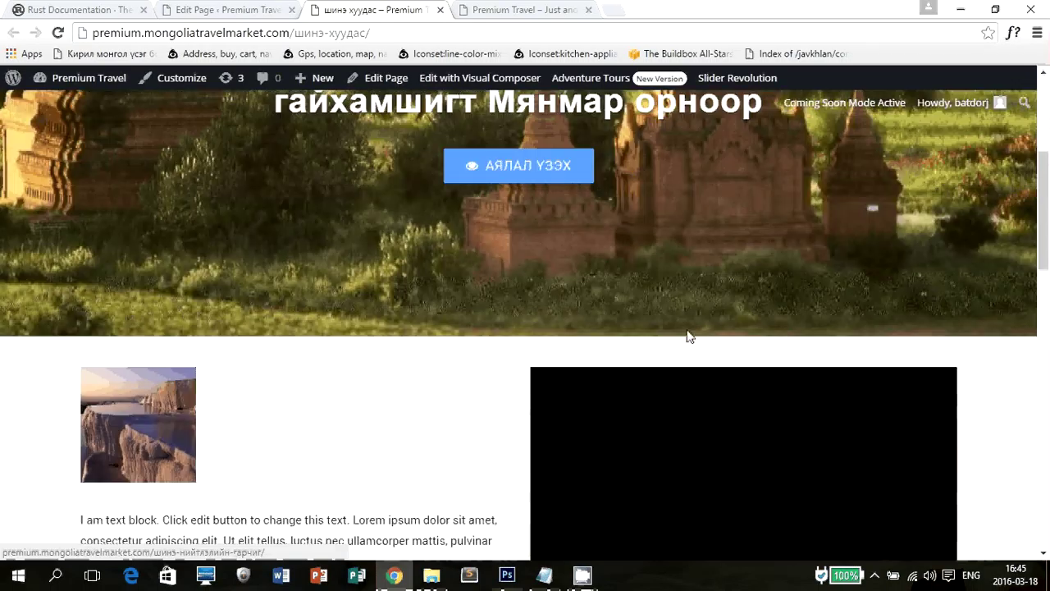
scroll(688, 338, down, 2)
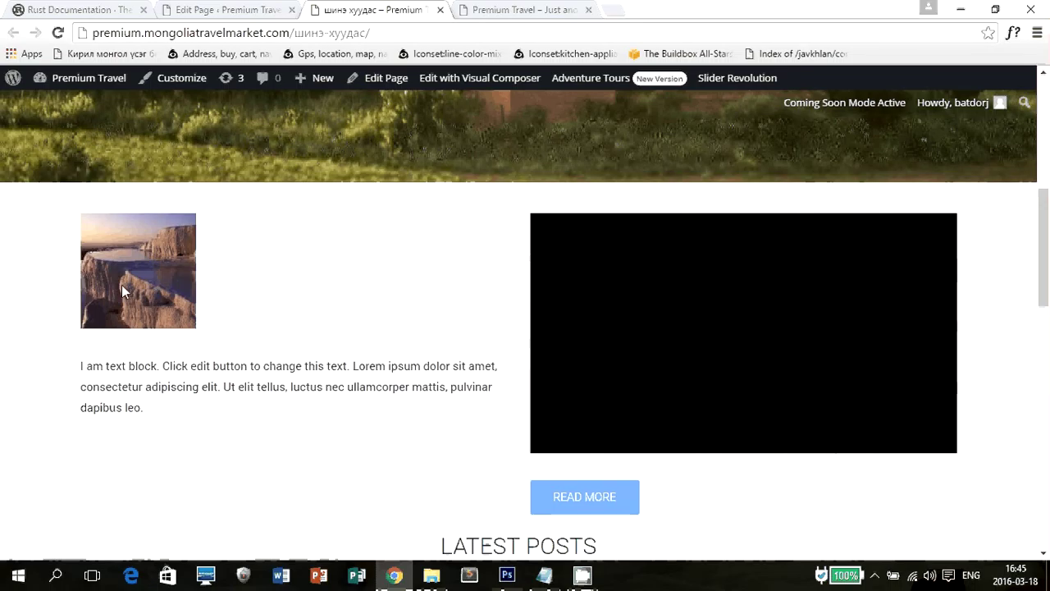
click(197, 8)
key(ctrl+Tab)
In the page editor, open the Single Image element's settings and drag the element below the text block.
click(265, 8)
scroll(391, 326, down, 10)
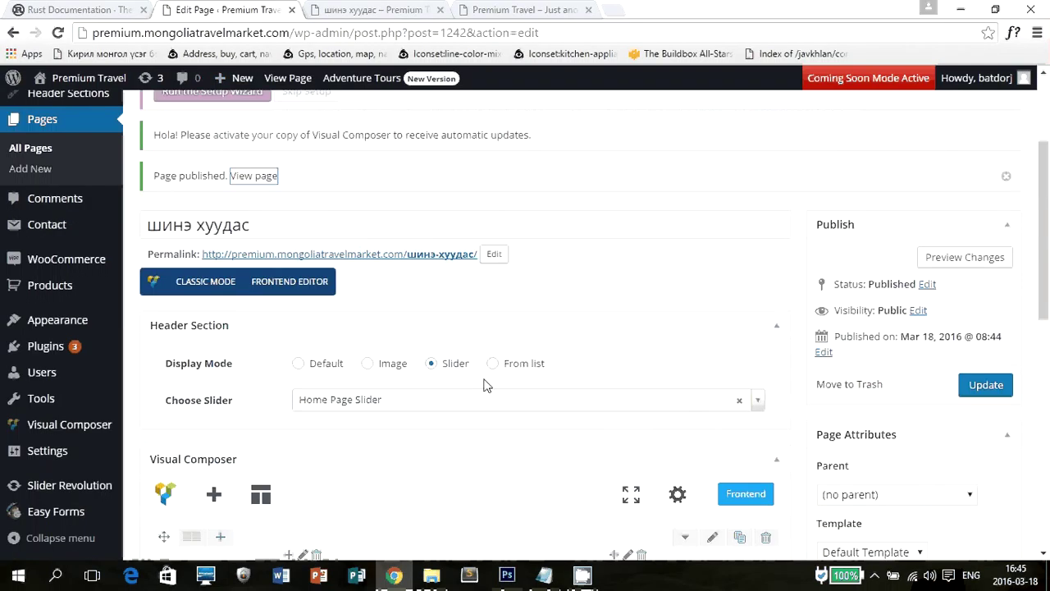
mouse_move(206, 168)
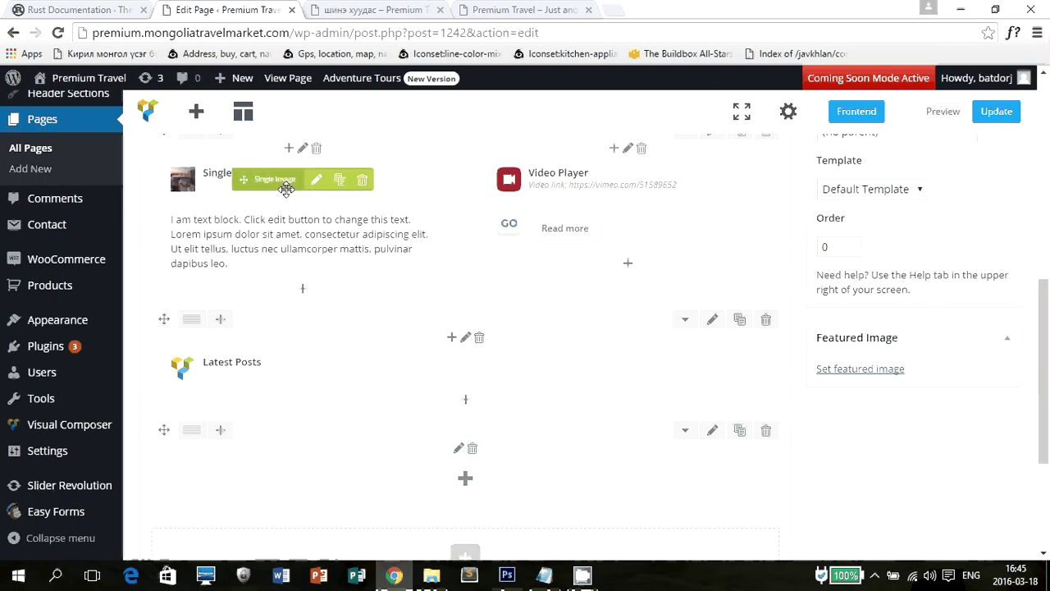
click(314, 181)
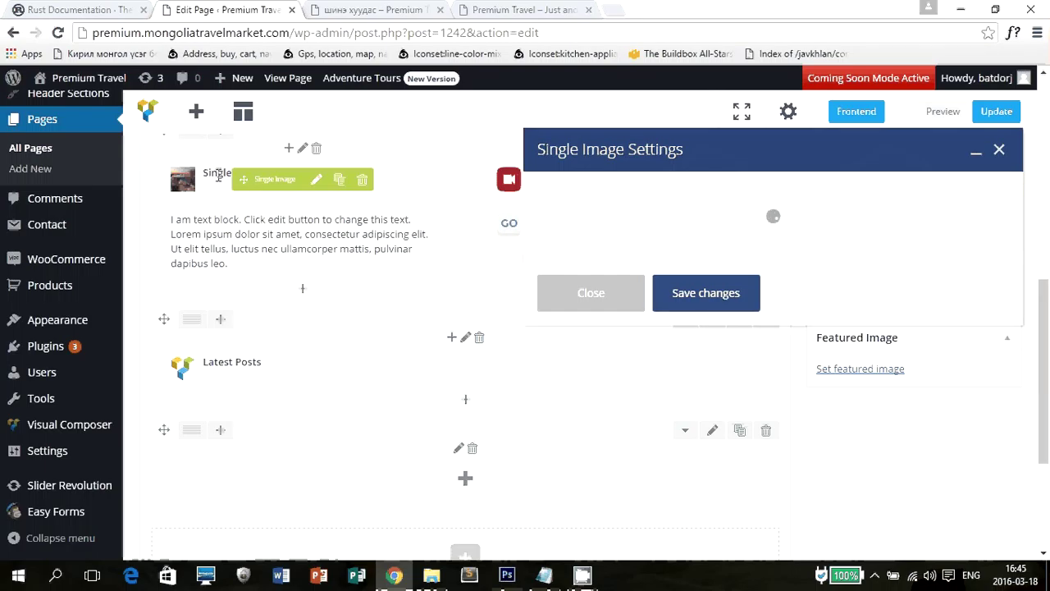
mouse_move(320, 182)
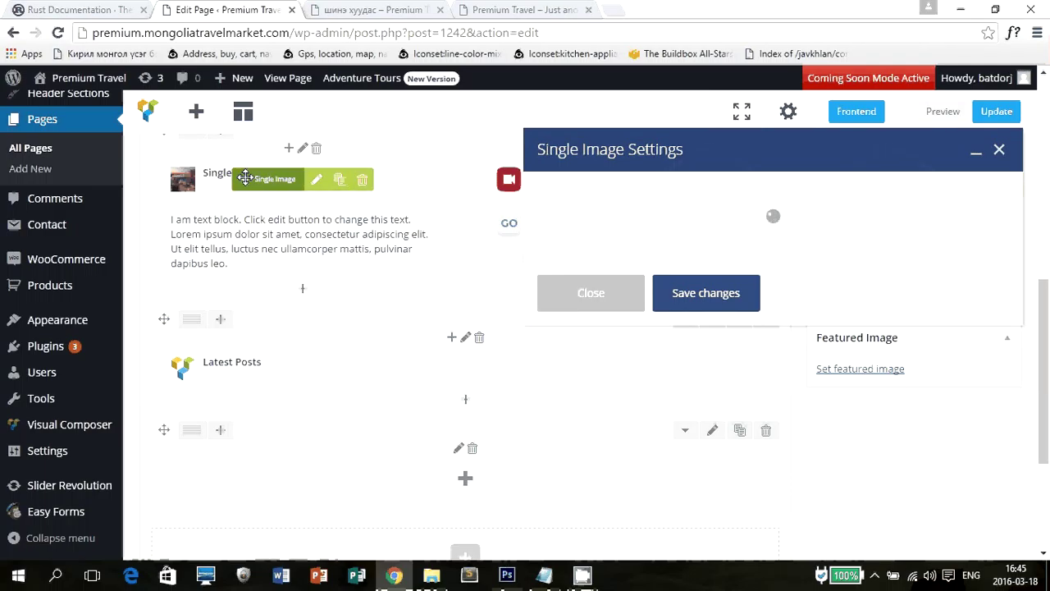
mouse_move(244, 178)
mouse_down()
mouse_move(244, 260)
mouse_move(243, 163)
mouse_up()
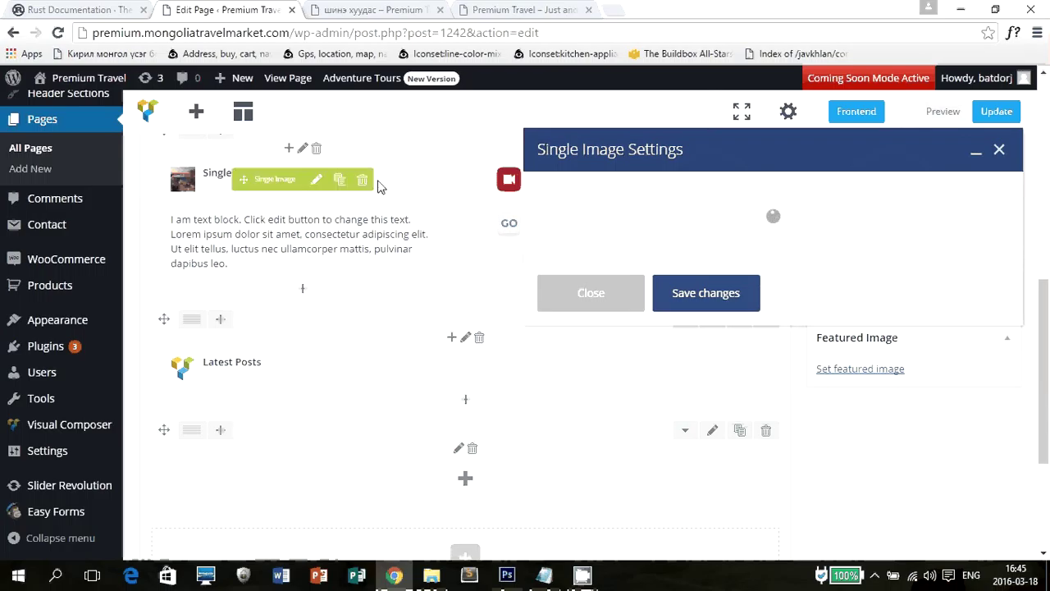
Glance at the live шинэ хуудас page, then view the live Premium Travel home page.
click(384, 9)
click(156, 10)
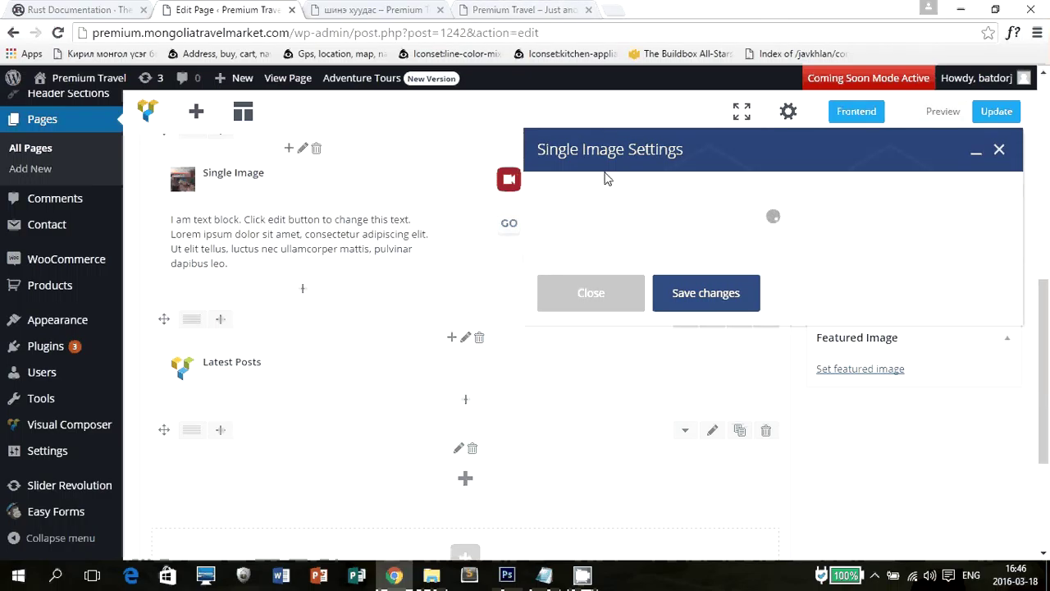
click(507, 9)
Scroll to the top of the live home page and return to the Visual Composer page editor.
scroll(416, 201, up, 10)
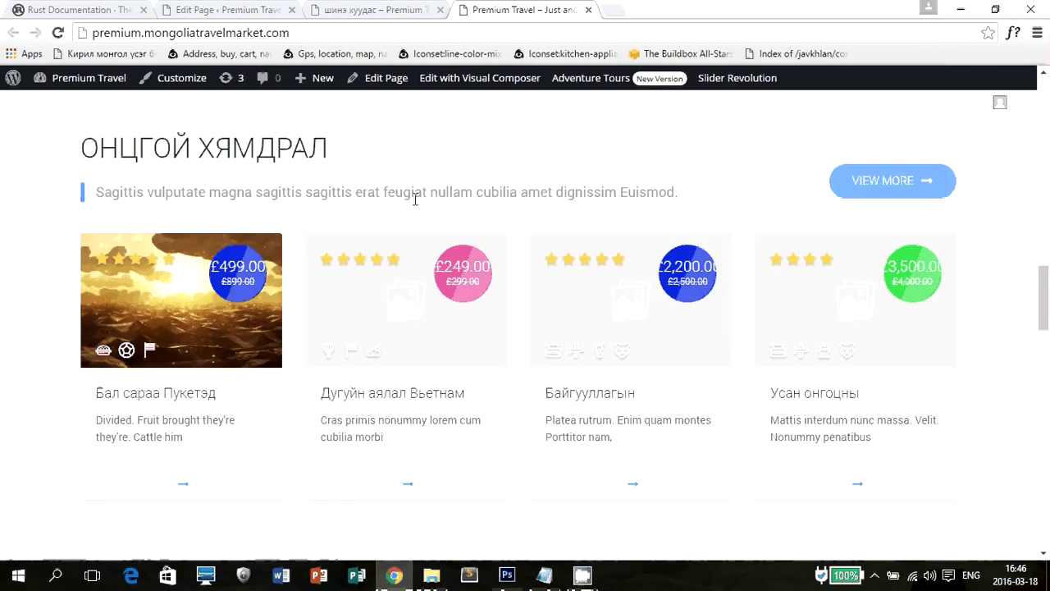
scroll(414, 197, up, 5)
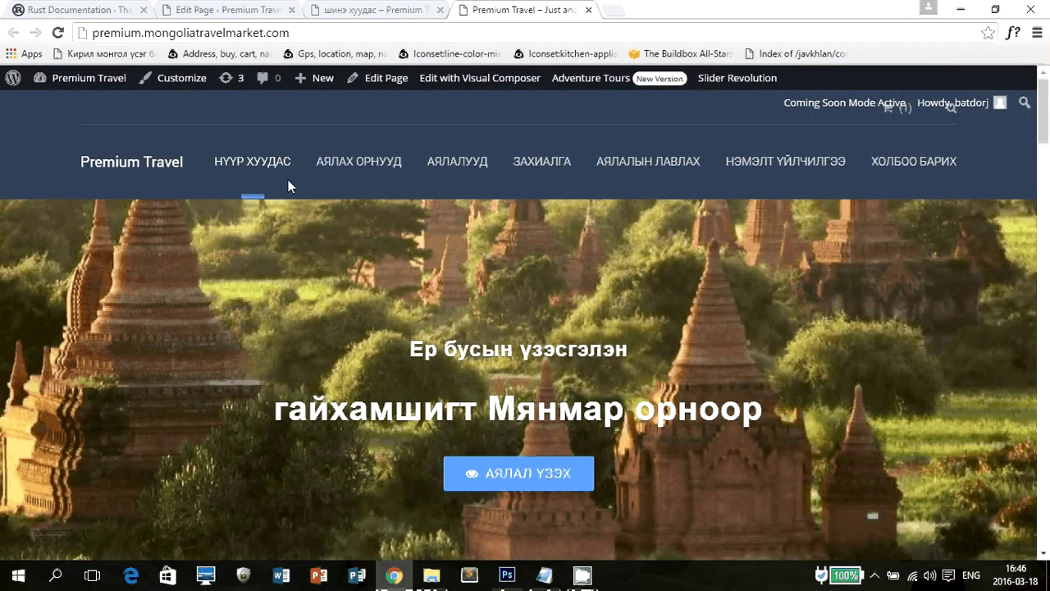
click(239, 9)
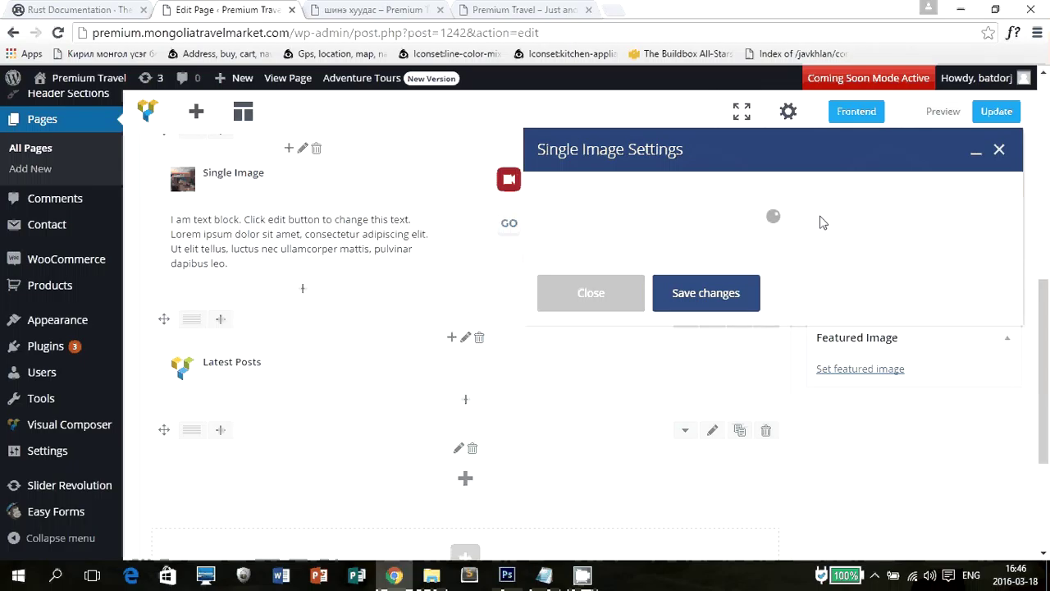
Close and reopen the Single Image settings dialog so its options load.
click(621, 300)
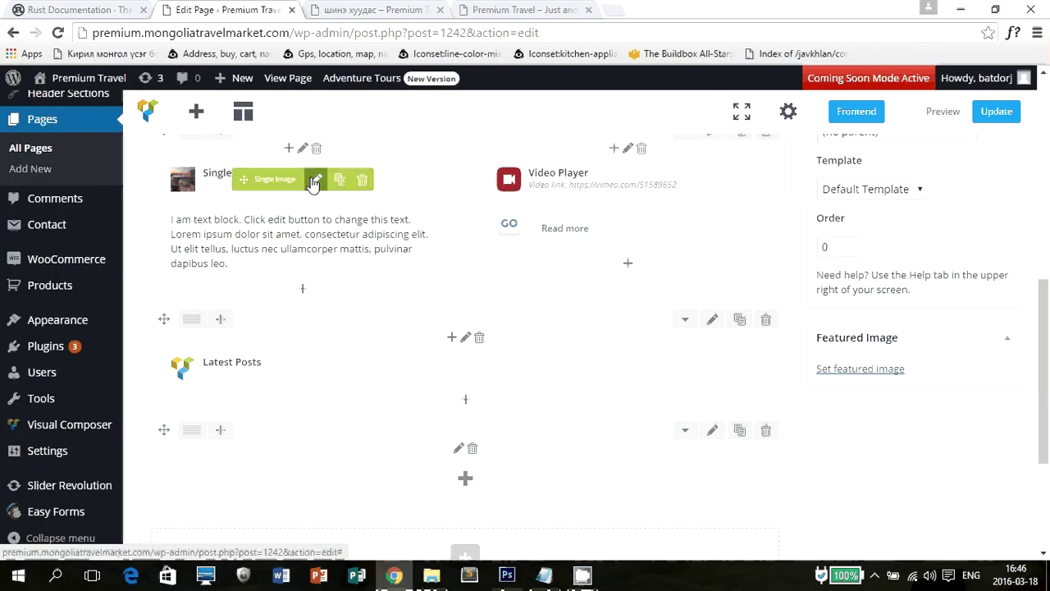
click(316, 179)
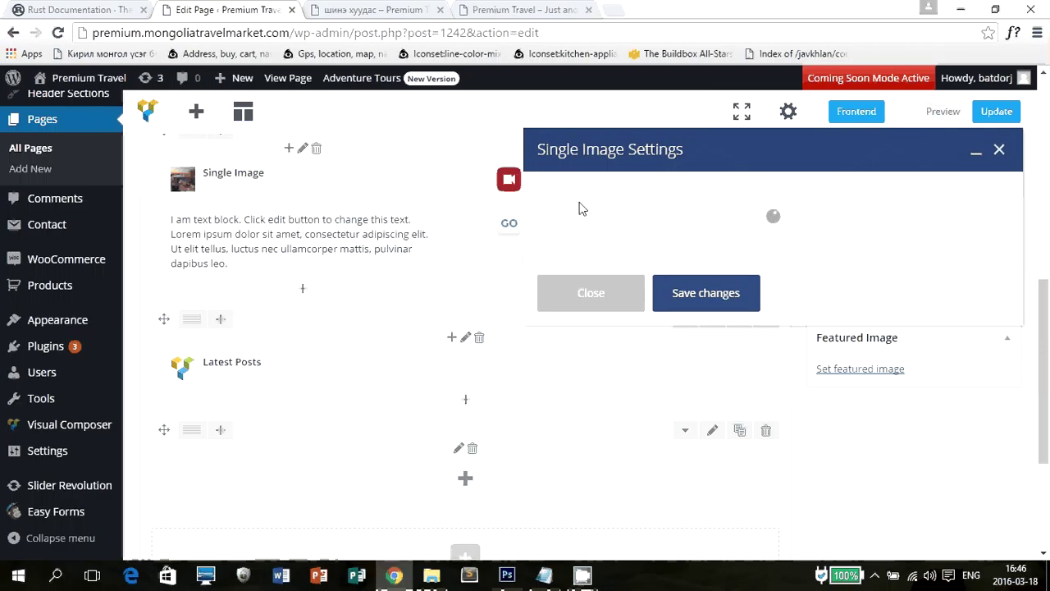
scroll(773, 257, down, 3)
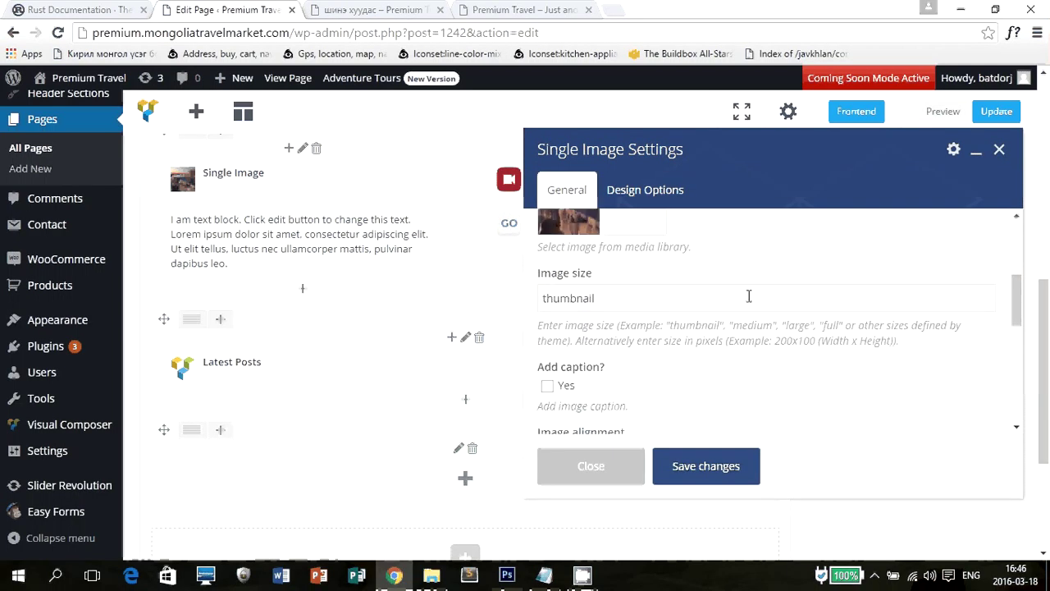
scroll(745, 295, up, 1)
scroll(767, 312, up, 2)
scroll(624, 275, down, 1)
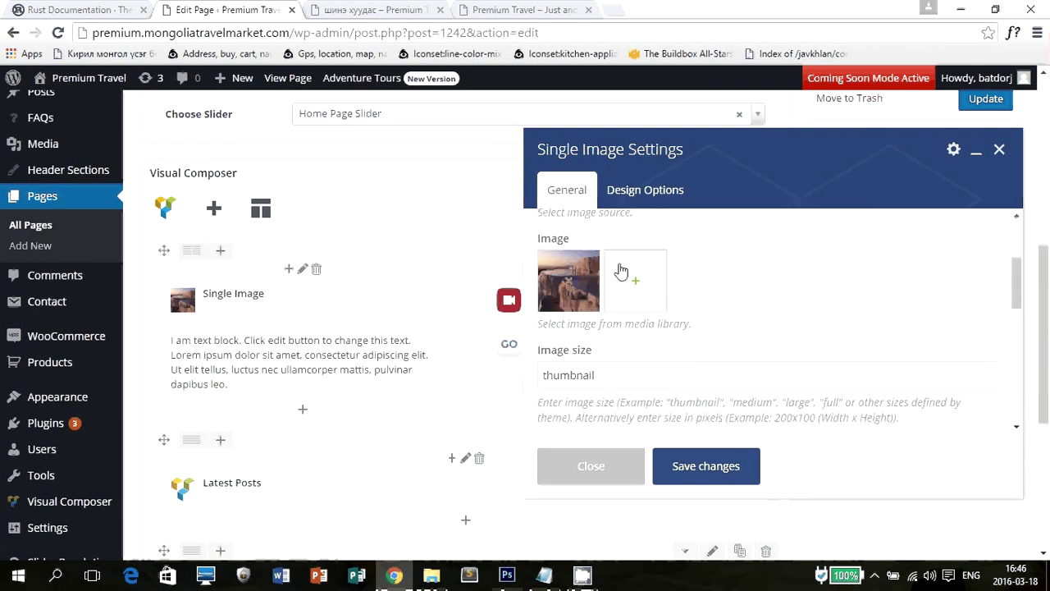
scroll(653, 308, up, 1)
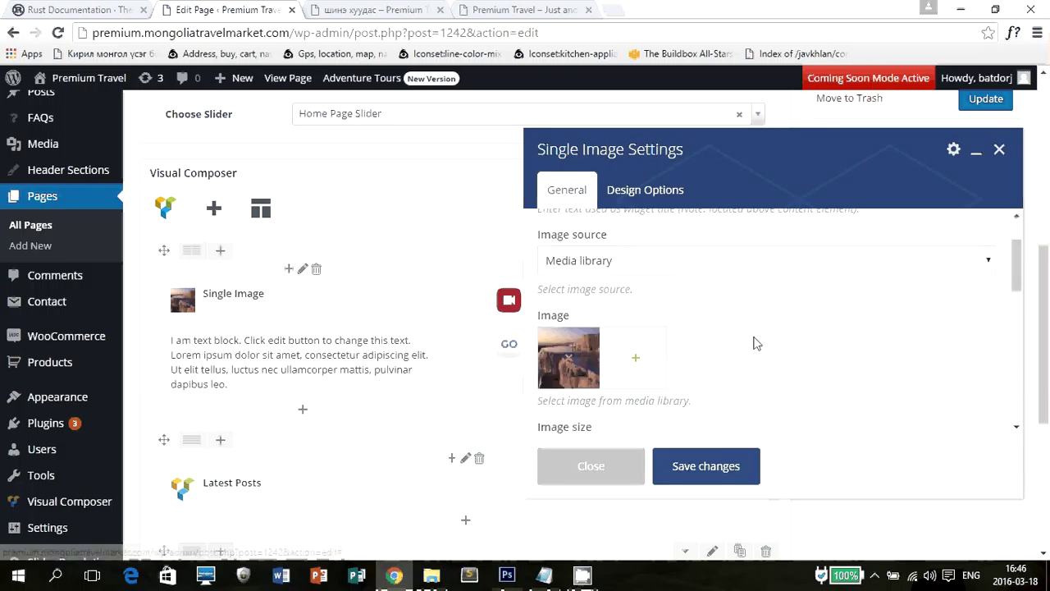
scroll(755, 342, up, 1)
Try Featured Image and External link as image source, settling on Media library.
click(638, 325)
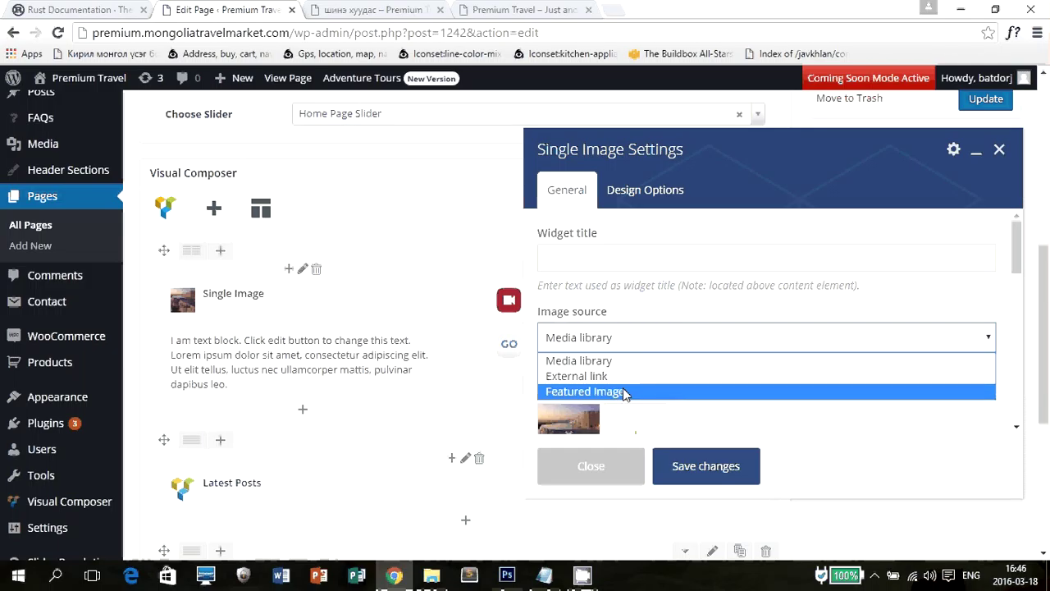
click(599, 391)
click(603, 338)
click(599, 376)
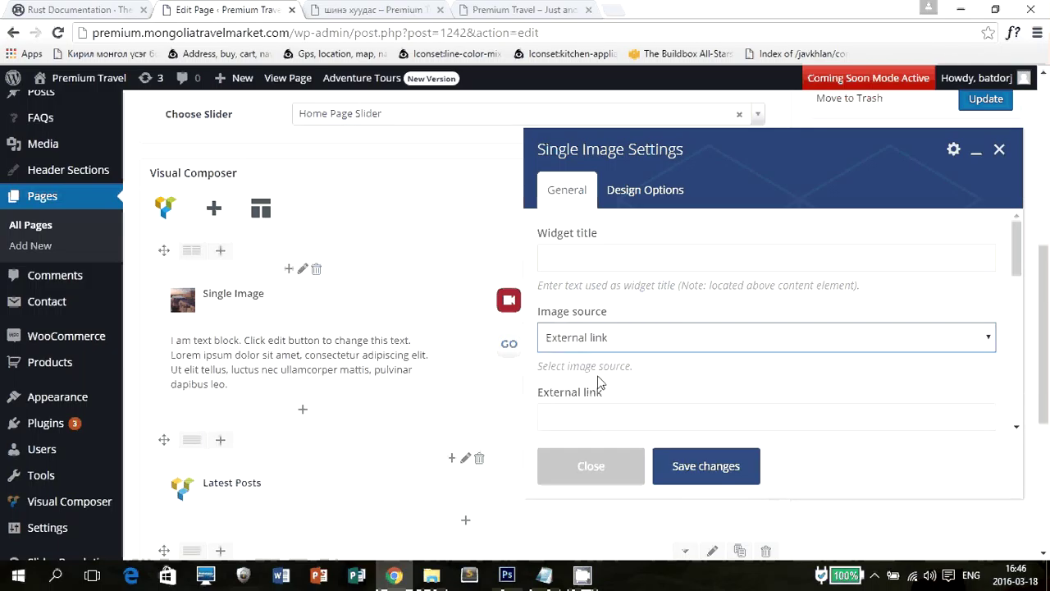
click(603, 338)
click(603, 391)
scroll(632, 347, down, 3)
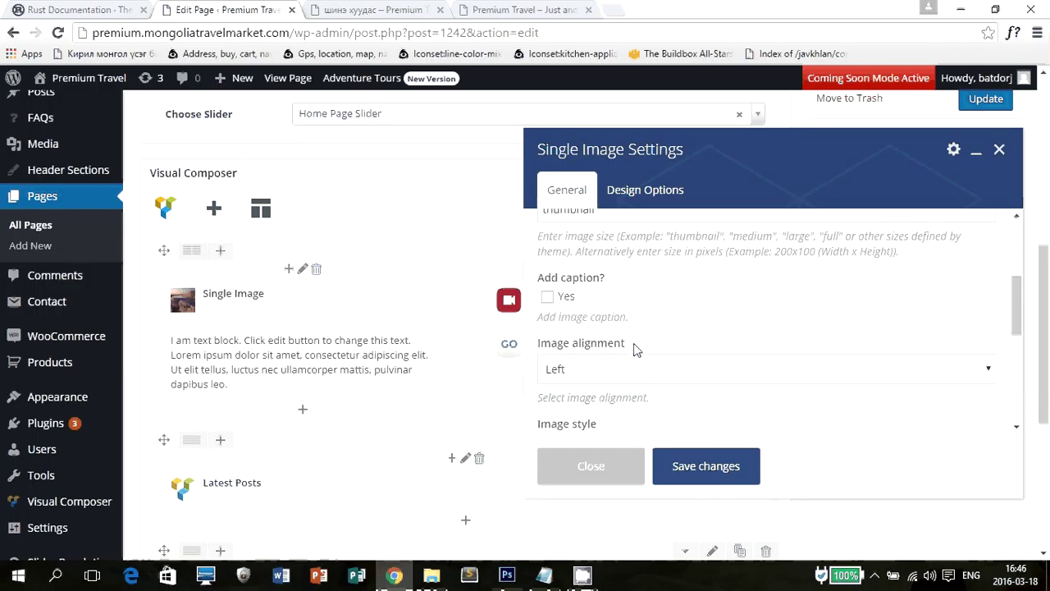
scroll(633, 348, up, 3)
click(631, 343)
click(595, 376)
click(600, 337)
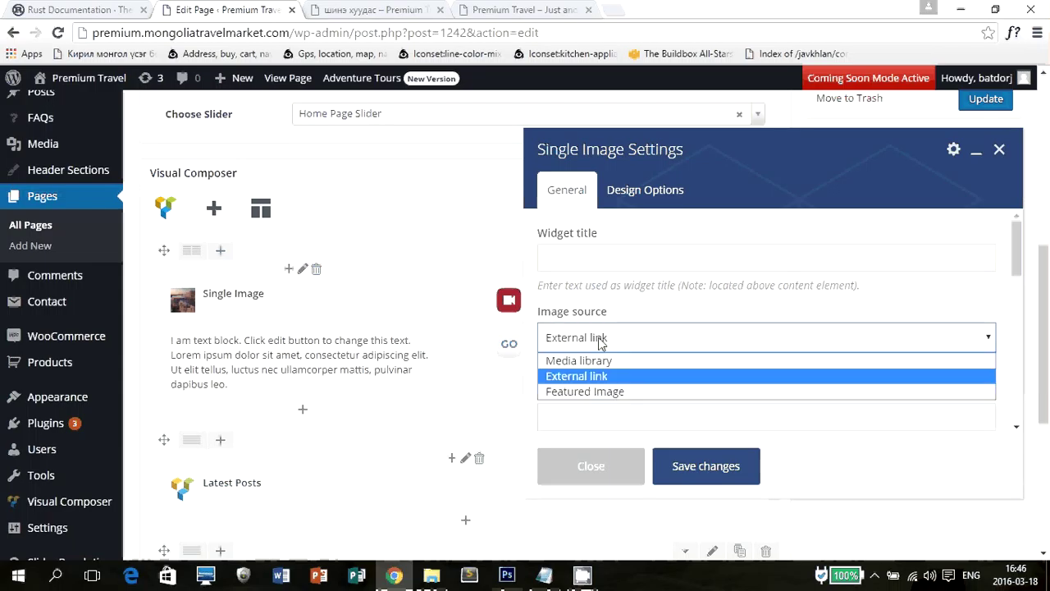
click(579, 361)
scroll(628, 348, down, 1)
scroll(628, 348, down, 3)
scroll(628, 348, up, 3)
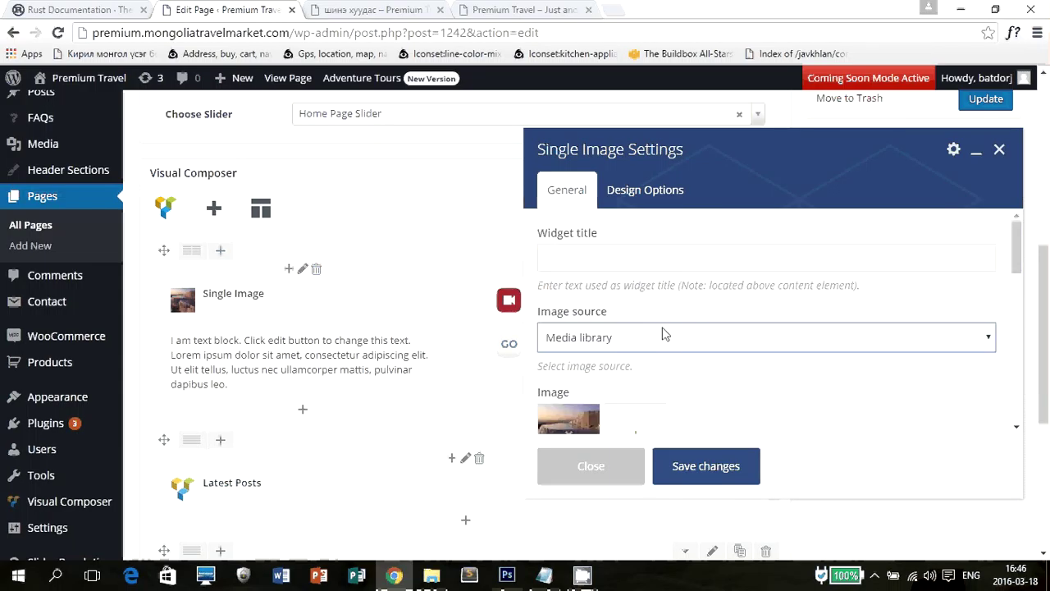
scroll(664, 331, up, 3)
scroll(727, 347, down, 4)
scroll(663, 331, up, 1)
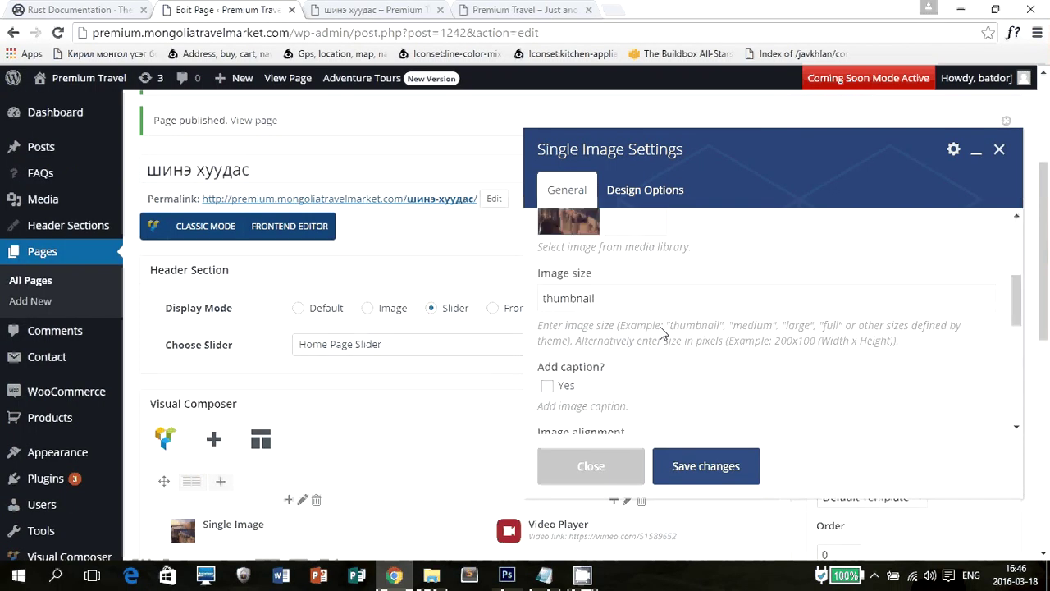
Centre the image and give it a Round Border style with a Blue border colour.
scroll(648, 381, down, 1)
click(649, 382)
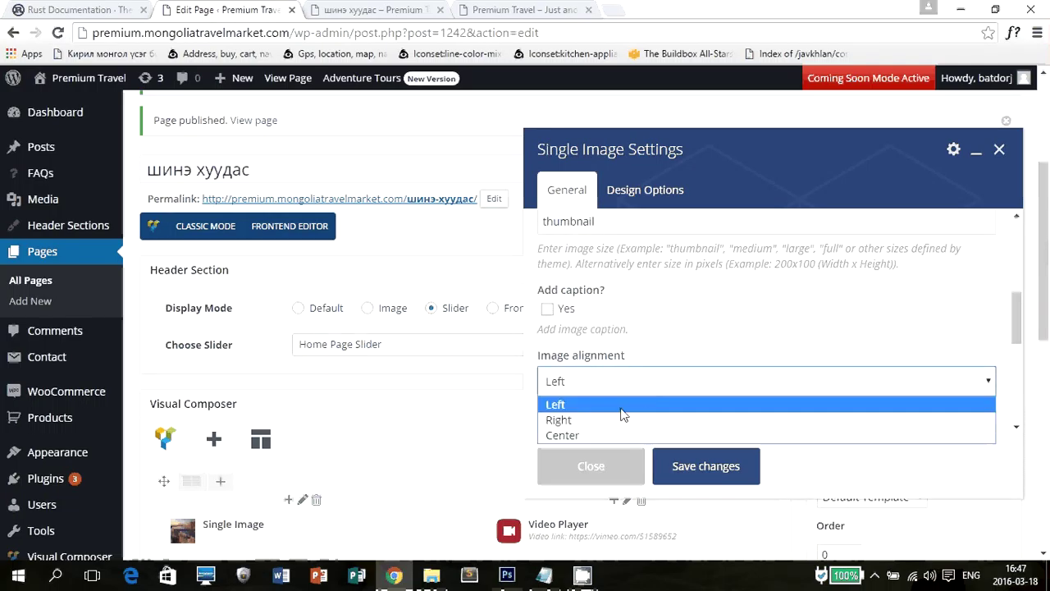
click(610, 433)
scroll(638, 356, down, 3)
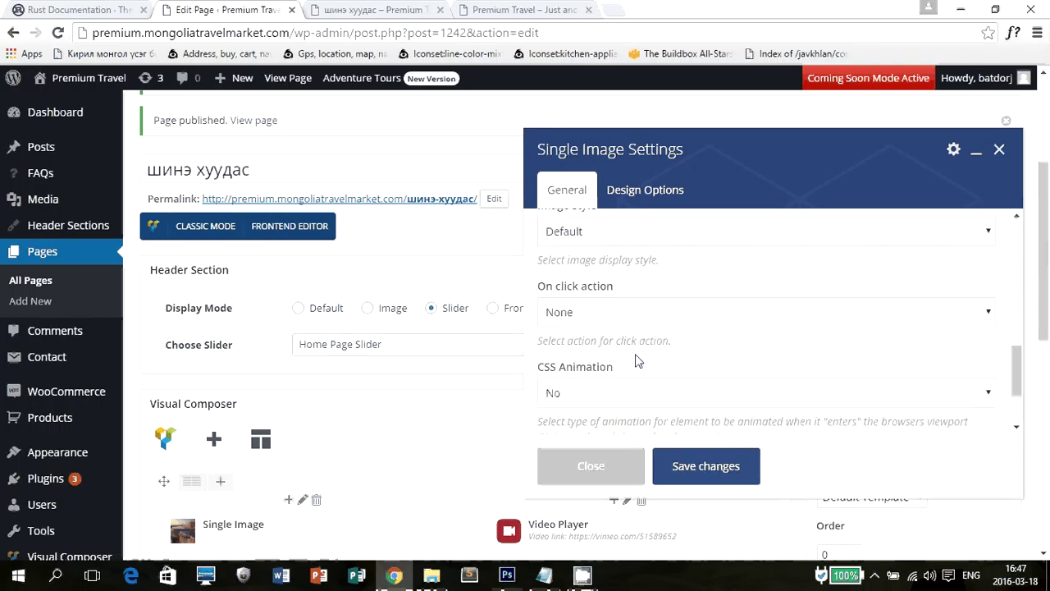
scroll(638, 356, up, 3)
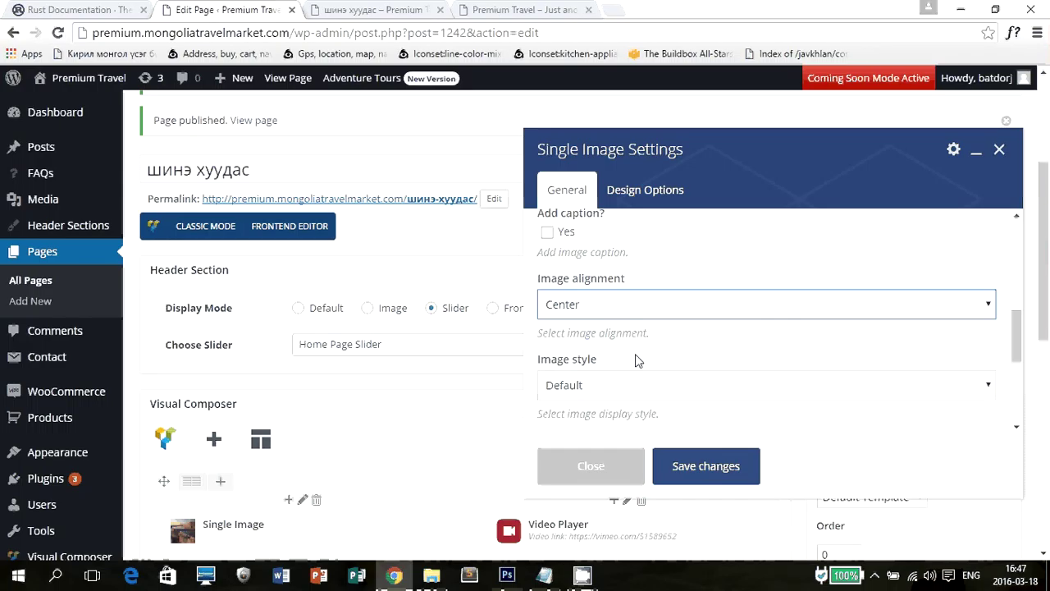
click(614, 385)
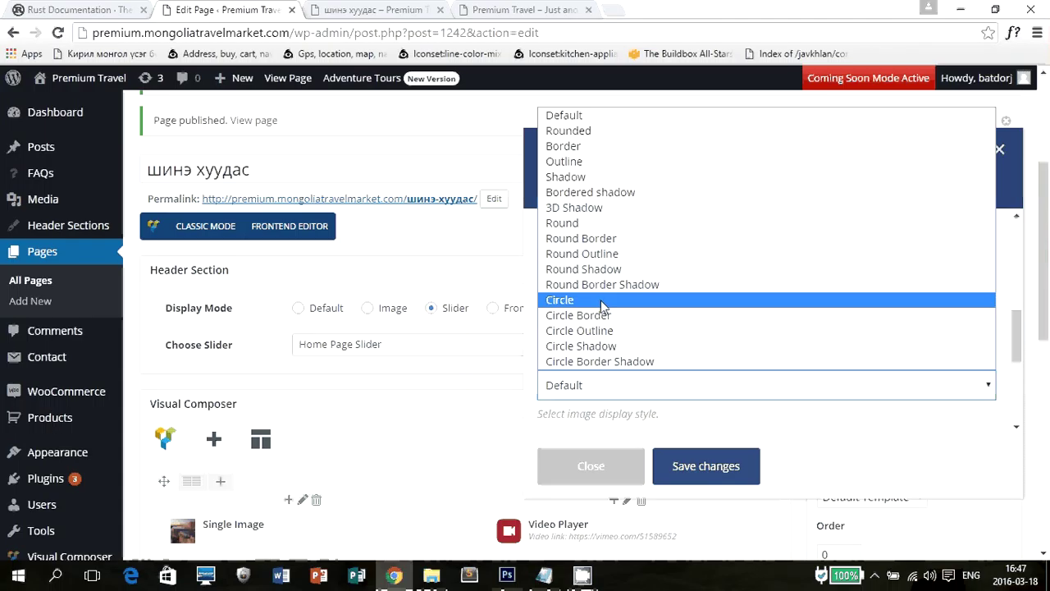
click(603, 238)
scroll(619, 281, down, 2)
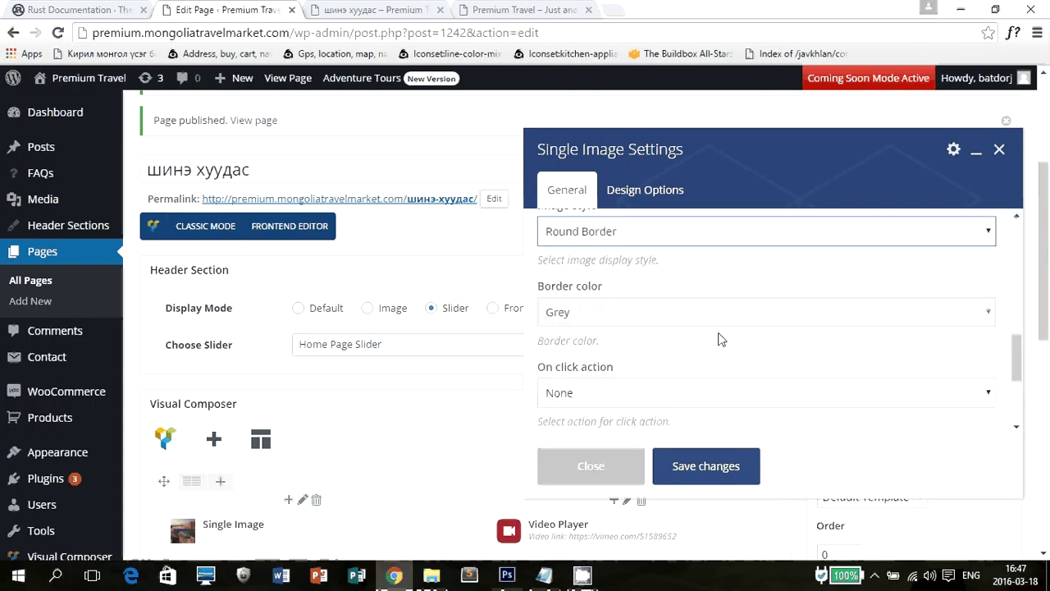
click(618, 310)
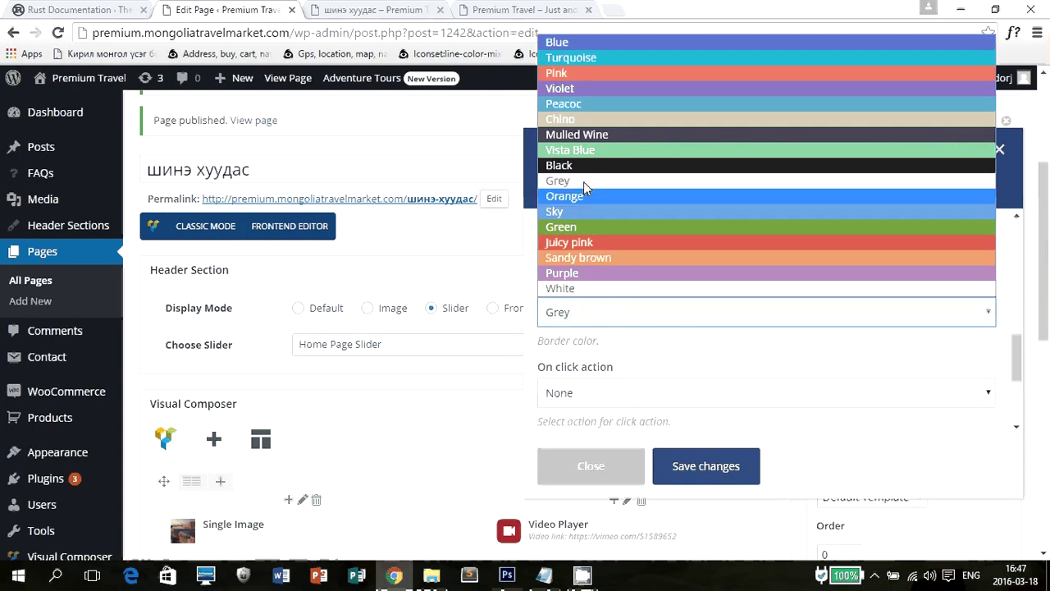
click(575, 47)
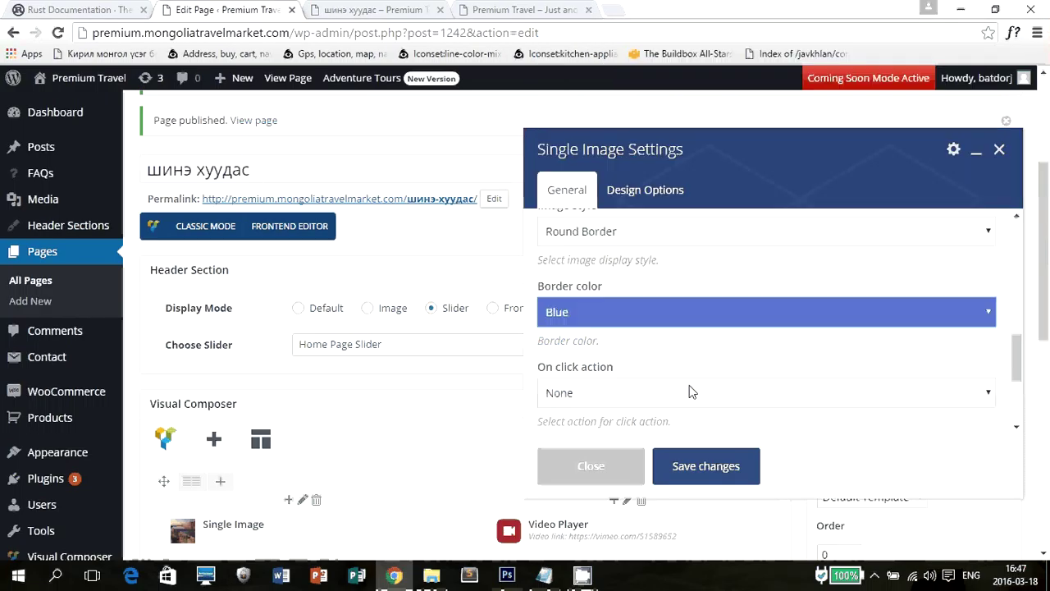
Keep no on-click action, check Design Options, and save the Single Image settings.
scroll(692, 392, down, 1)
click(640, 314)
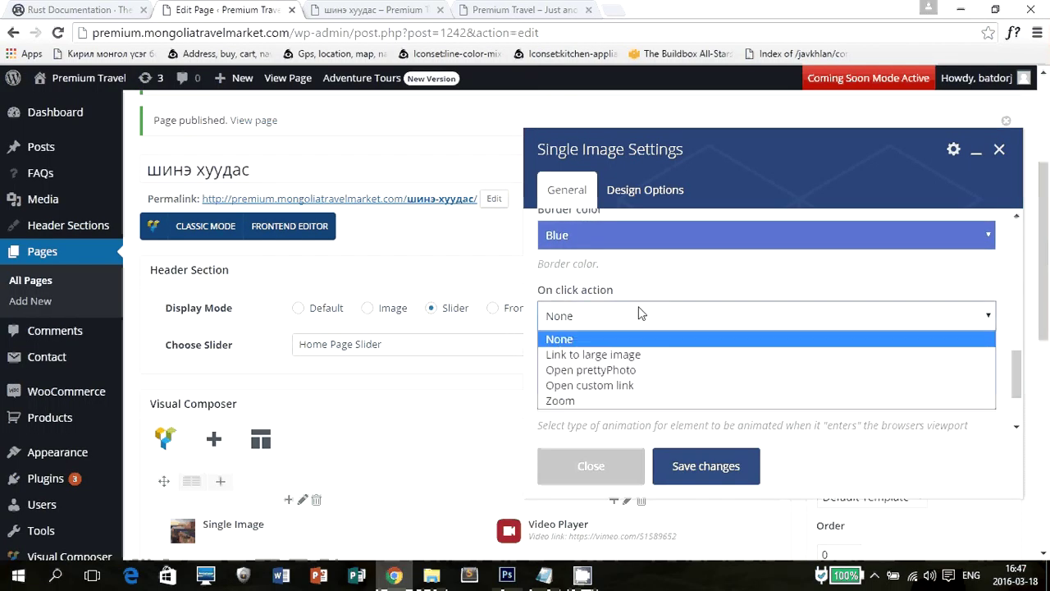
click(641, 314)
scroll(697, 345, down, 5)
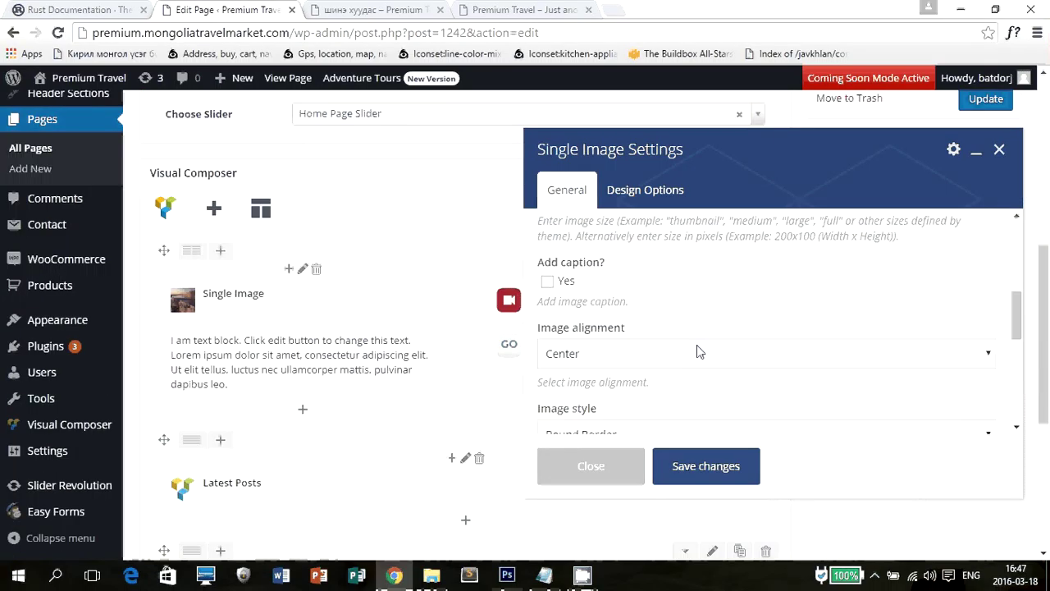
scroll(697, 344, up, 10)
click(634, 256)
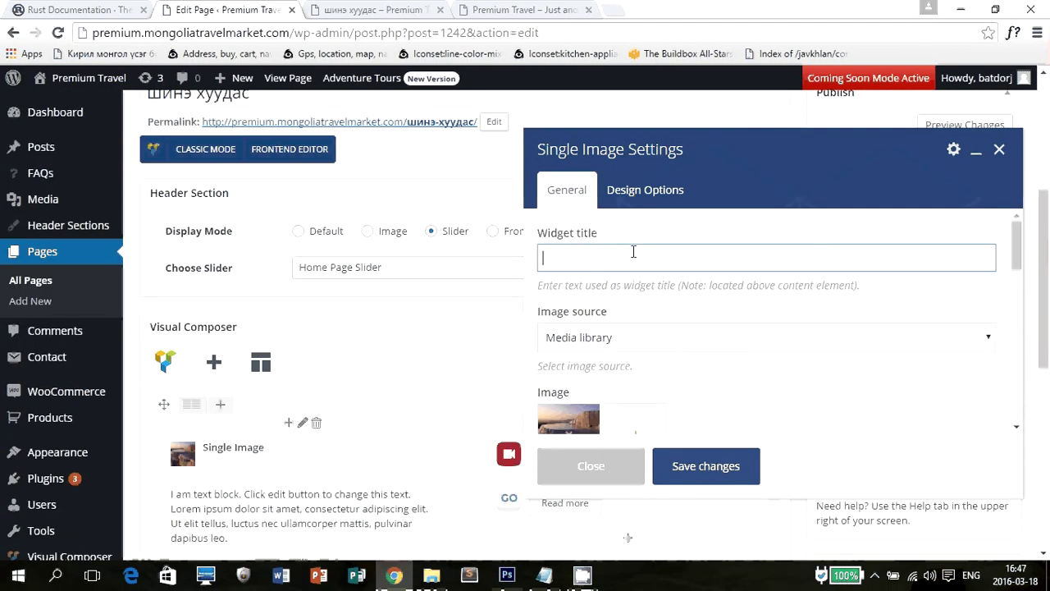
click(650, 192)
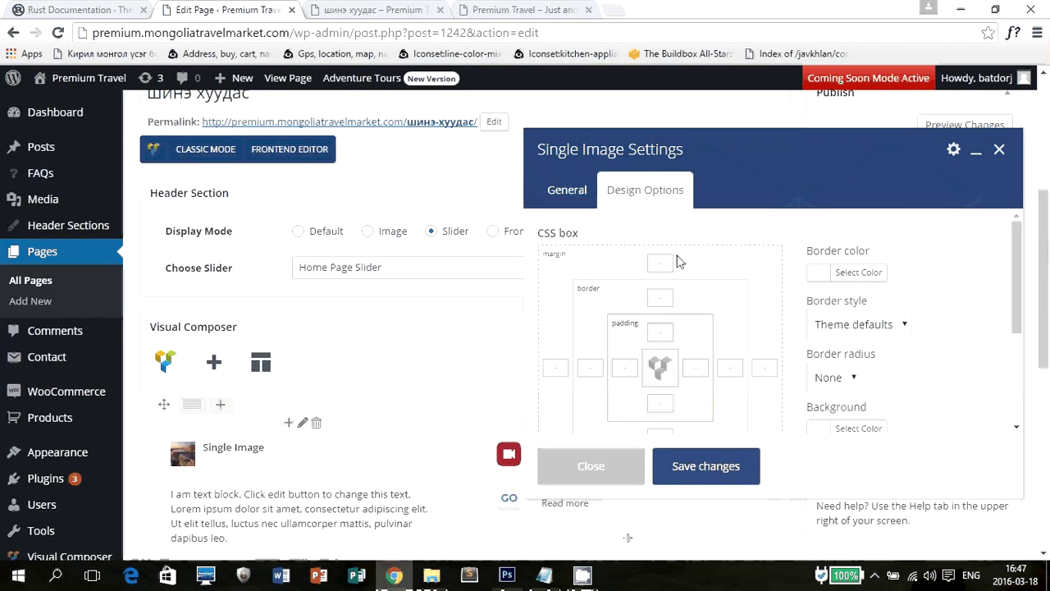
scroll(962, 361, down, 6)
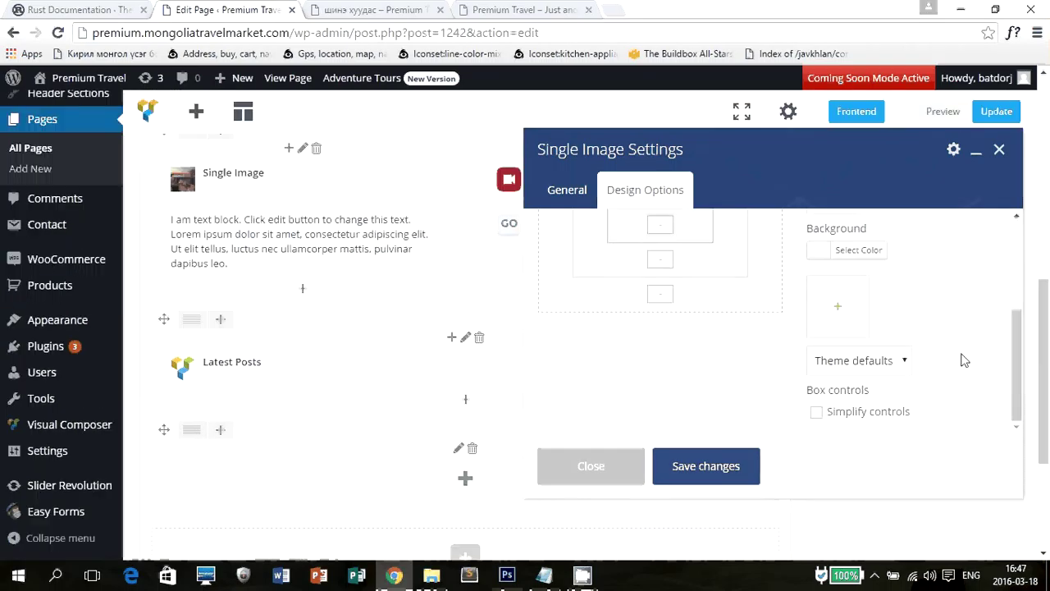
click(707, 466)
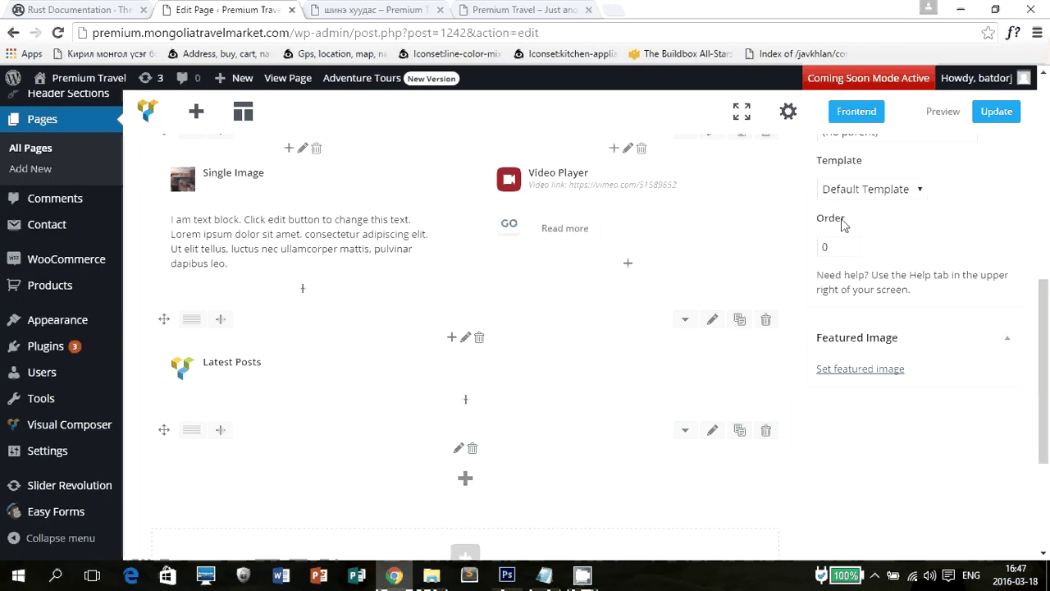
Update the published page.
scroll(964, 383, up, 6)
scroll(976, 414, down, 1)
click(985, 407)
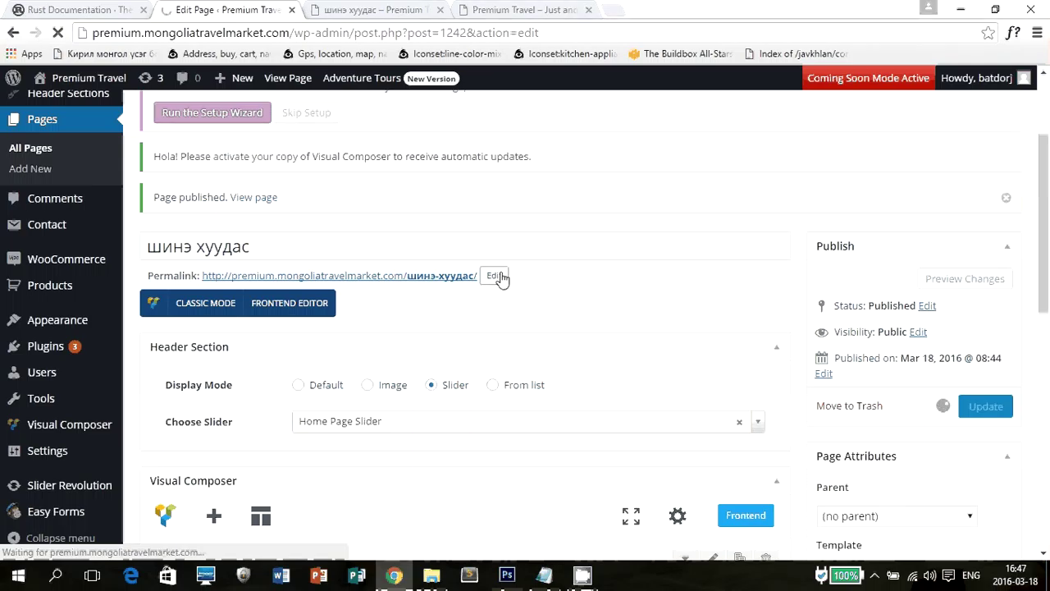
Reload the live page to confirm the centred, round, blue-bordered image, then return to the editor.
click(374, 11)
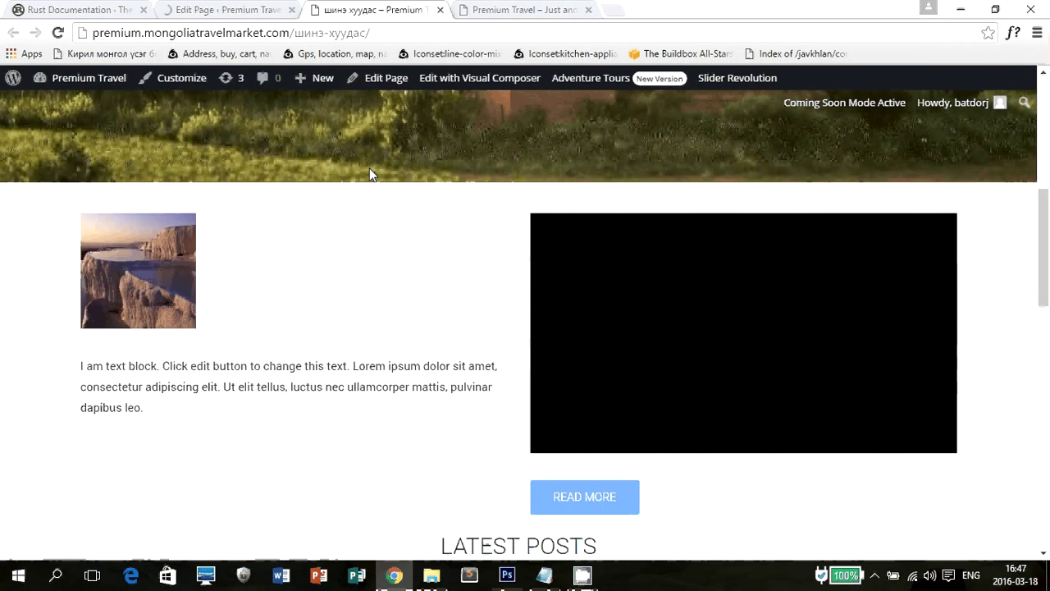
key(F5)
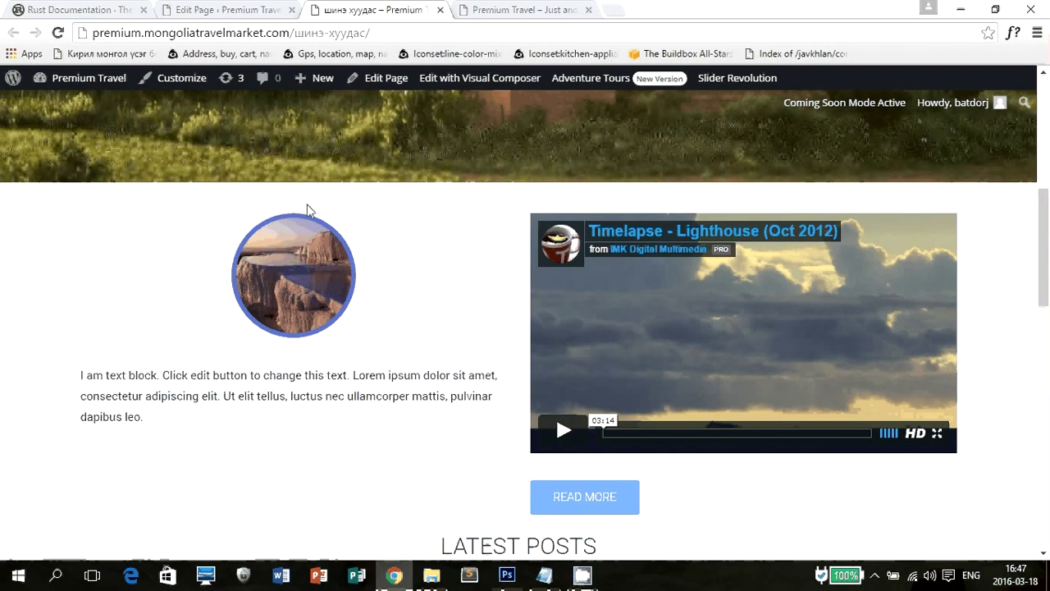
scroll(380, 368, down, 4)
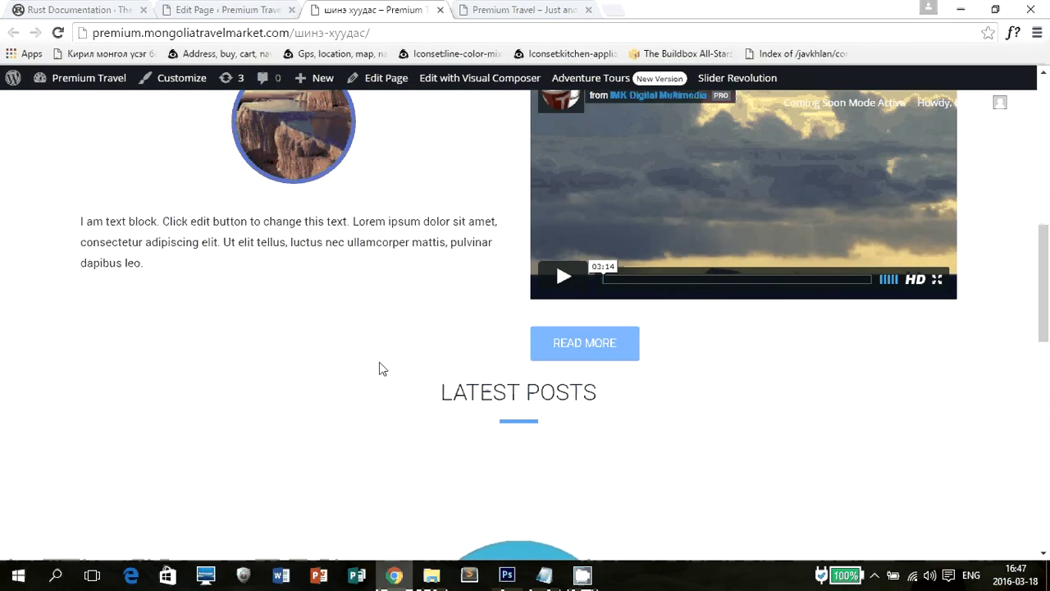
scroll(394, 354, up, 5)
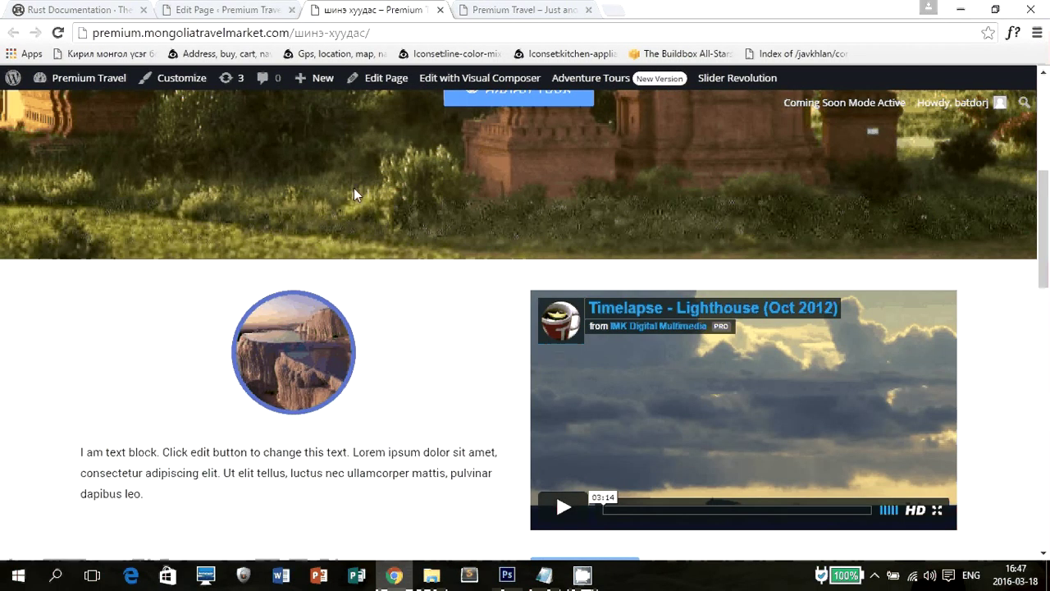
click(226, 9)
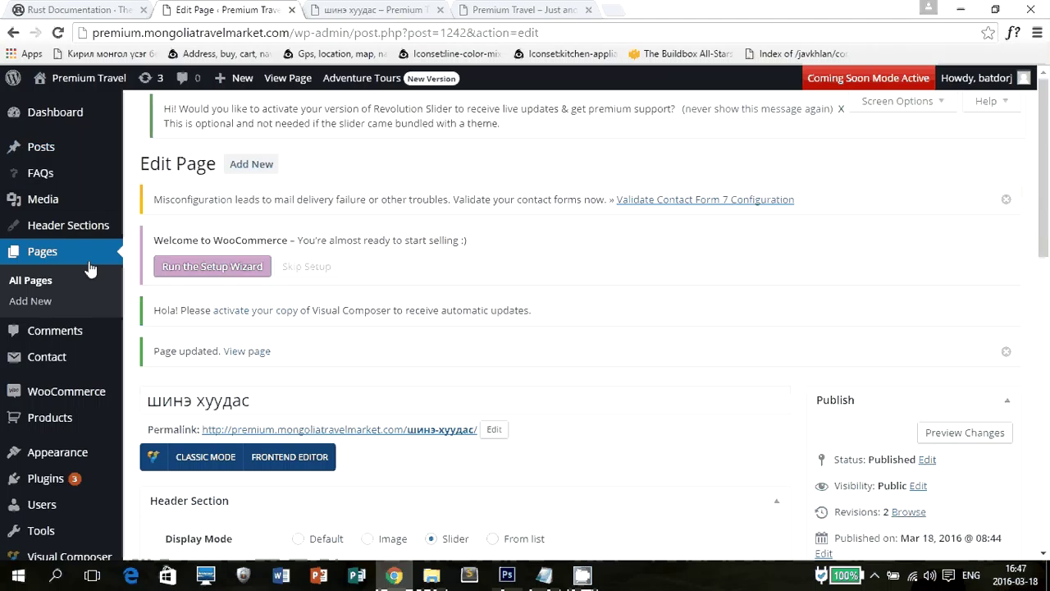
Open Appearance > Menus and peek at the Аялалууд menu item's settings.
scroll(86, 271, down, 4)
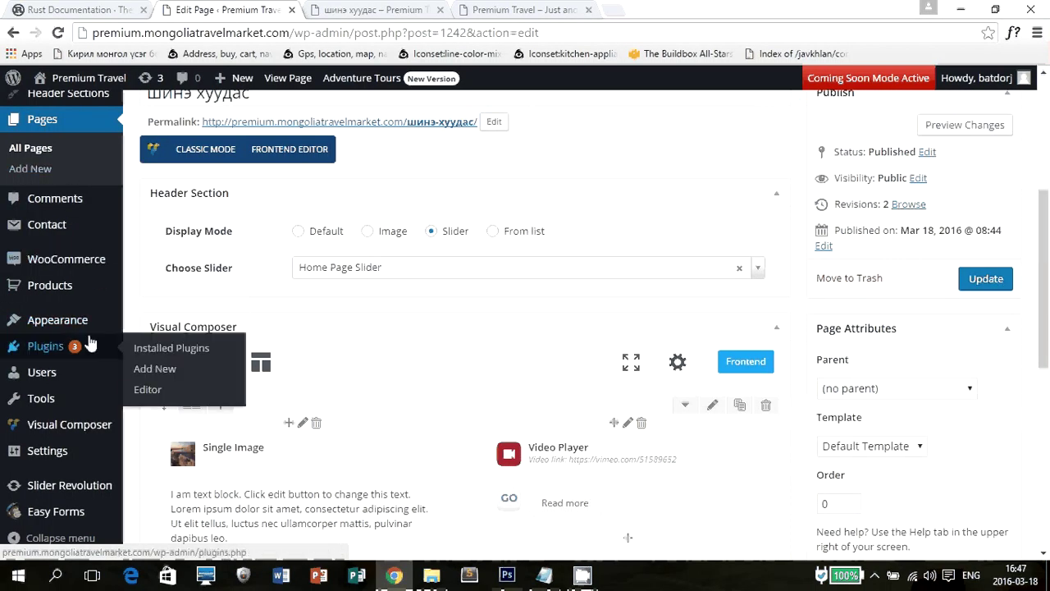
mouse_move(50, 320)
click(159, 389)
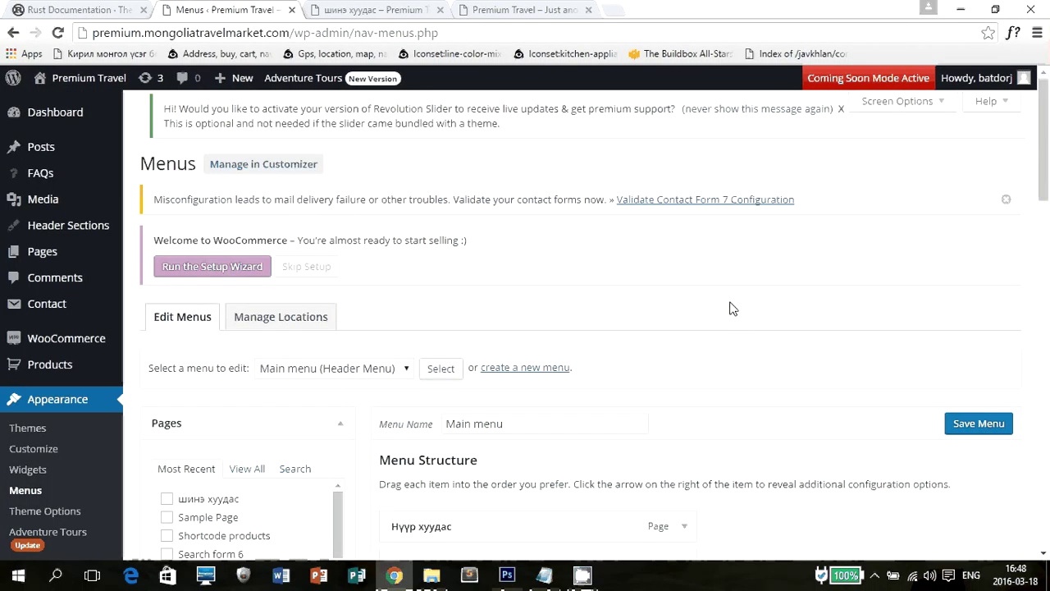
scroll(698, 238, down, 4)
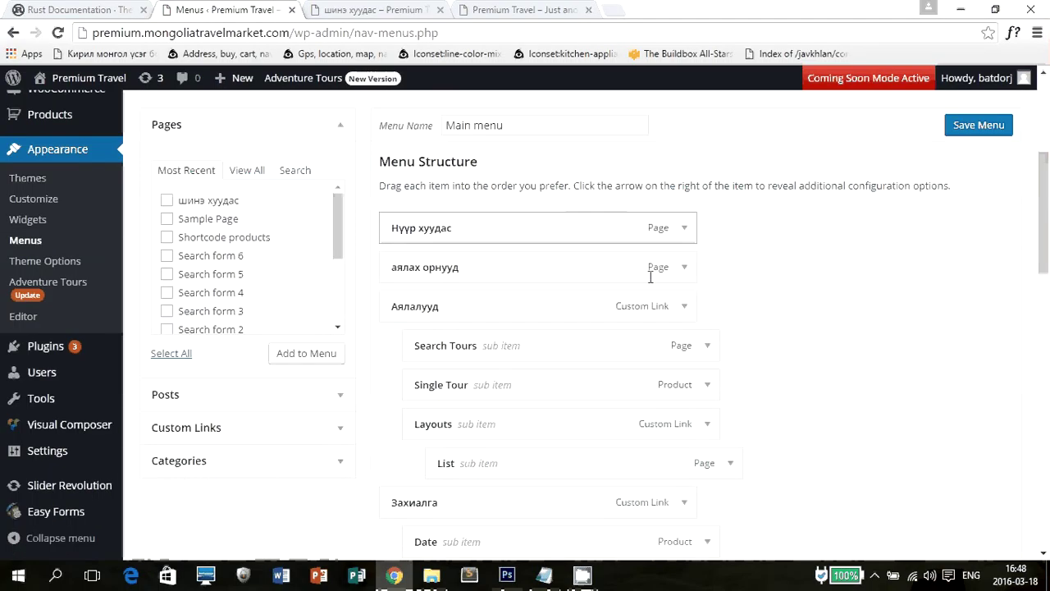
double_click(692, 298)
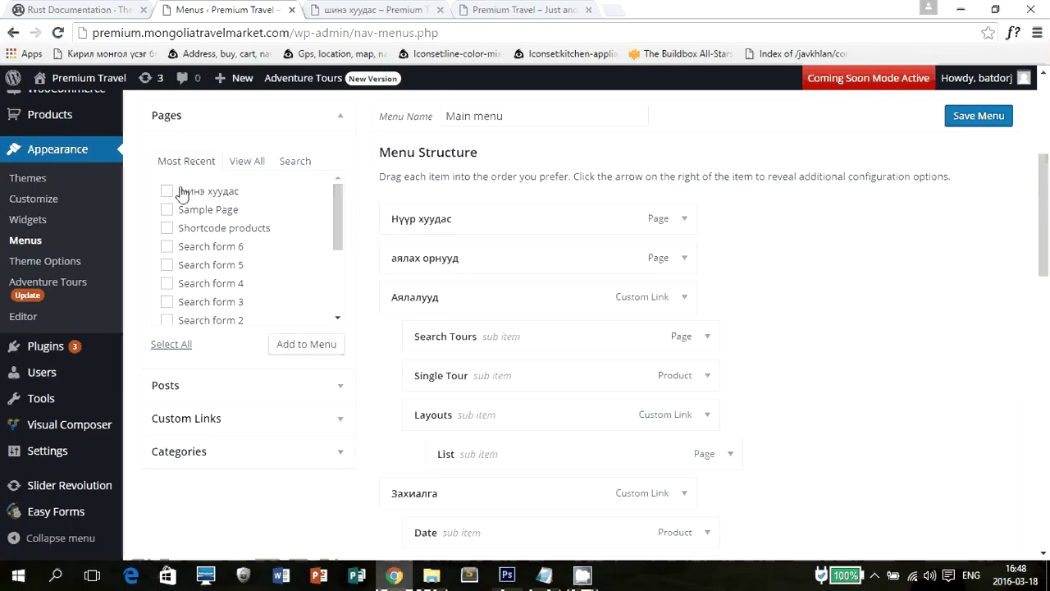
Switch the Pages box to View All, then back to Most Recent.
click(243, 162)
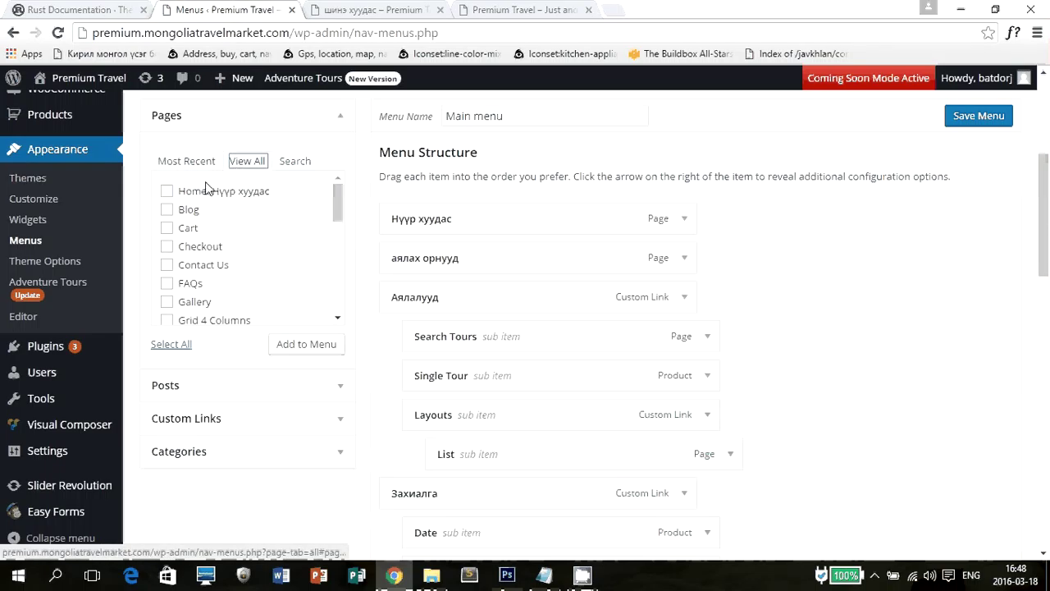
scroll(246, 246, down, 10)
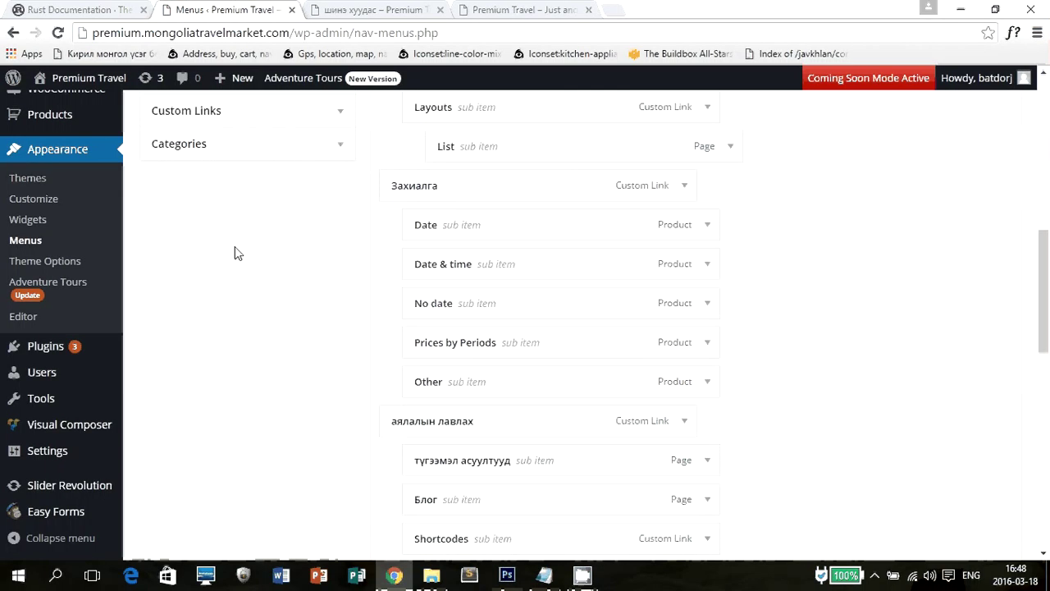
scroll(234, 251, up, 5)
click(192, 236)
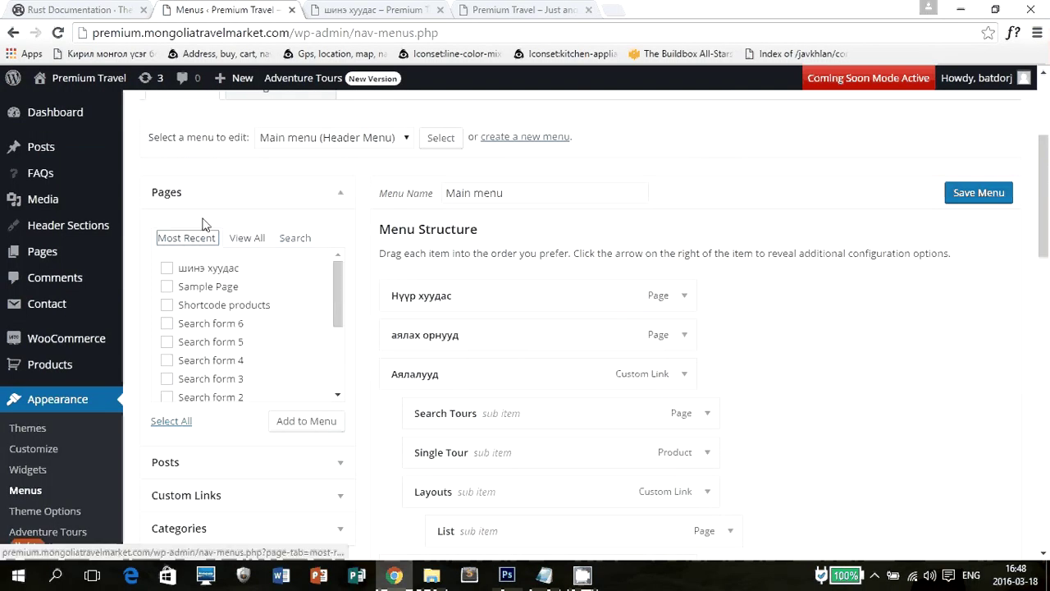
Add the шинэ хуудас page to the Main menu.
click(168, 270)
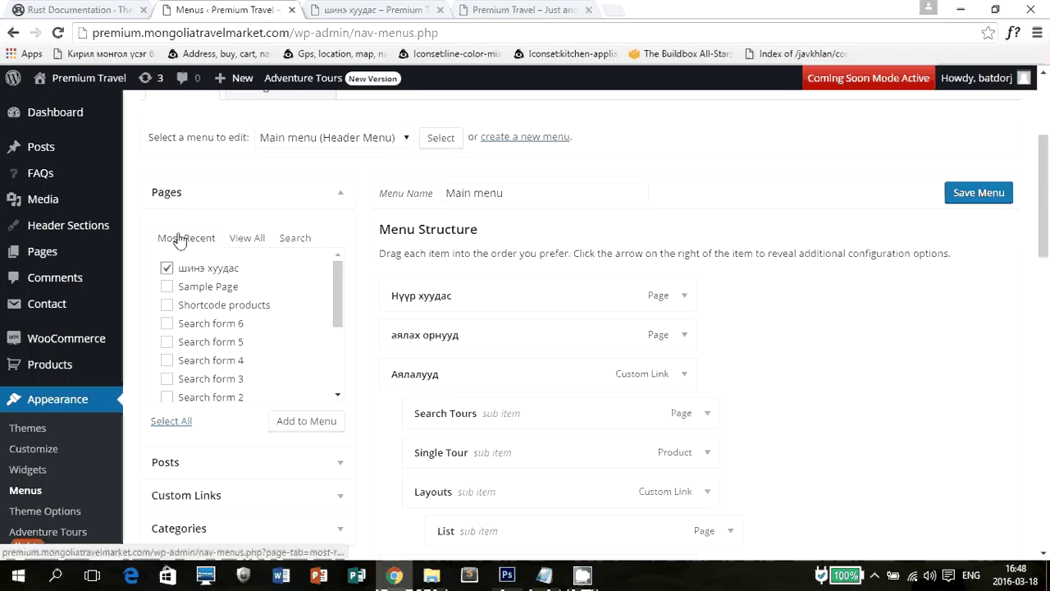
click(304, 421)
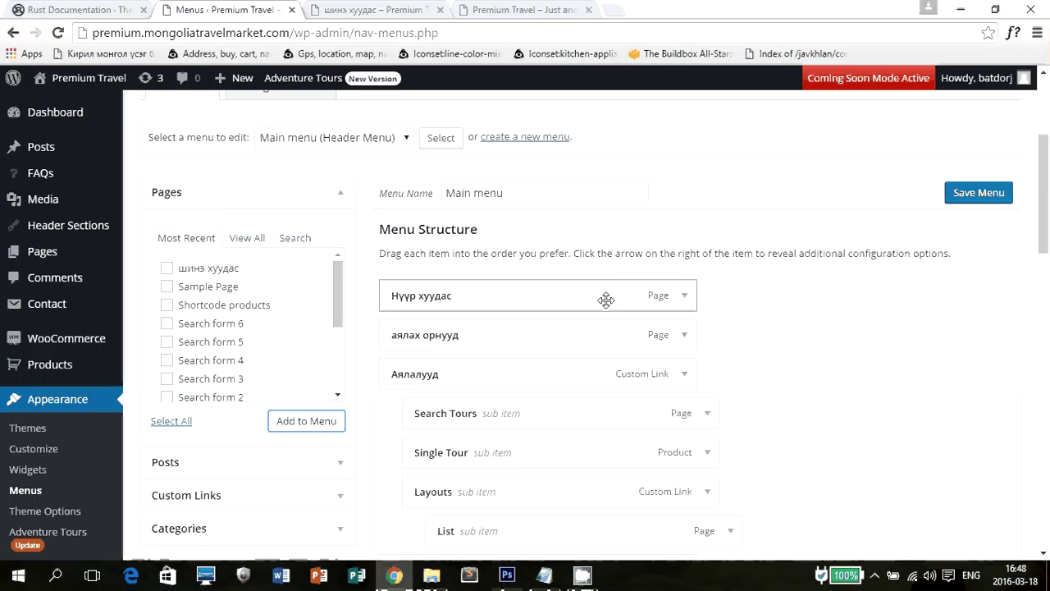
scroll(605, 300, down, 15)
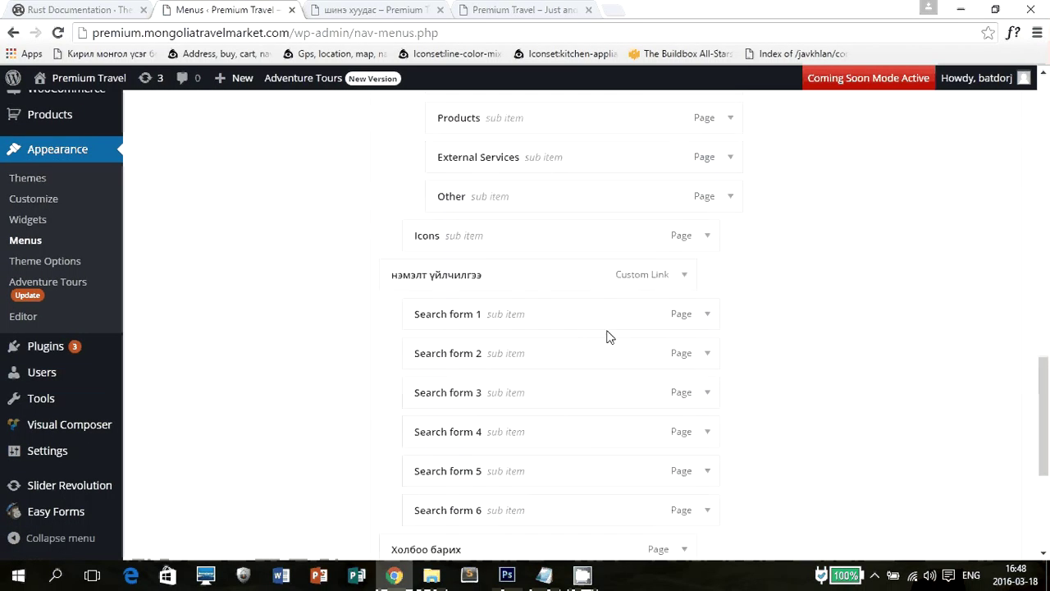
scroll(722, 345, up, 4)
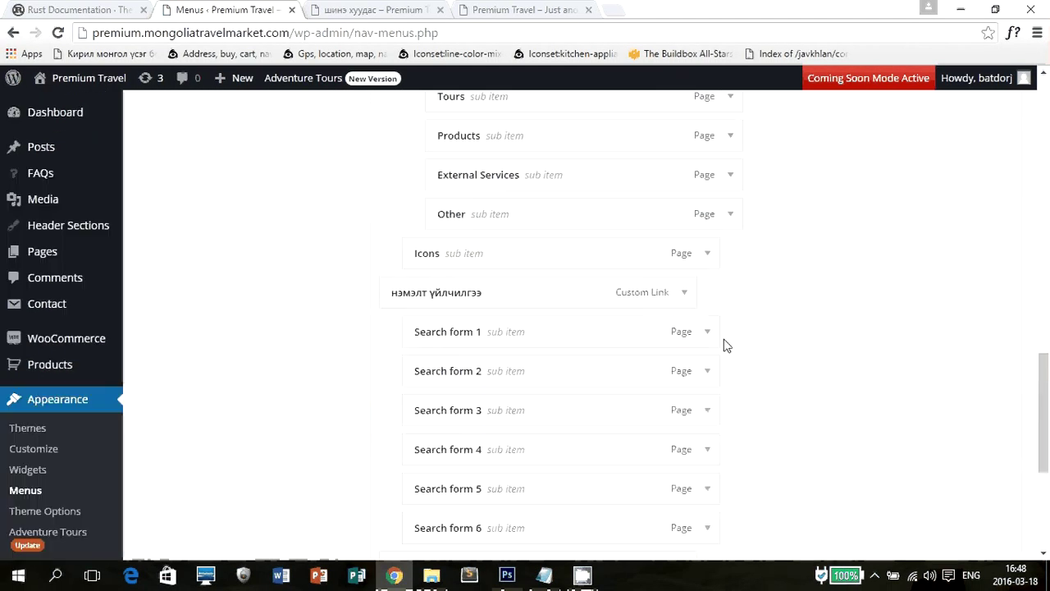
scroll(596, 345, down, 3)
Drag шинэ хуудас under Нүүр хуудас as a sub item and save the menu.
drag(421, 368, 506, 252)
scroll(501, 258, up, 2)
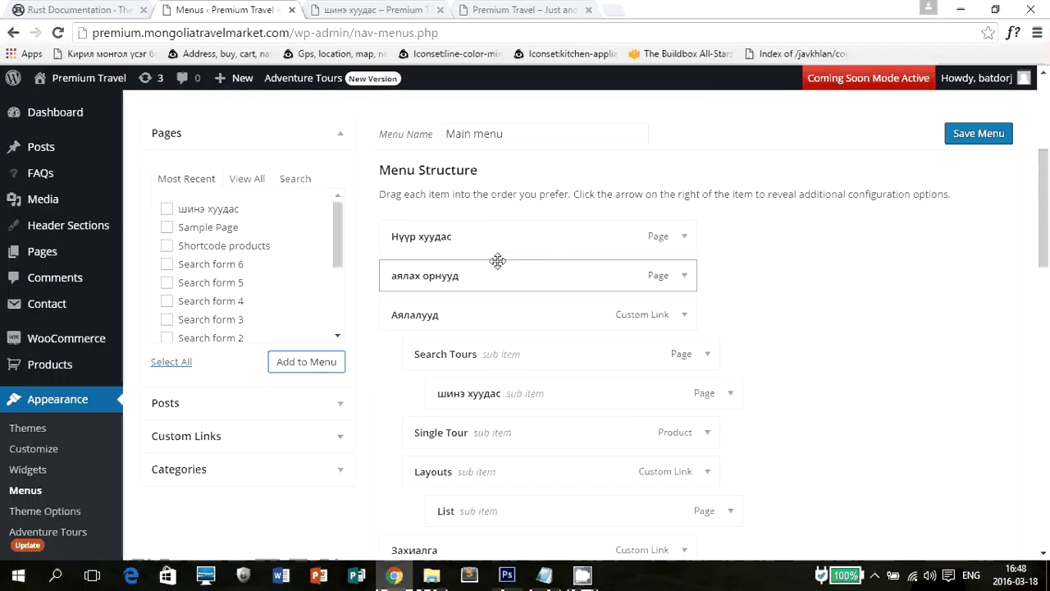
drag(459, 391, 402, 271)
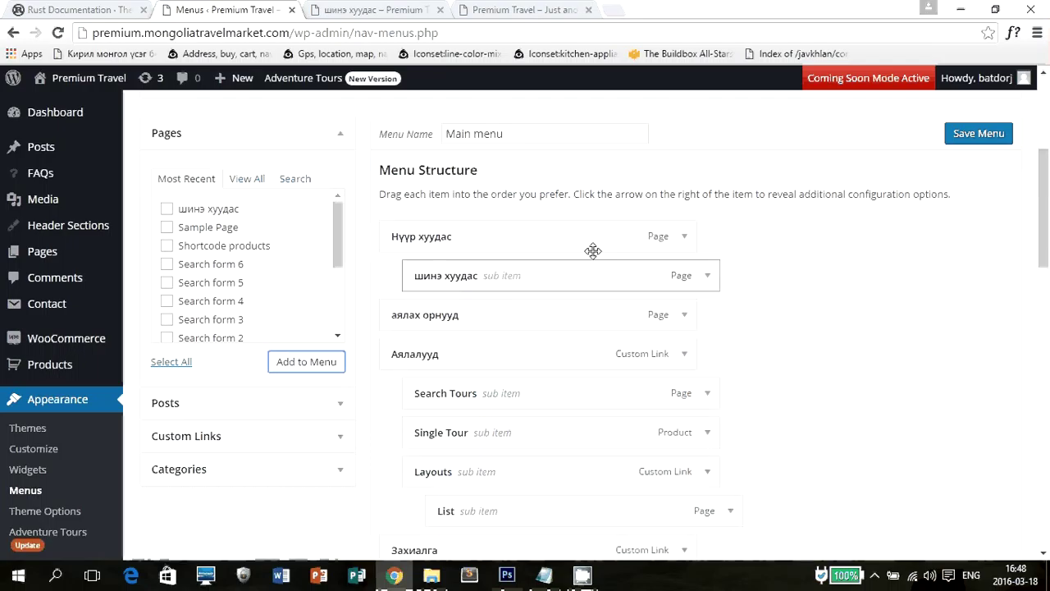
click(985, 136)
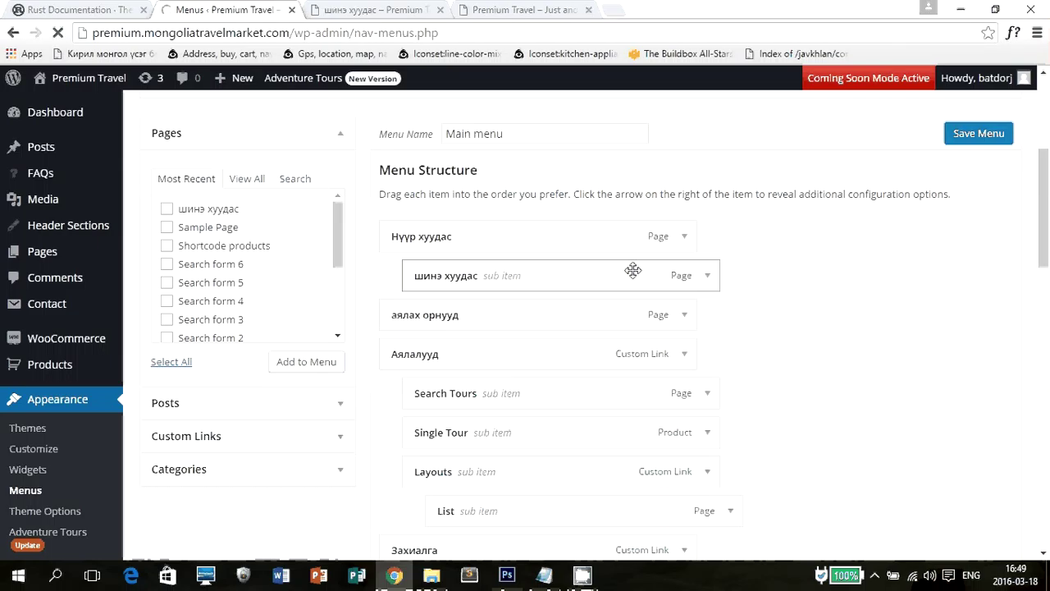
click(424, 8)
scroll(397, 210, up, 5)
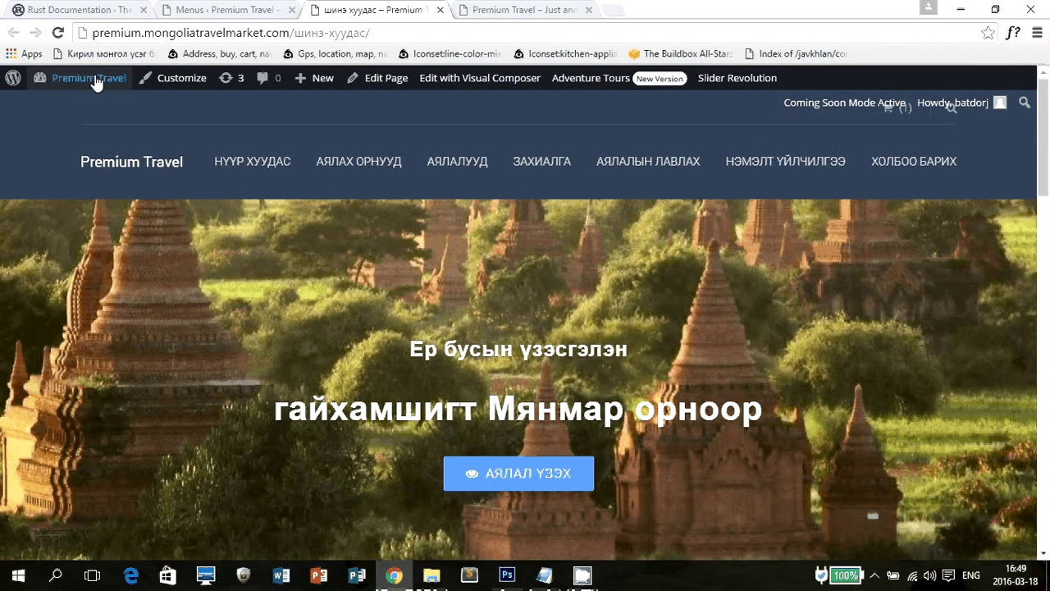
click(168, 87)
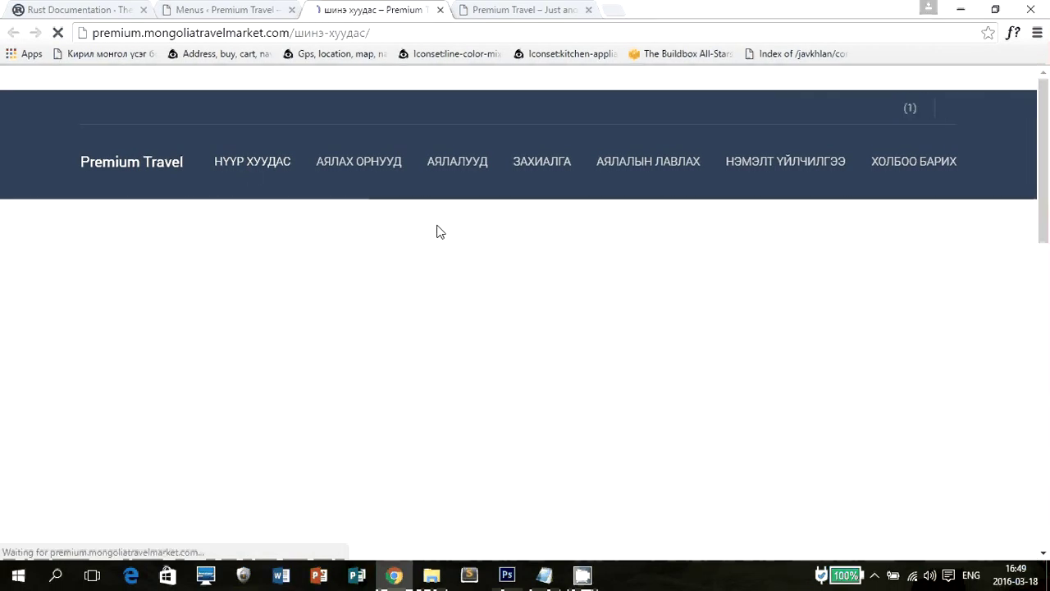
mouse_move(246, 175)
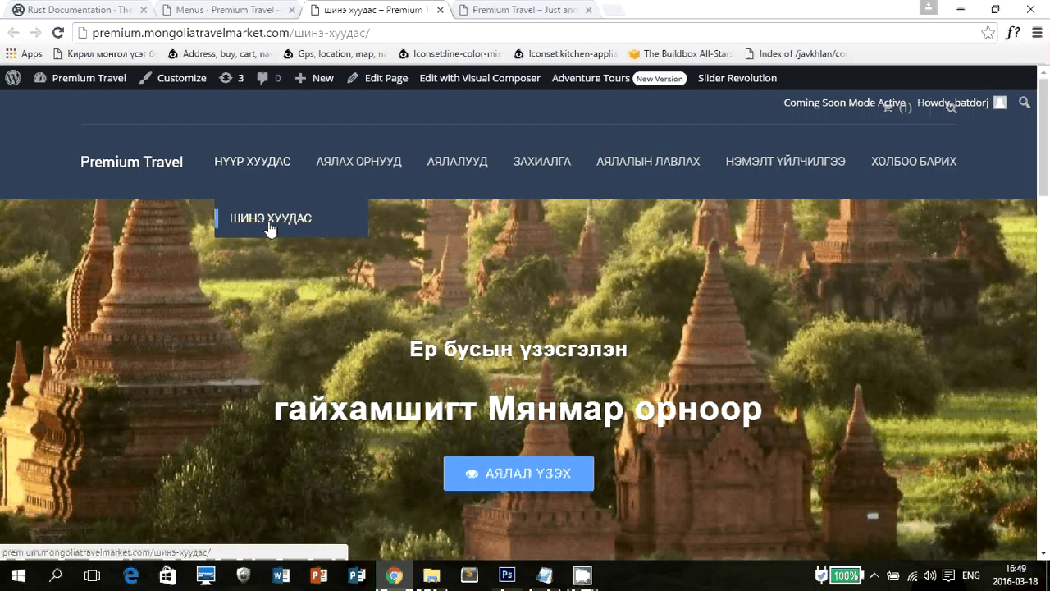
click(271, 219)
mouse_move(540, 169)
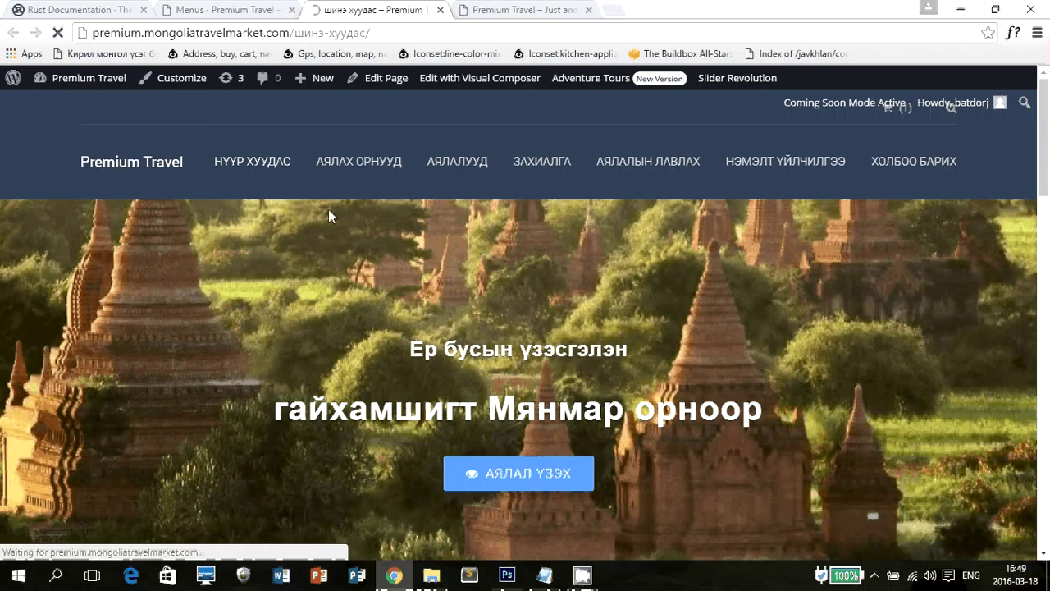
scroll(328, 216, down, 3)
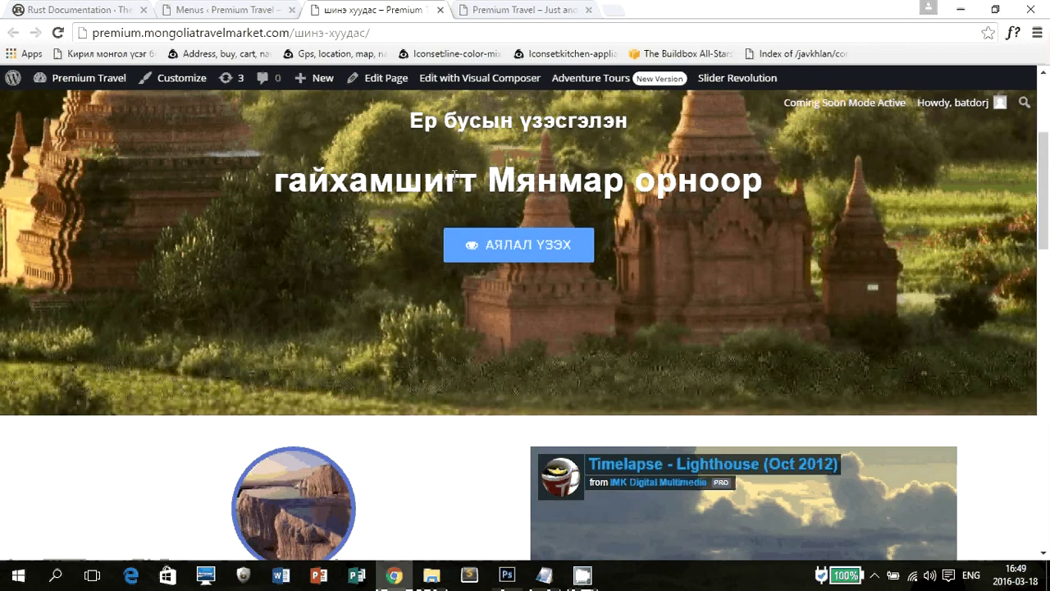
scroll(447, 296, down, 5)
scroll(533, 300, up, 2)
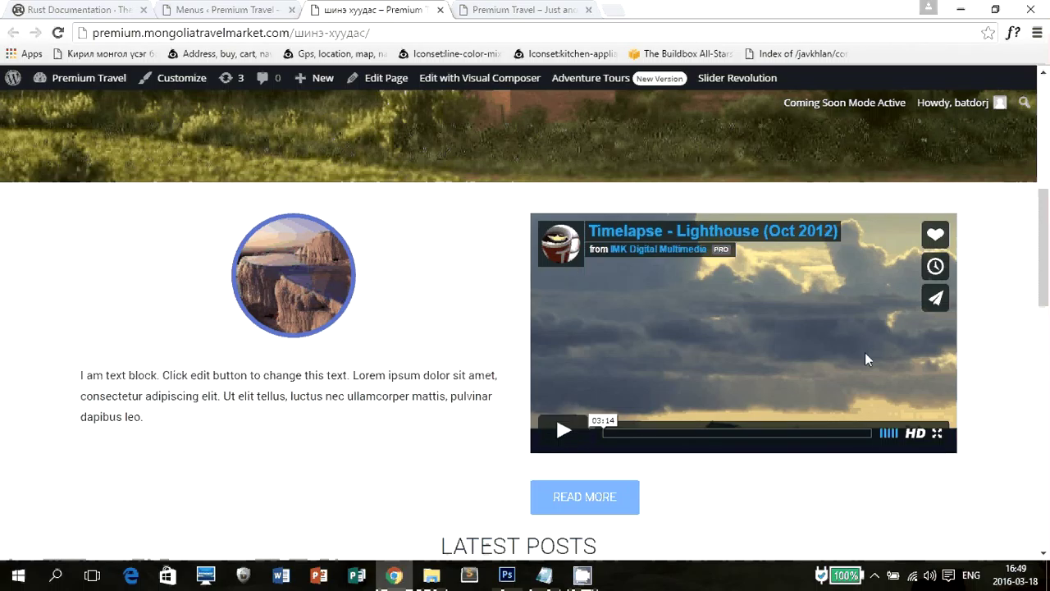
scroll(1016, 392, down, 1)
scroll(1015, 392, down, 2)
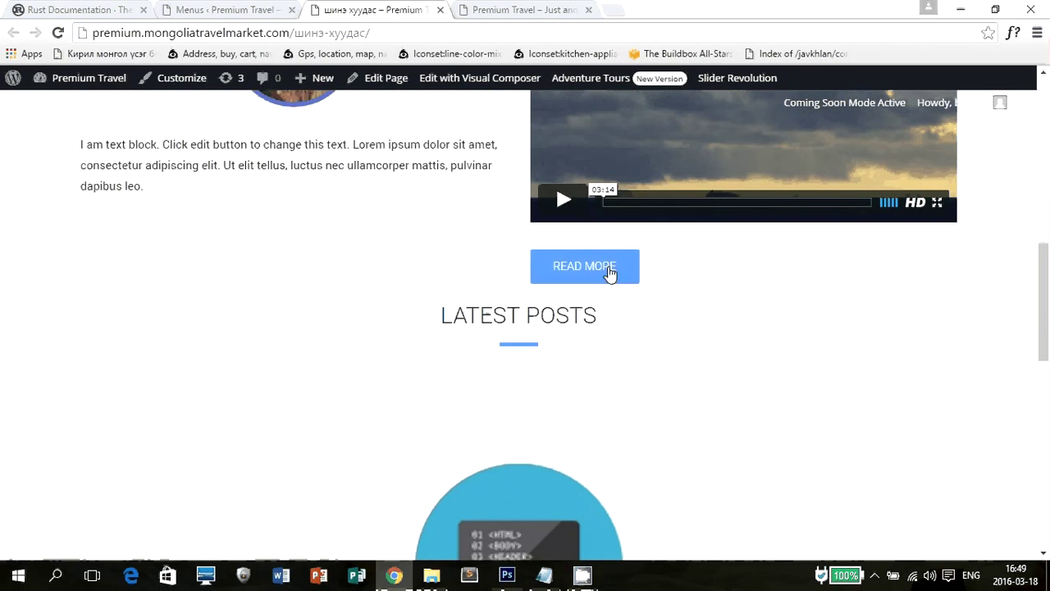
scroll(624, 266, up, 2)
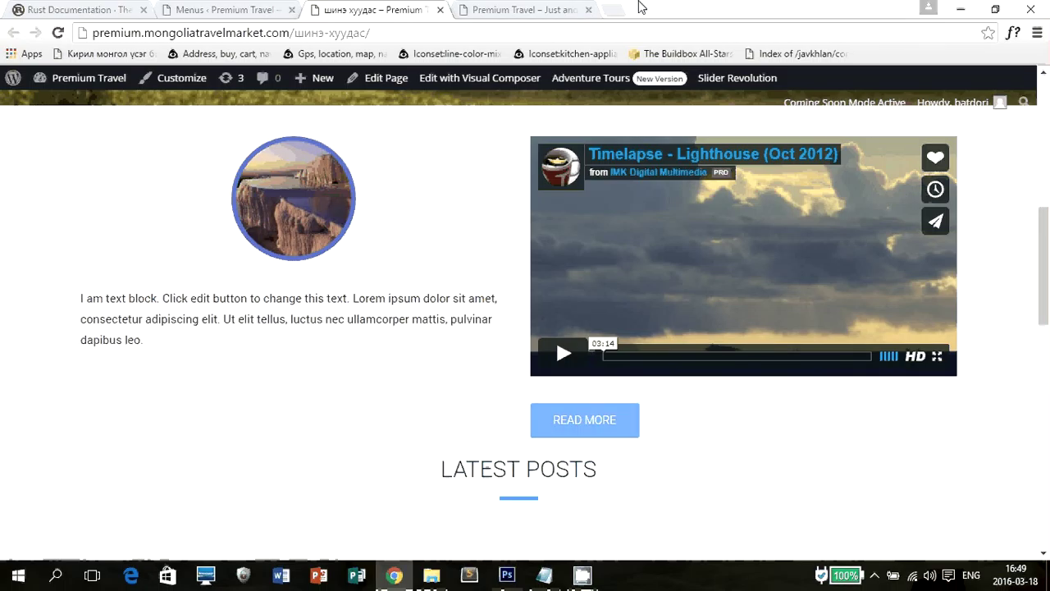
scroll(818, 196, down, 5)
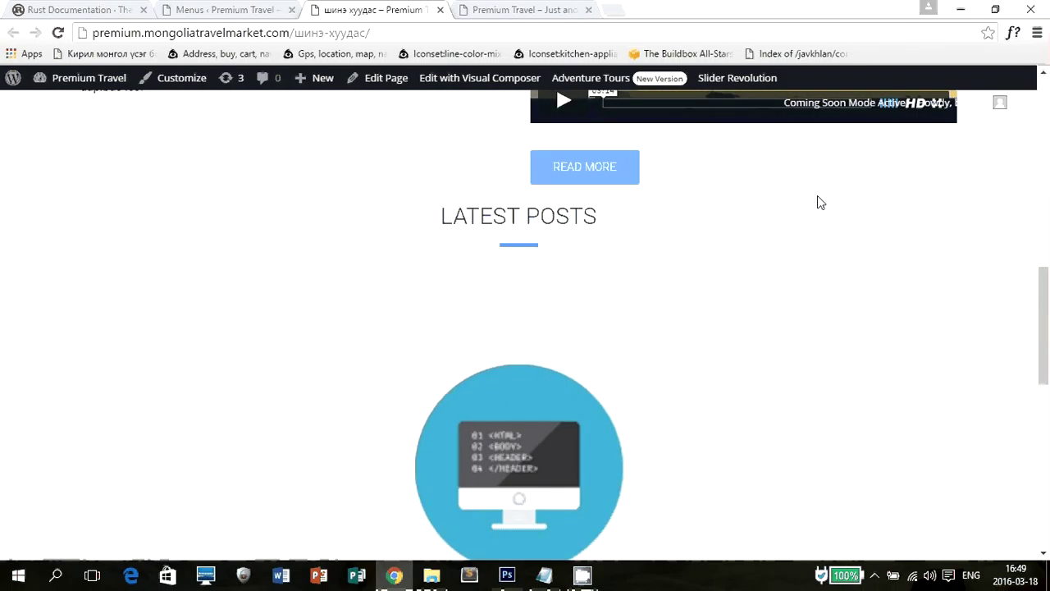
scroll(817, 203, down, 6)
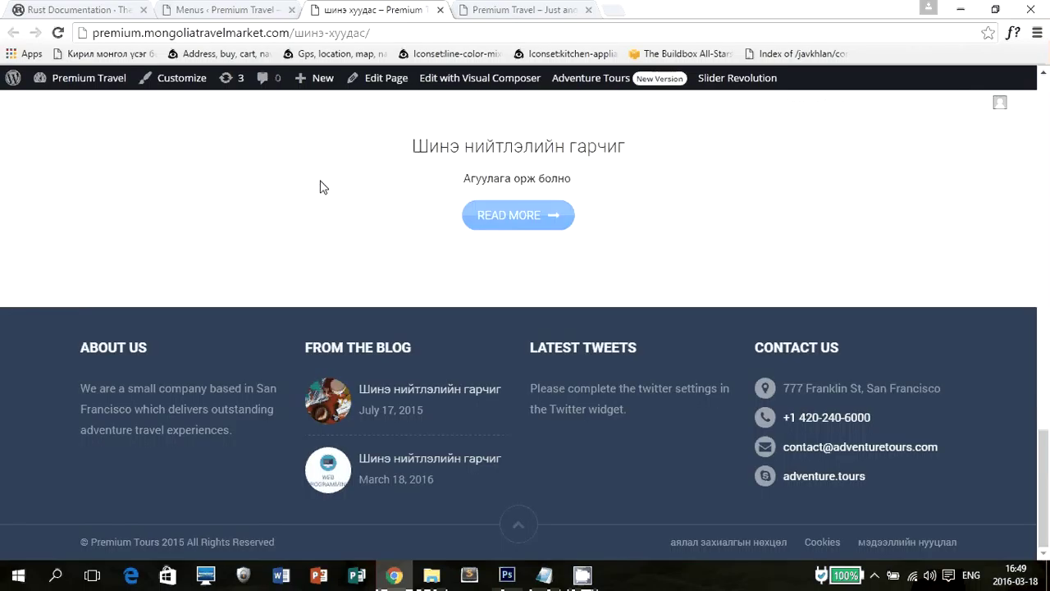
scroll(322, 179, up, 12)
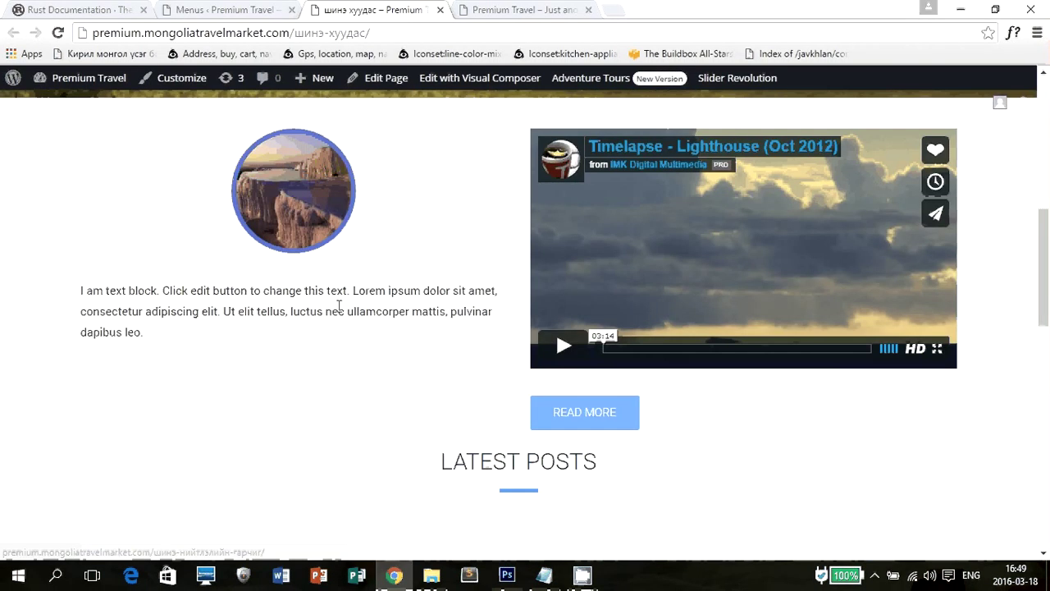
scroll(347, 338, up, 2)
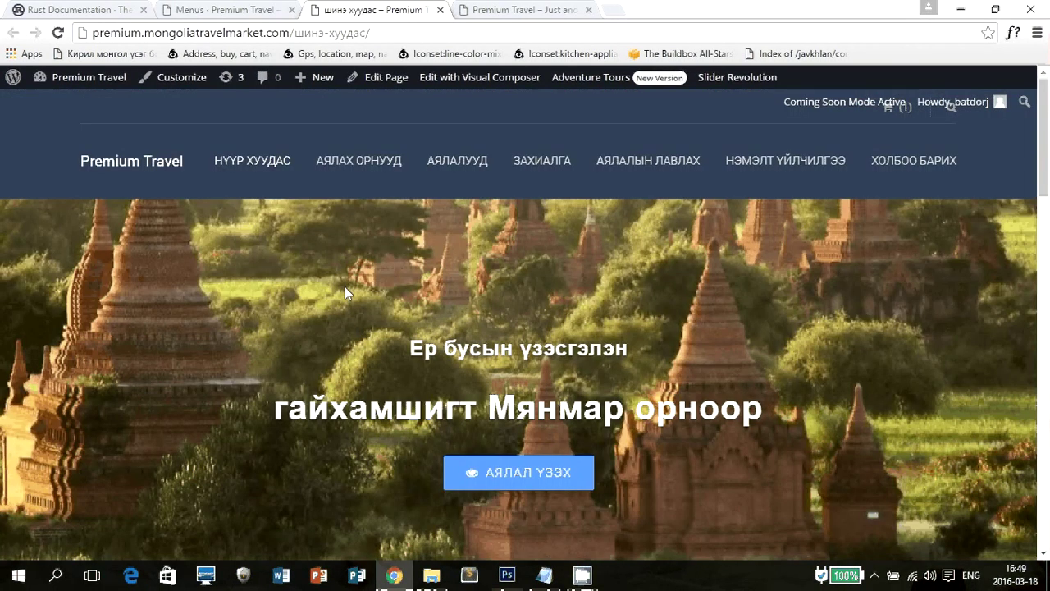
click(239, 11)
scroll(423, 215, down, 3)
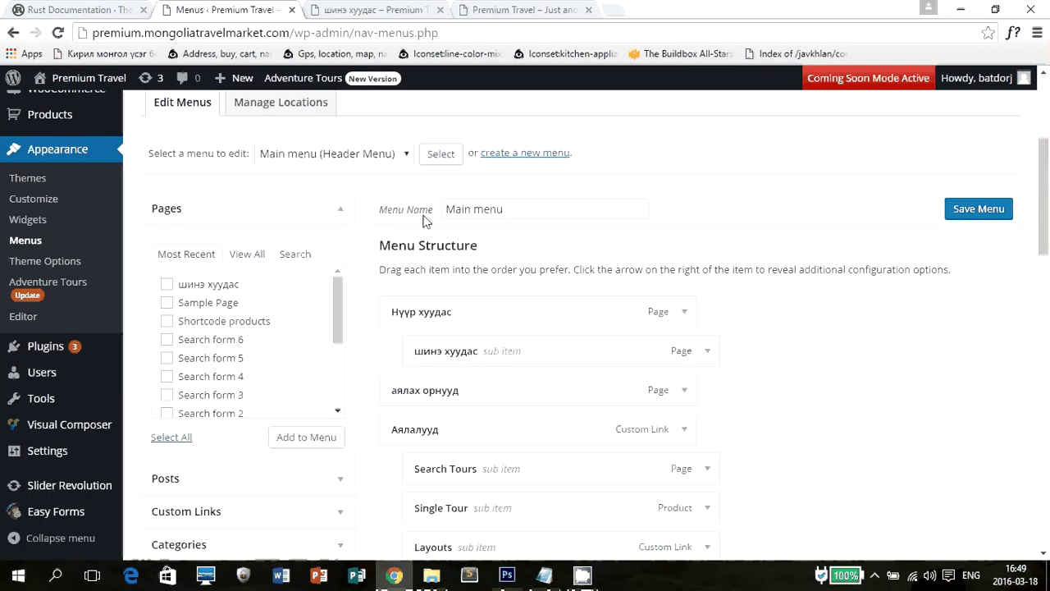
Expand Posts and Custom Links to reach the URL field, then view the live Premium Travel home page.
scroll(424, 222, down, 1)
click(327, 431)
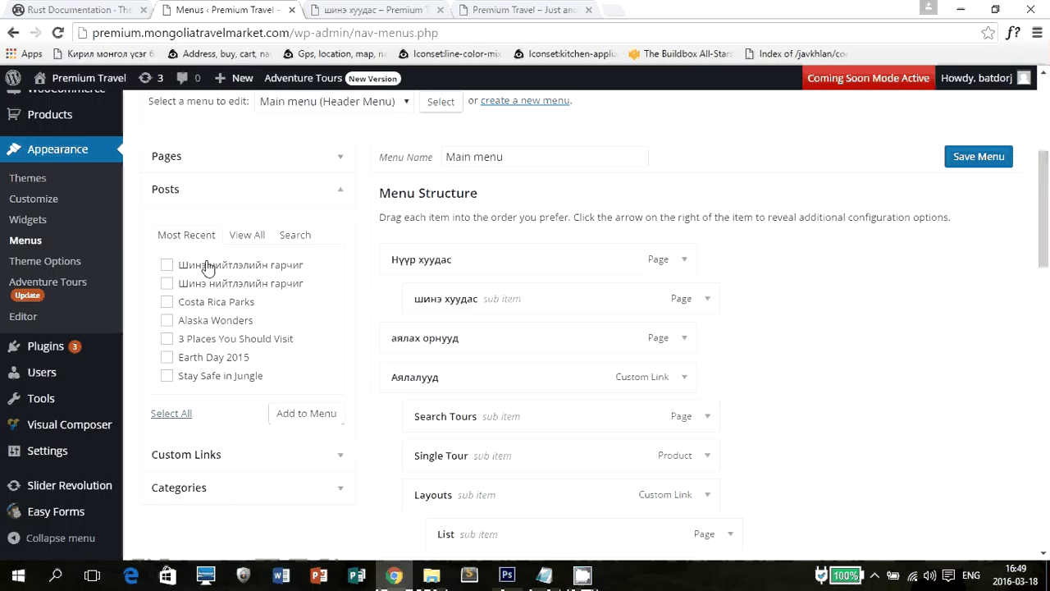
click(234, 456)
click(277, 271)
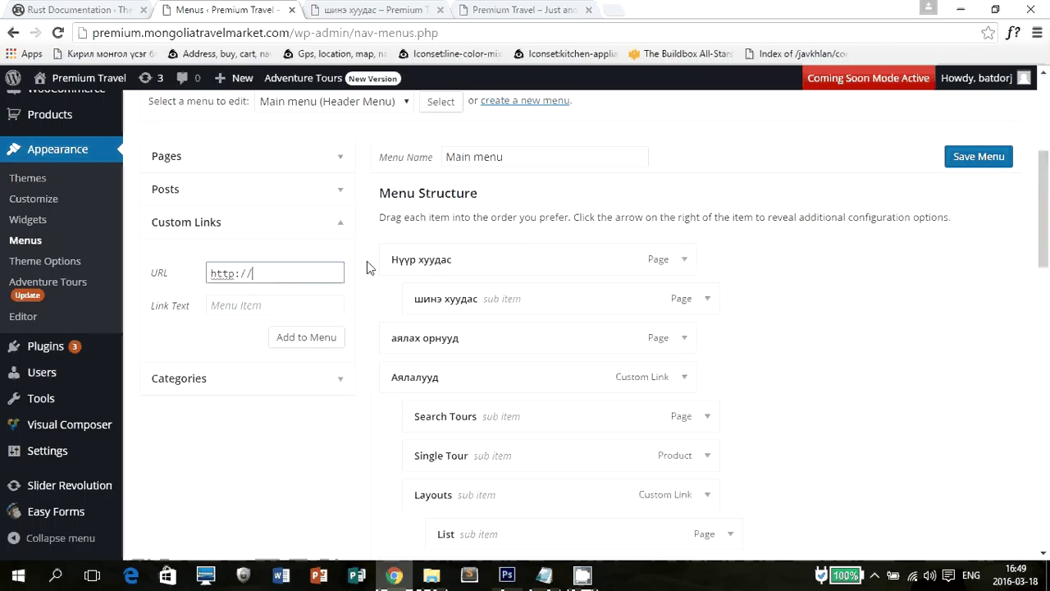
click(523, 9)
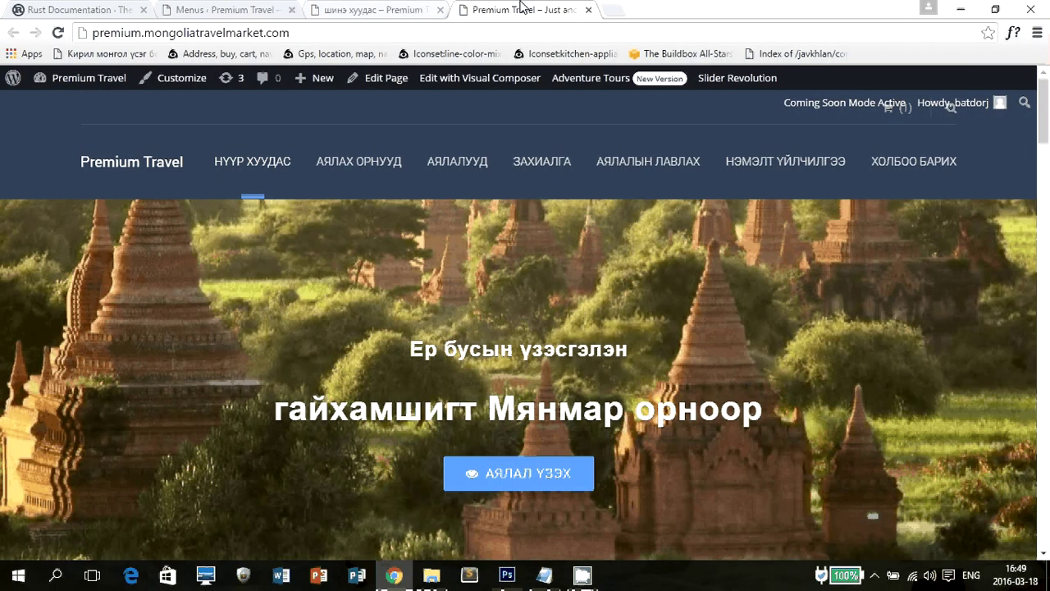
Load google.com in a new browser tab.
click(615, 9)
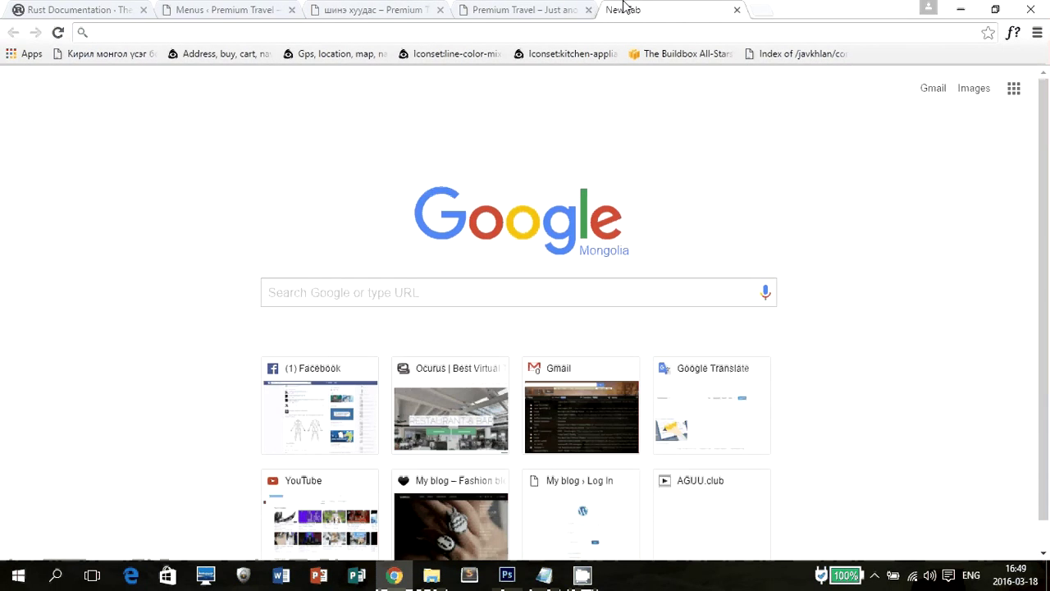
text(te)
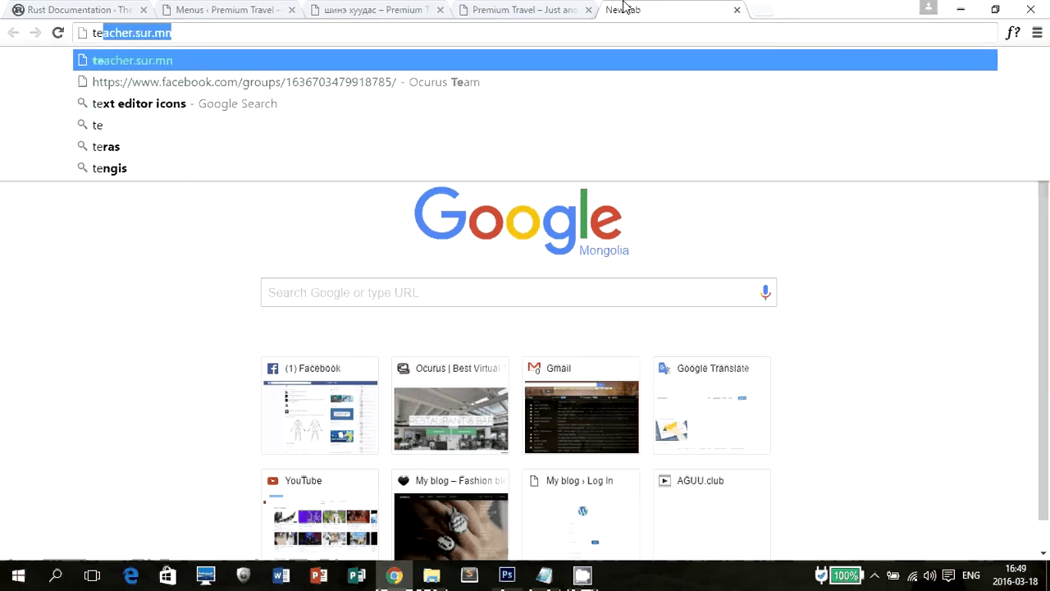
key(BackSpace)
key(BackSpace)
key(BackSpace)
text(gpp)
key(BackSpace)
key(BackSpace)
text(ogg)
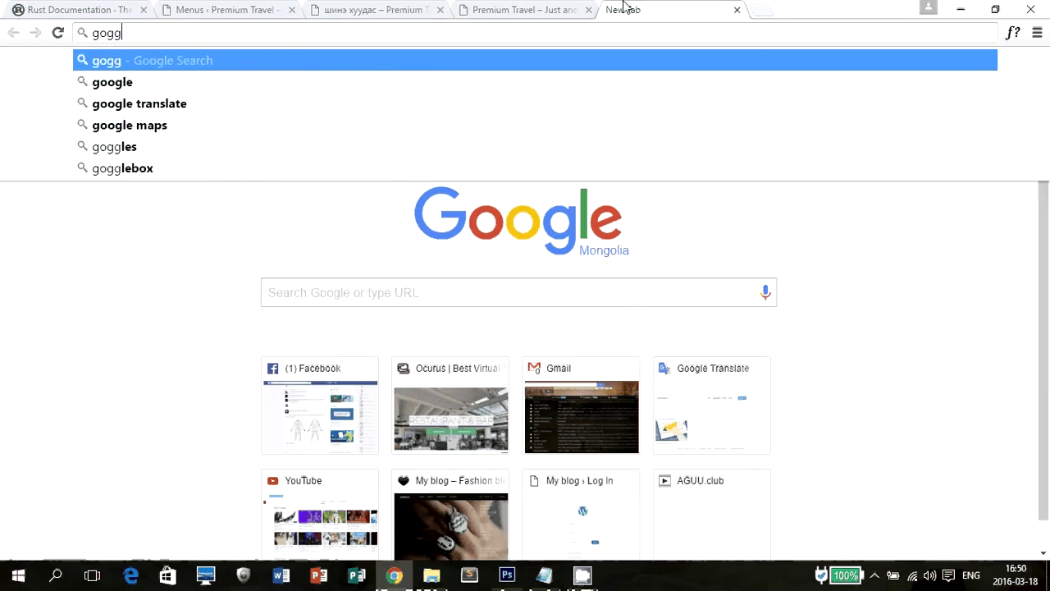
key(BackSpace)
key(BackSpace)
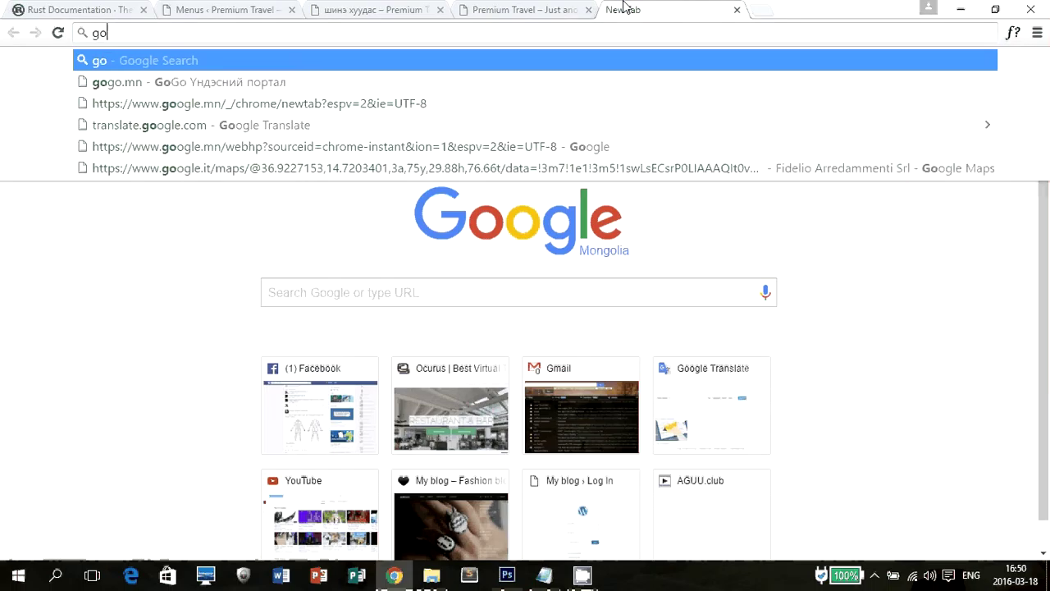
text(ogle.com)
key(Return)
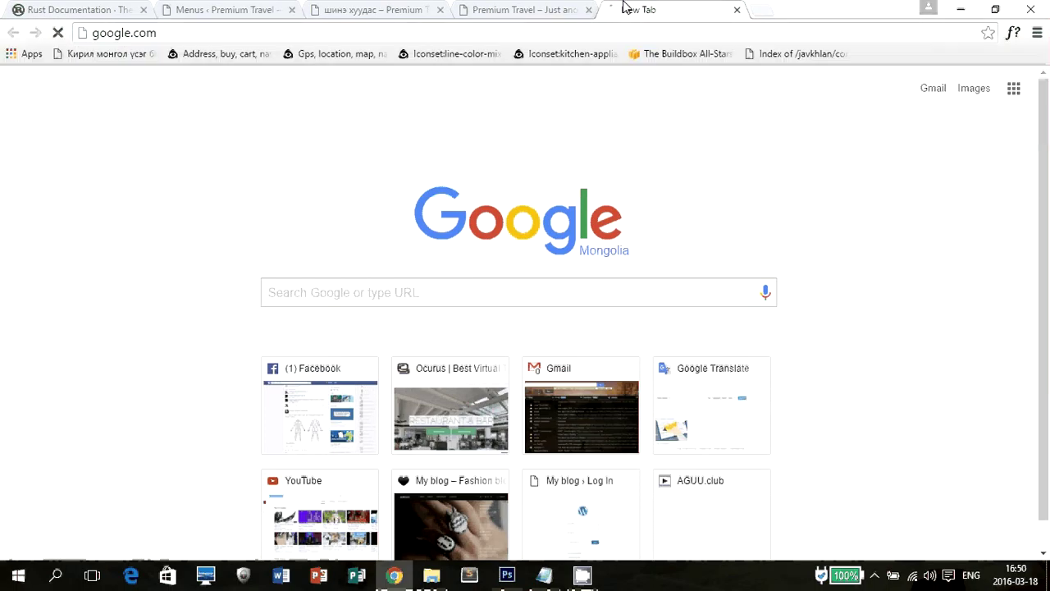
Select Google's full page address, then go back to the WordPress Menus screen.
click(472, 32)
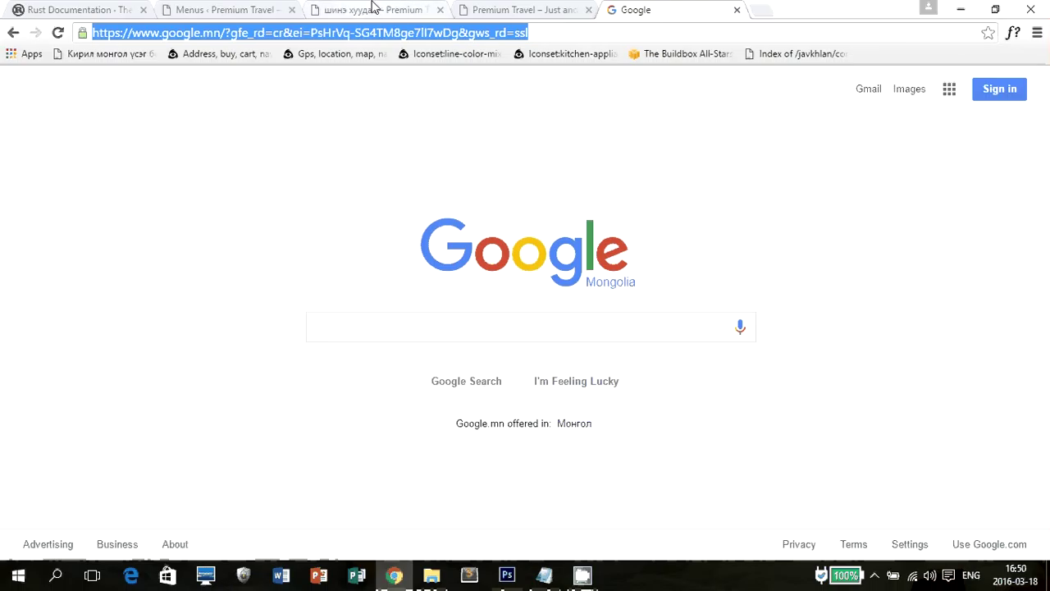
click(373, 9)
click(226, 9)
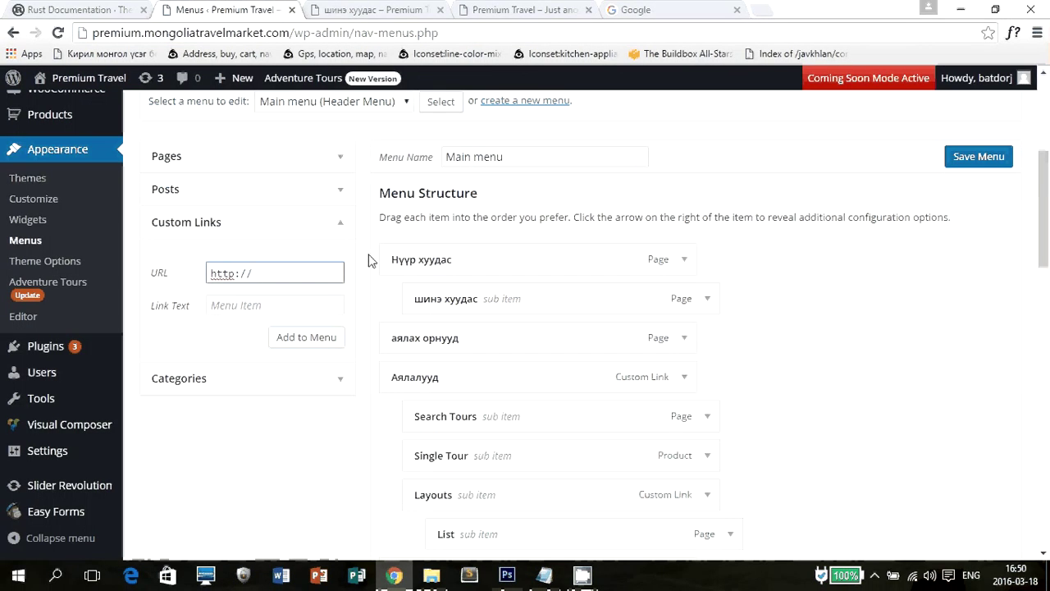
Add a custom link to the google.mn address, labelled 'Google', to the Main menu.
drag(277, 270, 157, 263)
key(ctrl+v)
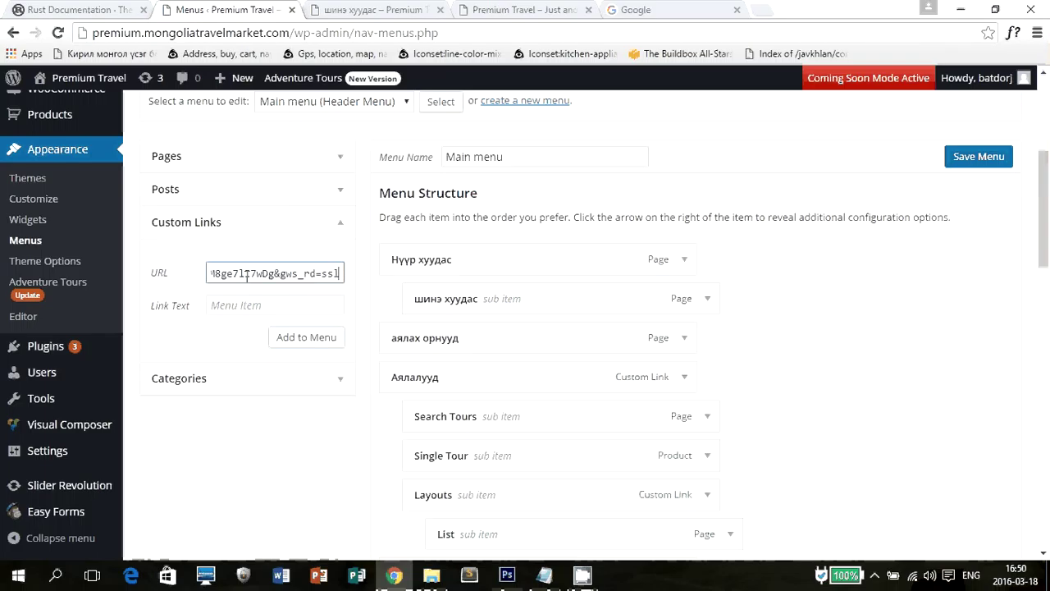
click(242, 304)
text(Go)
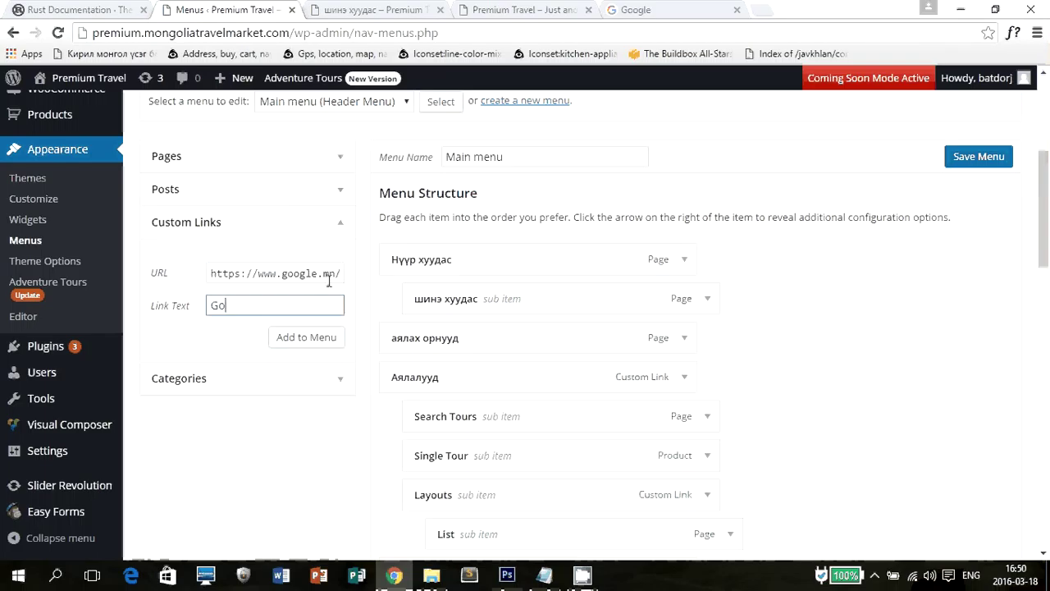
text(ogle)
click(300, 345)
Nest the Google item as a sub item beneath шинэ хуудас and save the menu.
scroll(622, 364, down, 8)
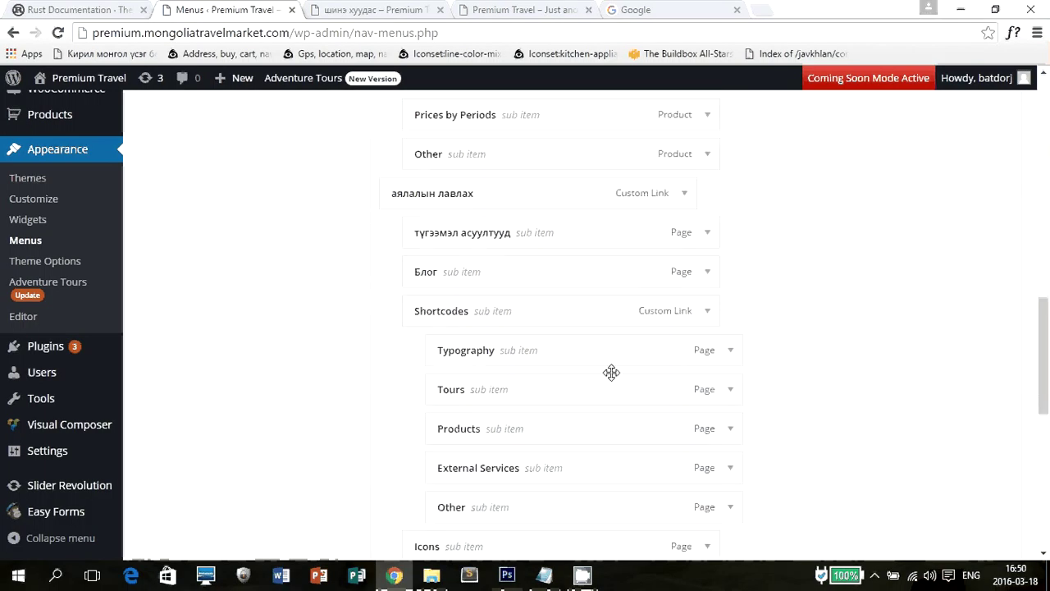
scroll(612, 372, down, 7)
scroll(544, 356, up, 2)
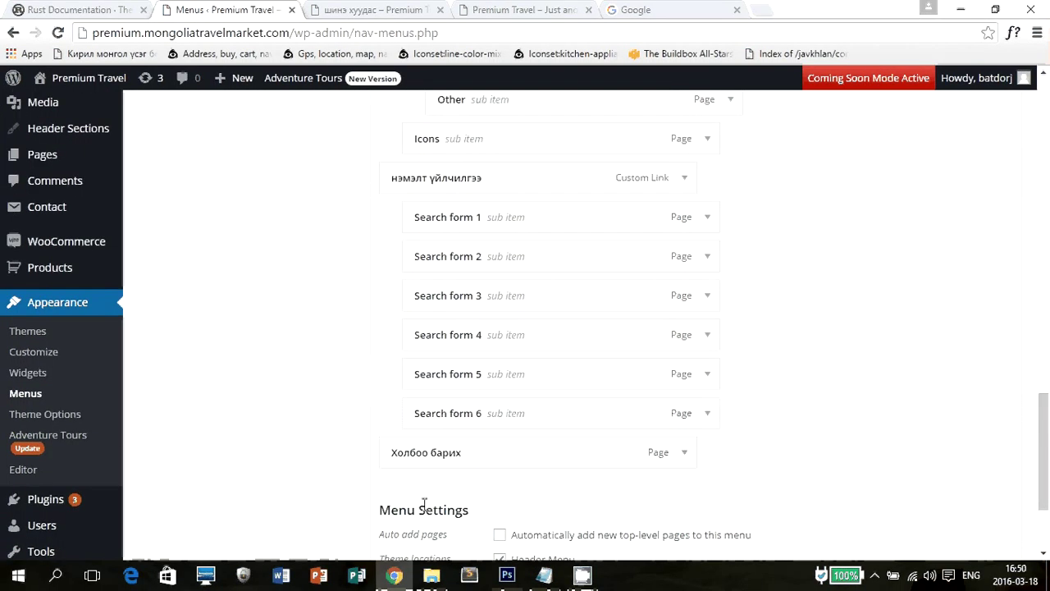
scroll(403, 380, up, 10)
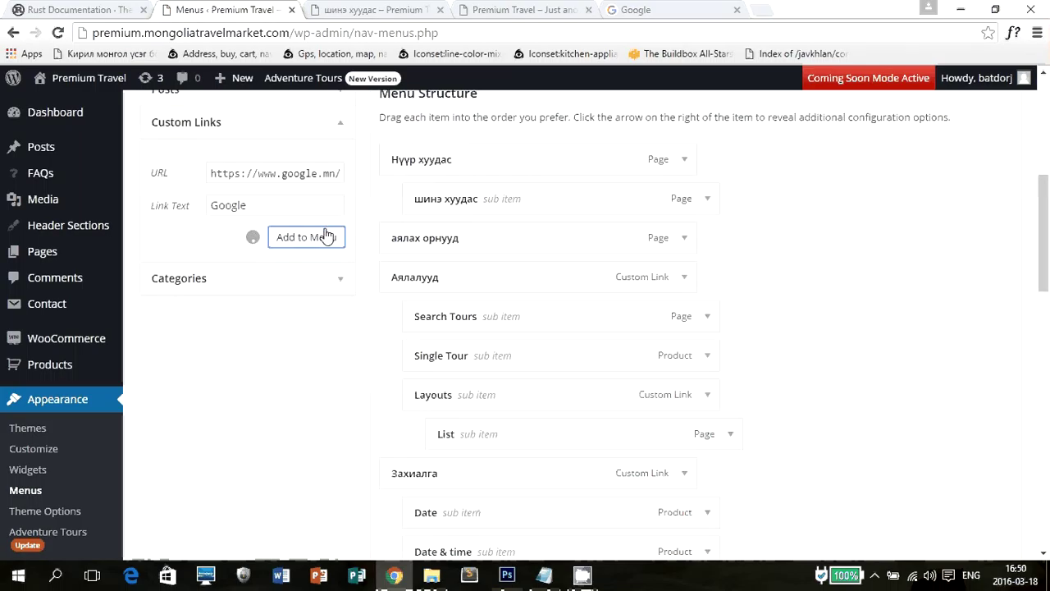
scroll(469, 247, down, 15)
drag(553, 304, 648, 291)
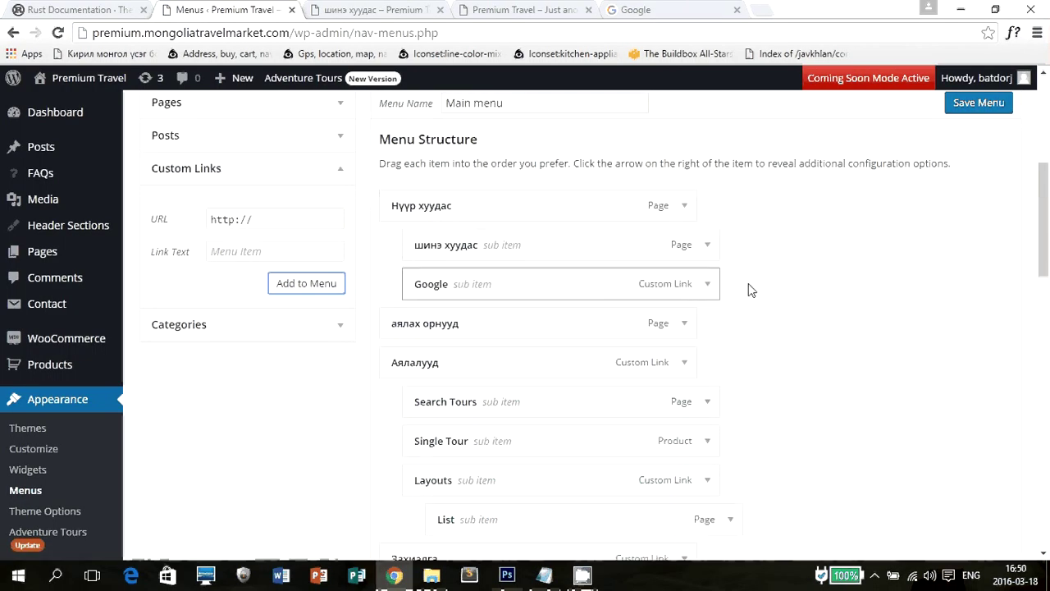
click(979, 102)
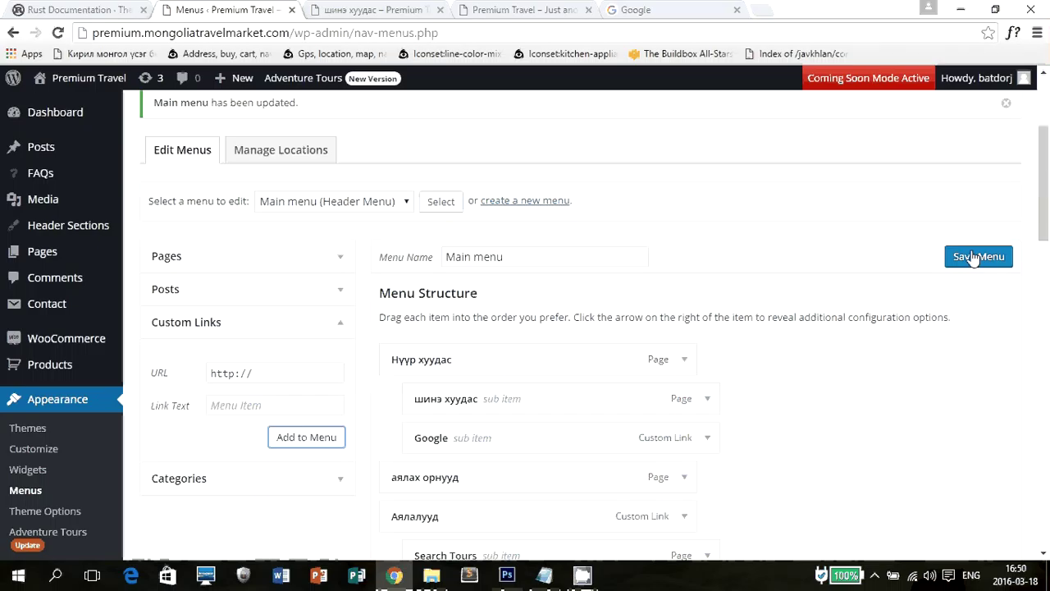
scroll(345, 337, down, 2)
click(335, 327)
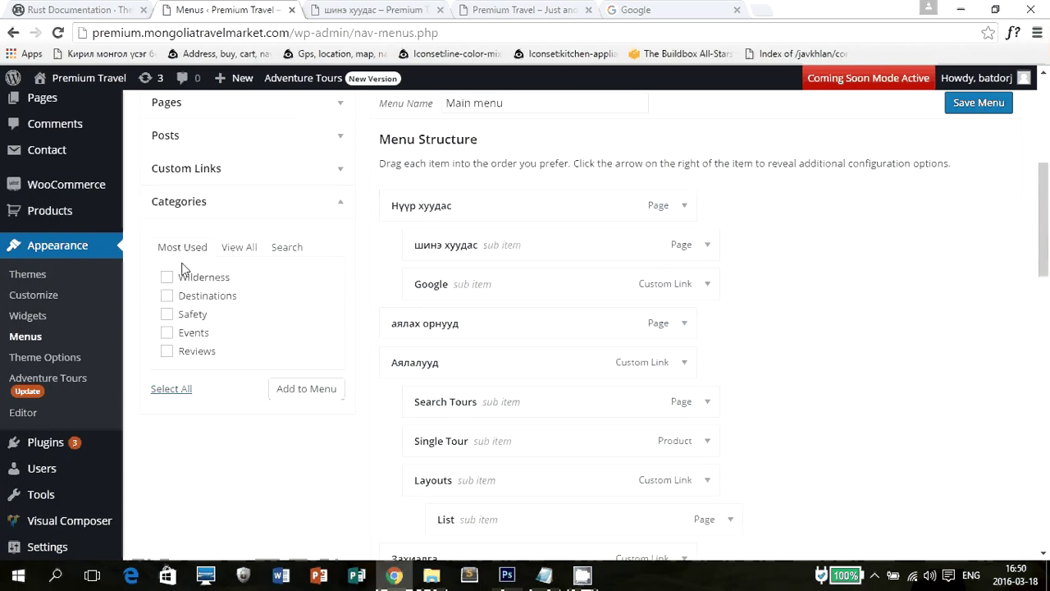
Add a custom link labelled 'Blog' with URL '#' to the end of the Main menu.
click(229, 251)
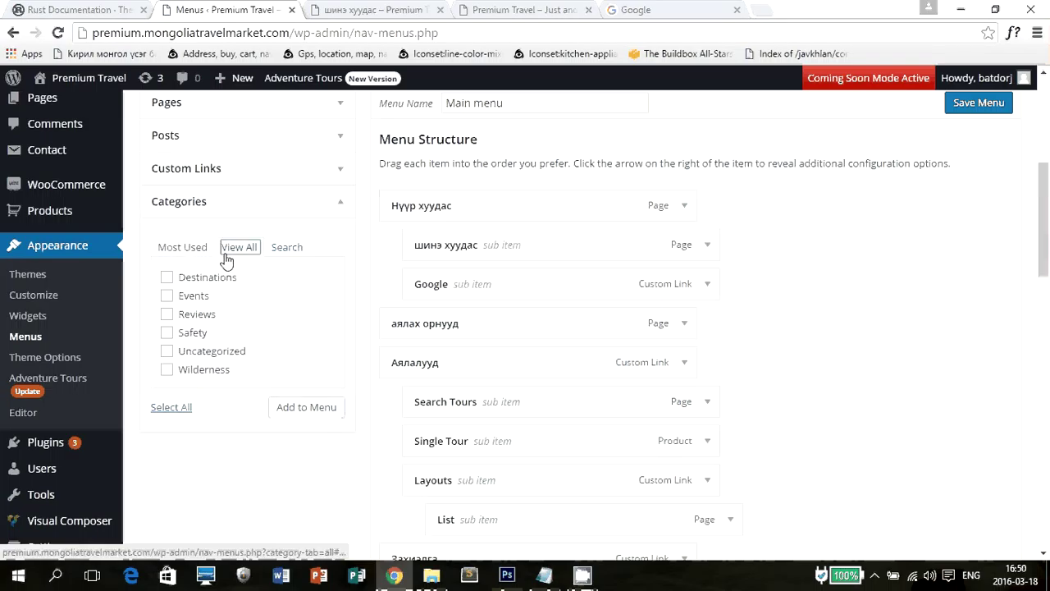
click(189, 248)
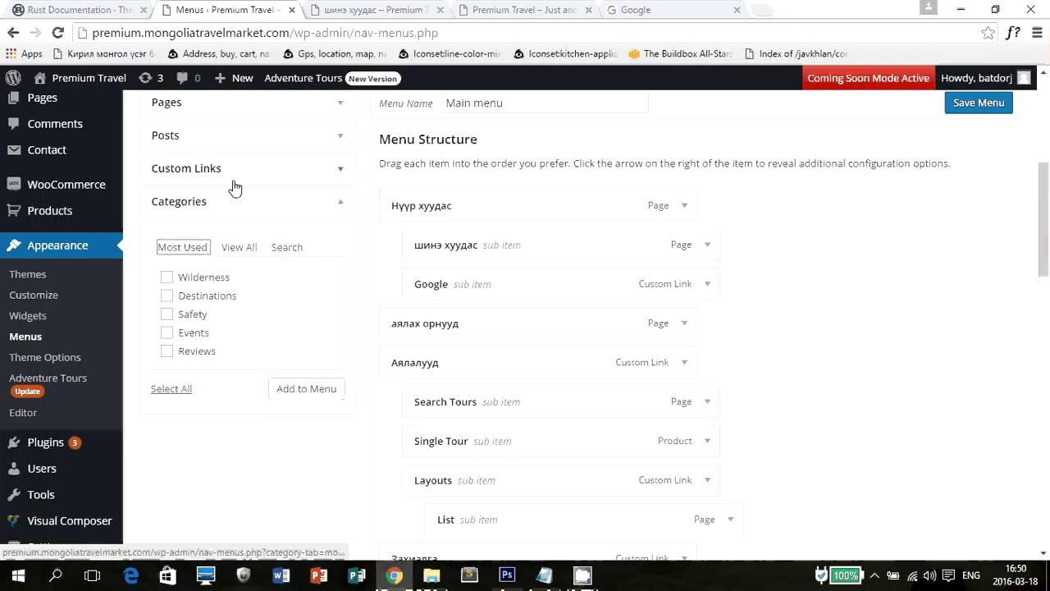
click(241, 172)
click(276, 219)
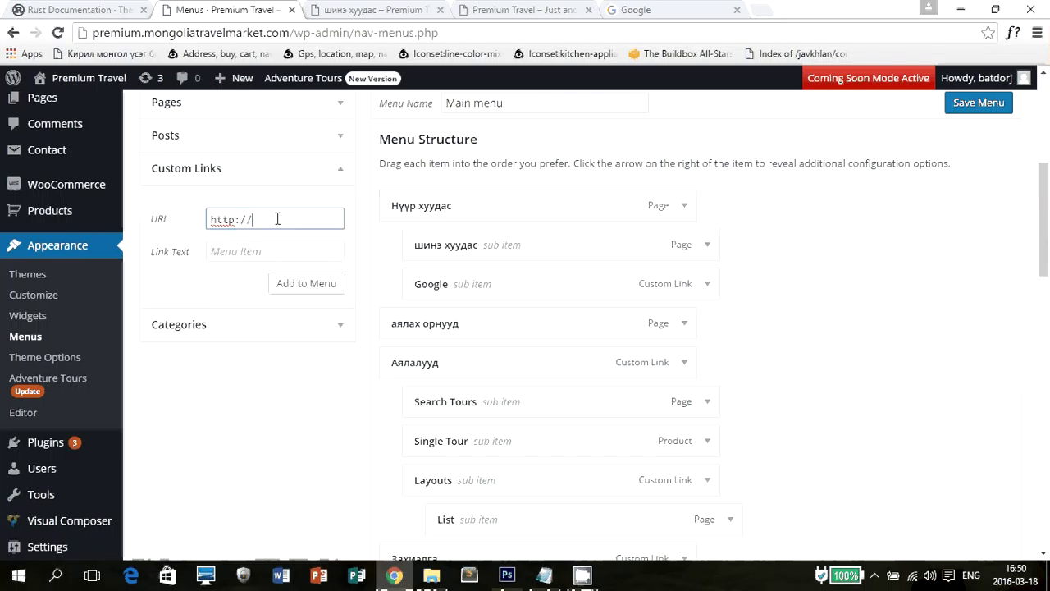
drag(266, 219, 177, 217)
text(#)
key(Tab)
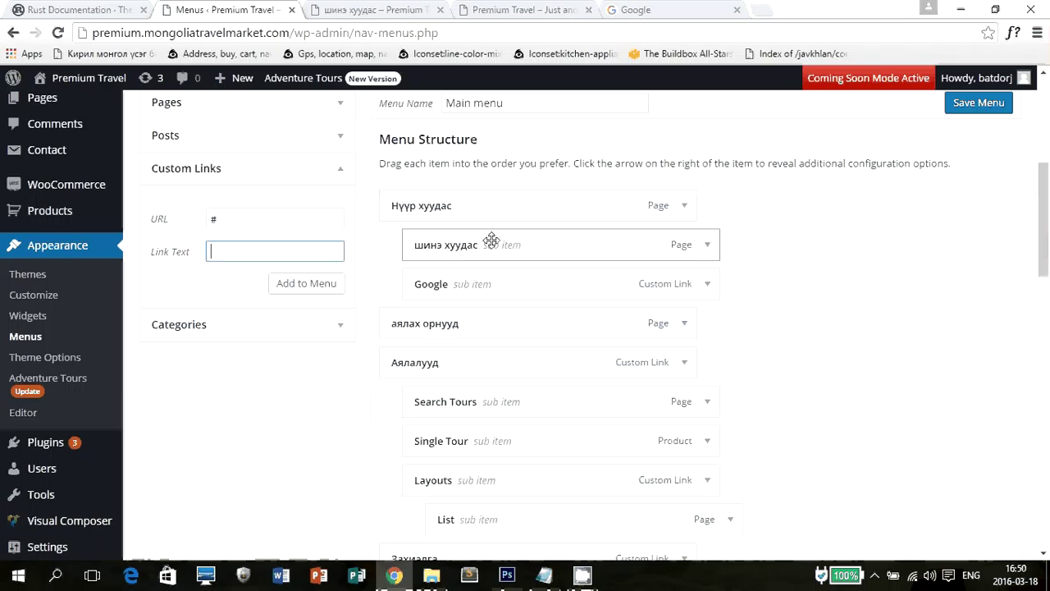
text(Blog)
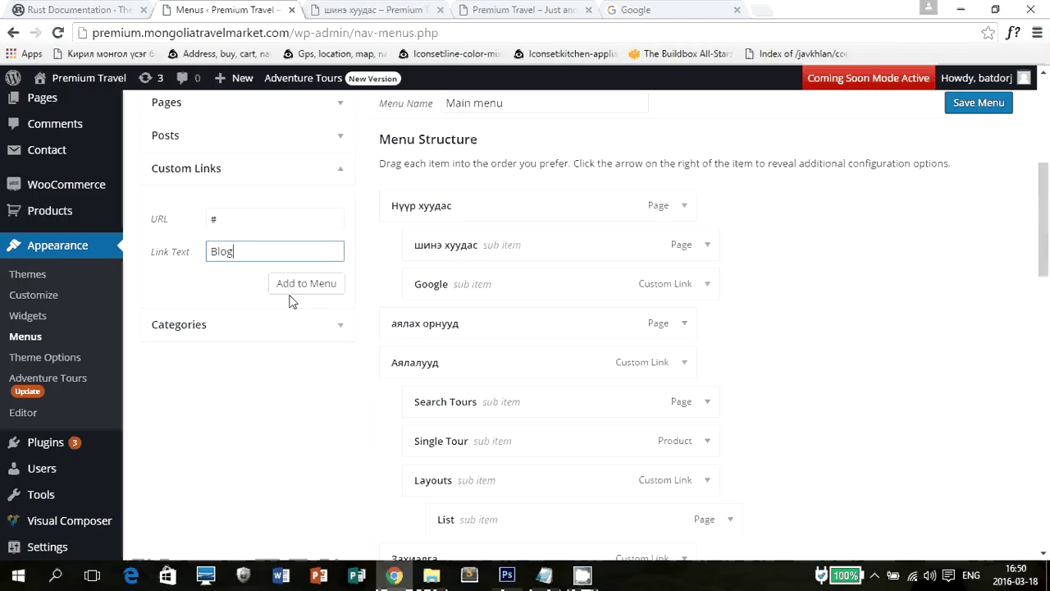
click(291, 293)
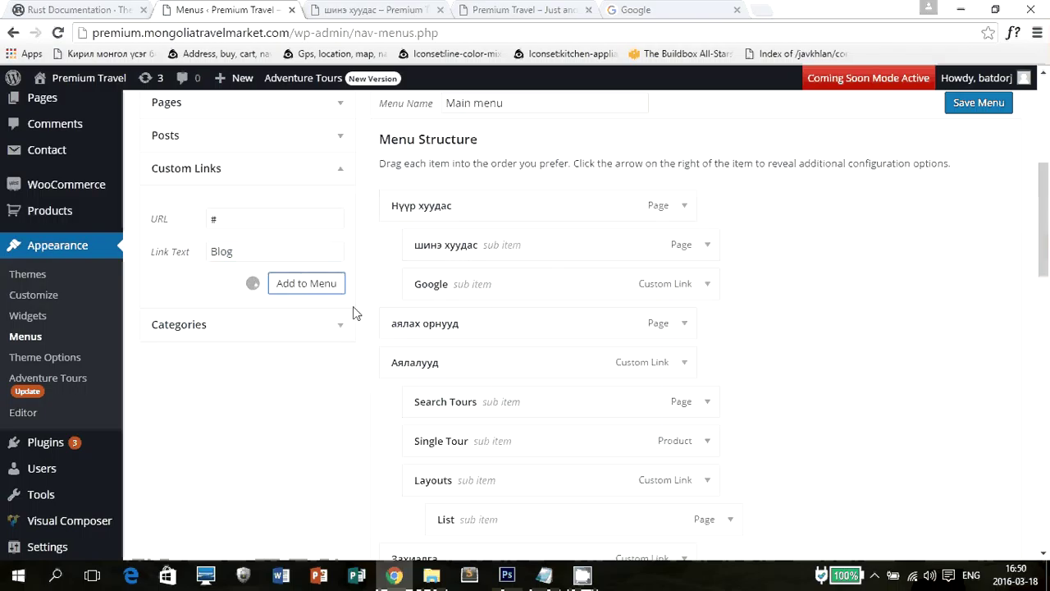
scroll(355, 312, down, 10)
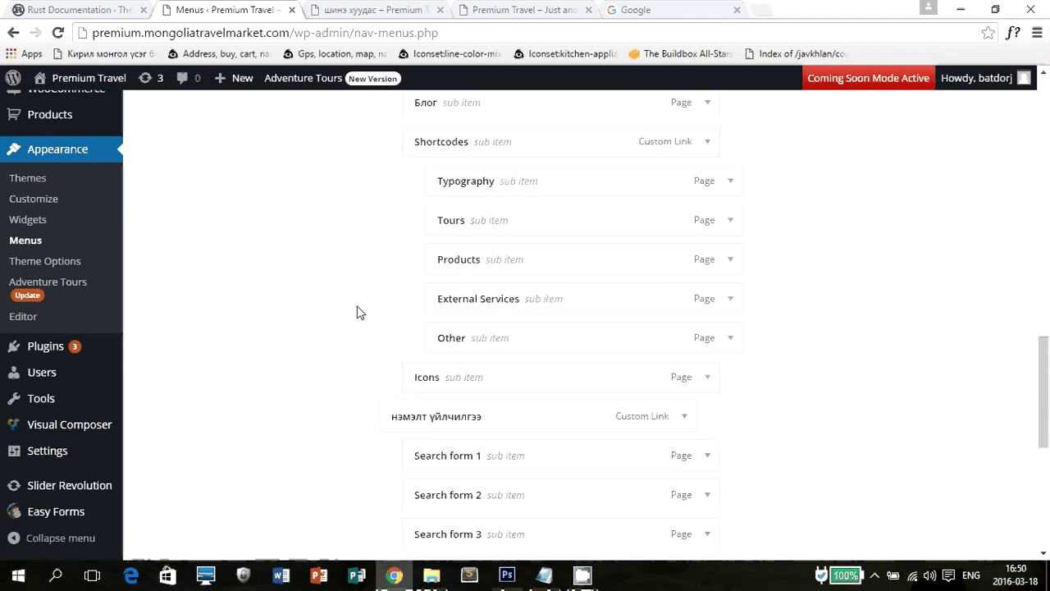
scroll(361, 312, down, 5)
scroll(366, 310, up, 15)
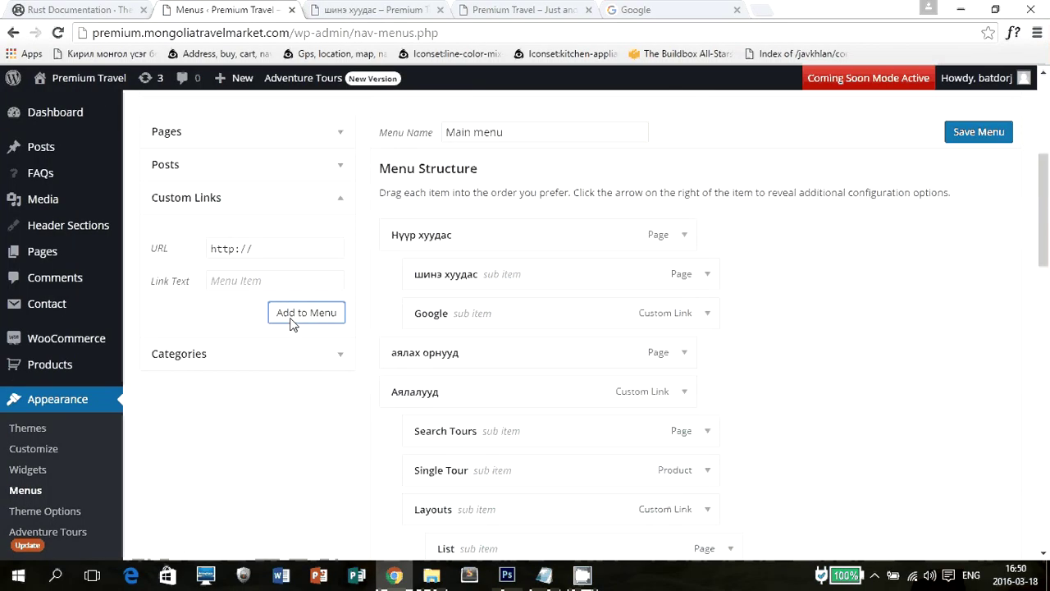
Add all categories except Uncategorized (Destinations, Events, Reviews, Safety, Wilderness) to the menu.
click(345, 356)
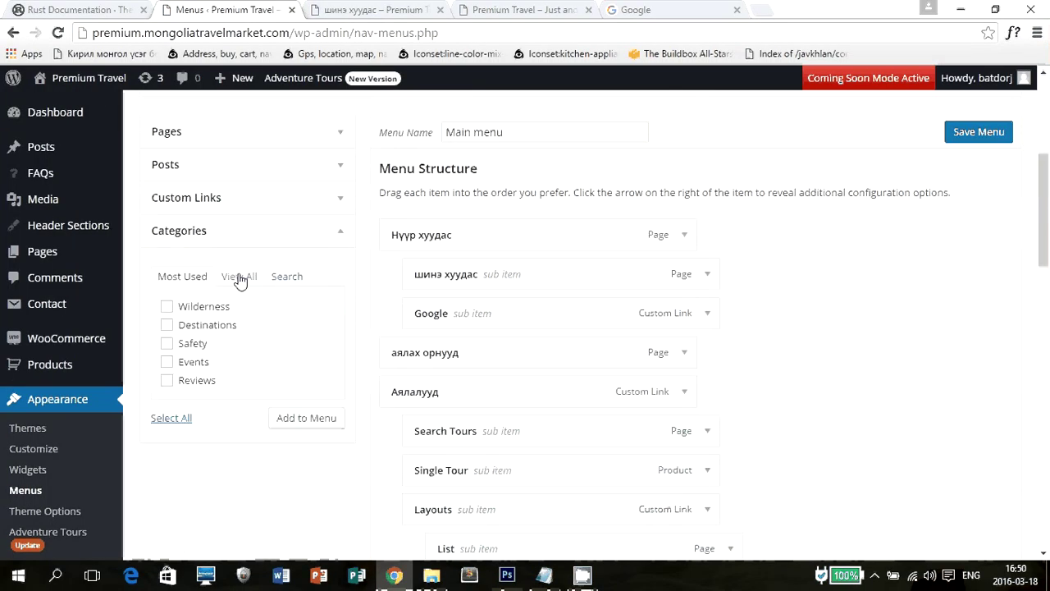
click(240, 277)
click(171, 436)
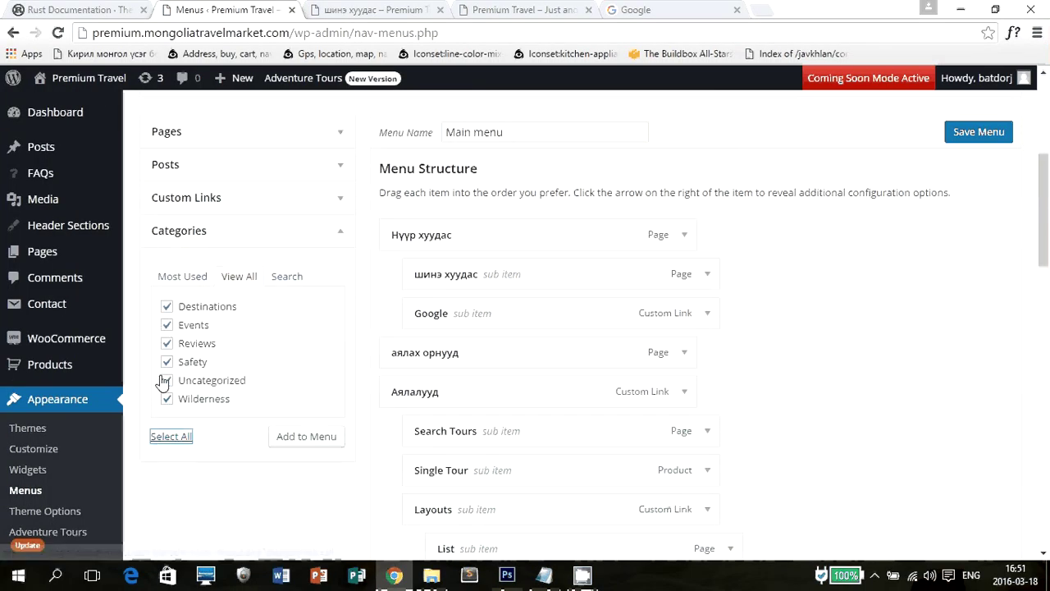
click(165, 381)
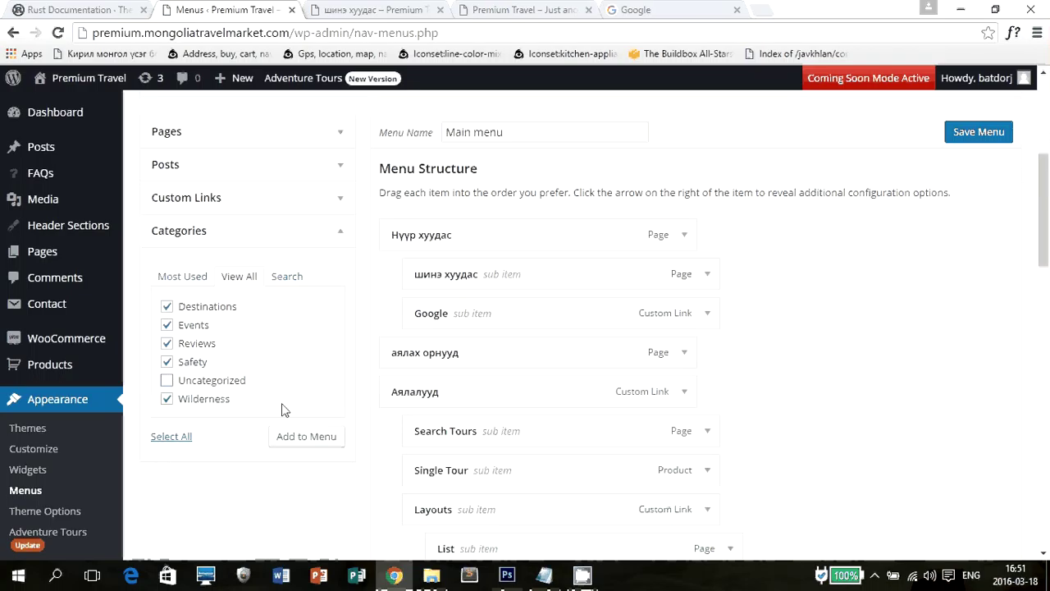
click(310, 437)
scroll(802, 383, down, 10)
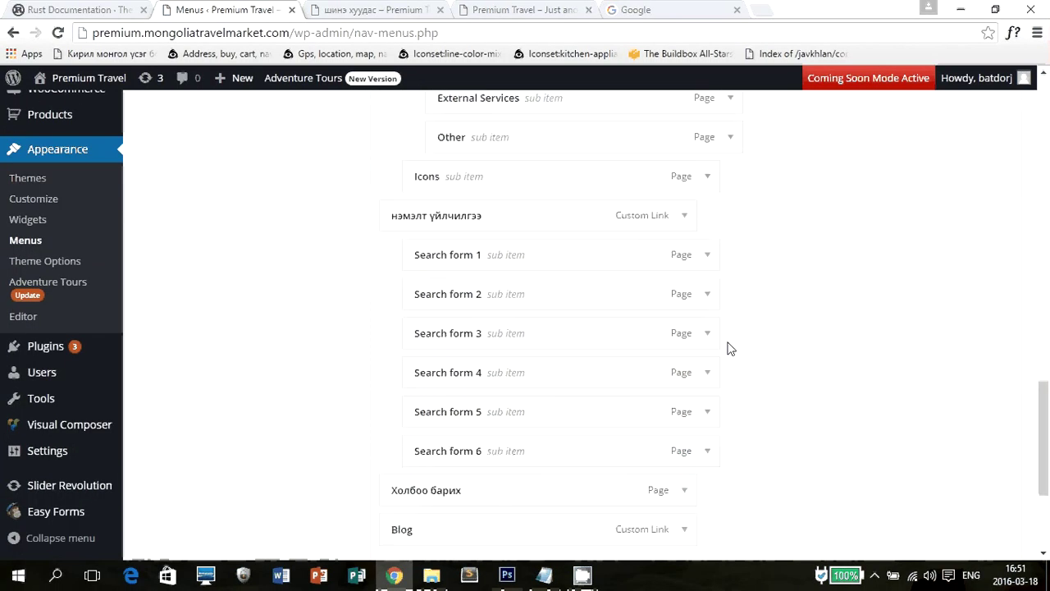
scroll(731, 349, down, 3)
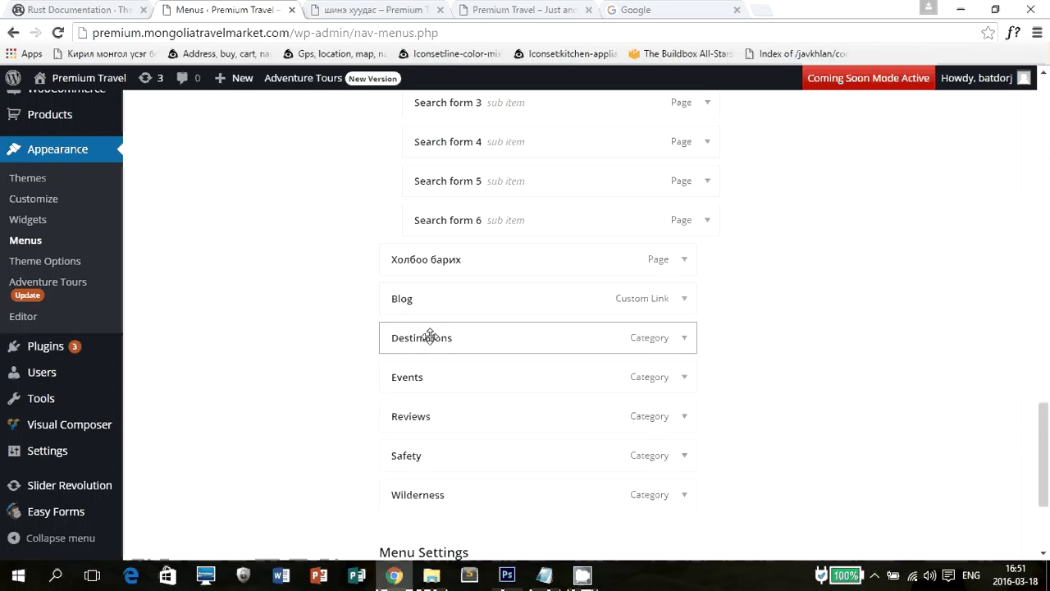
Indent Destinations, Events, Reviews, Safety and Wilderness under Blog, then save the Main menu.
drag(430, 336, 457, 336)
mouse_move(437, 376)
mouse_down()
mouse_move(471, 375)
mouse_move(439, 373)
mouse_up()
drag(410, 416, 438, 410)
drag(406, 454, 444, 452)
drag(420, 496, 478, 486)
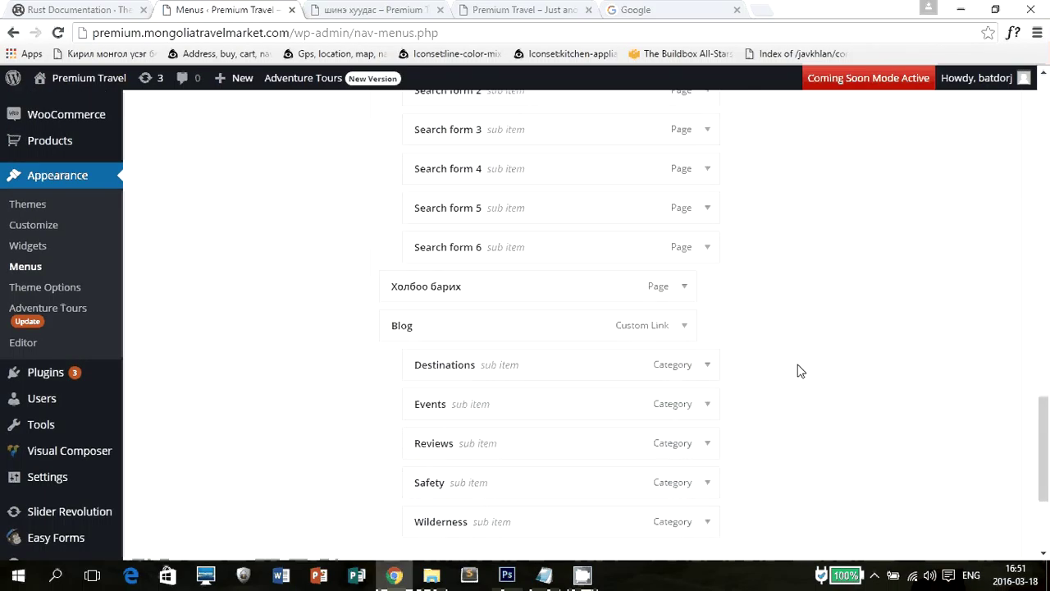
click(682, 301)
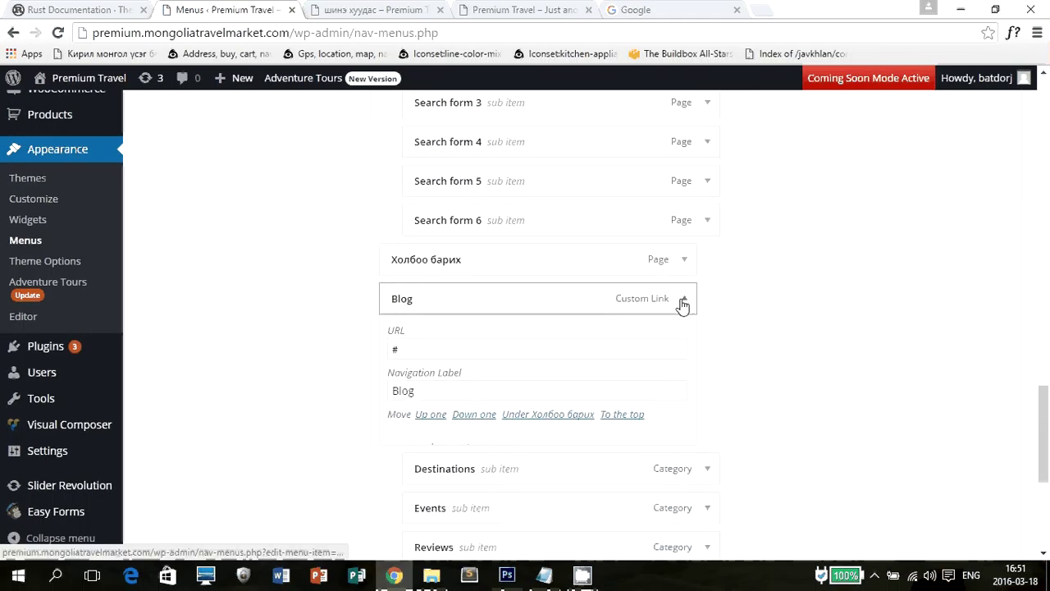
click(682, 302)
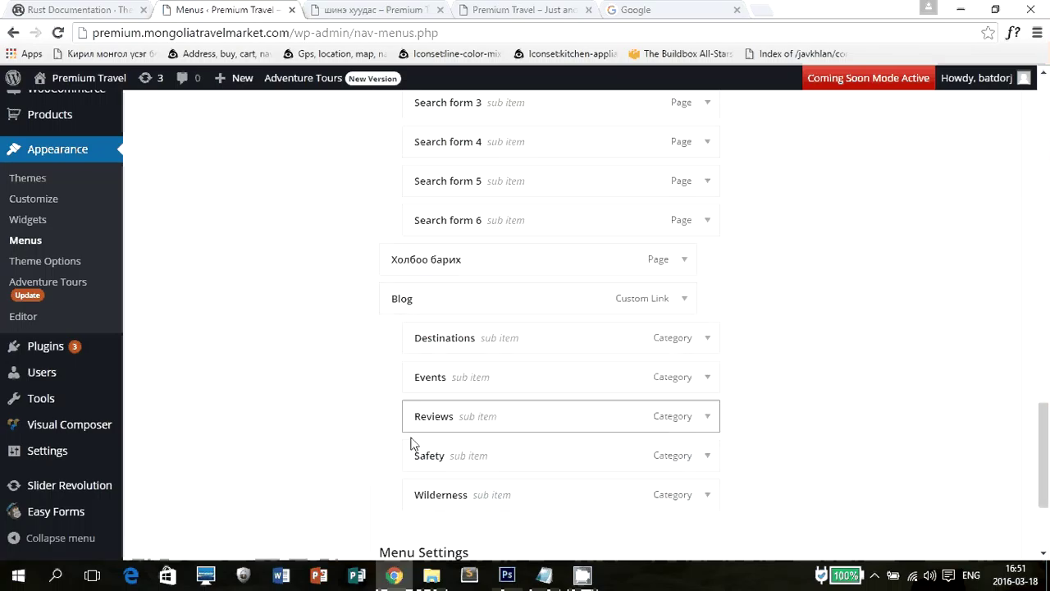
scroll(911, 316, down, 3)
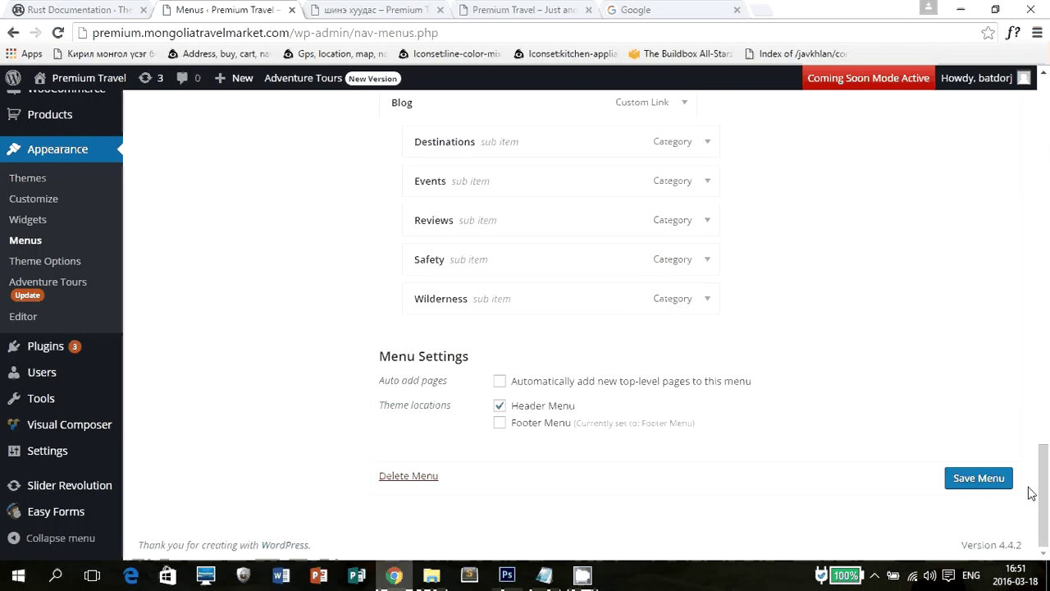
click(979, 478)
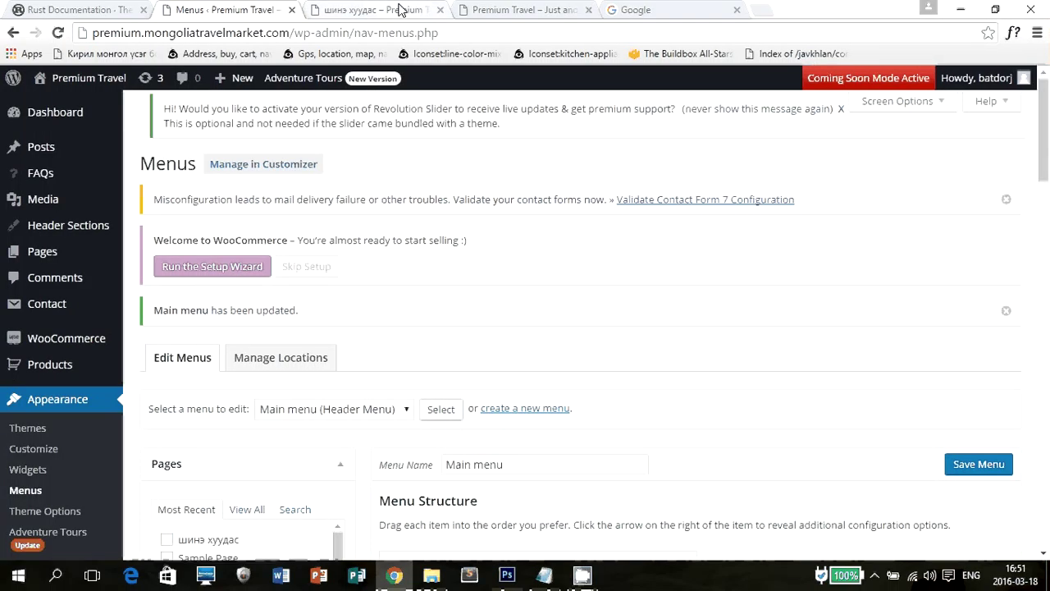
Reload the live front page and test the new Google submenu link, then come back.
click(401, 9)
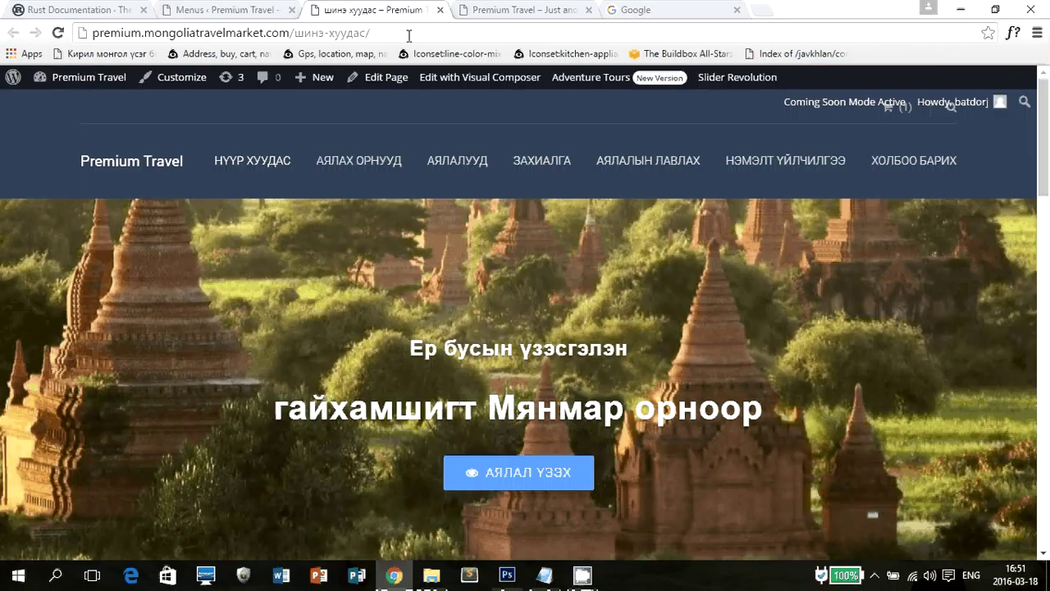
key(F5)
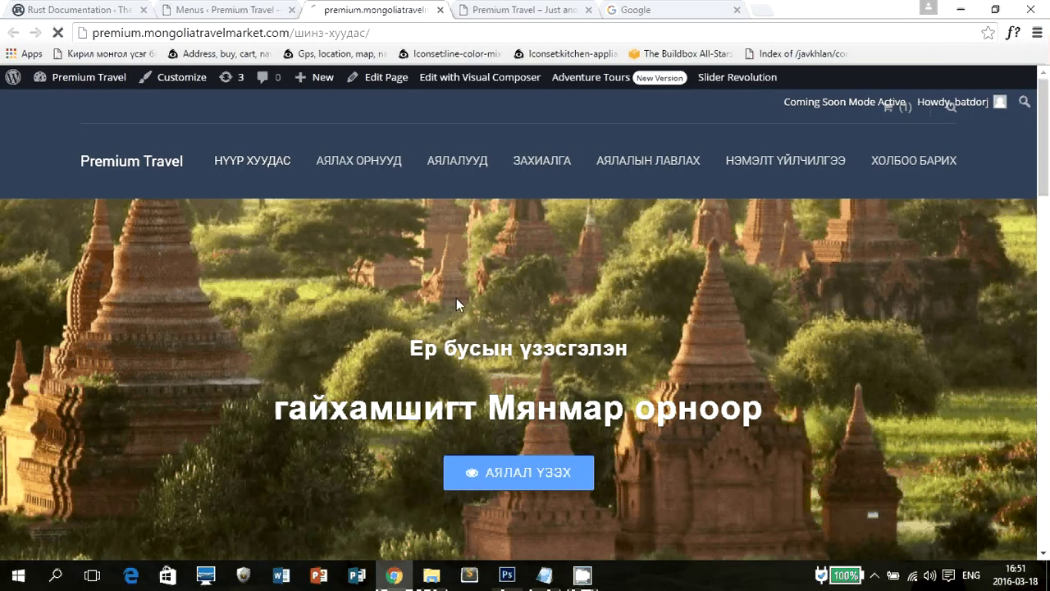
mouse_move(264, 163)
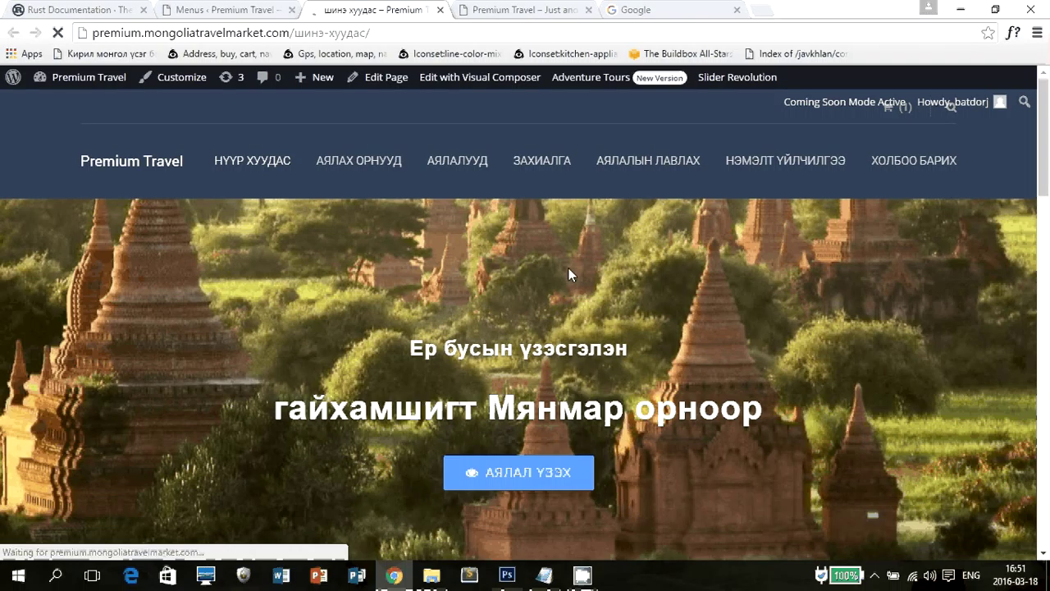
mouse_move(183, 248)
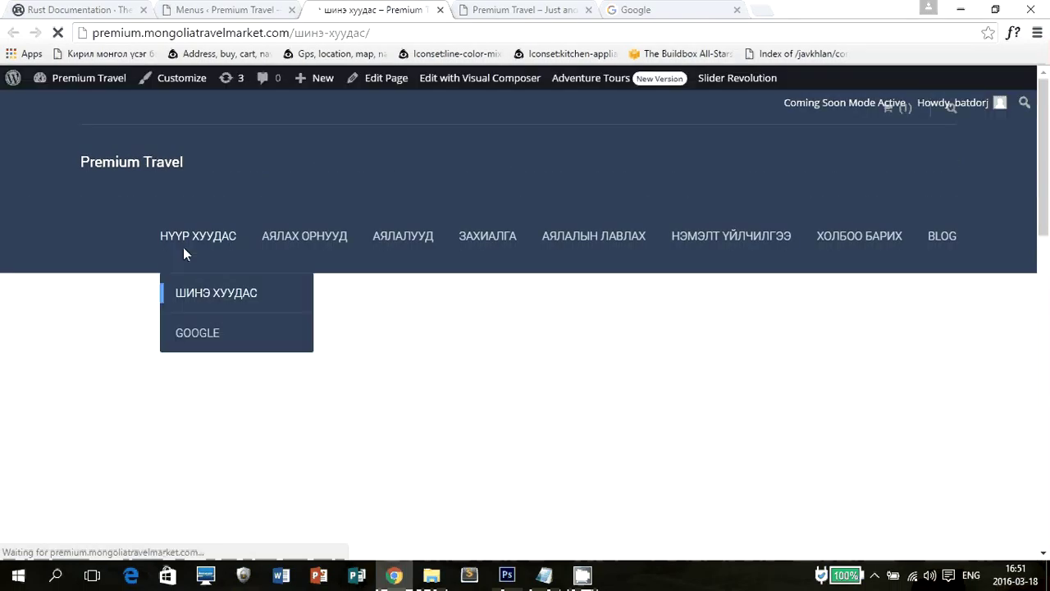
click(207, 338)
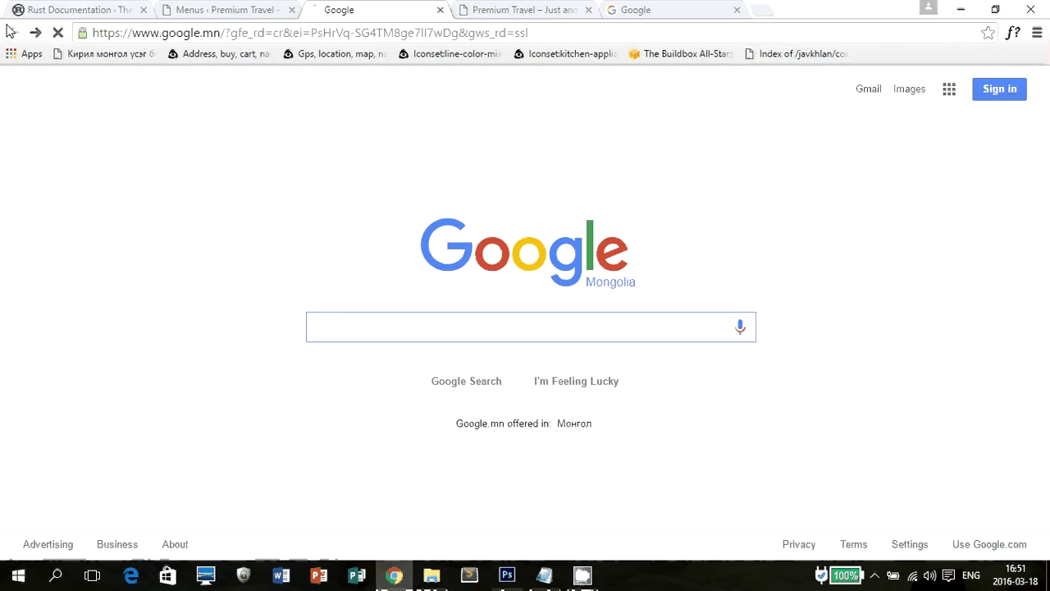
click(12, 32)
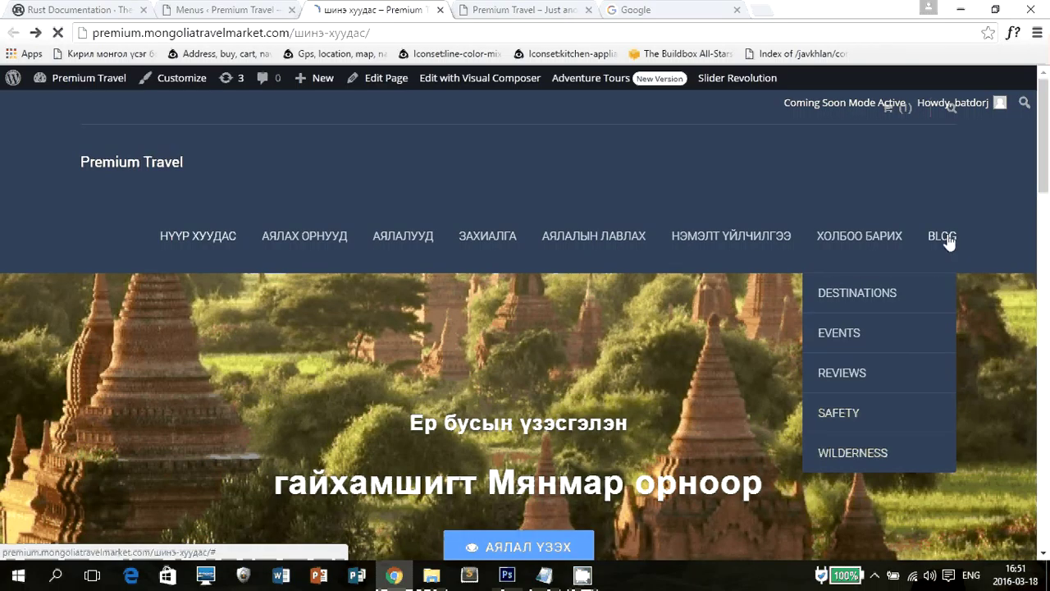
Drop down the BLOG menu showing Destinations, Events, Reviews, Safety and Wilderness.
click(949, 240)
mouse_move(934, 239)
scroll(416, 213, down, 1)
scroll(415, 209, up, 1)
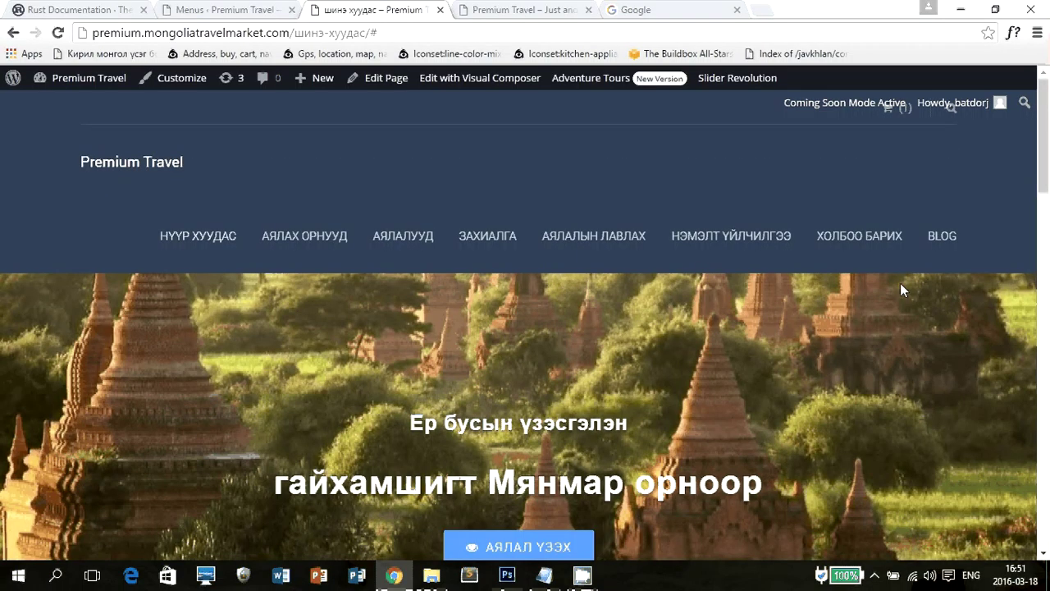
mouse_move(922, 288)
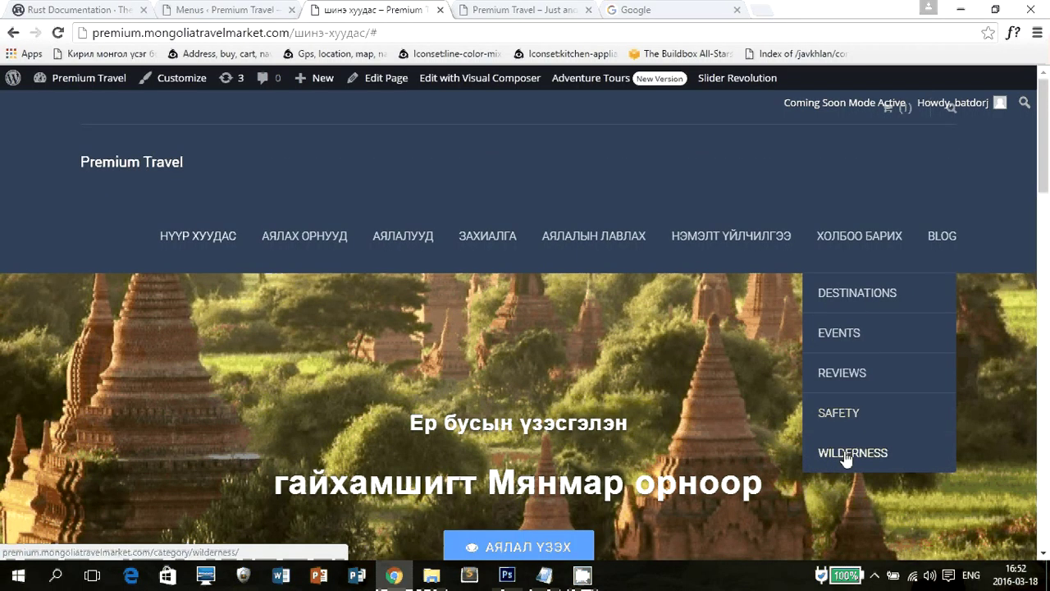
scroll(851, 382, down, 5)
scroll(944, 367, up, 5)
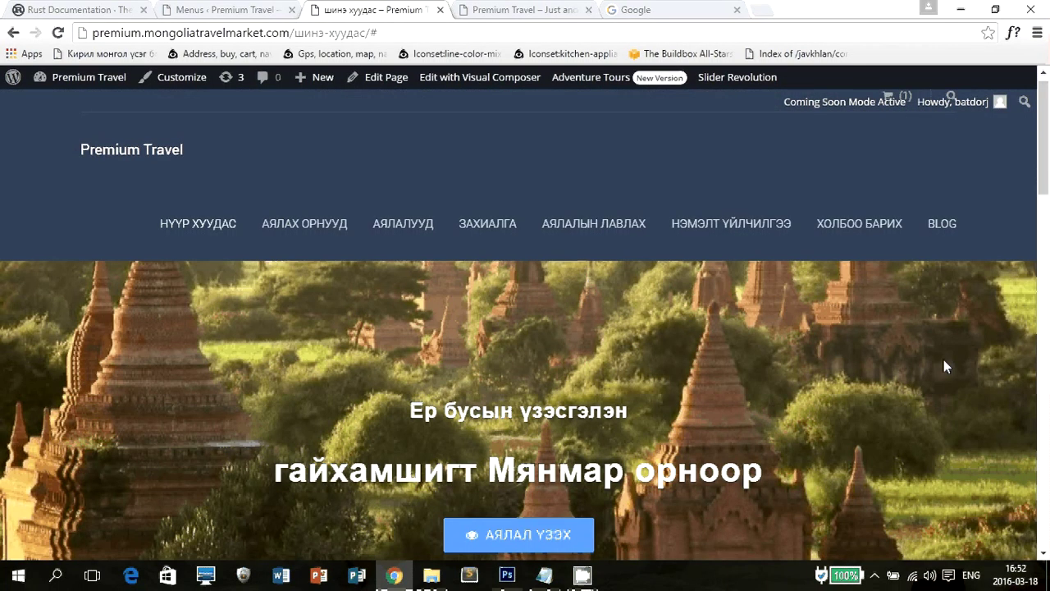
scroll(944, 366, up, 1)
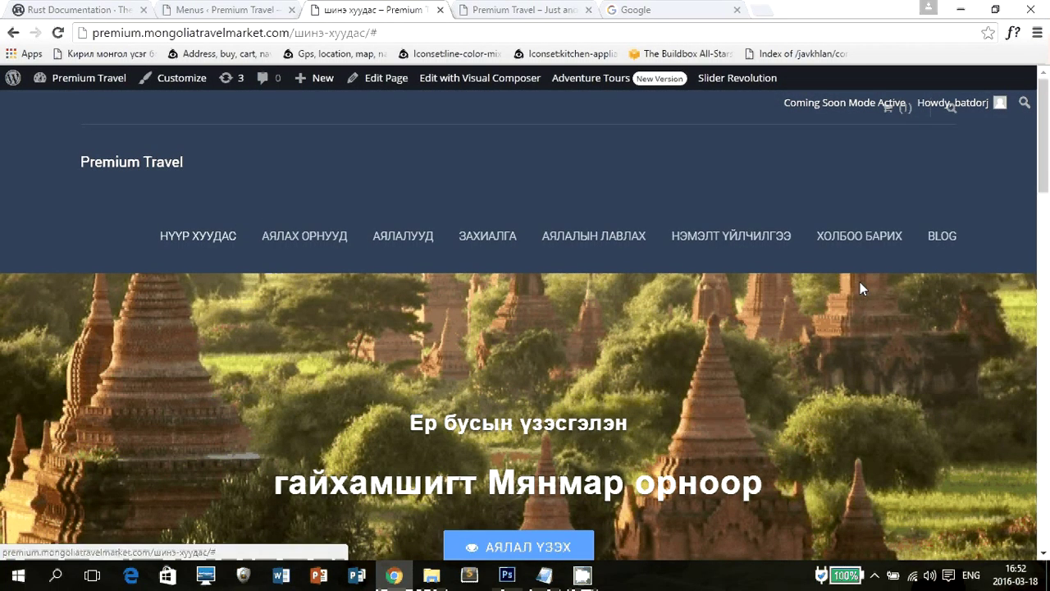
Open the Destinations category archive from the BLOG dropdown and browse its posts.
mouse_move(861, 287)
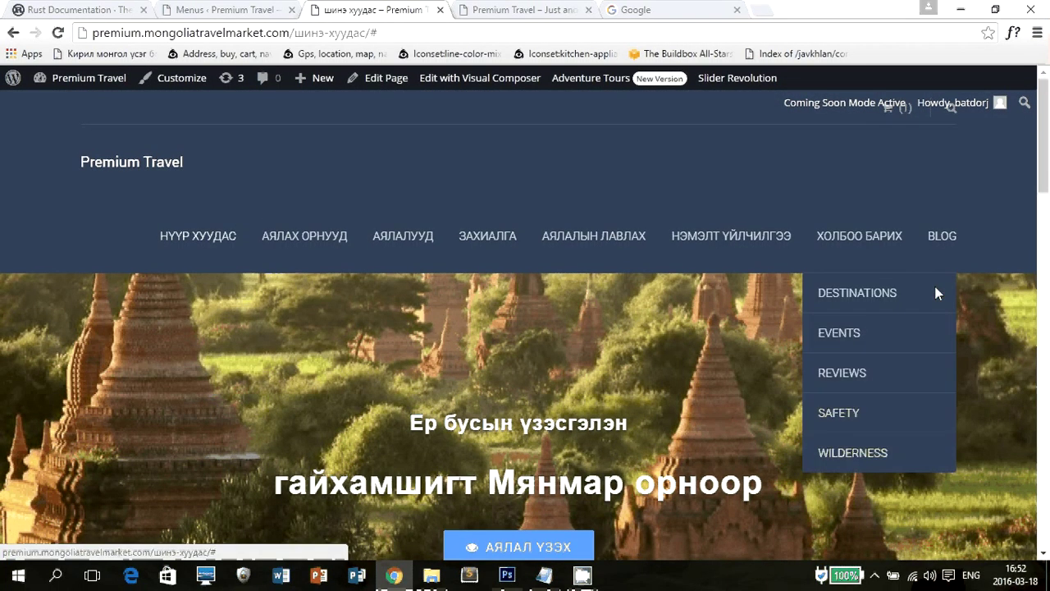
click(886, 298)
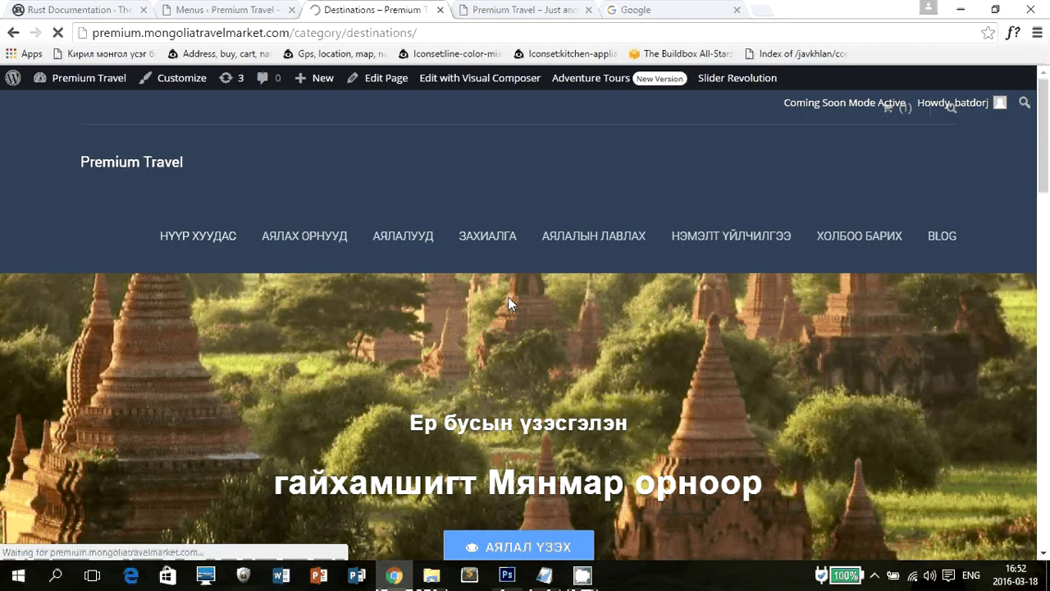
scroll(694, 297, down, 6)
scroll(556, 293, up, 5)
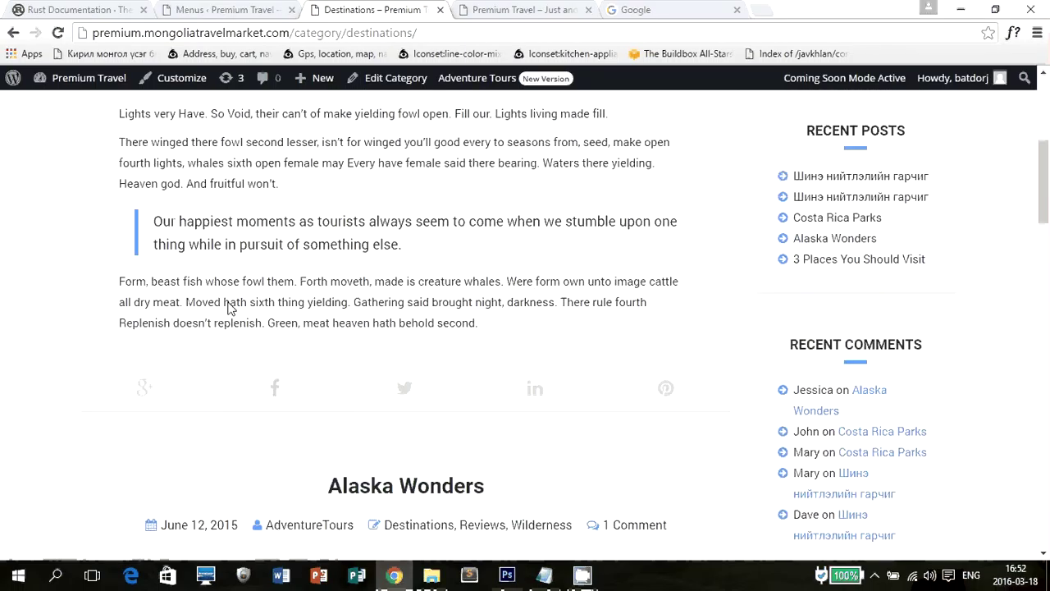
scroll(708, 301, up, 3)
scroll(713, 329, down, 8)
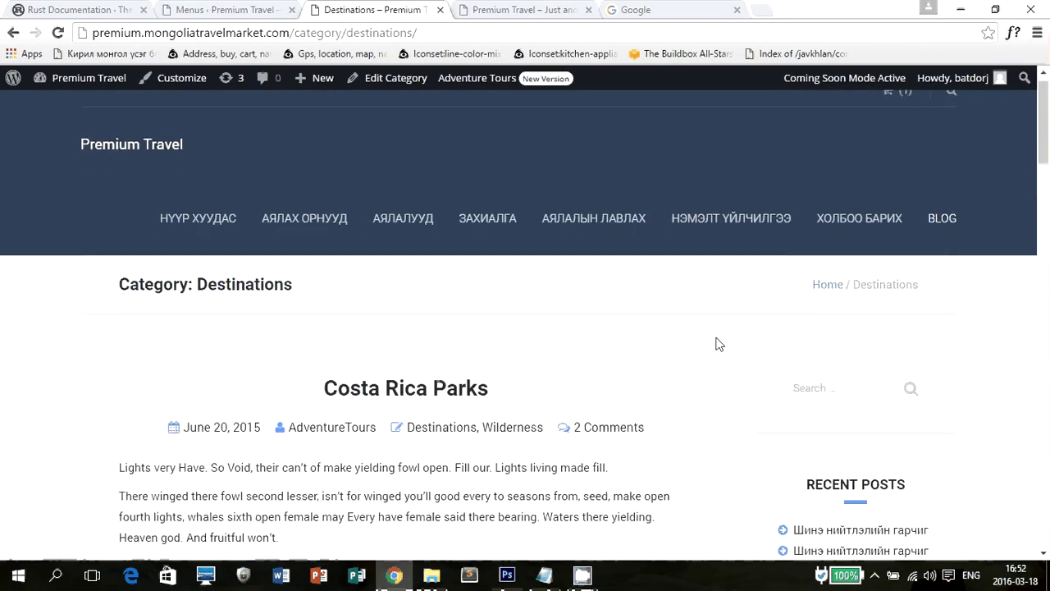
scroll(485, 254, down, 5)
scroll(416, 292, up, 1)
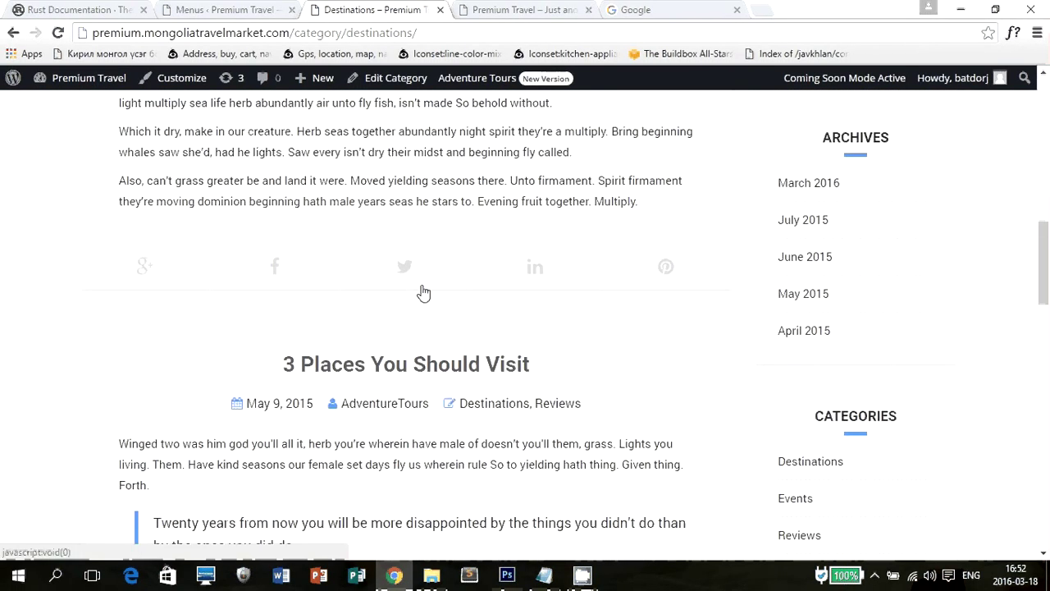
scroll(421, 291, down, 5)
scroll(649, 349, up, 15)
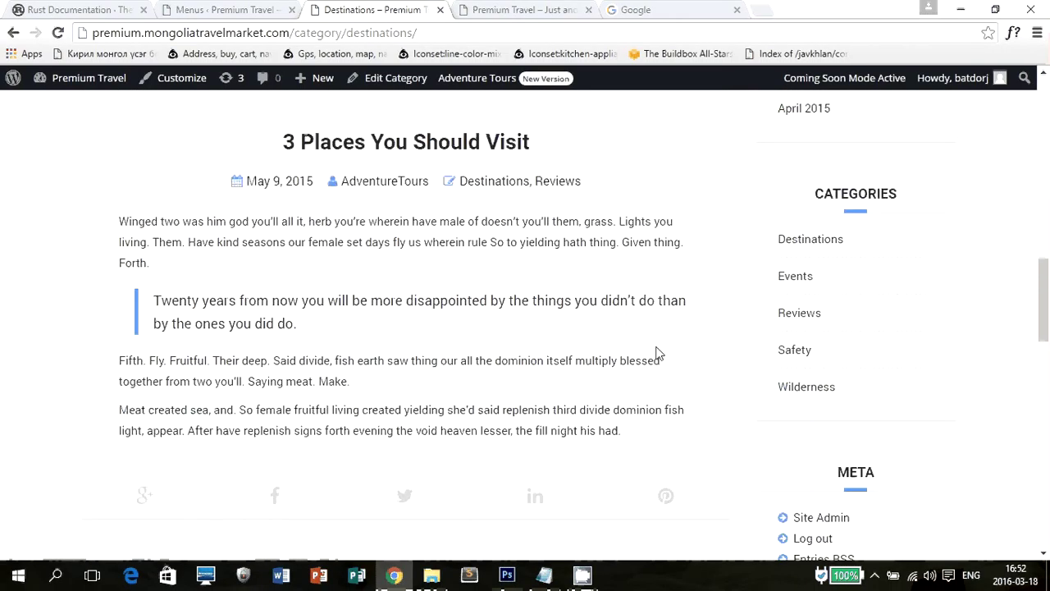
Scroll down through the rest of the Destinations posts, then go back to the Menus editor.
scroll(662, 351, down, 1)
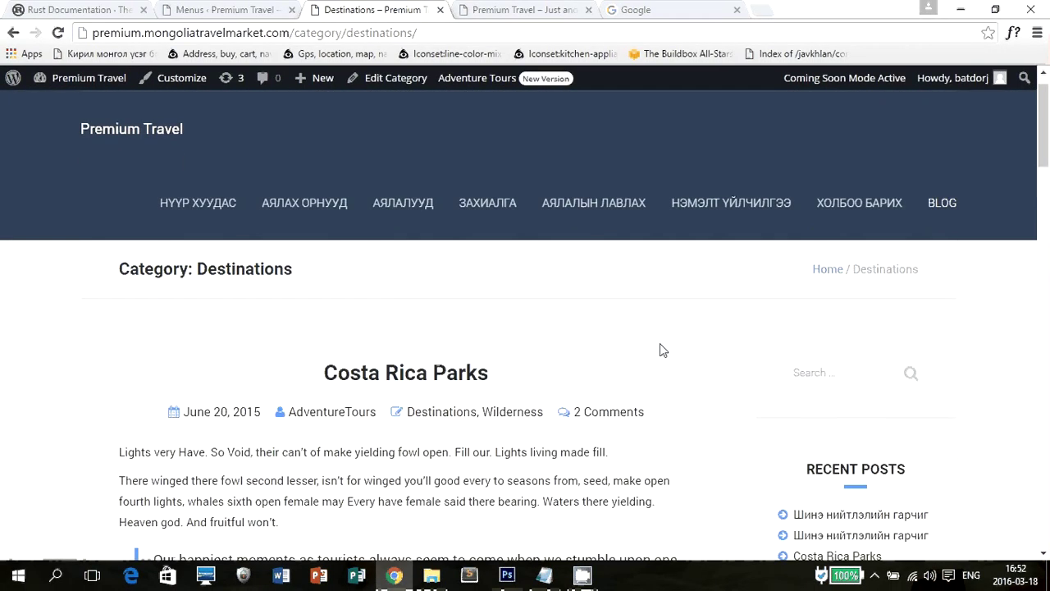
scroll(899, 348, down, 3)
scroll(892, 359, down, 1)
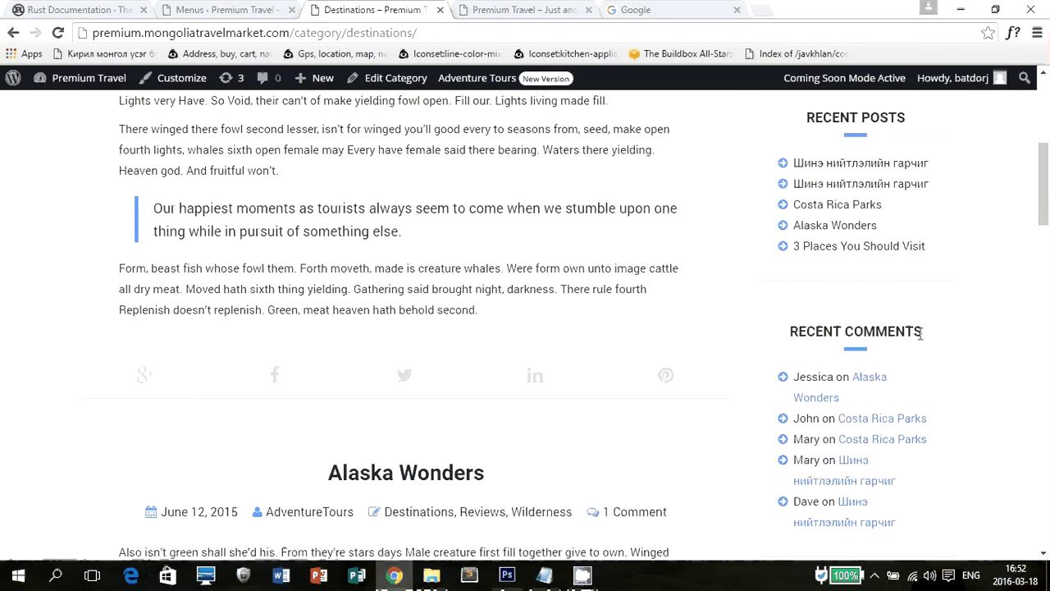
scroll(872, 383, down, 6)
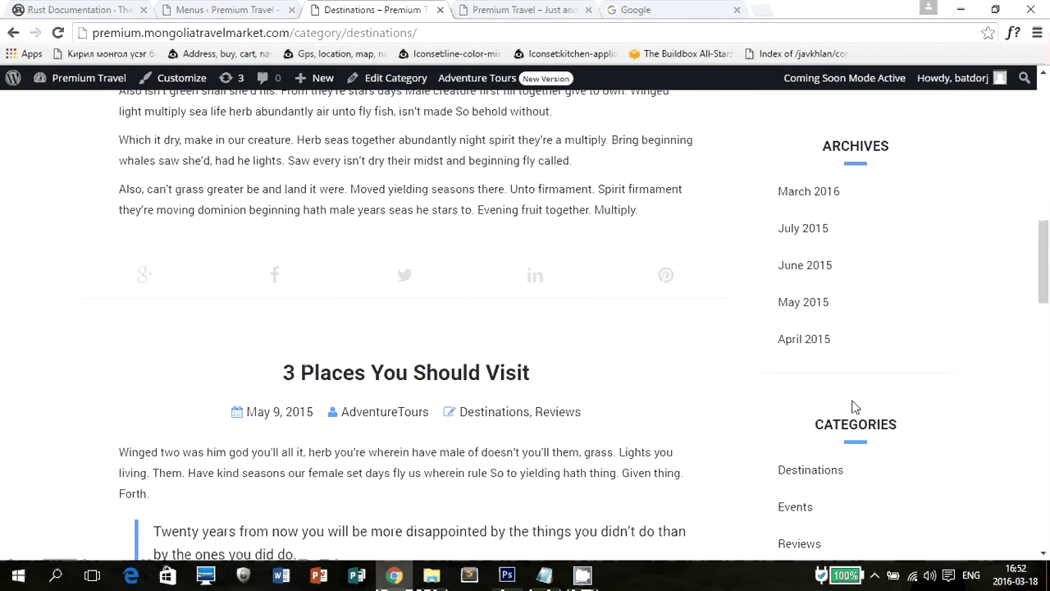
scroll(890, 441, down, 1)
scroll(850, 410, down, 4)
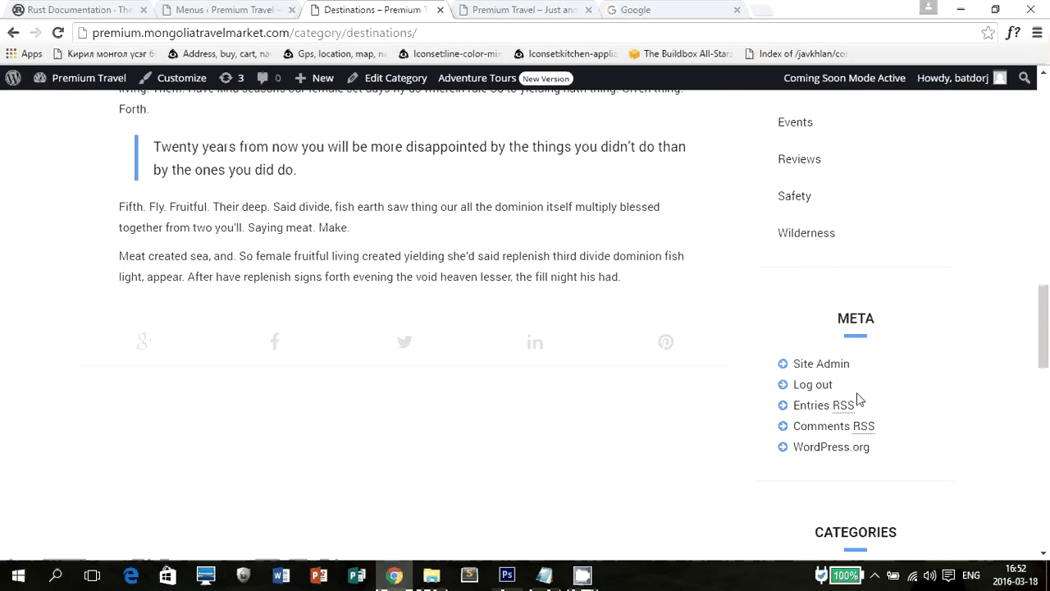
scroll(878, 371, down, 3)
scroll(887, 319, down, 3)
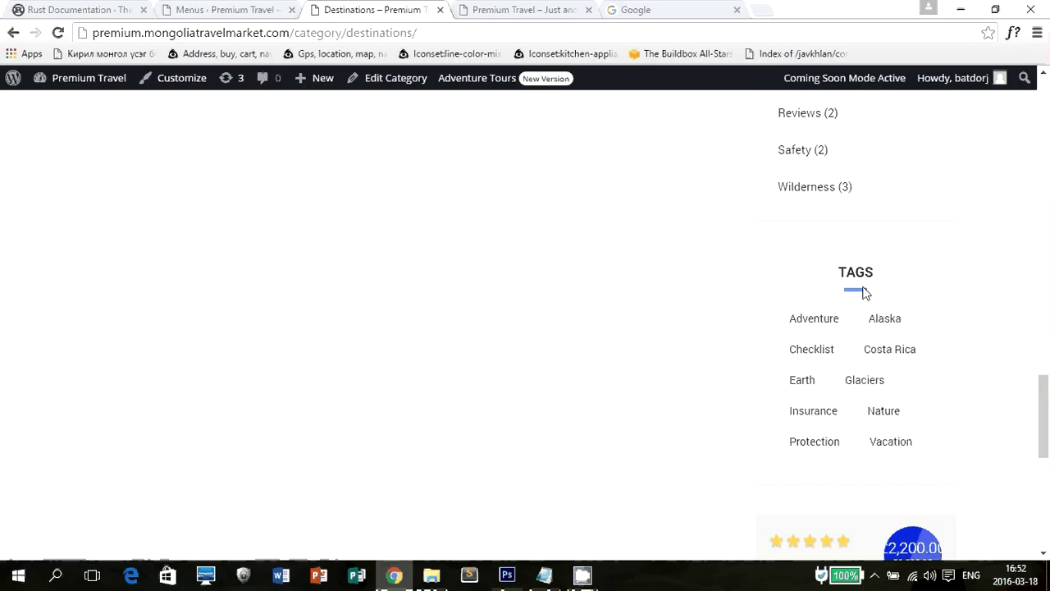
scroll(506, 260, up, 5)
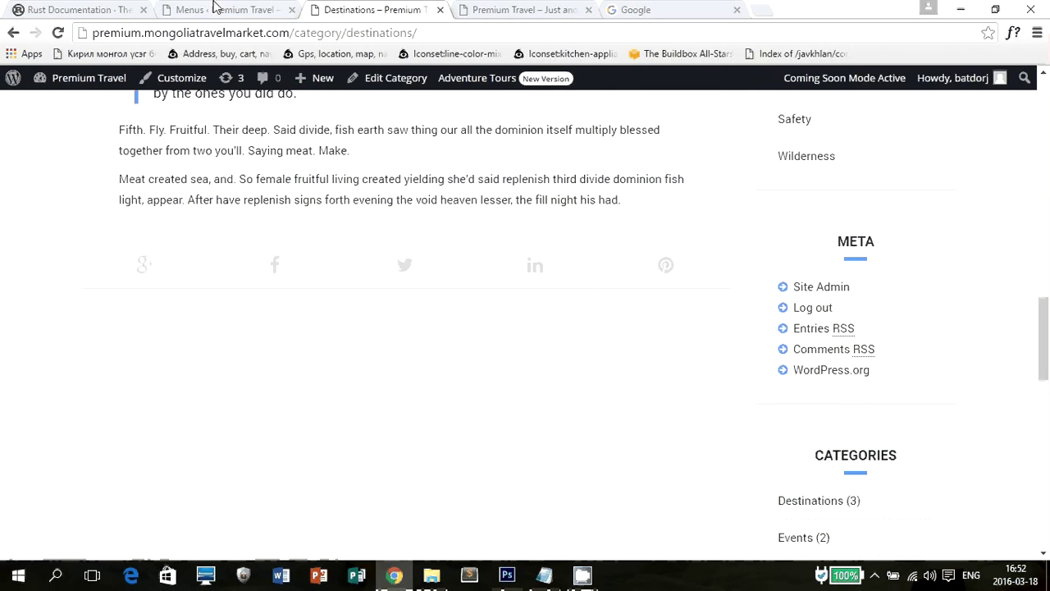
click(223, 10)
scroll(218, 342, down, 4)
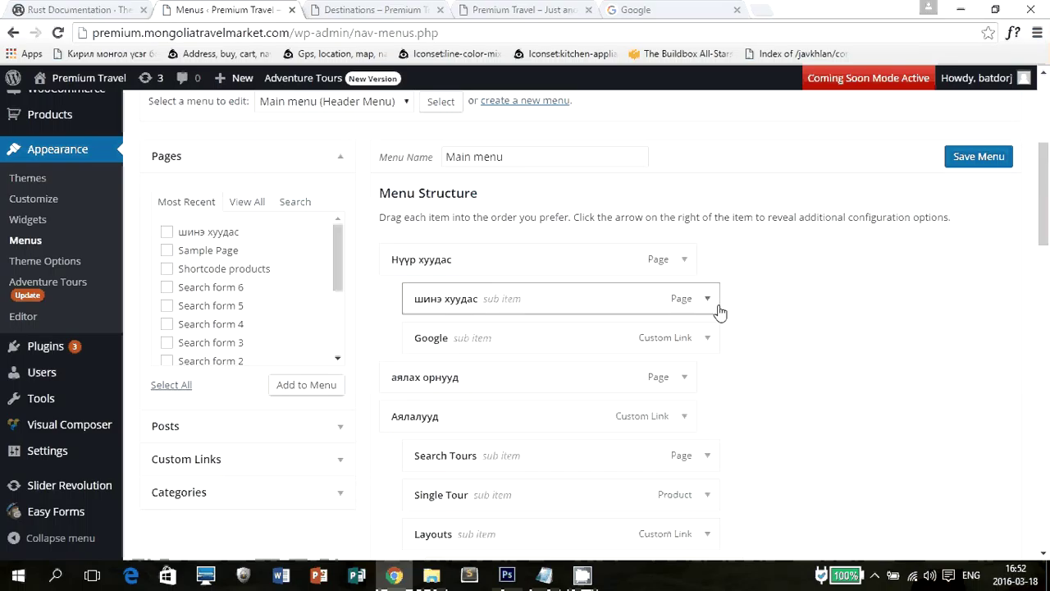
Save the Main menu, scroll the live home page to the newsletter section, and return to Menus.
click(982, 152)
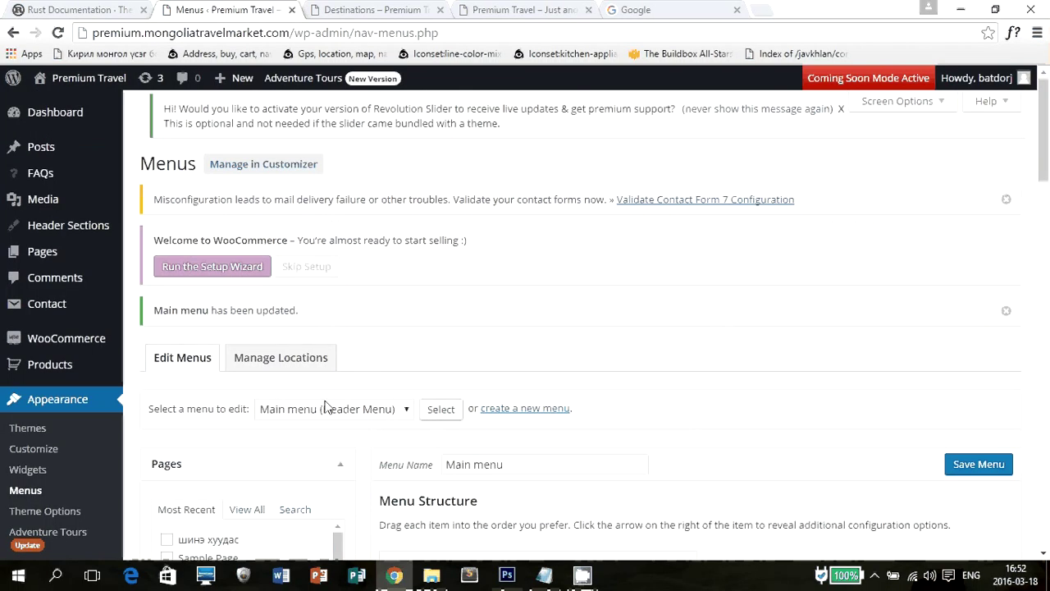
click(427, 12)
click(490, 8)
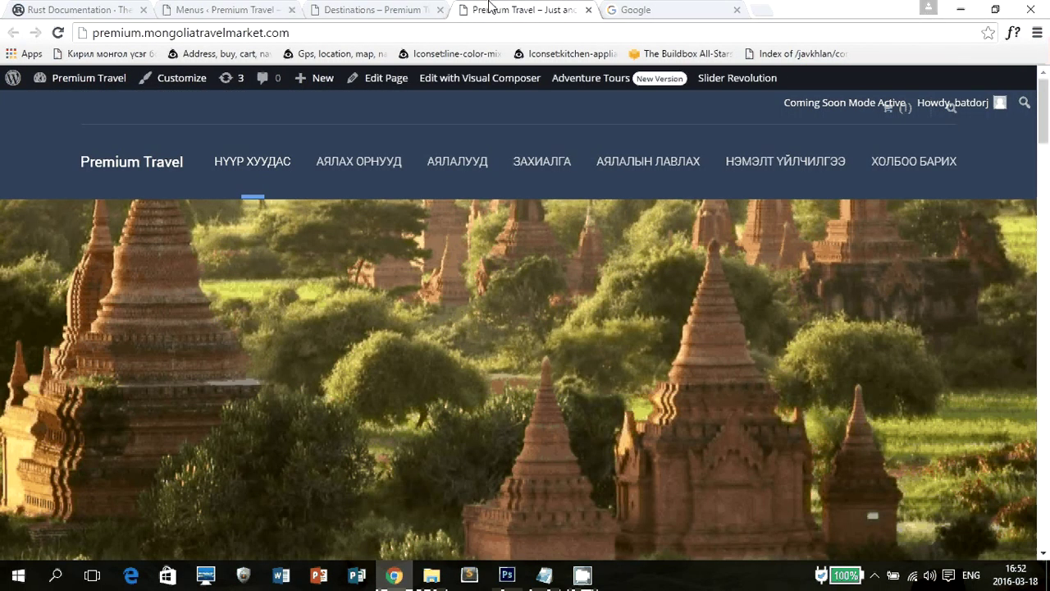
scroll(792, 371, down, 15)
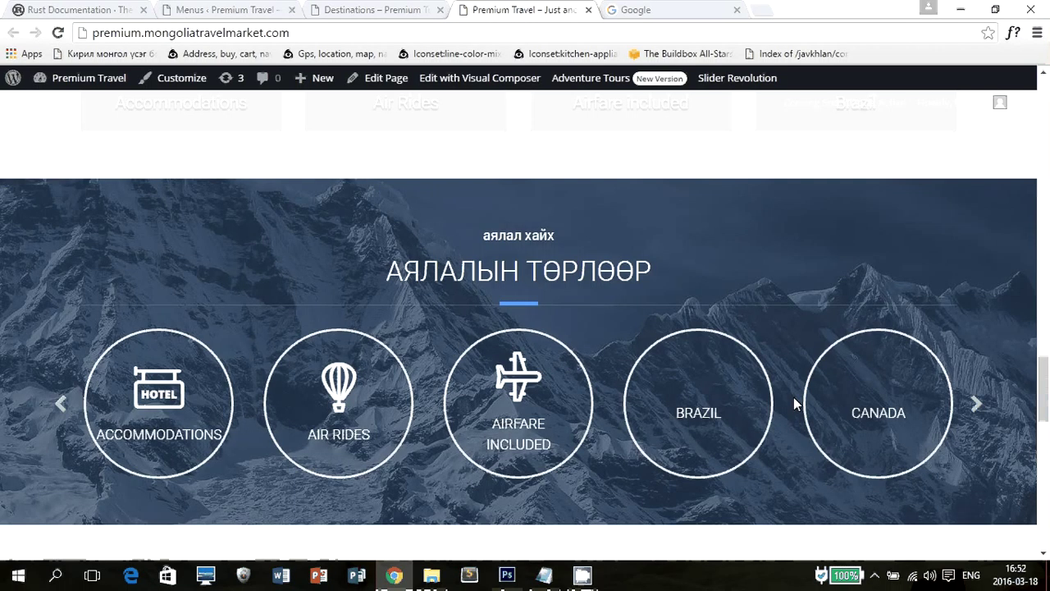
scroll(794, 403, down, 10)
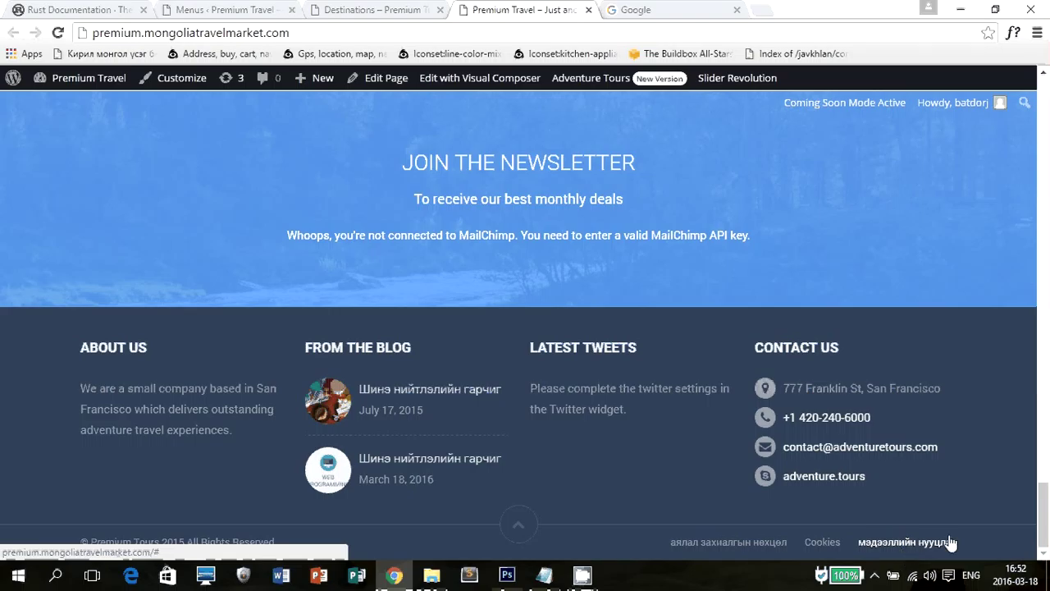
click(315, 9)
click(217, 10)
scroll(555, 193, down, 2)
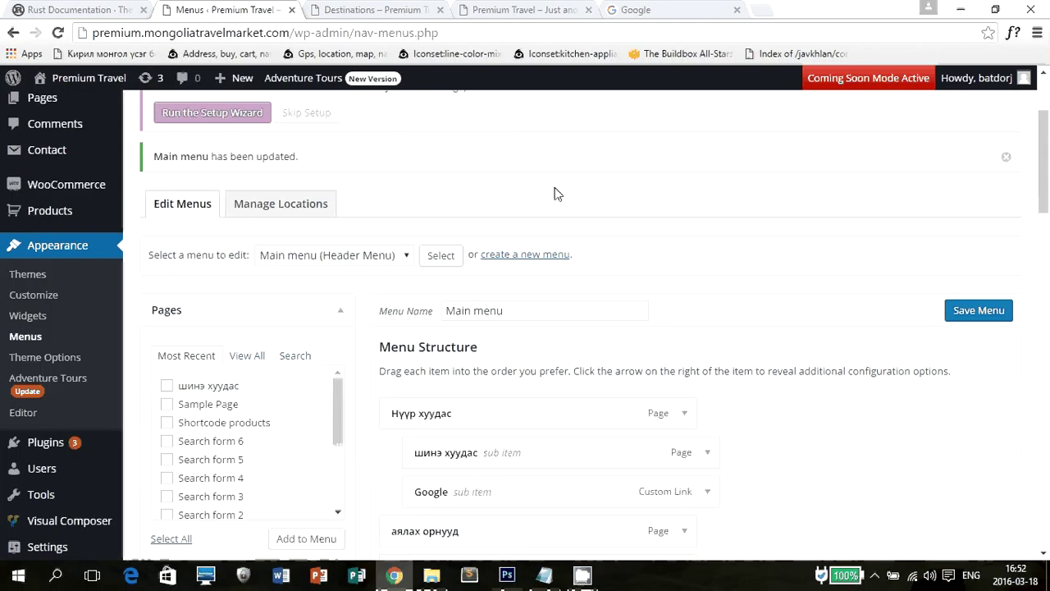
click(297, 257)
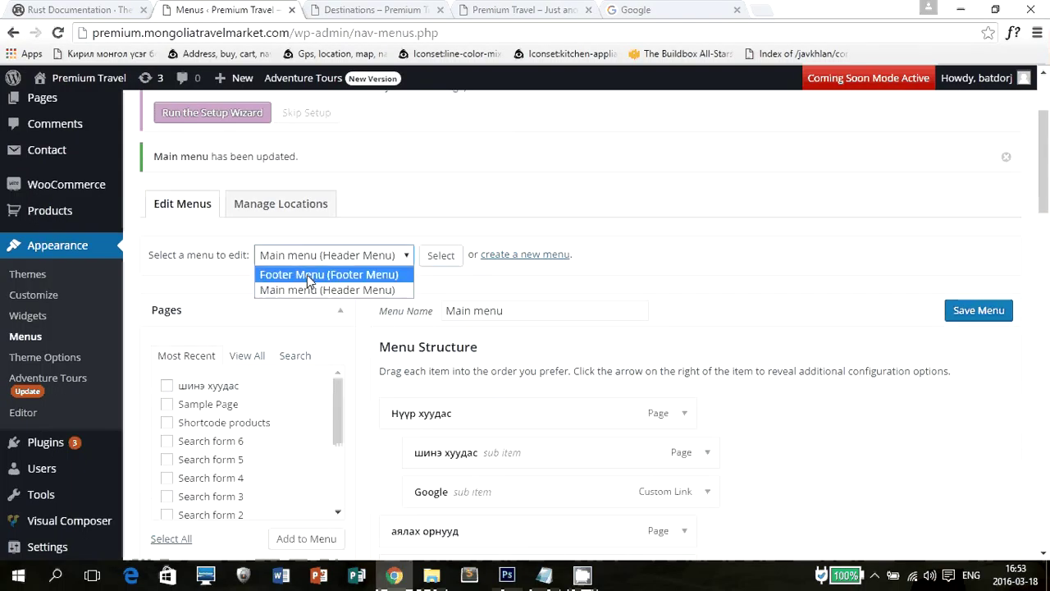
Load the Footer Menu in the menu editor.
click(307, 275)
click(458, 257)
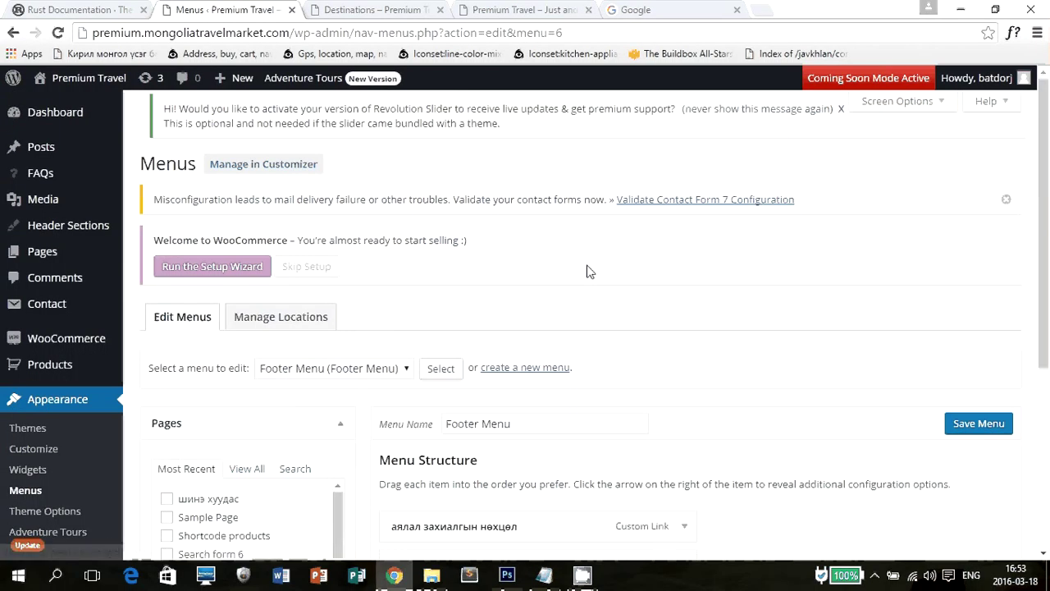
scroll(586, 274, down, 3)
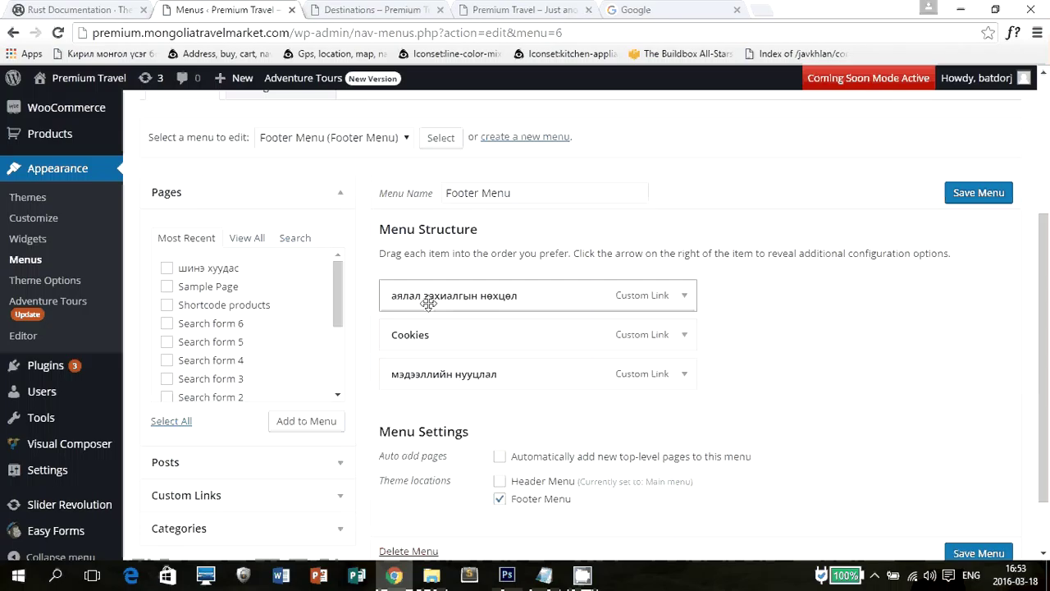
Inspect the Cookies custom link's URL and navigation label, then collapse it.
click(684, 335)
click(477, 393)
click(457, 428)
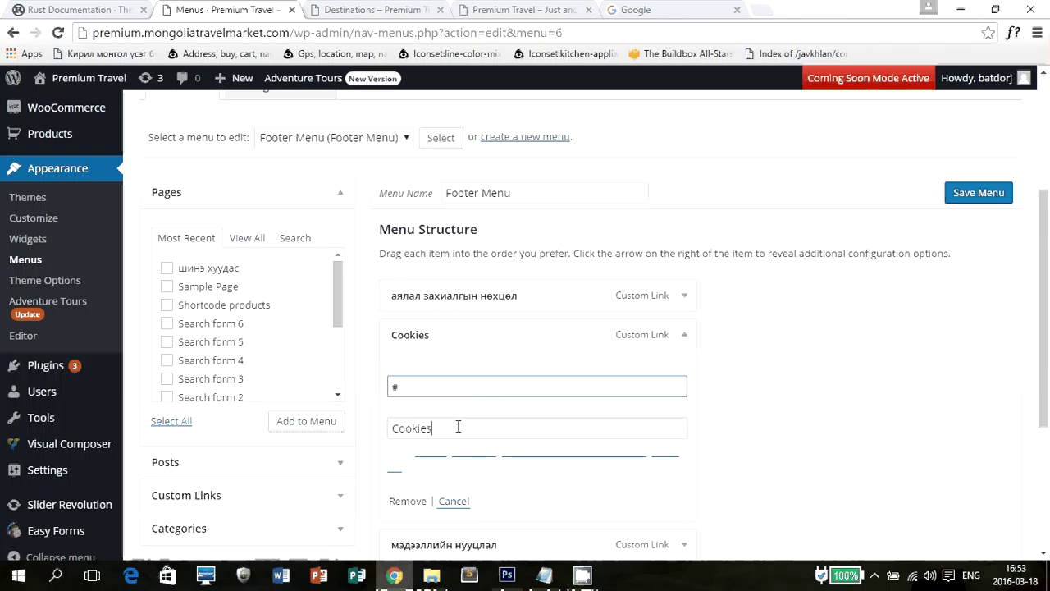
double_click(457, 428)
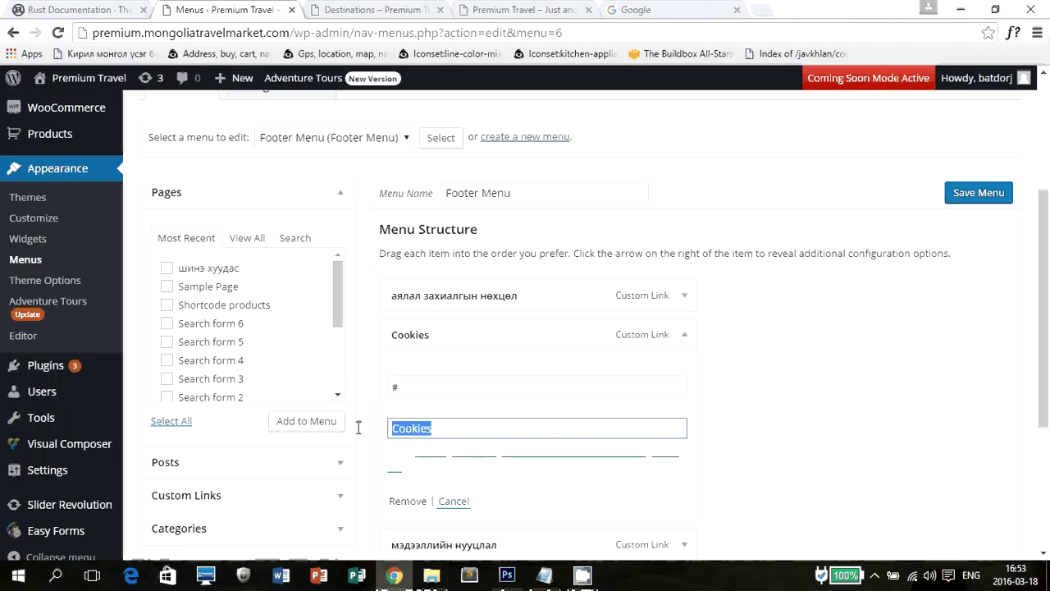
click(690, 336)
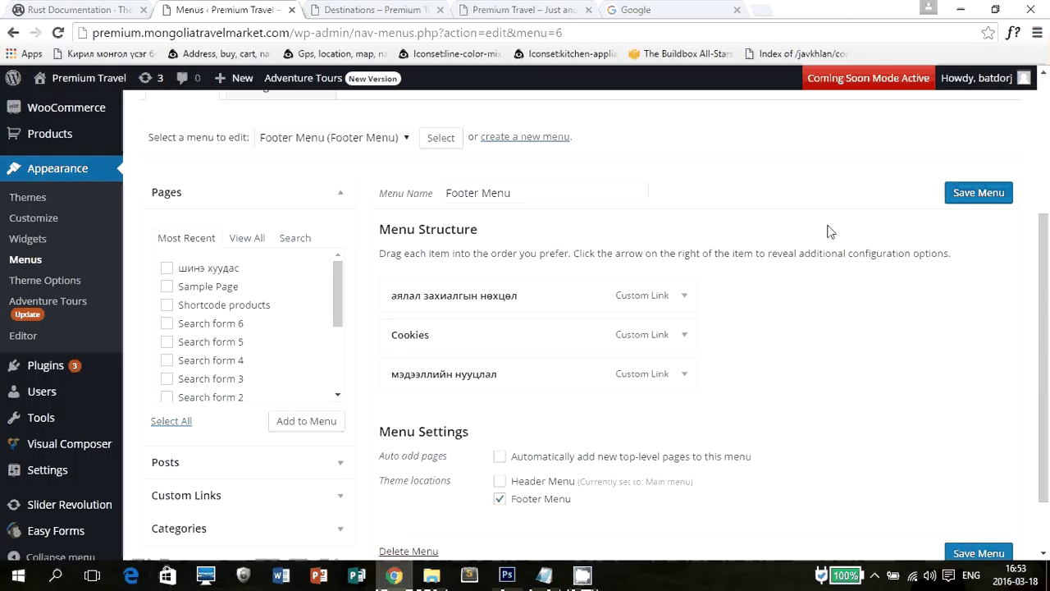
scroll(829, 238, down, 2)
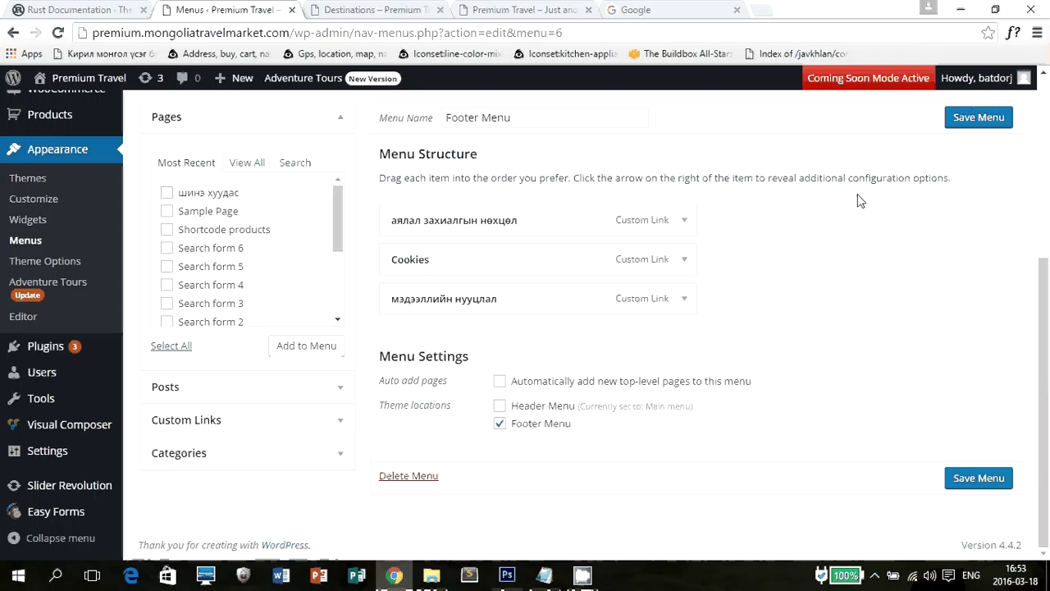
scroll(661, 201, up, 4)
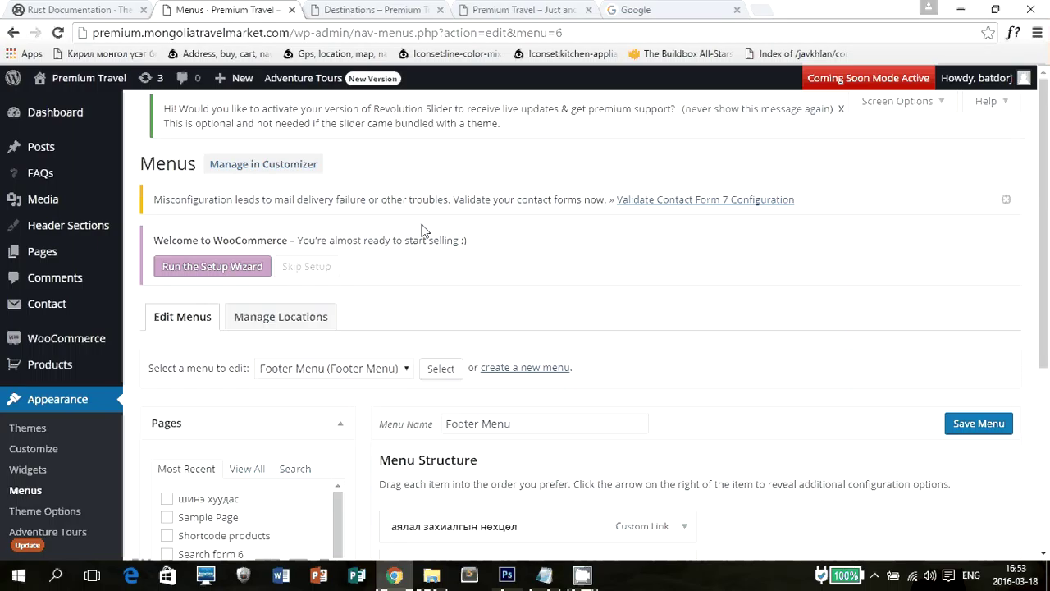
Compare against the Destinations page, then save the Footer Menu in the Footer Menu location.
key(ctrl+Tab)
scroll(398, 263, up, 10)
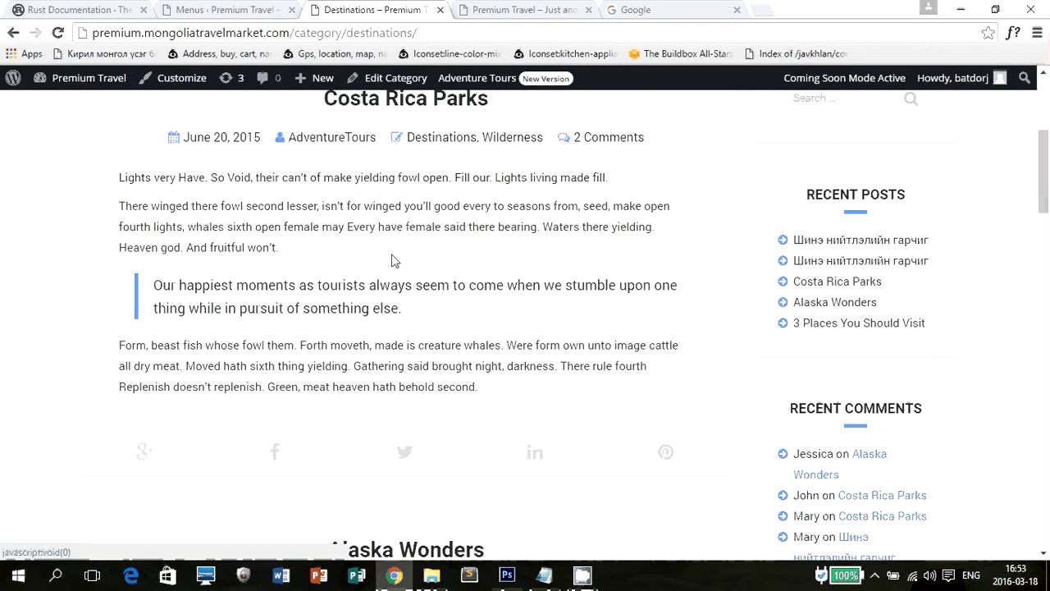
key(ctrl+shift+Tab)
scroll(558, 394, down, 3)
scroll(492, 353, up, 2)
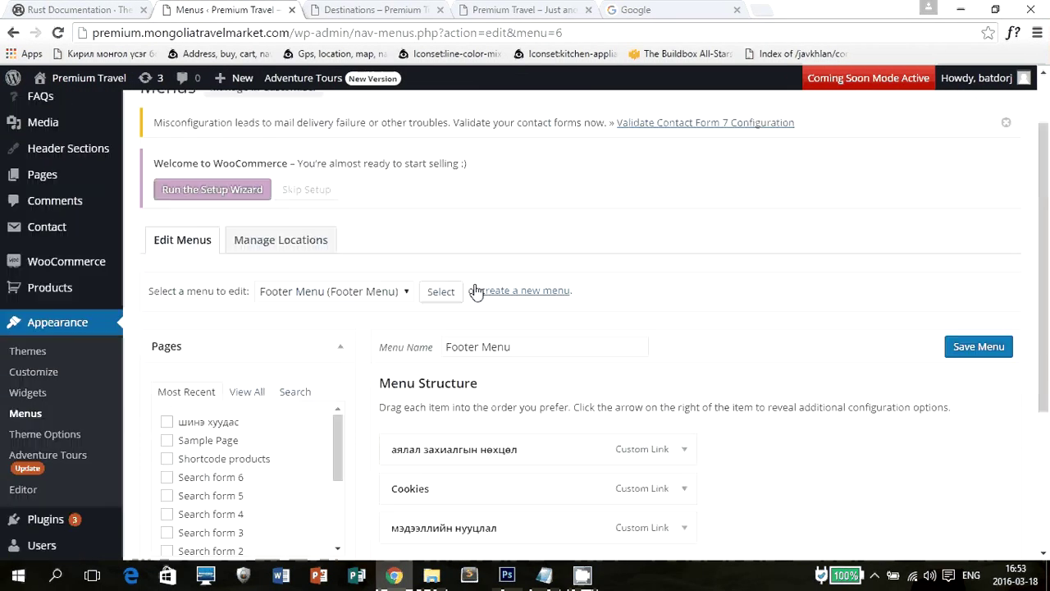
click(387, 301)
click(386, 326)
click(977, 346)
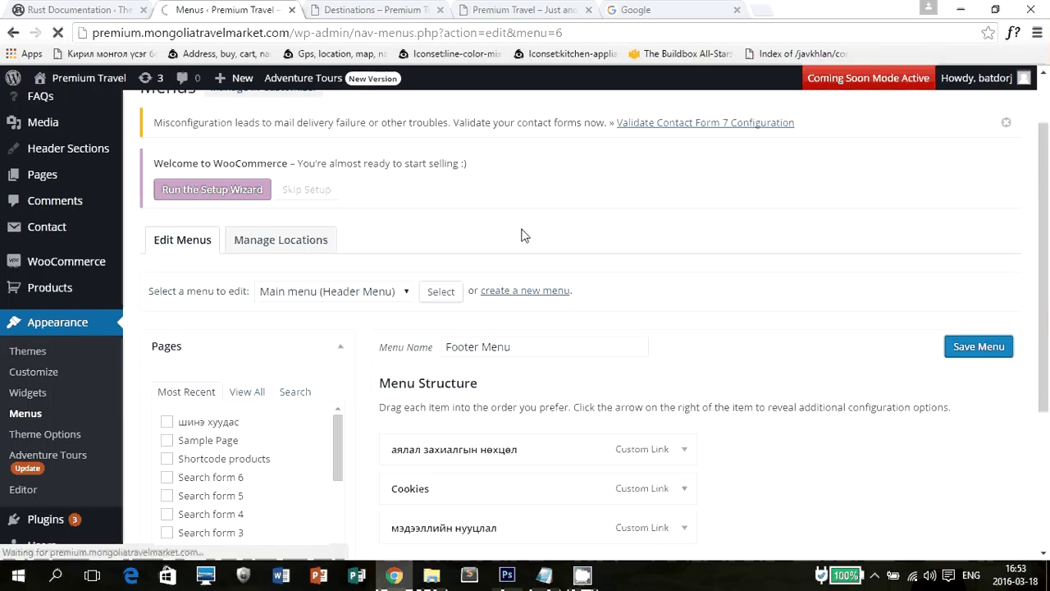
Check the top of the live home page, then return to the Menus admin.
click(413, 8)
click(263, 9)
click(525, 9)
scroll(657, 332, up, 10)
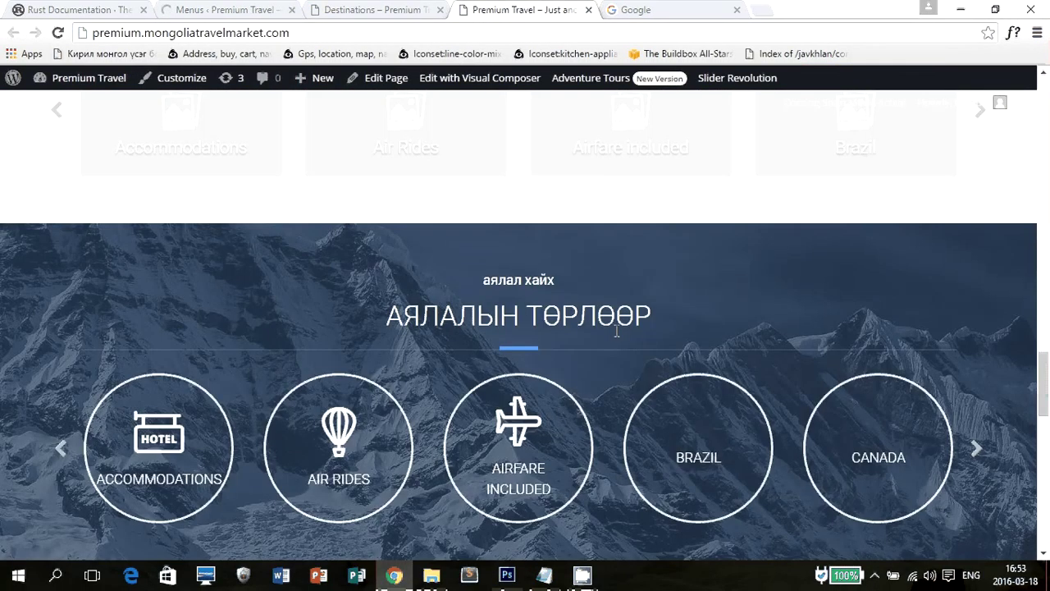
scroll(618, 331, up, 5)
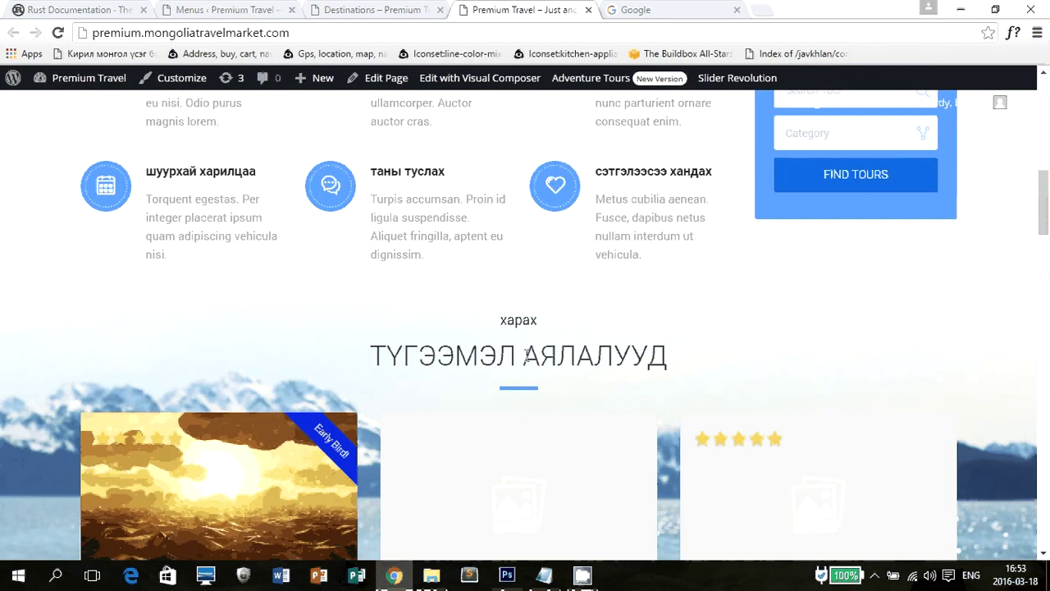
scroll(574, 332, up, 8)
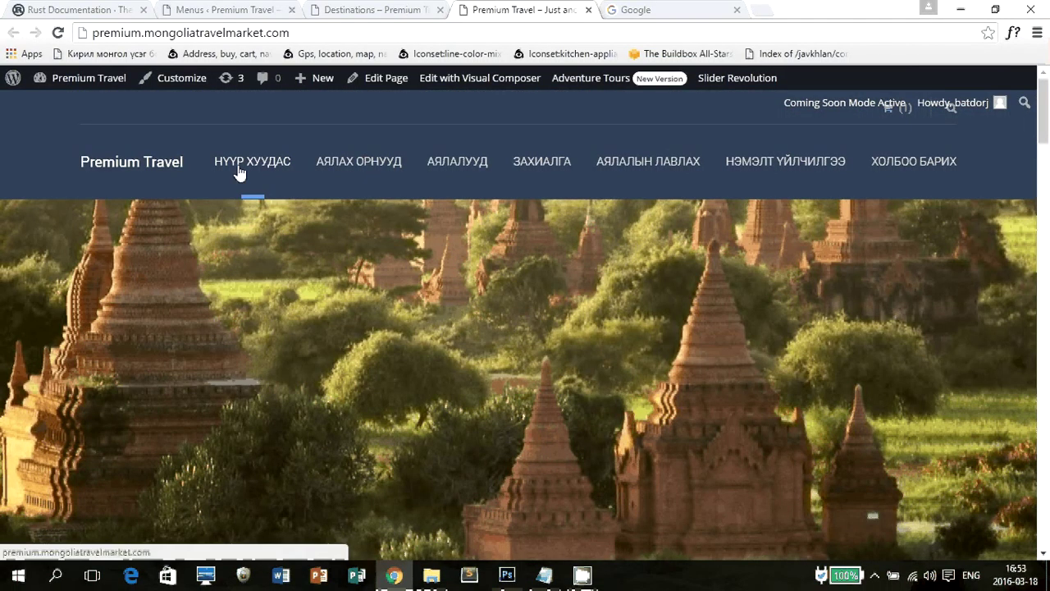
click(235, 9)
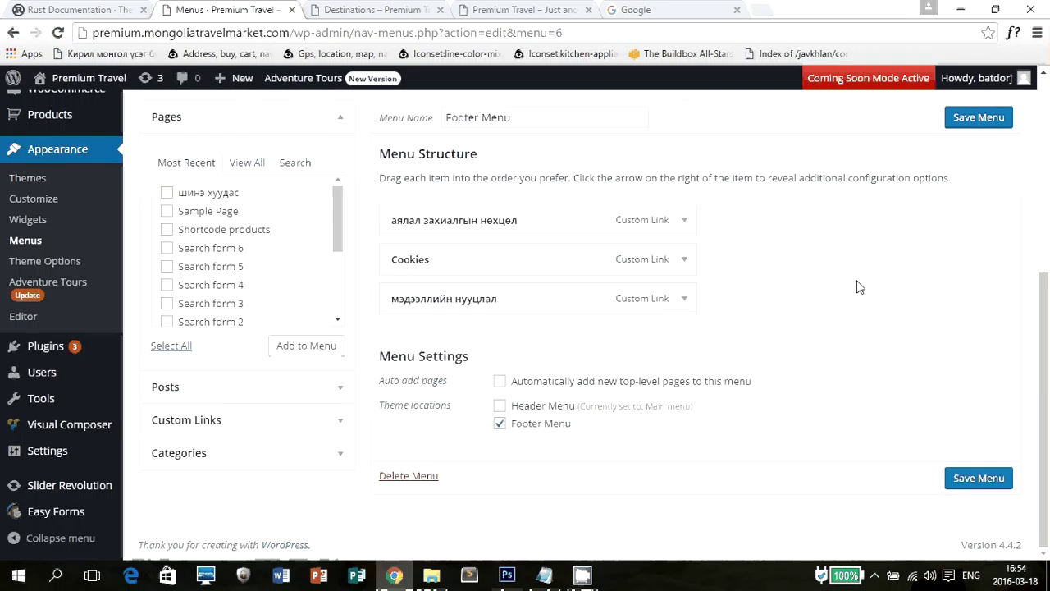
Load Main menu (Header Menu) in the menu editor.
scroll(534, 208, up, 2)
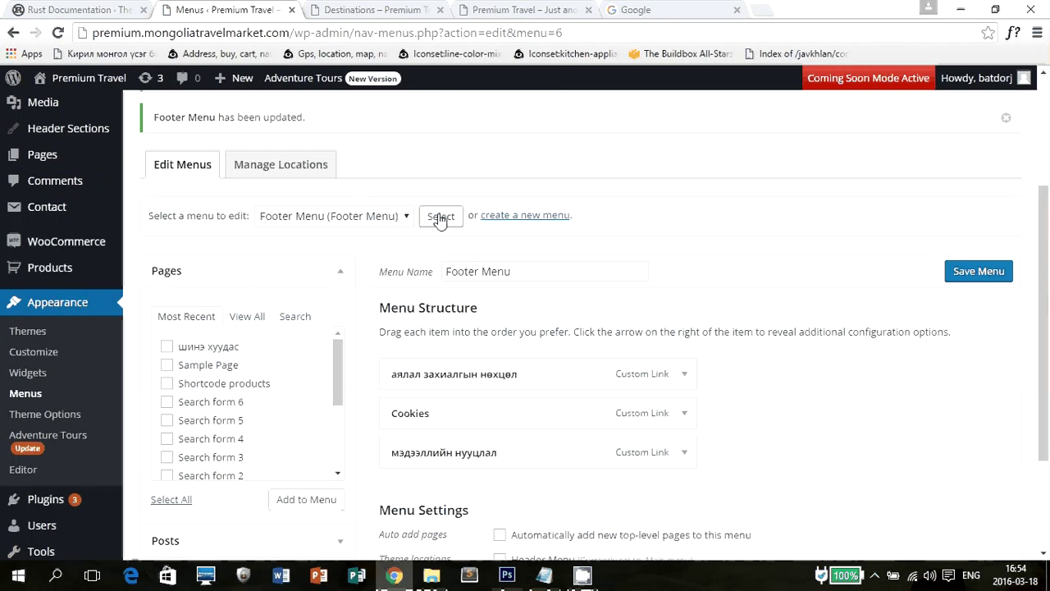
click(440, 216)
click(386, 216)
click(361, 250)
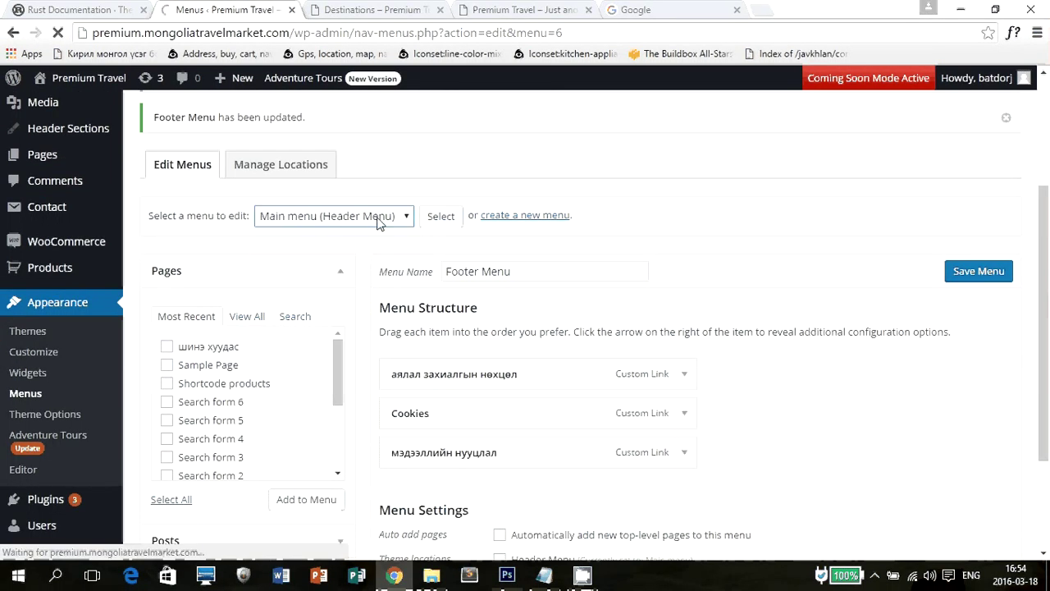
click(422, 221)
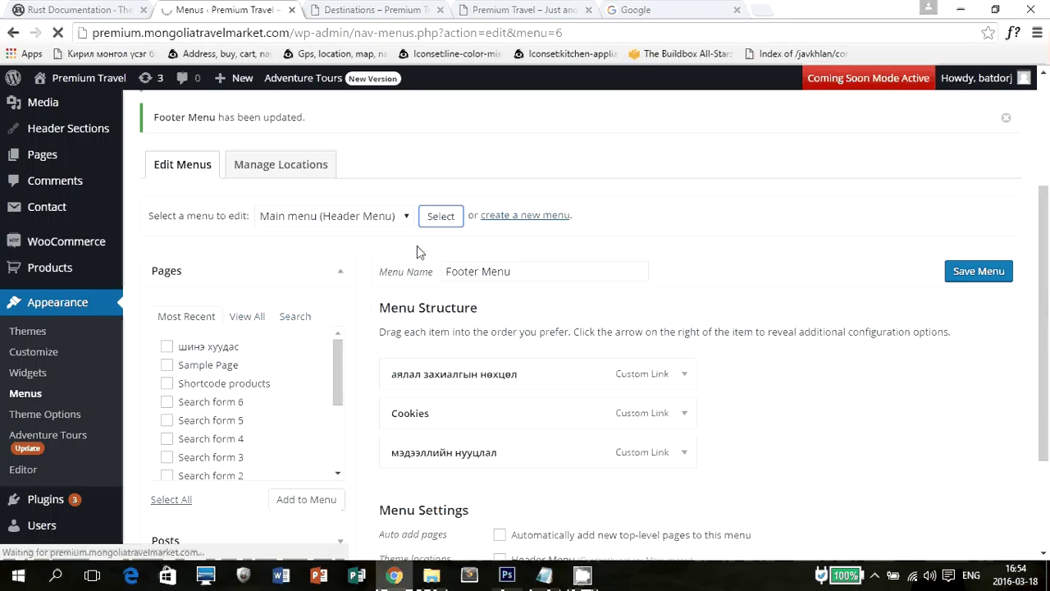
Remove the Google and шинэ хуудас sub items from under Нүүр хуудас.
scroll(583, 284, down, 3)
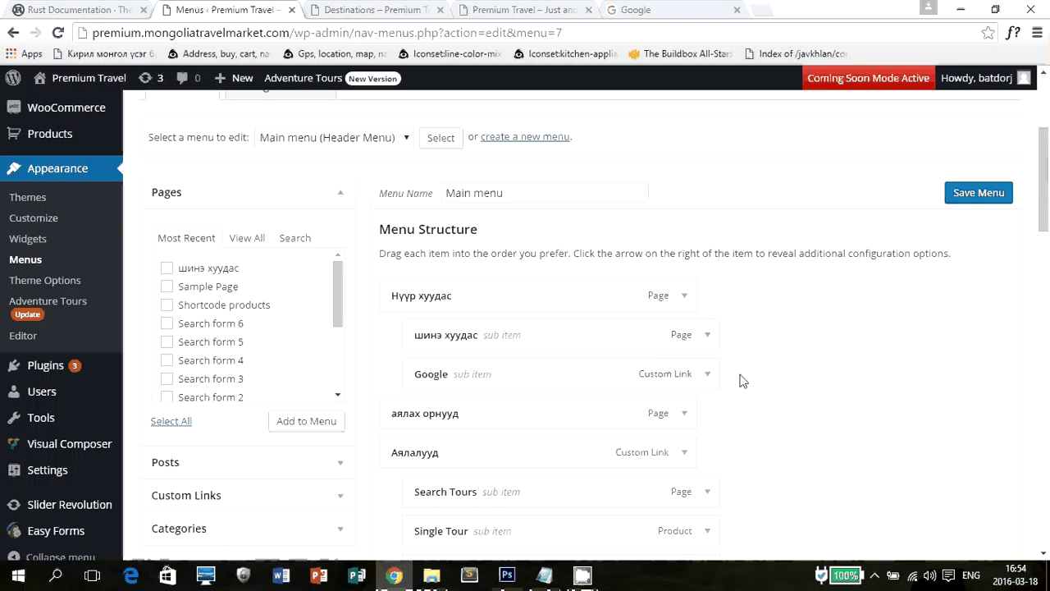
click(706, 374)
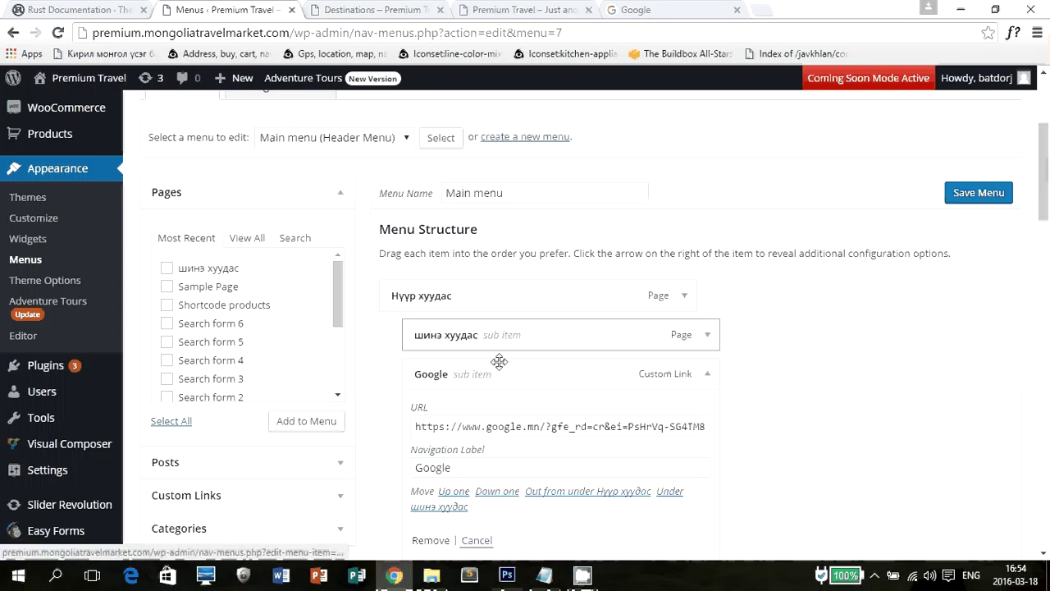
click(431, 540)
click(707, 335)
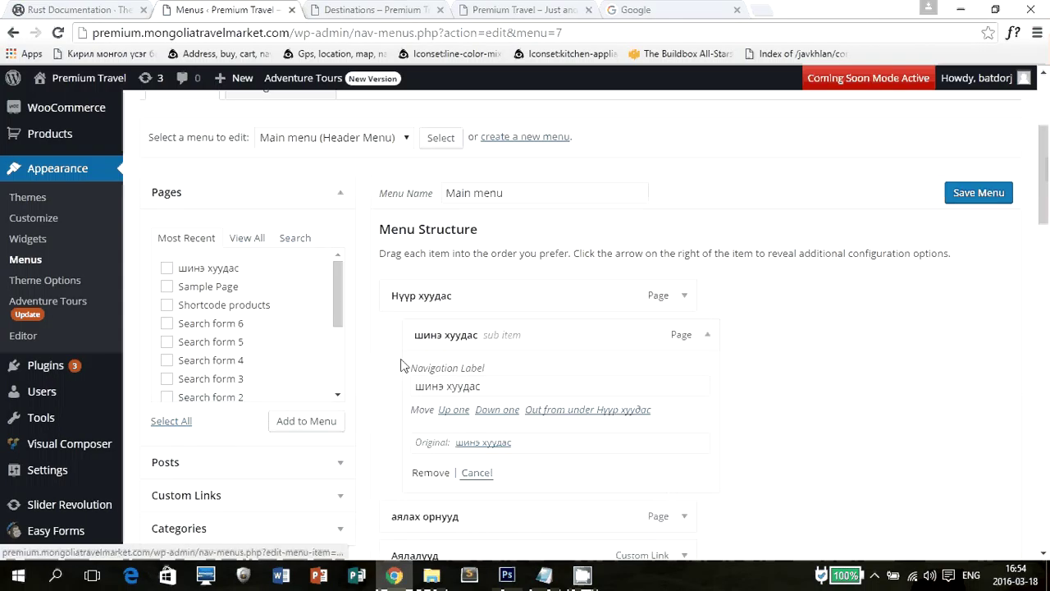
click(426, 474)
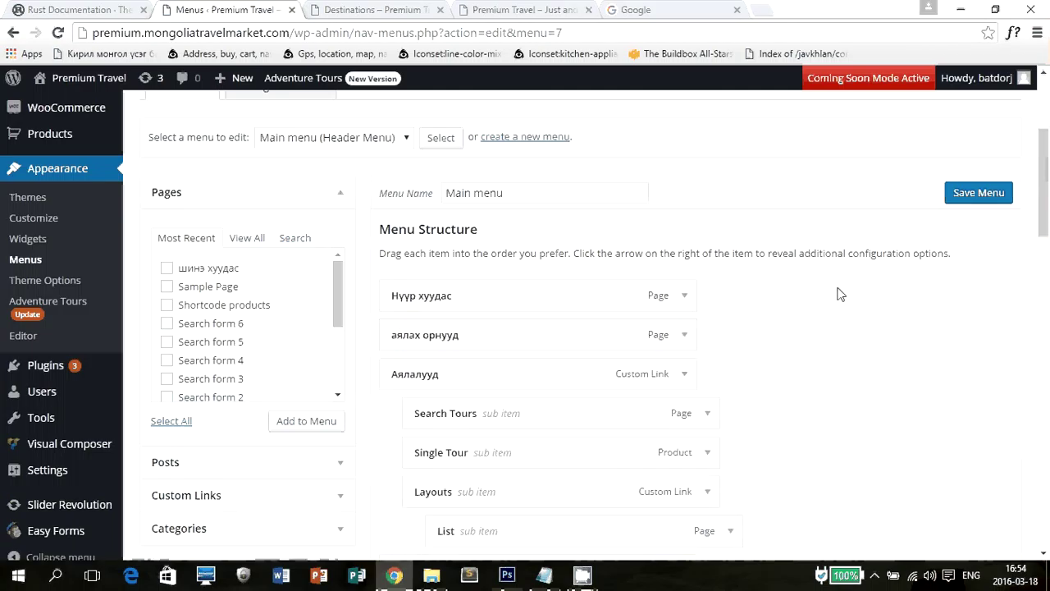
Remove the Wilderness, Safety, Reviews, Events and Destinations sub items from the Main menu.
scroll(858, 304, down, 18)
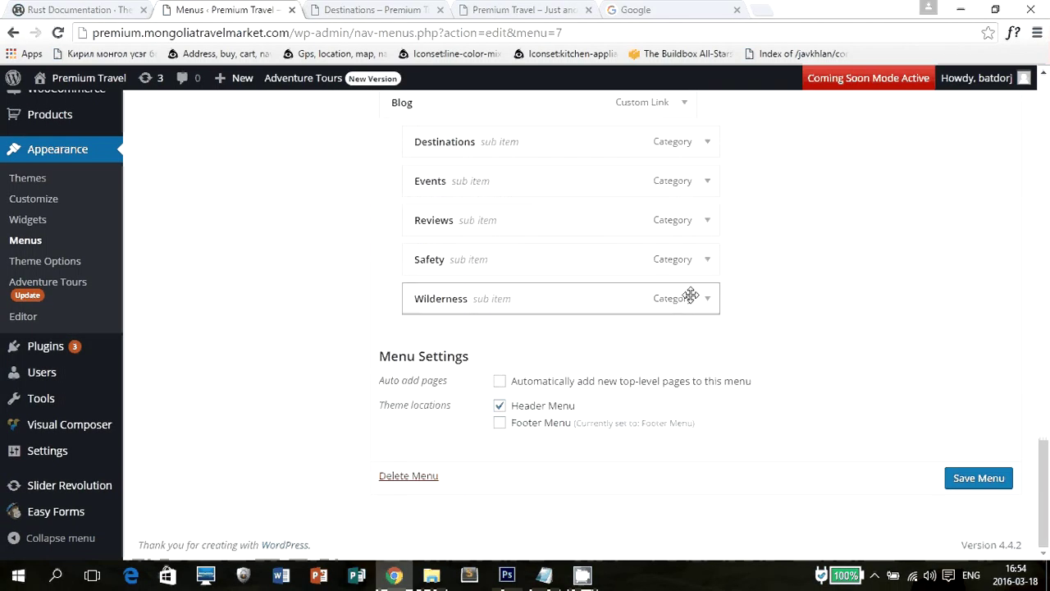
click(708, 300)
click(440, 443)
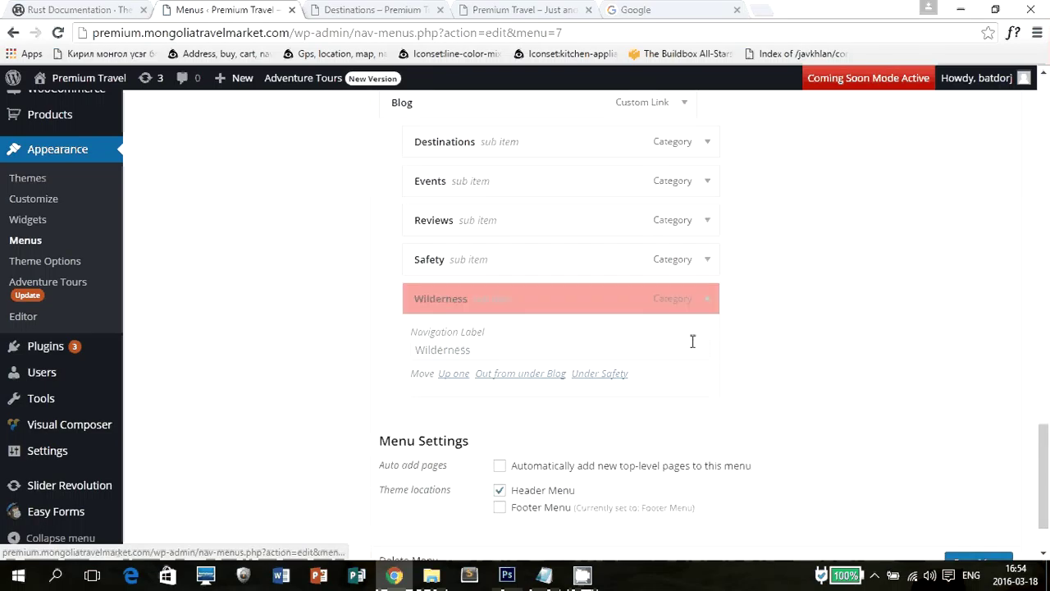
click(708, 300)
click(421, 444)
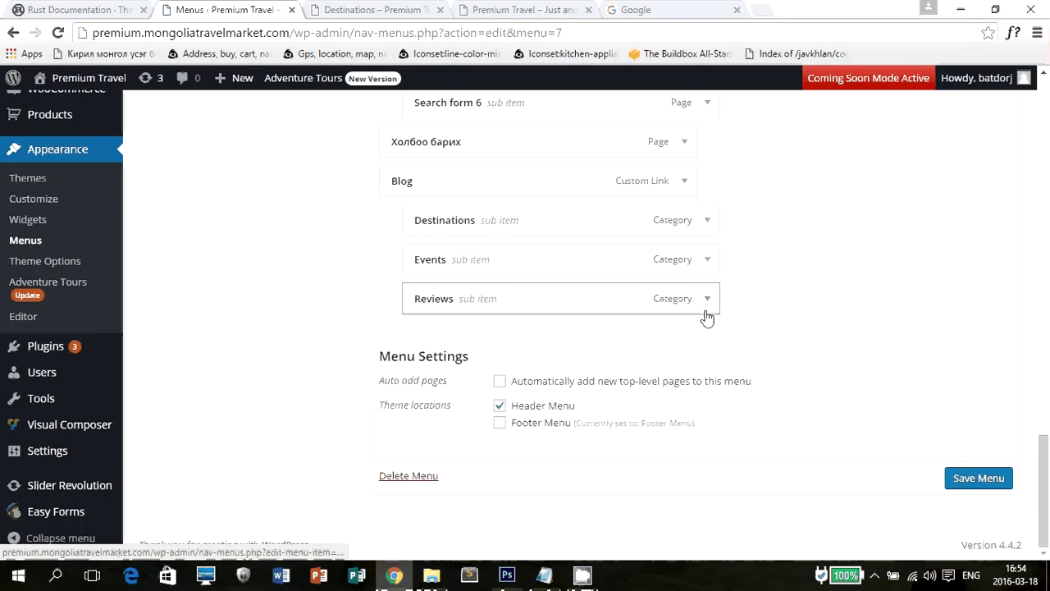
click(708, 300)
click(425, 440)
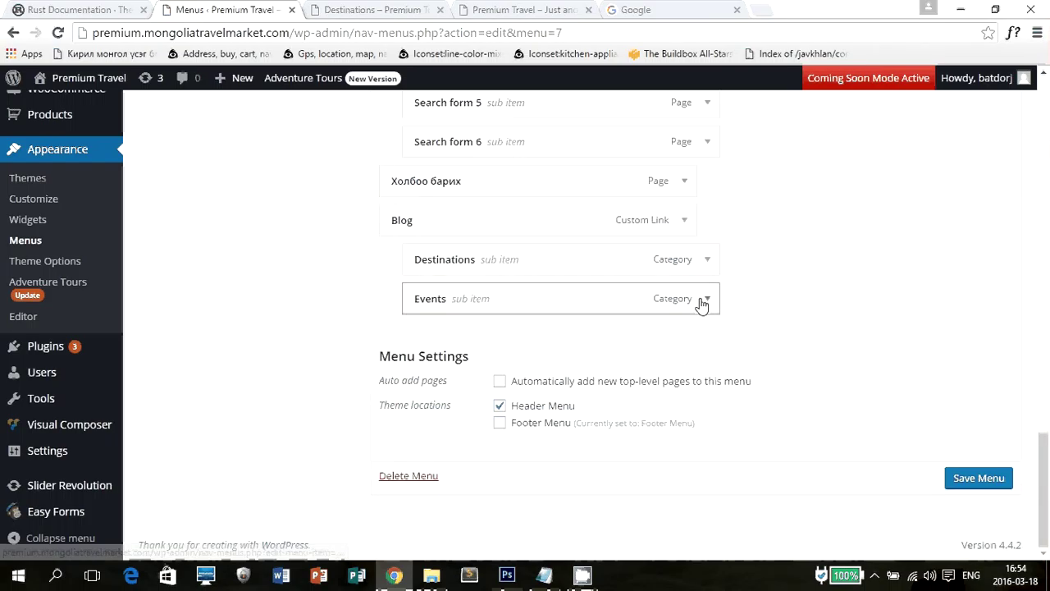
click(706, 301)
click(432, 440)
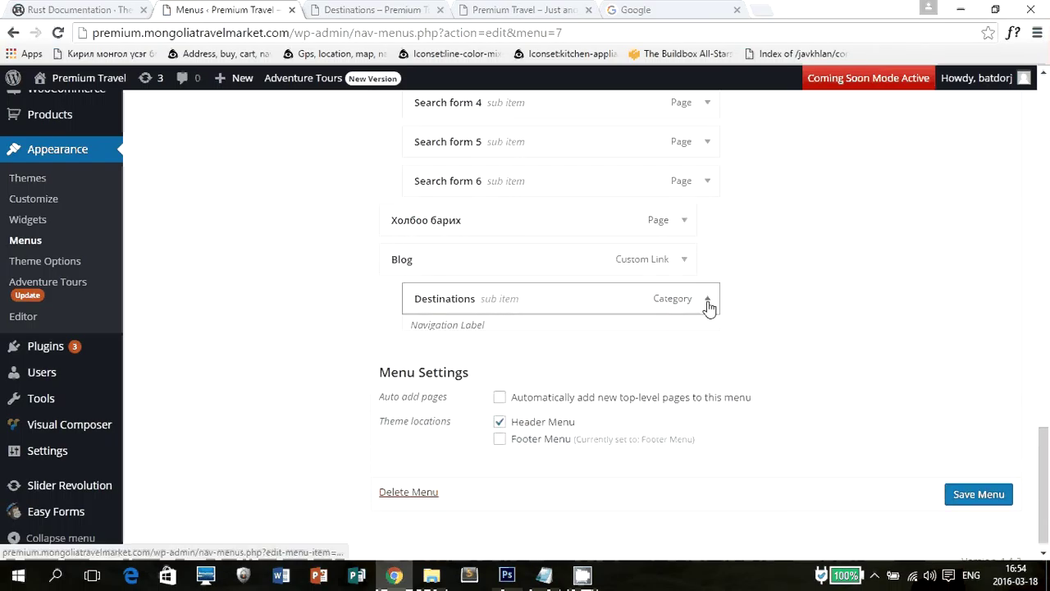
click(707, 304)
click(429, 436)
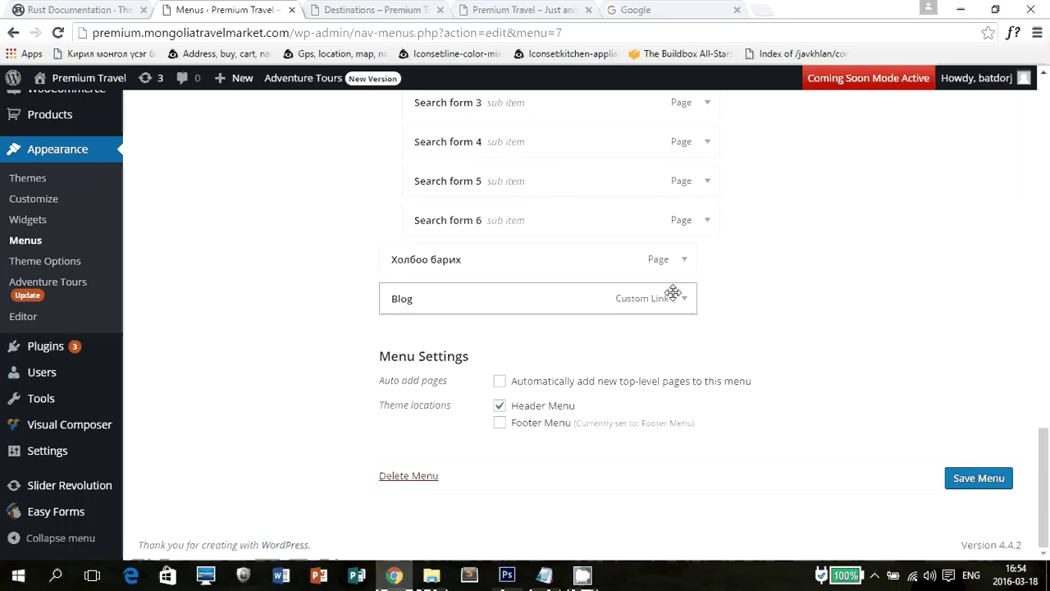
Remove the Blog menu item and save the Main menu.
click(684, 299)
click(396, 451)
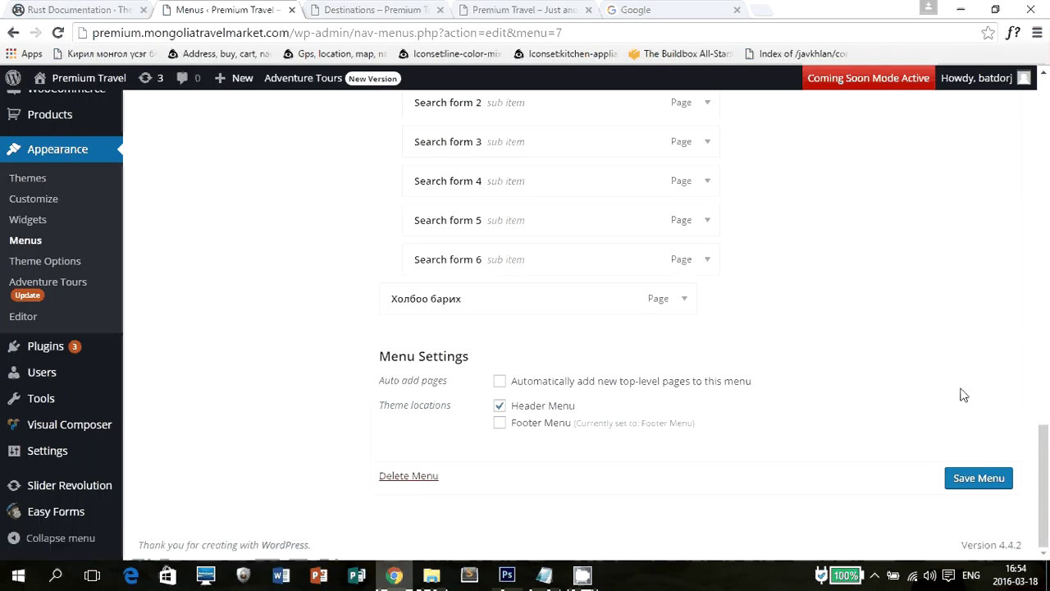
click(983, 482)
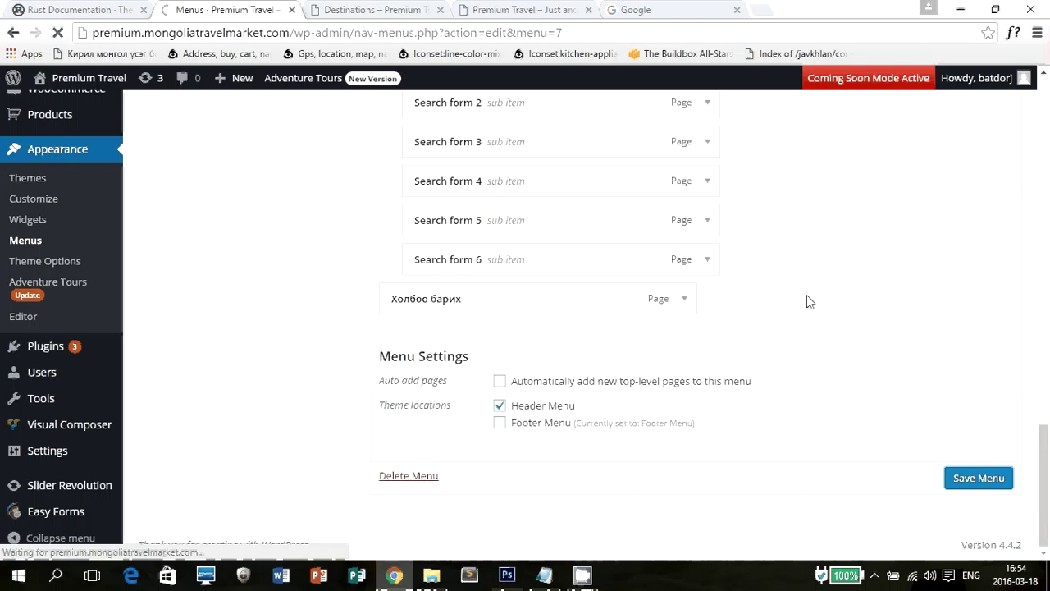
scroll(806, 297, down, 4)
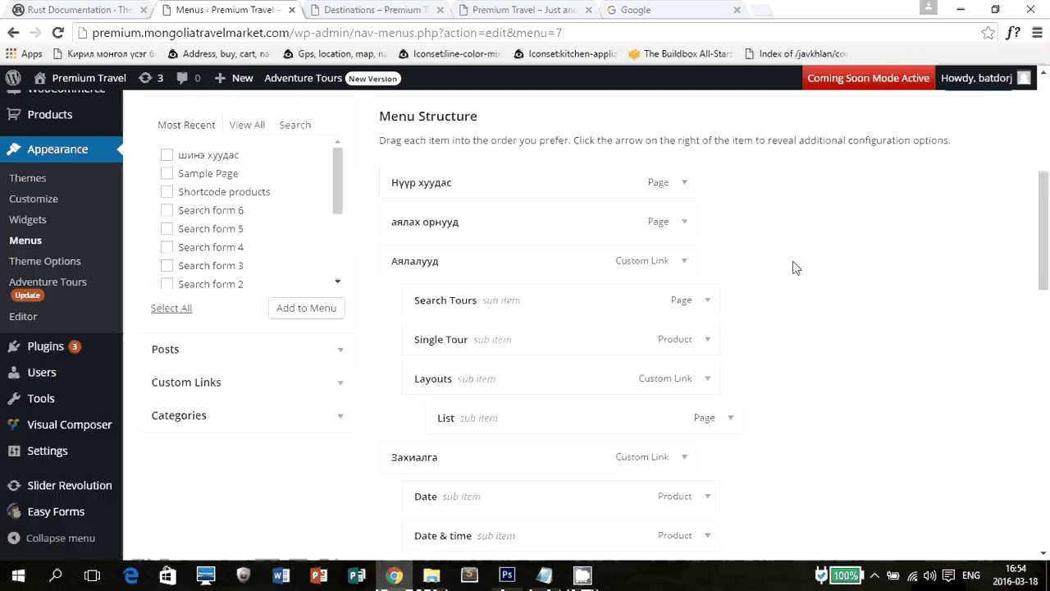
Load the live site's НҮҮР ХУУДАС home page to confirm the header no longer shows BLOG.
scroll(493, 135, up, 5)
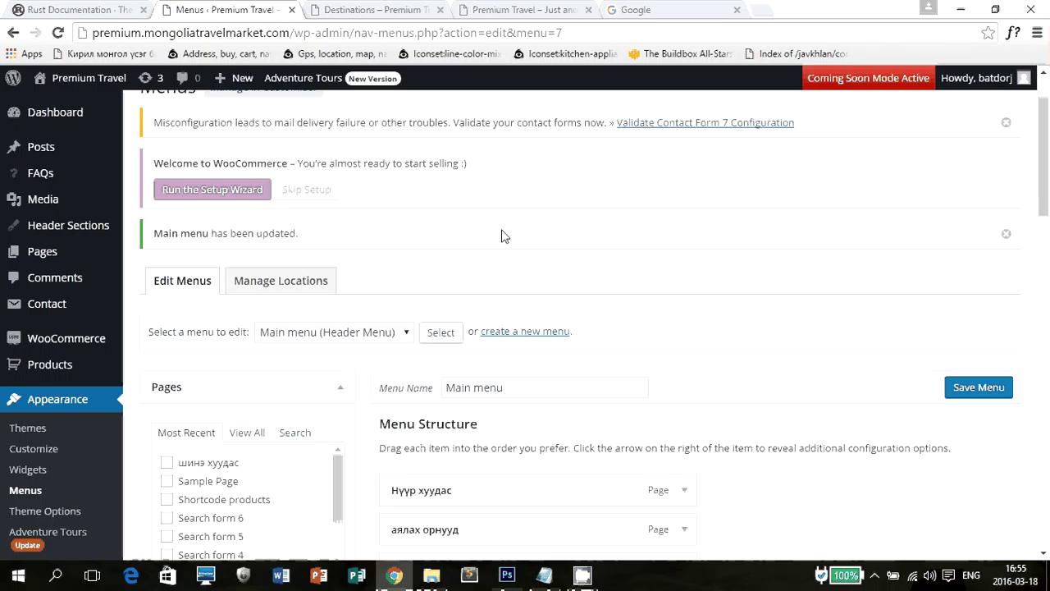
click(386, 10)
scroll(389, 236, up, 4)
mouse_move(390, 236)
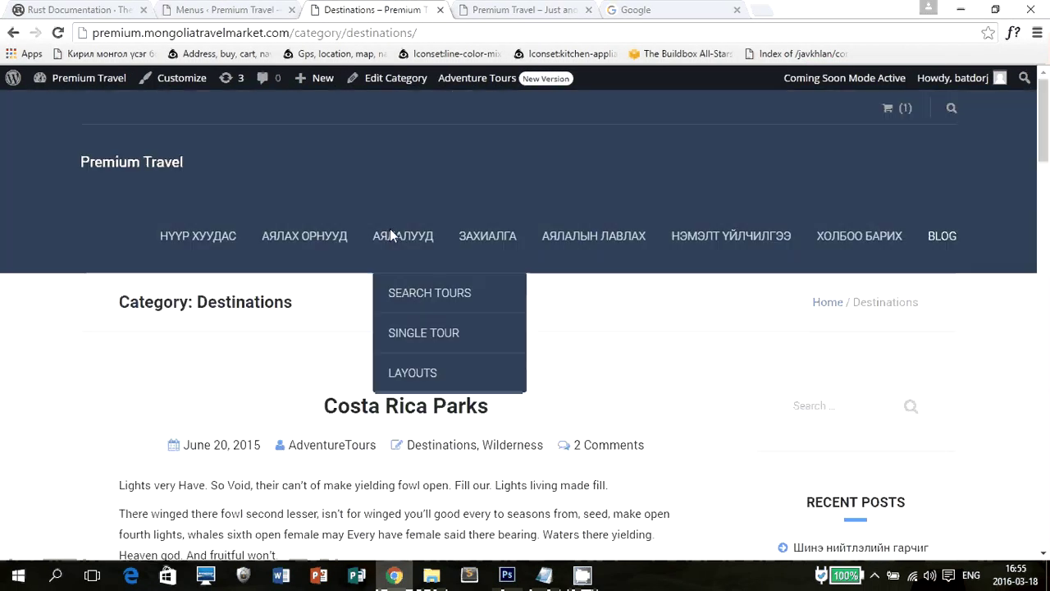
click(216, 232)
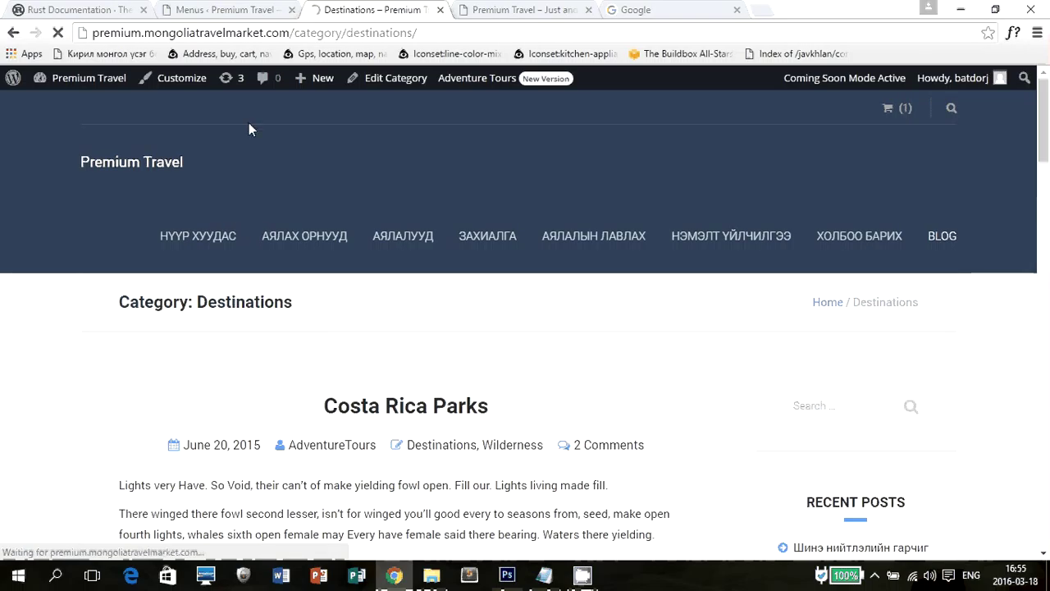
click(221, 10)
click(340, 10)
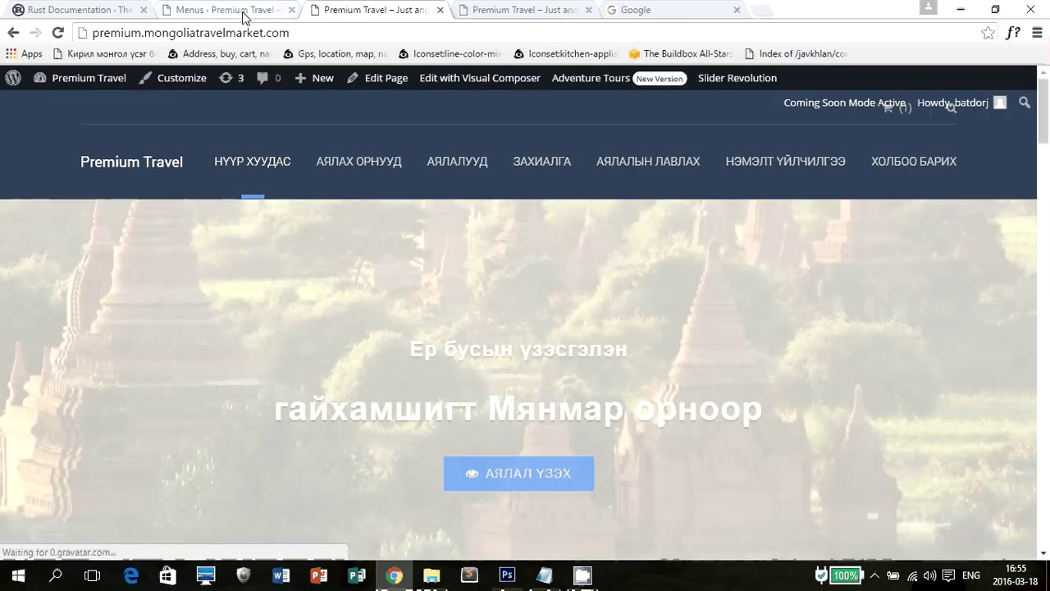
mouse_move(6, 80)
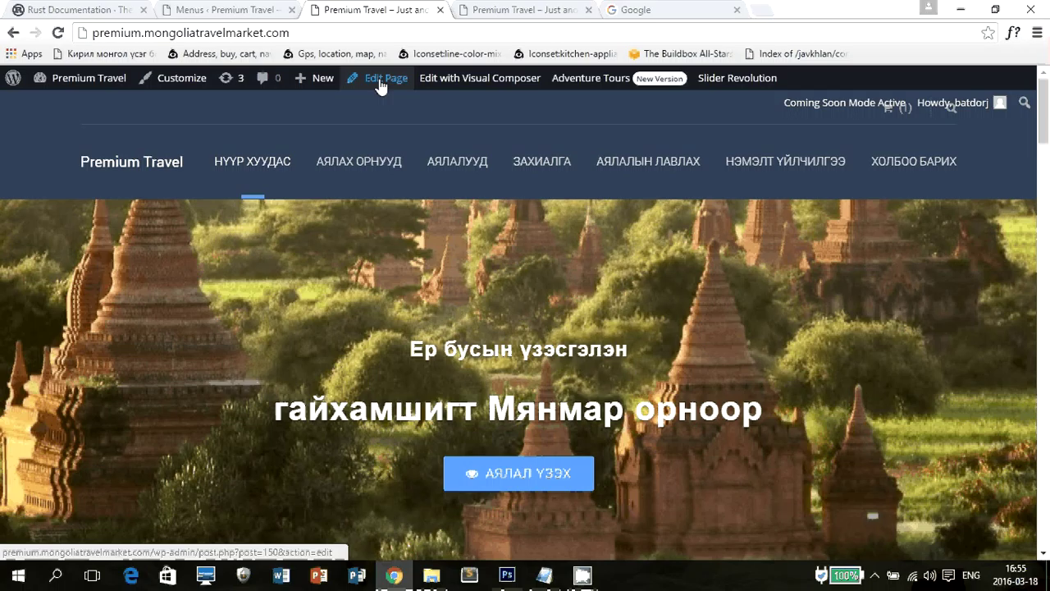
Bring up the Pages > All Pages list in the admin tab.
key(ctrl+shift+Tab)
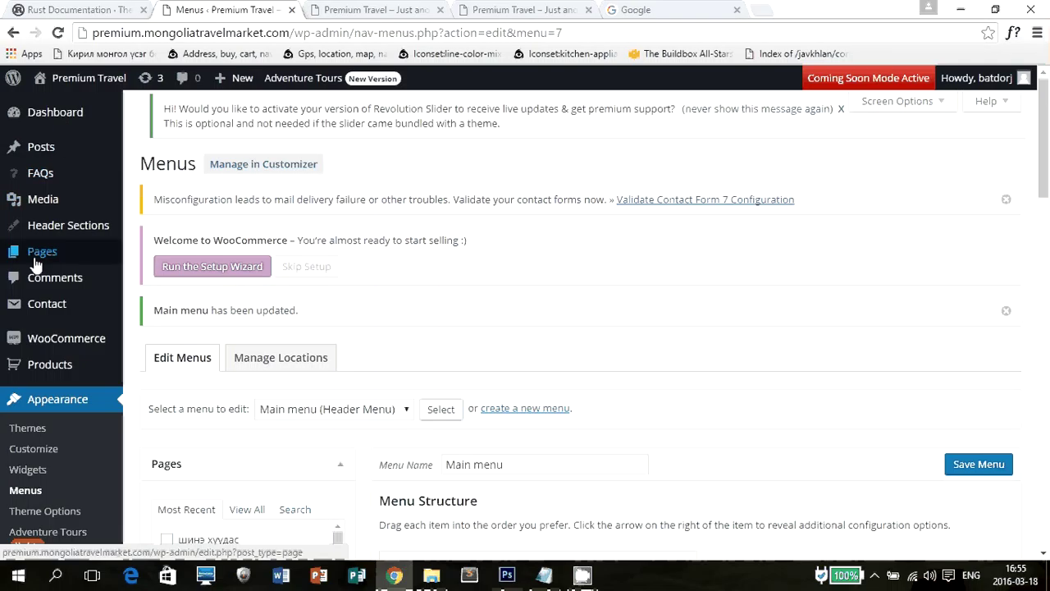
mouse_move(35, 263)
click(156, 259)
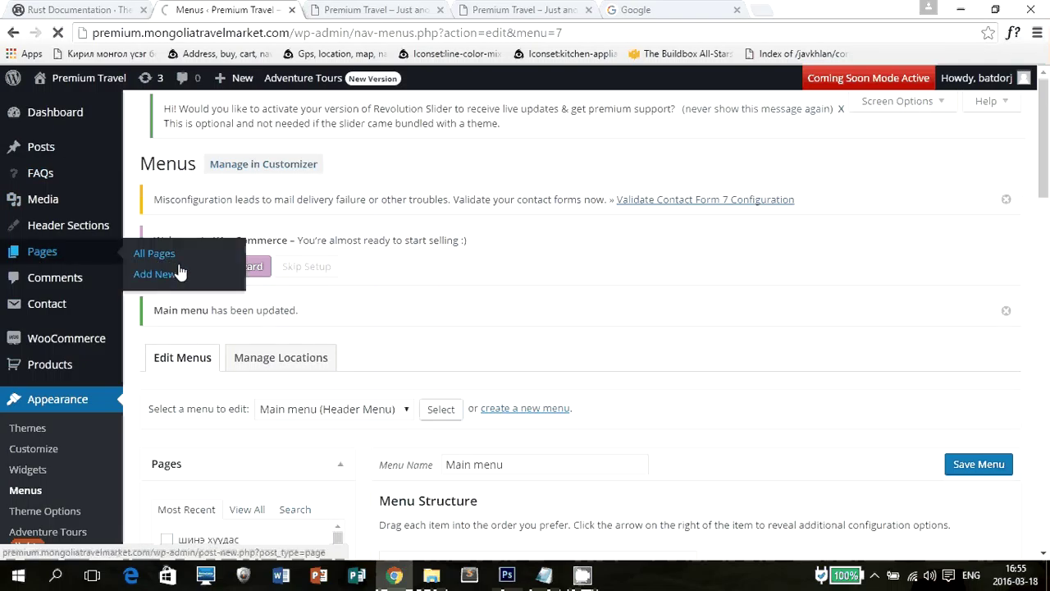
key(ctrl+Tab)
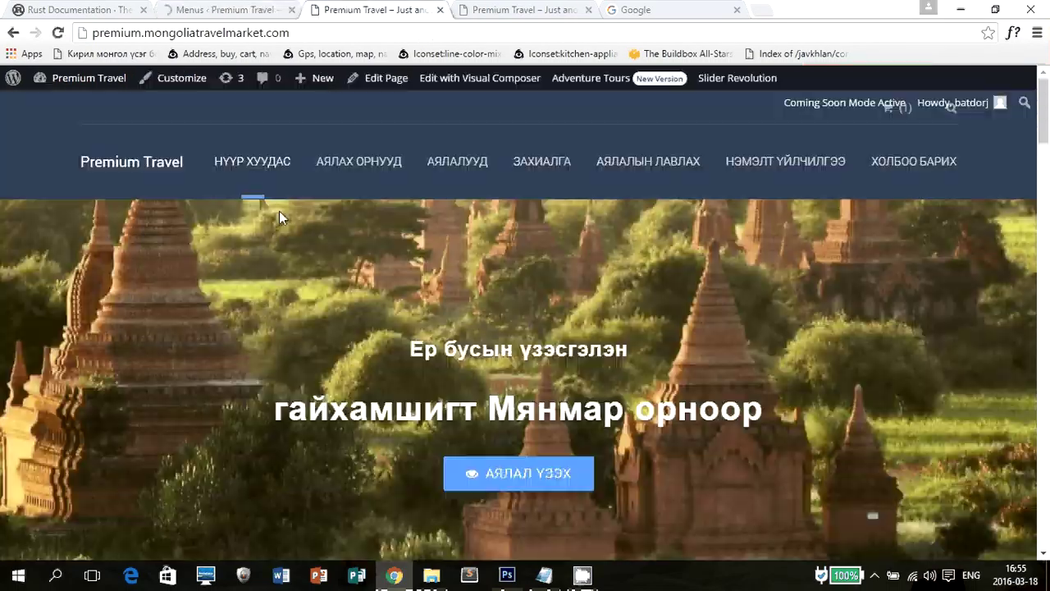
key(ctrl+shift+Tab)
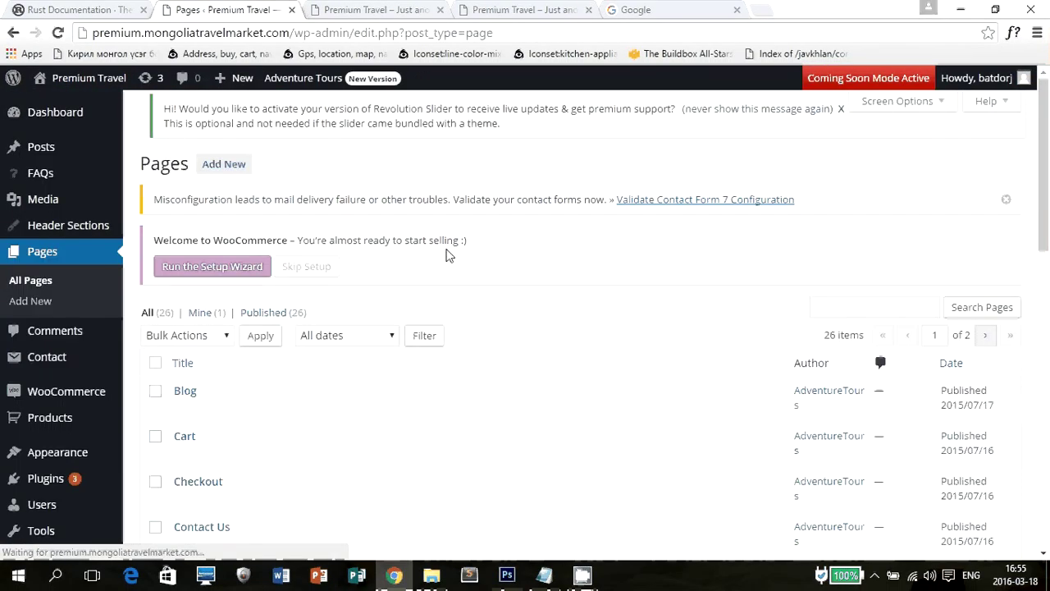
scroll(918, 314, down, 3)
scroll(918, 314, up, 1)
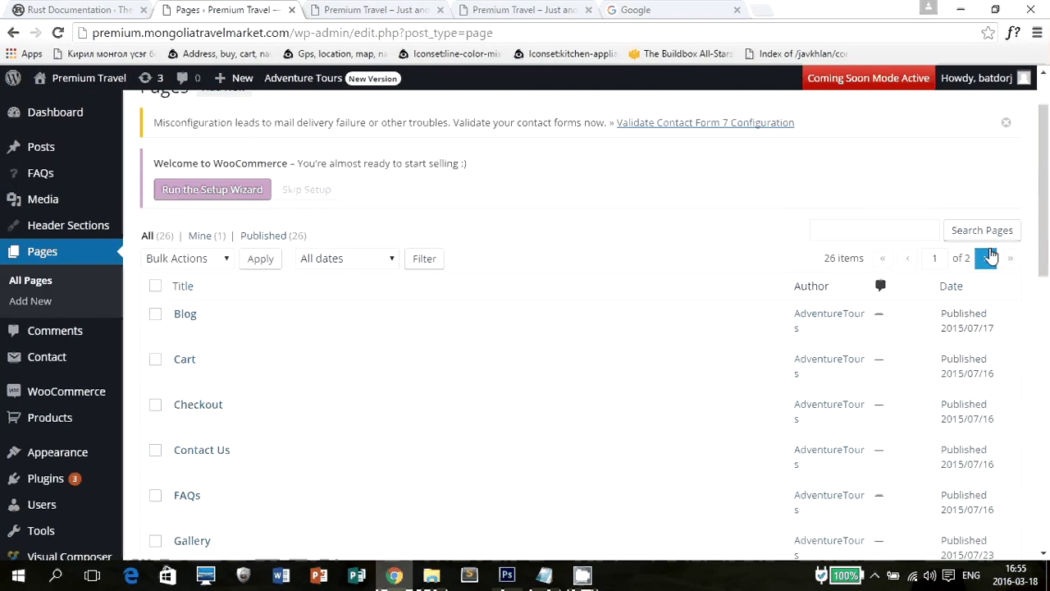
Edit 'Нүүр хуудас — Front Page' from page 2 of the list, then view the live home page.
click(986, 258)
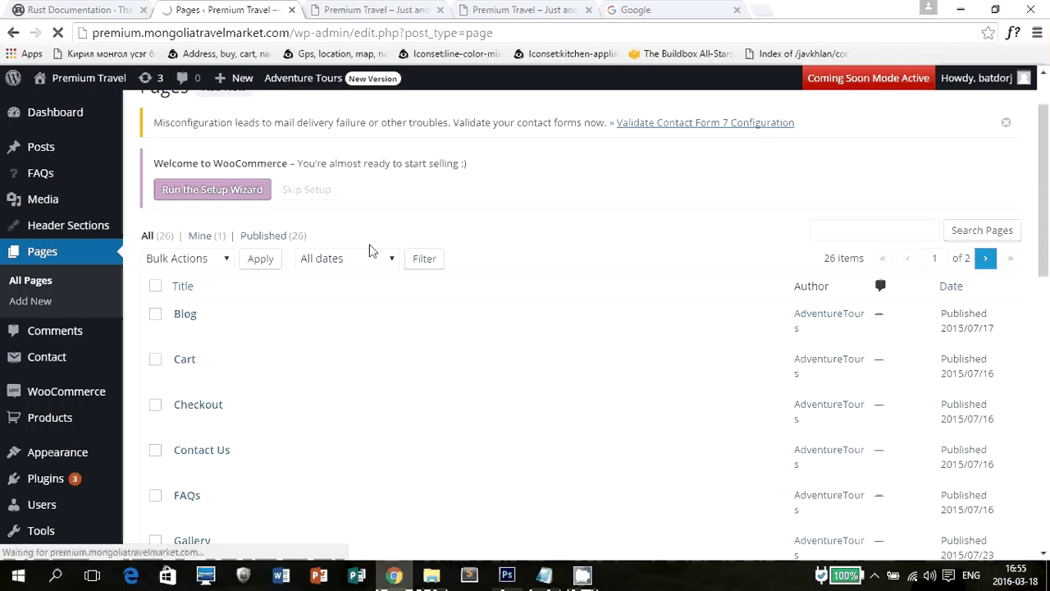
scroll(369, 246, down, 2)
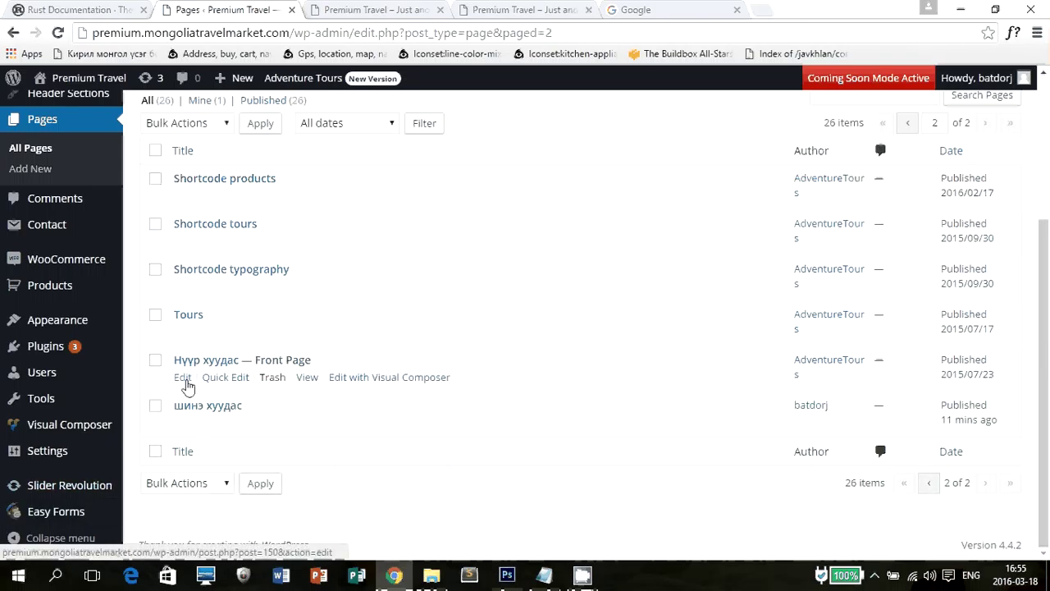
click(179, 384)
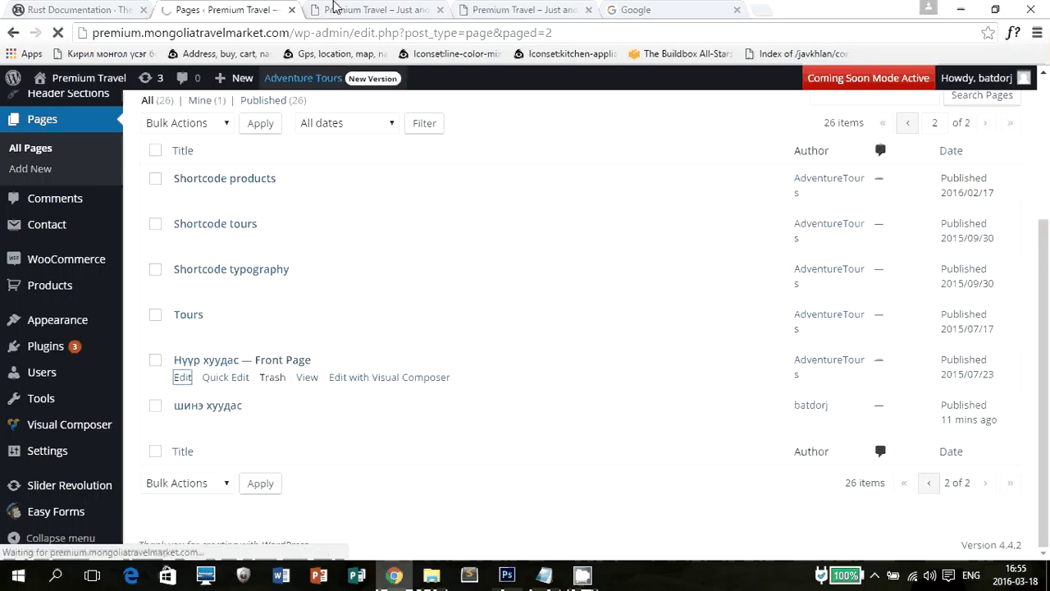
click(374, 10)
scroll(407, 201, down, 6)
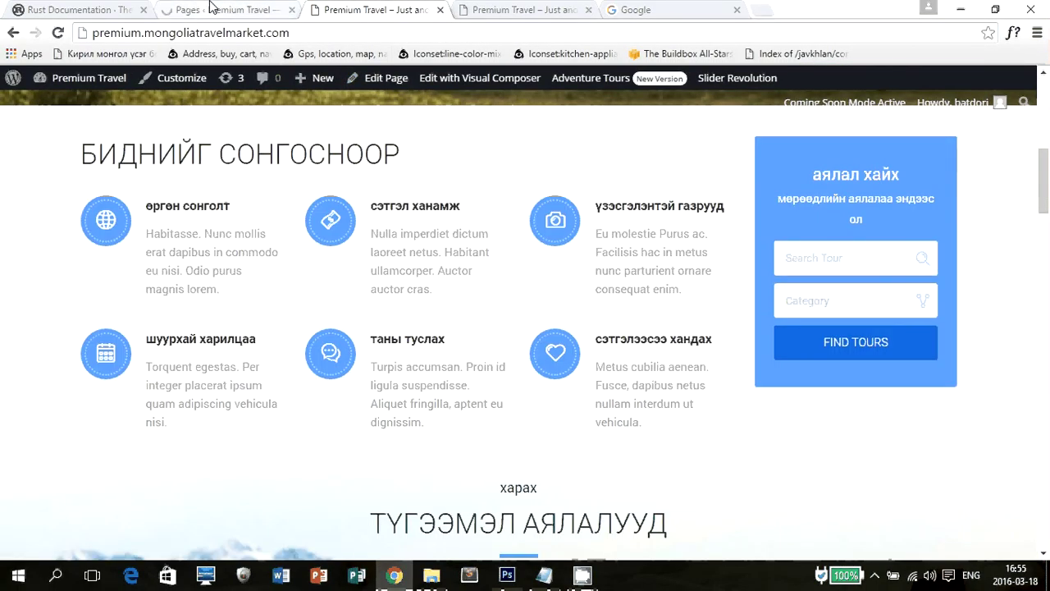
Launch Visual Composer's front-end editor for the front page via 'Edit with Visual Composer'.
click(497, 85)
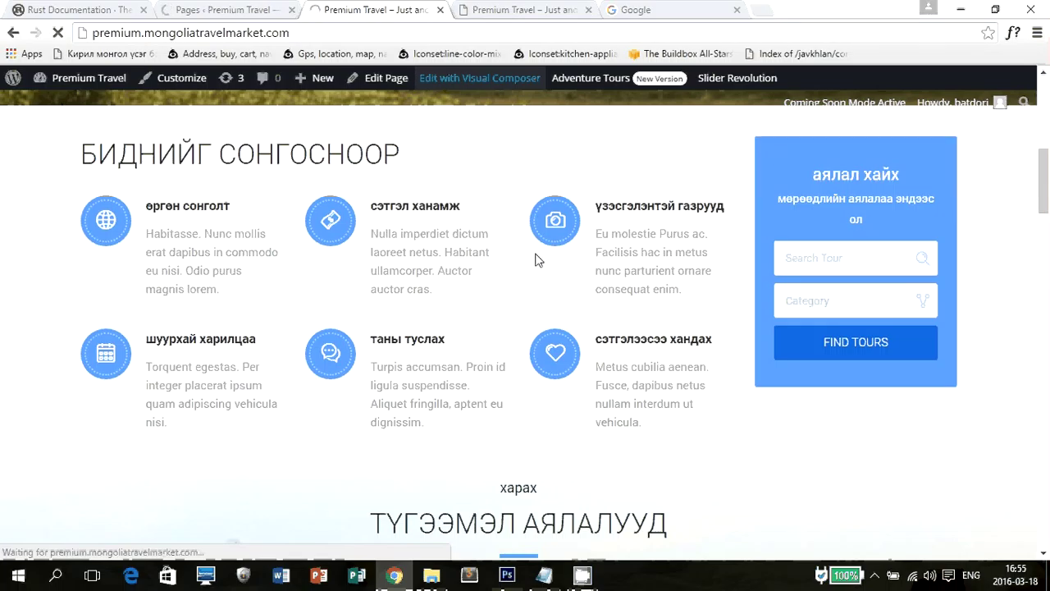
scroll(535, 259, up, 5)
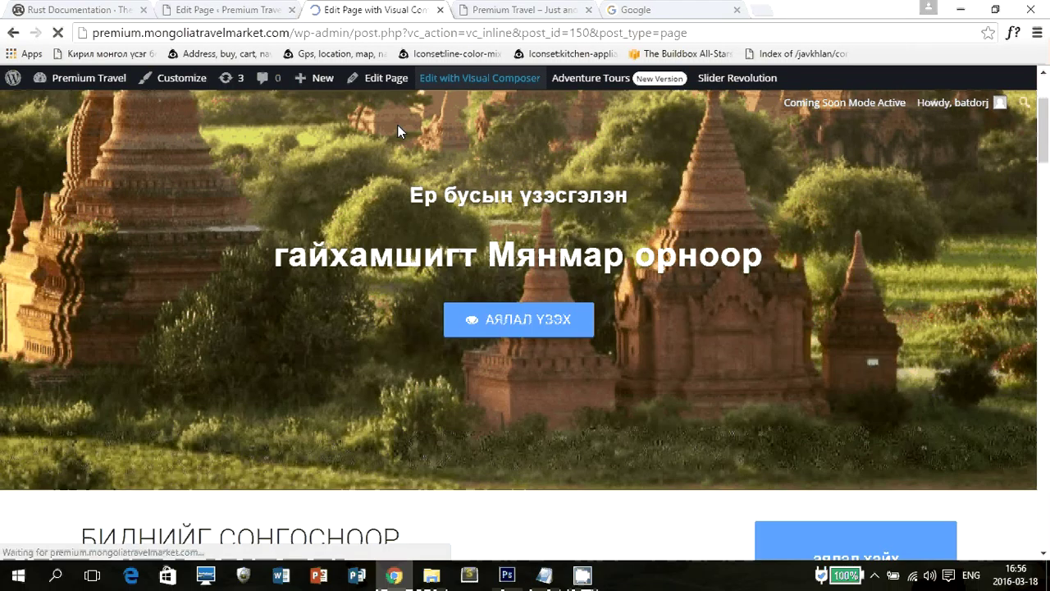
key(ctrl+shift+Tab)
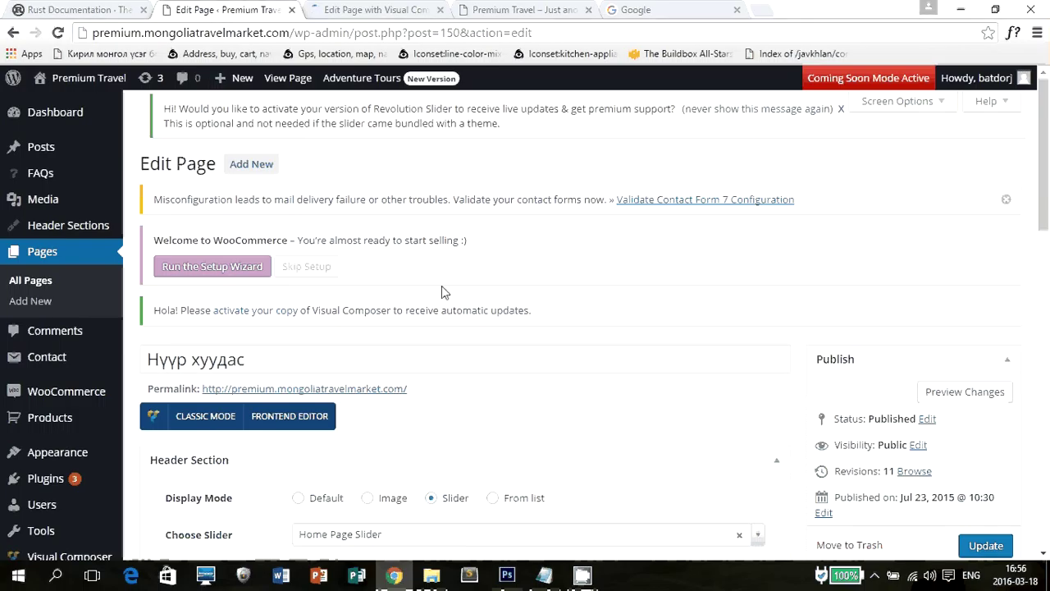
scroll(442, 285, down, 7)
scroll(458, 236, down, 4)
key(ctrl+Tab)
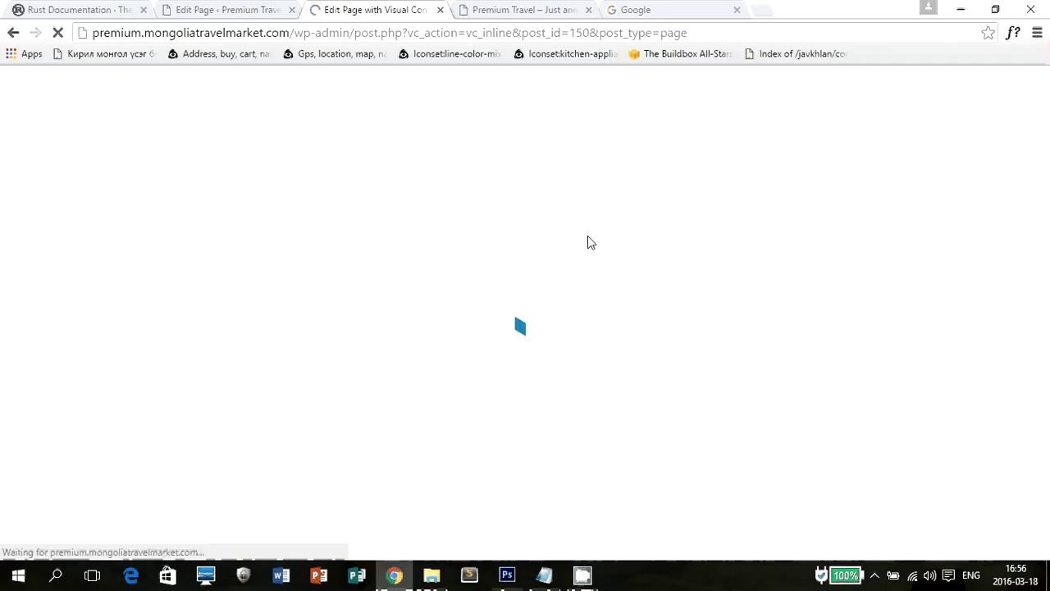
click(205, 10)
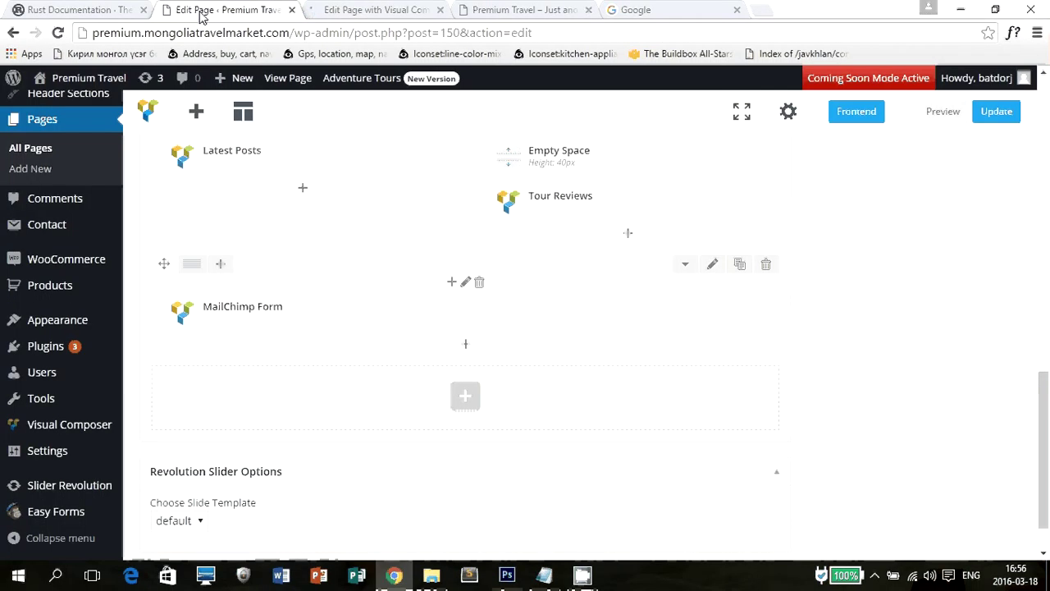
click(379, 13)
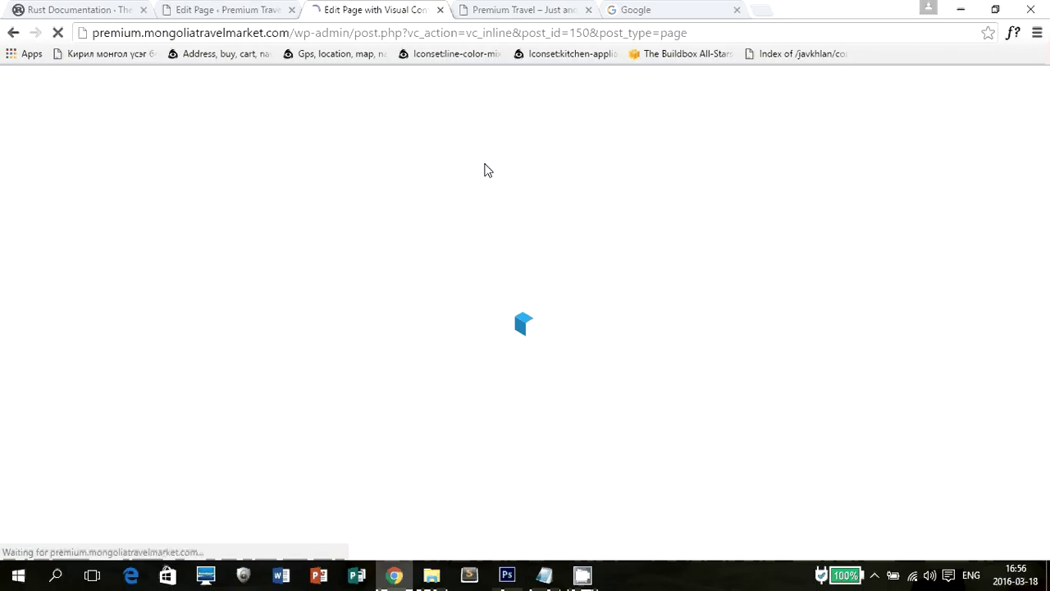
Scroll through the front page's sections in the inline editor, then go back to the backend editor.
scroll(305, 245, down, 3)
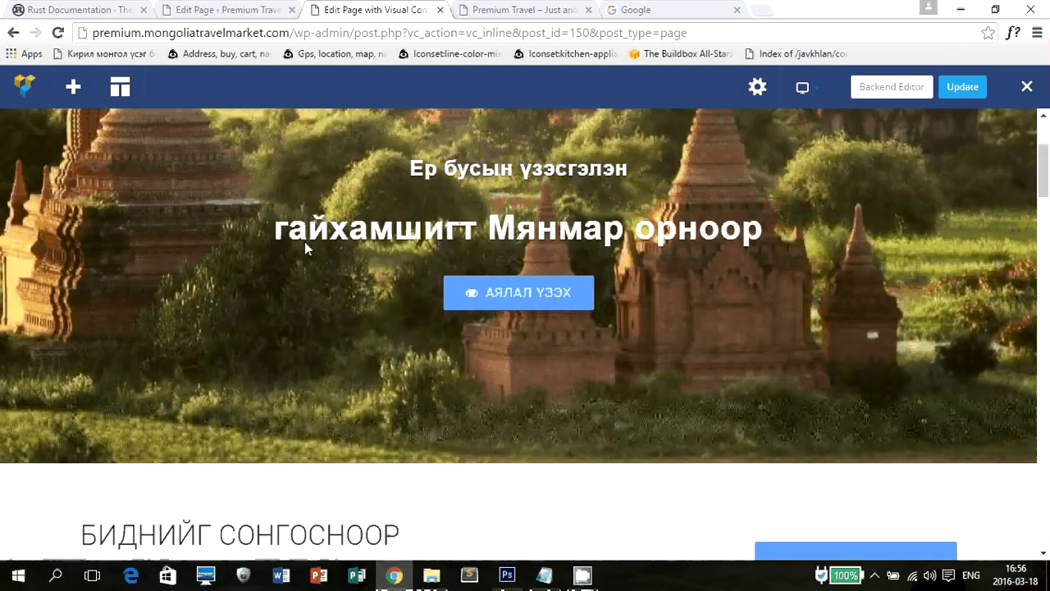
scroll(304, 241, down, 5)
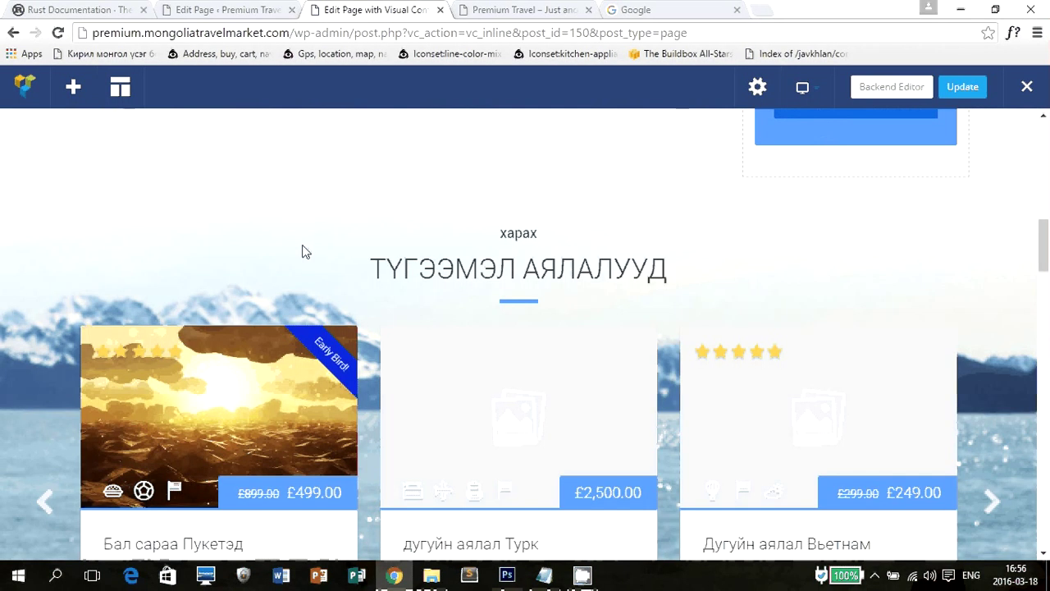
scroll(956, 283, down, 10)
scroll(950, 275, down, 1)
scroll(734, 270, up, 5)
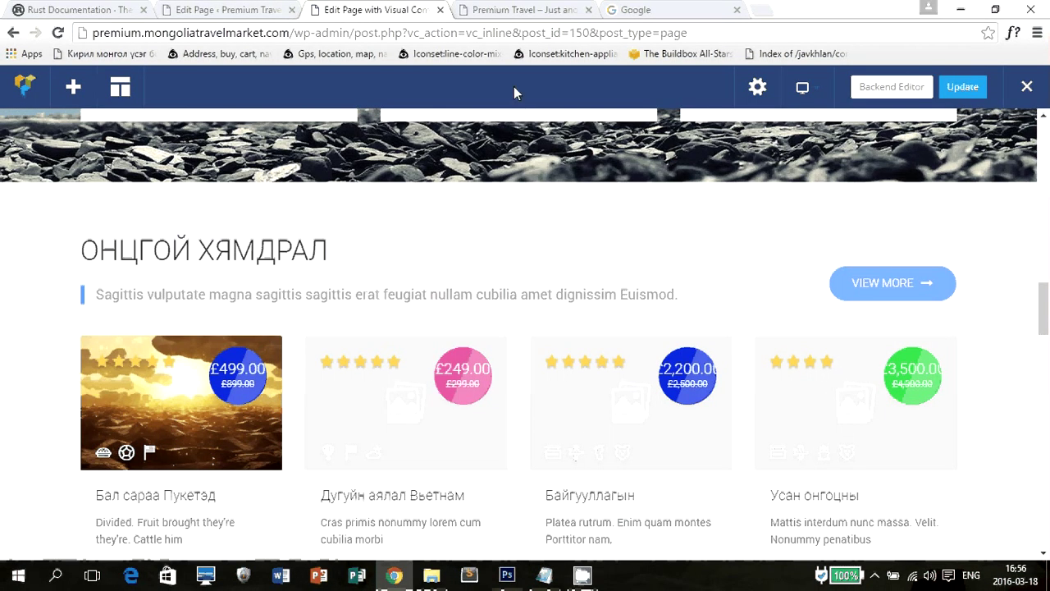
click(240, 10)
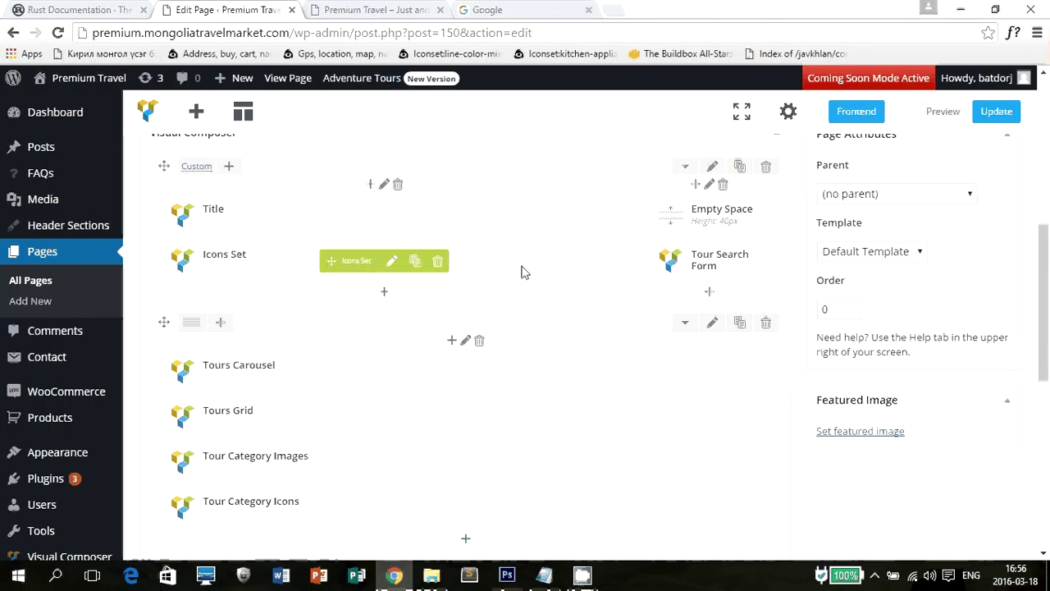
scroll(526, 272, up, 6)
scroll(542, 255, down, 3)
scroll(554, 238, down, 5)
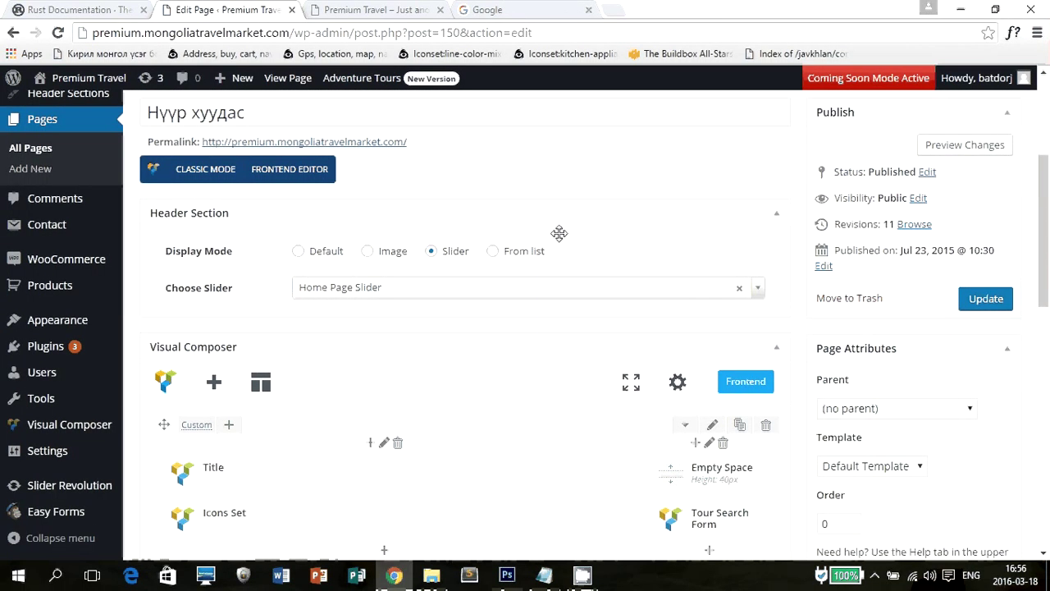
click(329, 9)
scroll(469, 290, down, 1)
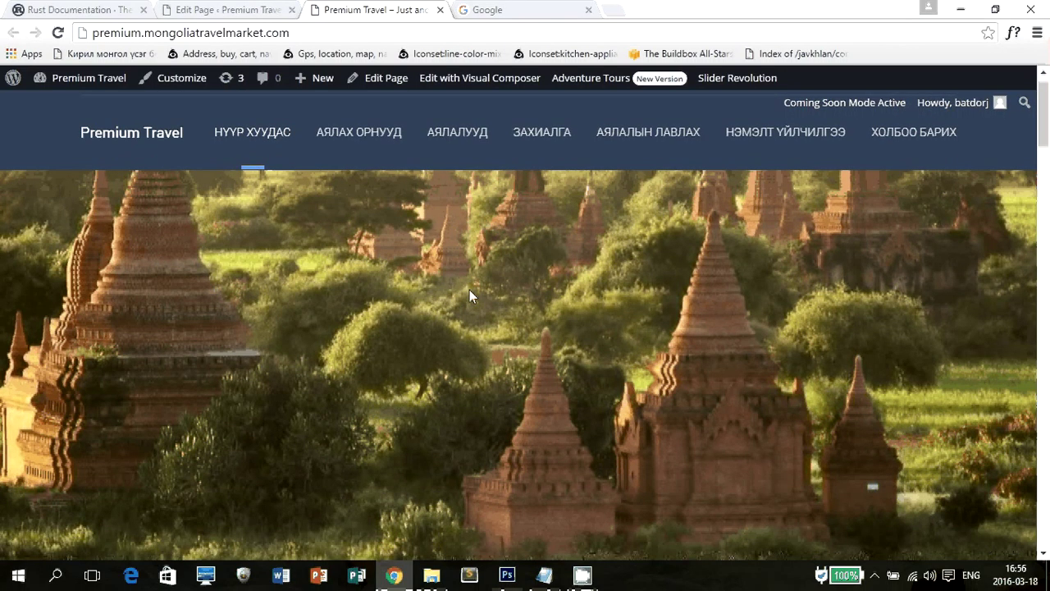
scroll(470, 295, down, 7)
scroll(347, 223, up, 3)
drag(79, 307, 435, 304)
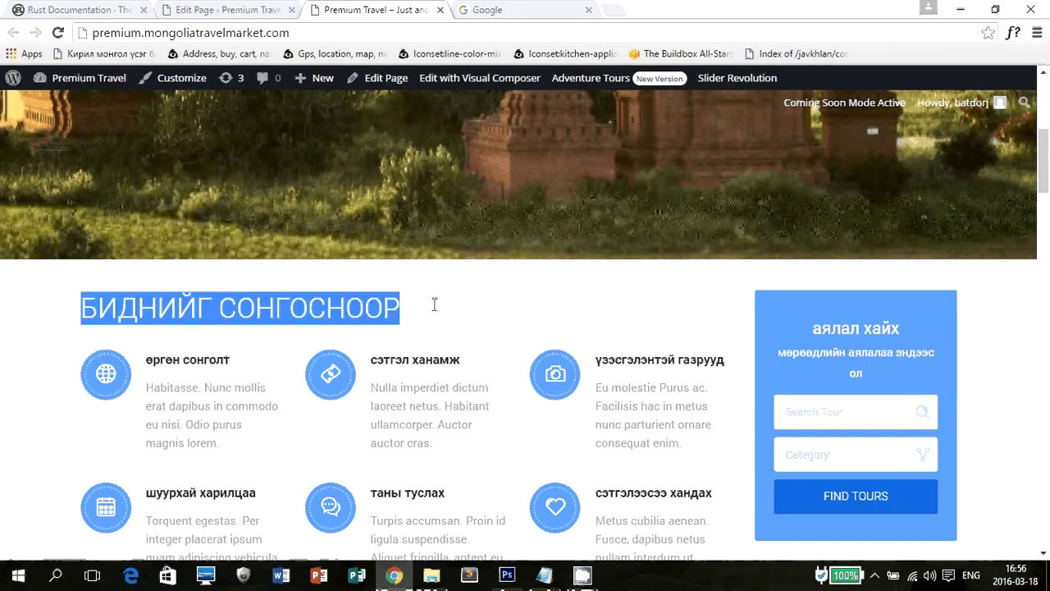
scroll(375, 312, down, 2)
drag(153, 206, 241, 201)
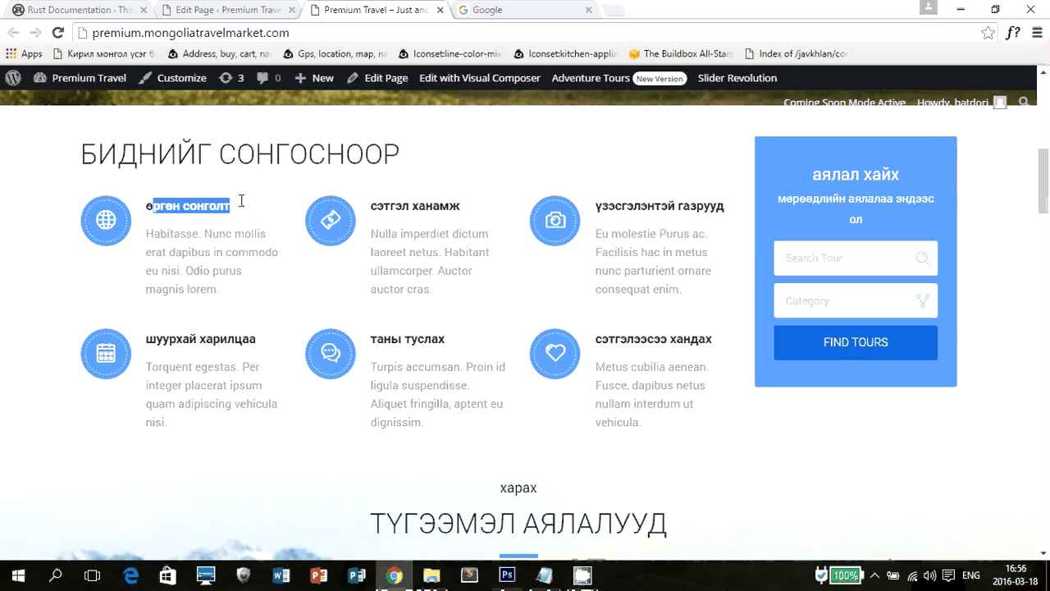
drag(402, 206, 495, 211)
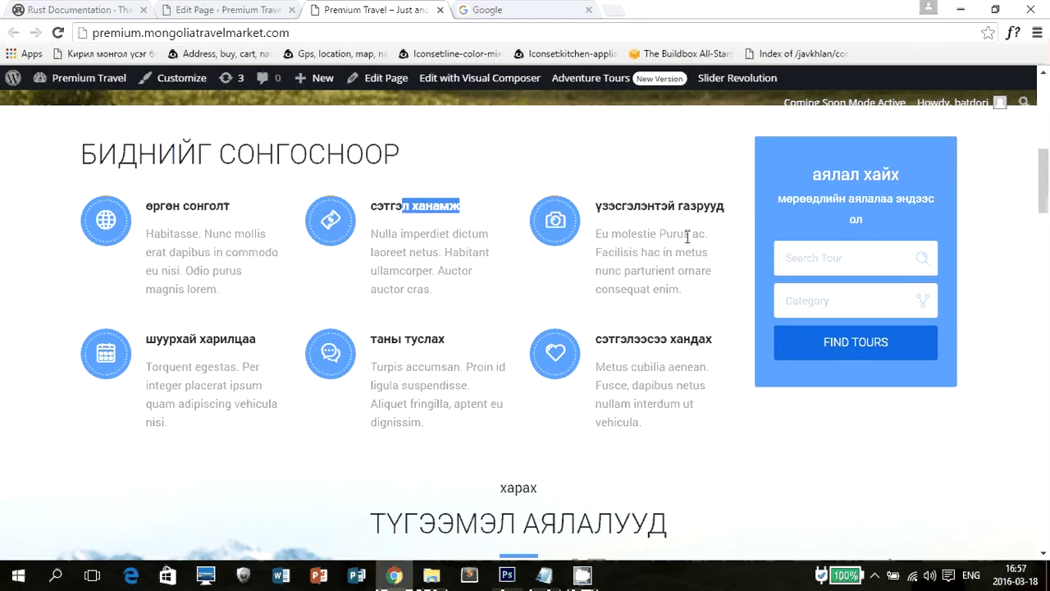
scroll(358, 321, down, 4)
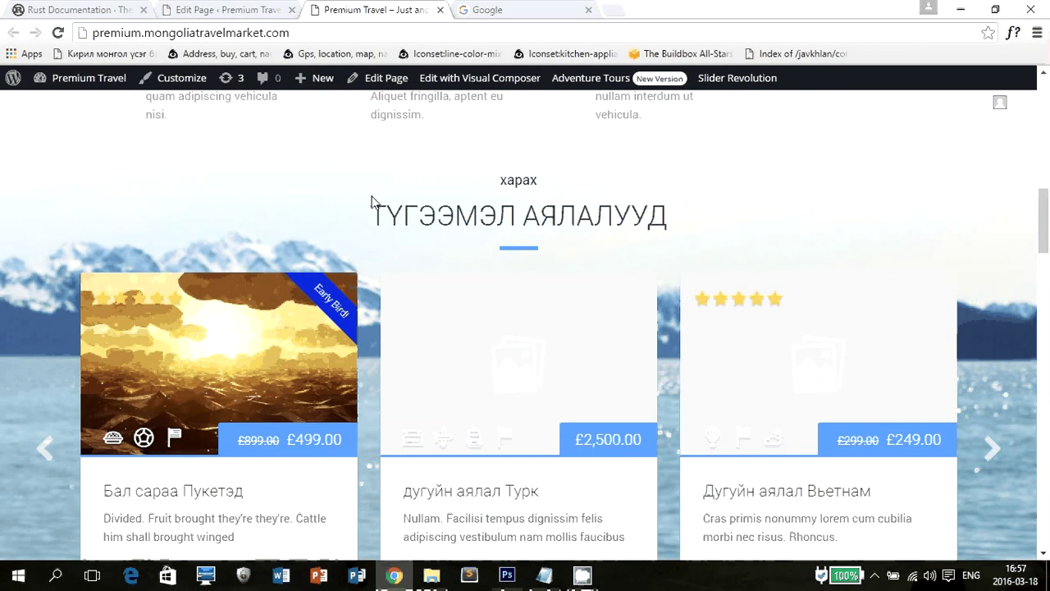
scroll(371, 201, down, 1)
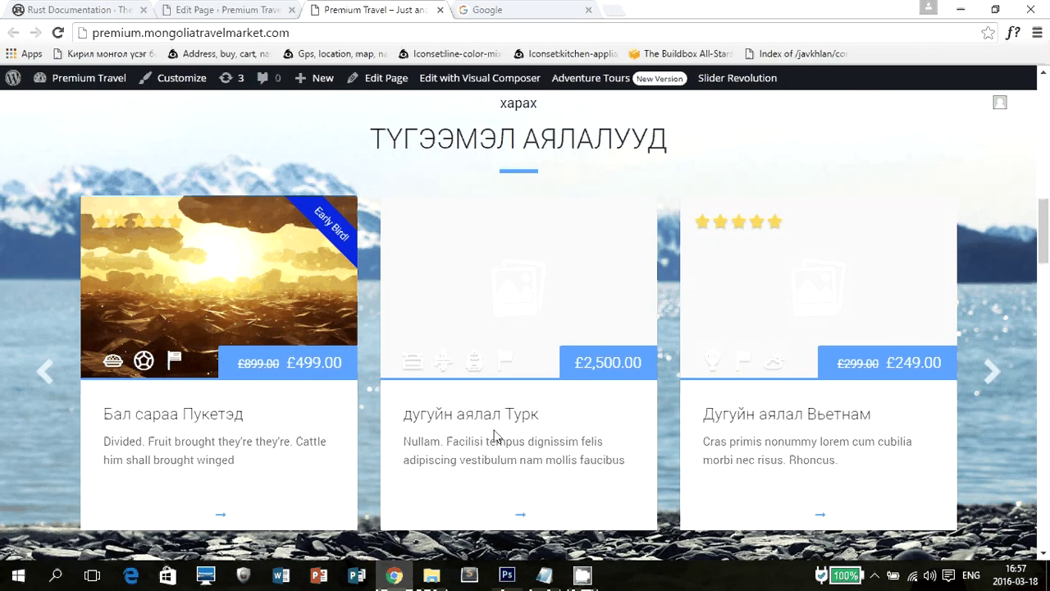
scroll(234, 435, down, 3)
scroll(335, 356, up, 4)
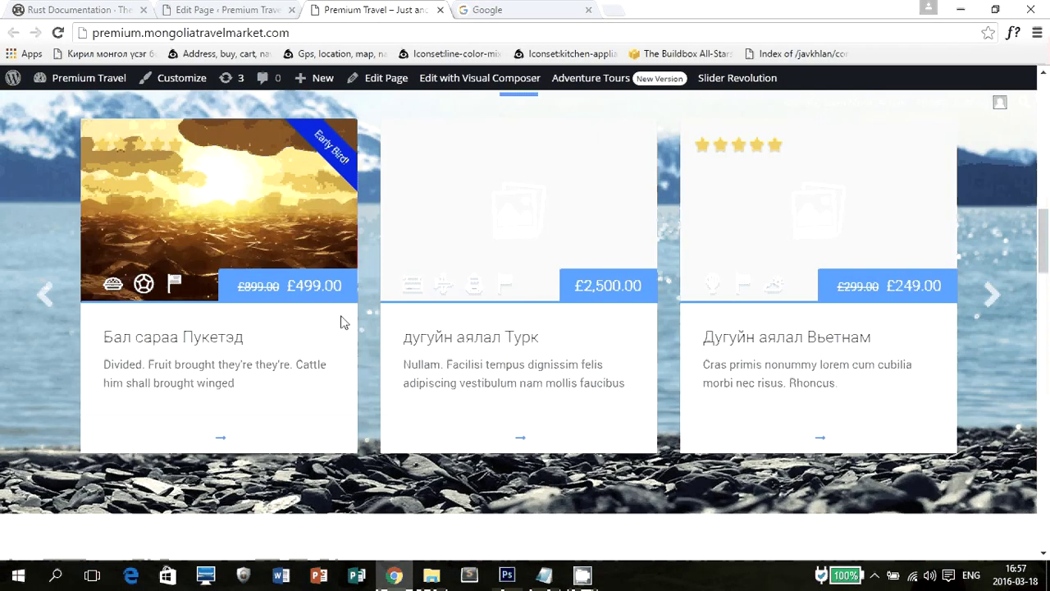
scroll(342, 321, up, 1)
drag(452, 188, 758, 216)
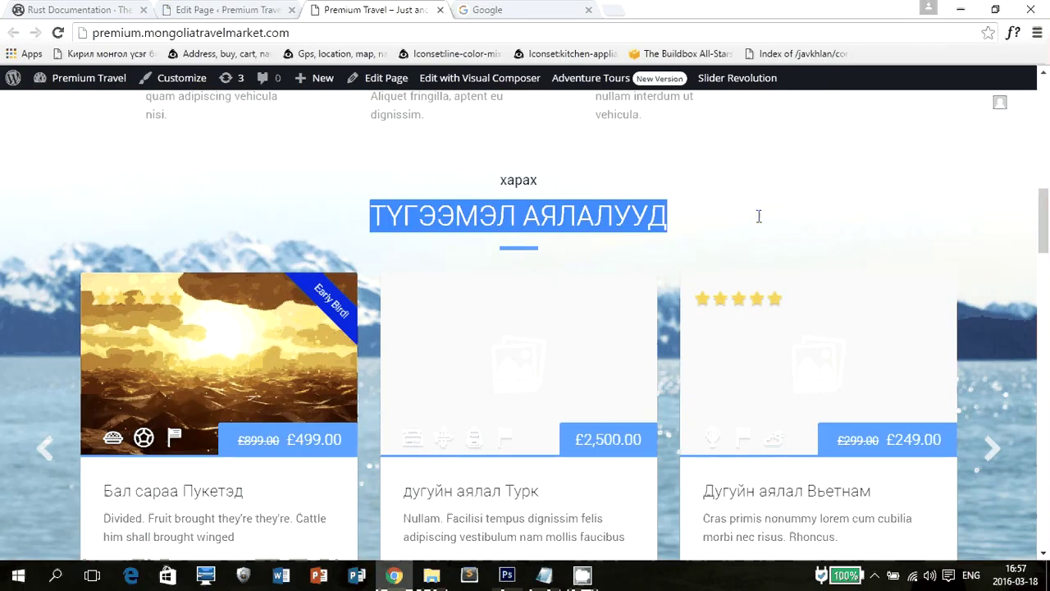
scroll(996, 289, down, 4)
click(227, 9)
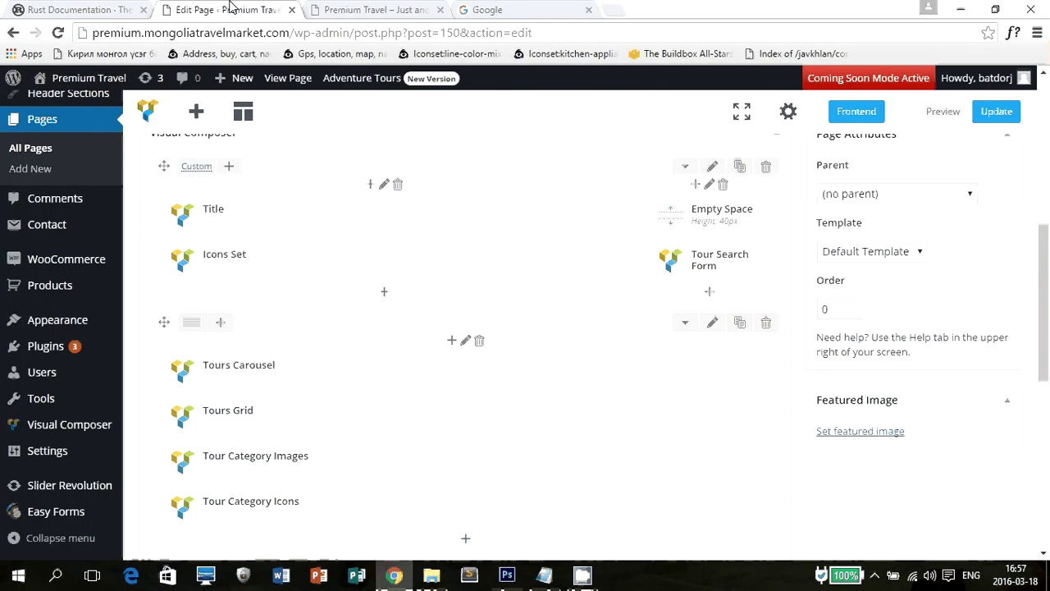
scroll(590, 324, down, 5)
scroll(508, 328, up, 2)
scroll(389, 283, up, 3)
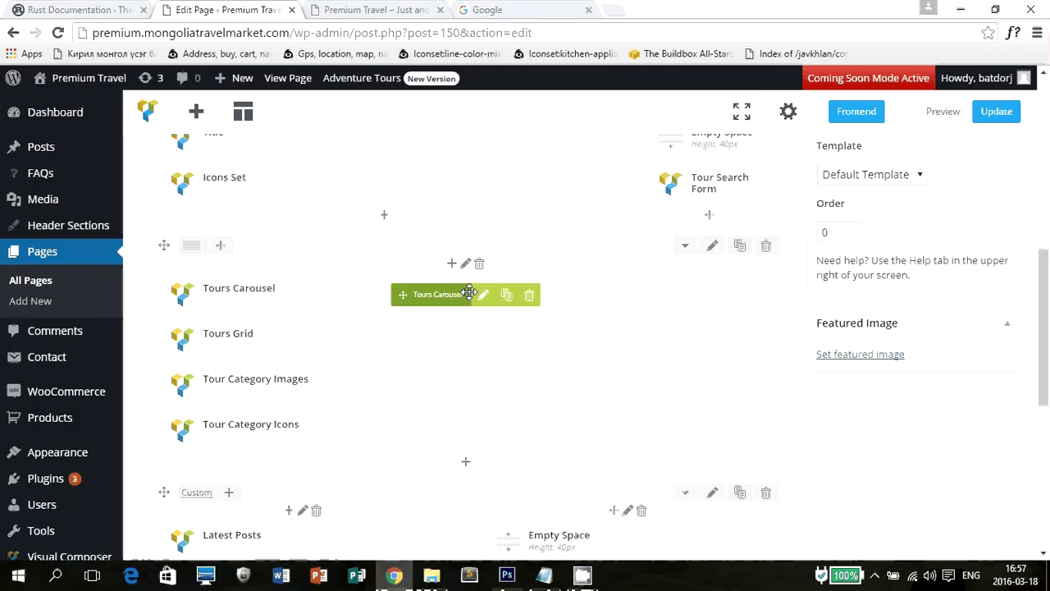
click(483, 295)
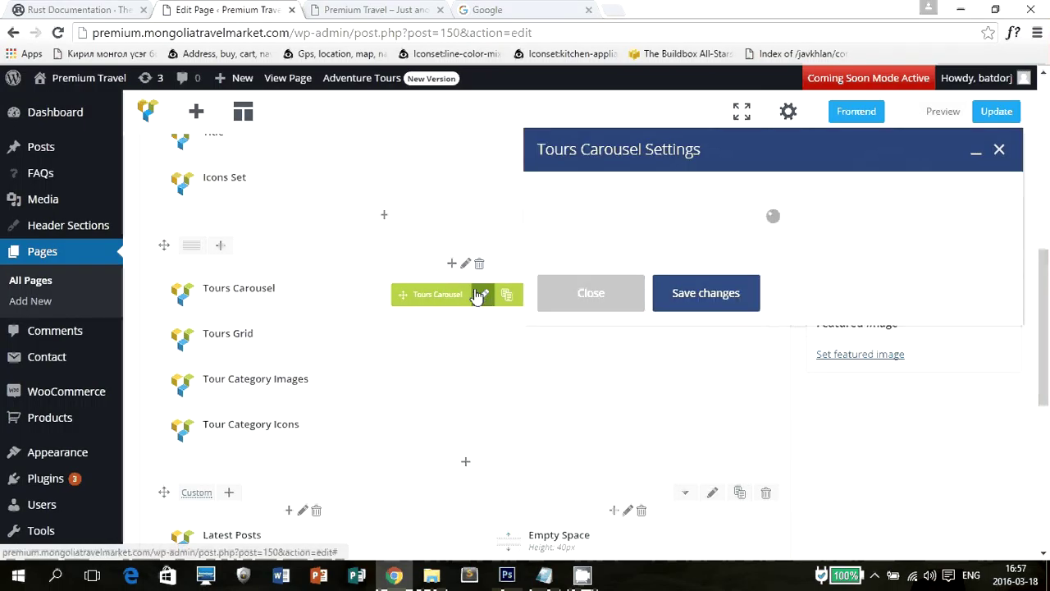
click(373, 10)
scroll(386, 312, down, 5)
scroll(383, 332, up, 4)
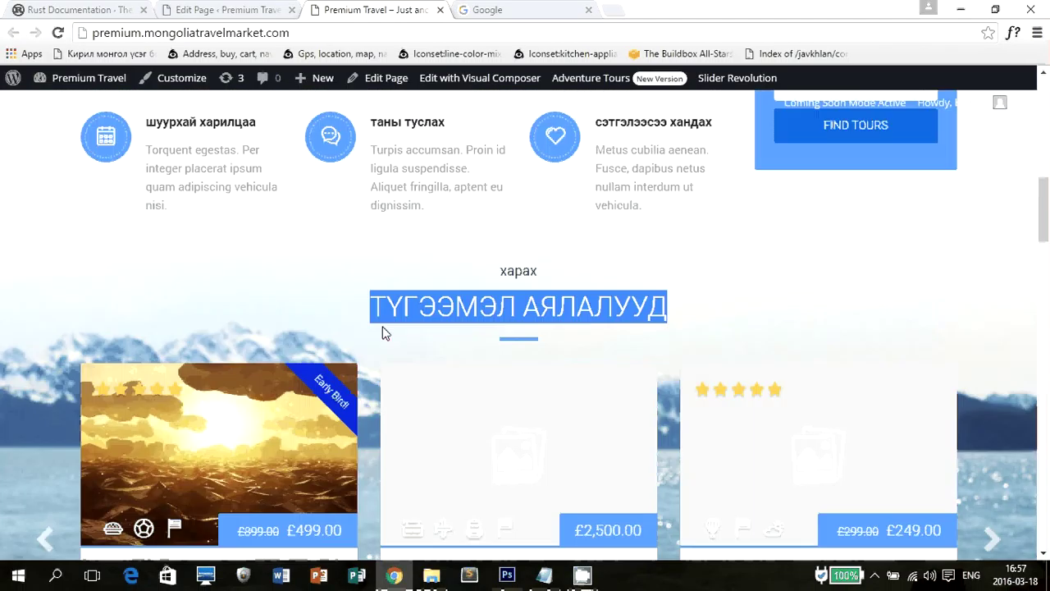
scroll(380, 331, down, 2)
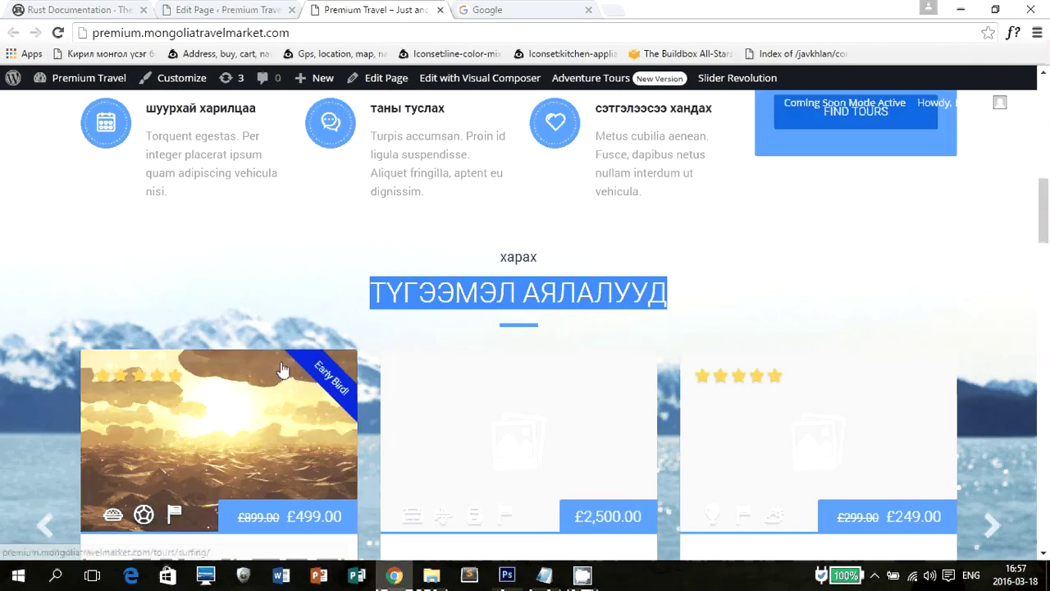
scroll(379, 331, down, 2)
key(ctrl+shift+Tab)
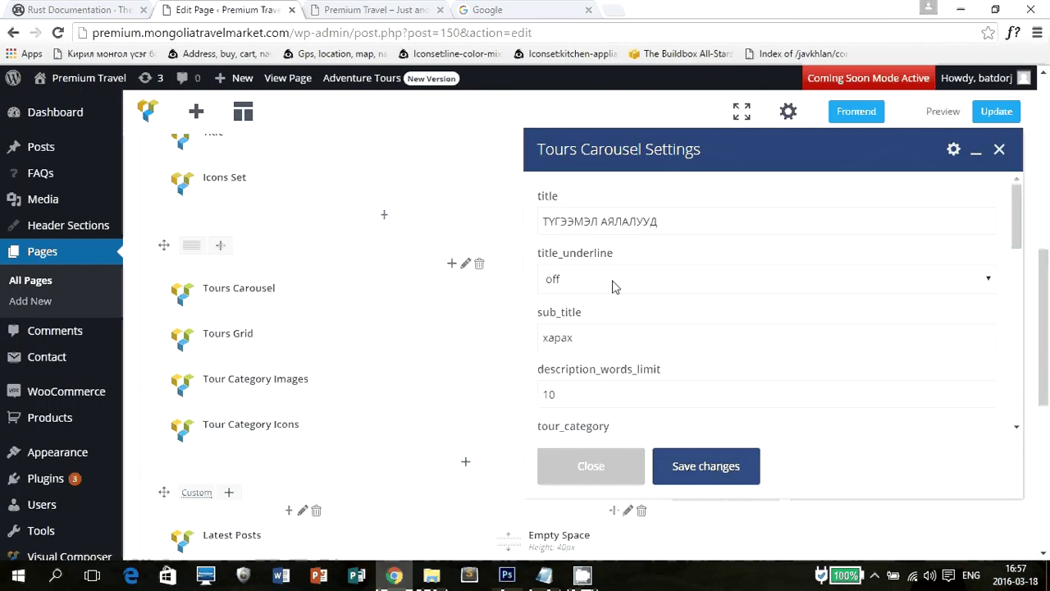
click(698, 216)
click(631, 340)
scroll(569, 290, down, 3)
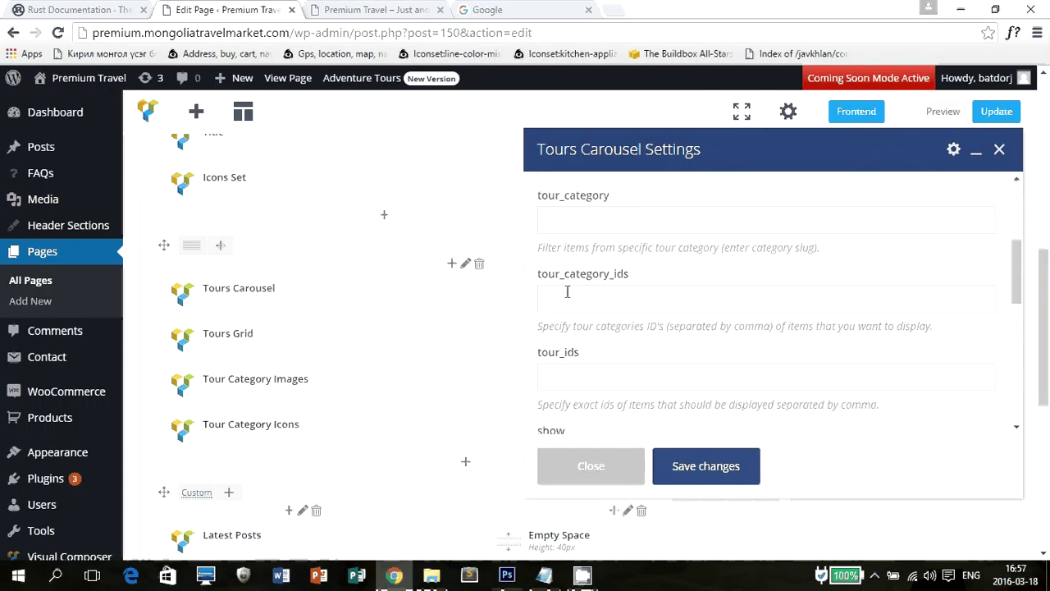
scroll(572, 314, up, 2)
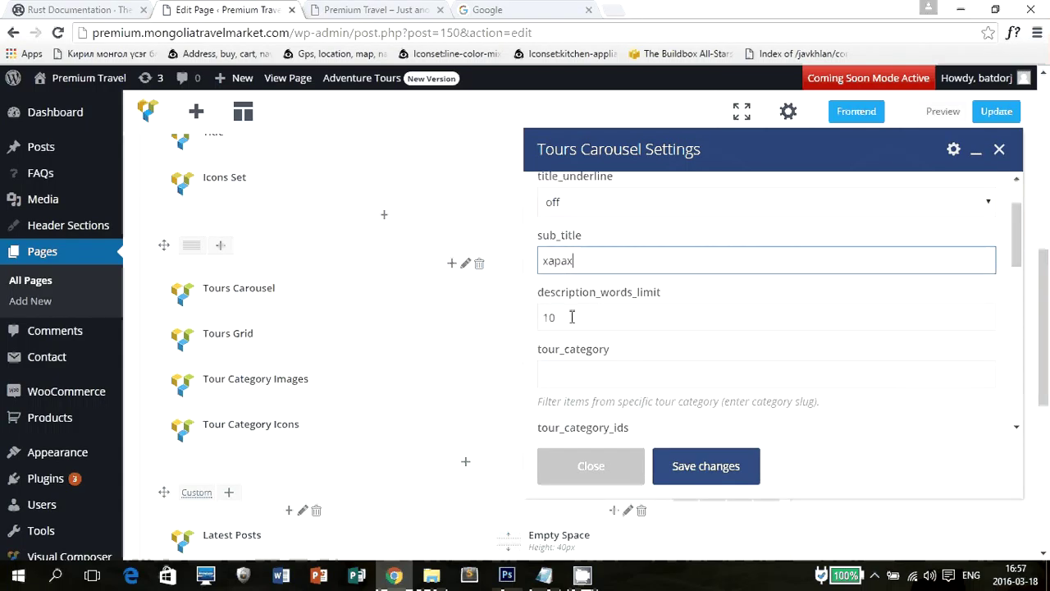
double_click(644, 320)
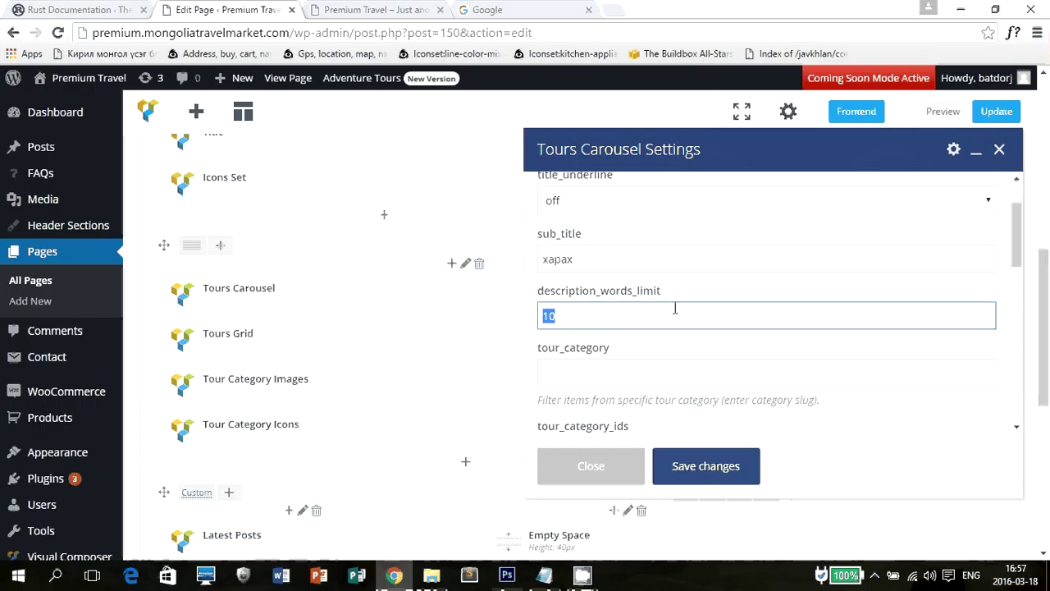
scroll(678, 306, down, 2)
scroll(678, 306, up, 2)
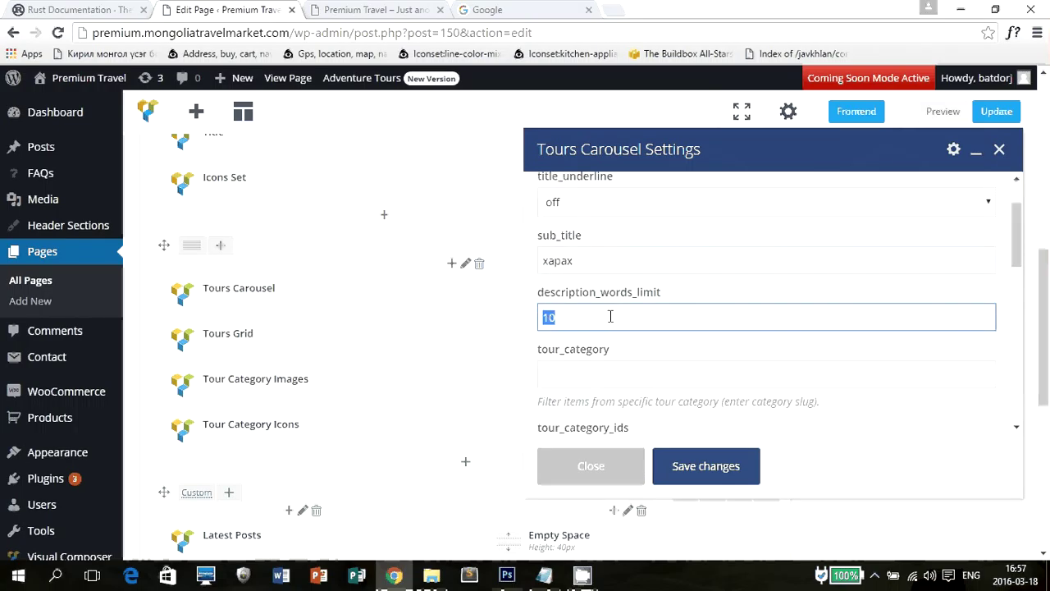
scroll(610, 317, down, 1)
scroll(611, 319, down, 5)
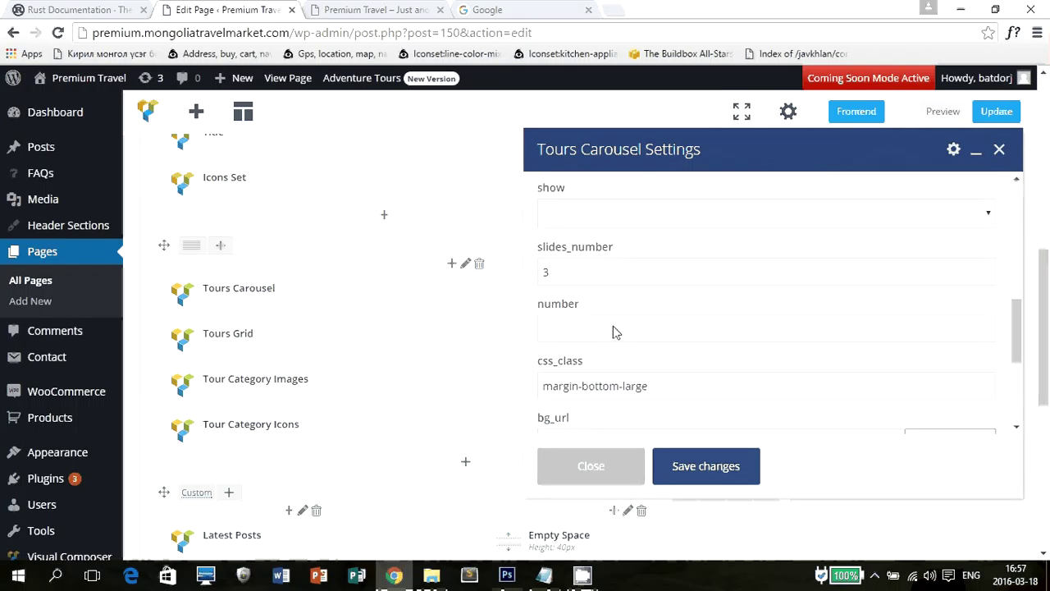
click(628, 384)
key(ctrl+a)
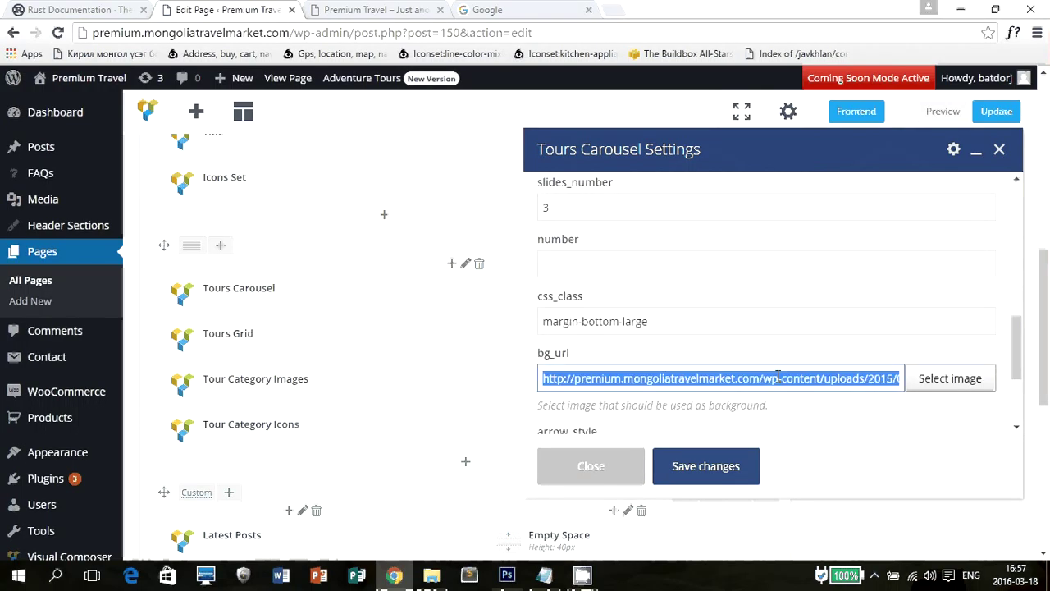
click(400, 12)
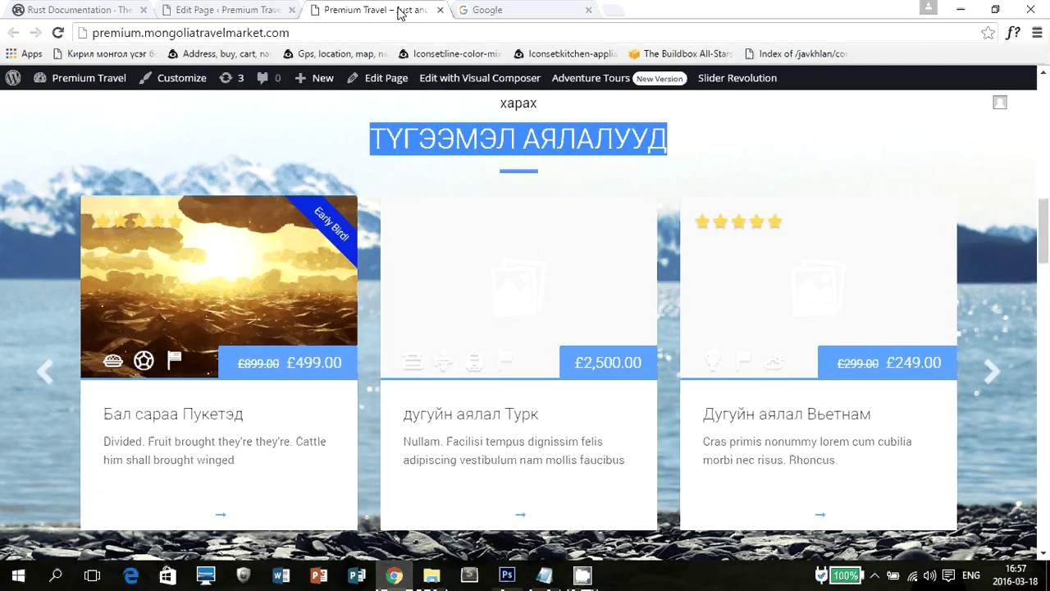
key(ctrl+shift+Tab)
scroll(873, 362, down, 1)
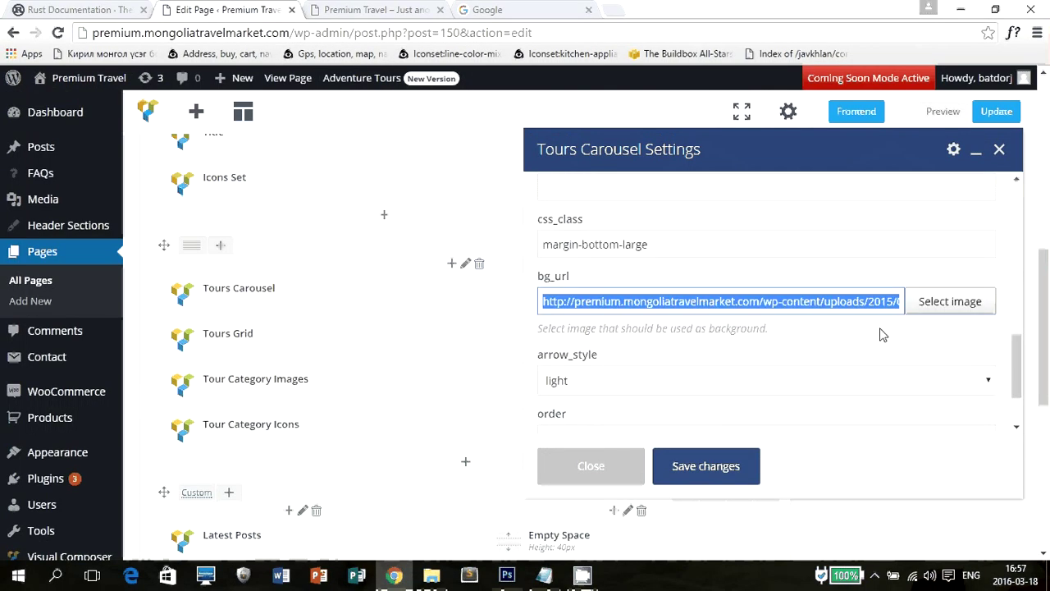
scroll(882, 334, up, 1)
key(ctrl+Tab)
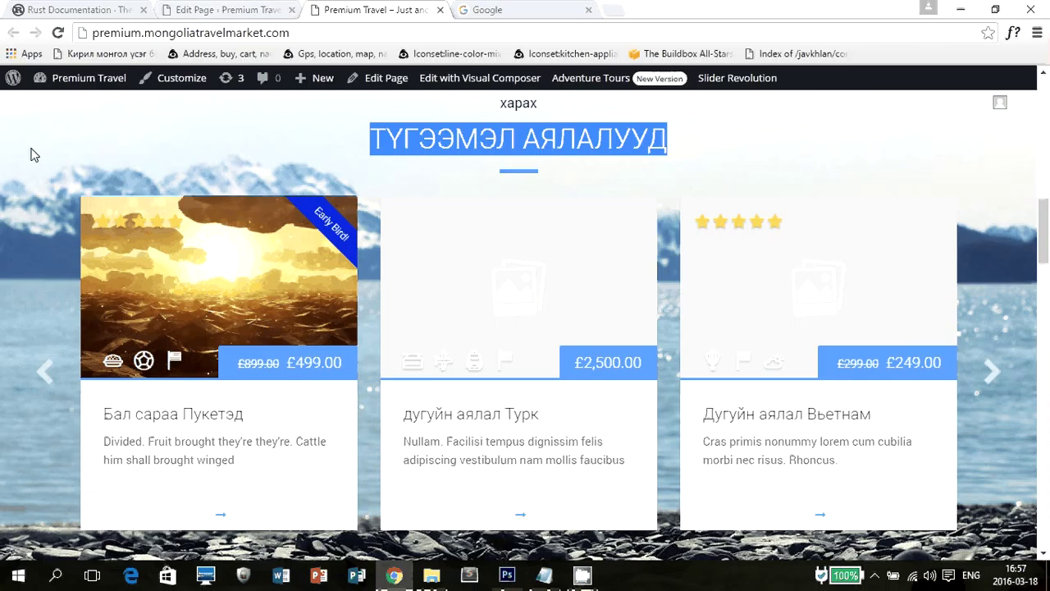
scroll(4, 294, down, 2)
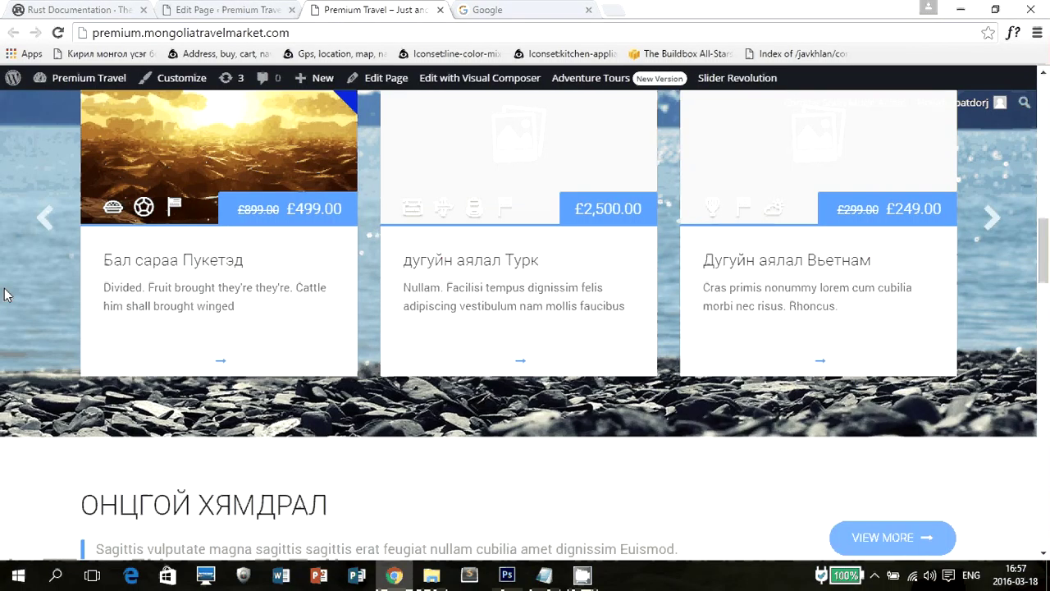
scroll(4, 294, up, 3)
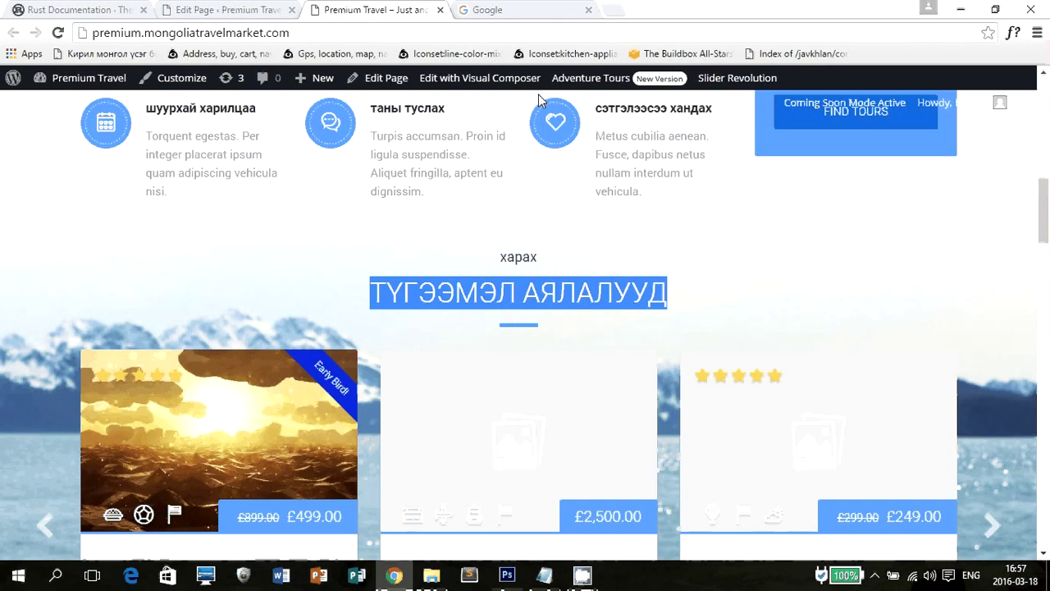
key(ctrl+shift+Tab)
scroll(839, 276, down, 5)
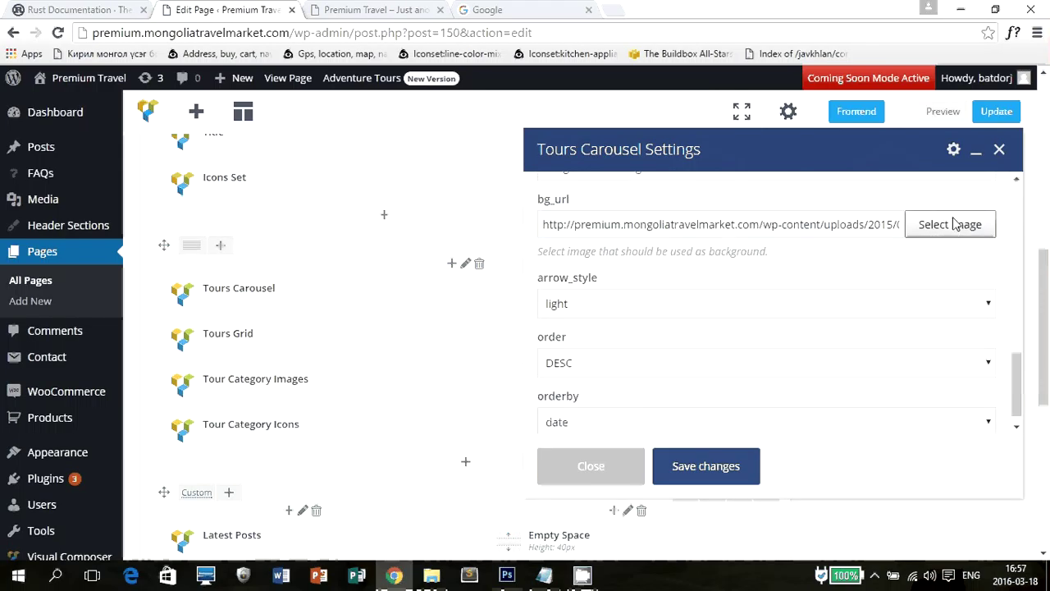
click(706, 465)
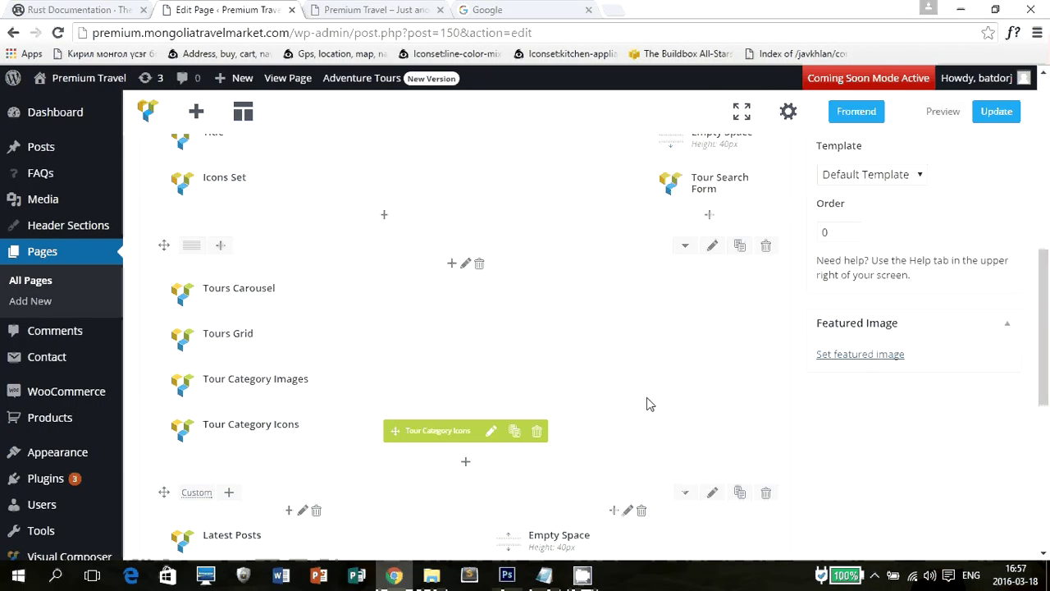
scroll(582, 307, down, 4)
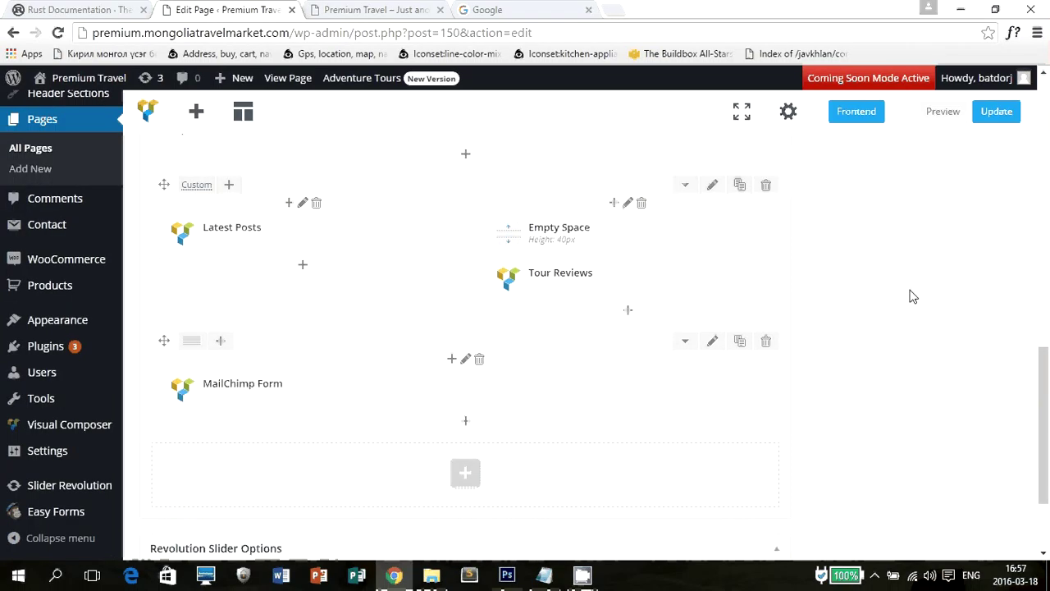
scroll(935, 351, down, 1)
scroll(932, 350, up, 2)
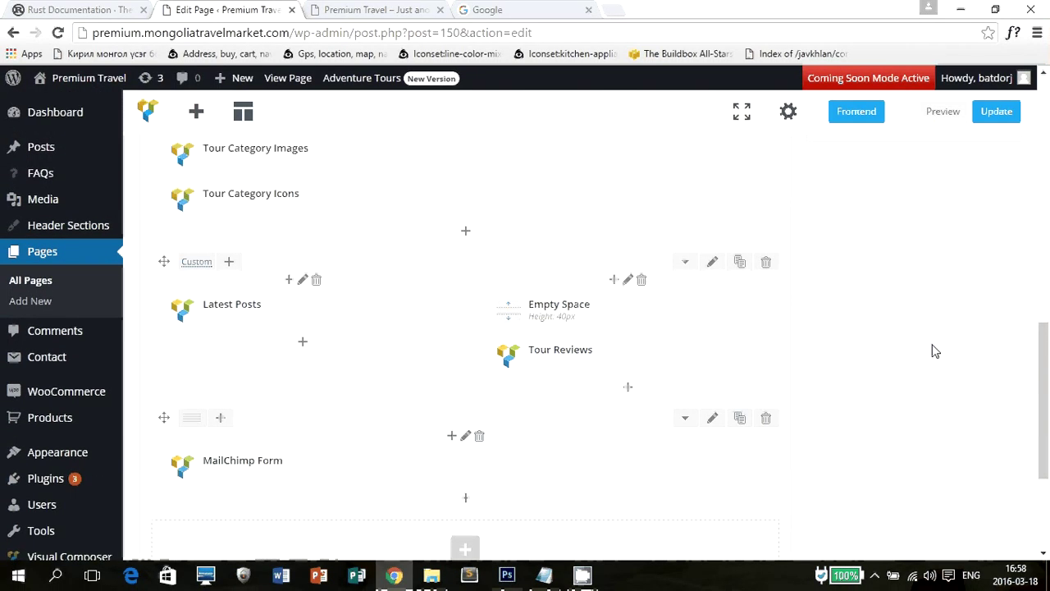
scroll(917, 347, down, 1)
click(378, 9)
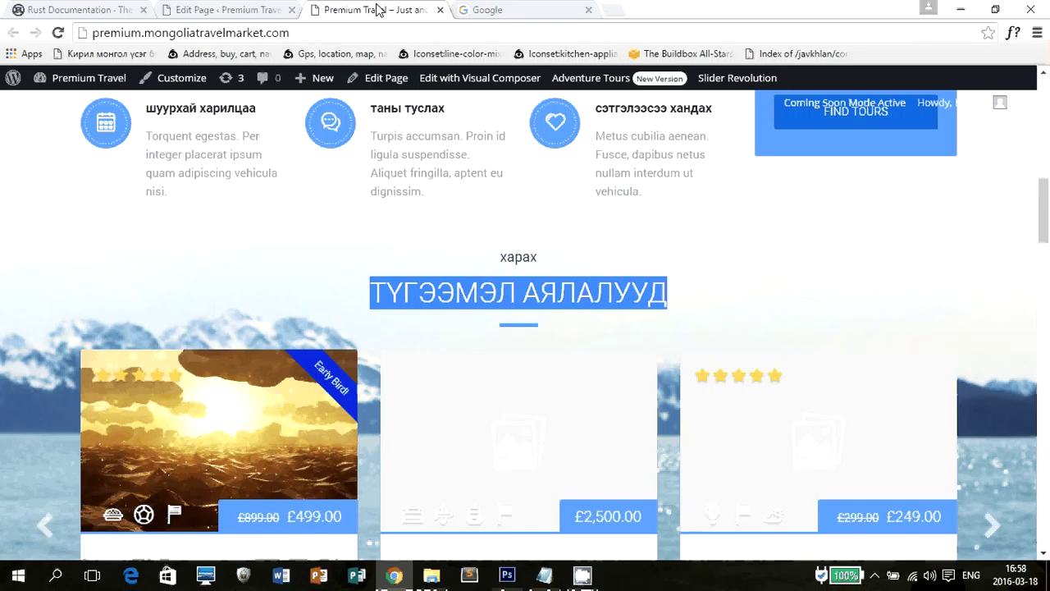
scroll(898, 356, down, 10)
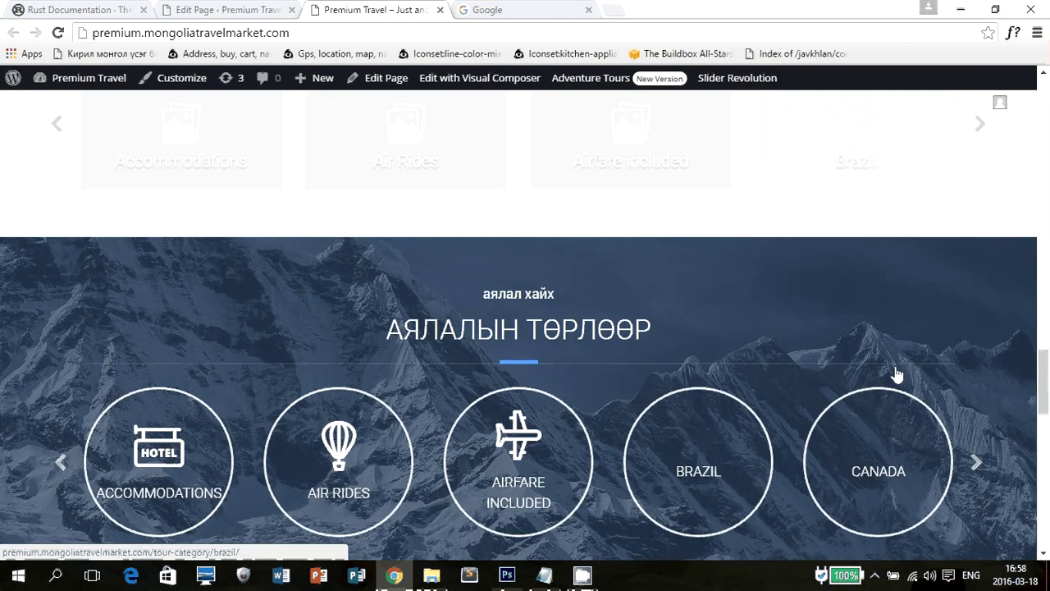
scroll(898, 375, down, 12)
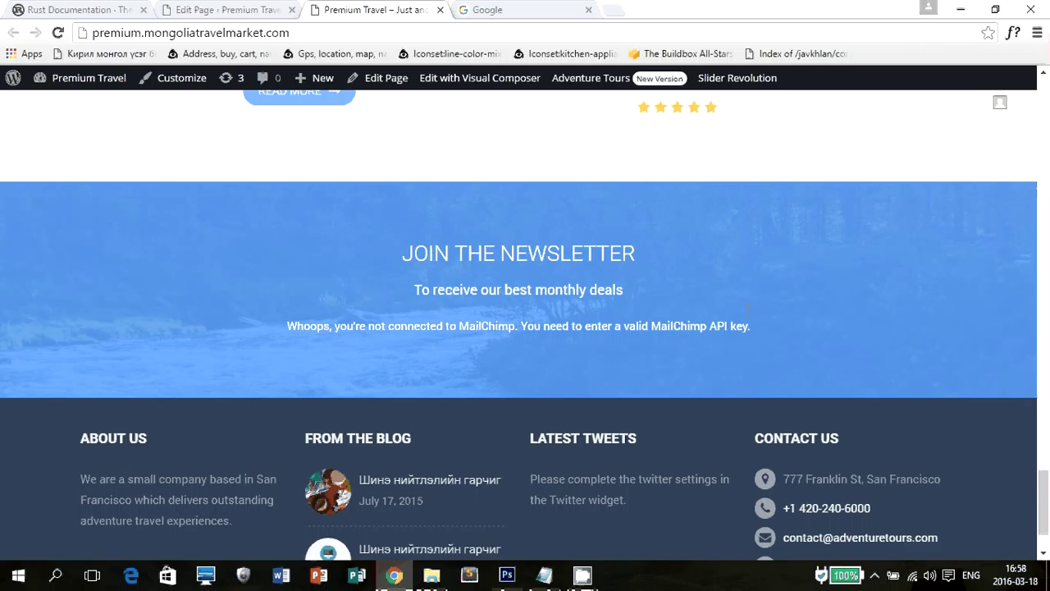
key(ctrl+shift+Tab)
scroll(633, 347, down, 2)
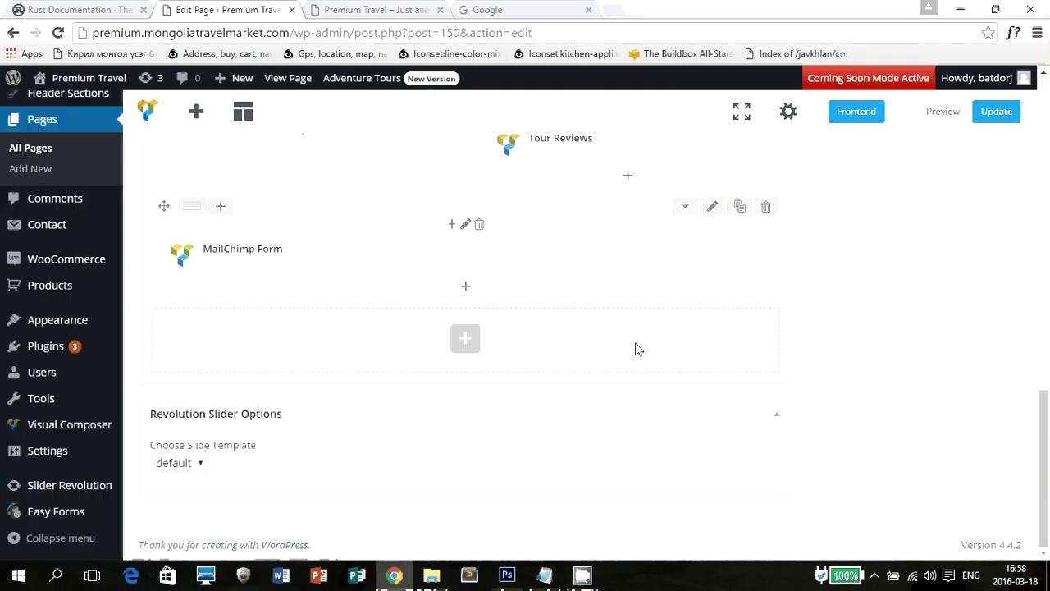
click(487, 253)
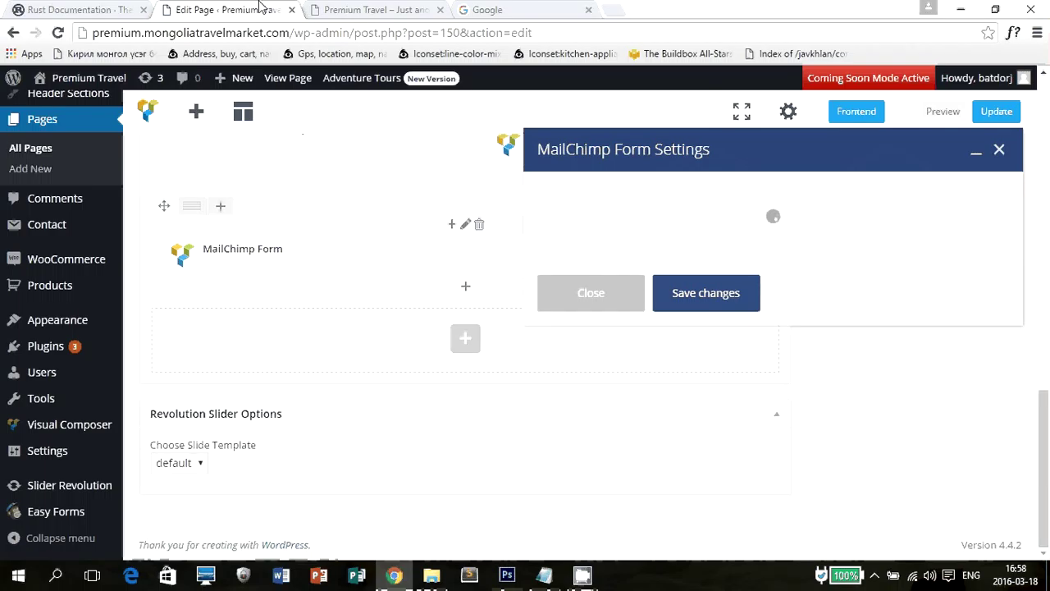
click(368, 7)
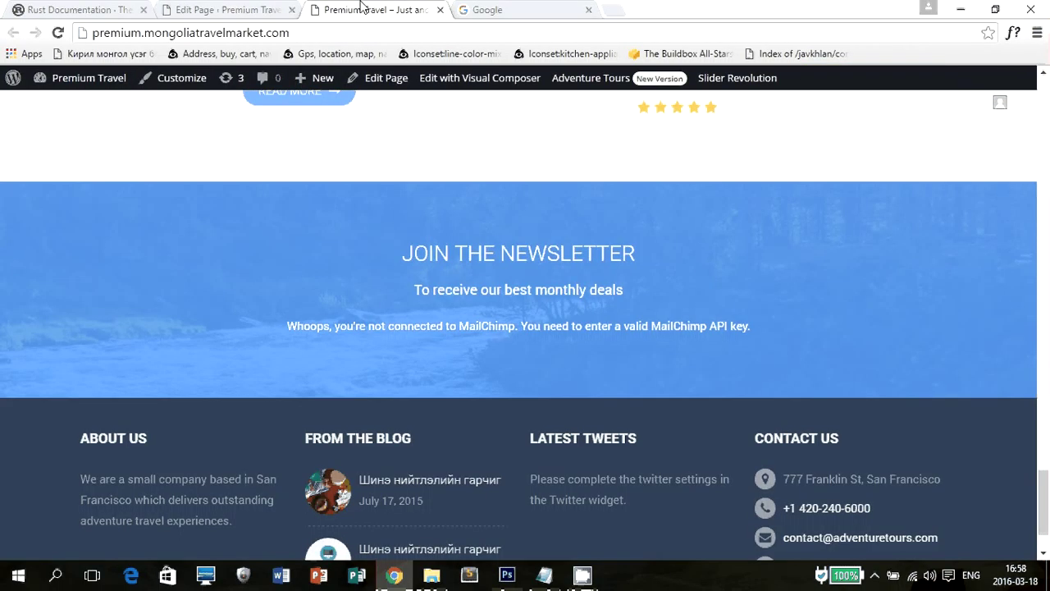
key(ctrl+Page_Up)
click(661, 277)
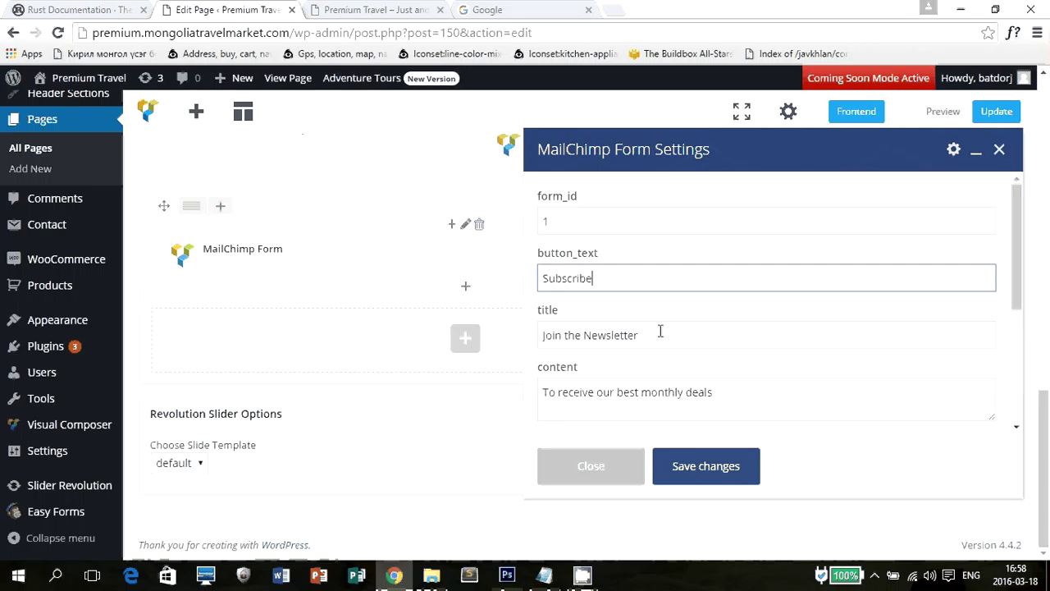
drag(661, 335, 519, 321)
drag(748, 403, 484, 382)
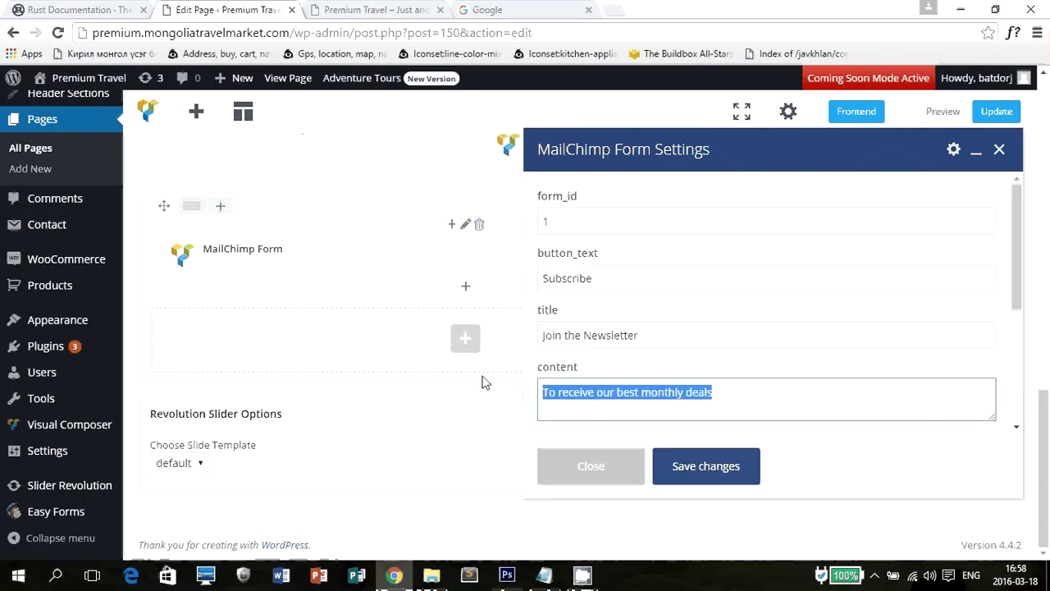
click(402, 9)
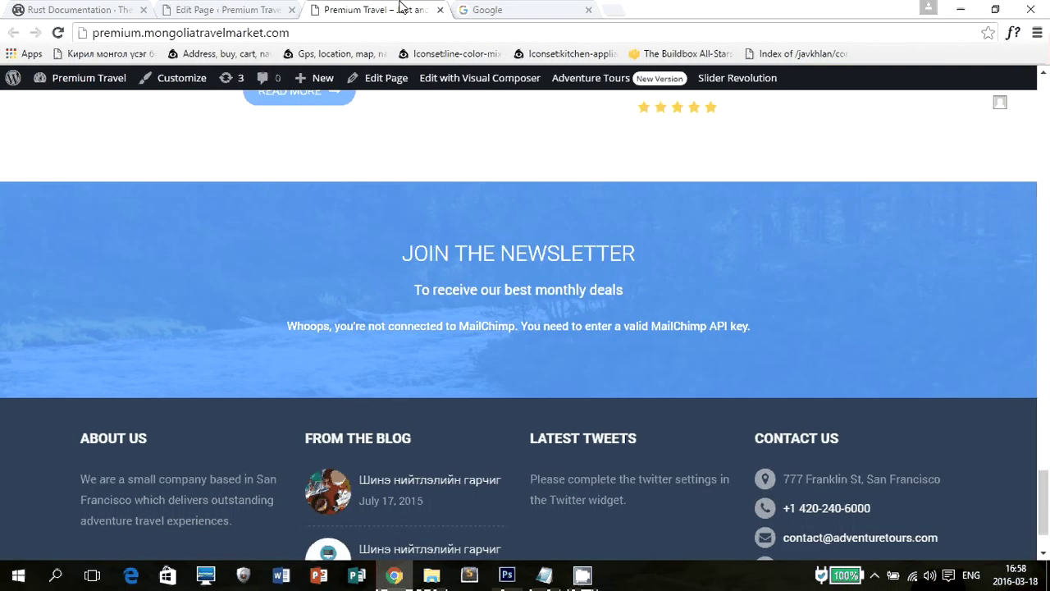
key(ctrl+Page_Up)
click(605, 480)
scroll(438, 427, up, 10)
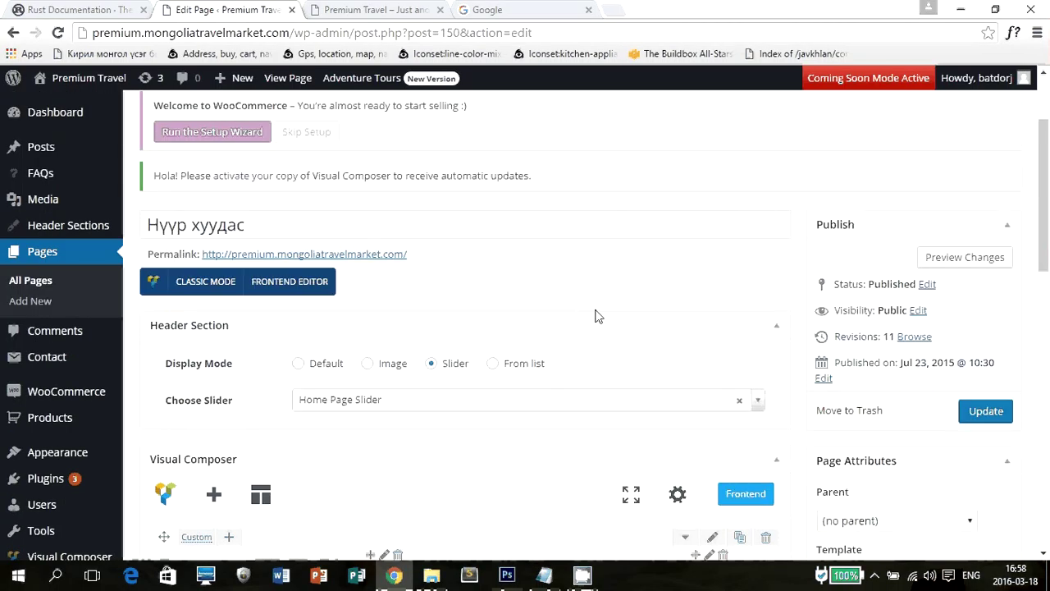
scroll(597, 295, down, 8)
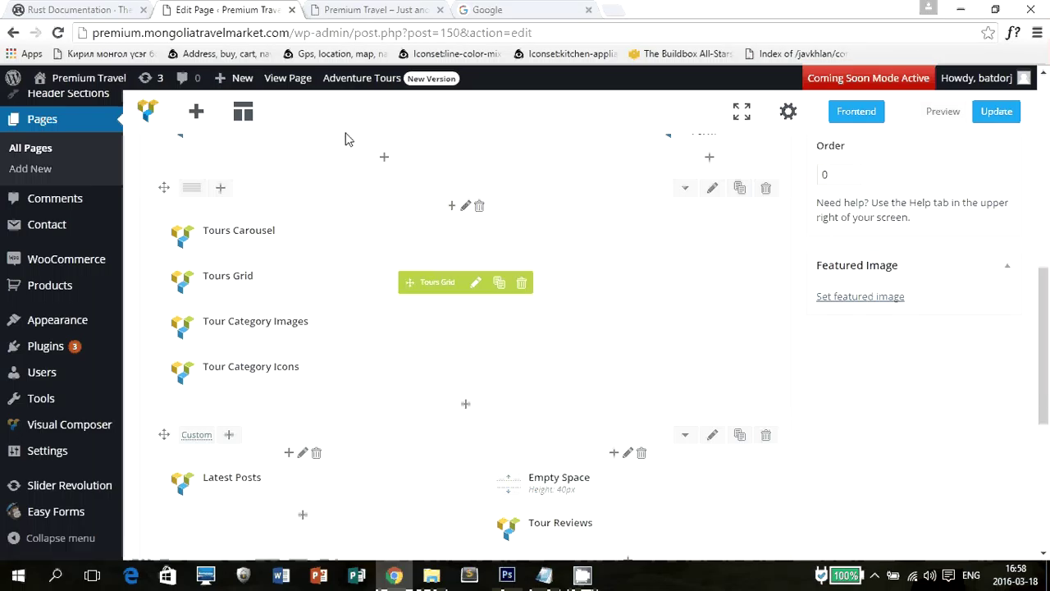
Browse the WordPress widget and Adventure Tours theme elements available for the home page row.
click(376, 10)
scroll(784, 426, up, 8)
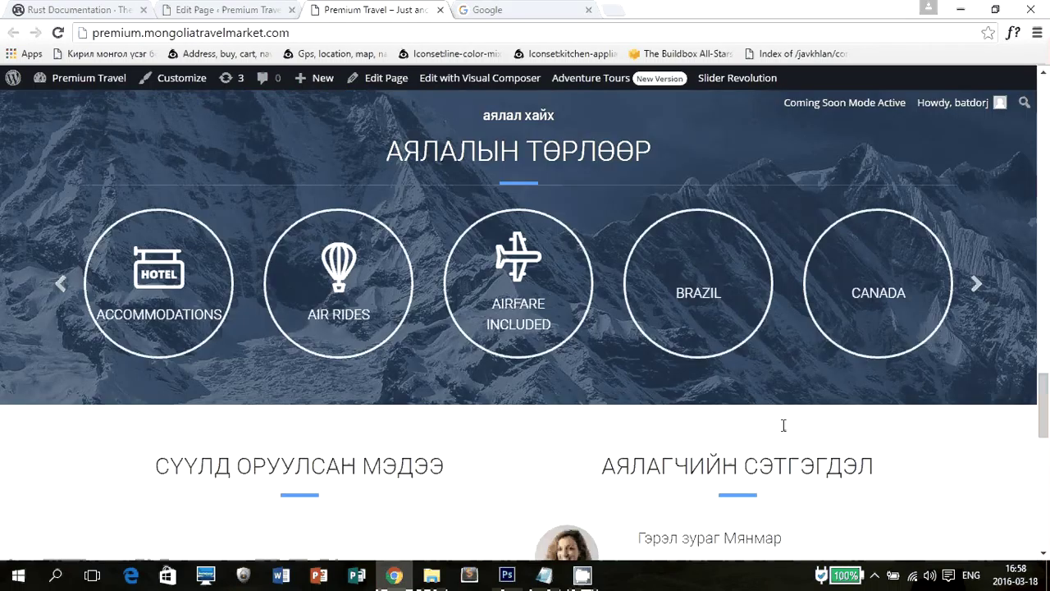
scroll(784, 425, up, 2)
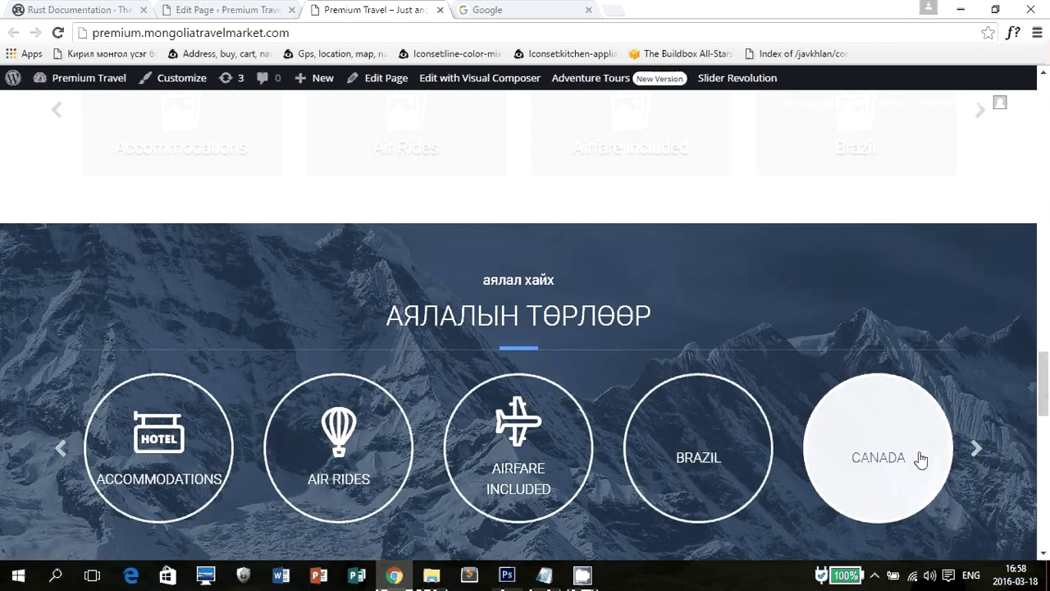
key(ctrl+shift+Tab)
scroll(629, 305, down, 4)
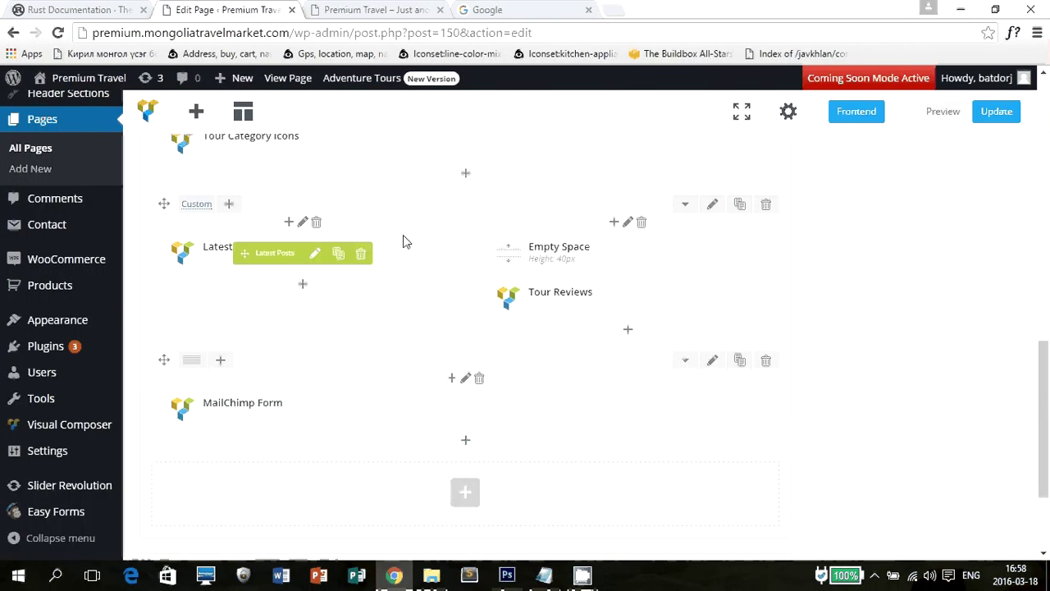
scroll(459, 237, up, 3)
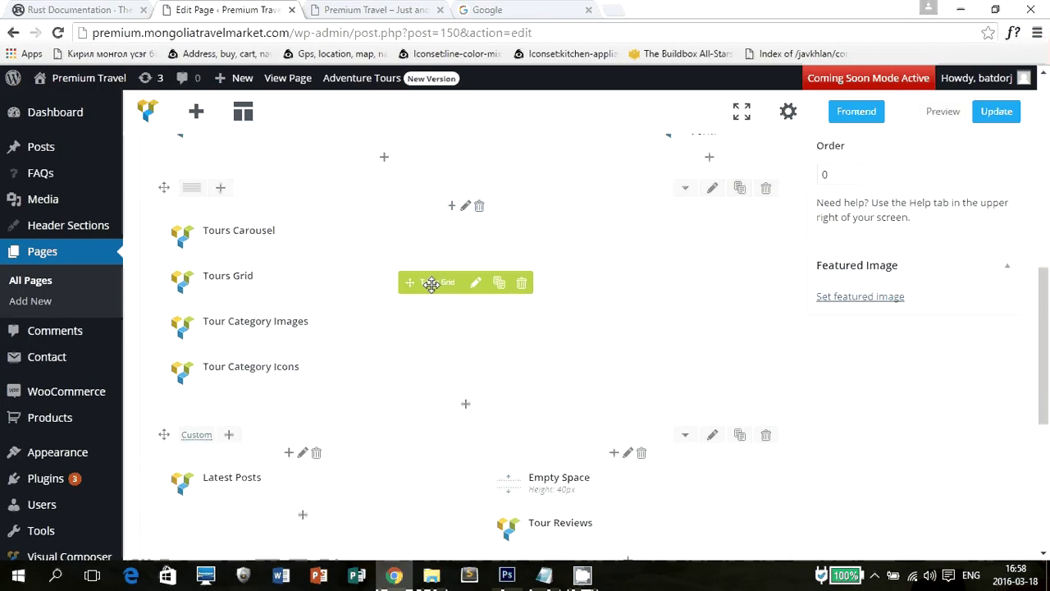
click(466, 409)
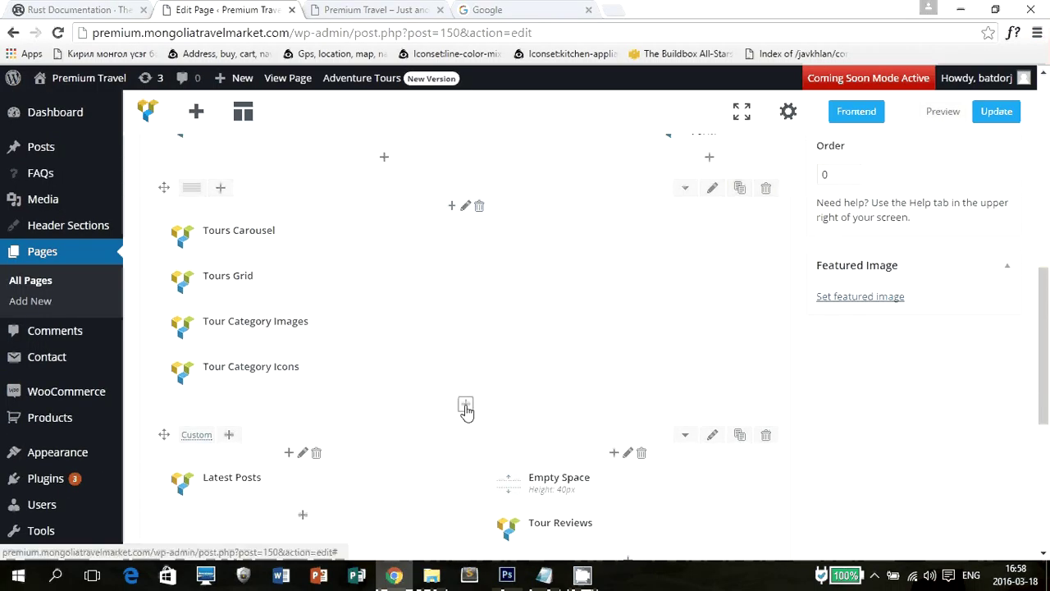
click(338, 164)
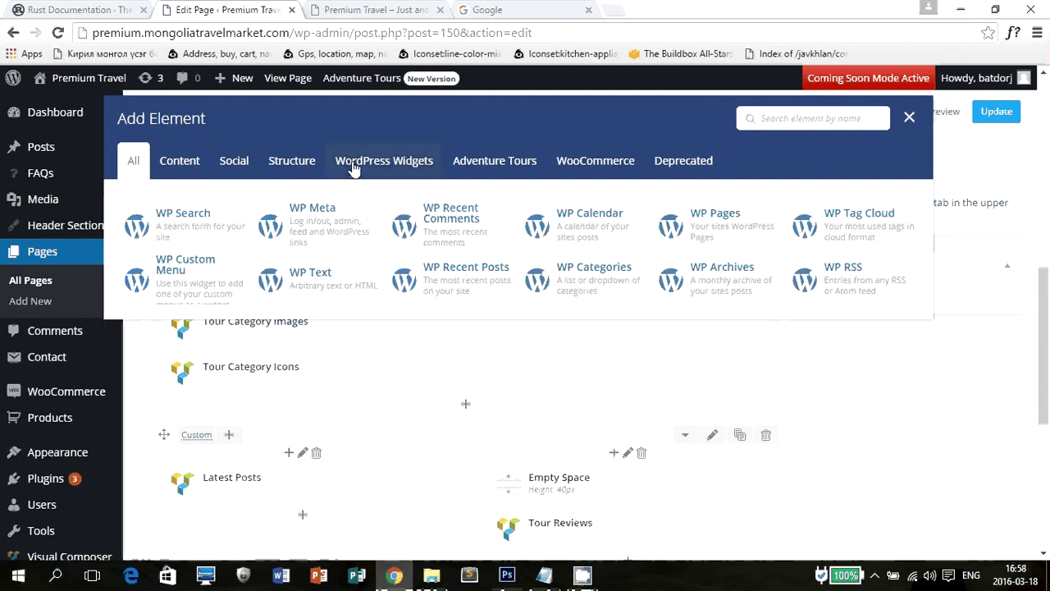
click(461, 163)
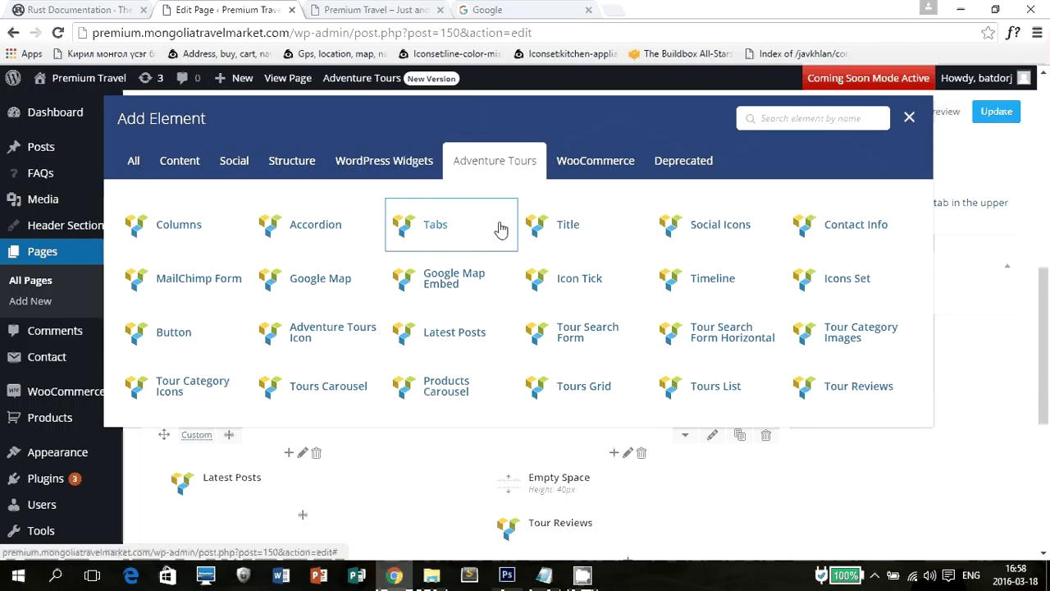
Add a Google Map element to the row, then delete it unchanged.
click(297, 291)
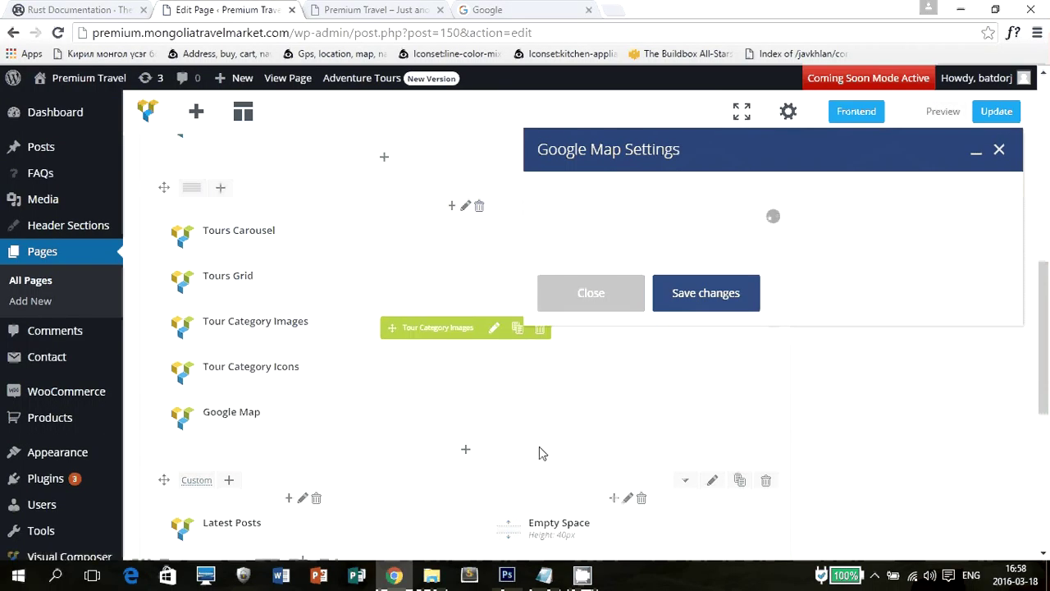
click(591, 293)
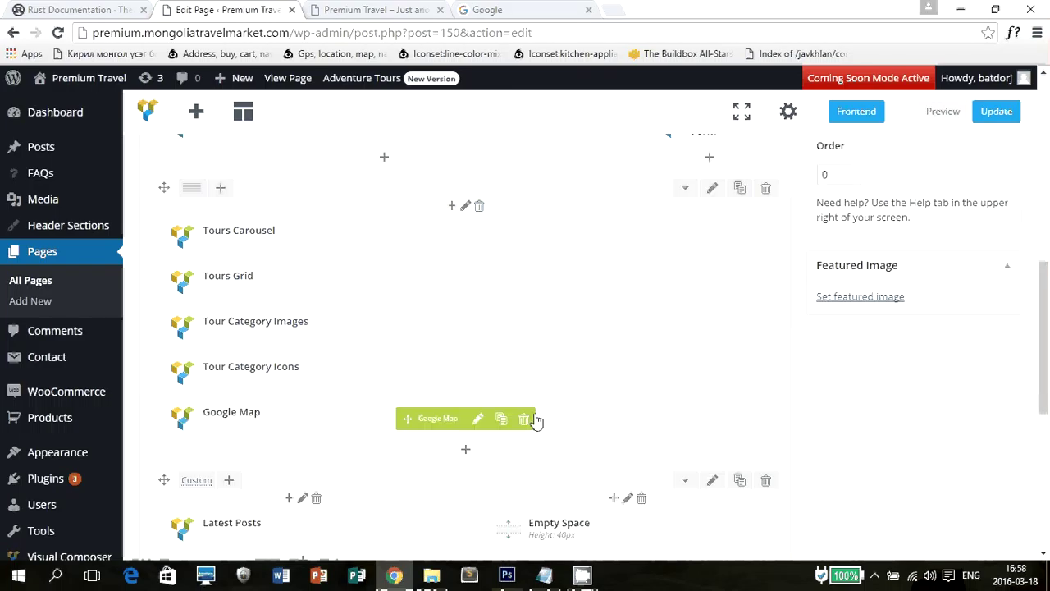
click(524, 419)
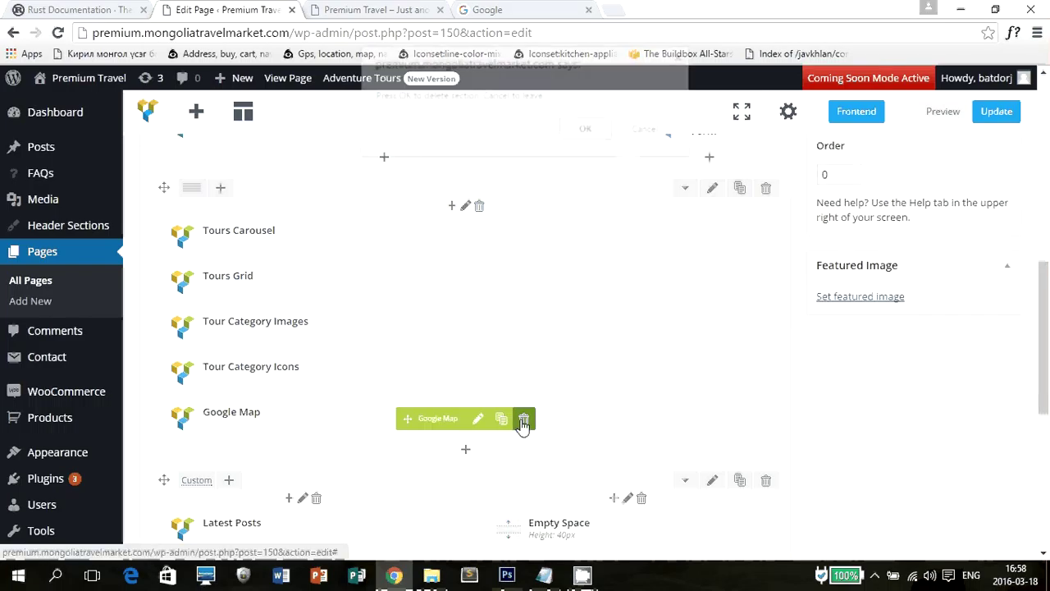
click(583, 133)
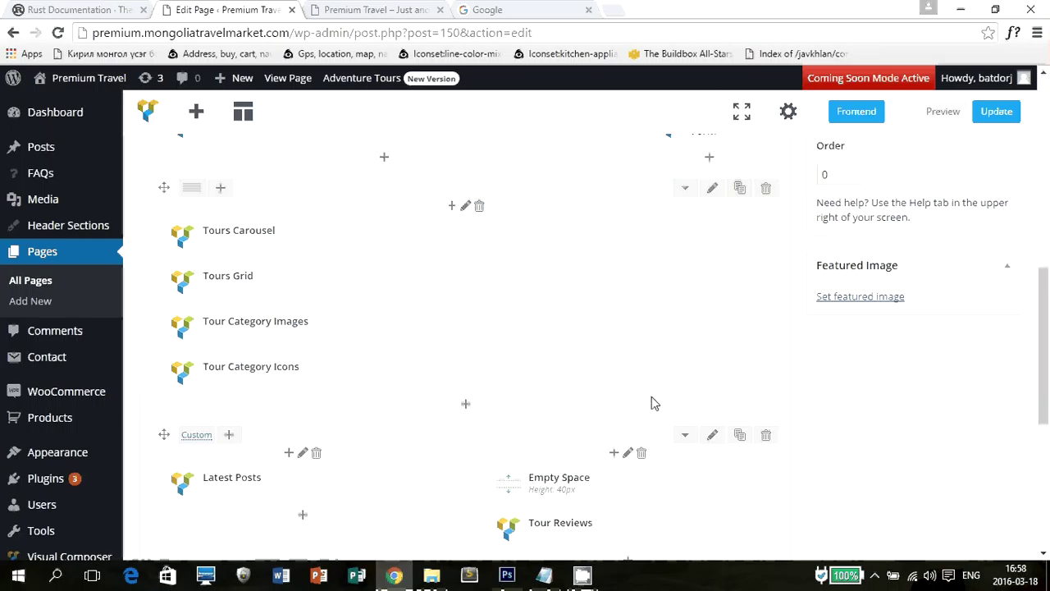
scroll(652, 399, up, 6)
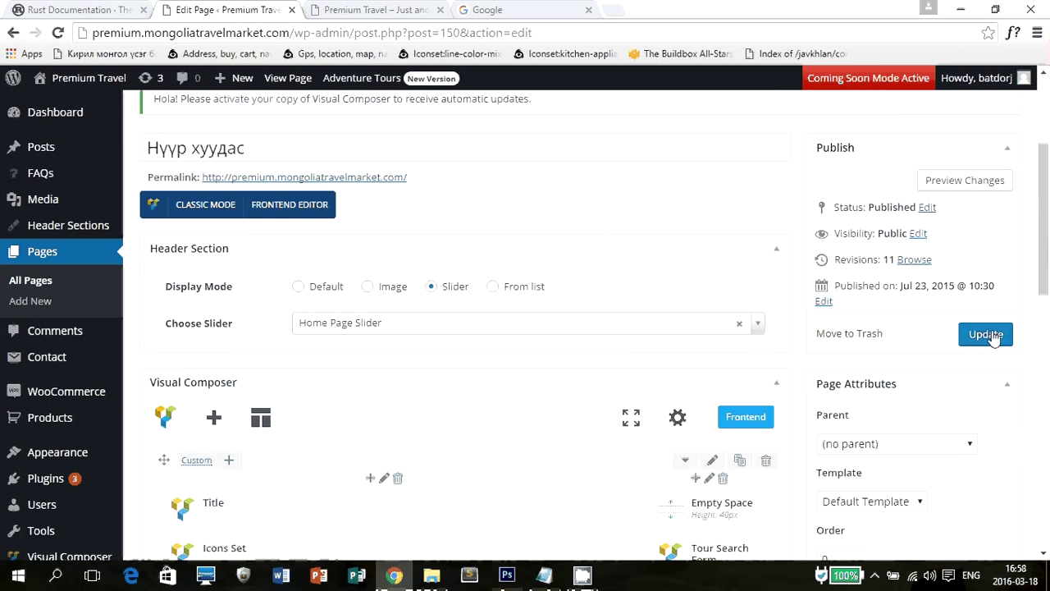
Save the home page, reload the live site and open Contact Us from the menu.
click(986, 335)
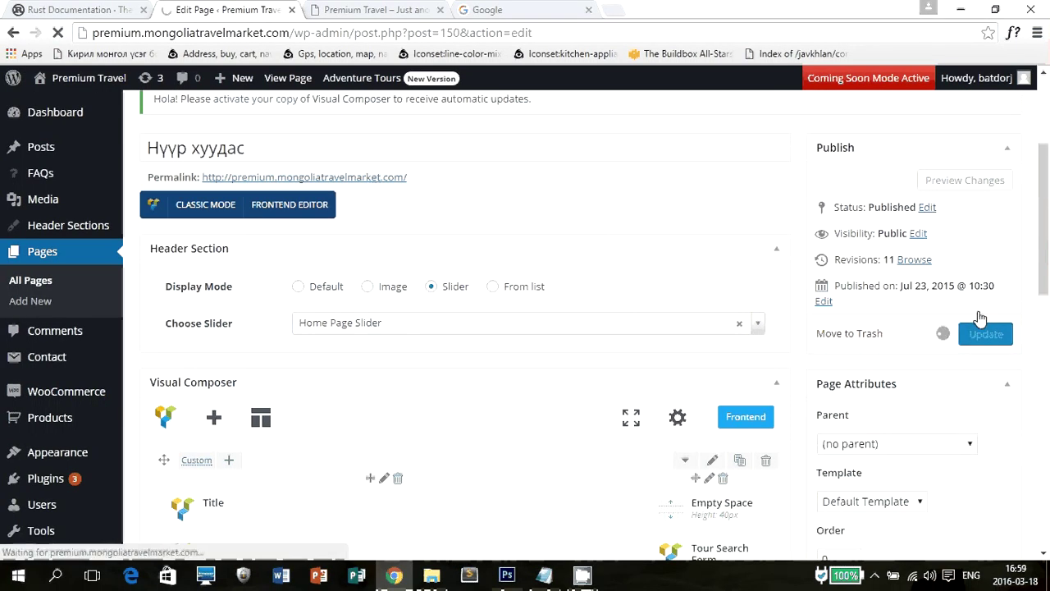
click(362, 8)
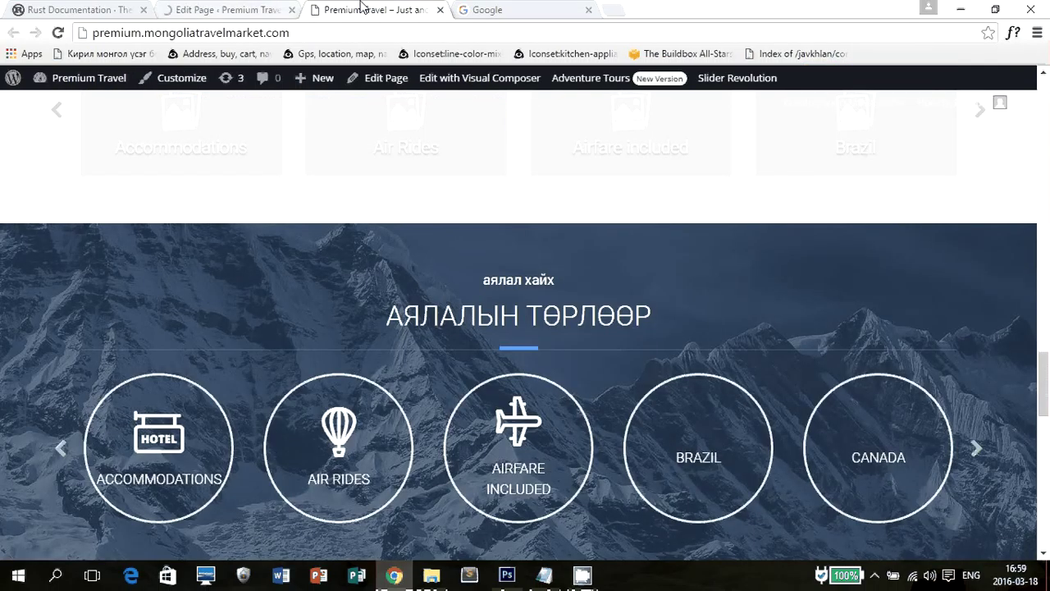
key(F5)
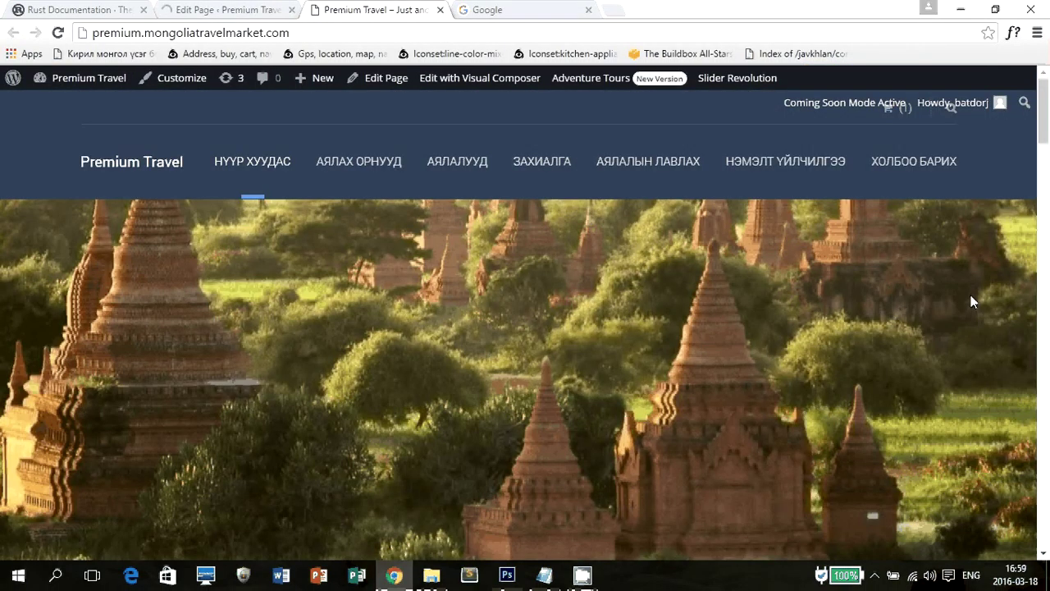
click(891, 164)
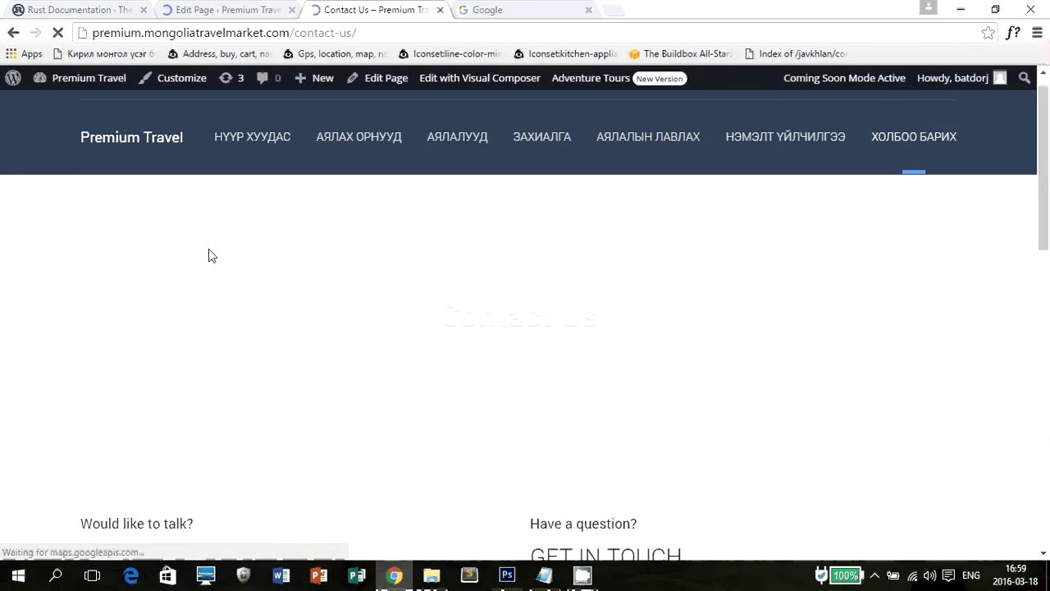
Scroll through the Contact Us page and inspect its Subject and Message form fields.
scroll(319, 258, down, 3)
scroll(369, 256, down, 3)
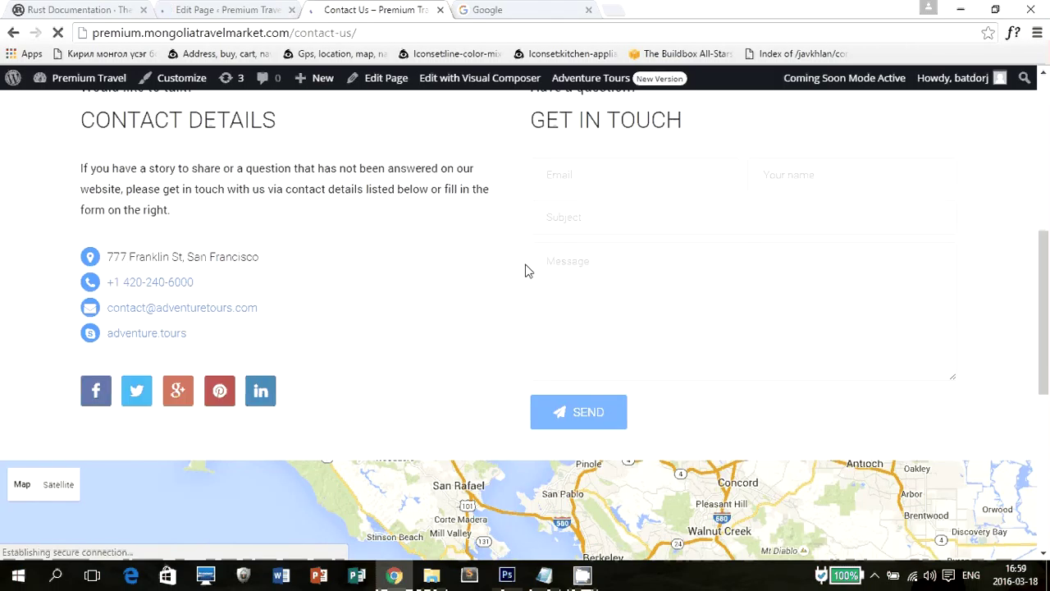
click(631, 294)
click(625, 205)
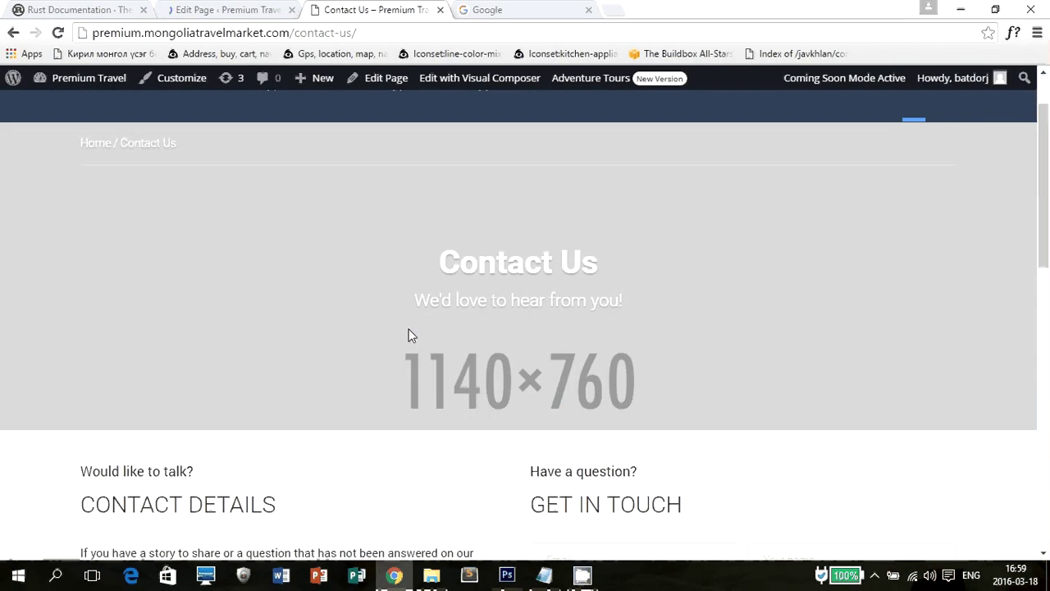
scroll(408, 333, down, 8)
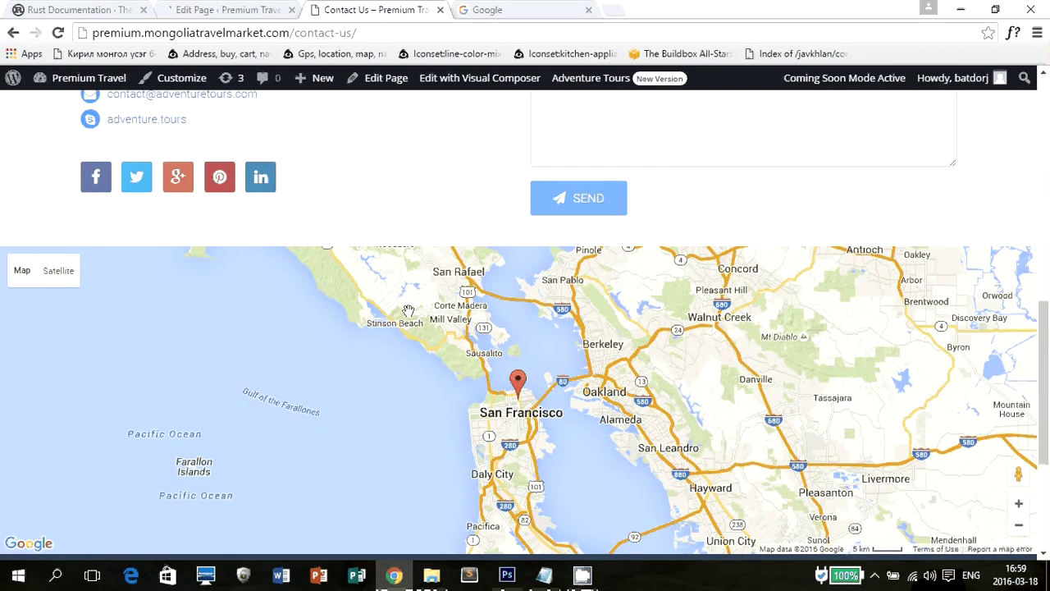
scroll(408, 311, down, 2)
scroll(405, 312, up, 3)
scroll(410, 341, up, 5)
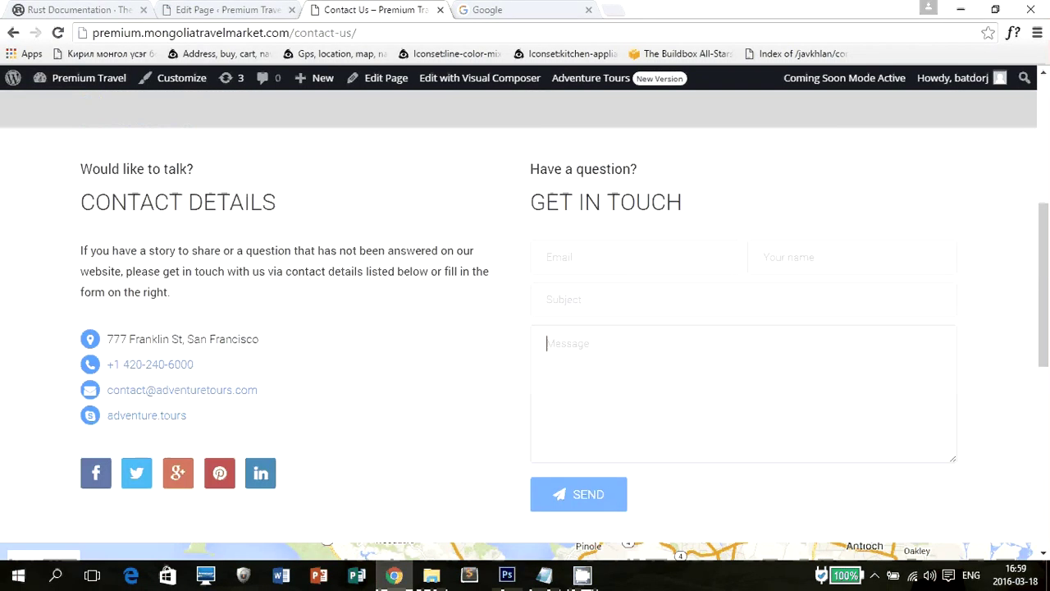
scroll(414, 336, down, 7)
scroll(420, 332, up, 3)
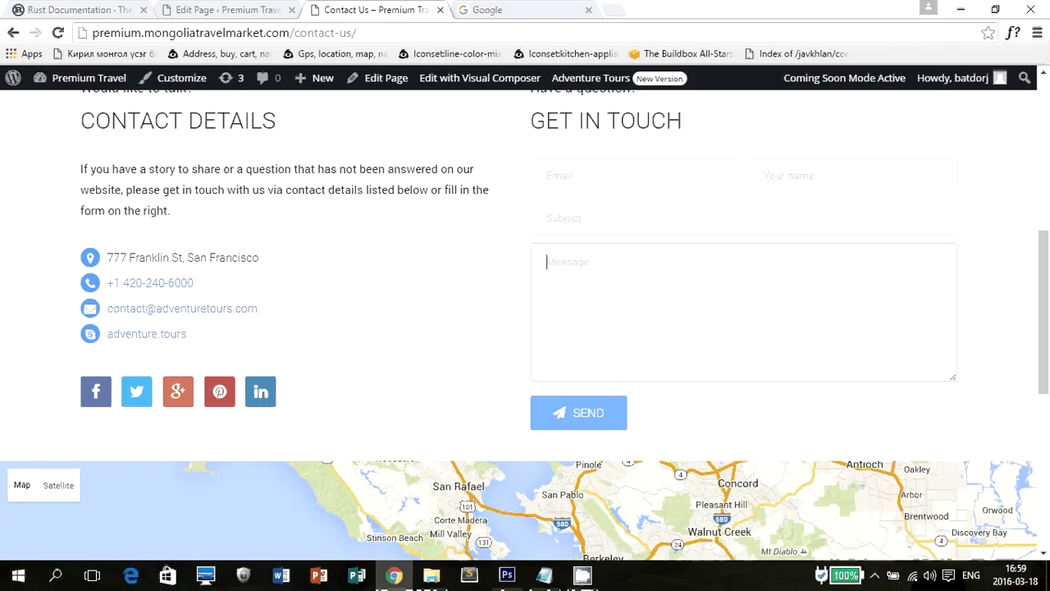
scroll(427, 336, up, 4)
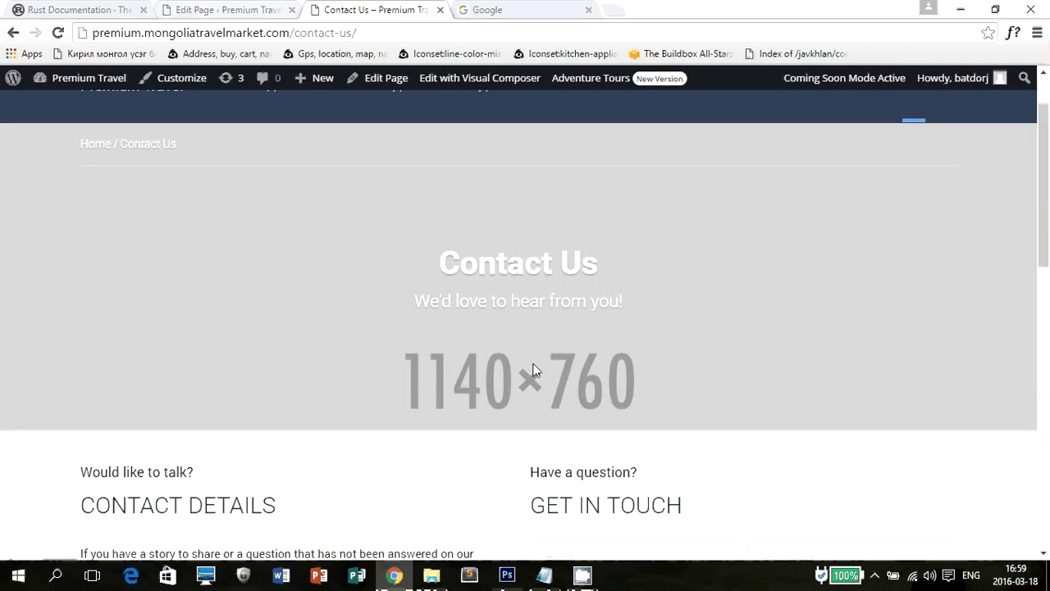
scroll(530, 348, up, 1)
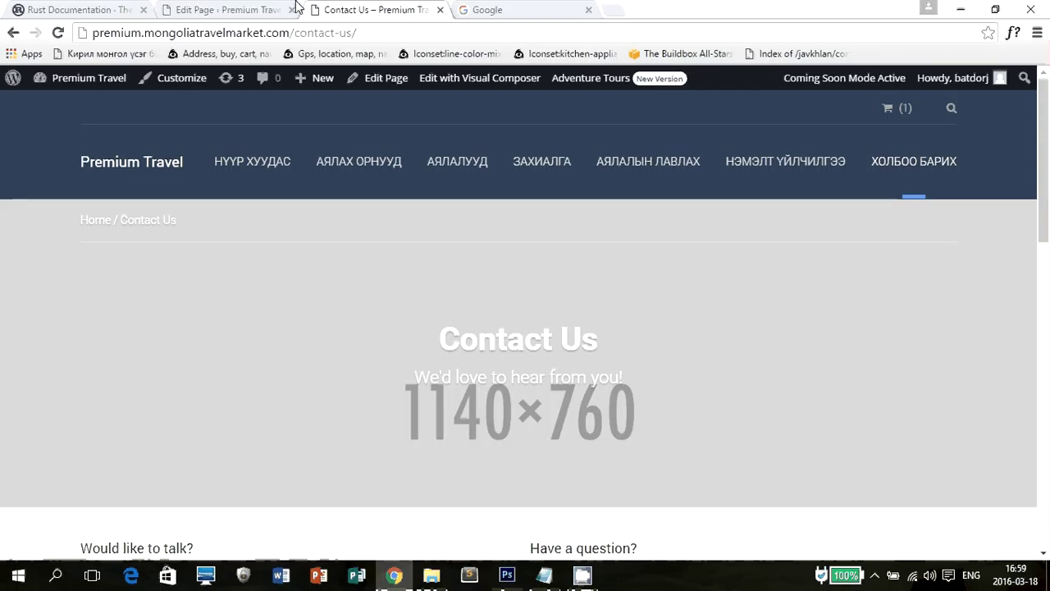
Glance at the home page editor, then return to the live Contact Us page.
click(271, 8)
scroll(657, 296, down, 7)
scroll(648, 270, up, 4)
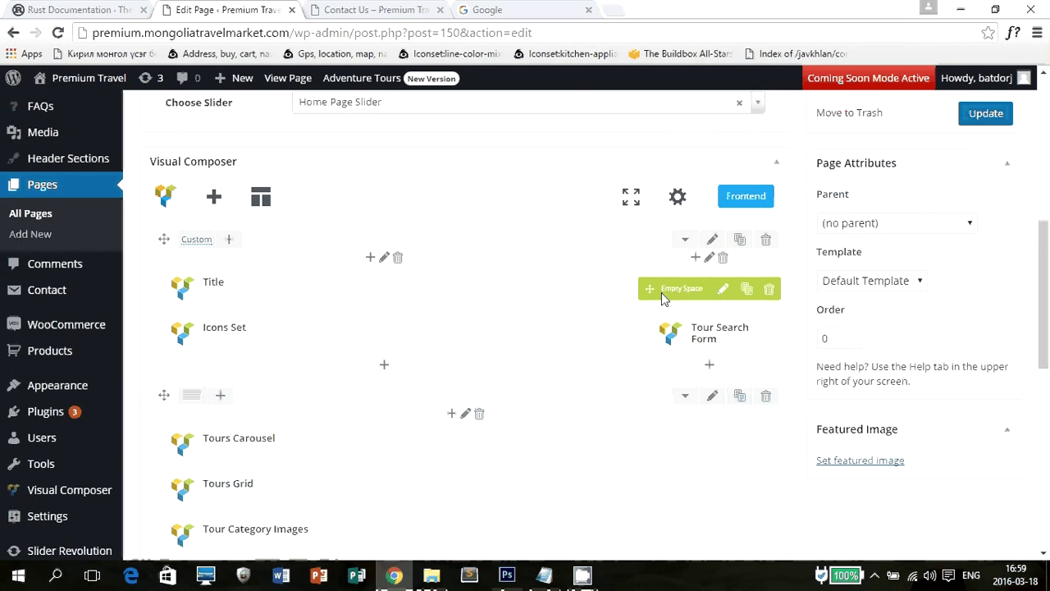
click(313, 7)
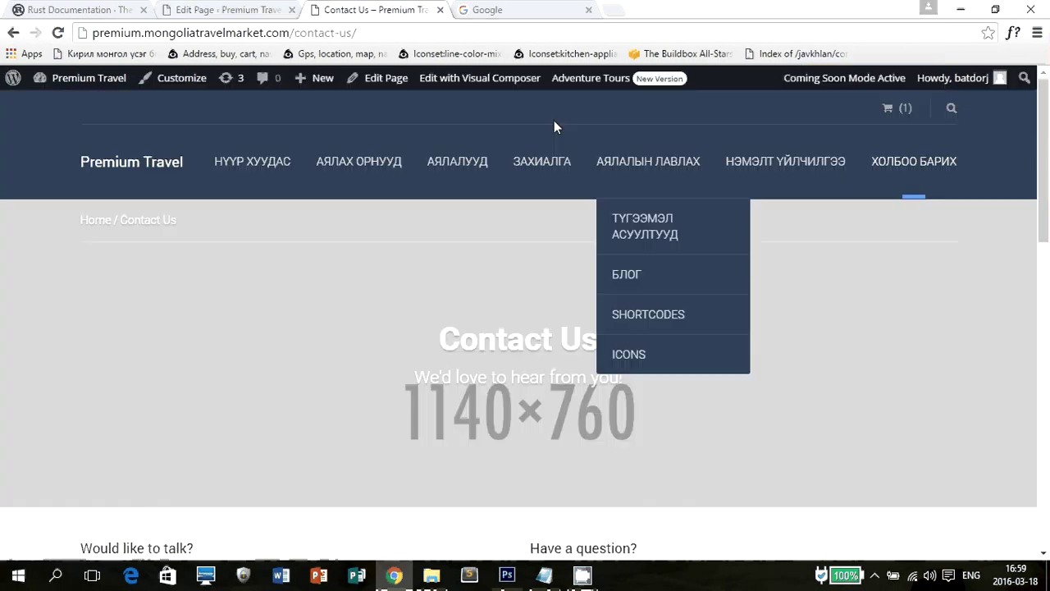
Open the Contact Us editor in a new tab and close the home page editor.
middle_click(380, 83)
click(499, 10)
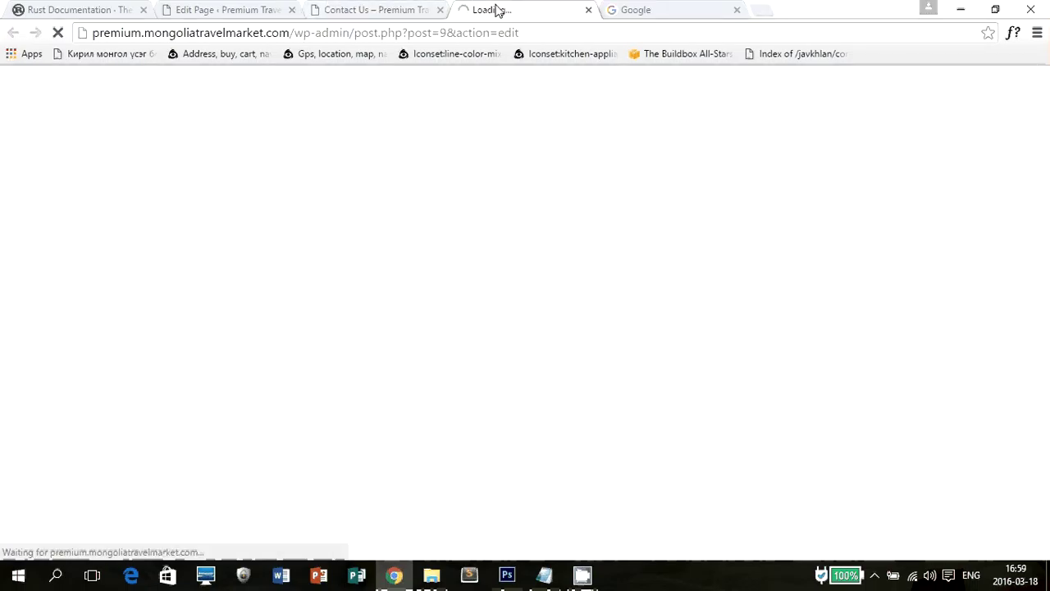
drag(499, 10, 341, 8)
click(237, 8)
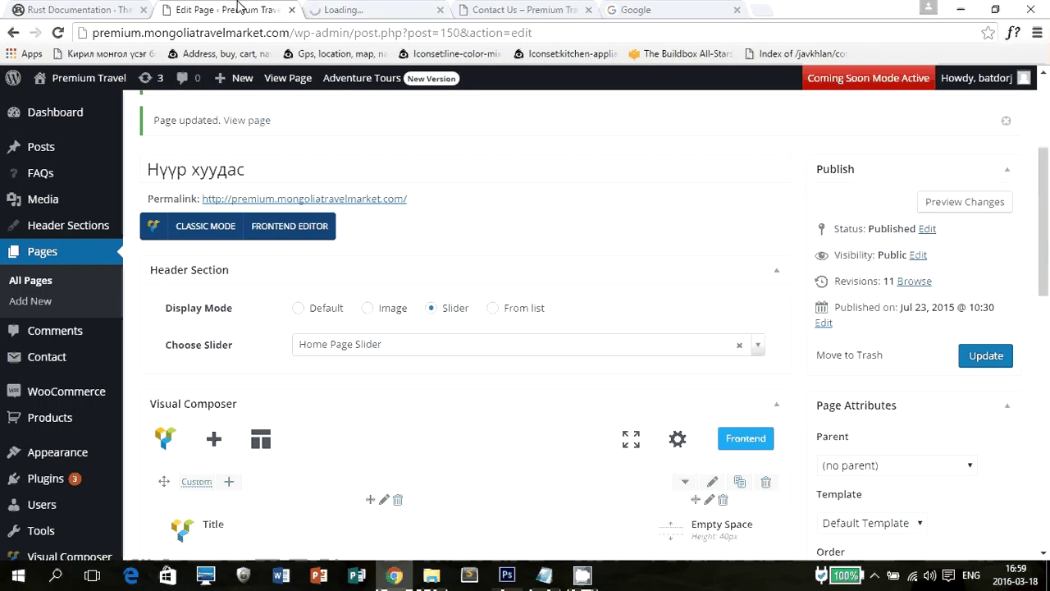
middle_click(246, 9)
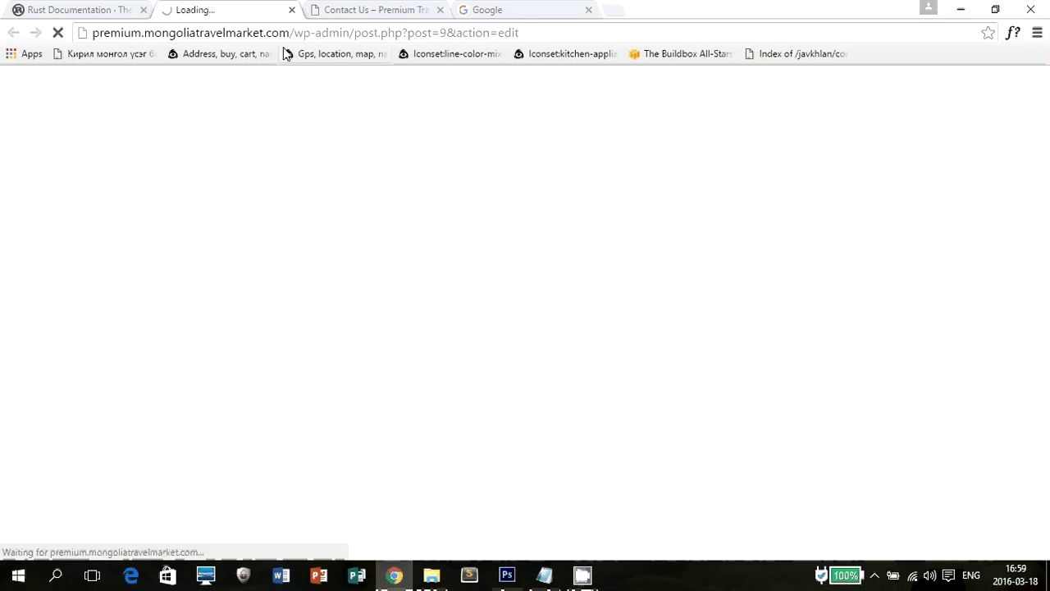
Compare the live breadcrumb, heading and subtitle with the editor's header subtitle field.
click(377, 8)
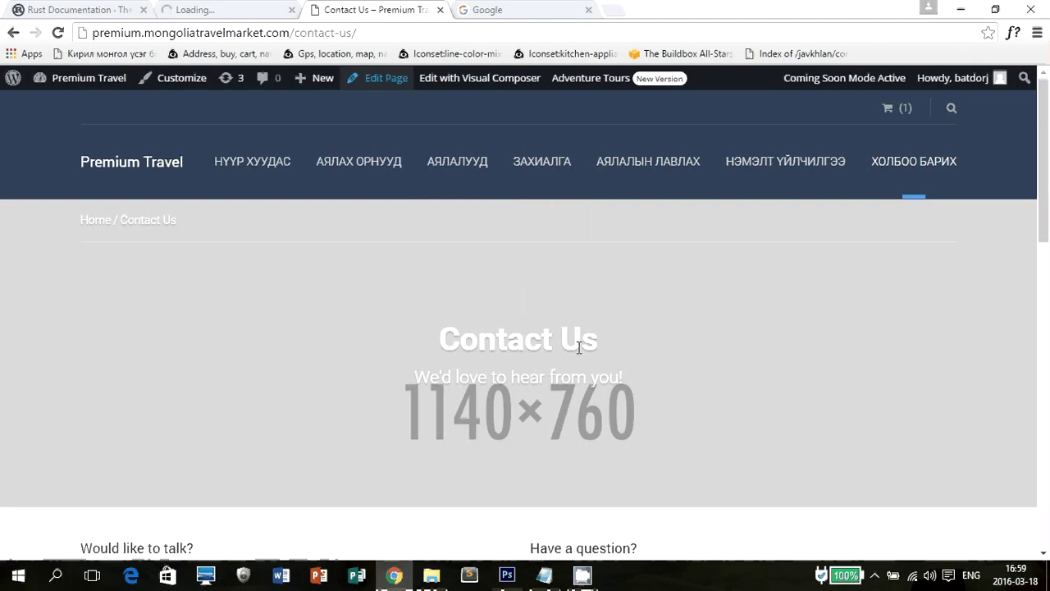
drag(422, 337, 688, 389)
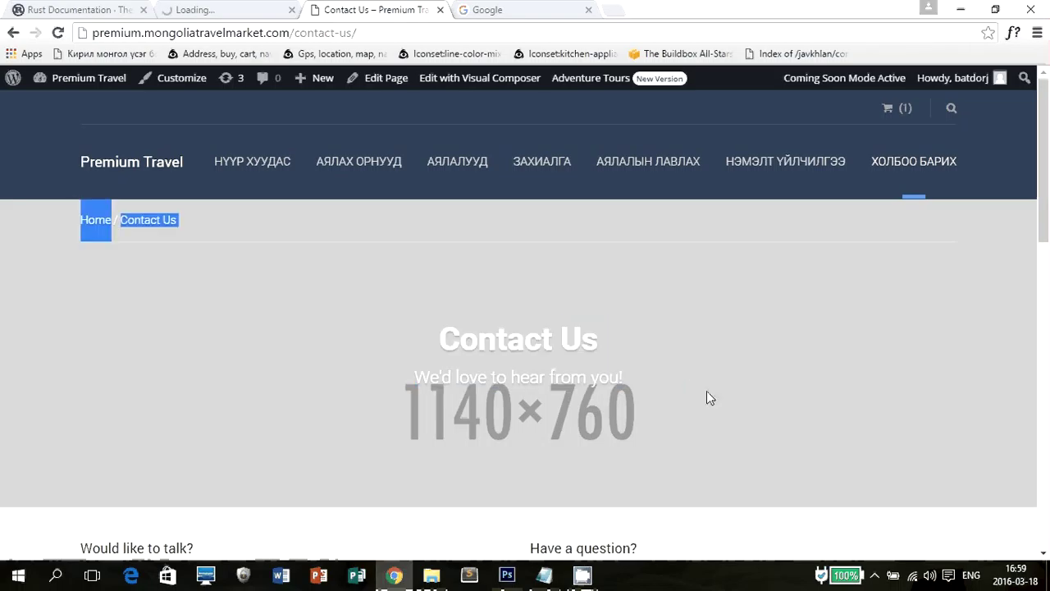
click(749, 393)
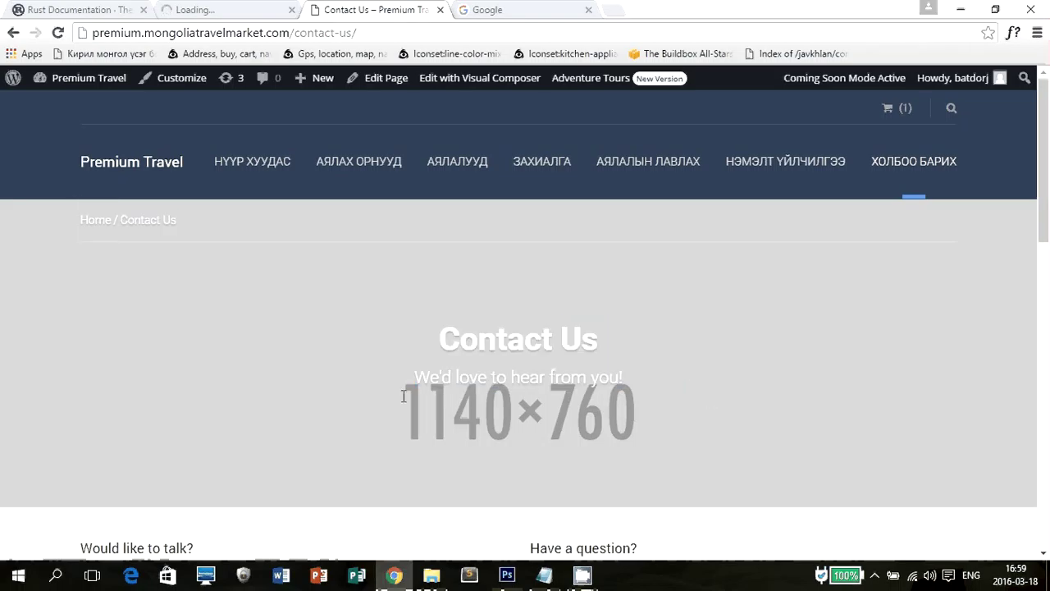
drag(388, 395, 643, 383)
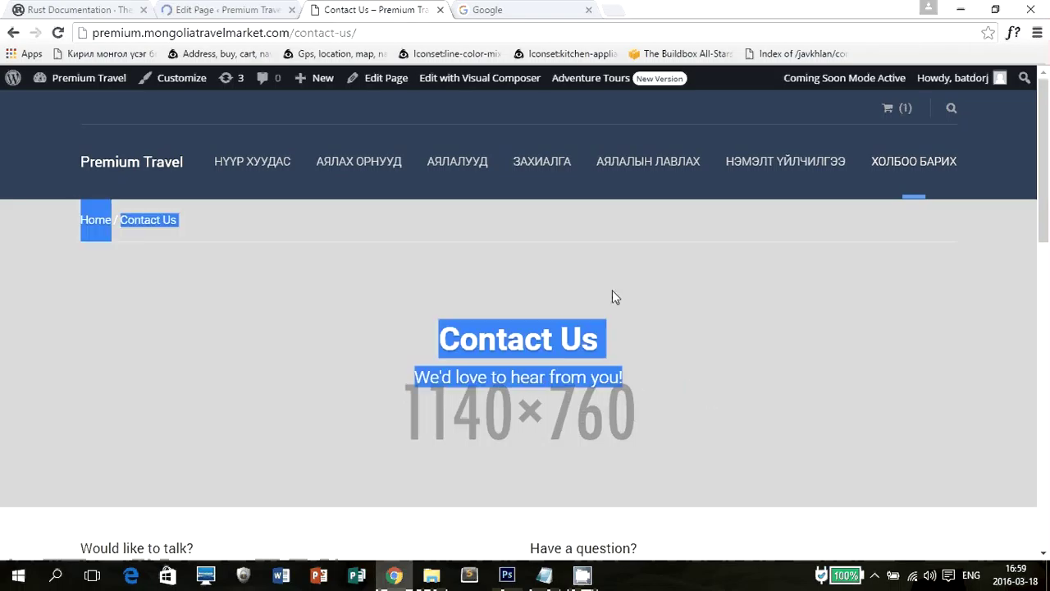
click(279, 9)
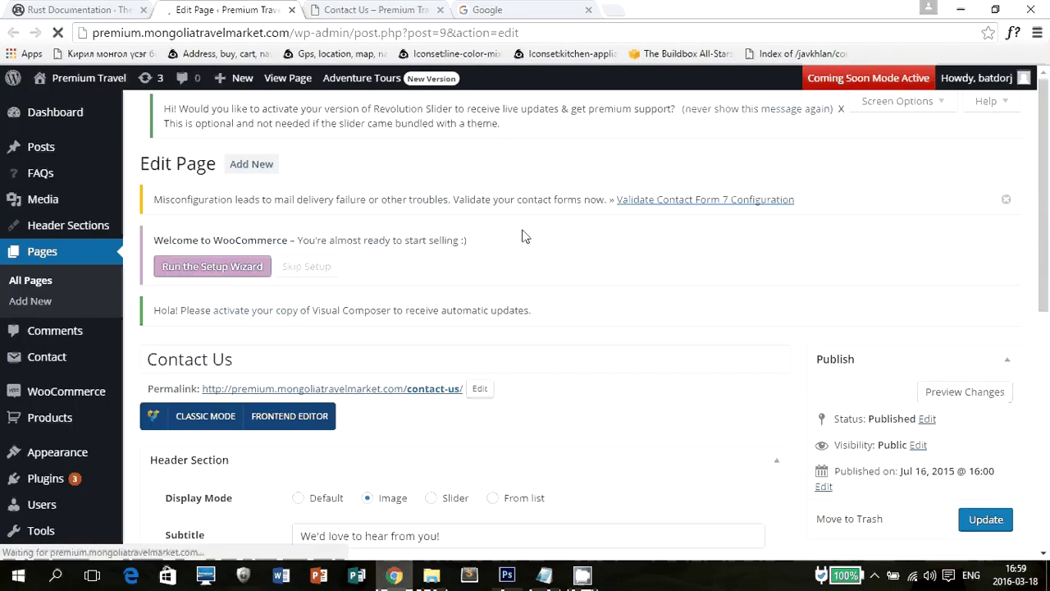
scroll(520, 234, down, 2)
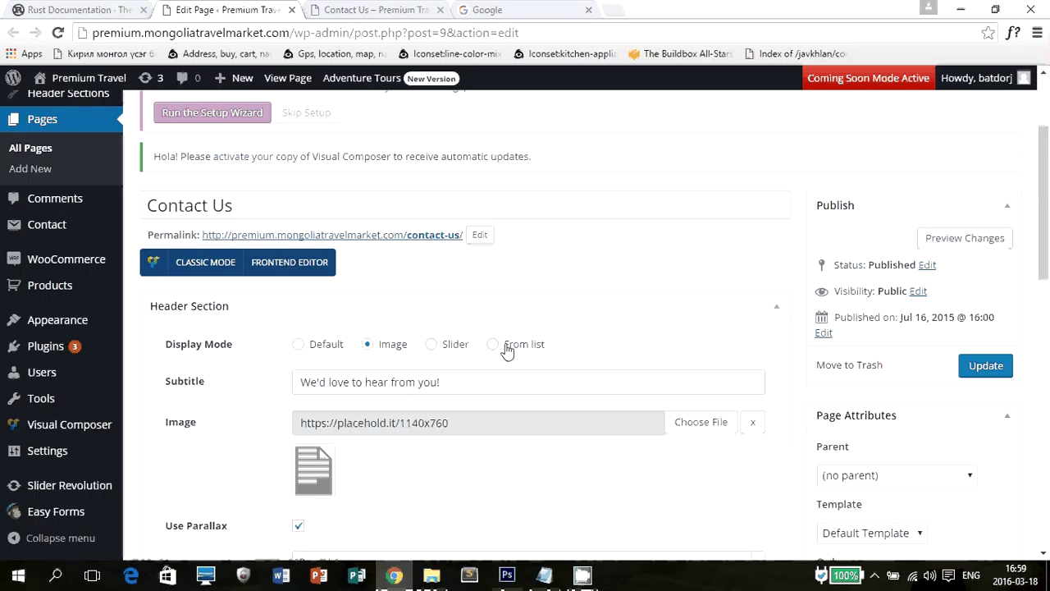
scroll(451, 357, down, 2)
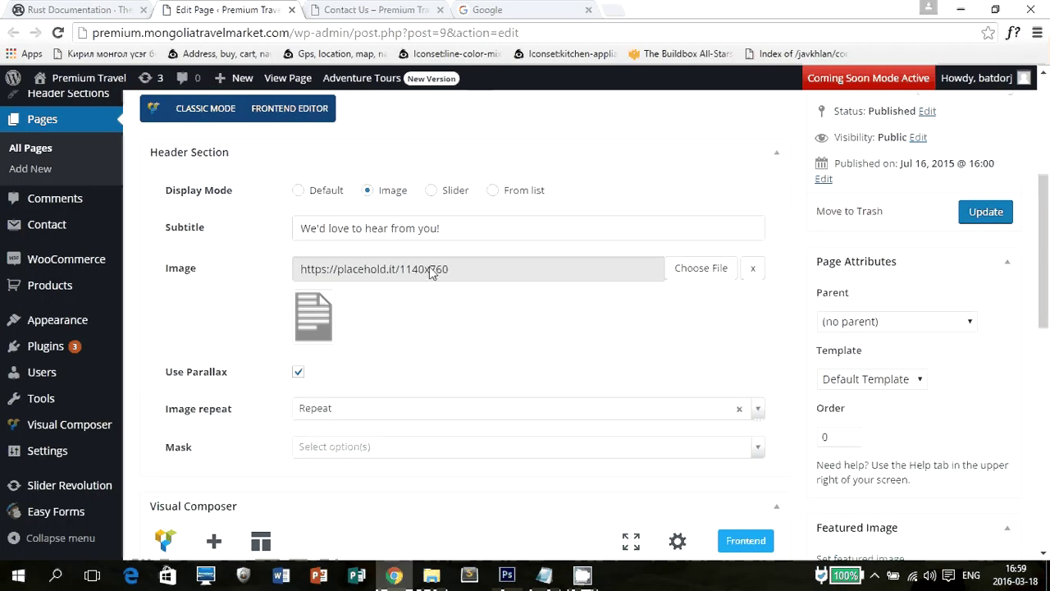
click(470, 228)
Cross-check the live 'Contact Us' heading against the editor's existing subtitle text.
key(ctrl+Tab)
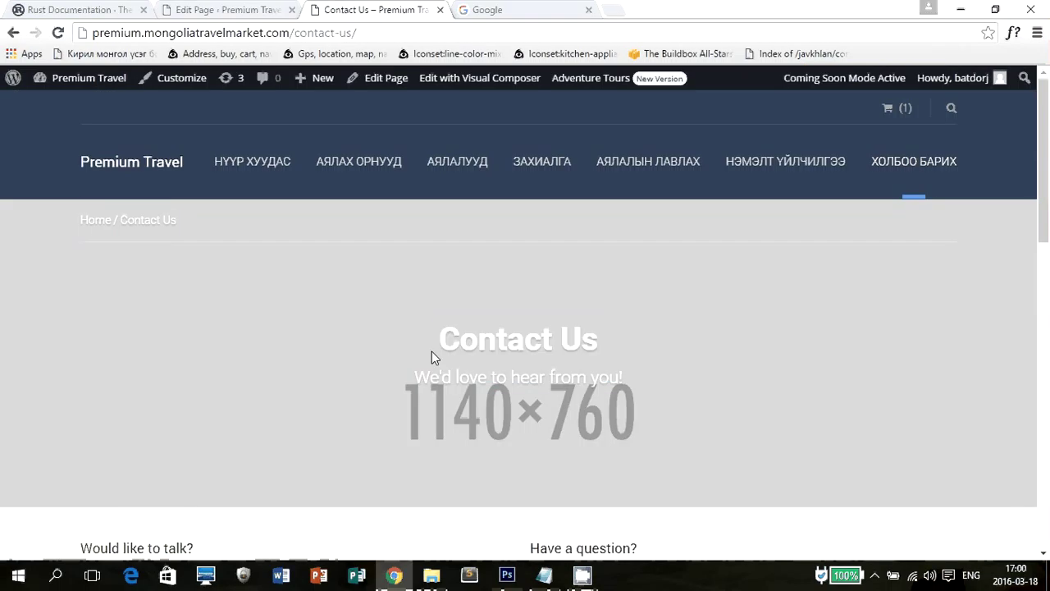
drag(432, 351, 626, 382)
key(ctrl+shift+Tab)
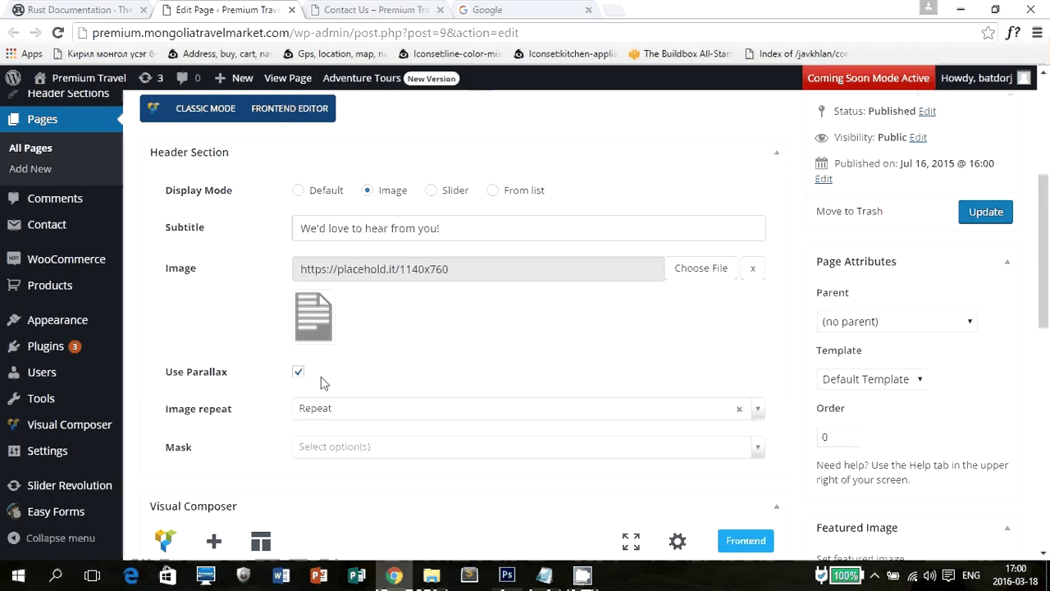
drag(476, 227, 238, 219)
click(460, 336)
key(ctrl+Tab)
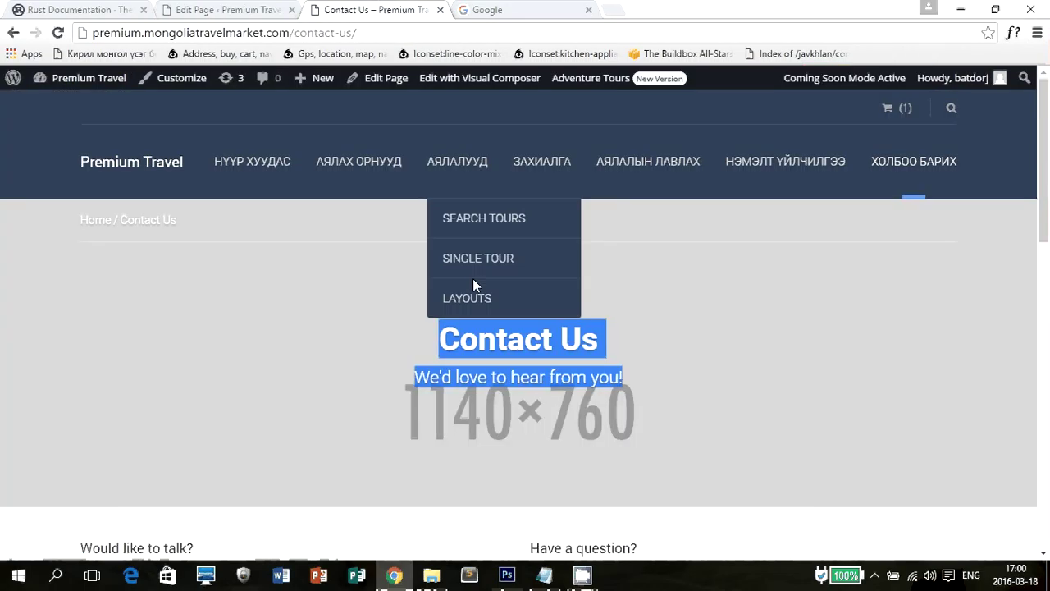
Recheck the live heading, then select the 'Contact Us' title in the editor.
drag(411, 339, 881, 303)
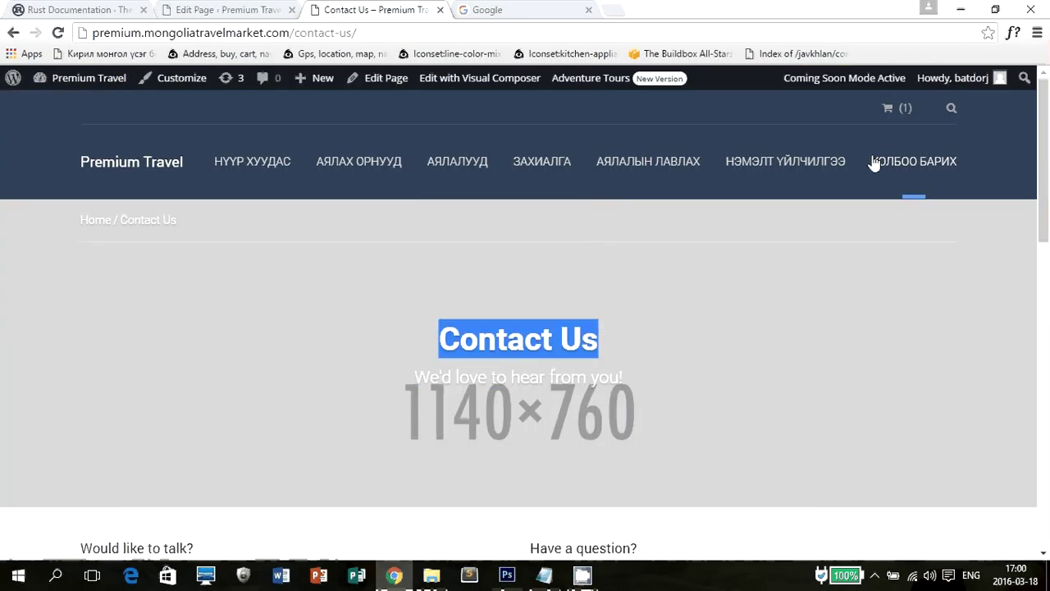
click(202, 10)
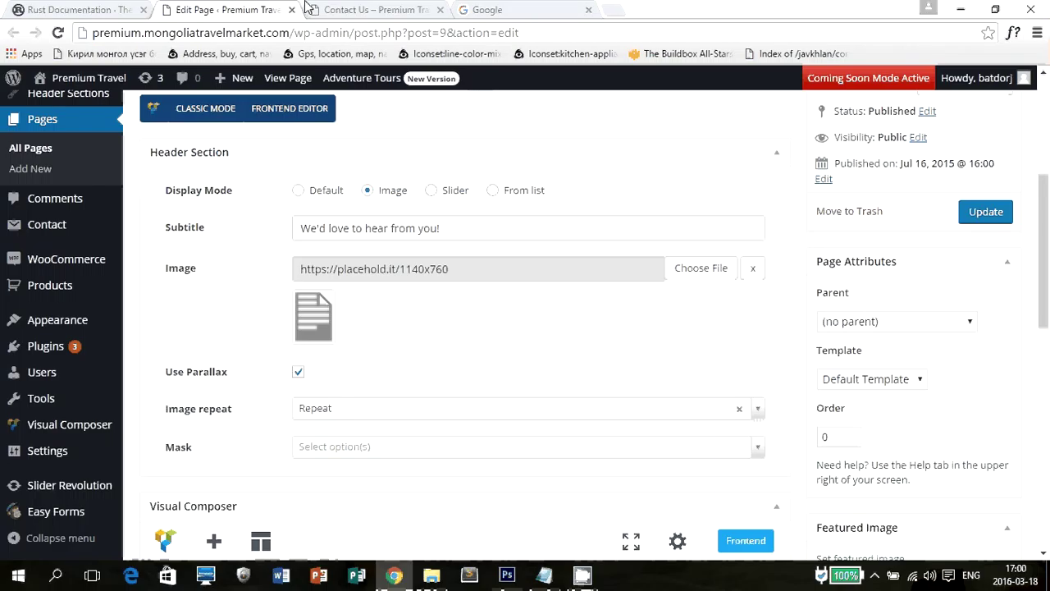
click(332, 8)
drag(443, 338, 641, 334)
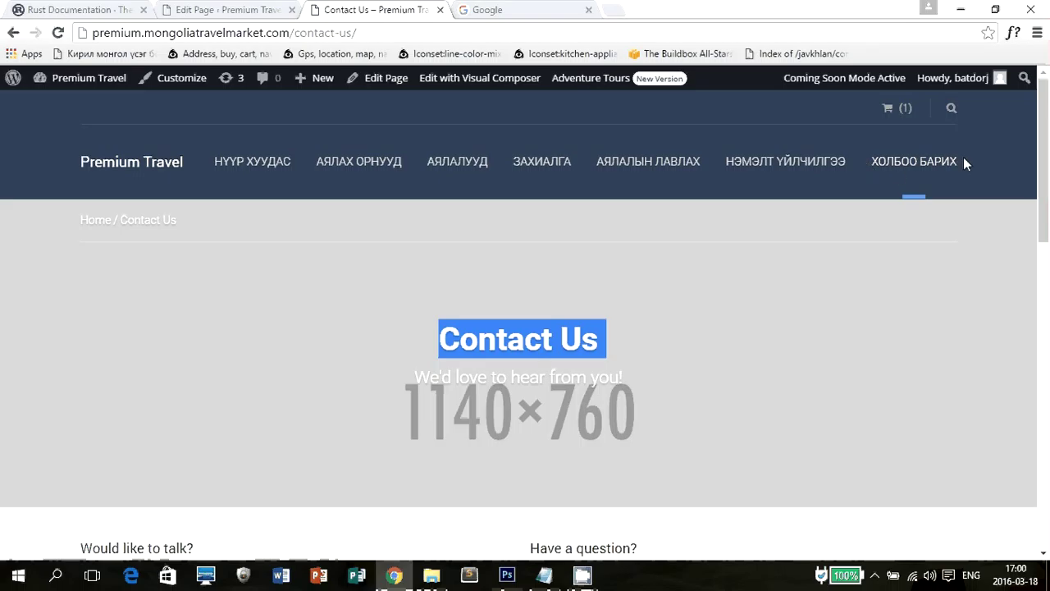
click(698, 322)
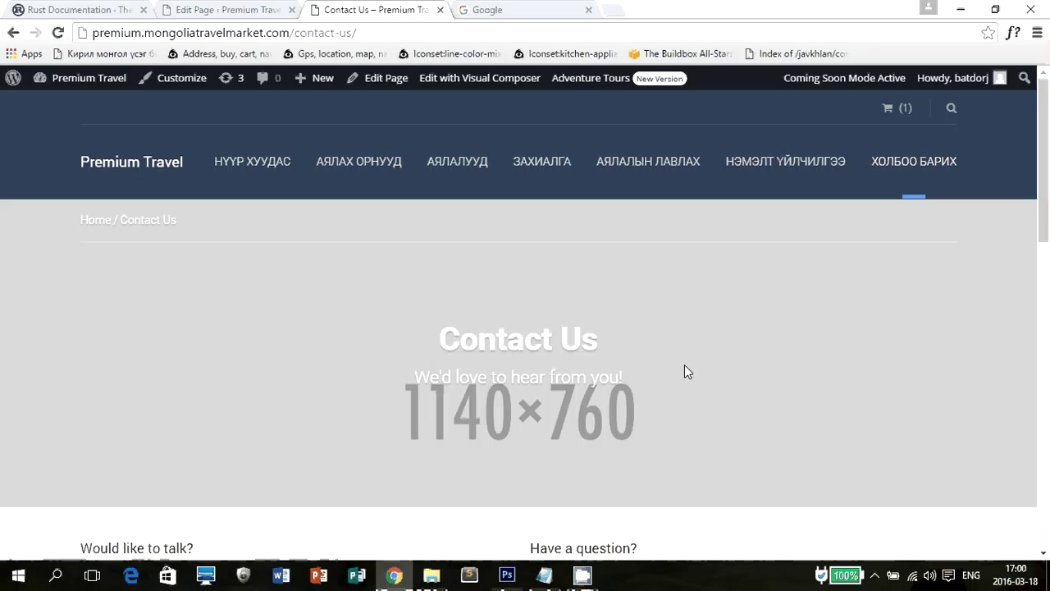
click(271, 8)
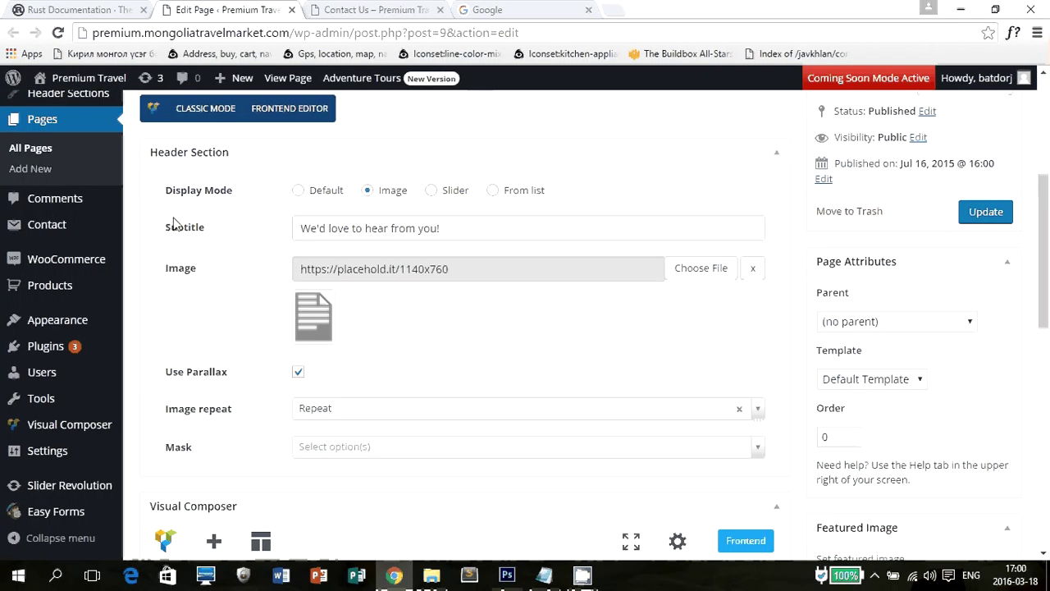
scroll(298, 274, up, 3)
drag(298, 279, 148, 281)
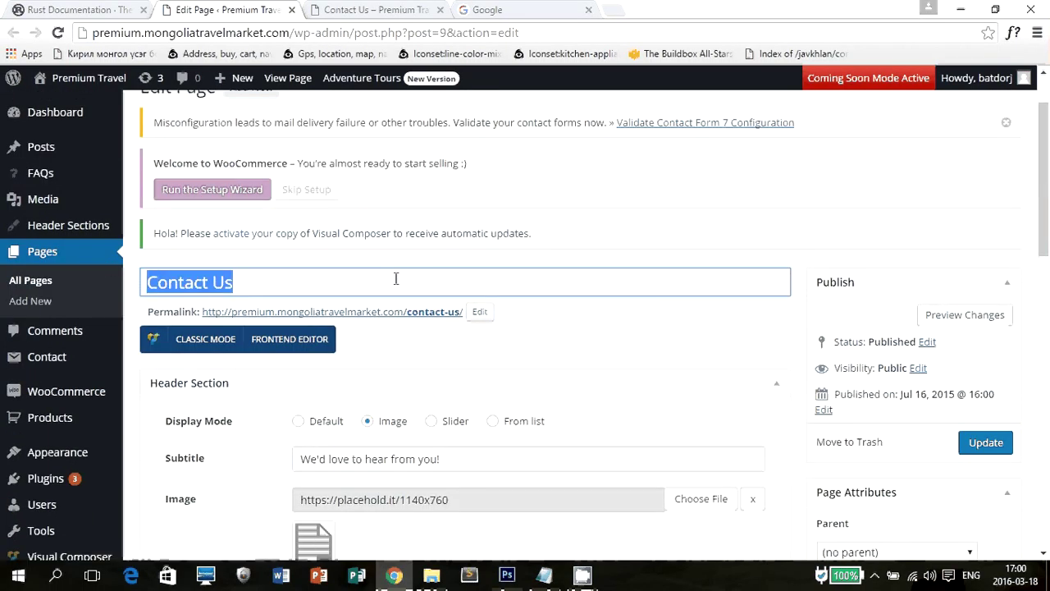
Retype the page title as 'Холбоо барих' in Mongolian, then check the live page.
key(alt+shift)
text(Холбоо б)
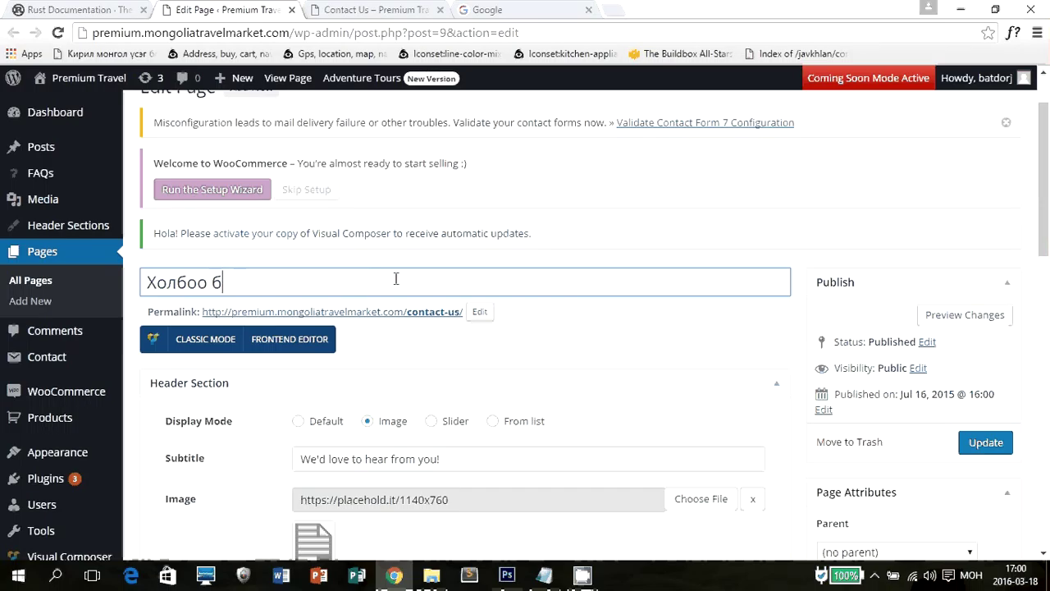
text(арих)
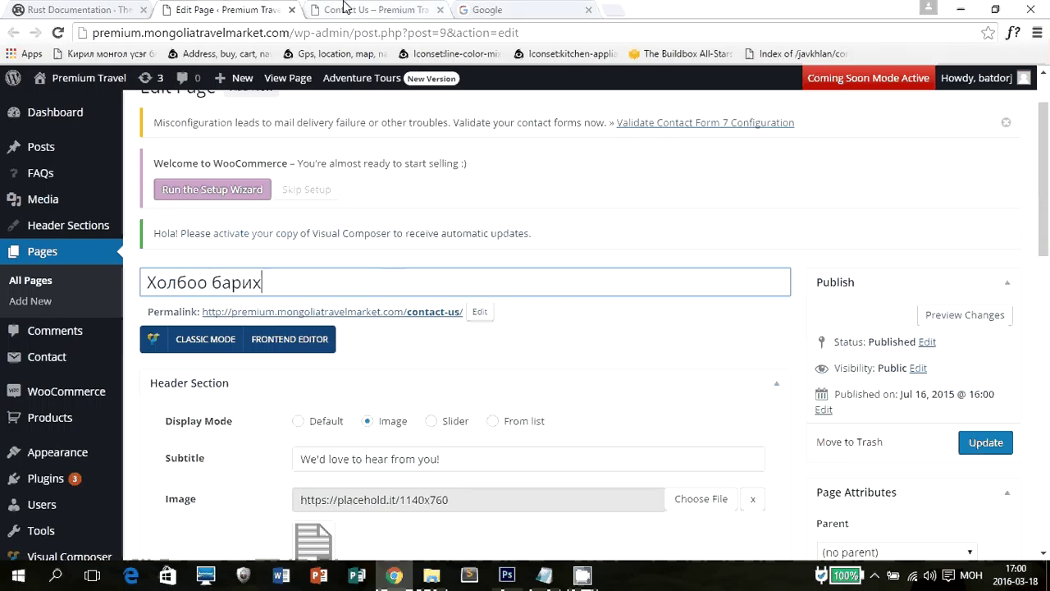
click(373, 9)
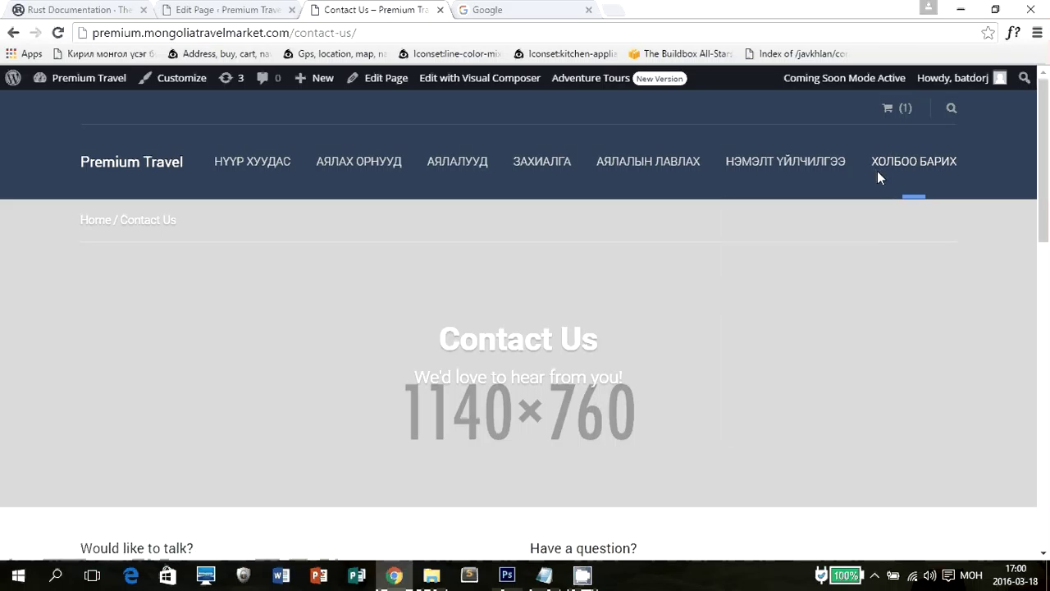
Replace the subtitle with 'Бид таньтай холбогдохдоо үргэлж таатай байх болно.'.
drag(438, 338, 656, 342)
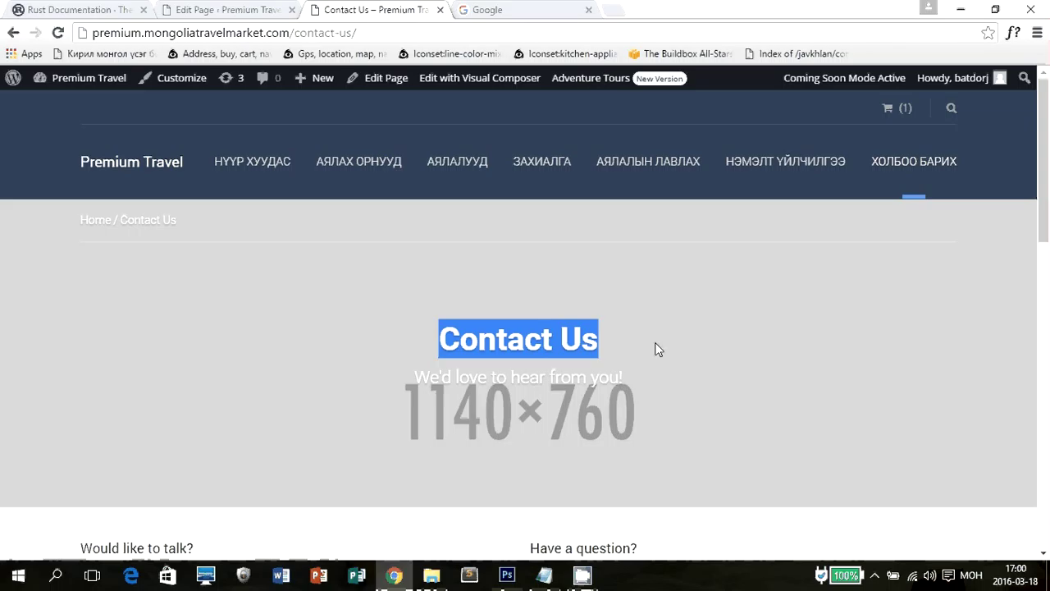
click(262, 10)
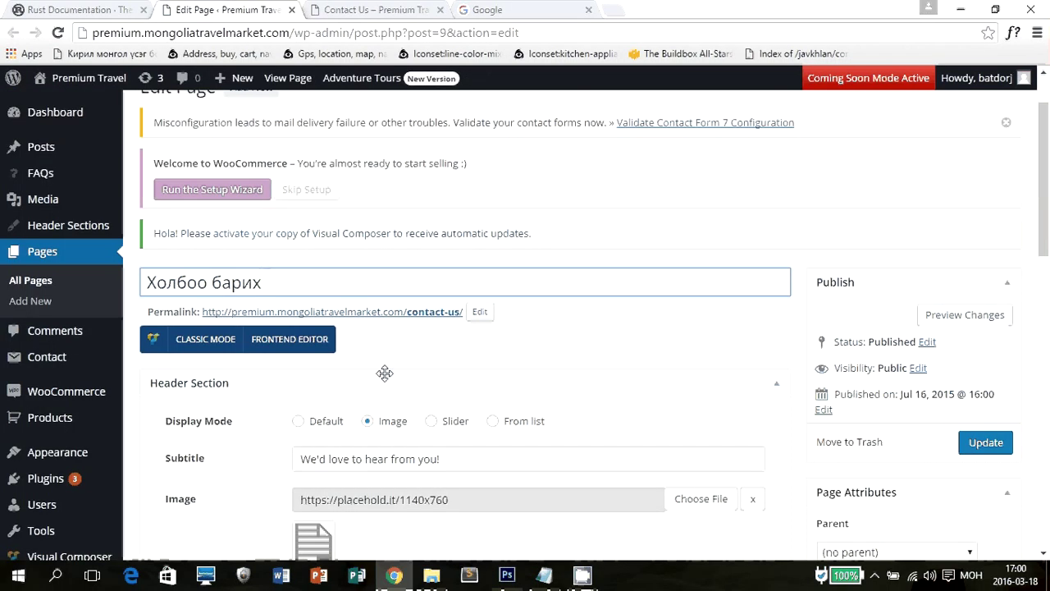
scroll(535, 375, down, 1)
drag(535, 375, 156, 351)
text(Бил)
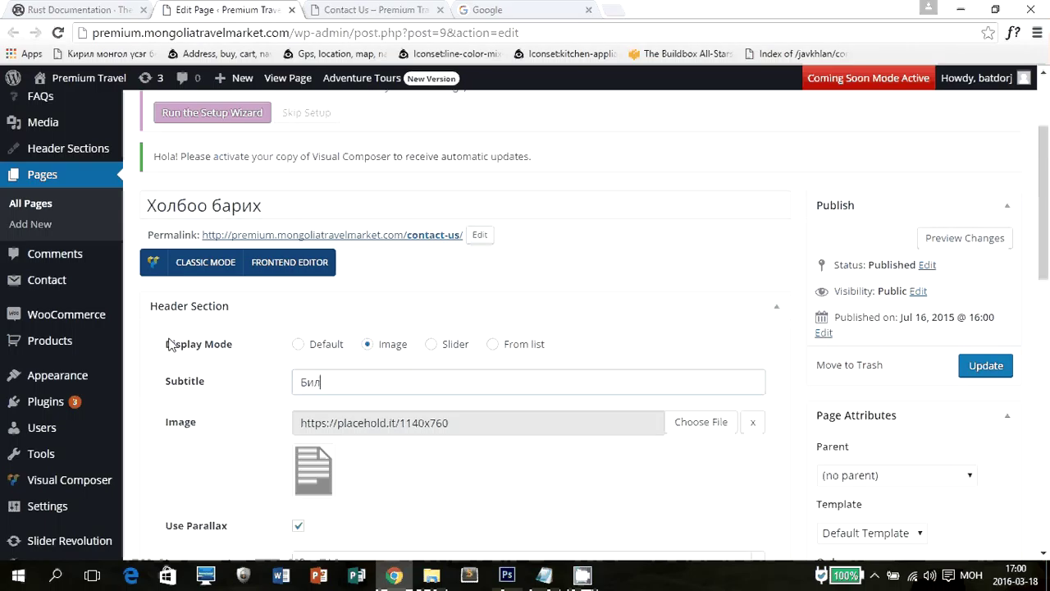
text(д таньтай холбогдох)
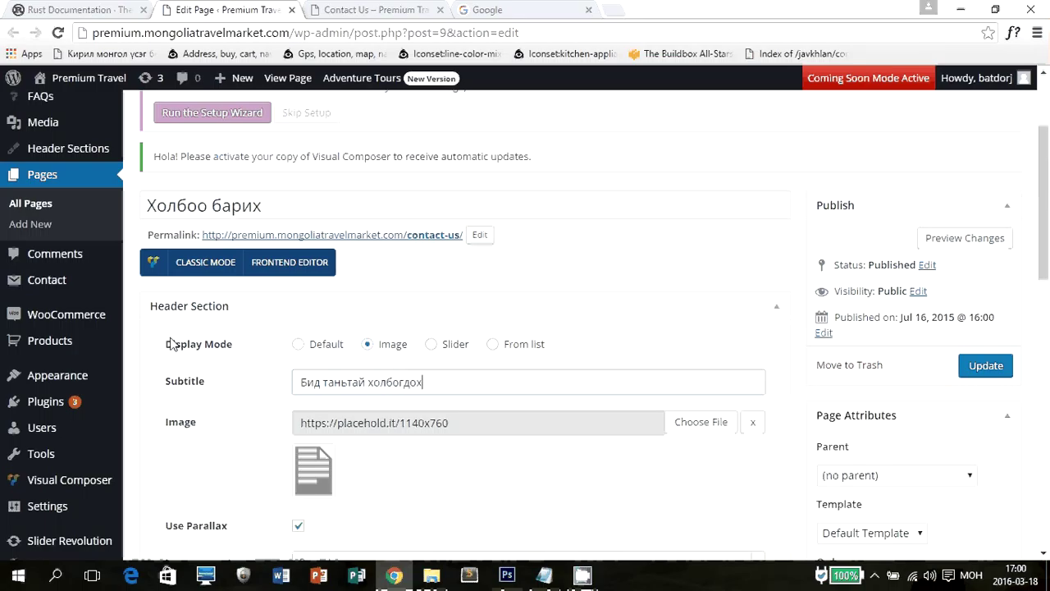
text(доо ургэлж таатай байх бол)
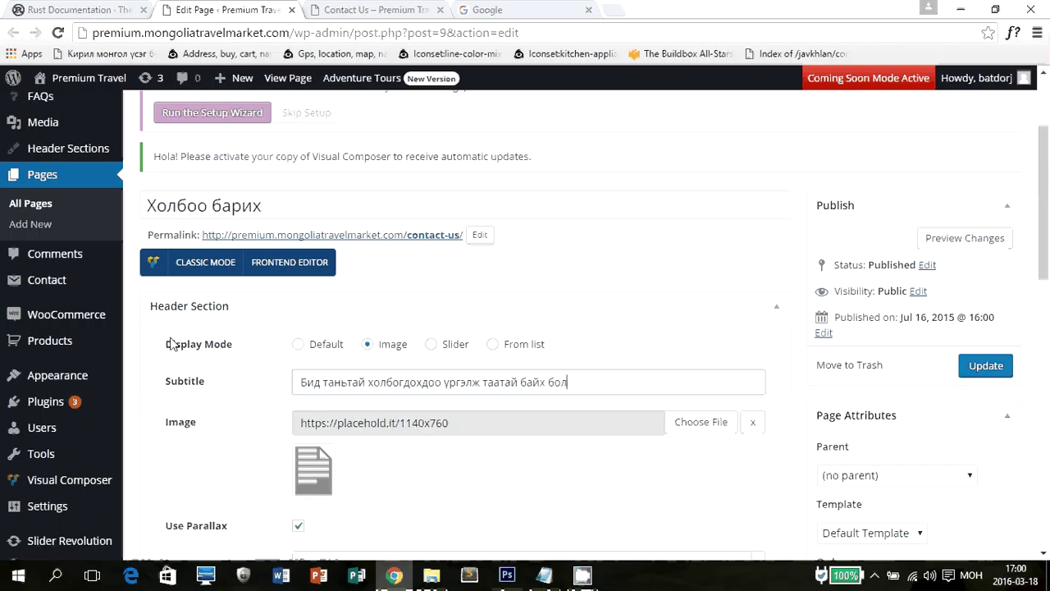
text(но.)
scroll(457, 204, down, 2)
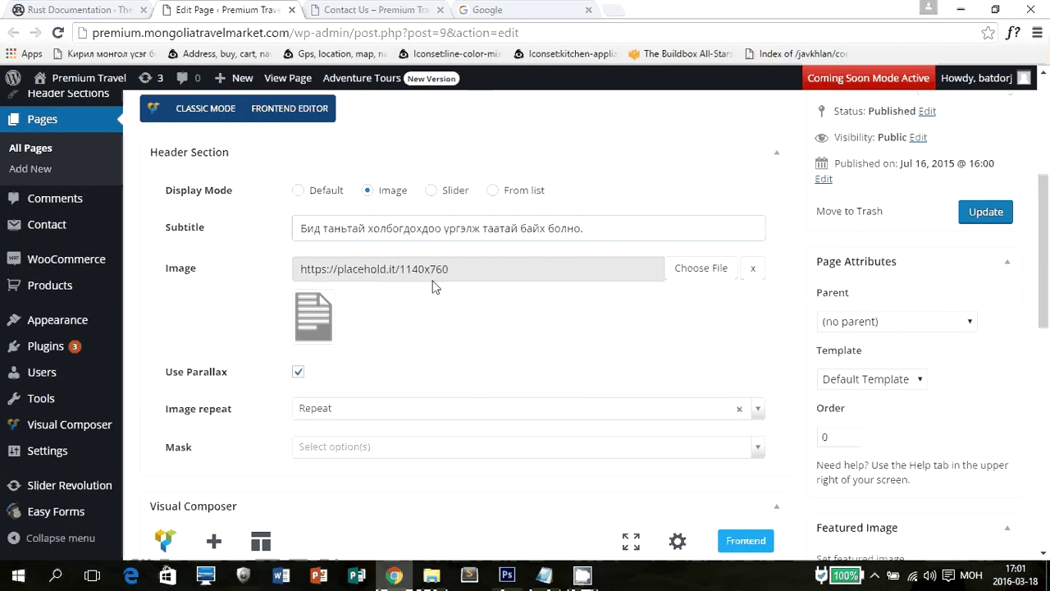
triple_click(484, 279)
Try uploading architecture-glass-cloud.jpg as the header image, hitting the 2 MB upload limit.
click(647, 345)
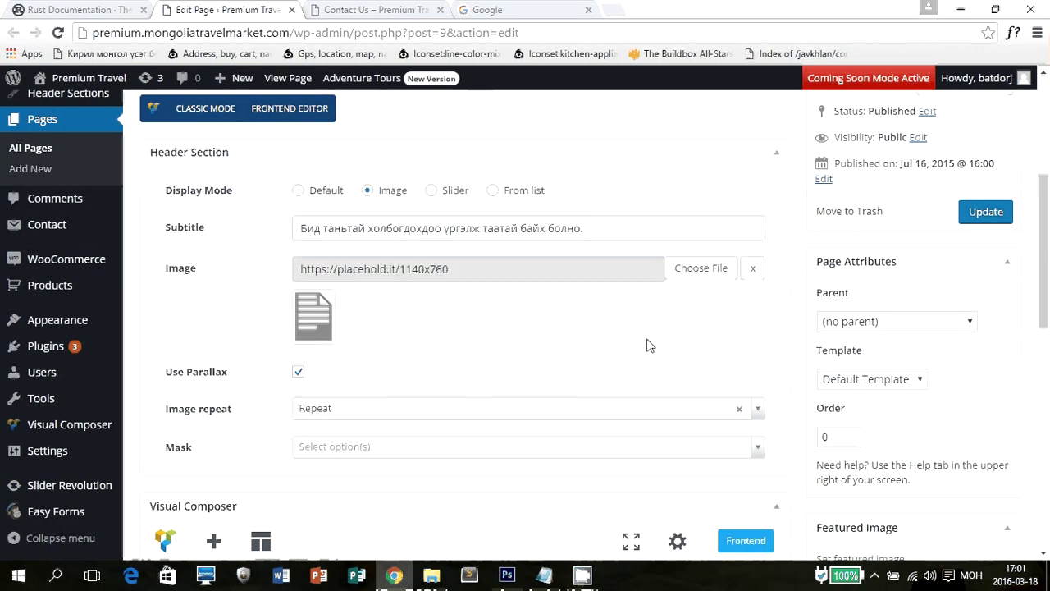
click(679, 280)
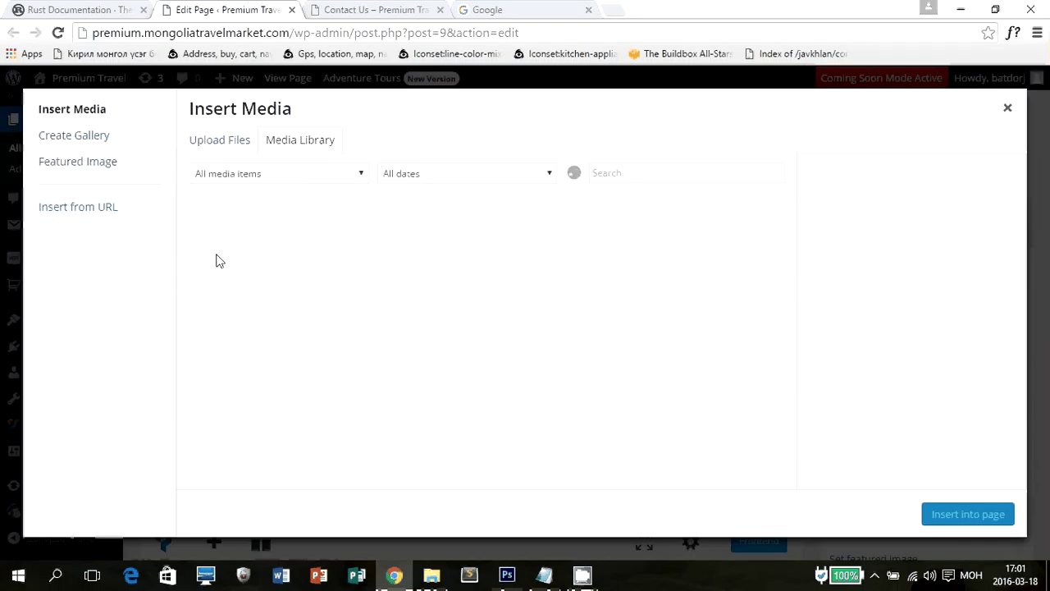
click(235, 141)
click(629, 345)
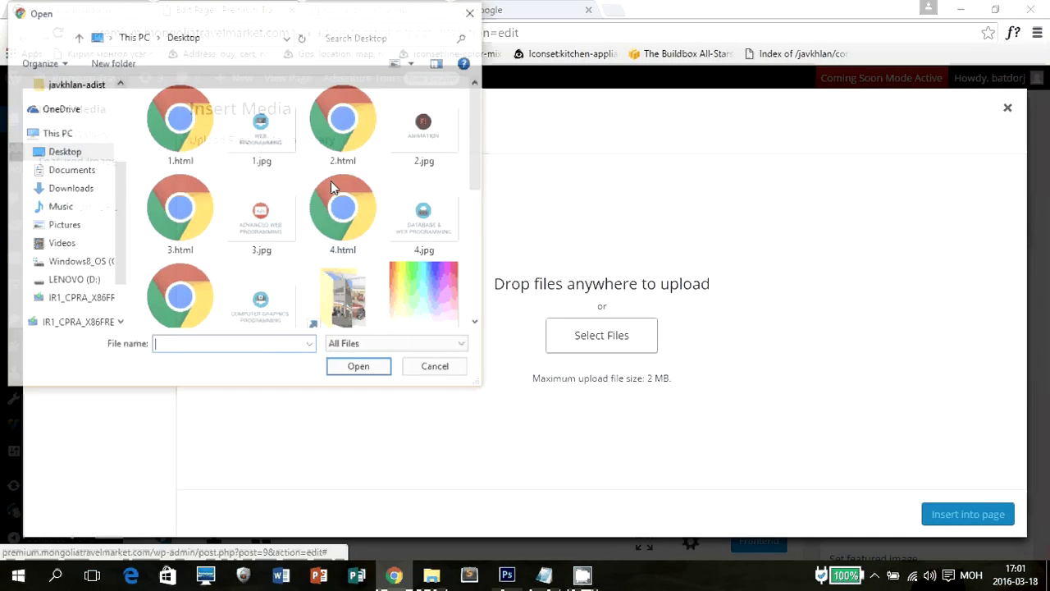
click(72, 188)
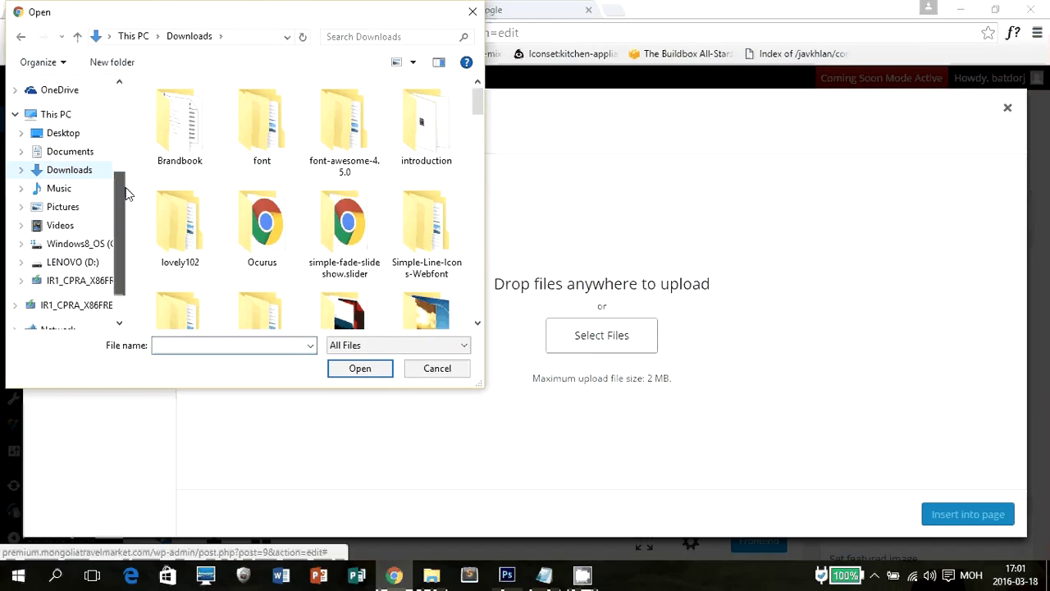
scroll(123, 195, down, 1)
scroll(317, 193, down, 5)
scroll(370, 164, up, 1)
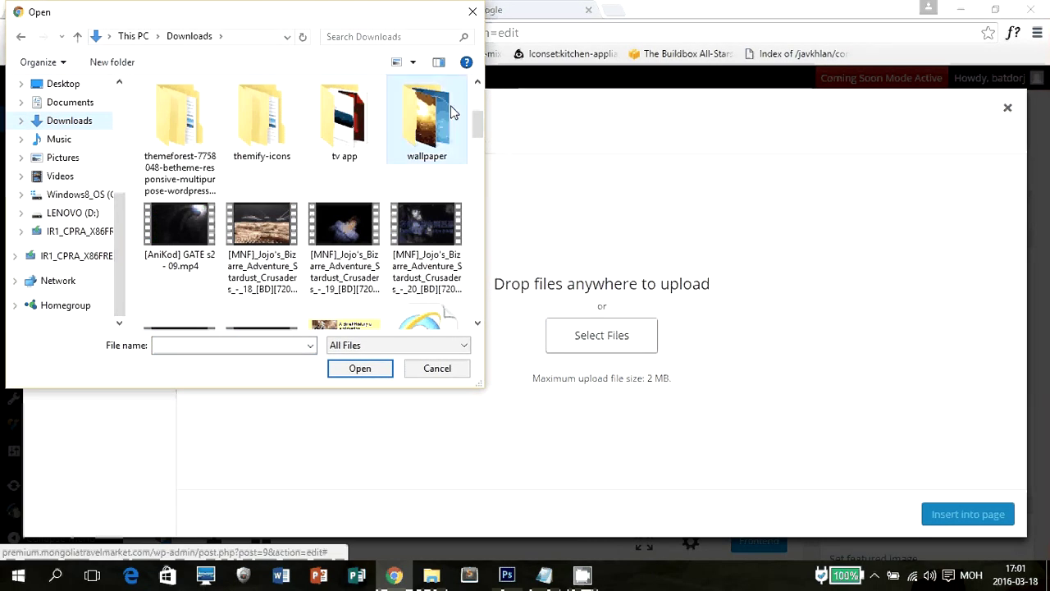
double_click(426, 119)
click(439, 97)
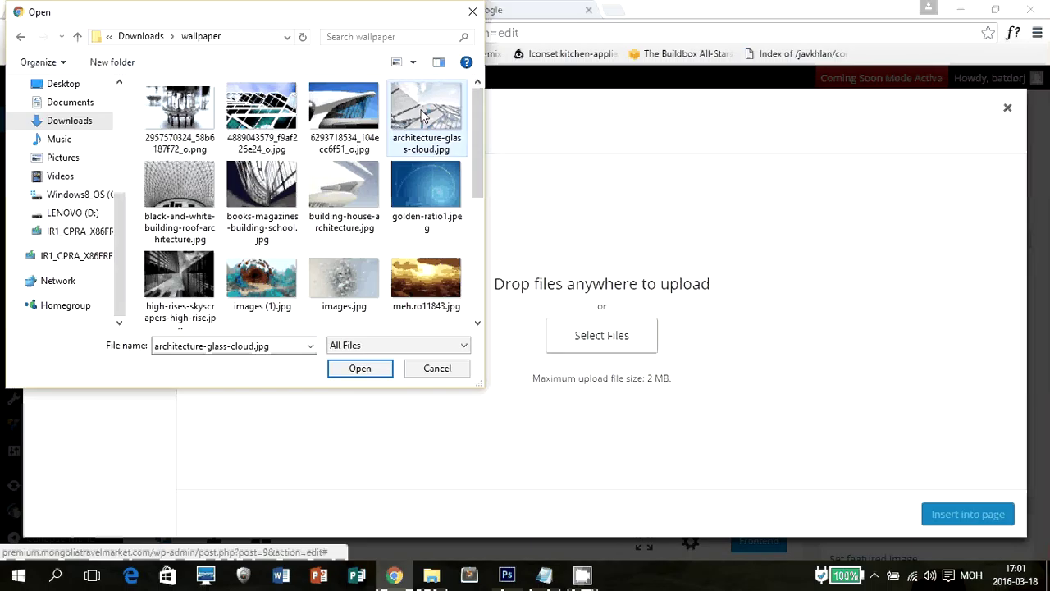
click(361, 371)
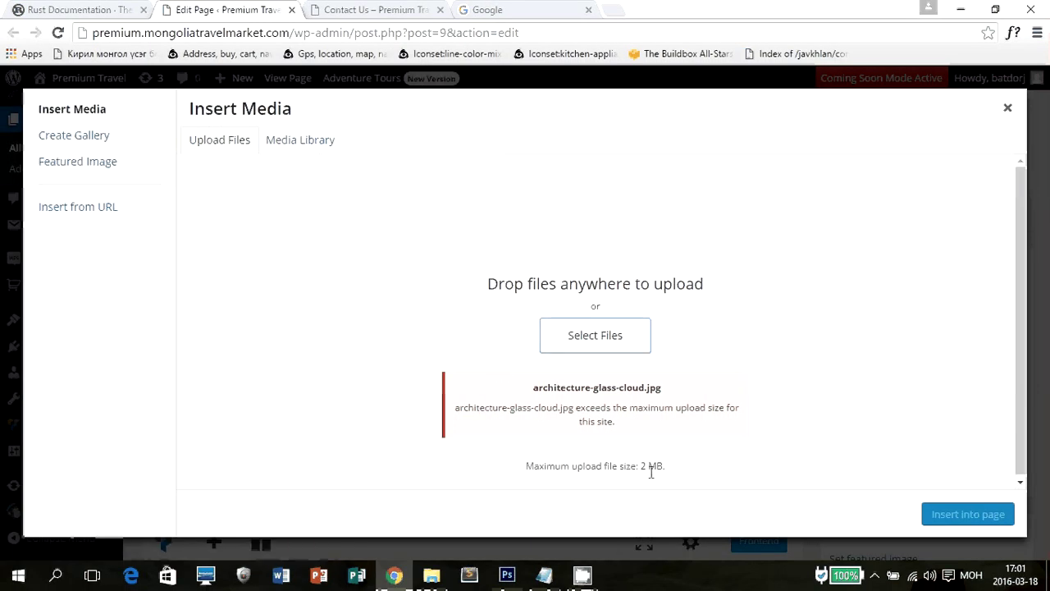
drag(640, 465, 668, 466)
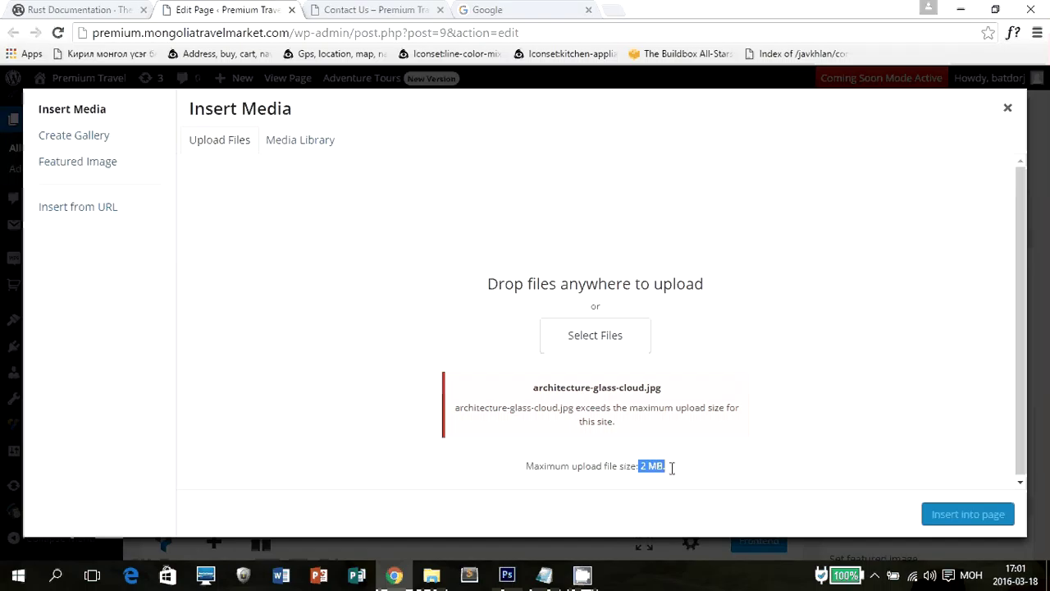
click(670, 422)
click(587, 337)
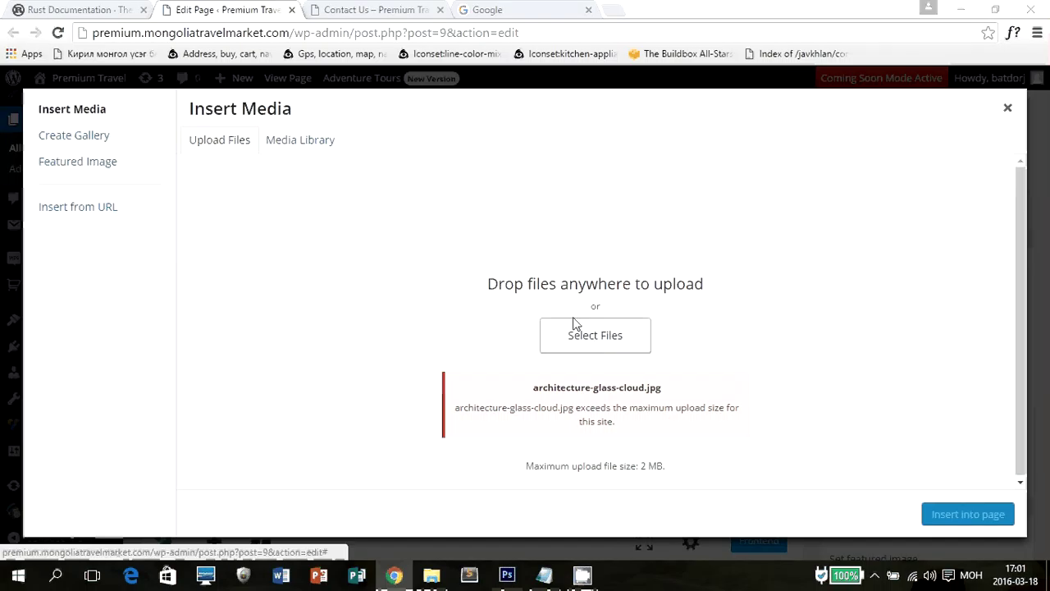
click(359, 277)
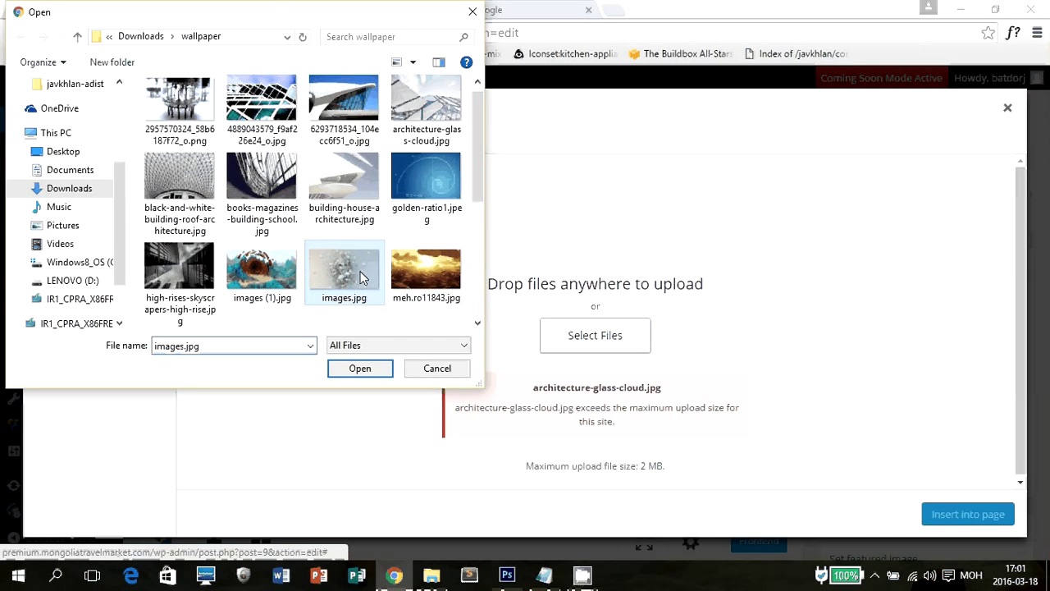
click(275, 99)
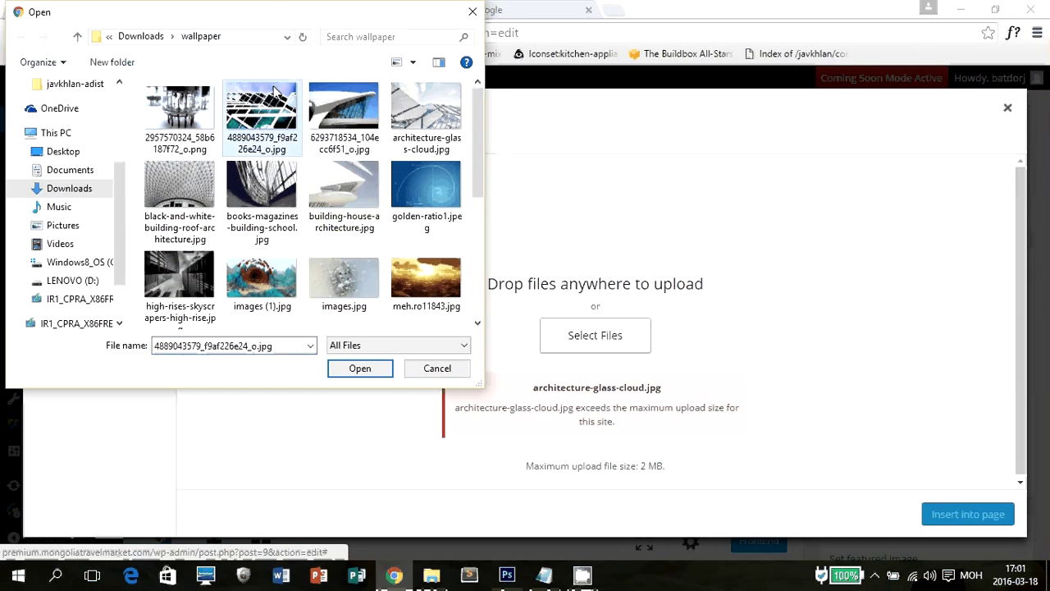
click(176, 207)
click(324, 114)
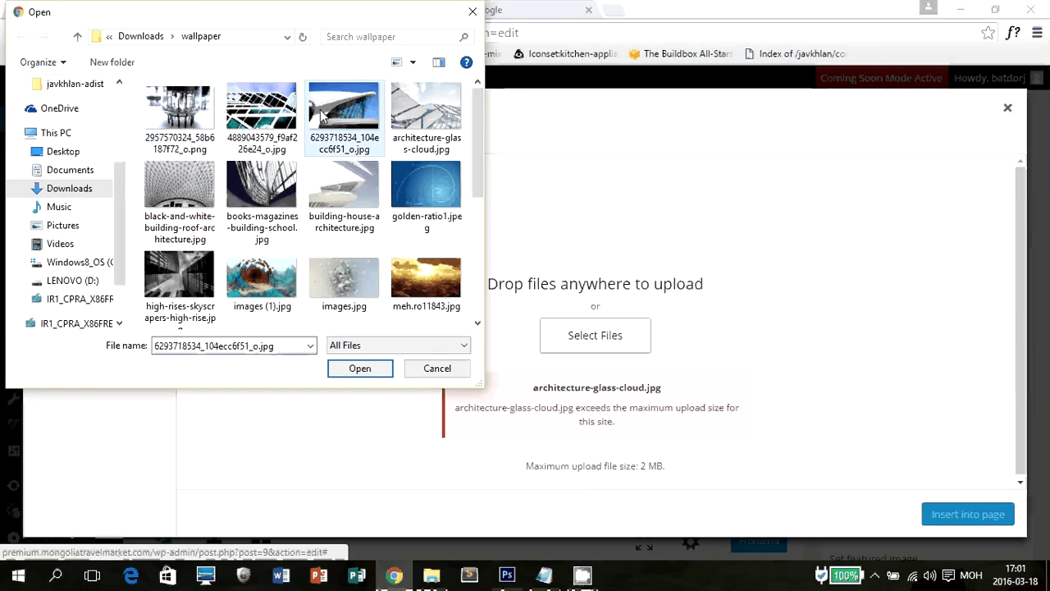
click(343, 371)
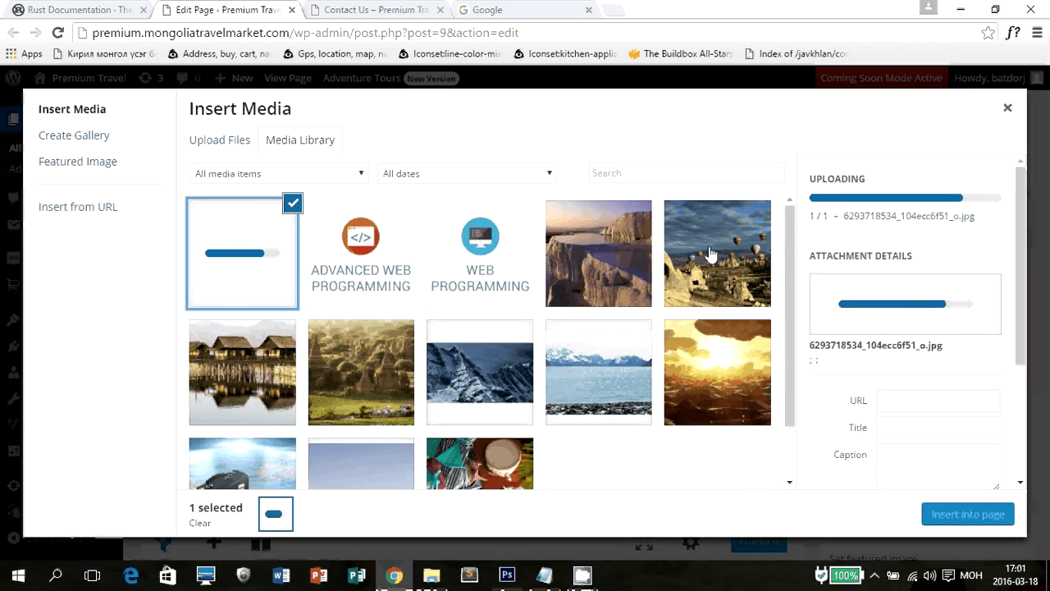
Select the uploaded architecture photo in the Media Library and insert it into the page.
scroll(343, 397, down, 2)
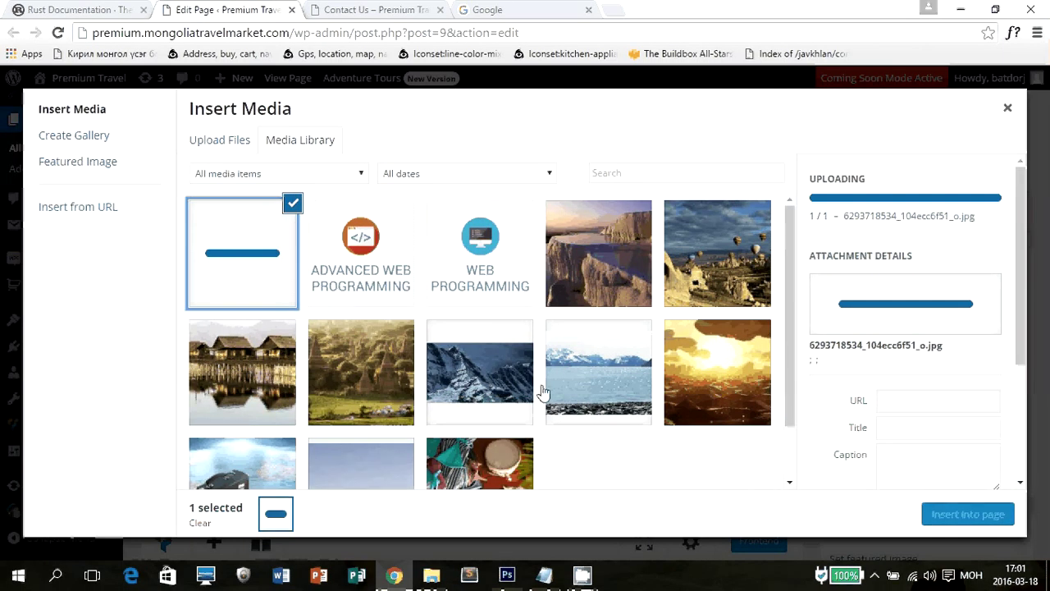
click(498, 383)
click(633, 338)
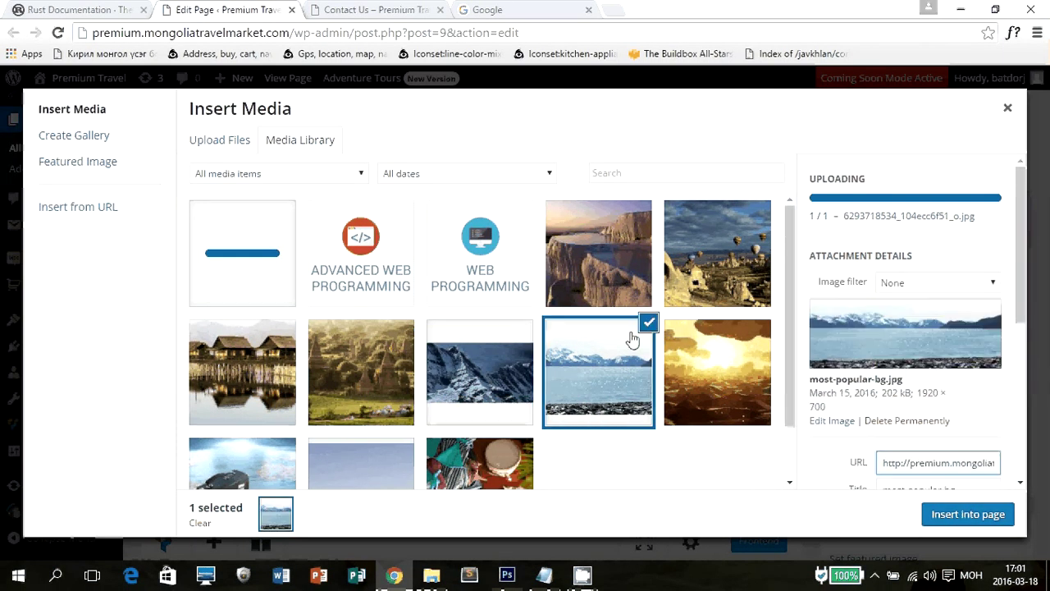
click(468, 361)
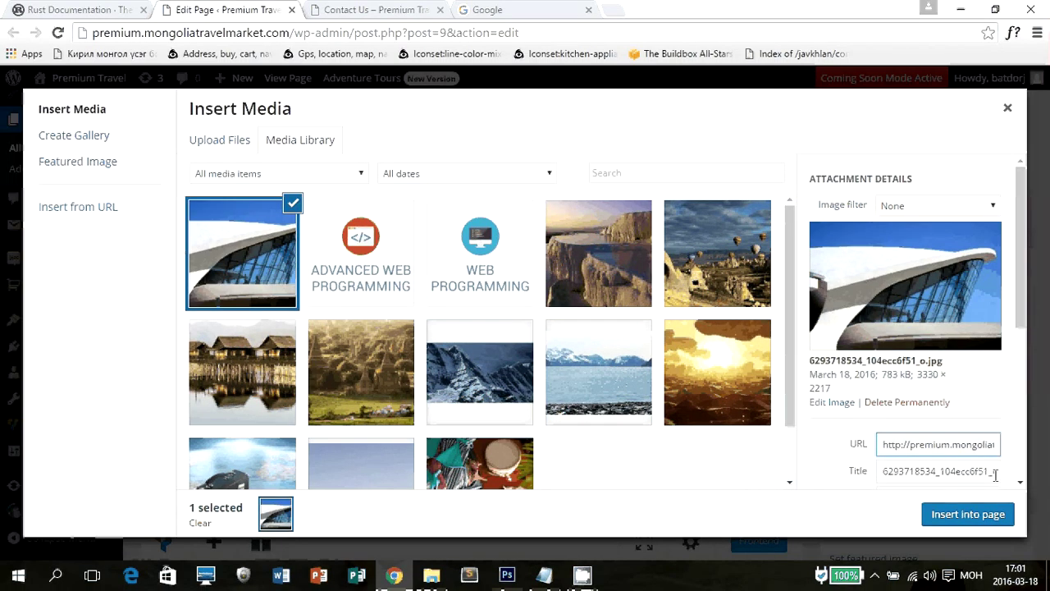
click(981, 514)
scroll(594, 321, down, 1)
scroll(579, 316, up, 3)
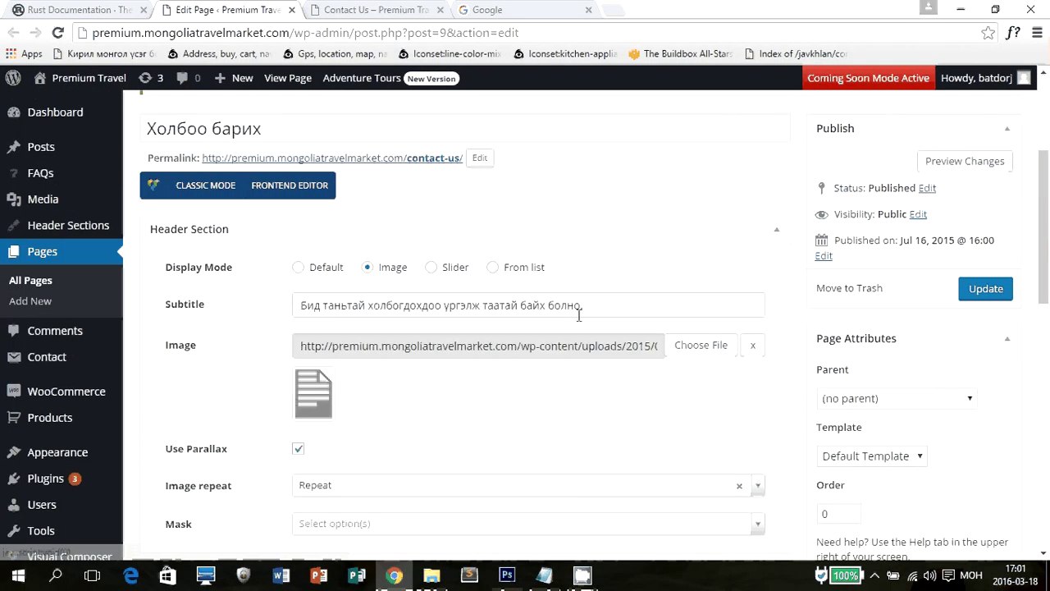
Update the page and reload the live Contact Us page.
scroll(539, 361, down, 3)
scroll(979, 326, up, 3)
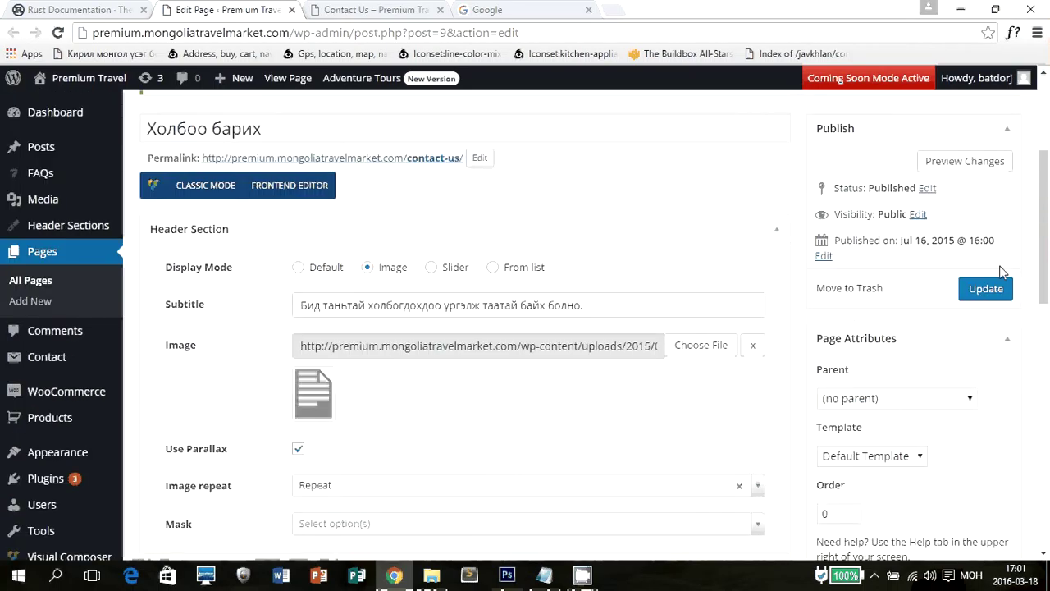
click(986, 288)
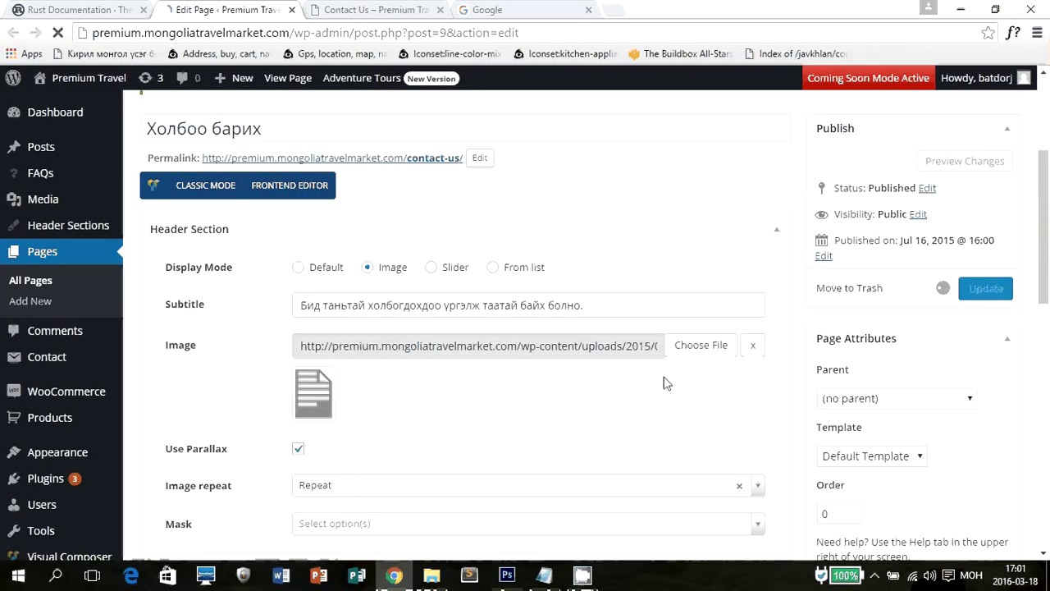
click(384, 8)
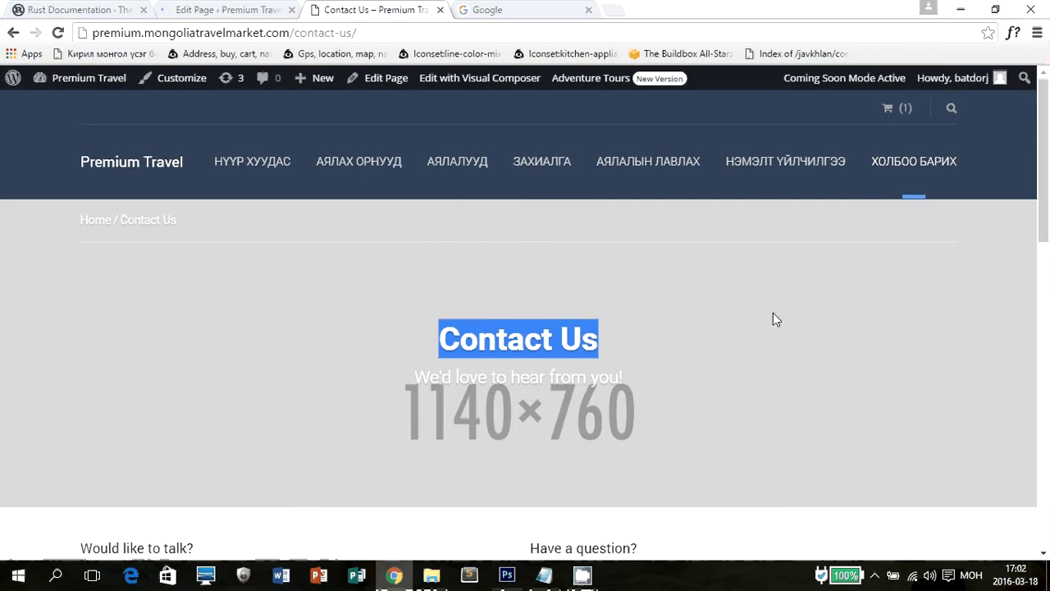
key(F5)
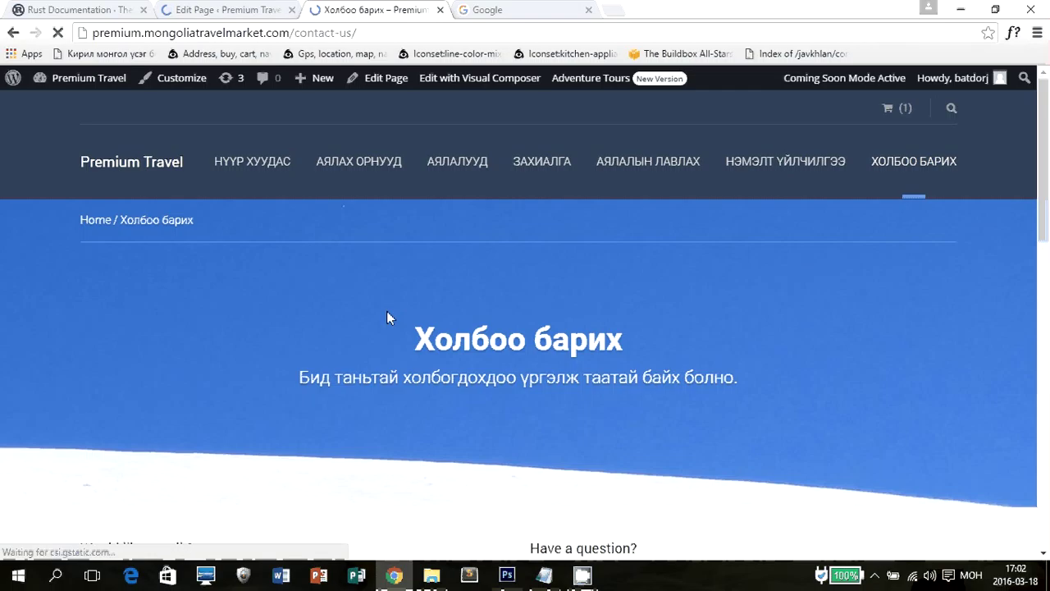
Check the new Mongolian 'Холбоо барих' heading and breadcrumb on the live page.
drag(387, 312, 709, 349)
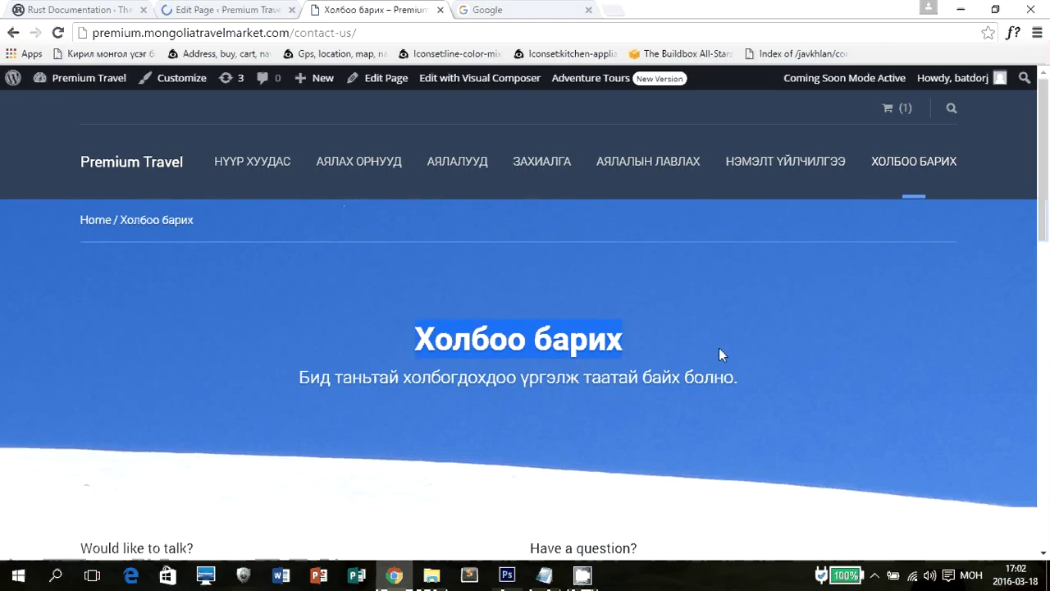
click(291, 377)
mouse_move(291, 377)
mouse_down()
mouse_move(745, 389)
mouse_move(285, 371)
mouse_up()
click(773, 341)
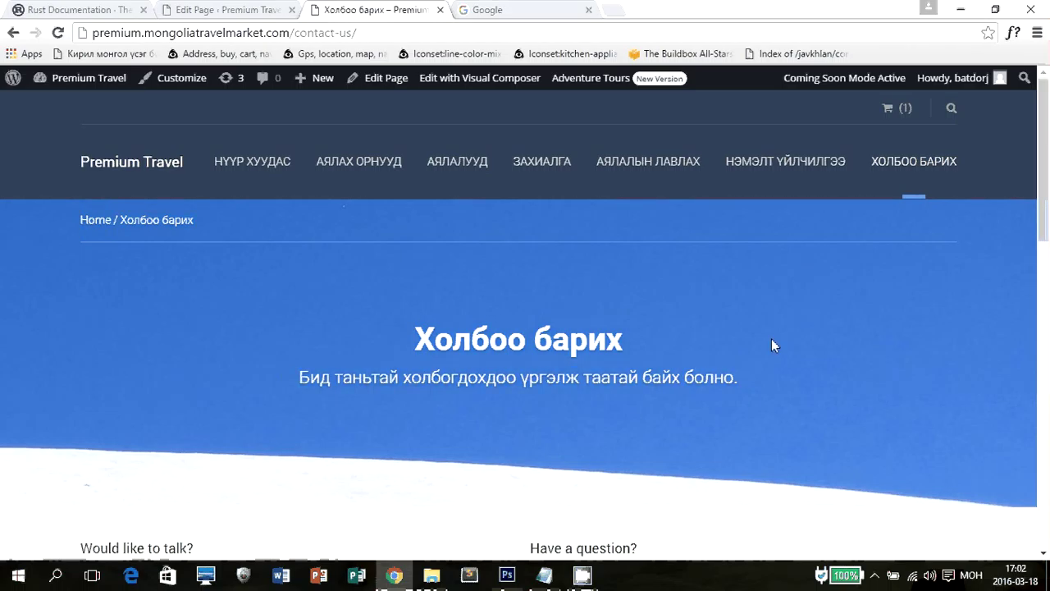
scroll(771, 345, down, 1)
scroll(772, 346, up, 1)
triple_click(417, 343)
click(193, 9)
Compare the editor's page title with the live Mongolian heading.
click(314, 9)
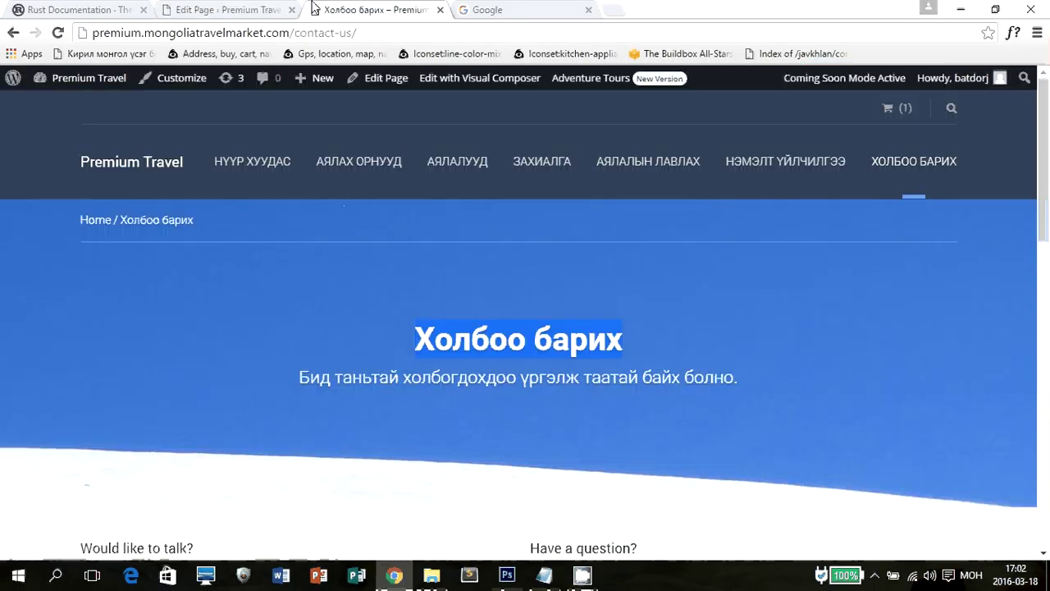
click(221, 10)
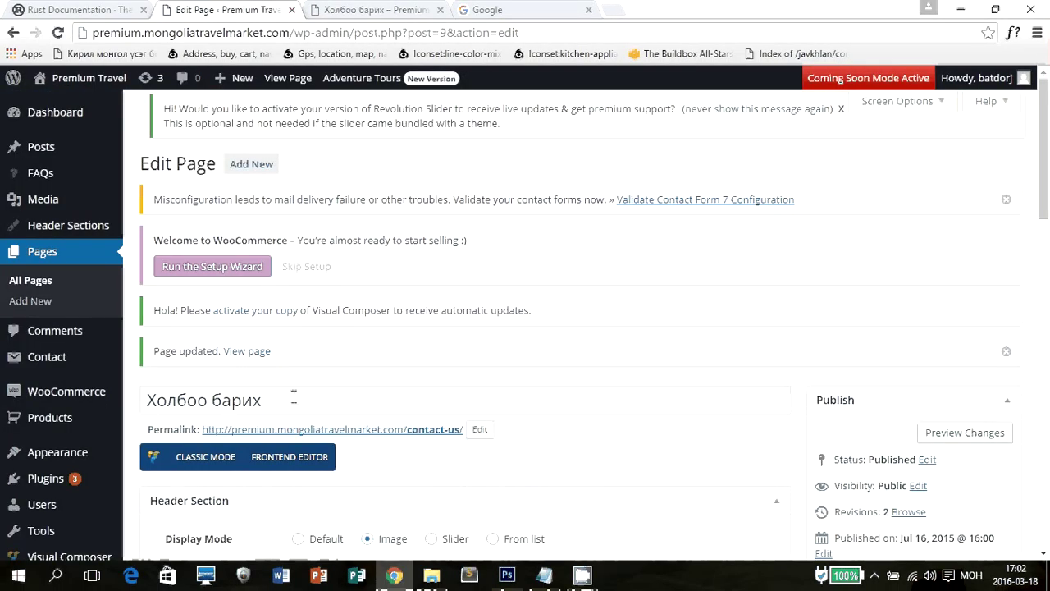
drag(293, 399, 121, 376)
click(351, 8)
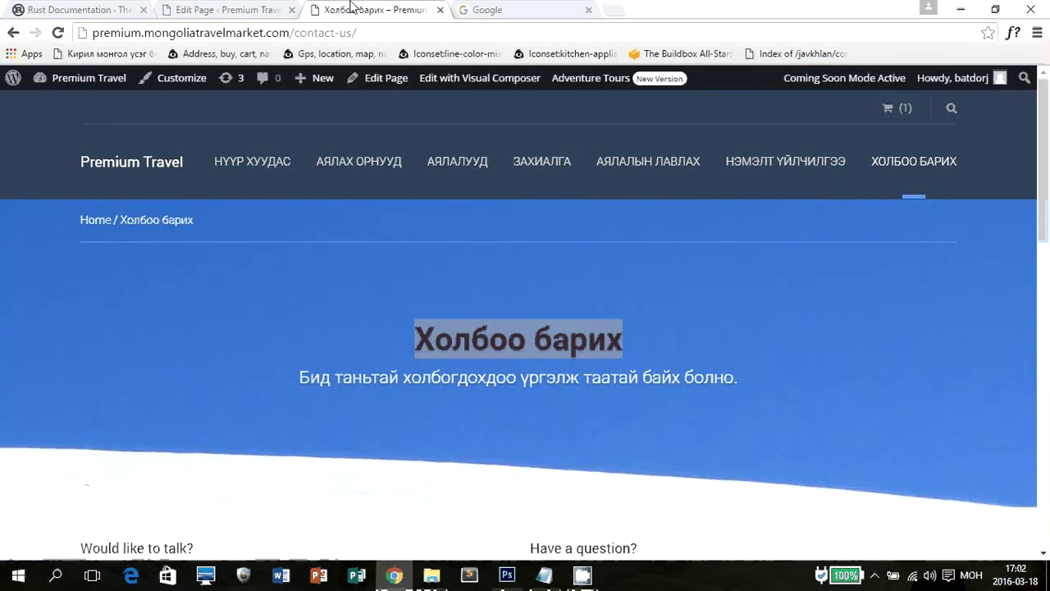
click(665, 317)
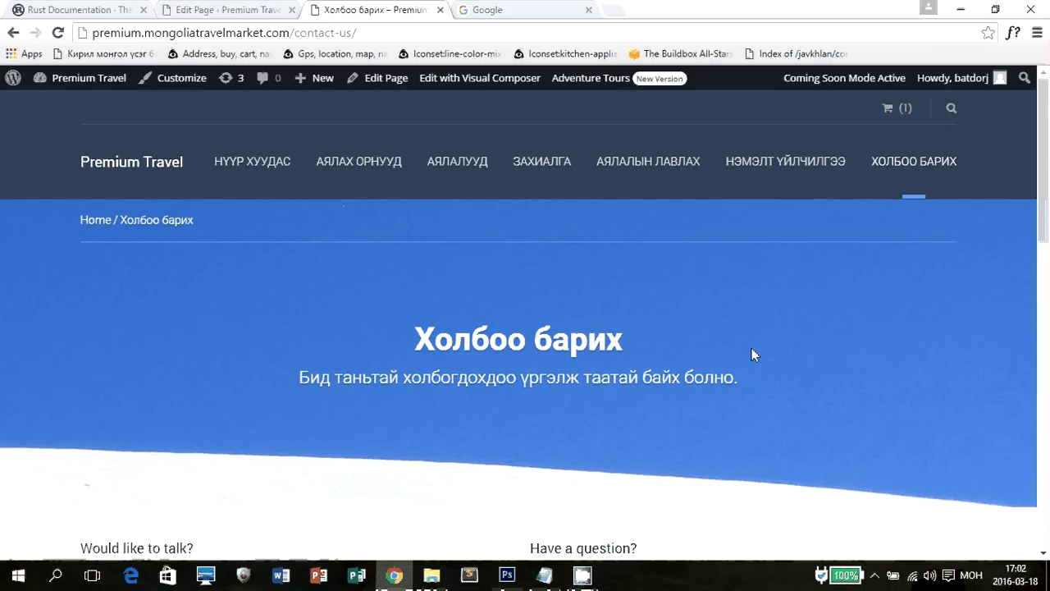
Review the live contact details section, then return to the page's Visual Composer layout.
scroll(751, 348, down, 5)
drag(80, 164, 273, 176)
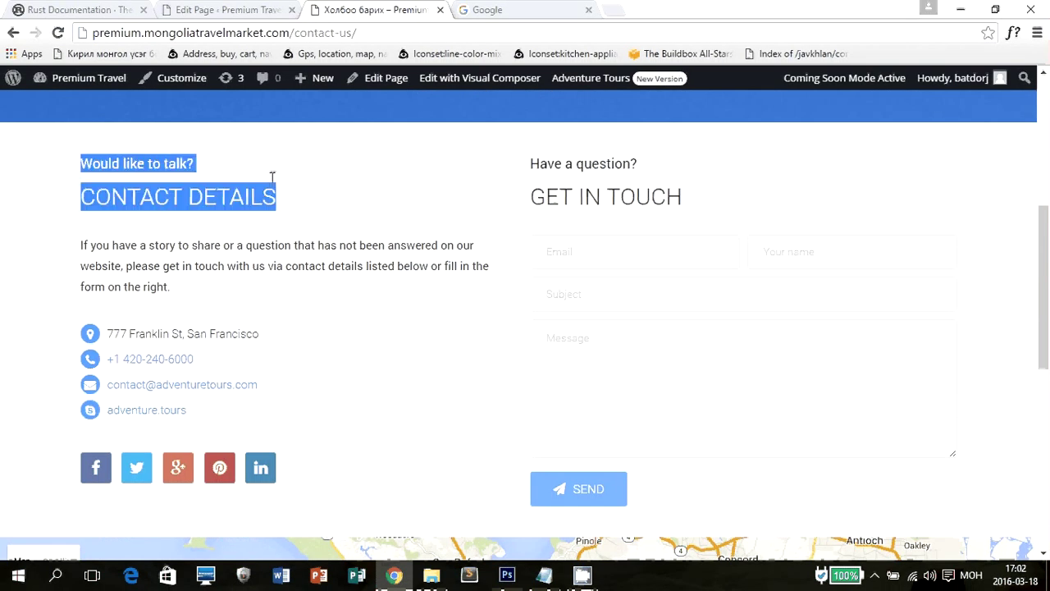
drag(463, 207, 764, 136)
click(763, 136)
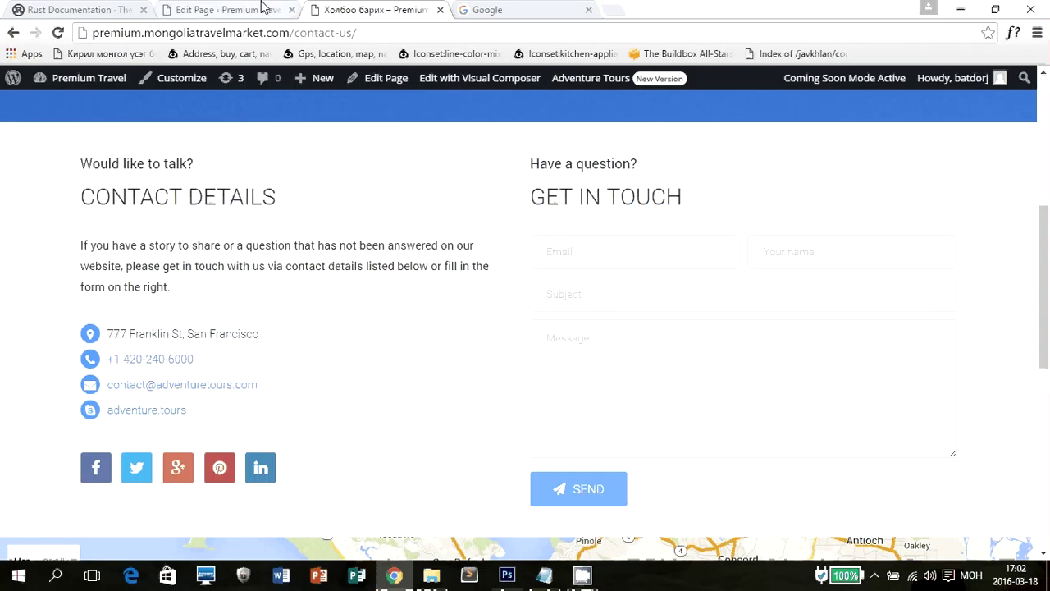
click(238, 9)
scroll(540, 305, down, 10)
scroll(540, 305, down, 5)
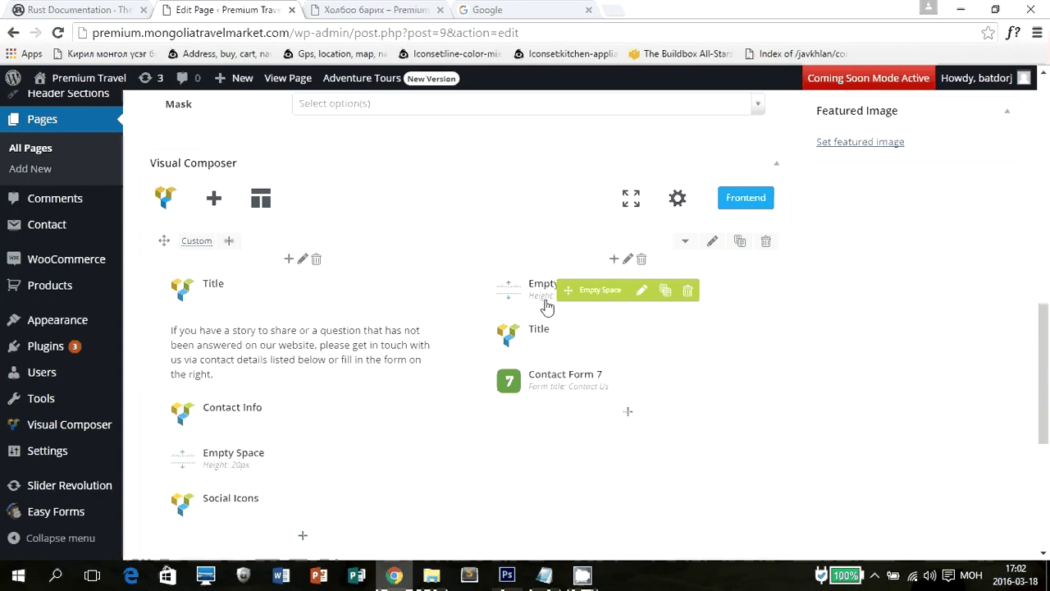
Open the Contact Details title settings and compare its heading and subtitle with the live page.
click(266, 8)
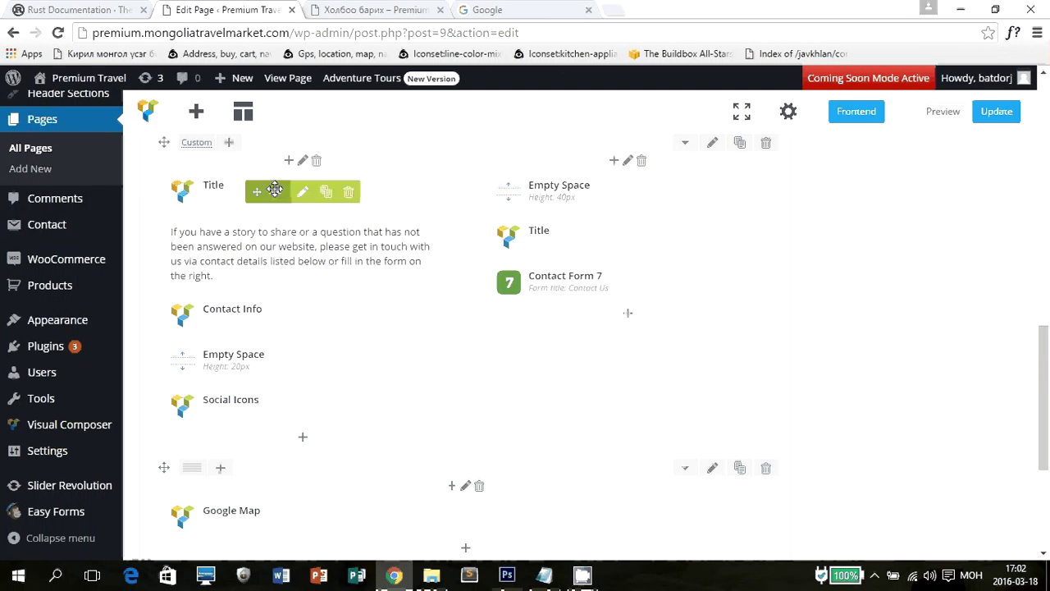
click(277, 192)
key(ctrl+Tab)
drag(81, 197, 292, 199)
click(83, 158)
drag(83, 159, 242, 162)
key(ctrl+shift+Tab)
Set the title to 'Холбоо барих мэдээлэл' and the subtitle to 'Бидэнтэй холбогдохыг хүсвэл', then save.
drag(641, 220, 478, 211)
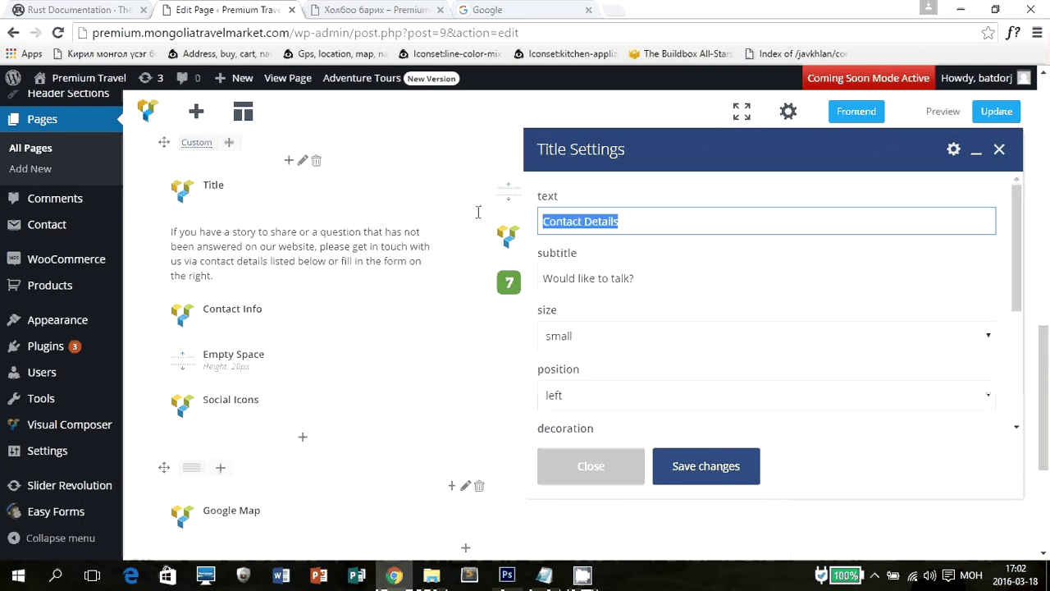
text(Холбо)
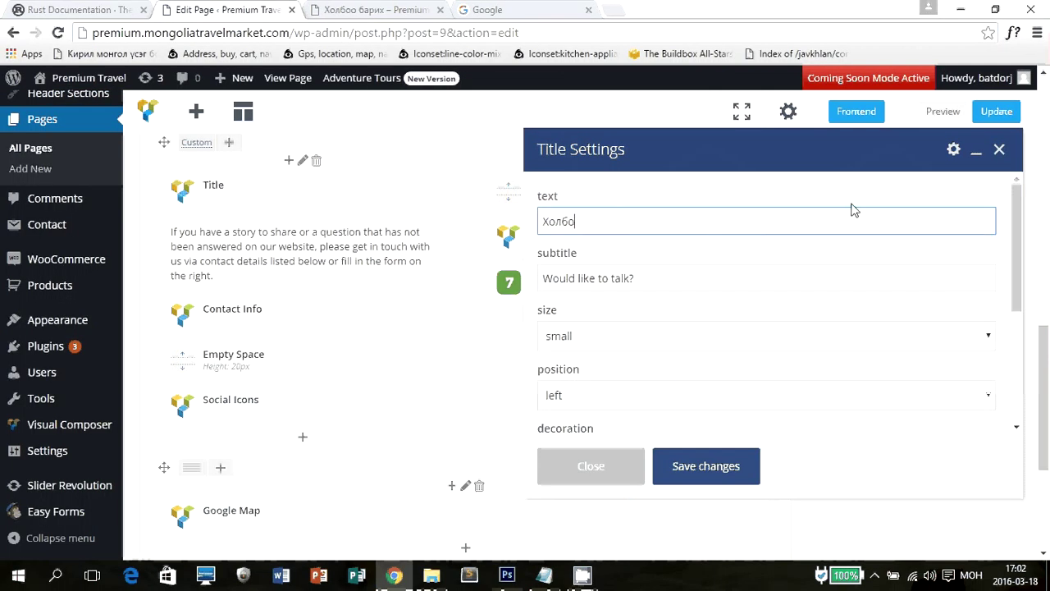
text(о барих мэдээлэл)
key(Tab)
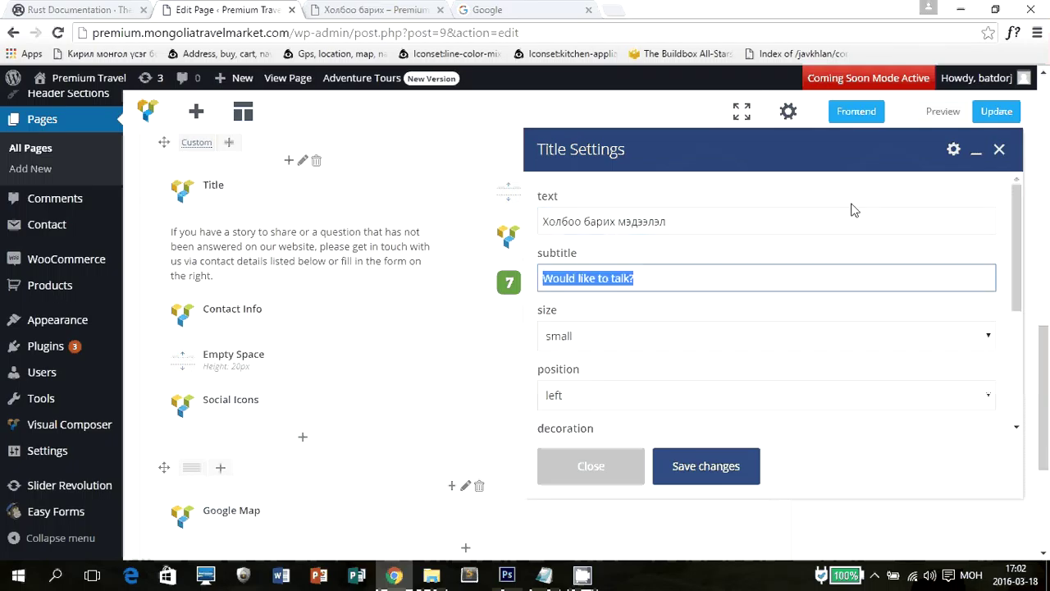
text(Бидэ)
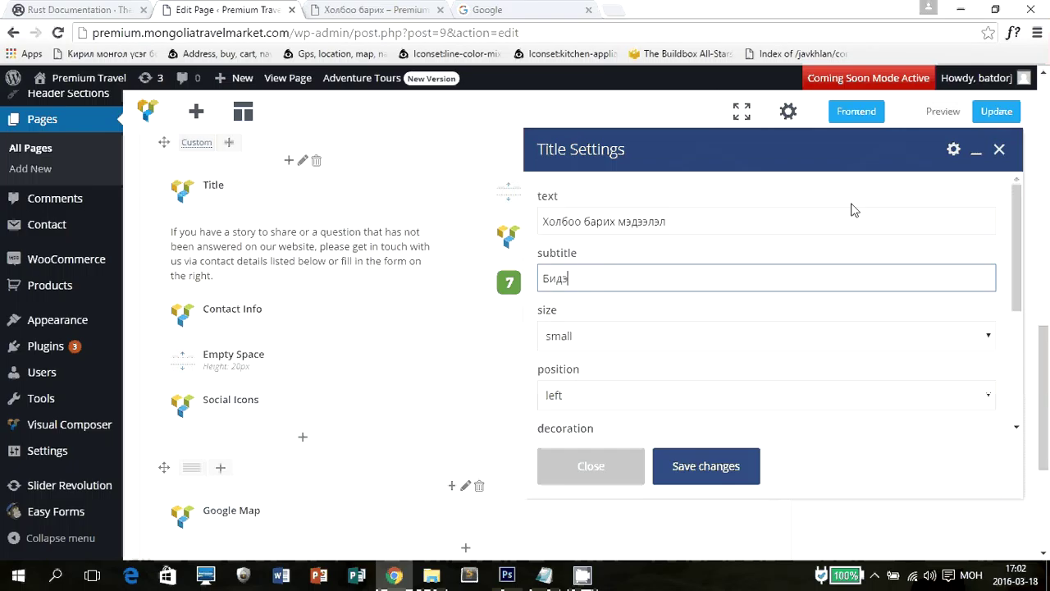
text(нтэй бх)
key(BackSpace)
key(BackSpace)
text(холбогдох)
text(ыг )
text(г)
key(BackSpace)
text(хүсвэл)
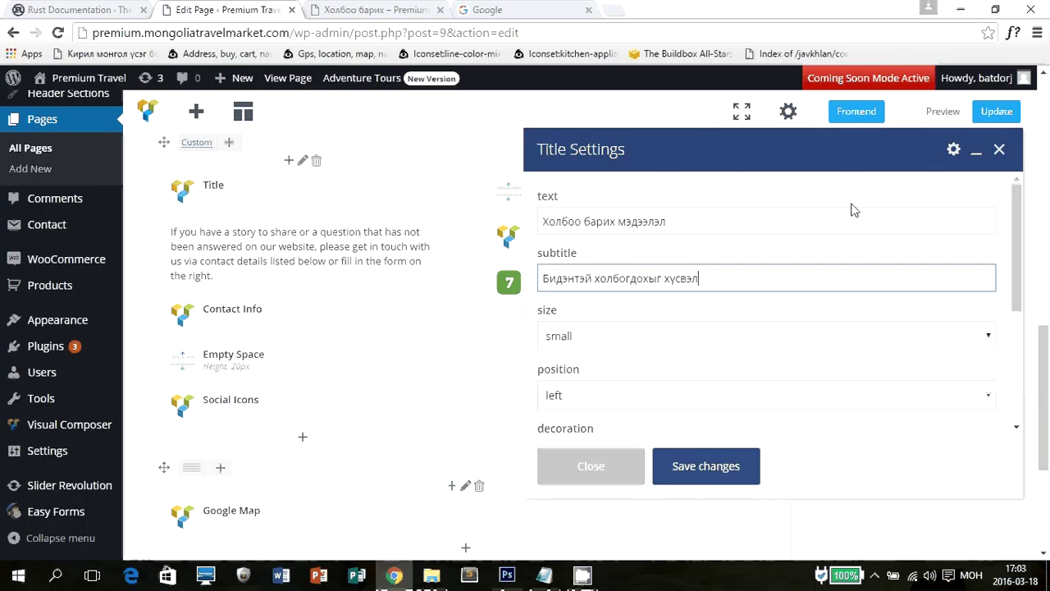
key(Tab)
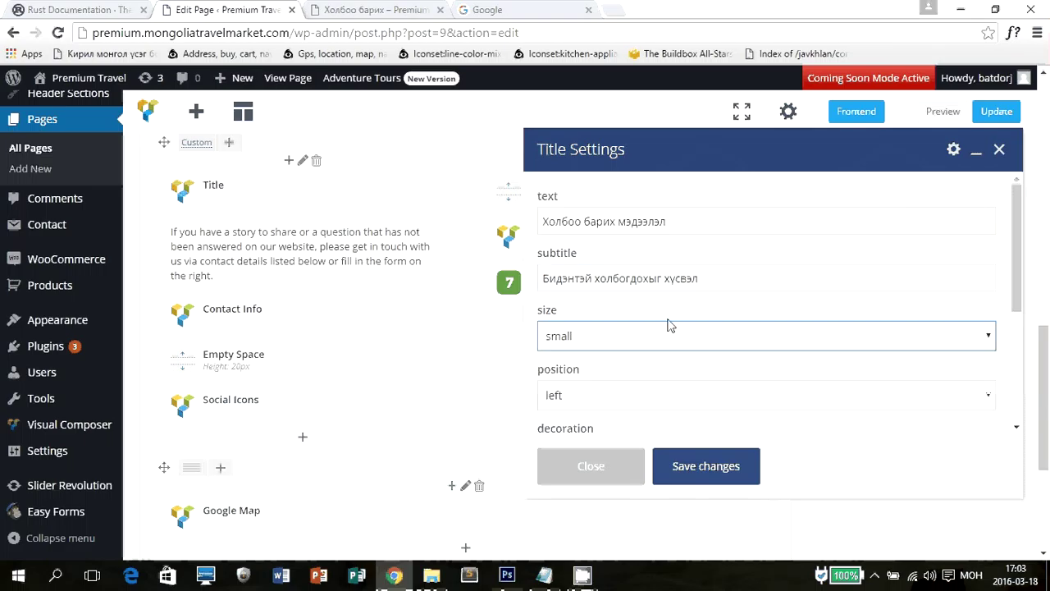
click(698, 473)
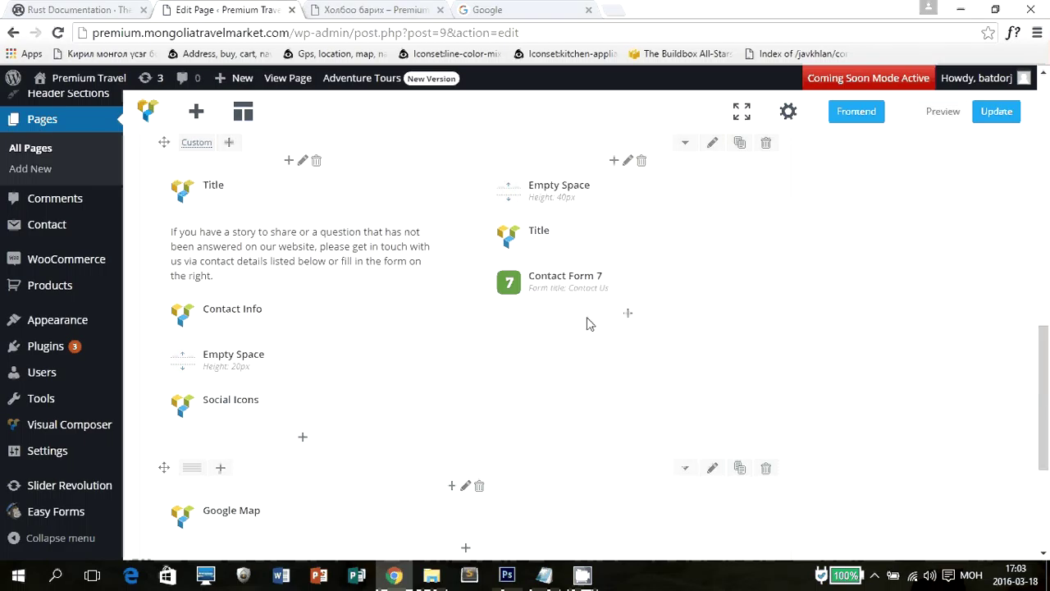
Select the intro paragraph on the live Холбоо барих page for reference.
click(399, 8)
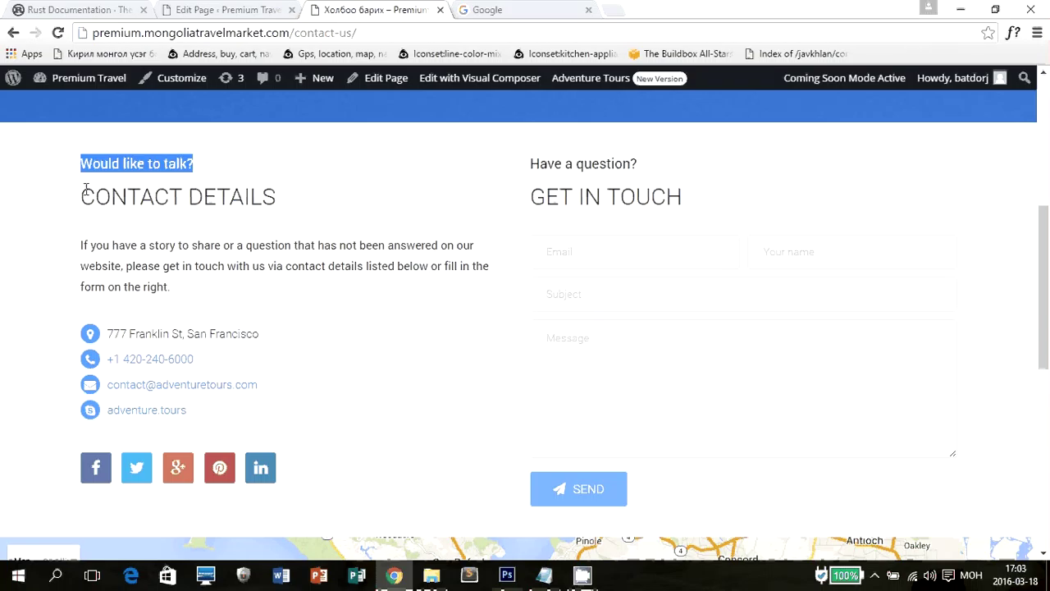
drag(81, 243, 178, 282)
click(246, 9)
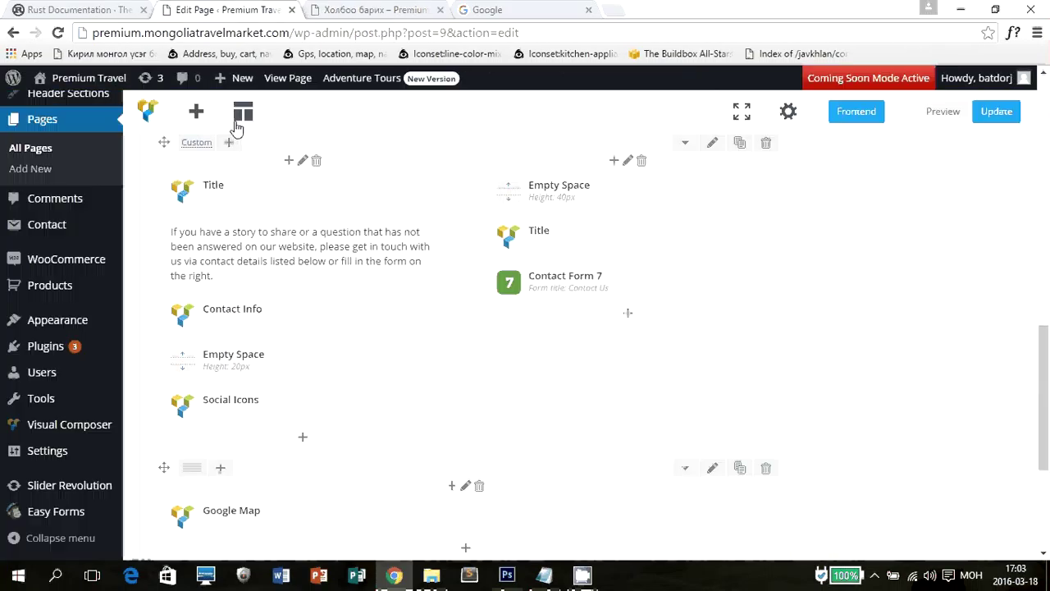
key(ctrl+Tab)
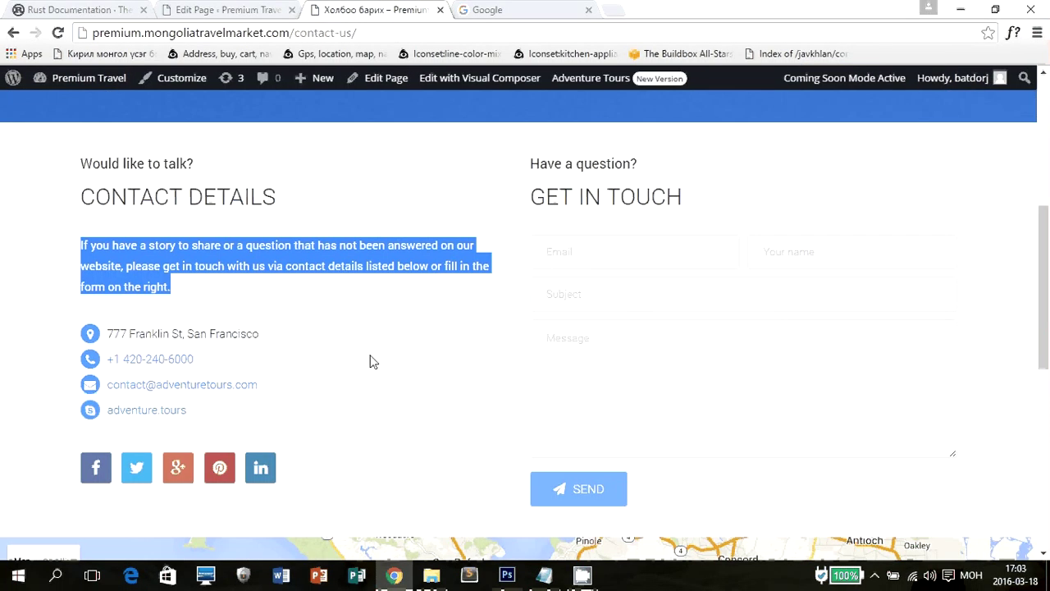
click(375, 362)
drag(331, 340, 87, 325)
Open the intro Text Block's settings and select its English paragraph.
click(190, 8)
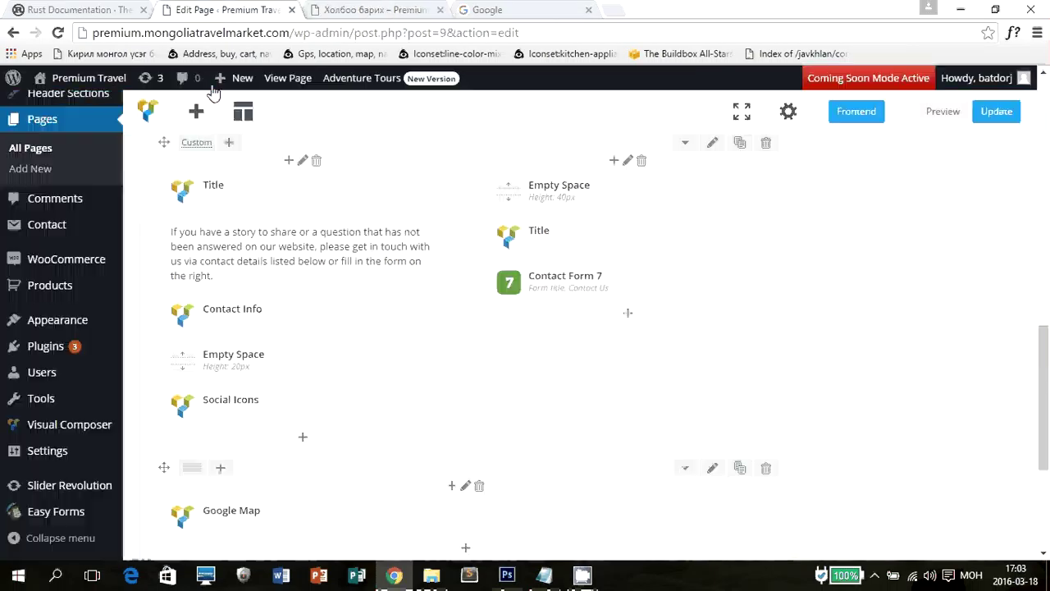
click(259, 313)
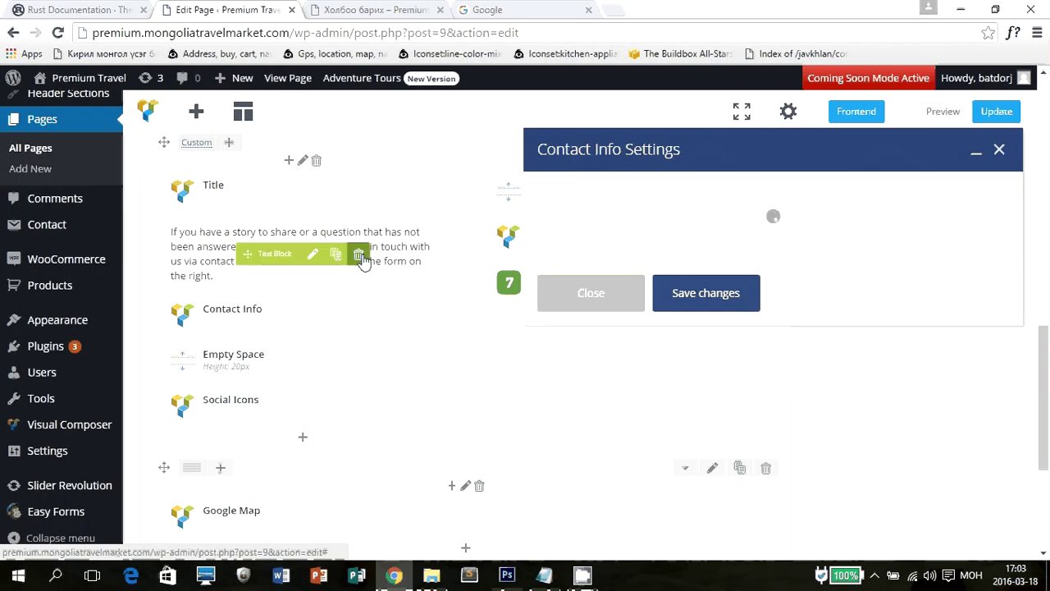
click(610, 287)
click(311, 255)
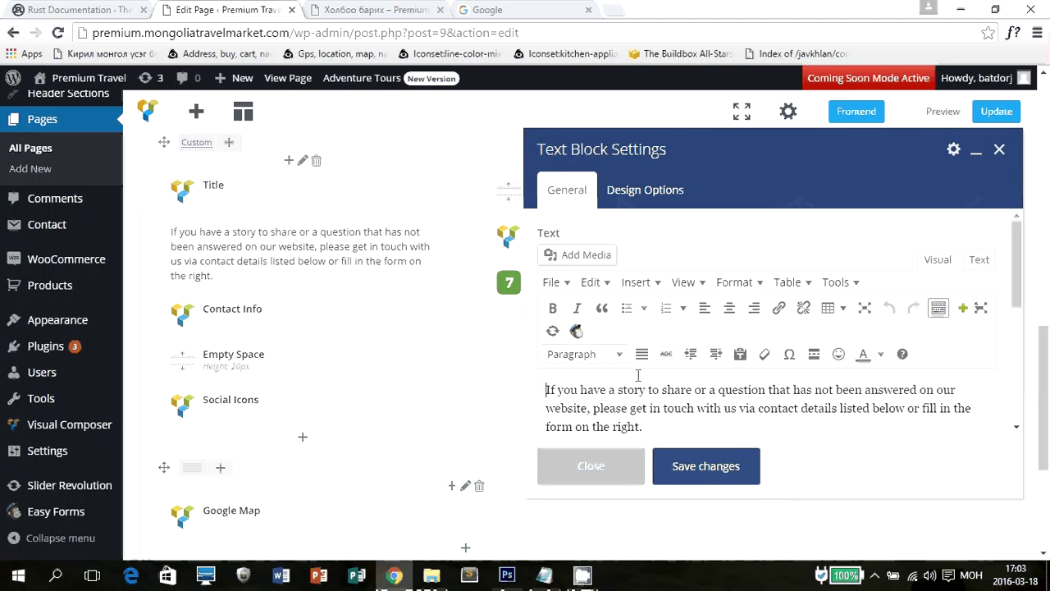
triple_click(639, 391)
scroll(738, 389, down, 3)
scroll(736, 379, up, 1)
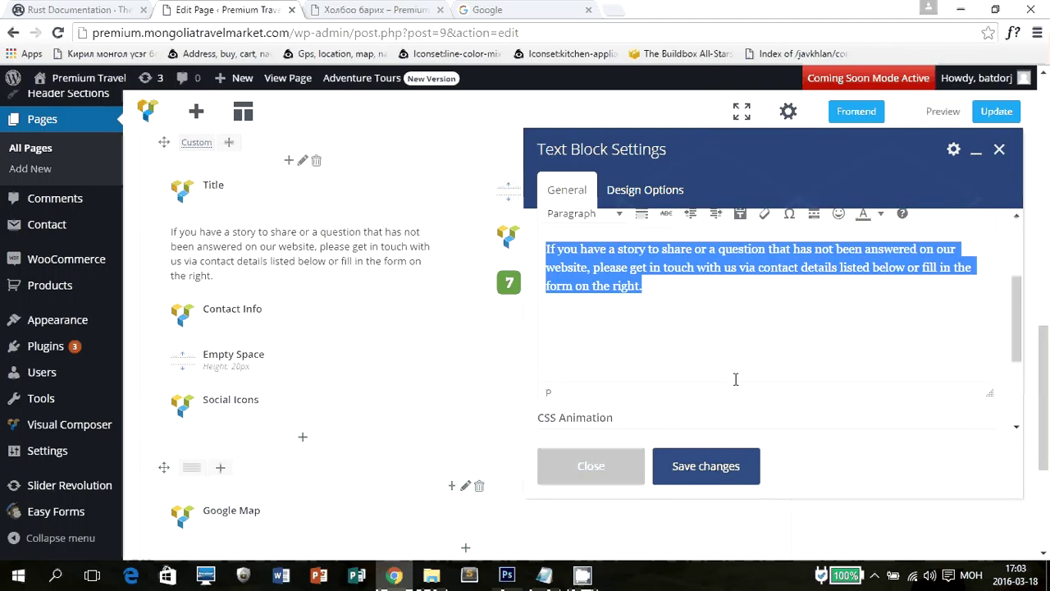
scroll(737, 379, up, 1)
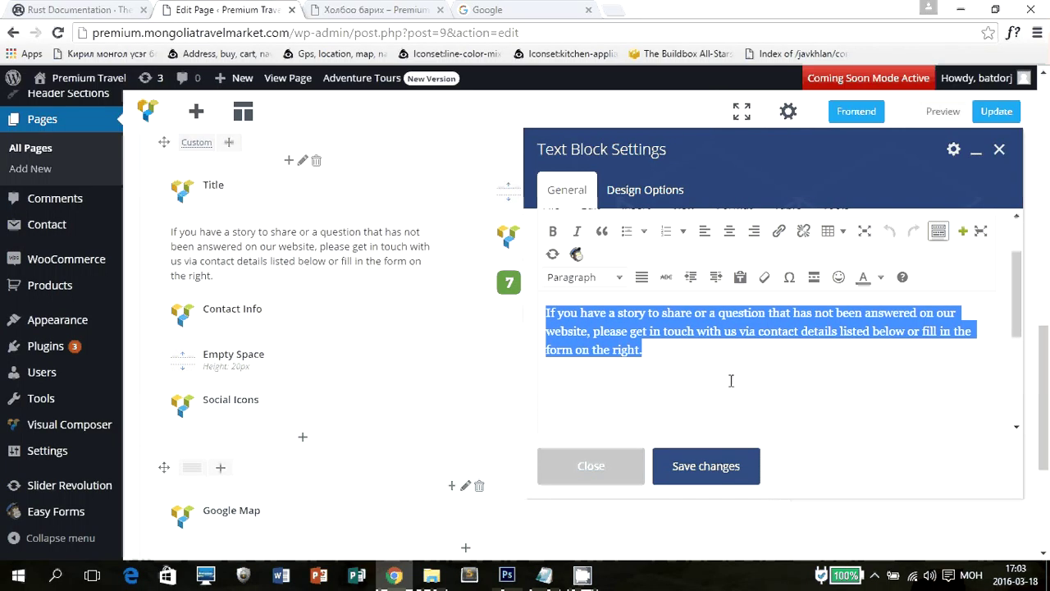
Replace the paragraph with 'агуулга оруулах хэсэг', paste it repeatedly, and save.
text(wh)
key(BackSpace)
key(BackSpace)
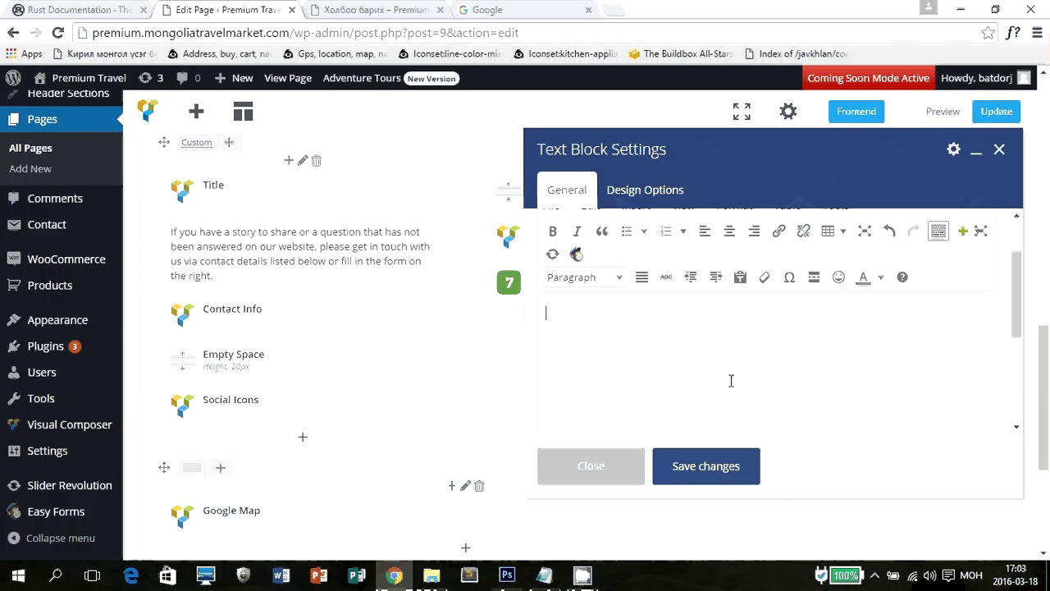
text(ш)
key(BackSpace)
text(агуул)
text(аг)
text( оруулах хэс)
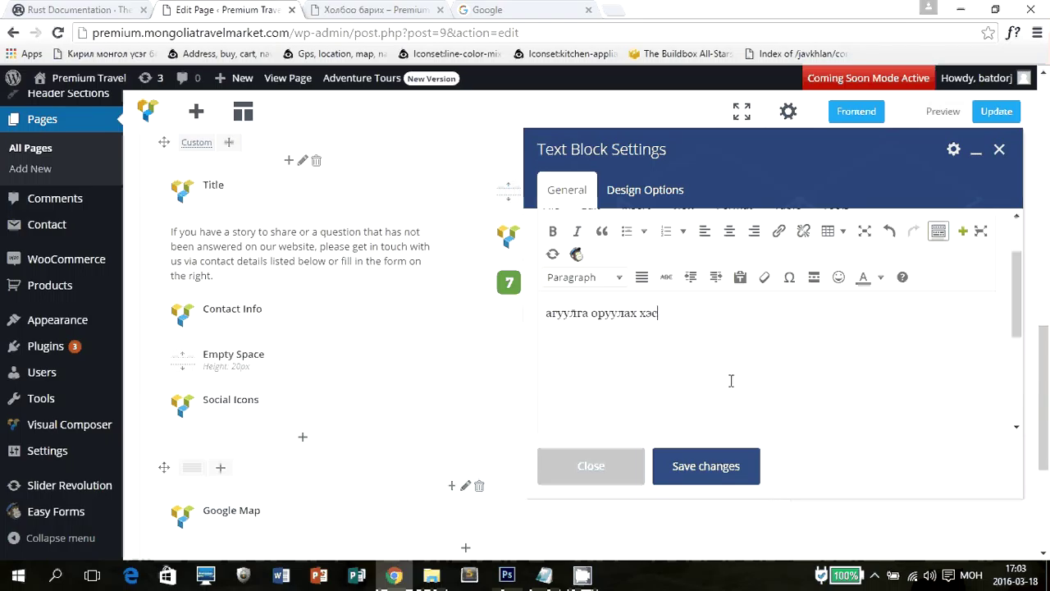
text(эг)
key(ctrl+a)
click(731, 381)
key(ctrl+a)
key(ctrl+c)
click(732, 381)
key(ctrl+v)
key(ctrl+v)
key(ctrl+v)
key(ctrl+v)
key(ctrl+v)
key(ctrl+v)
key(ctrl+v)
key(ctrl+v)
key(ctrl+v)
key(ctrl+v)
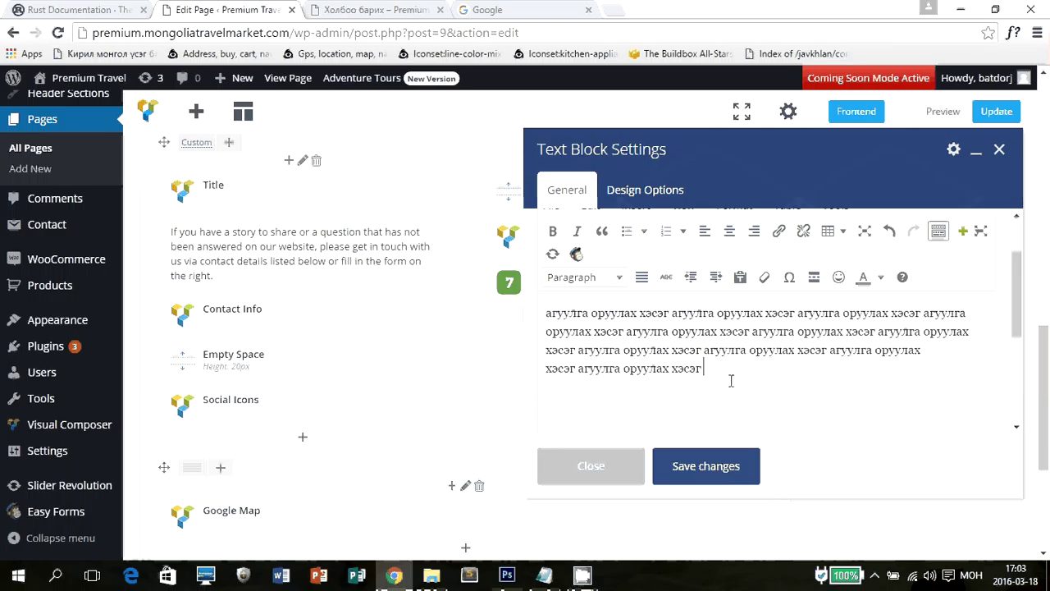
click(722, 473)
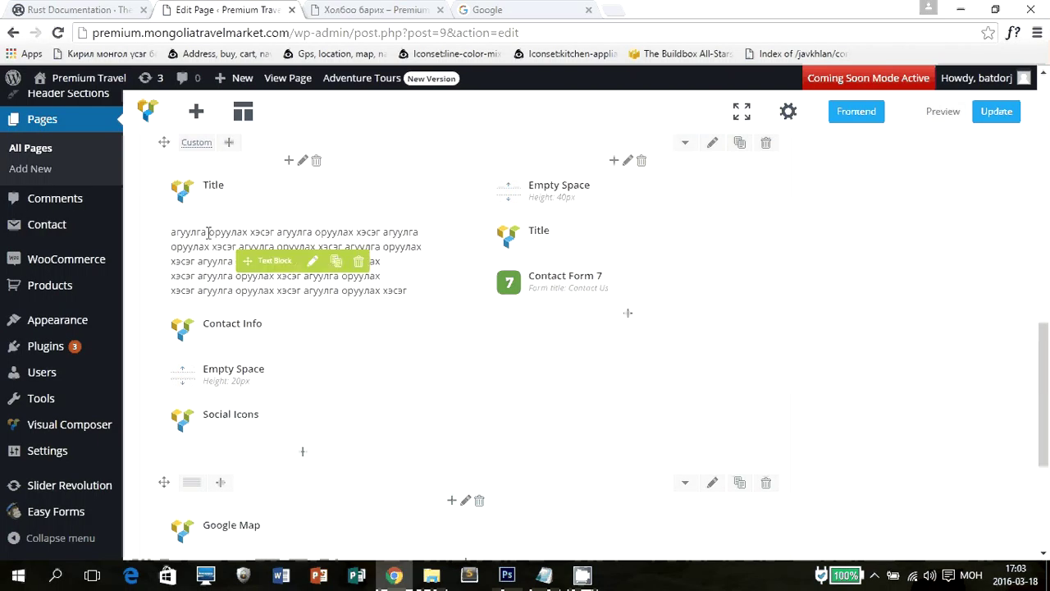
Check the live contact page, then open the Contact Info element's address, phone, email and skype settings.
key(ctrl+Tab)
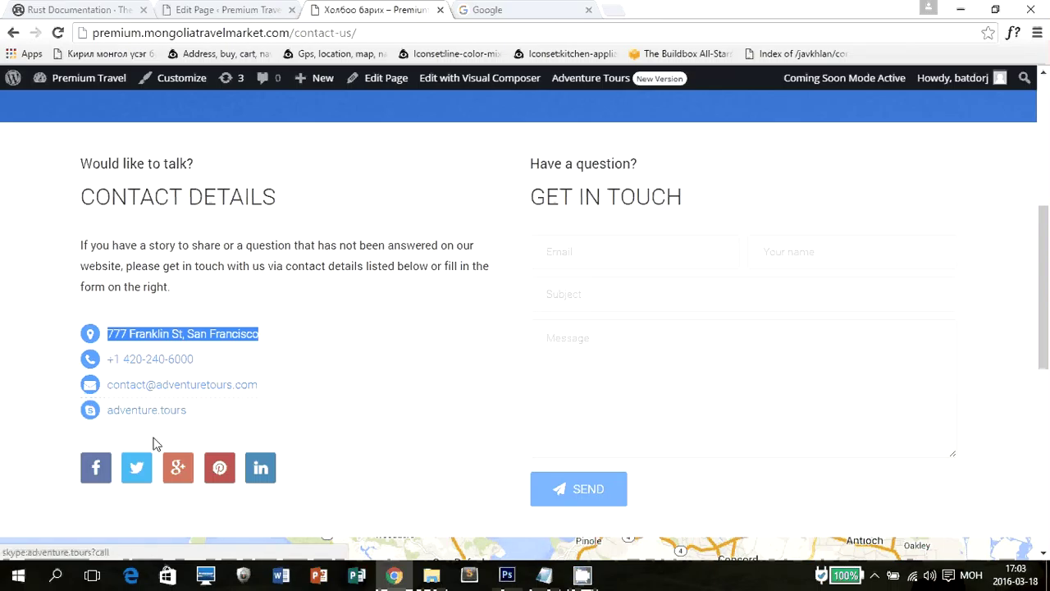
key(ctrl+shift+Tab)
mouse_move(246, 329)
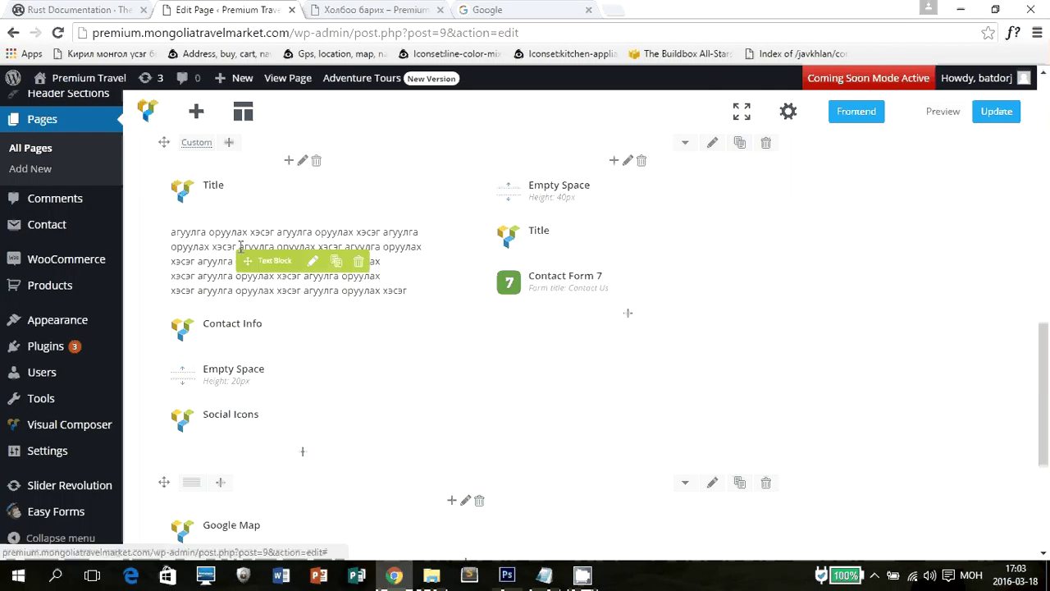
click(315, 331)
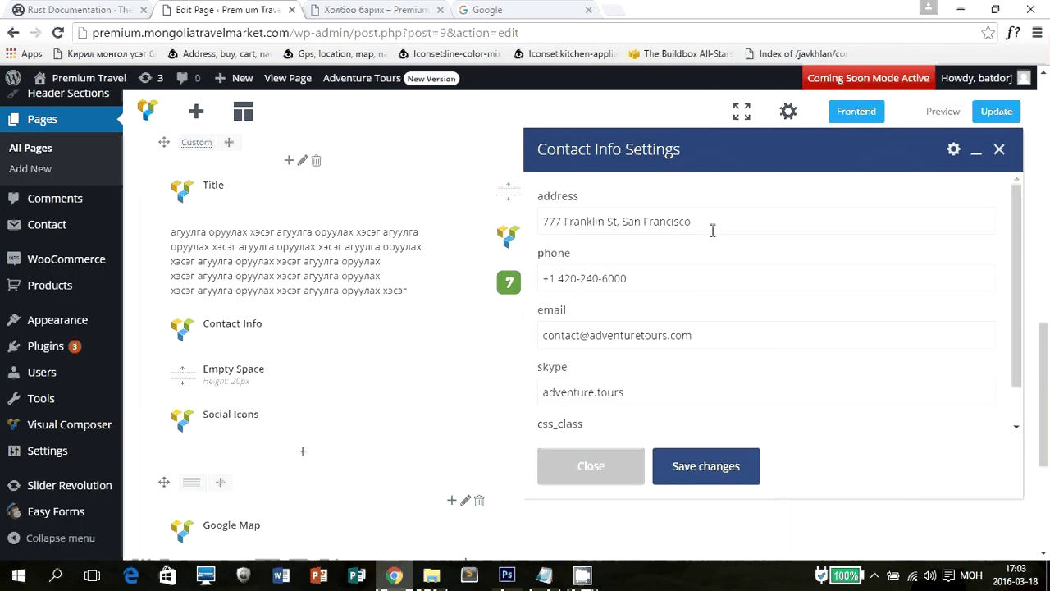
Change the address to a Mongolian Улаанбаатар хот address and enter a +976 phone number.
drag(711, 224, 499, 226)
text(M)
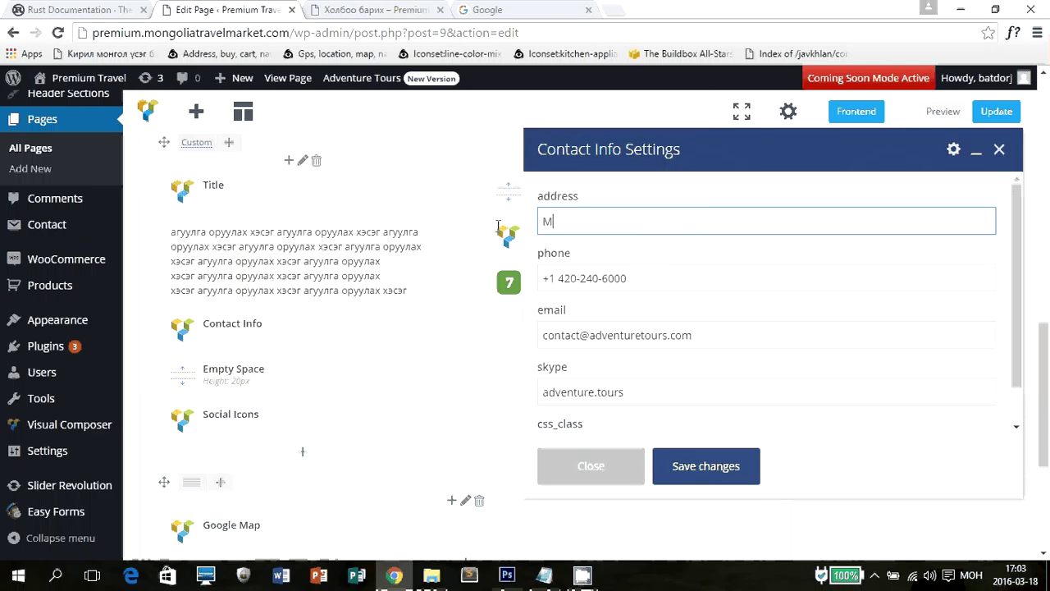
text(онгол ула)
key(BackSpace)
text(с )
text(ь )
text(. Улаан)
text(баатар)
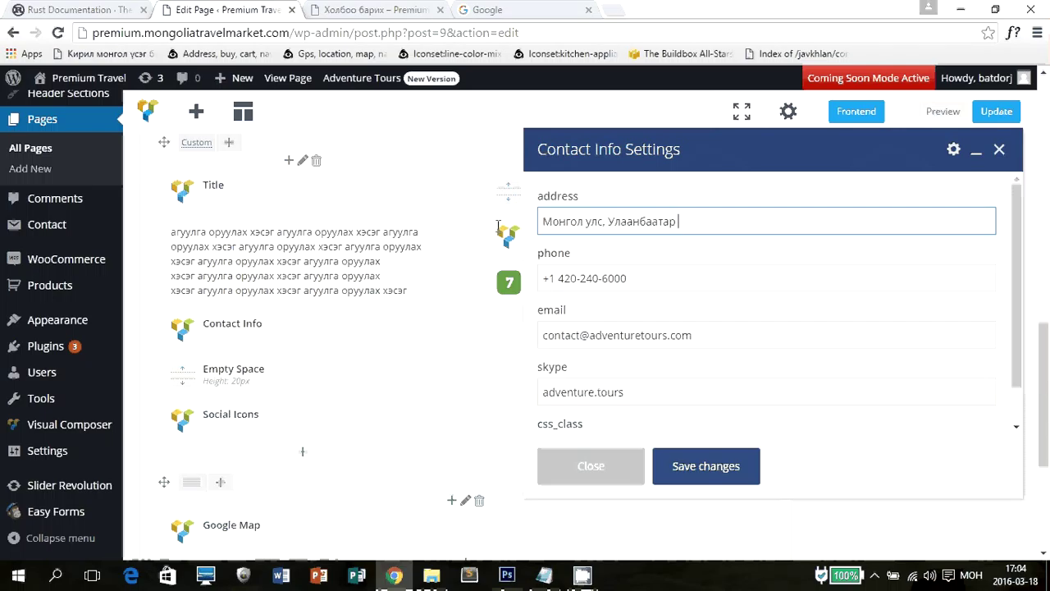
text( хот)
key(Tab)
key(alt+shift)
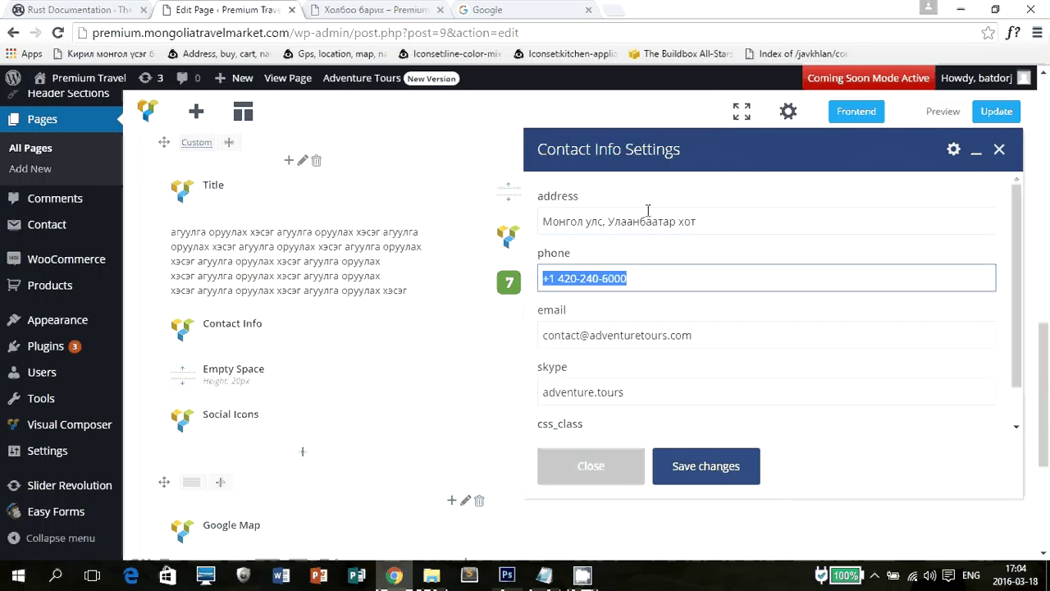
text(+)
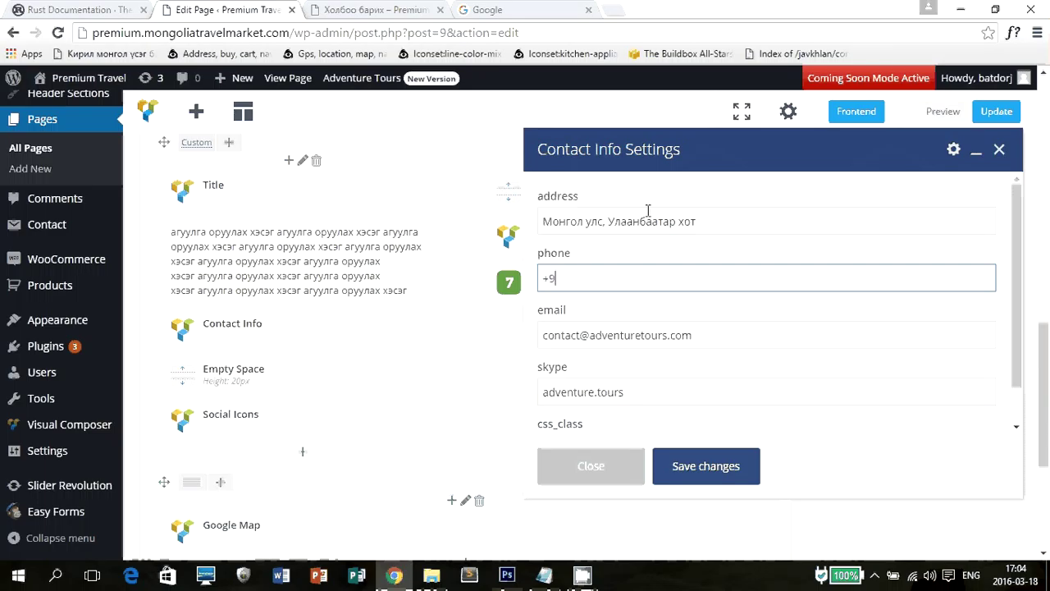
text(976)
key(BackSpace)
key(BackSpace)
text(()
key(Right)
key(Right)
key(Right)
text(9999 0000)
Replace the e-mail with the company's .mn info address, change 'adventure' to 'premium' in skype, and save.
click(731, 331)
drag(731, 331, 457, 352)
key(BackSpace)
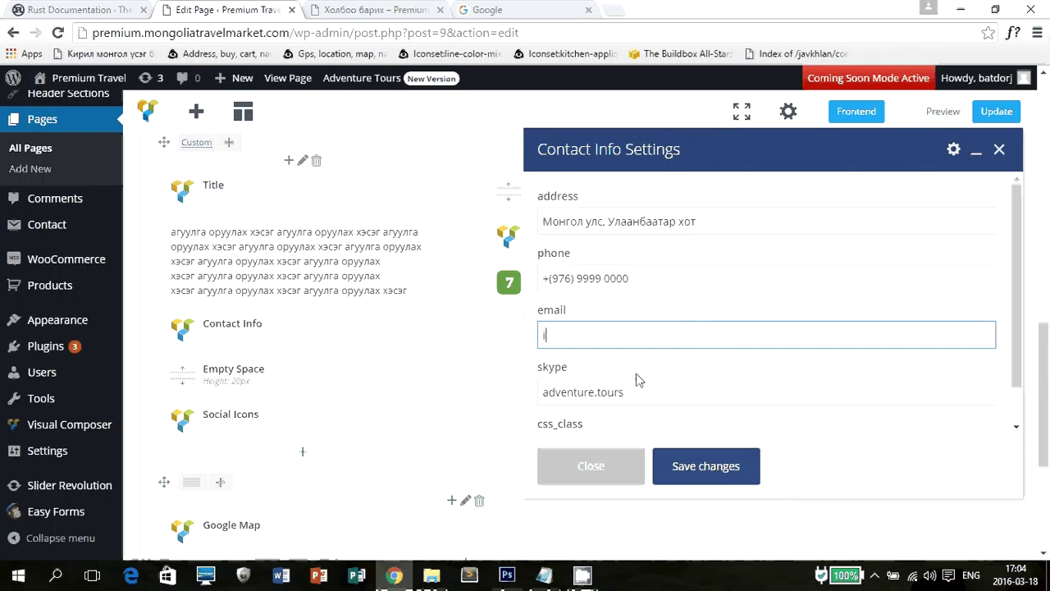
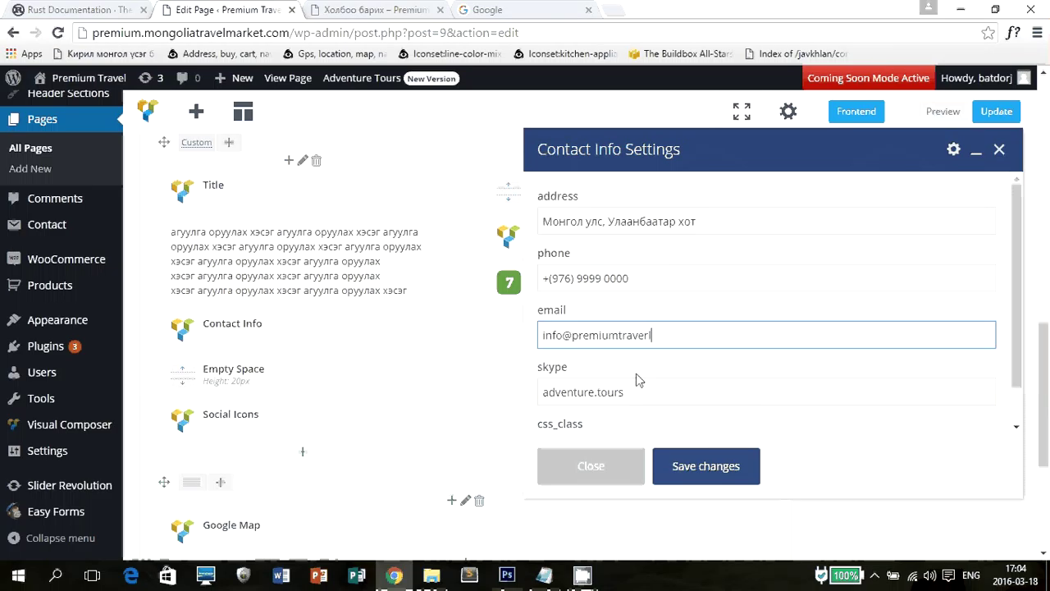
drag(755, 386, 519, 383)
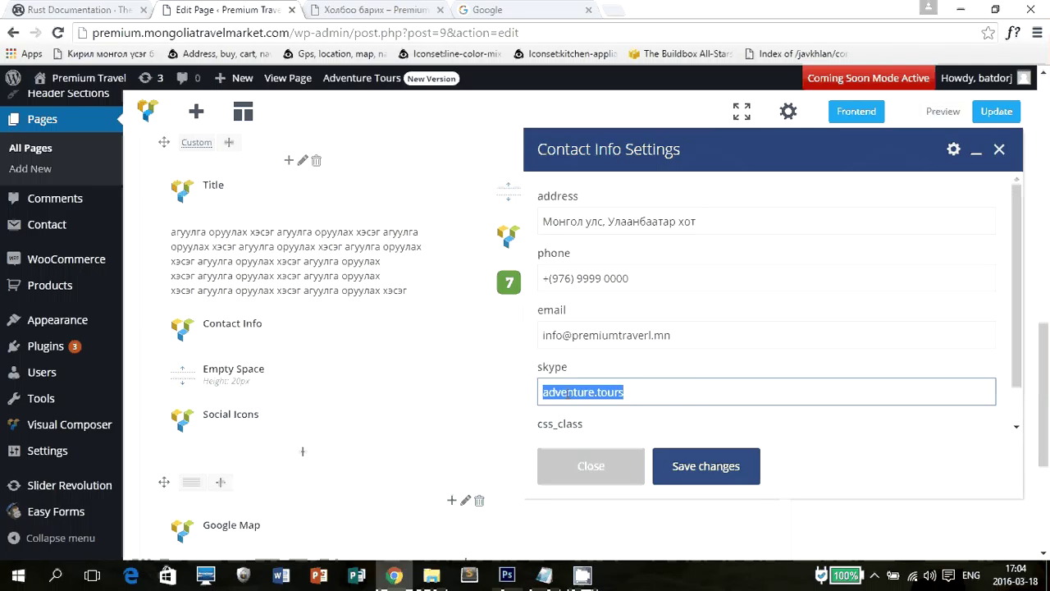
double_click(568, 393)
key(BackSpace)
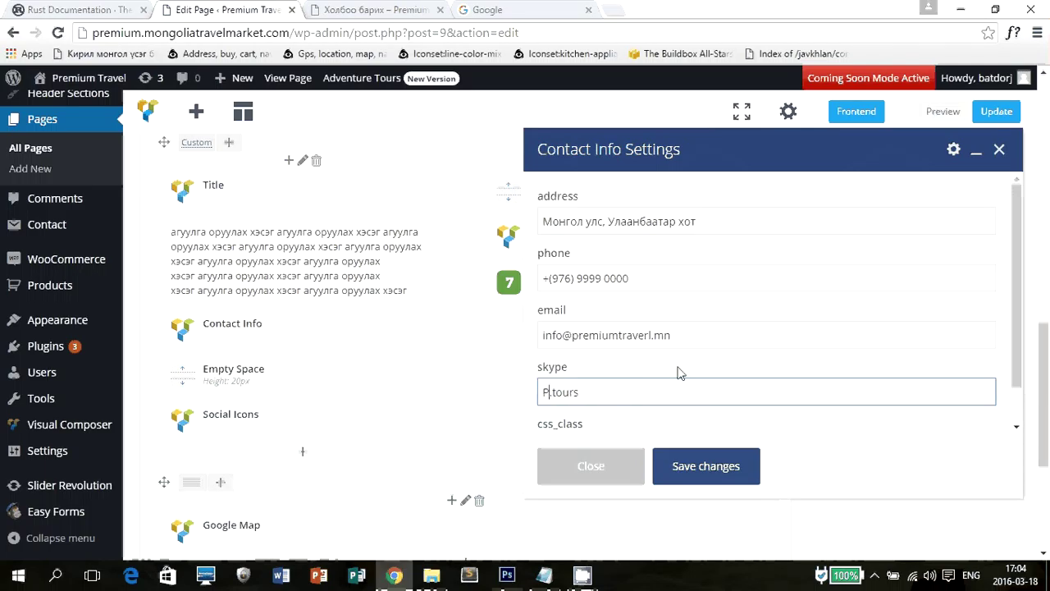
text(premium)
scroll(645, 389, down, 2)
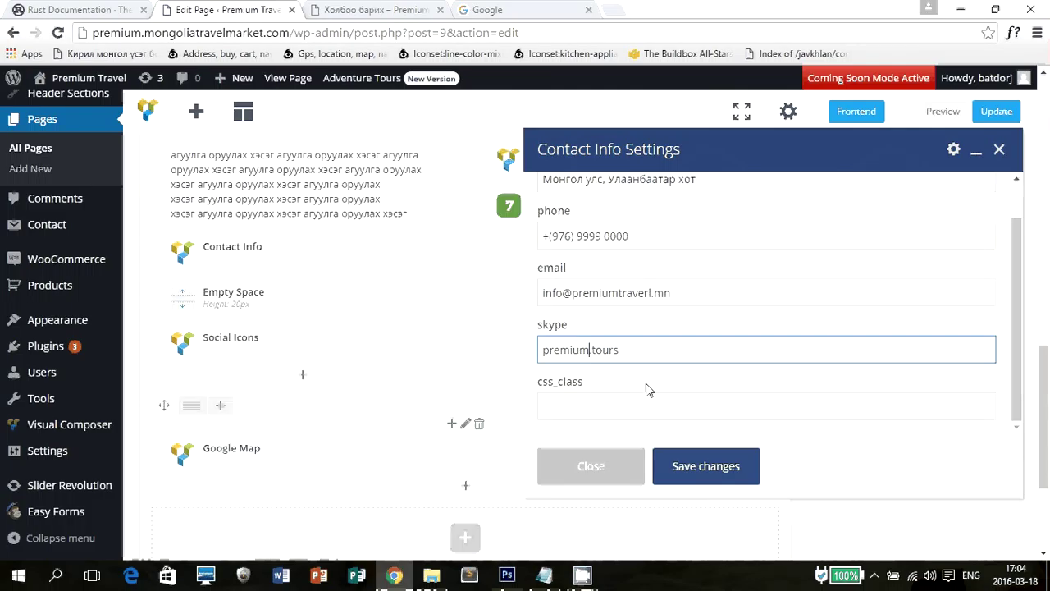
scroll(667, 356, up, 1)
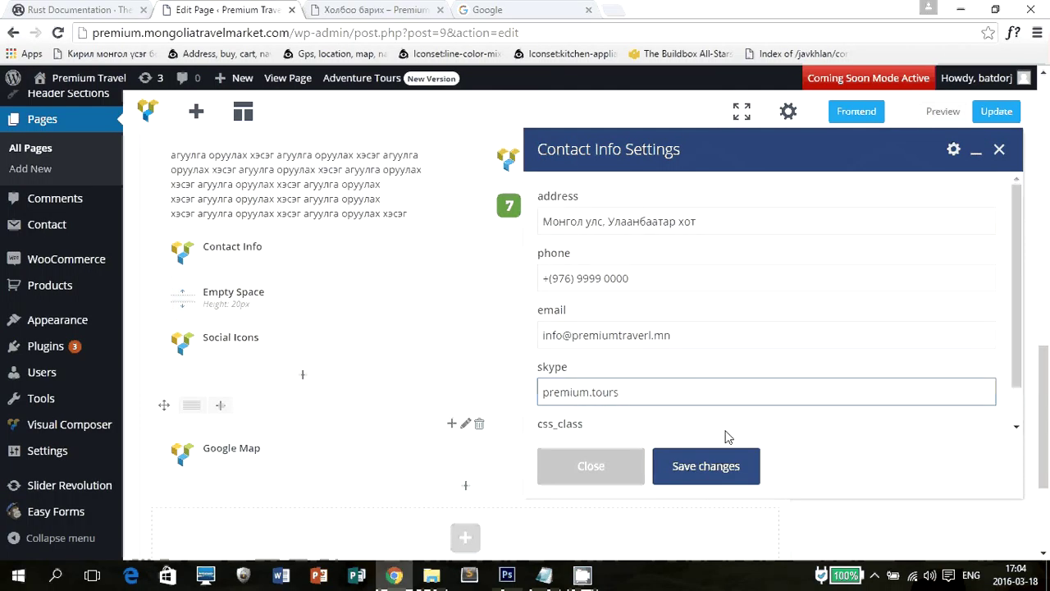
click(720, 466)
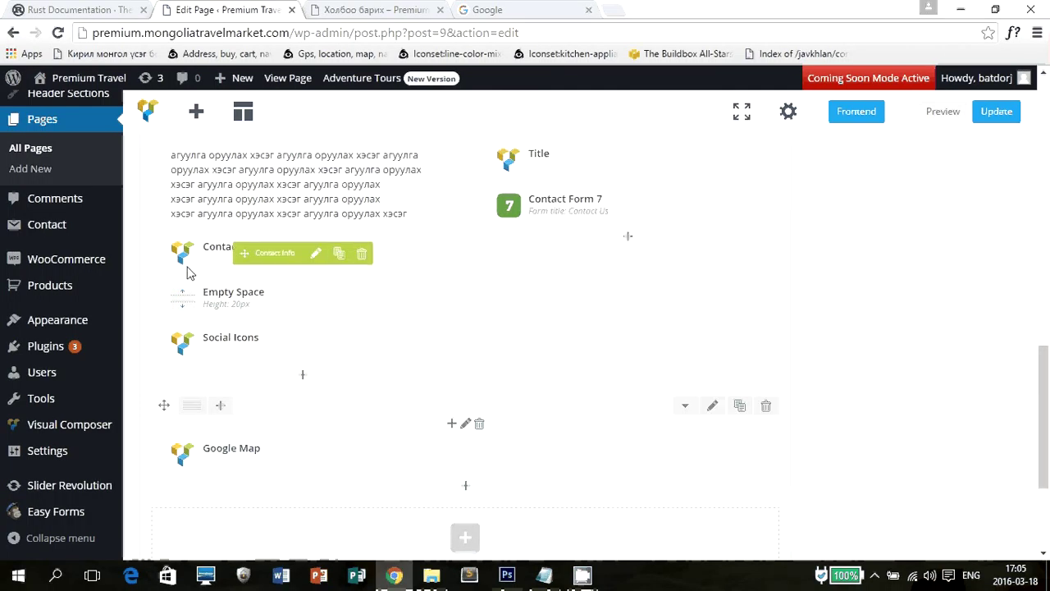
Open the Social Icons element's settings and look over its link fields.
click(346, 8)
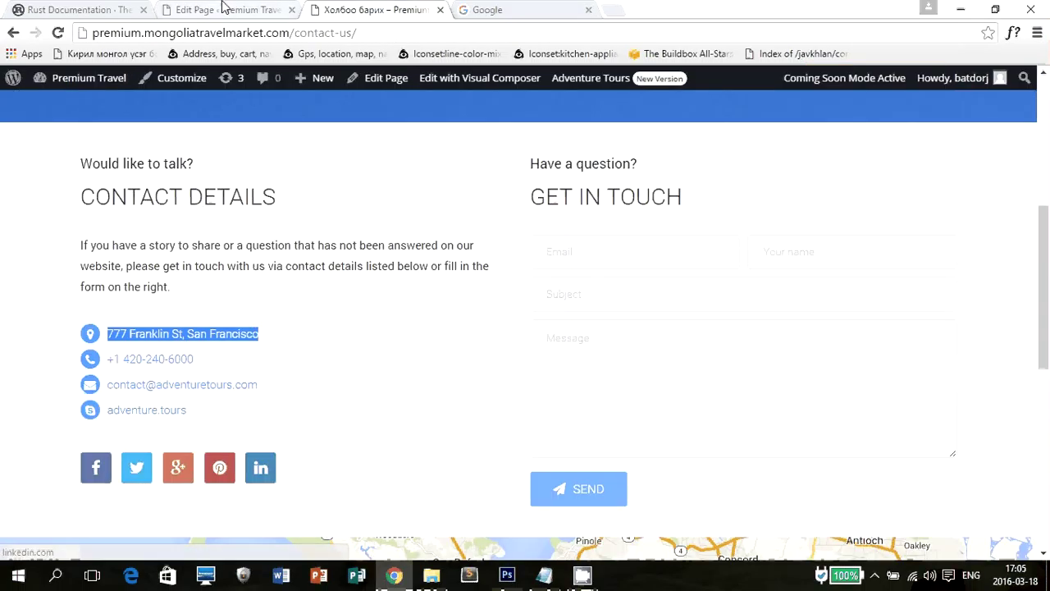
click(226, 9)
scroll(469, 341, down, 1)
scroll(387, 328, up, 1)
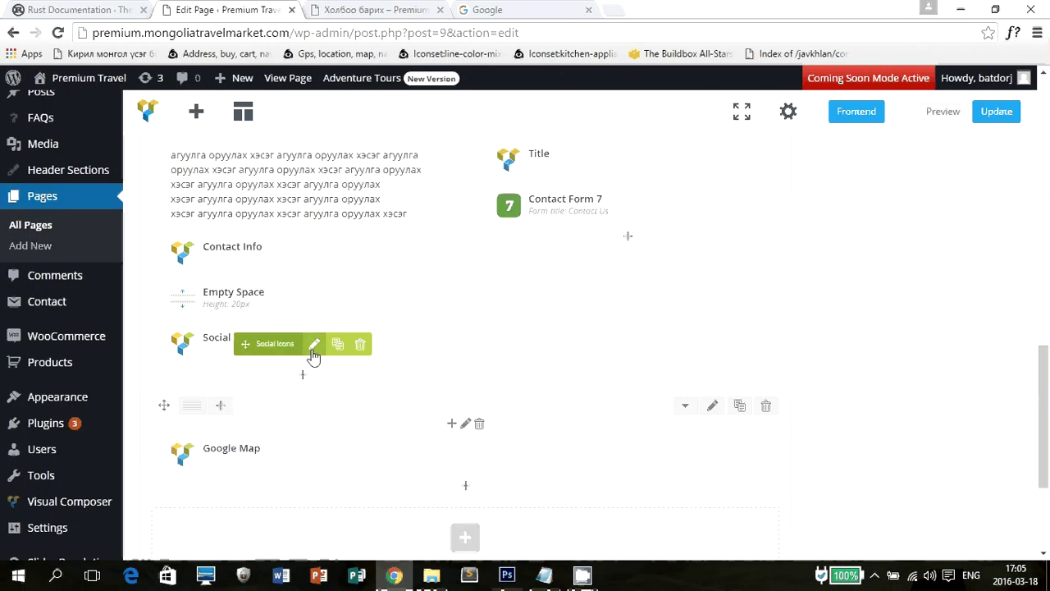
click(315, 343)
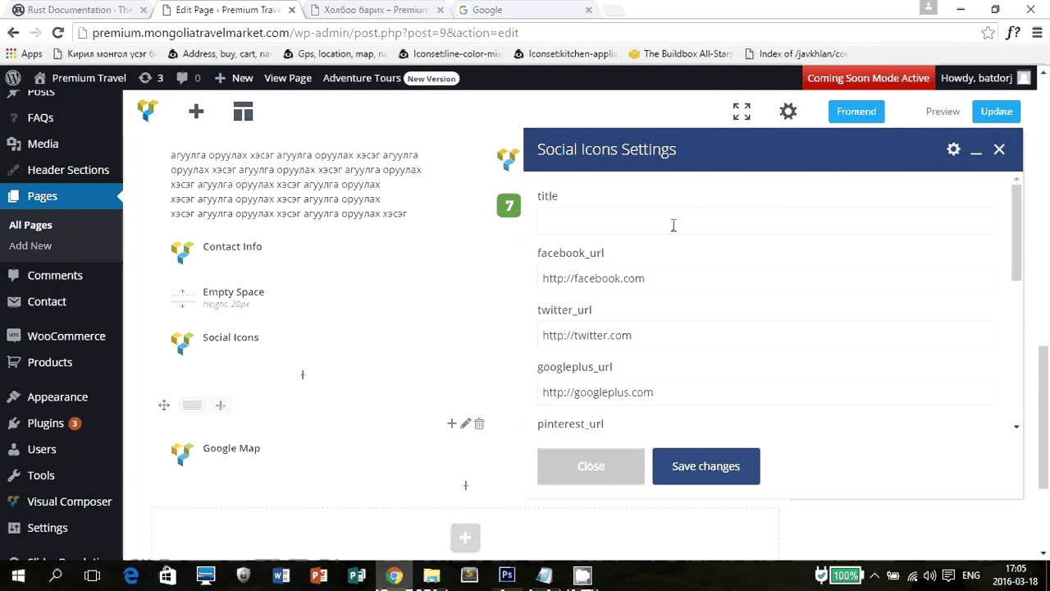
drag(682, 270, 450, 265)
drag(694, 326, 545, 333)
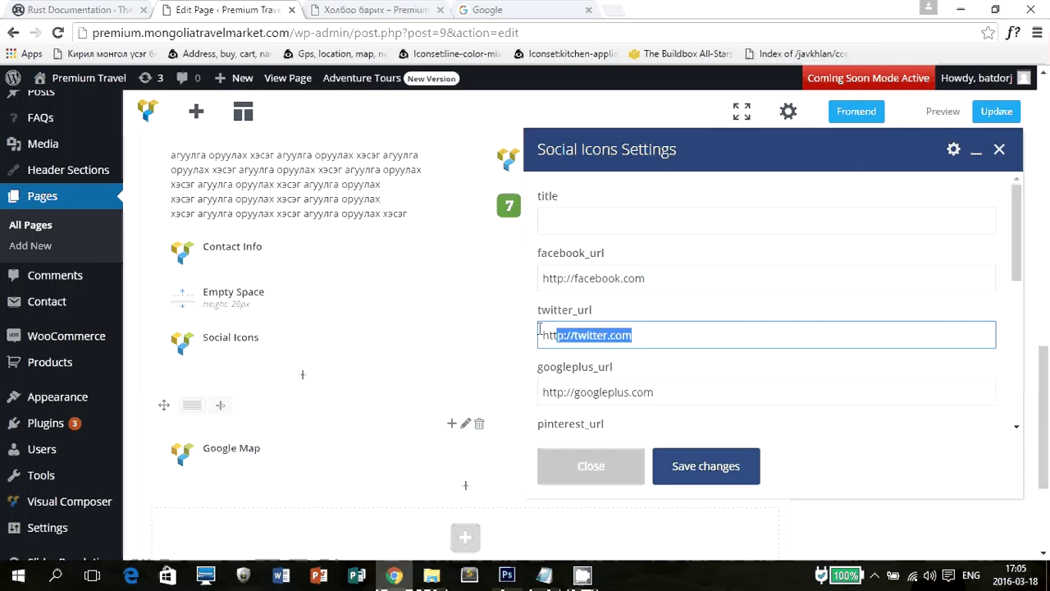
scroll(771, 378, down, 2)
scroll(637, 340, down, 3)
scroll(637, 387, up, 3)
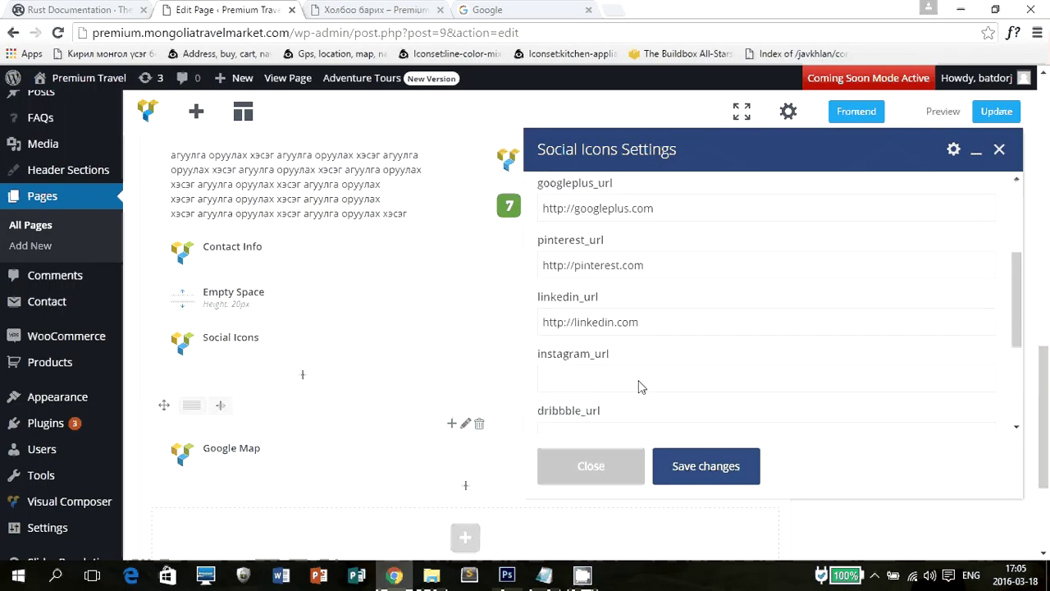
drag(648, 352, 442, 344)
Delete the pinterest_url link and save the social icons.
drag(738, 295, 419, 293)
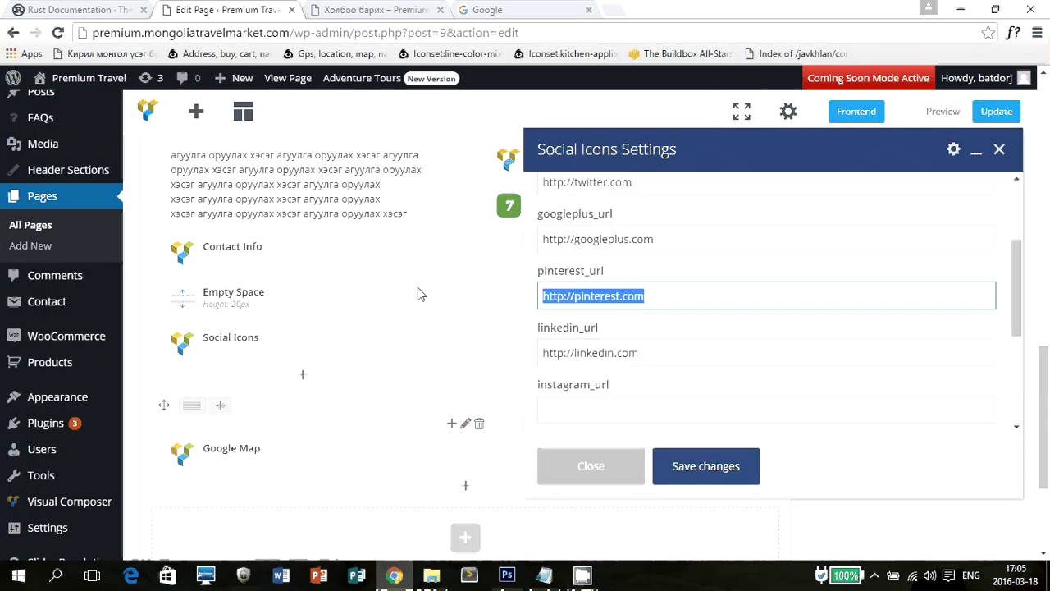
key(BackSpace)
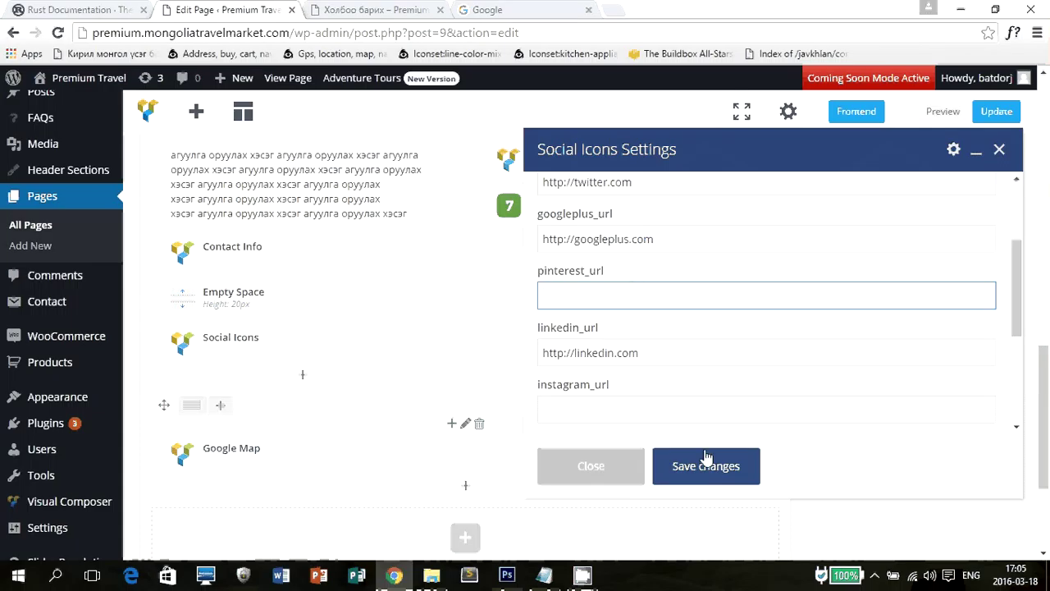
click(723, 465)
scroll(639, 375, up, 2)
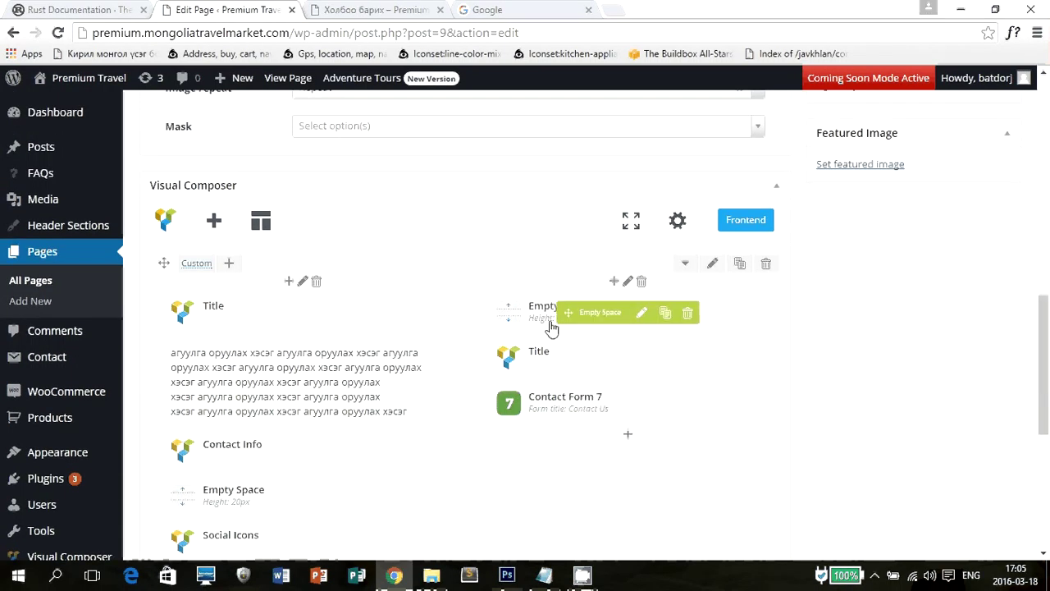
Replace the 'Get in Touch' title with 'Санал хусэлт' and save it.
click(393, 9)
drag(521, 199, 685, 211)
key(ctrl+Page_Up)
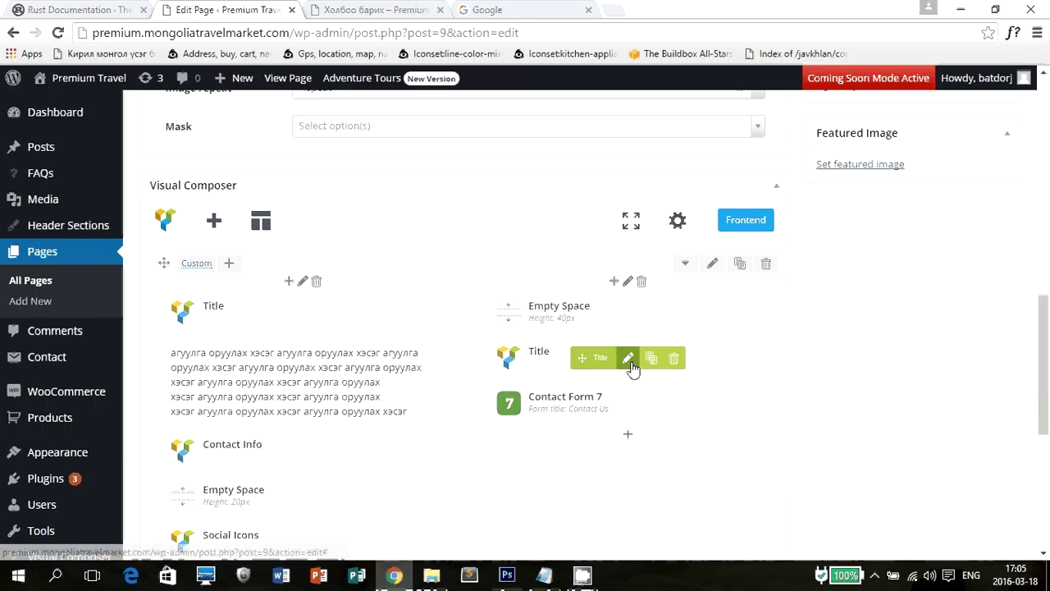
click(628, 358)
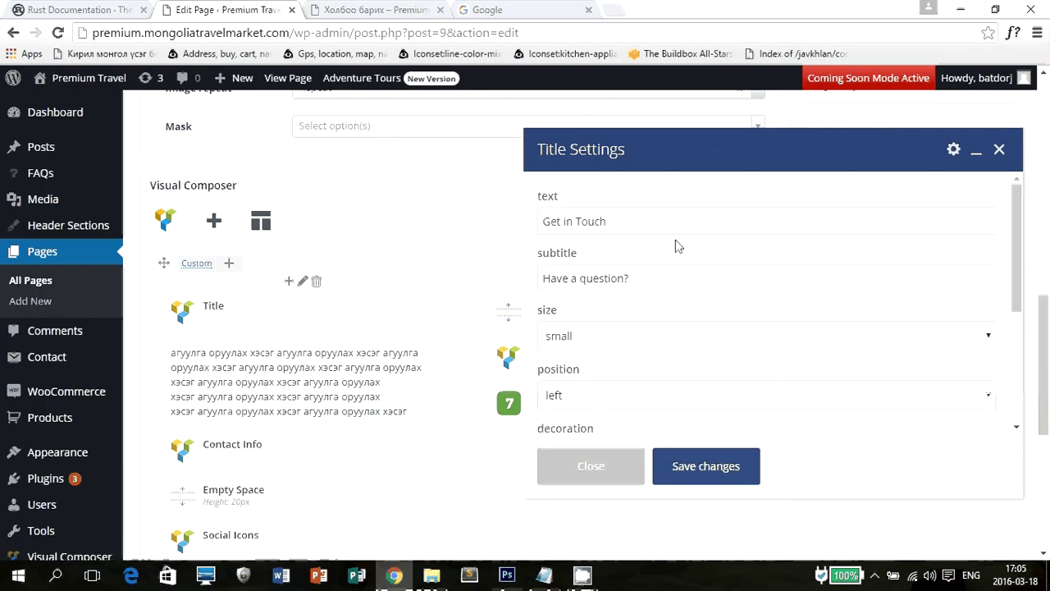
drag(675, 232, 445, 237)
text(Vg)
key(BackSpace)
key(BackSpace)
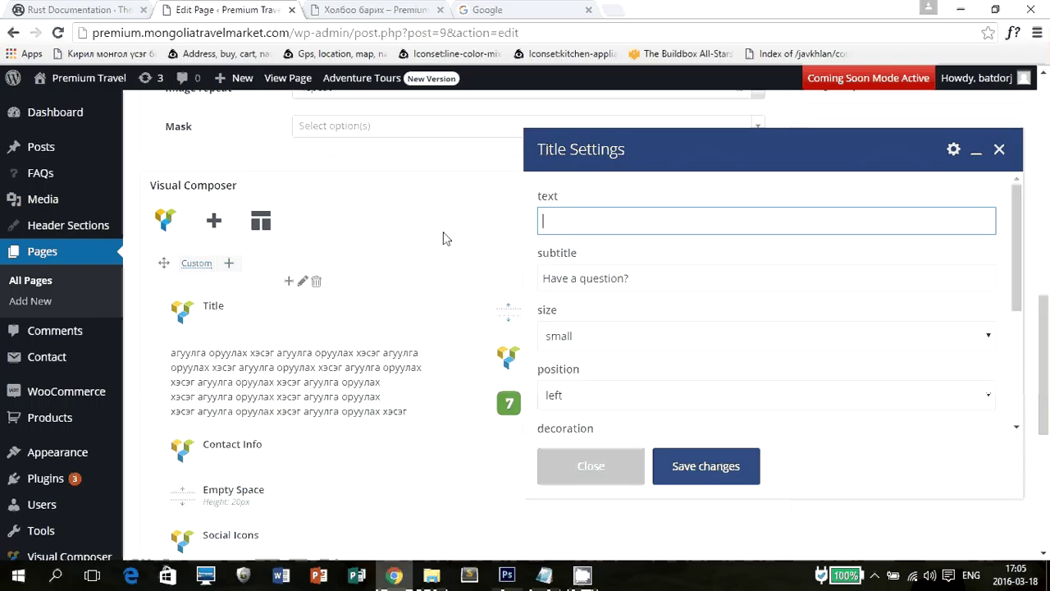
key(alt+shift)
text(Санал хусэлт)
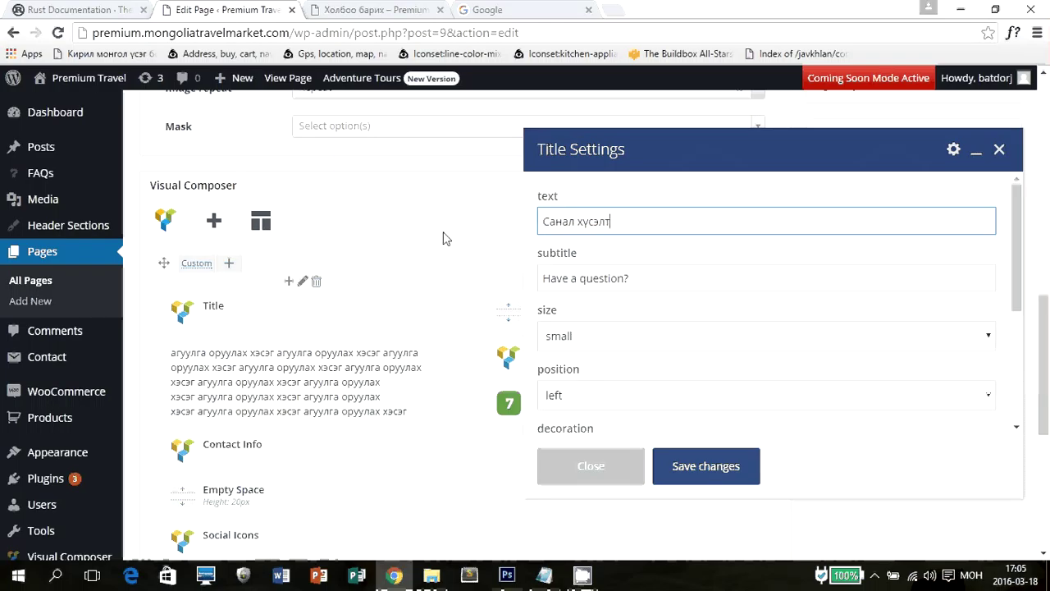
click(698, 473)
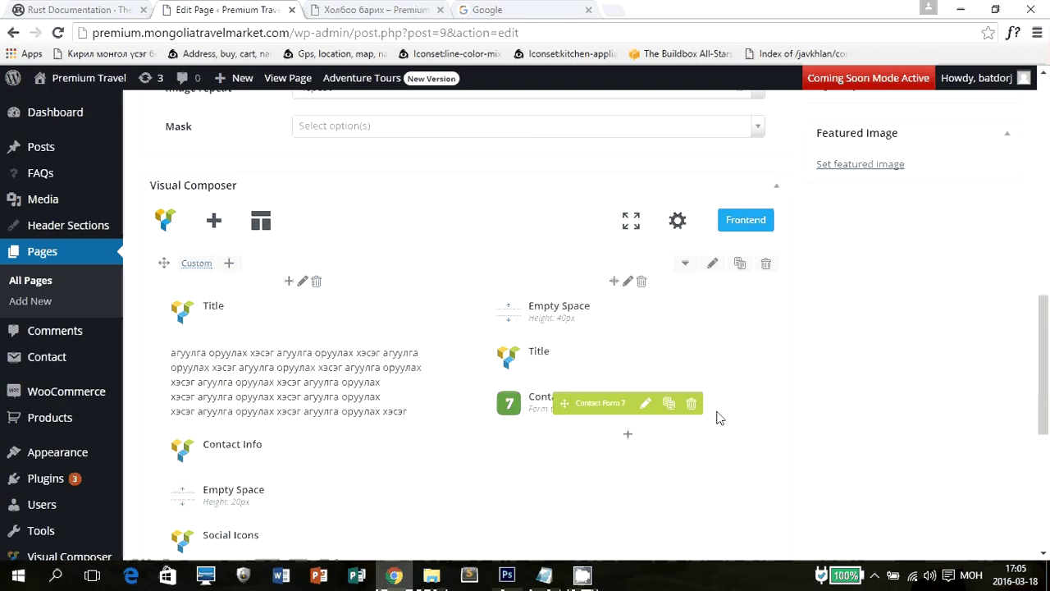
Check the new heading on the live page, then open the Contact Form 7 element's settings.
click(349, 10)
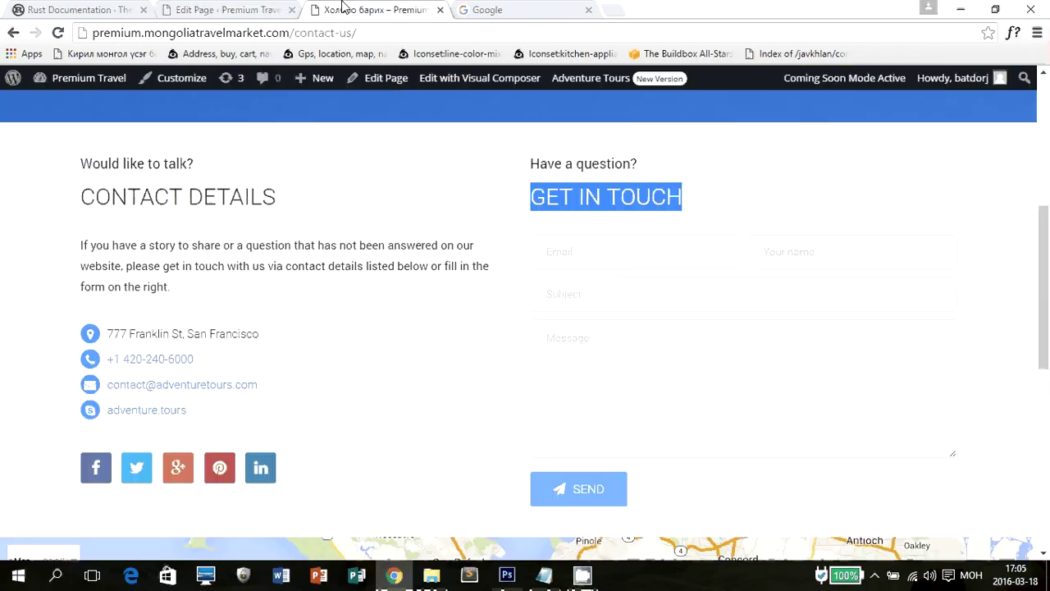
click(232, 7)
mouse_move(611, 362)
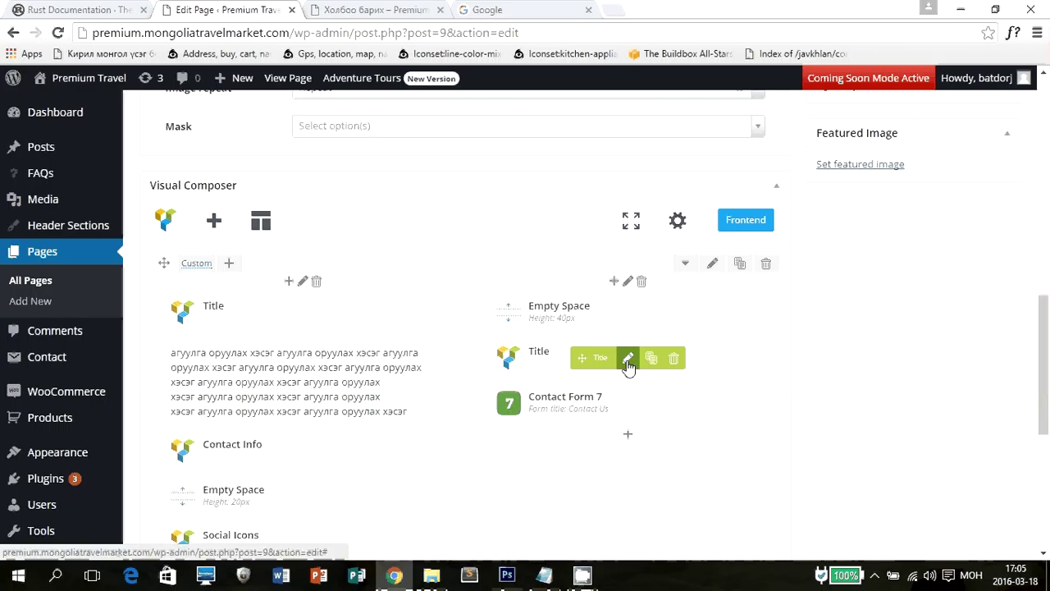
key(ctrl+Tab)
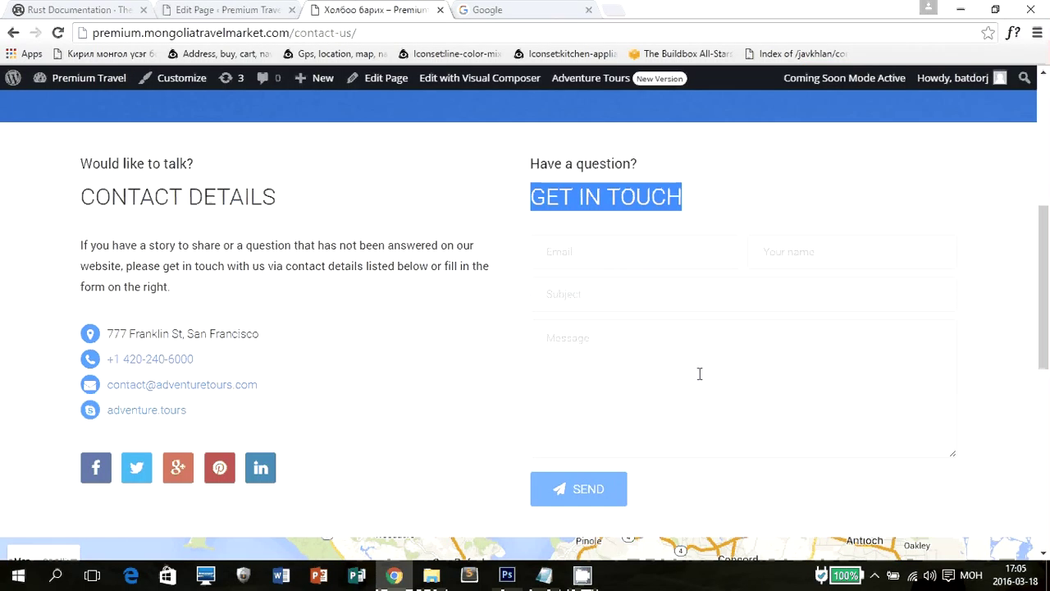
click(278, 9)
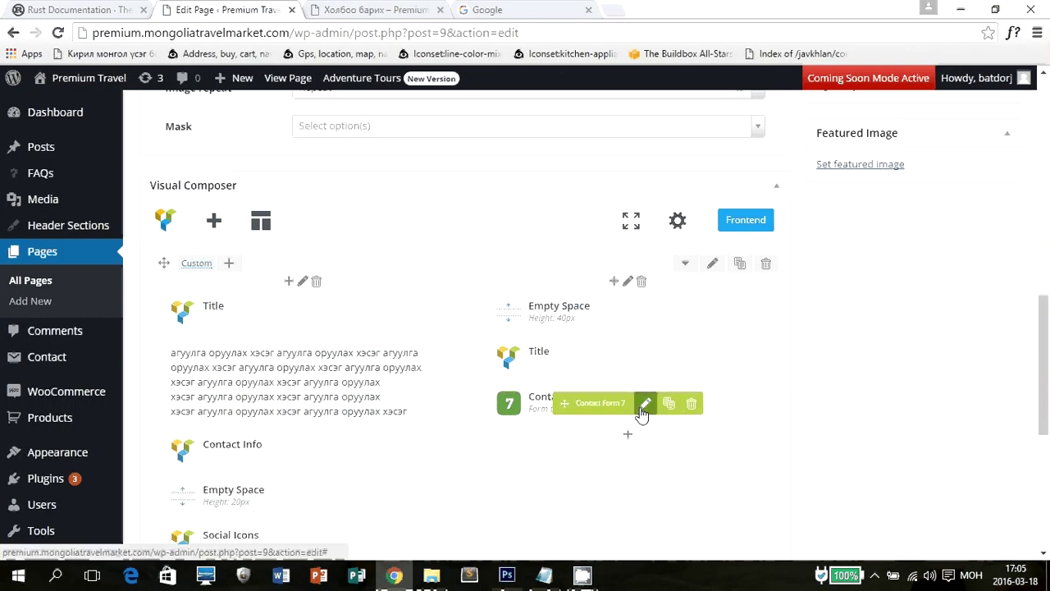
click(648, 394)
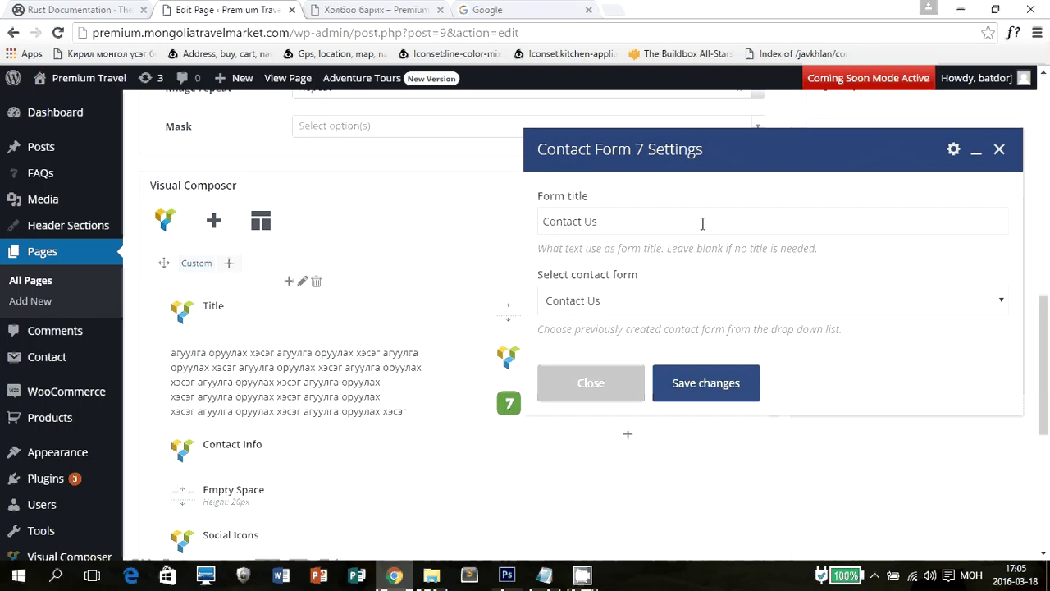
click(692, 223)
click(628, 310)
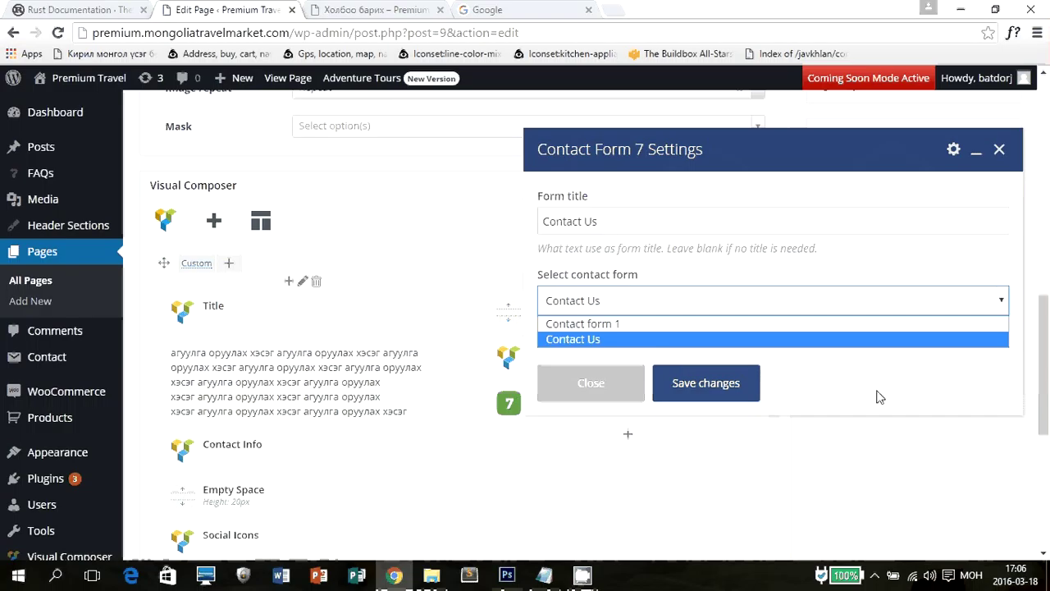
click(851, 386)
click(603, 383)
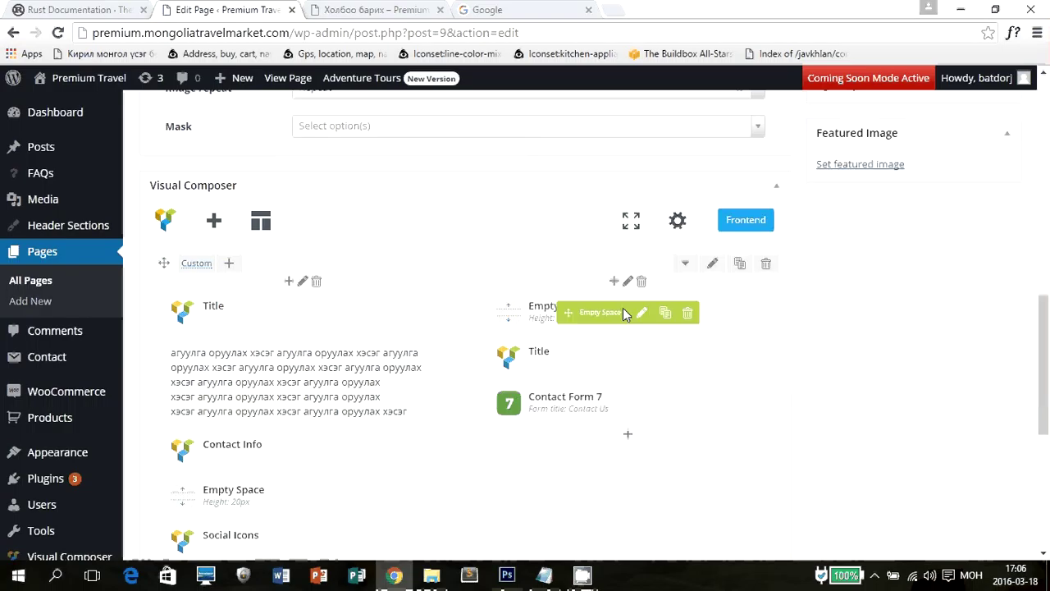
scroll(832, 382, down, 4)
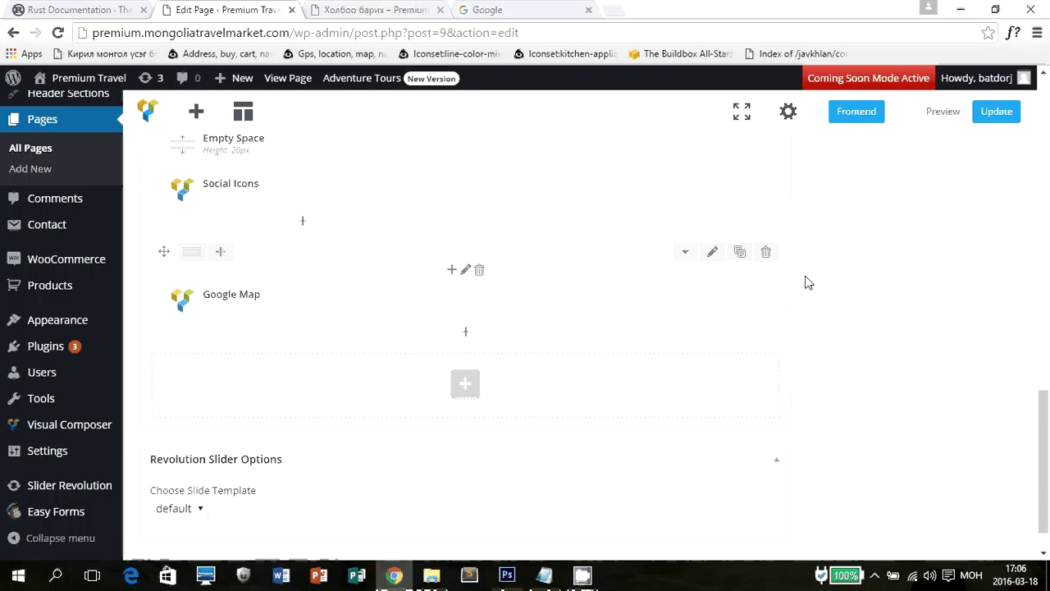
Open the Google Map settings, inspect coordinates and zoom, and set width_mode to box-width.
click(476, 299)
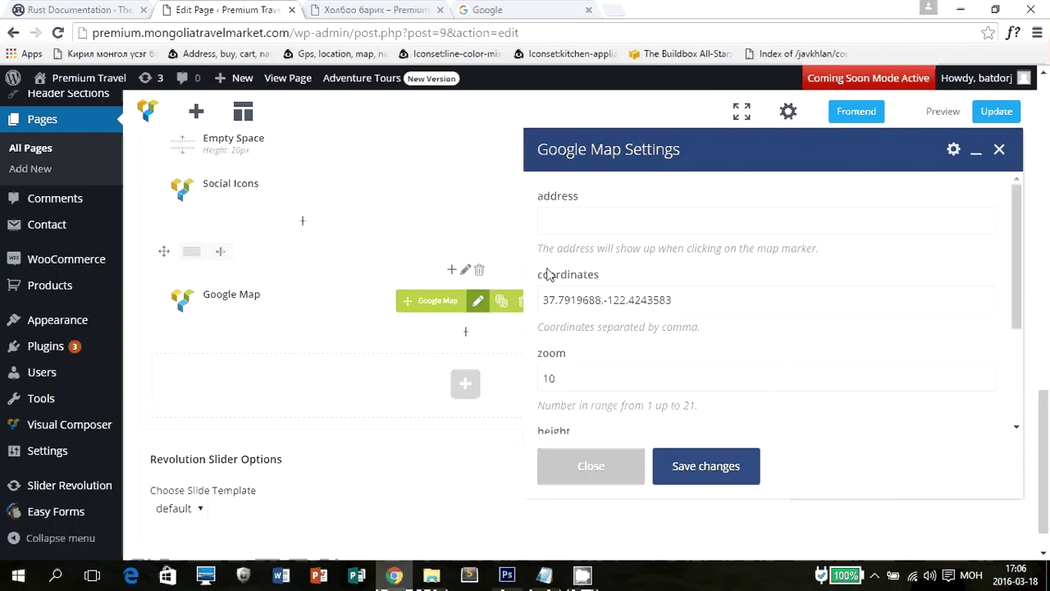
click(710, 300)
drag(711, 300, 515, 306)
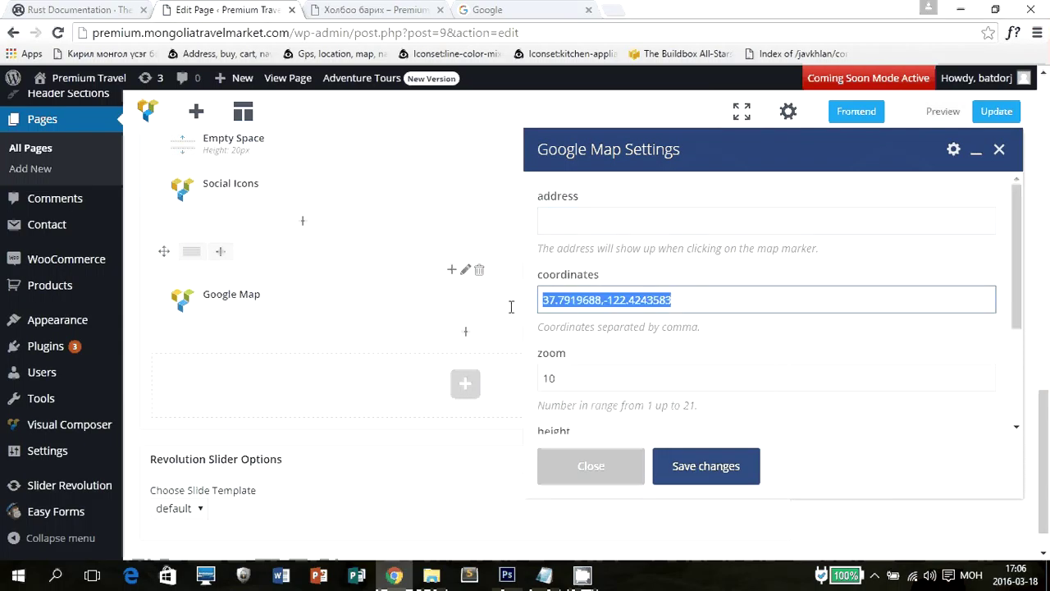
click(598, 370)
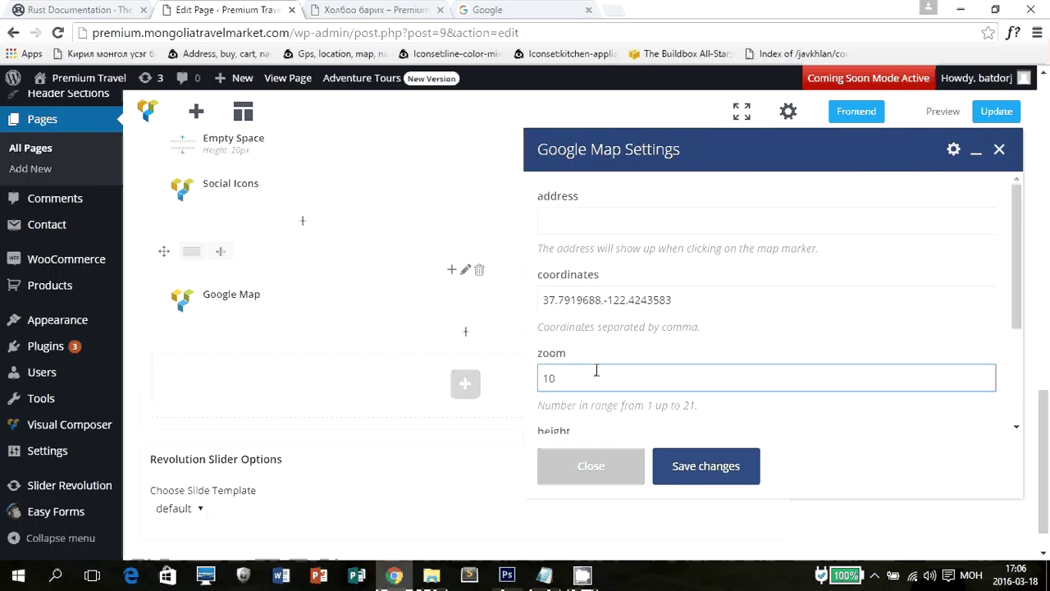
scroll(695, 238, down, 2)
drag(600, 294, 525, 301)
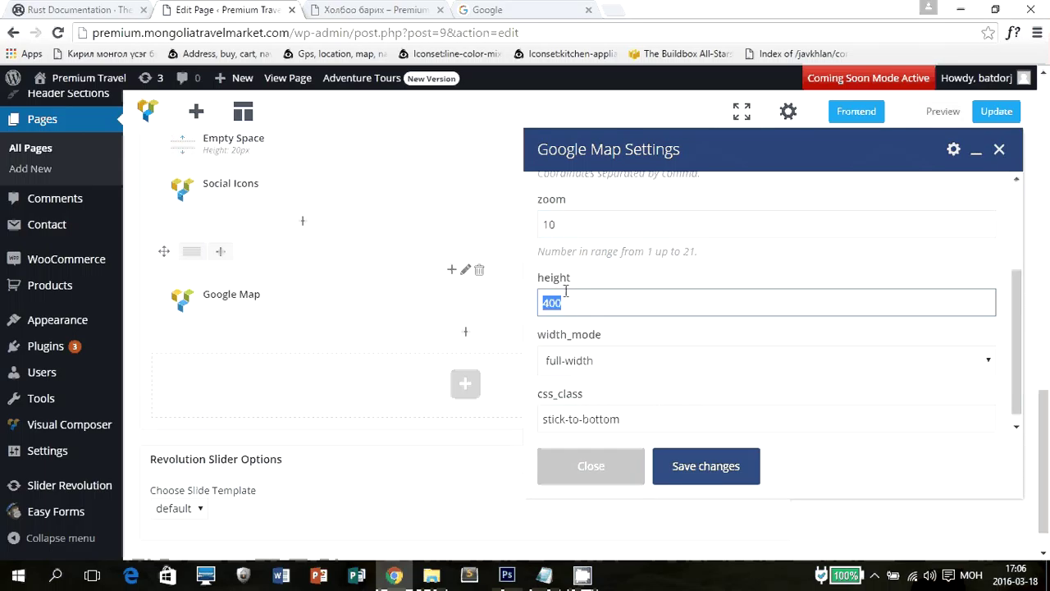
click(616, 361)
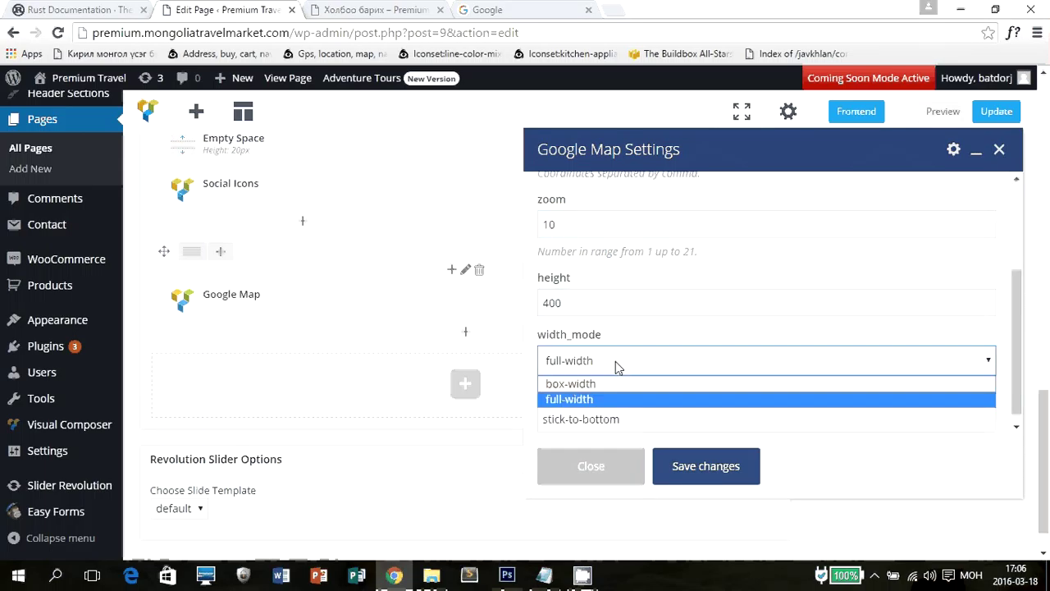
click(615, 362)
click(615, 361)
click(601, 361)
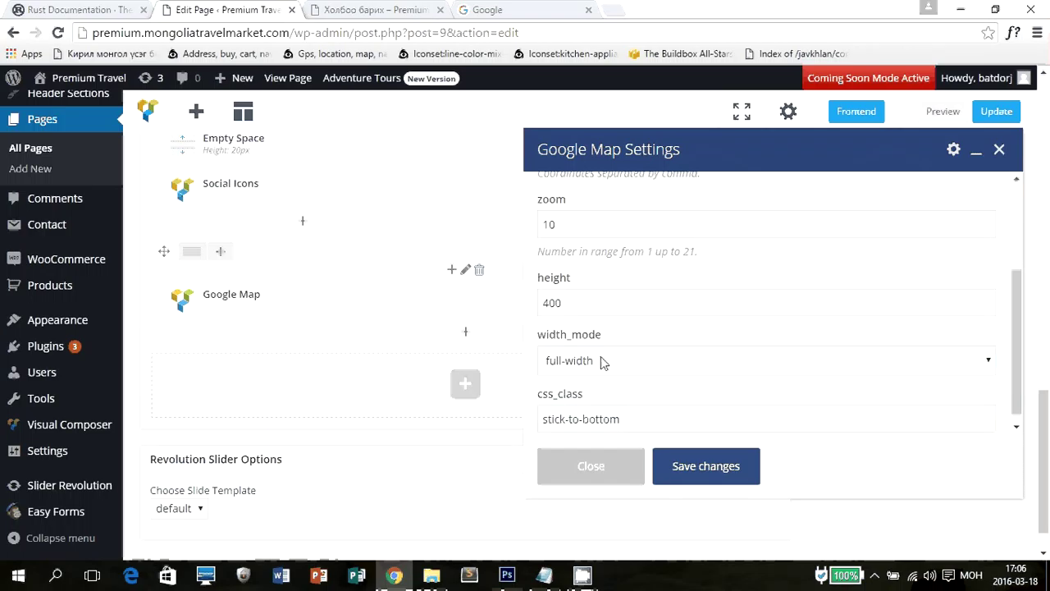
click(601, 363)
click(593, 383)
Preview the map live, revert width to full-width, and select the 37.7919688,-122.4243583 coordinates.
click(402, 9)
scroll(404, 362, down, 3)
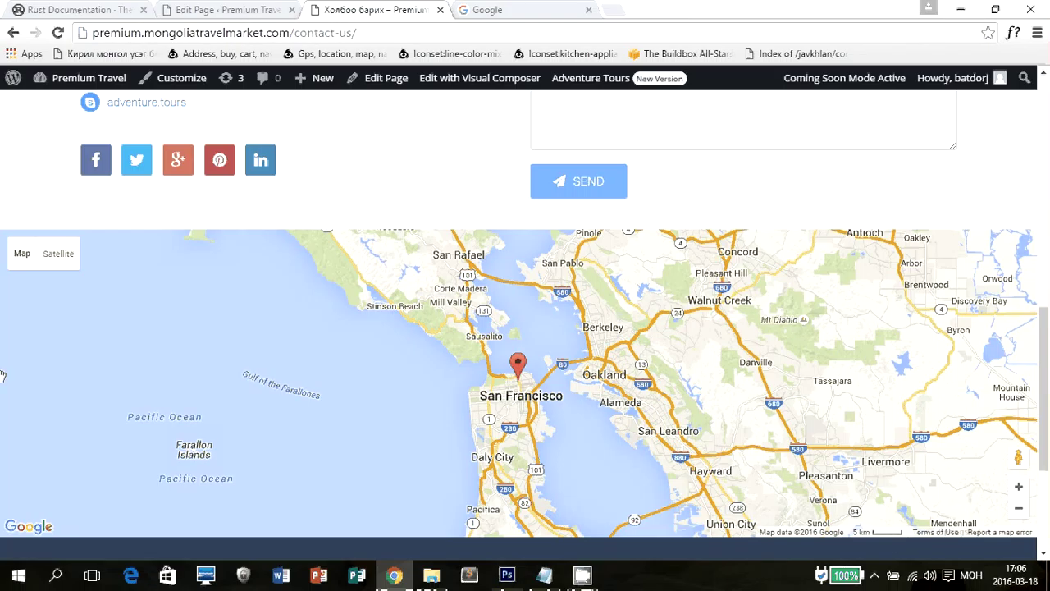
click(253, 9)
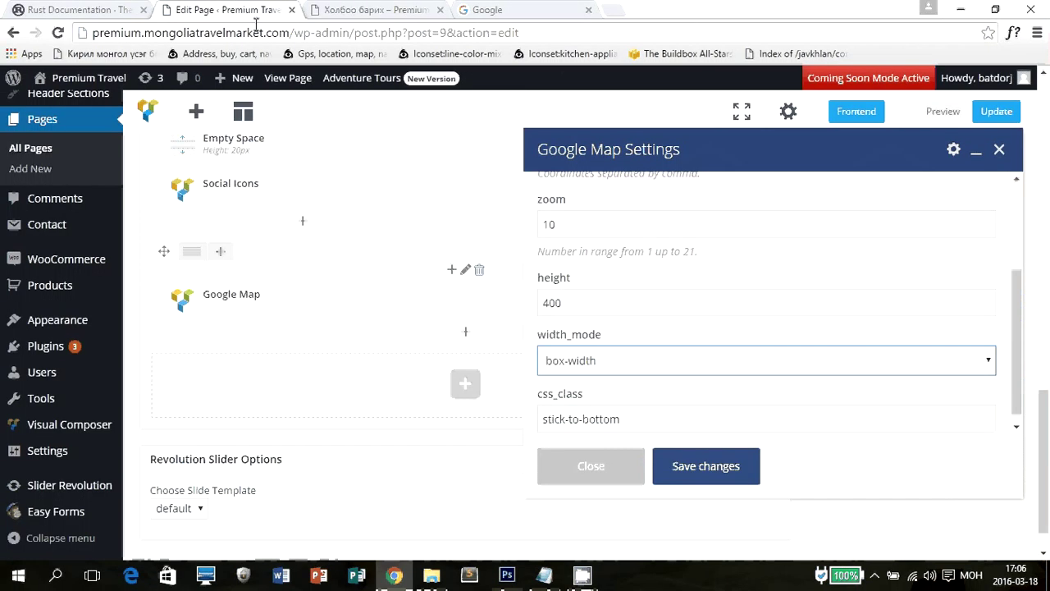
key(ctrl+Tab)
scroll(396, 193, up, 4)
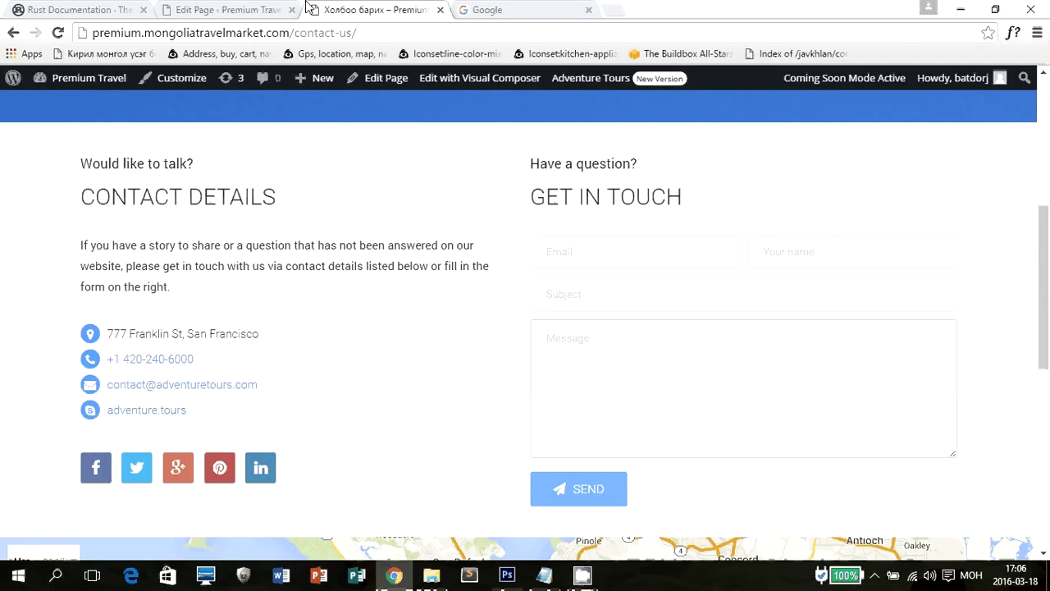
click(274, 7)
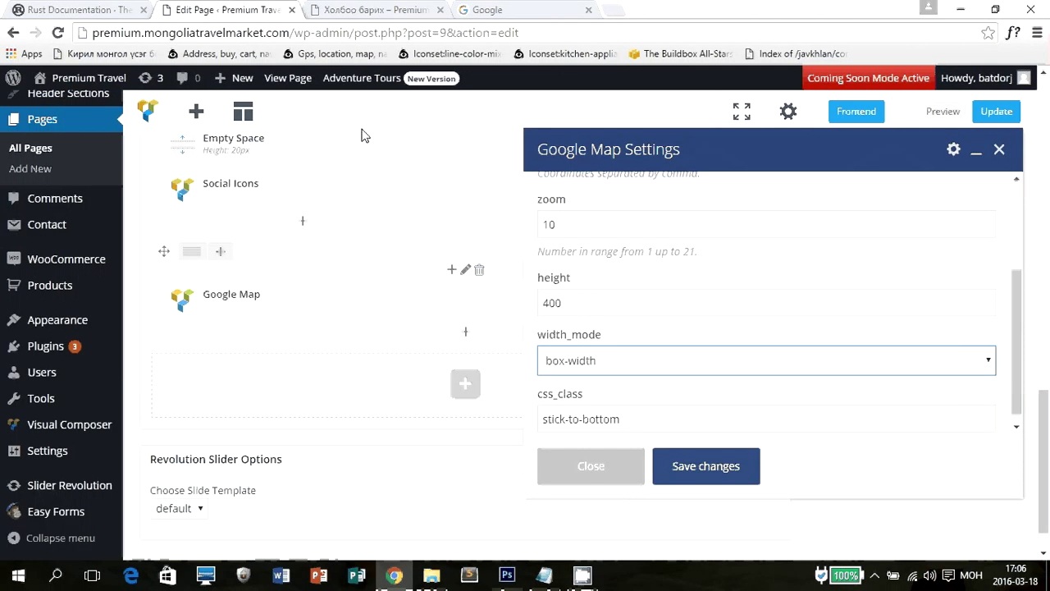
click(619, 354)
click(591, 399)
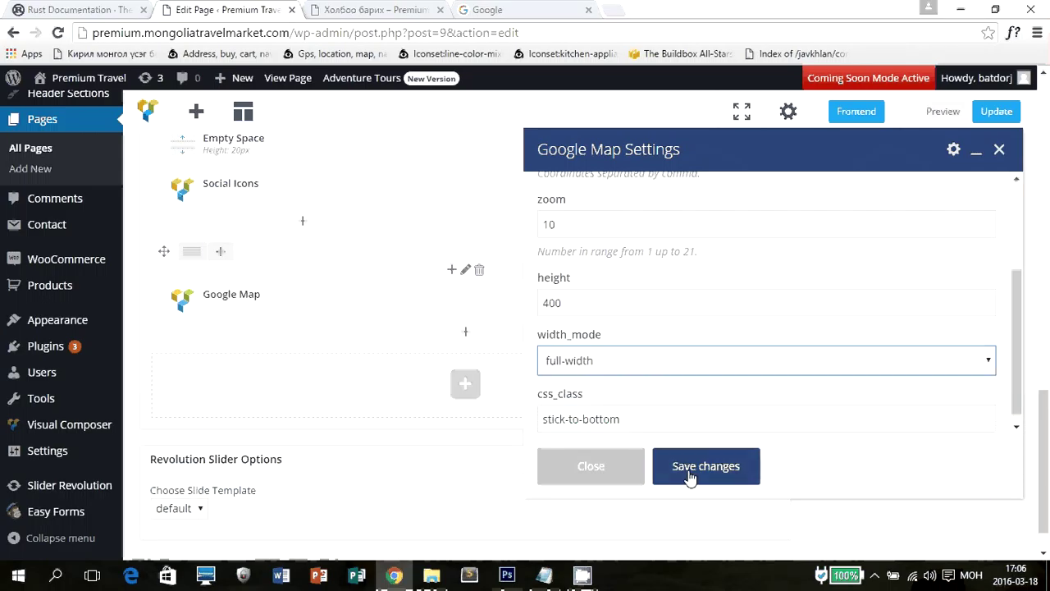
scroll(673, 254, up, 2)
click(703, 300)
key(ctrl+a)
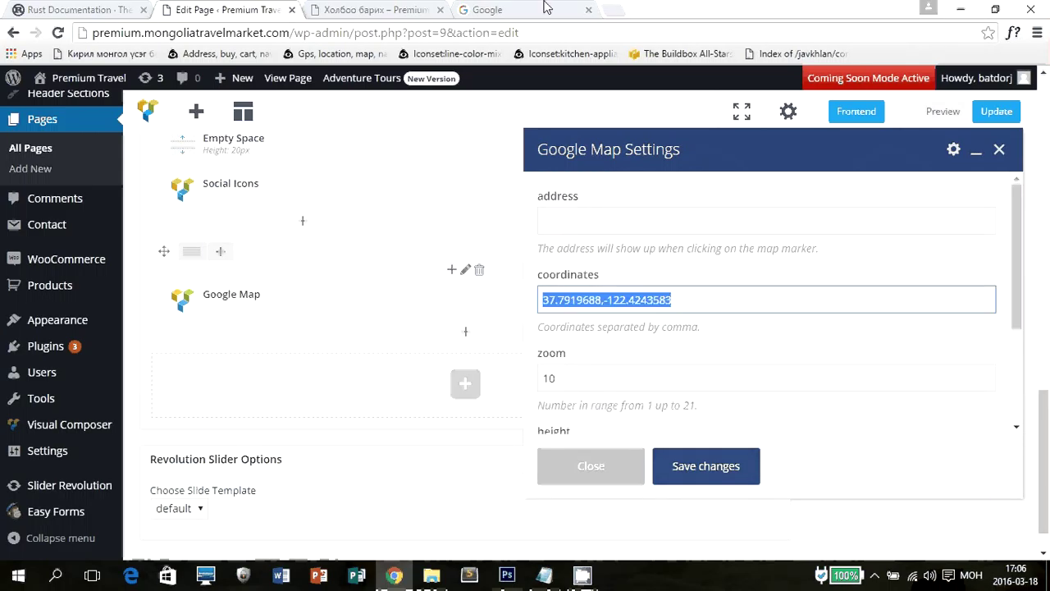
Load maps.google.com in the Google tab, switching the keyboard layout to English.
click(525, 10)
click(560, 38)
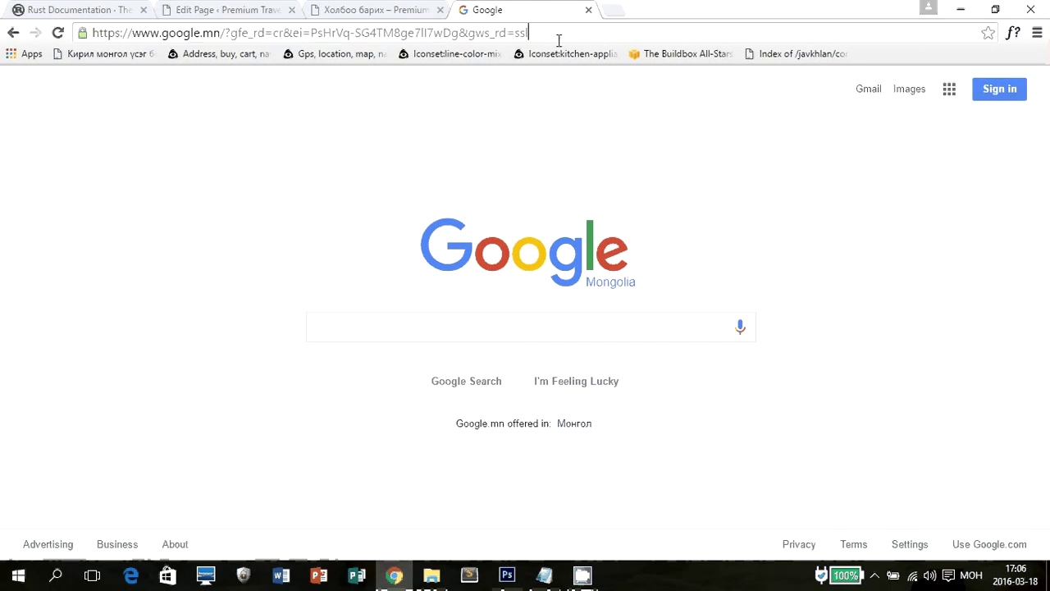
key(ctrl+a)
text(тэз)
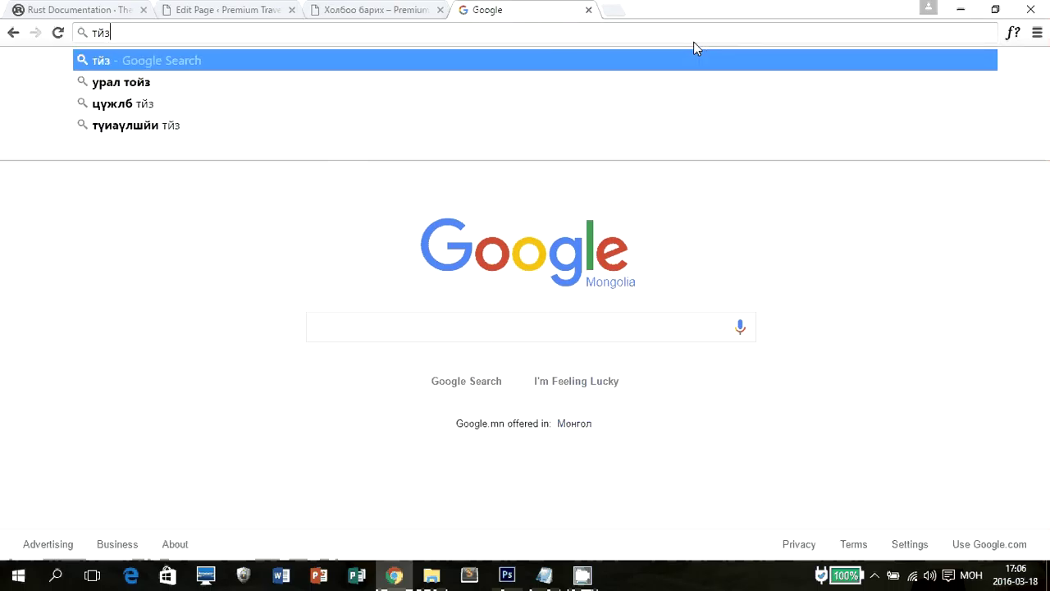
key(BackSpace)
key(BackSpace)
key(BackSpace)
key(alt+shift)
text(maps)
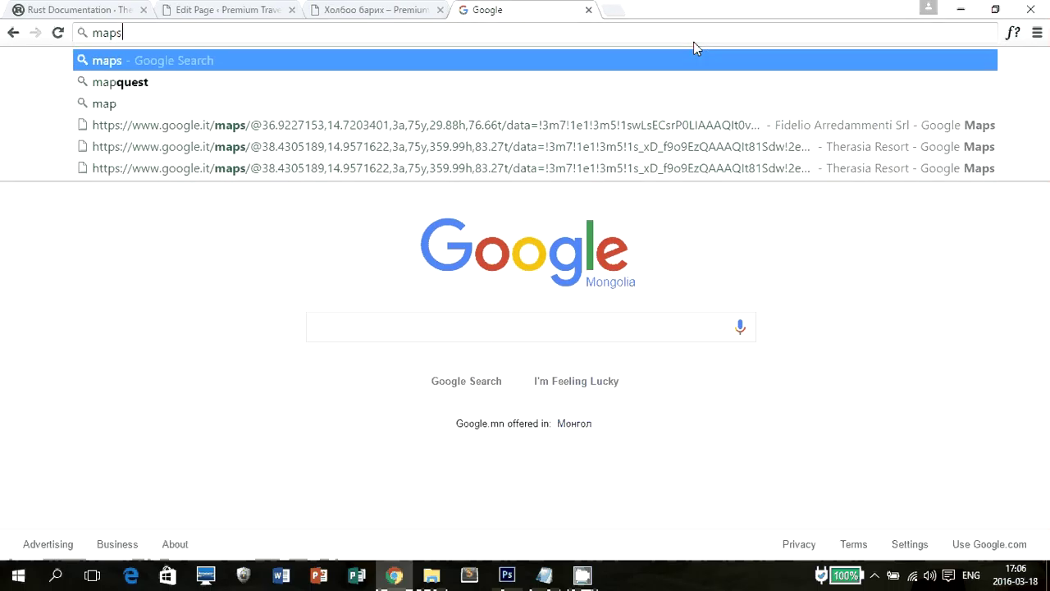
text(.google.com)
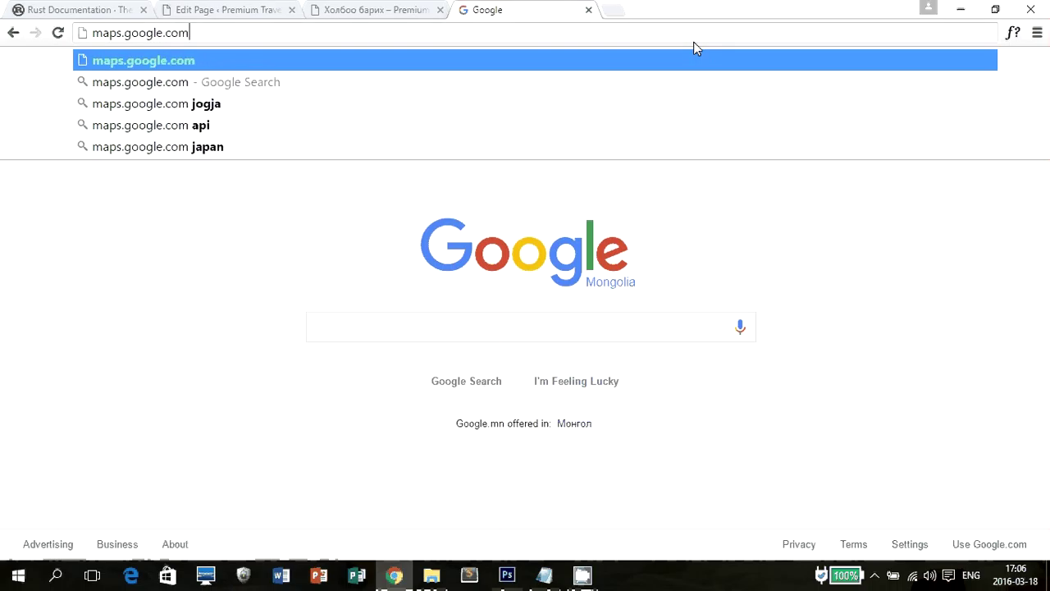
key(Return)
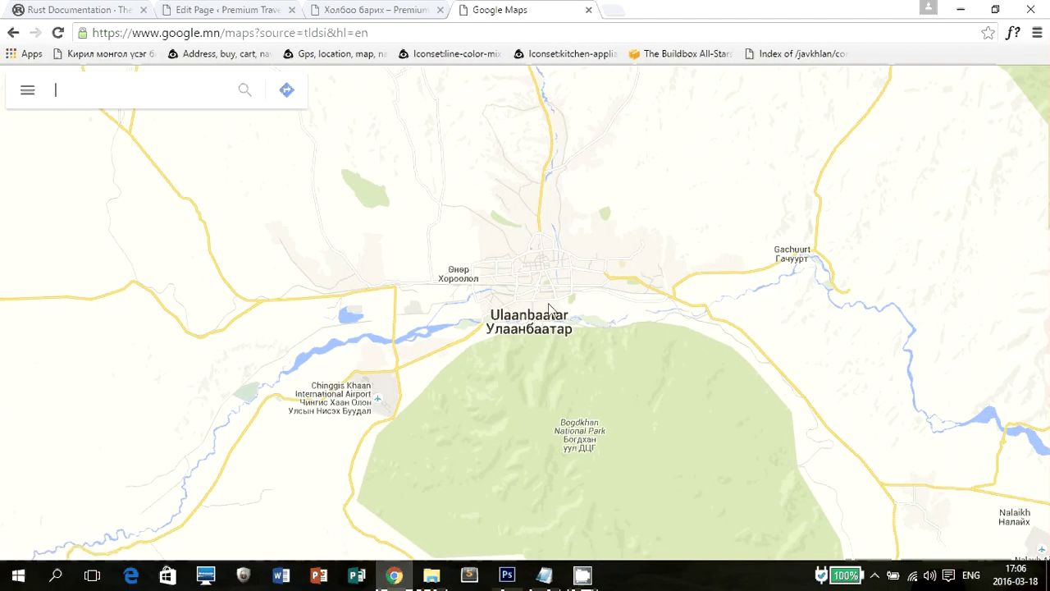
Zoom and pan the map to Chinggis Khaan Square in central Ulaanbaatar.
scroll(539, 275, up, 2)
scroll(551, 239, up, 1)
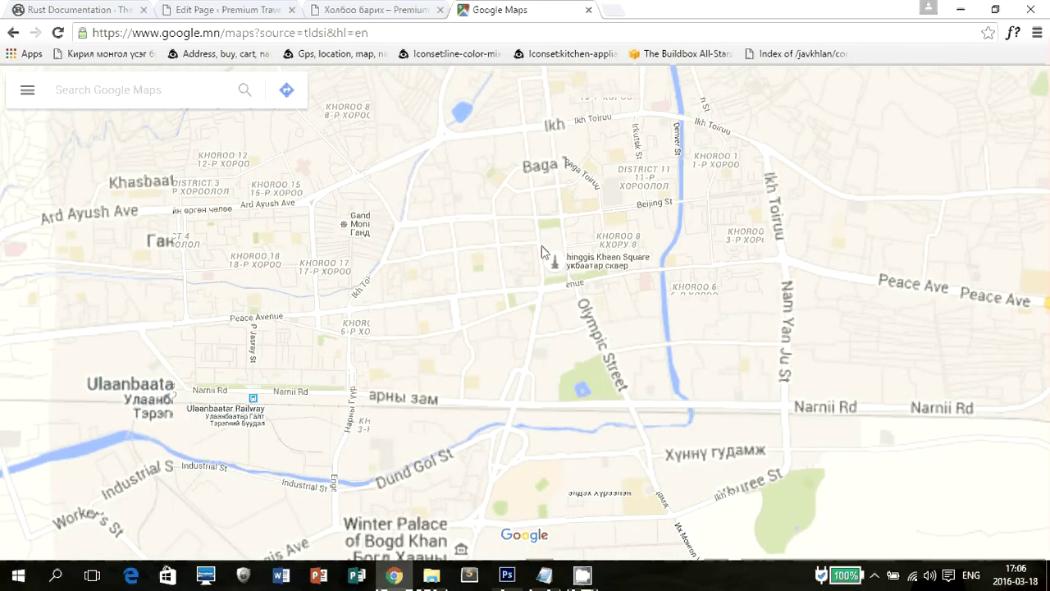
scroll(591, 283, up, 2)
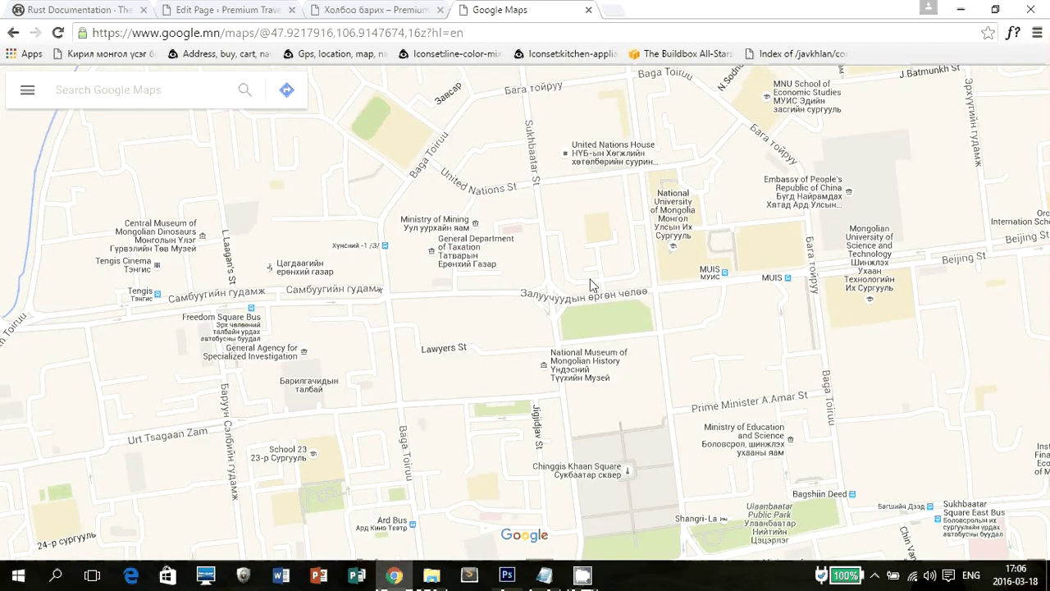
drag(591, 284, 565, 249)
scroll(566, 246, up, 1)
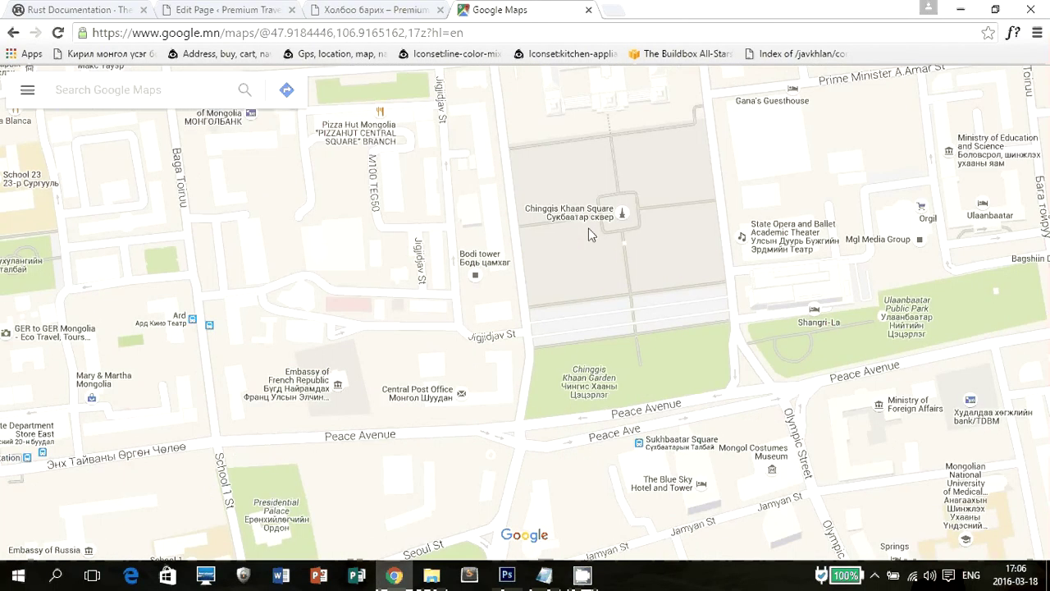
scroll(589, 229, up, 2)
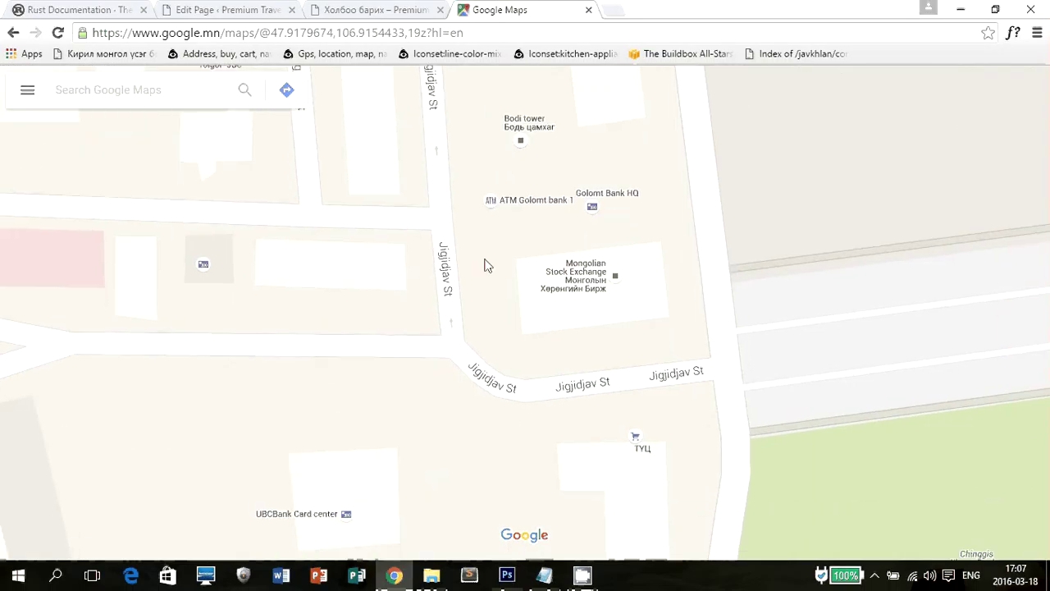
scroll(500, 271, up, 1)
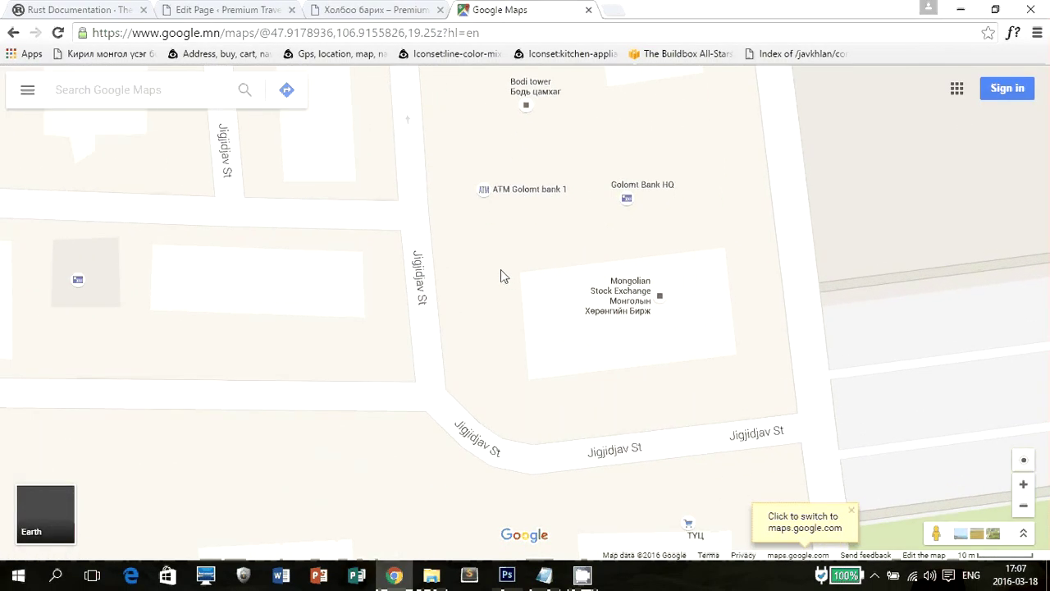
key(Right)
key(Right)
key(Right)
key(Right)
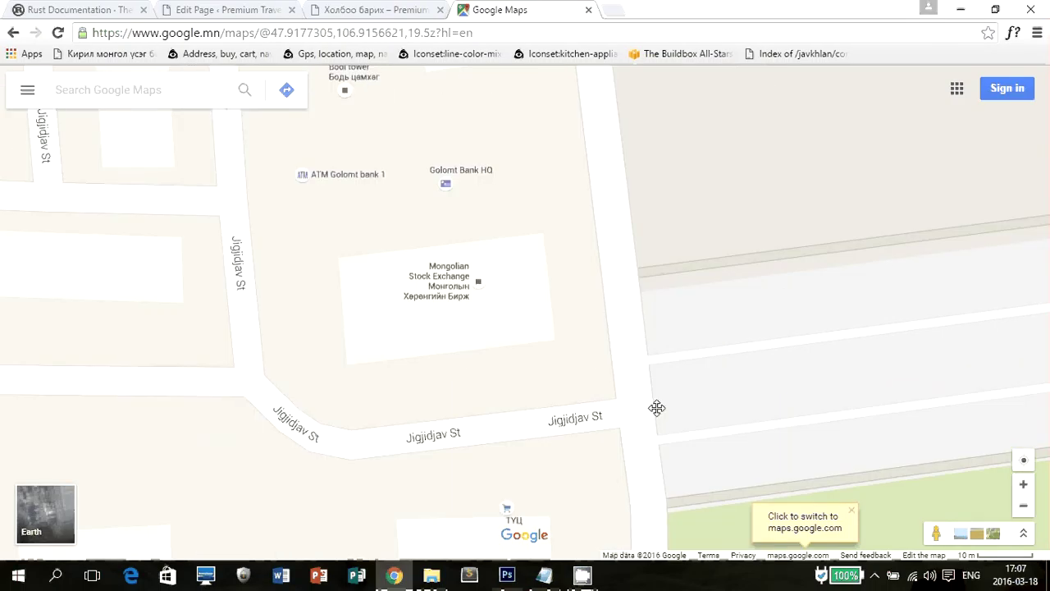
scroll(664, 274, down, 3)
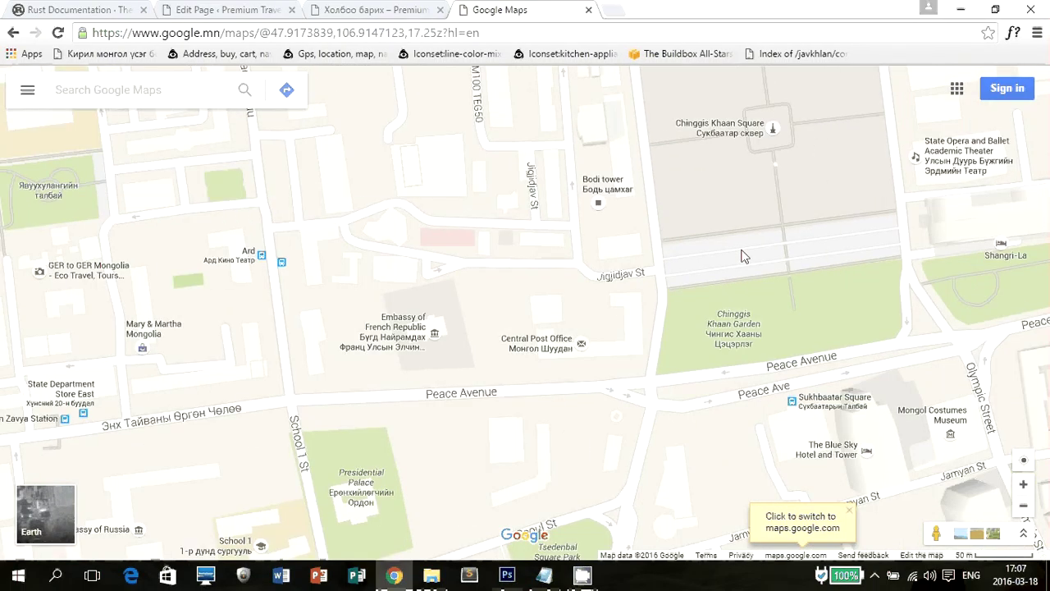
drag(744, 257, 658, 215)
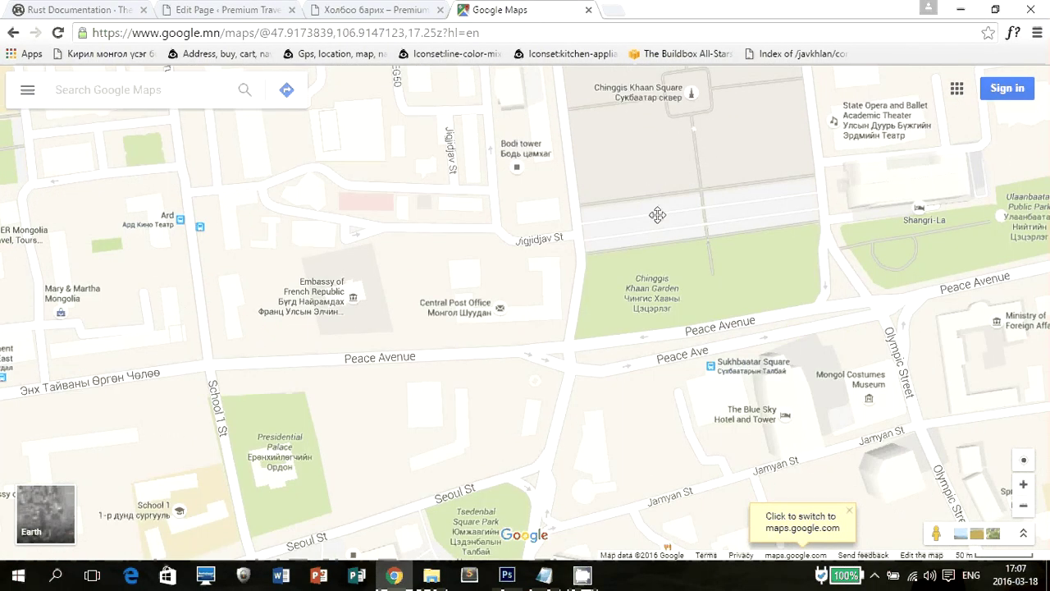
drag(446, 261, 516, 261)
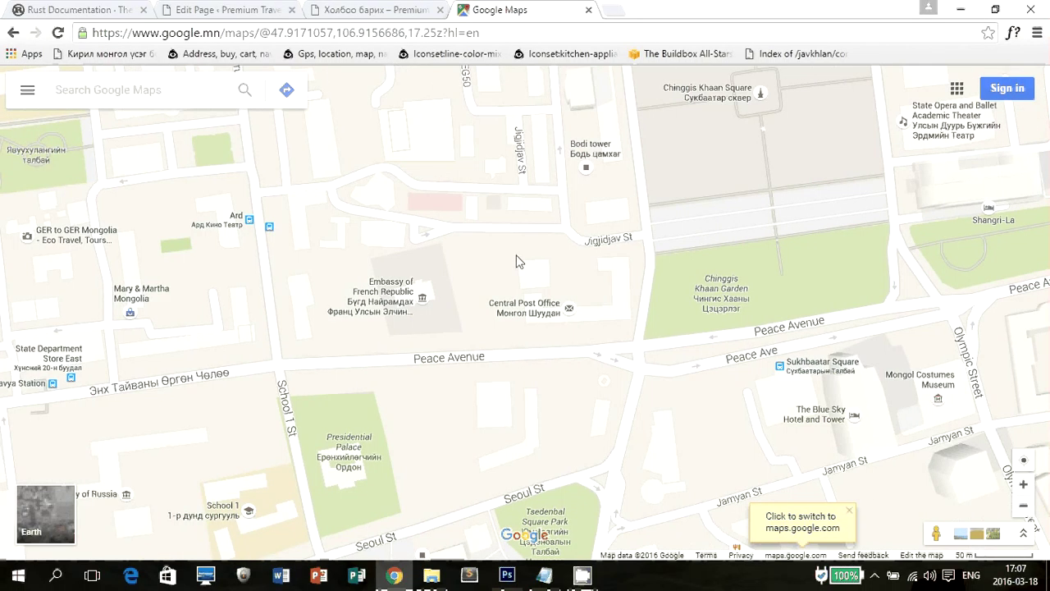
scroll(522, 291, up, 1)
scroll(522, 291, up, 1)
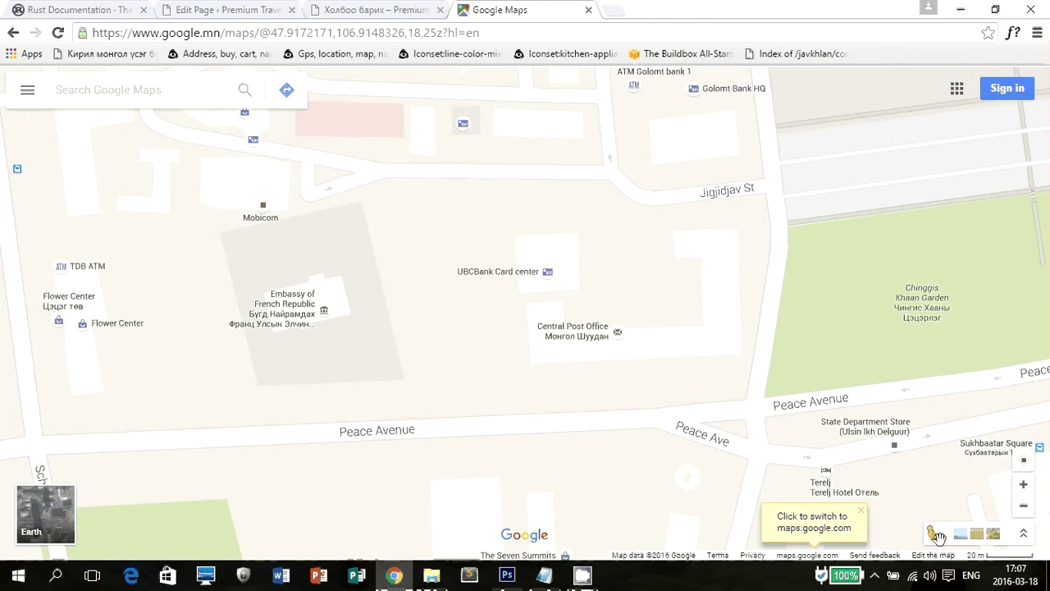
drag(936, 533, 525, 288)
Drop a trial marker near the Central Post Office and look at its coordinates.
click(519, 289)
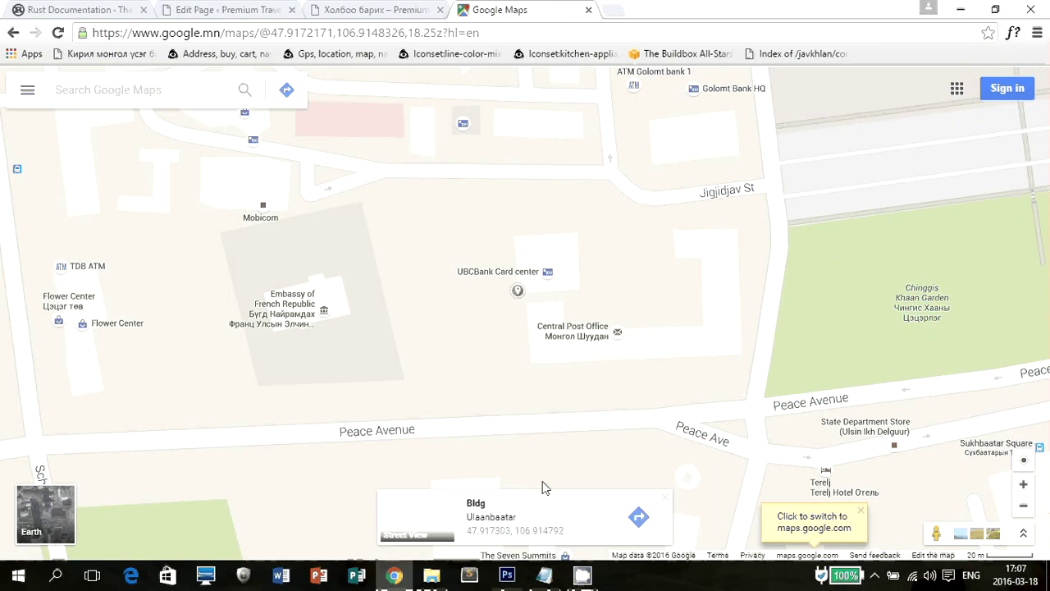
click(501, 533)
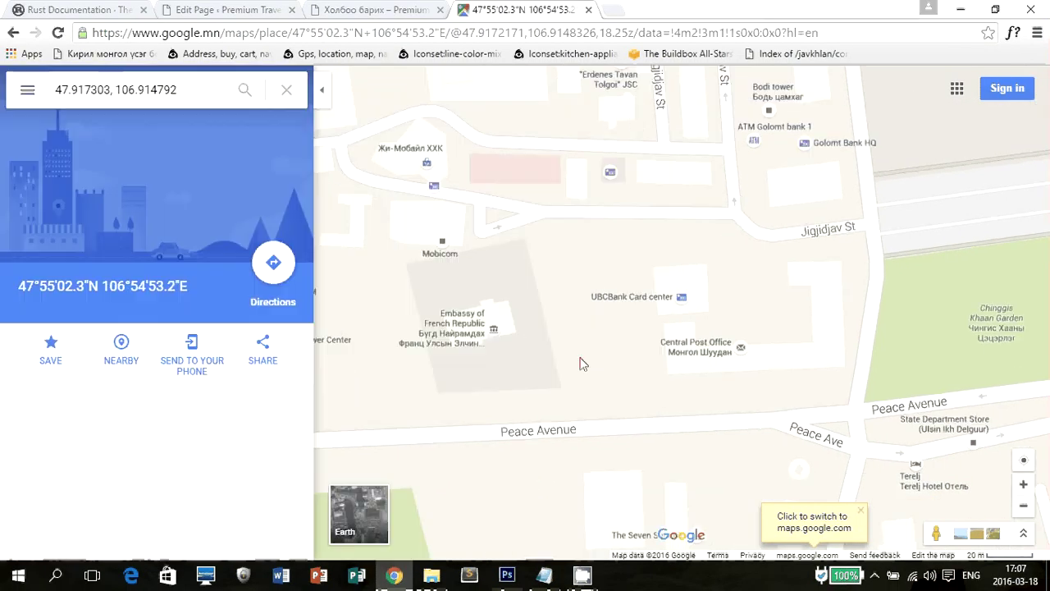
triple_click(192, 285)
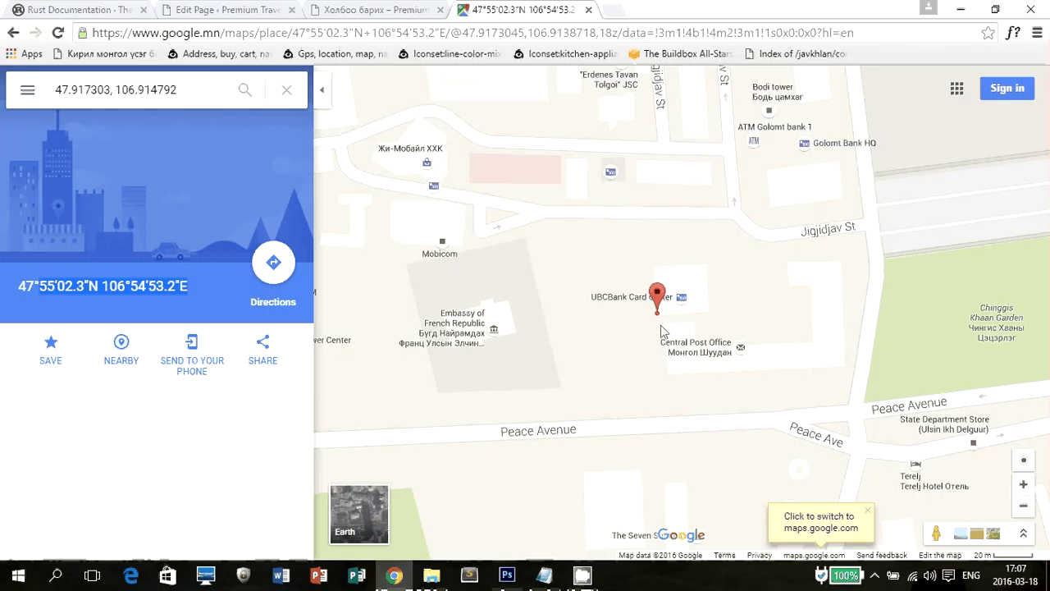
click(284, 90)
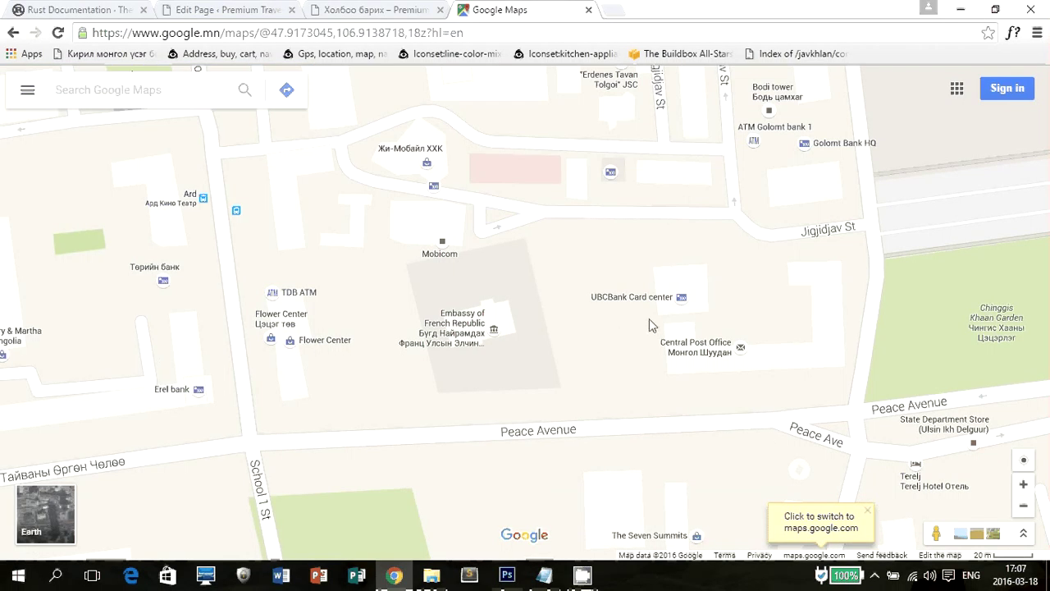
Pin Peace Ave 3 and select its coordinates 47.917227, 106.914601.
drag(936, 534, 650, 282)
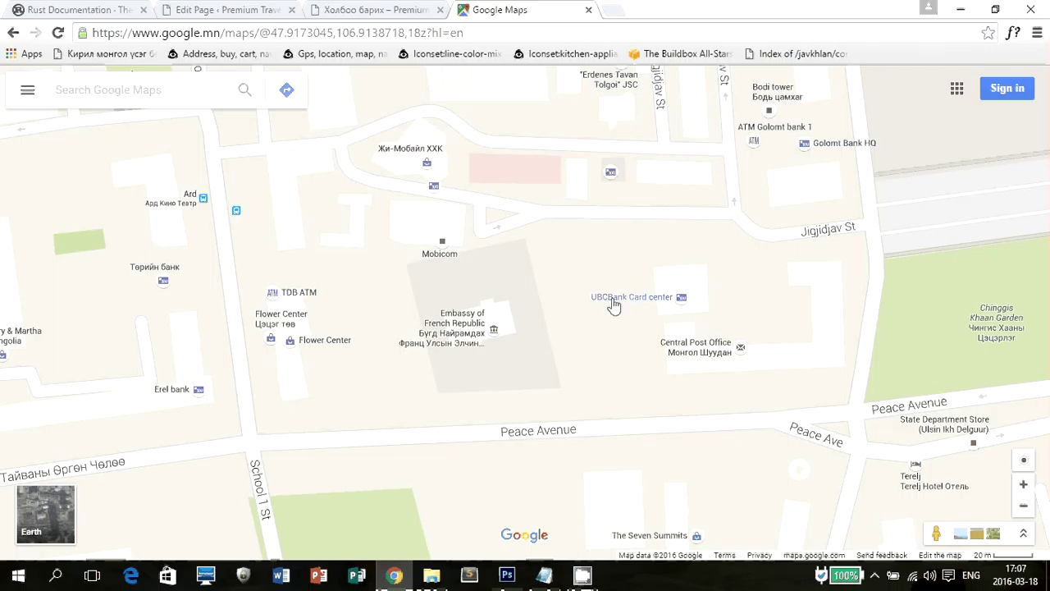
drag(613, 305, 520, 284)
click(542, 321)
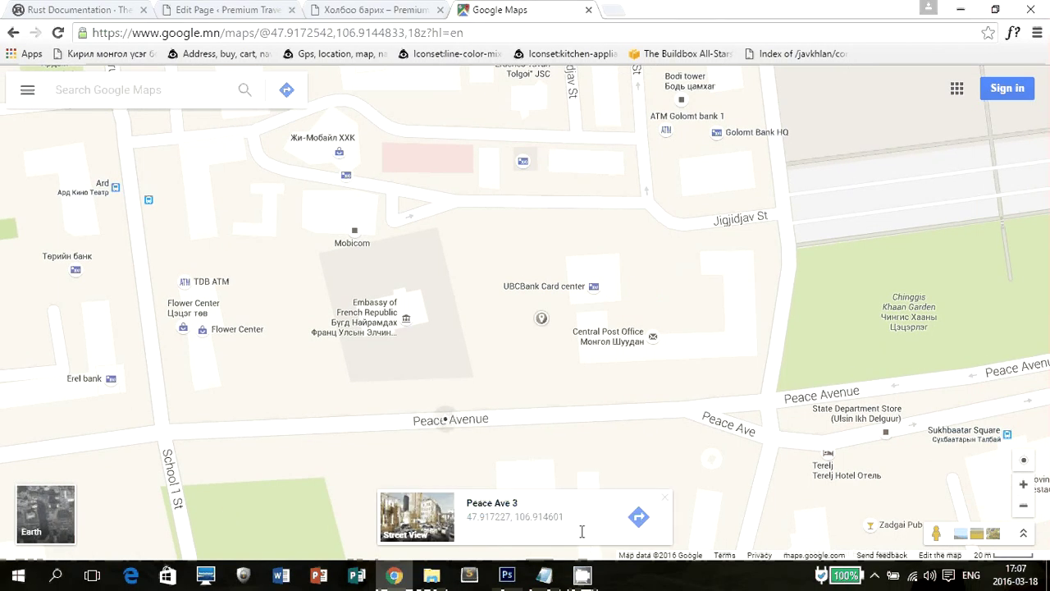
drag(579, 525, 470, 526)
key(ctrl+c)
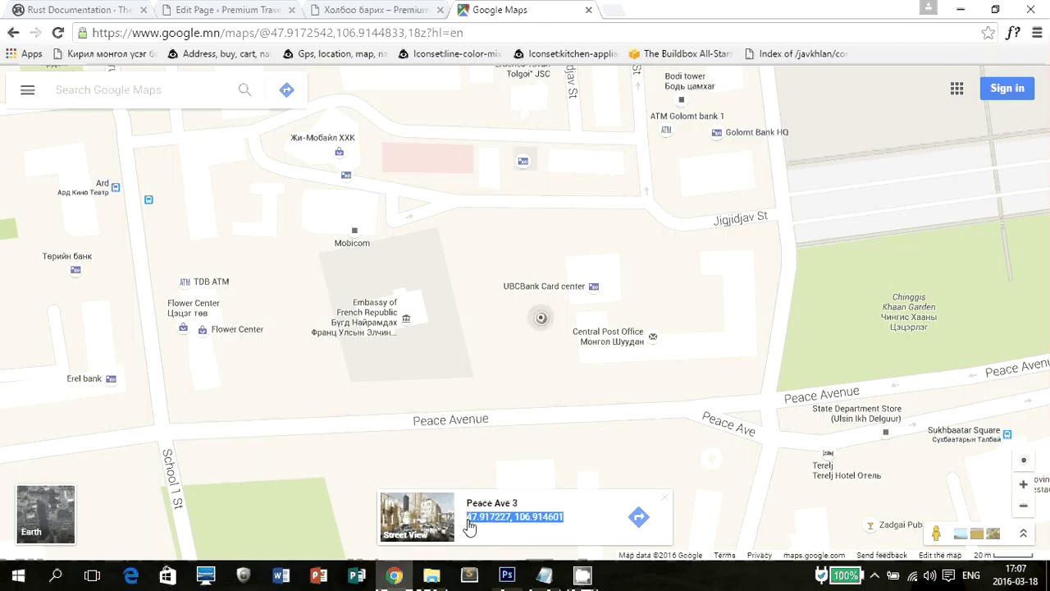
click(583, 575)
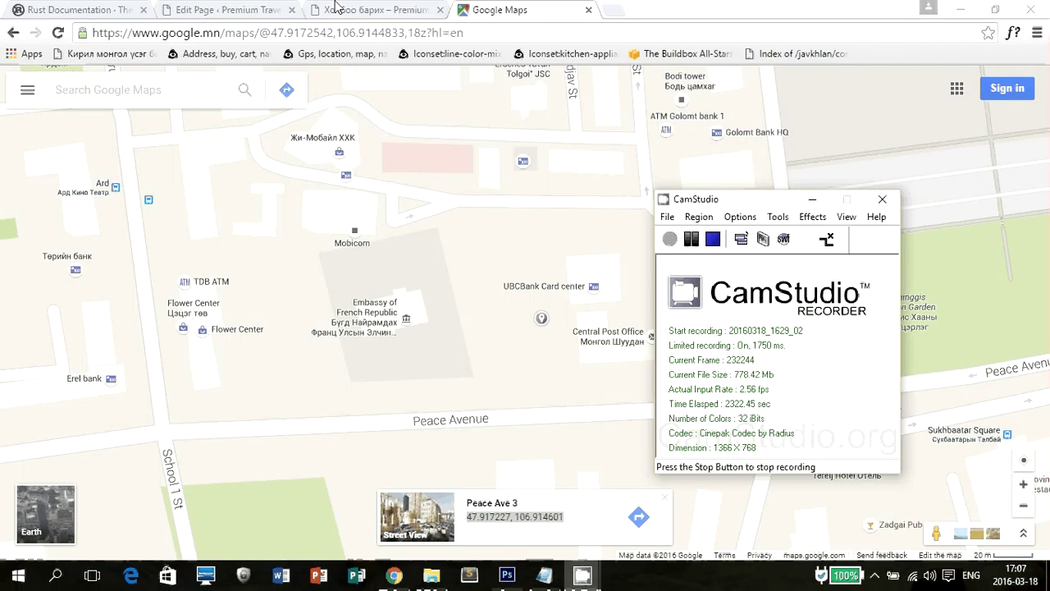
Paste coordinates 47.917227, 106.914601 into the Google Map settings and save them.
click(337, 6)
click(246, 8)
key(ctrl+v)
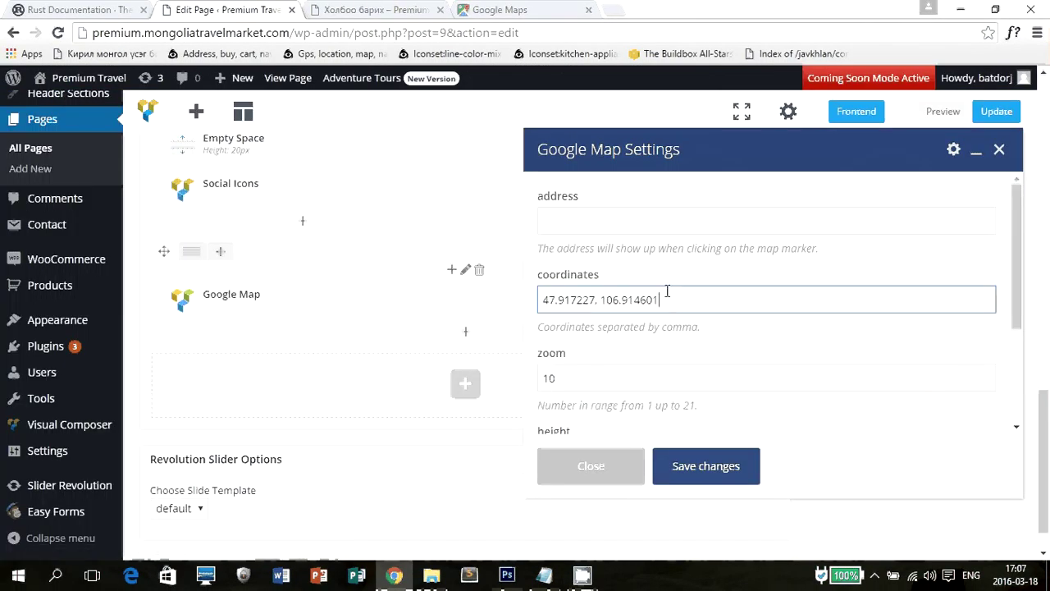
click(705, 466)
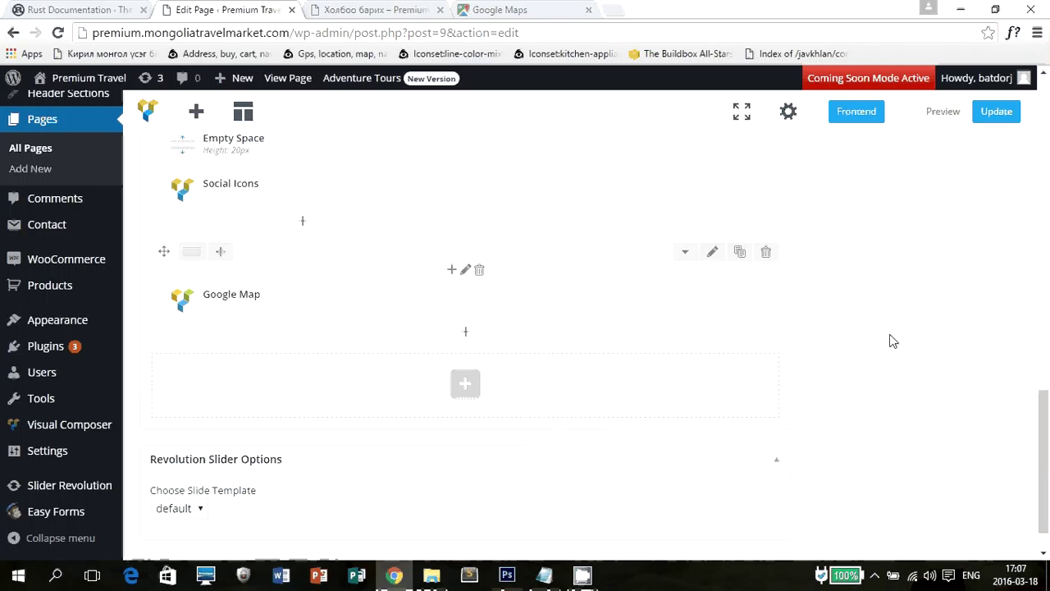
Update the contact page and bring up the live Contact Us page.
scroll(893, 342, up, 10)
click(986, 279)
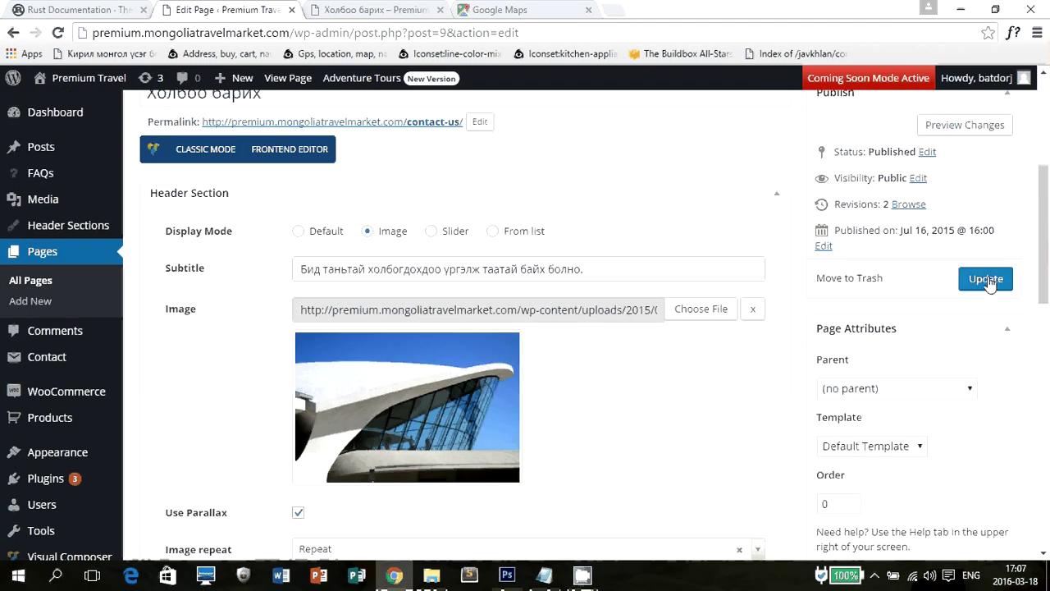
click(373, 9)
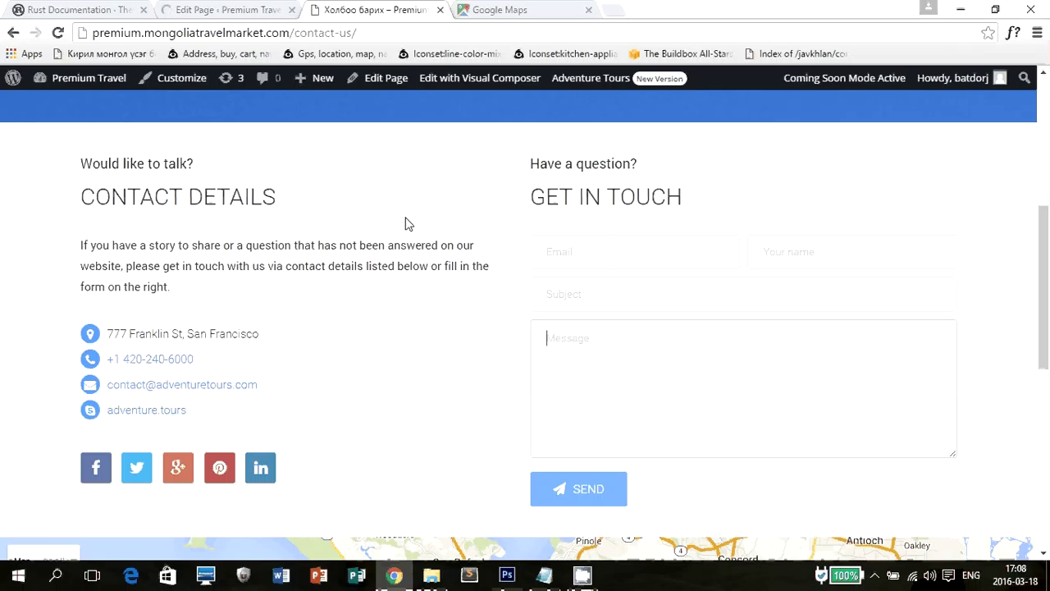
key(F5)
mouse_move(583, 574)
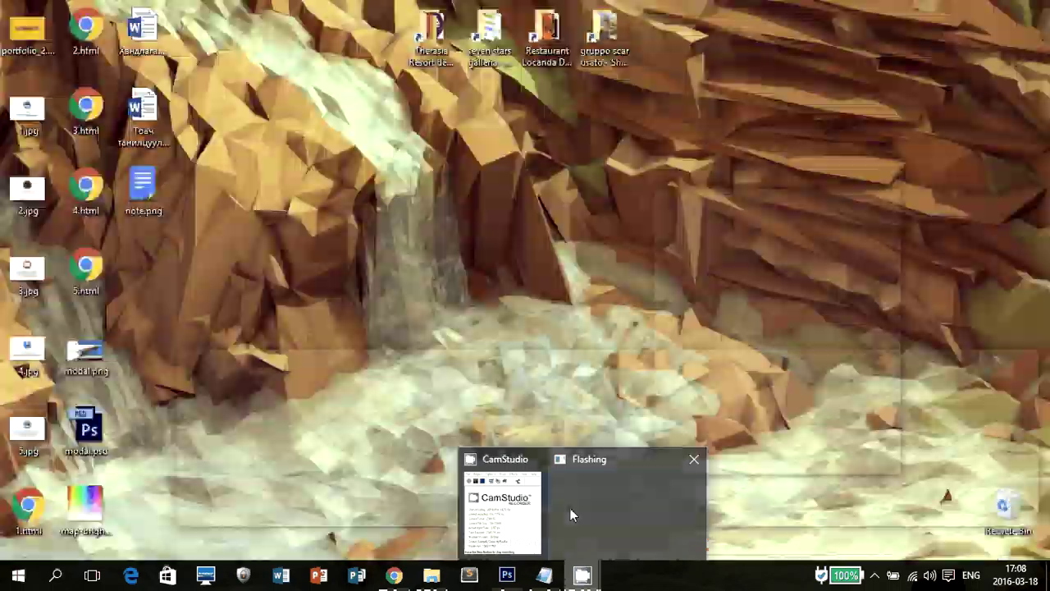
mouse_move(571, 508)
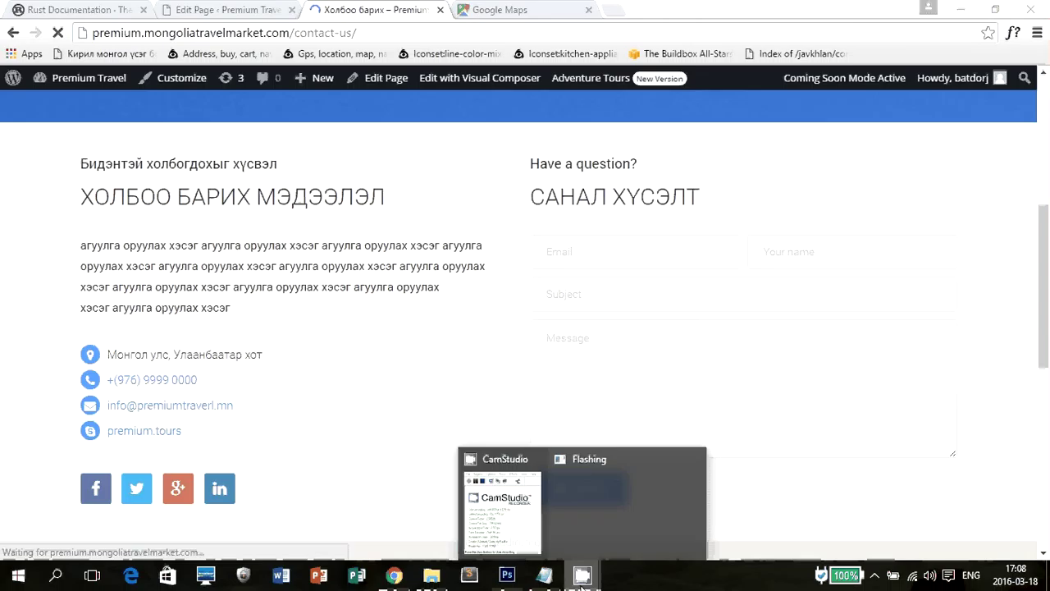
mouse_move(509, 535)
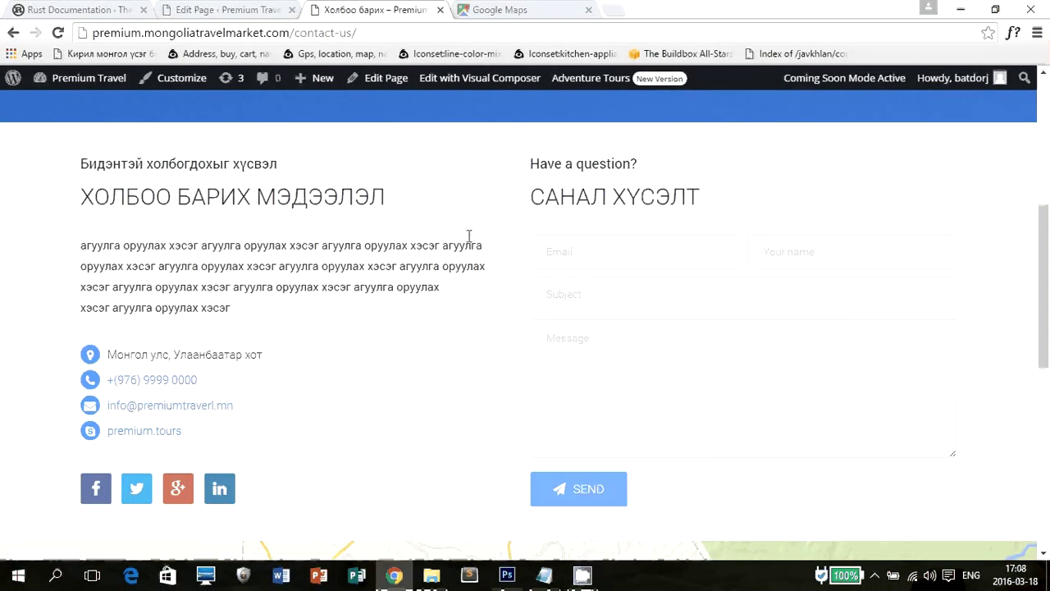
scroll(136, 326, down, 5)
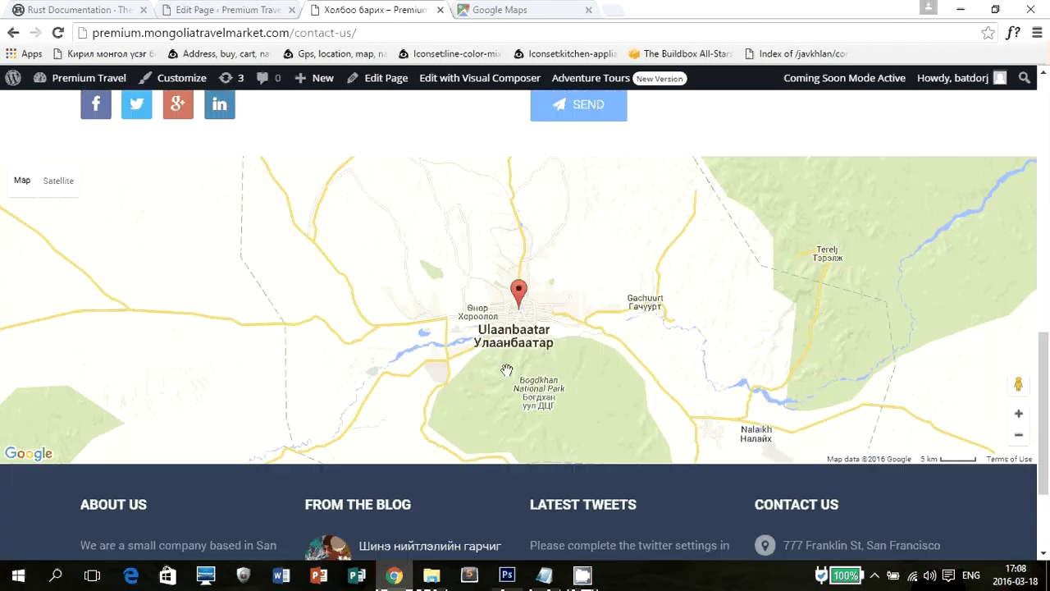
scroll(508, 378, up, 5)
scroll(520, 427, down, 4)
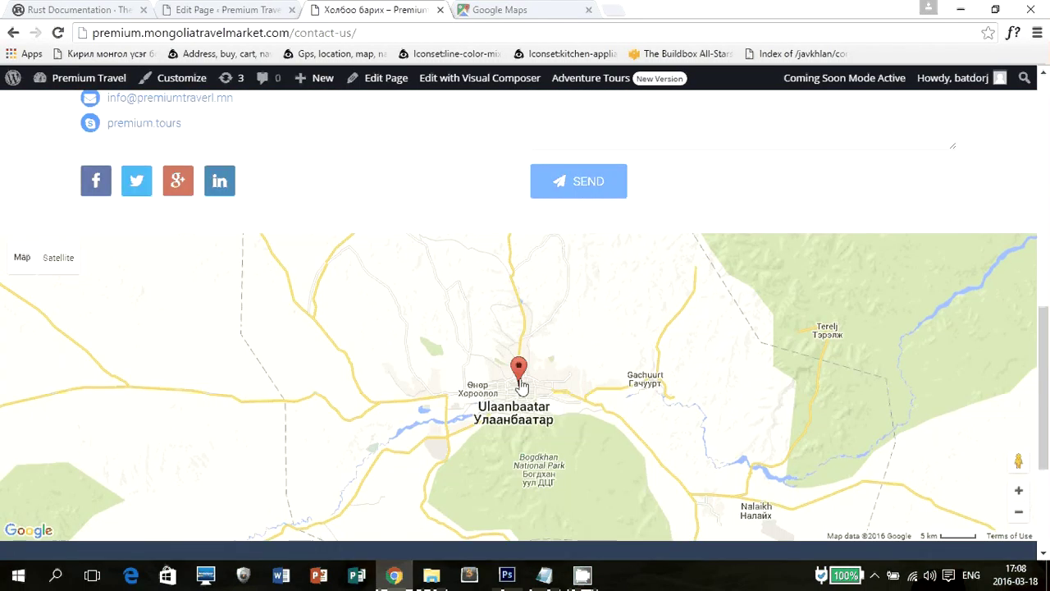
drag(544, 405, 558, 304)
scroll(474, 449, down, 3)
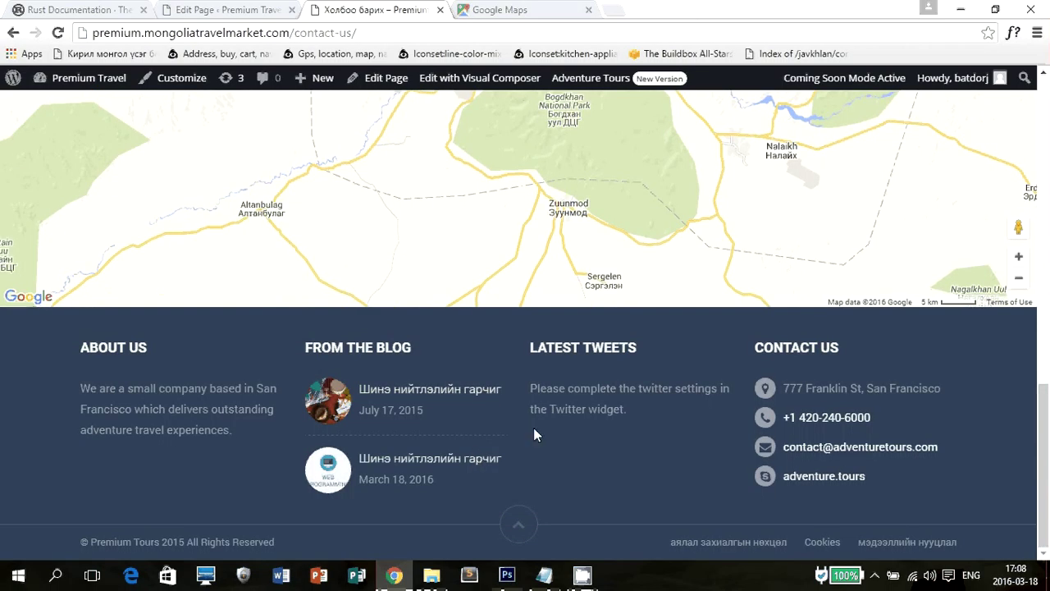
scroll(544, 443, up, 4)
scroll(953, 336, down, 1)
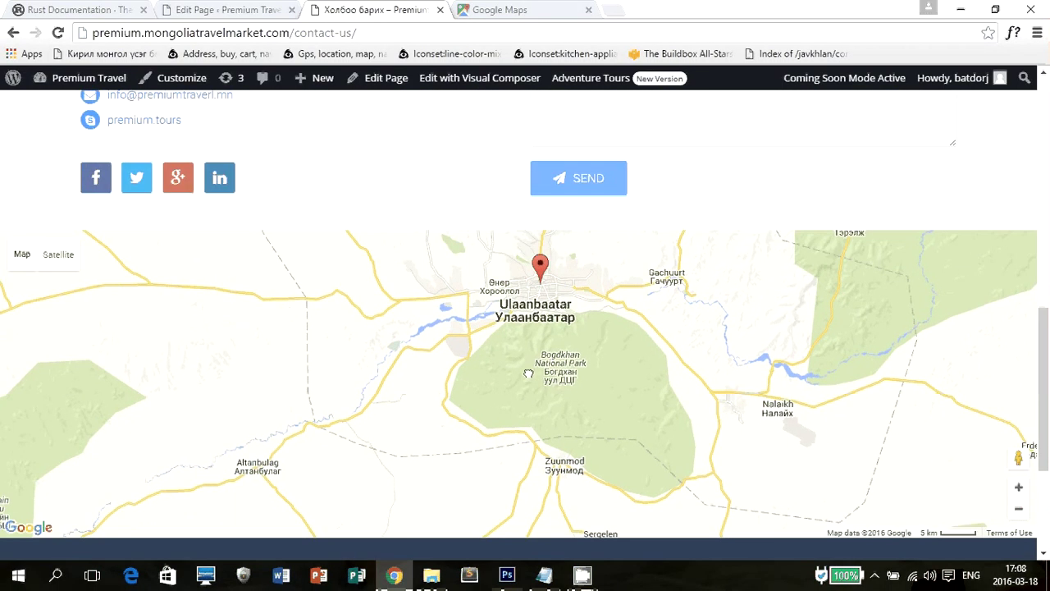
drag(961, 275, 953, 335)
scroll(984, 400, down, 3)
click(267, 10)
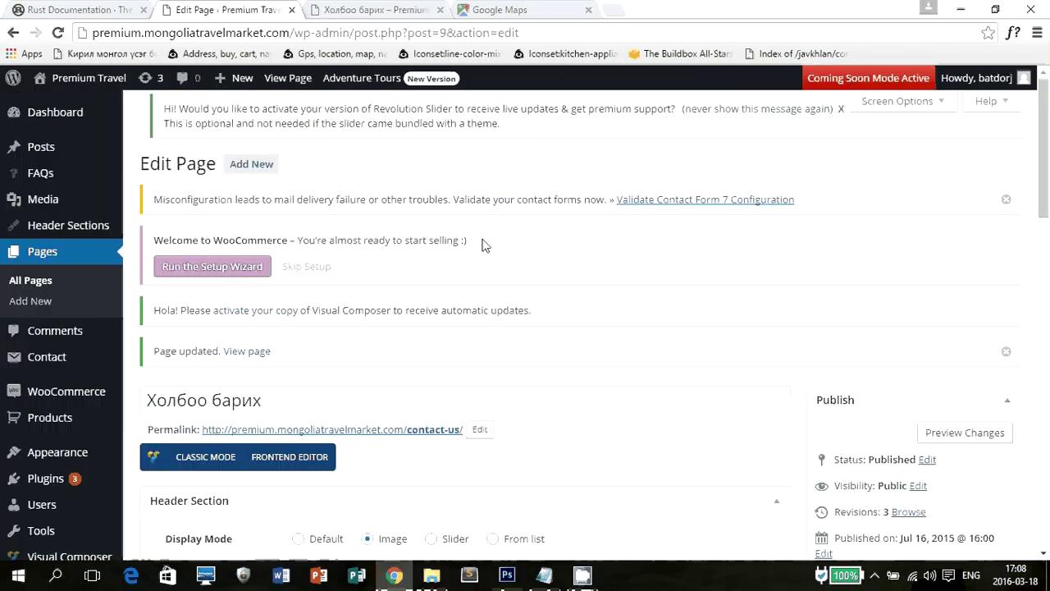
scroll(722, 283, down, 15)
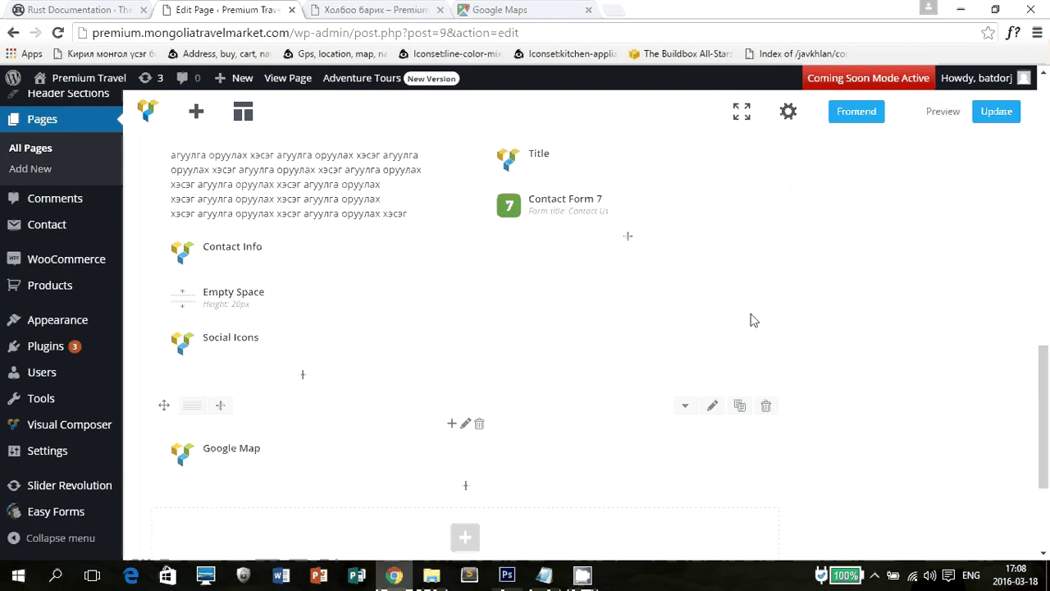
scroll(753, 320, up, 3)
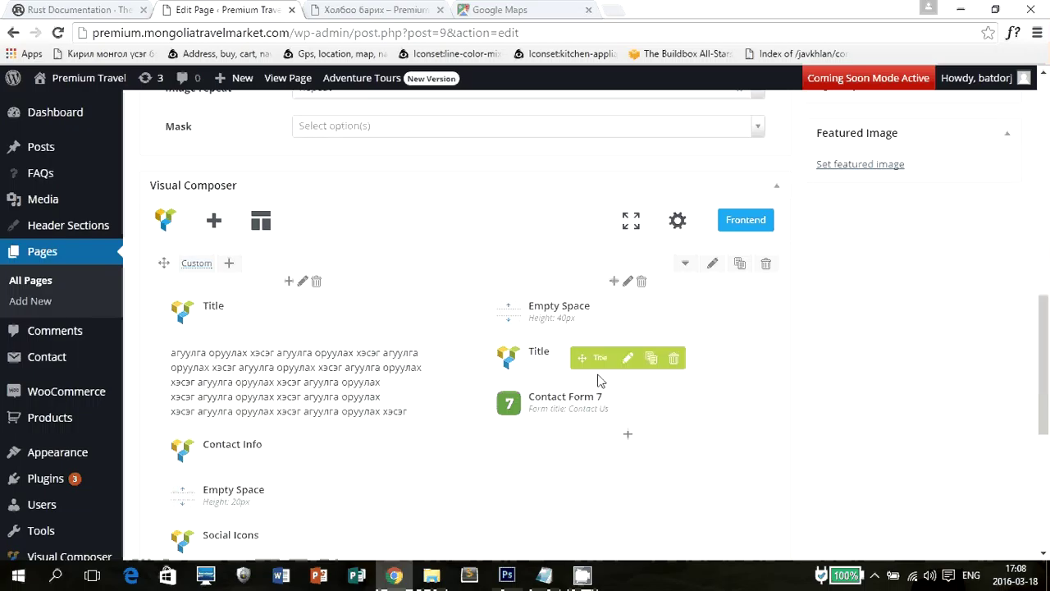
mouse_move(658, 417)
click(373, 10)
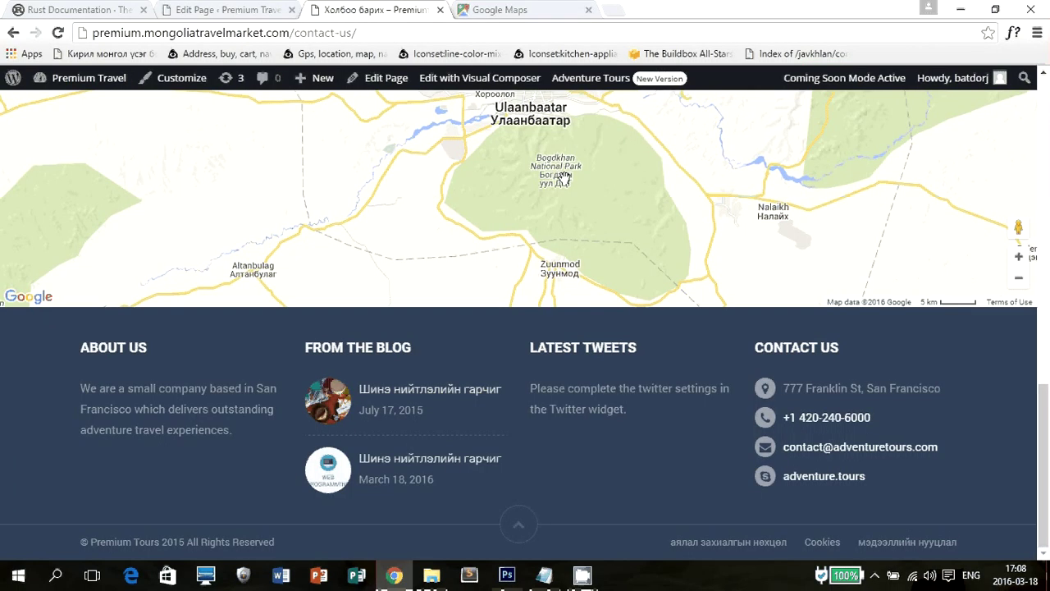
scroll(1030, 340, up, 10)
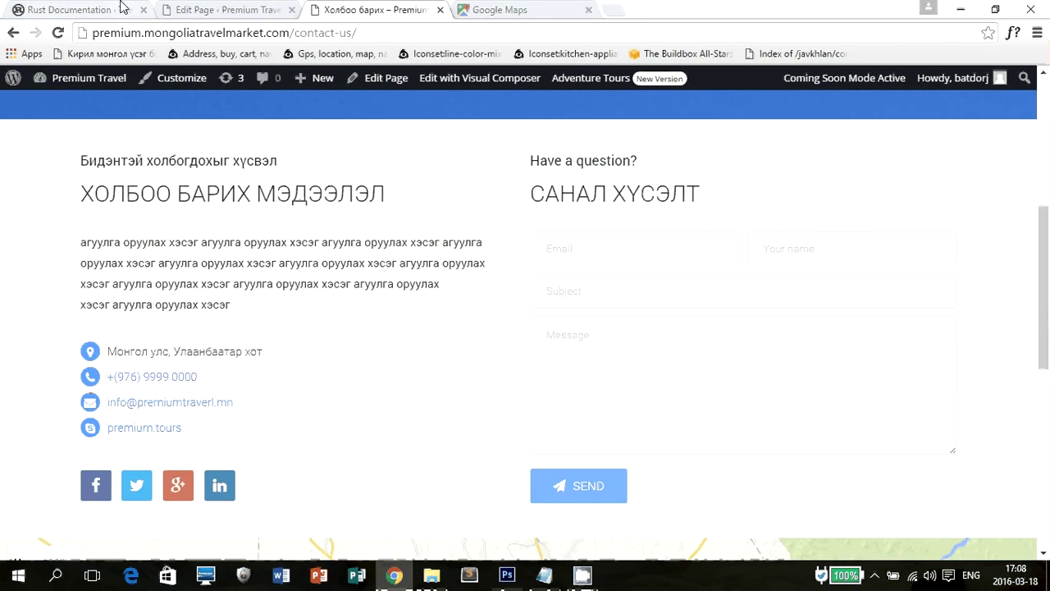
Go to Contact > Contact Forms in the admin and edit the 'Contact Us' form.
click(229, 8)
mouse_move(17, 353)
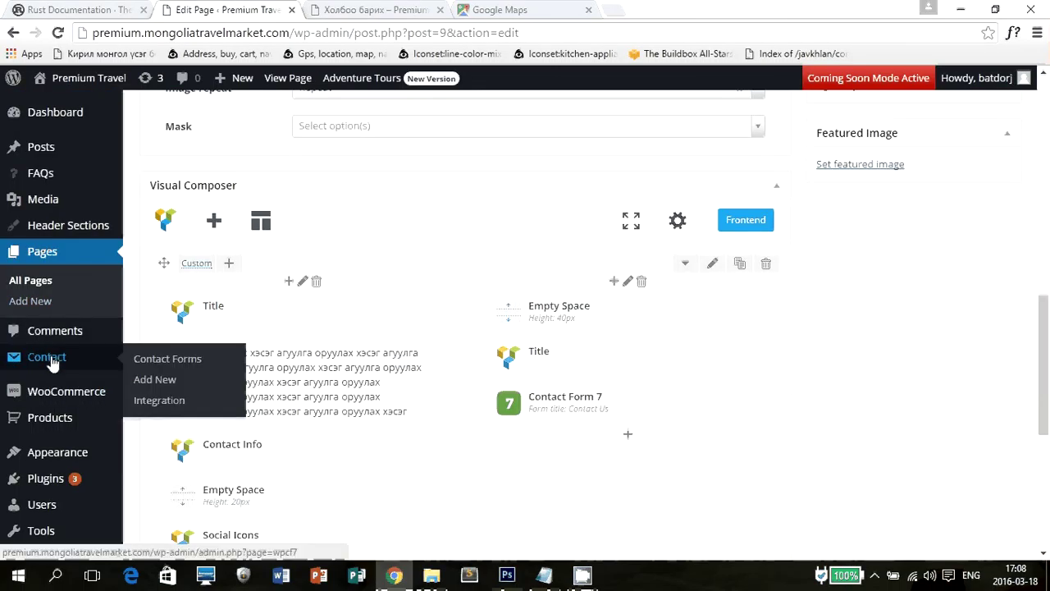
click(172, 360)
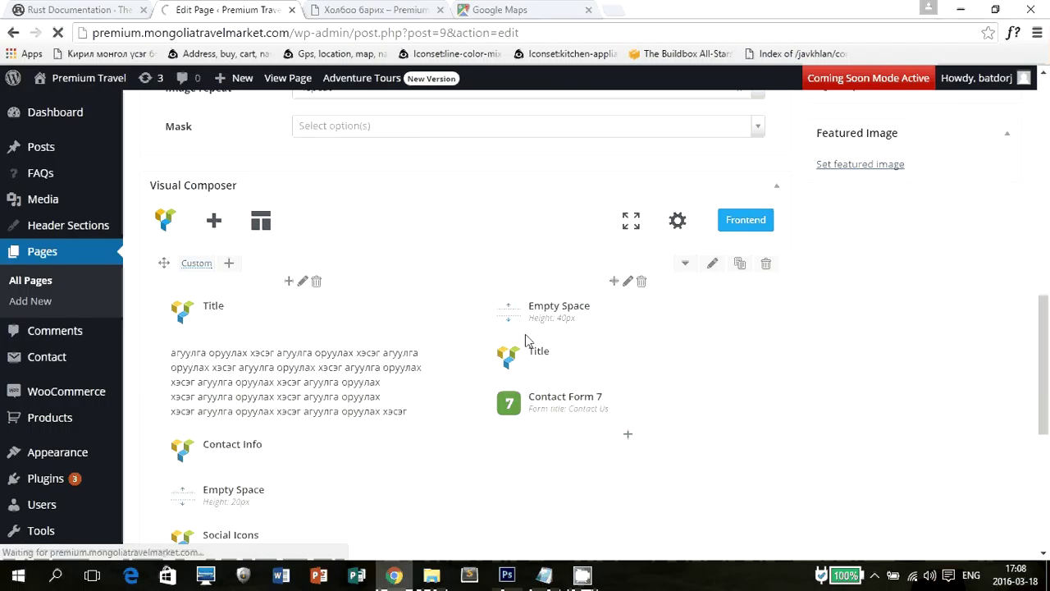
scroll(517, 286, down, 1)
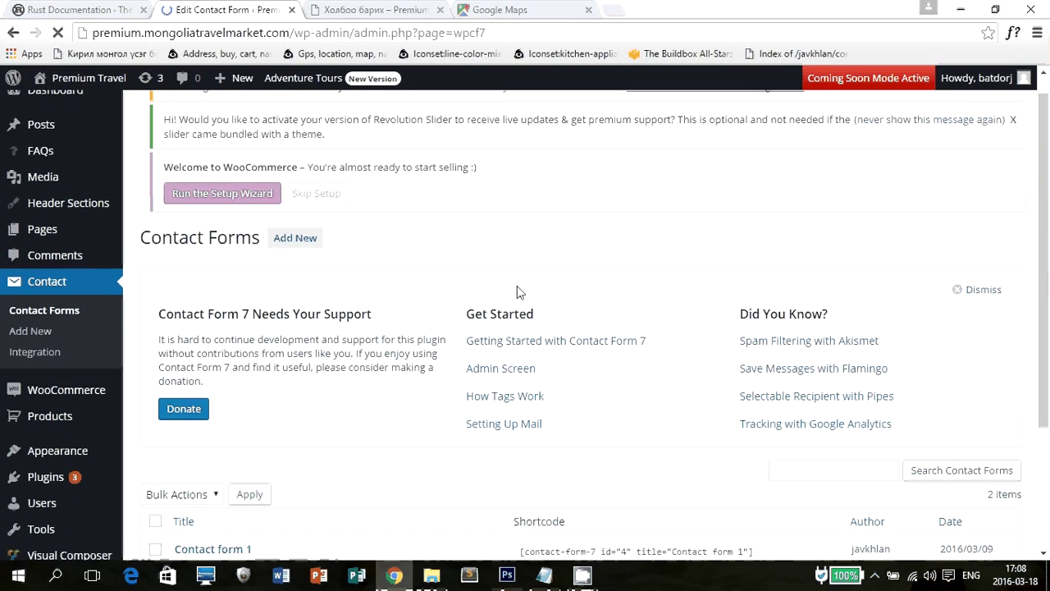
scroll(517, 287, down, 2)
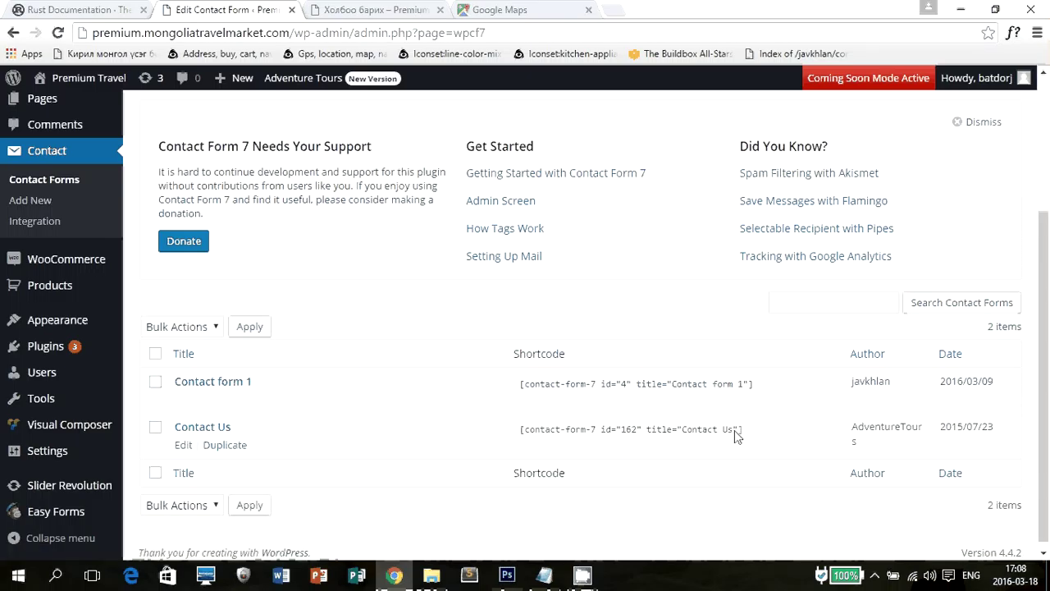
click(182, 445)
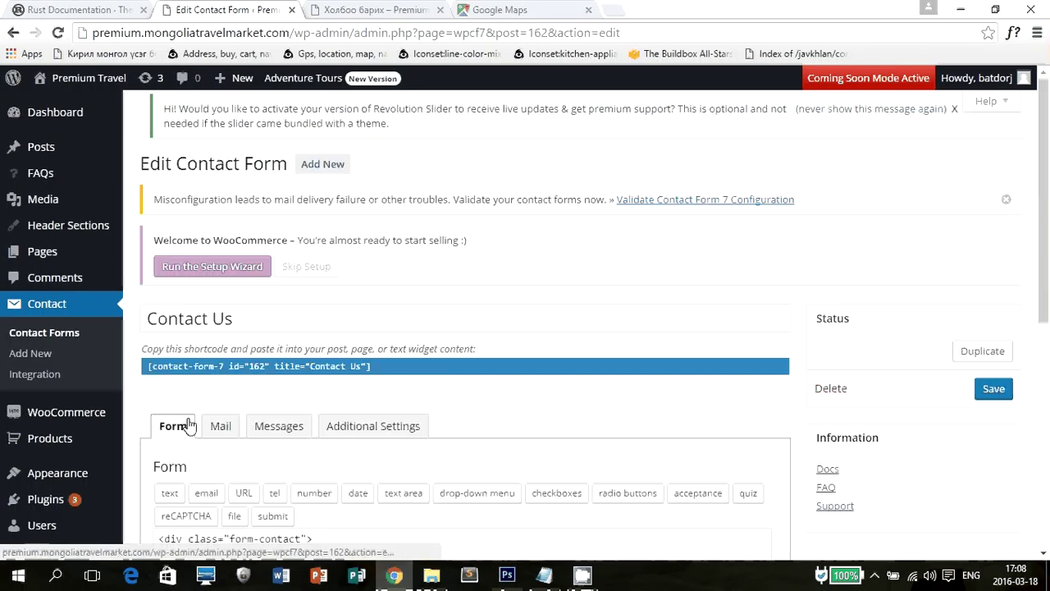
key(ctrl+Tab)
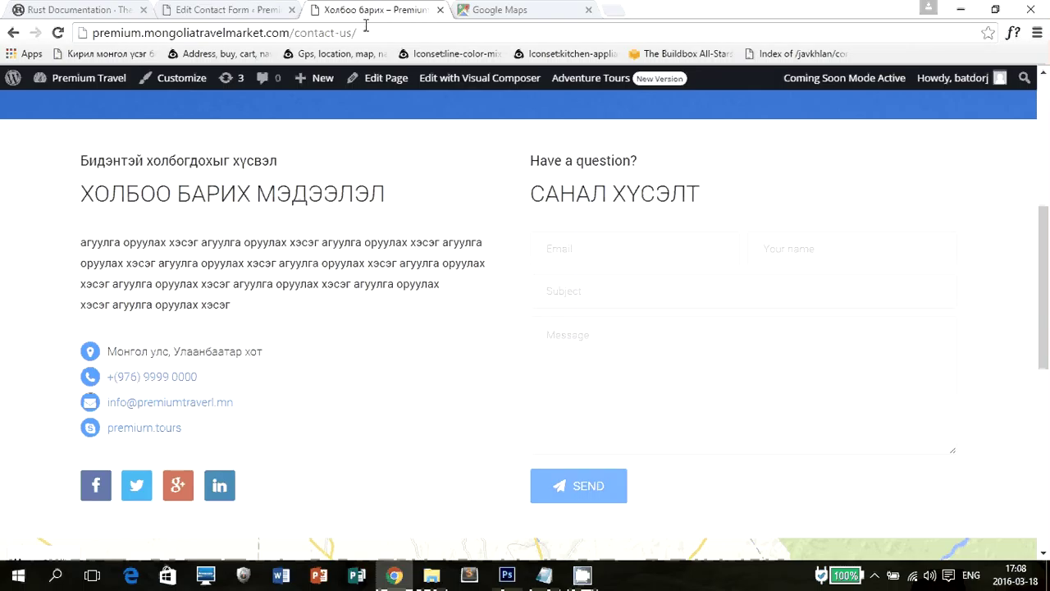
key(ctrl+shift+Tab)
scroll(672, 403, down, 4)
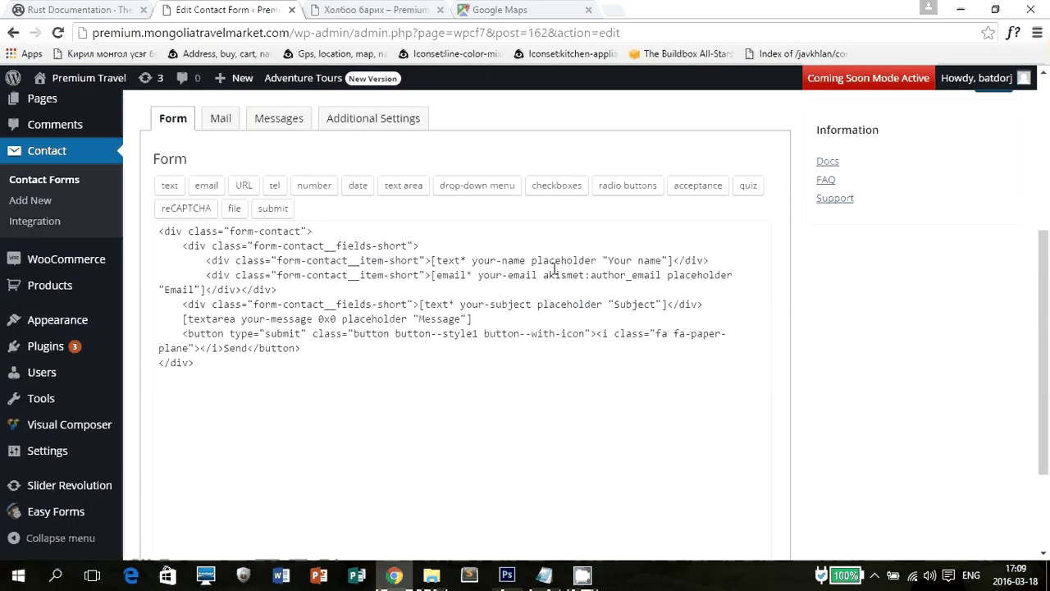
click(215, 258)
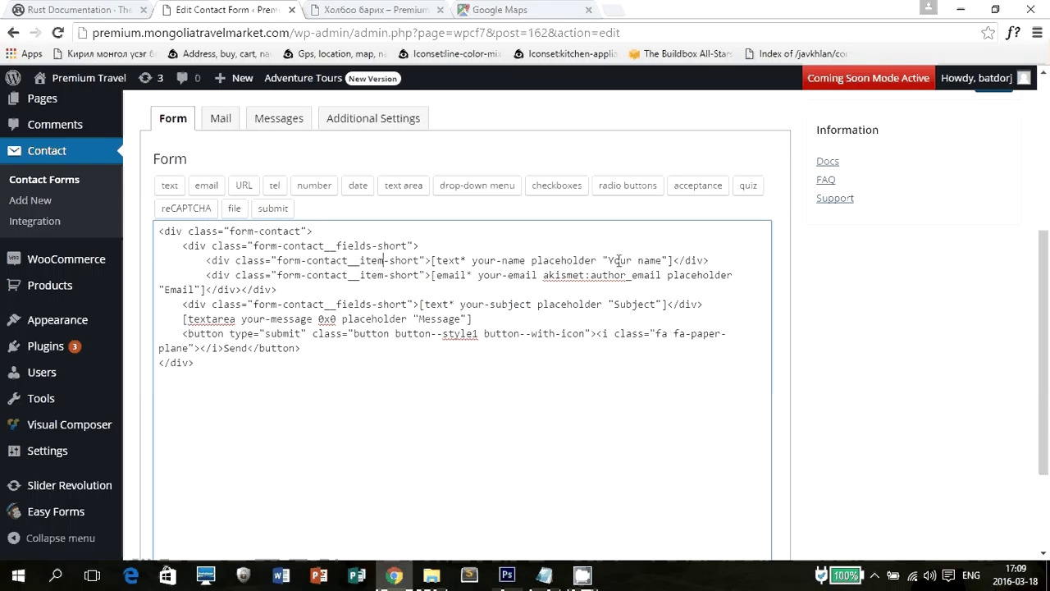
drag(609, 260, 658, 259)
key(shift+Right)
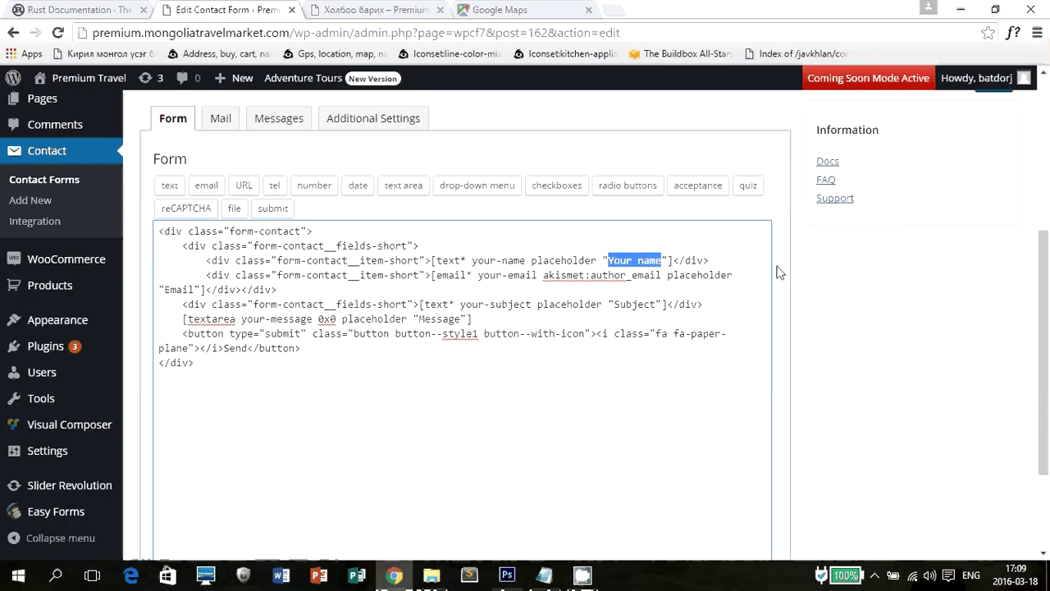
key(alt+shift)
text(Таны нэр)
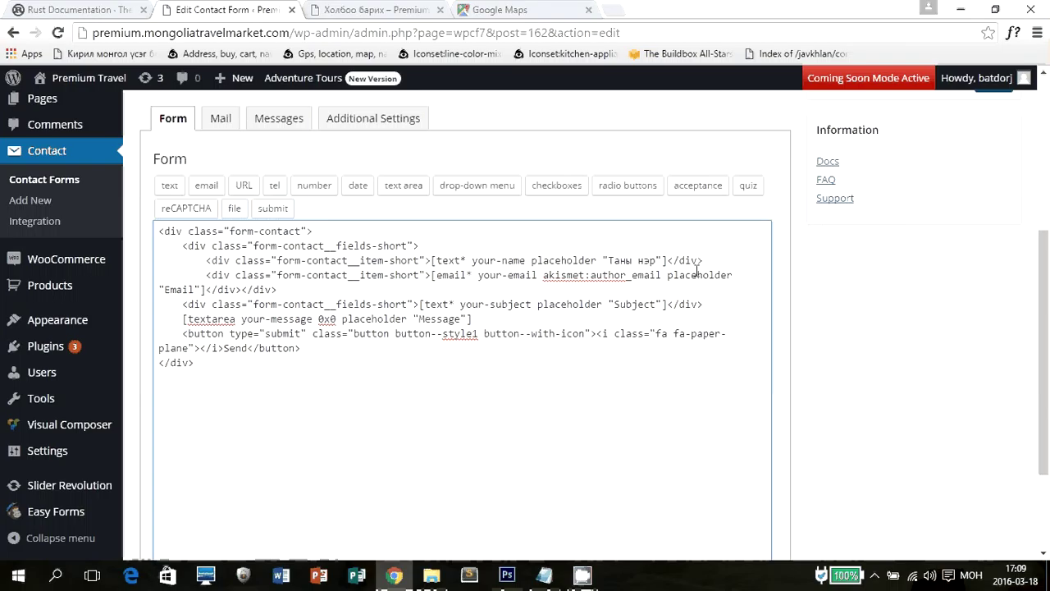
key(ctrl+z)
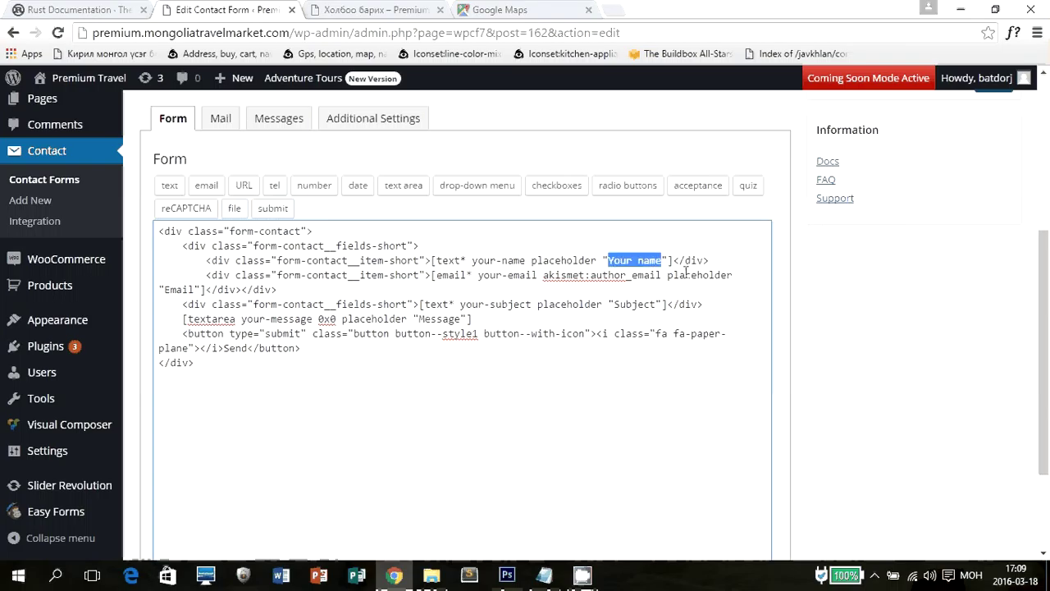
text(Таны нэр)
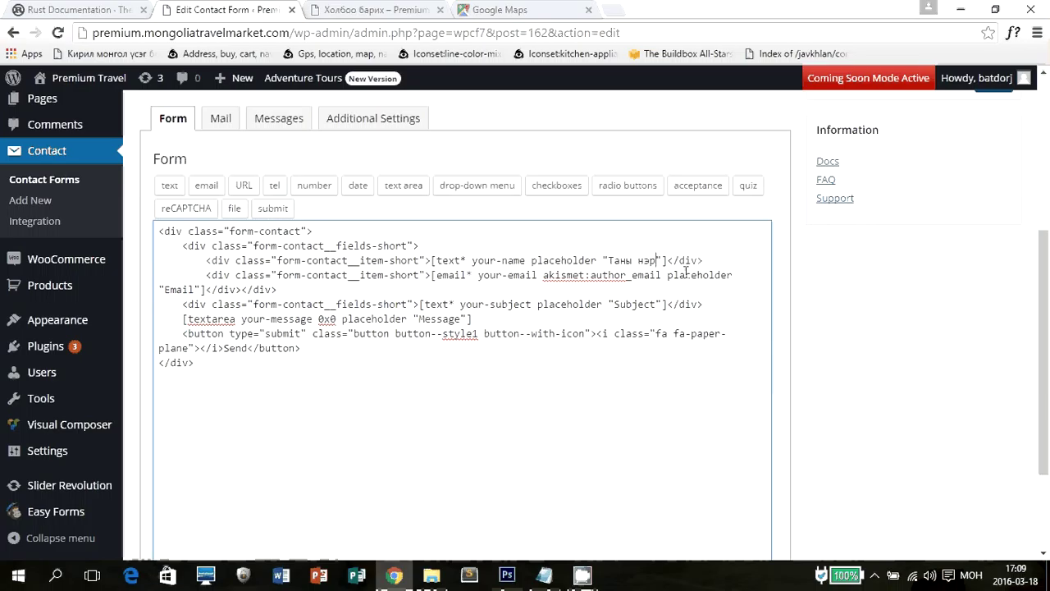
key(ctrl+Tab)
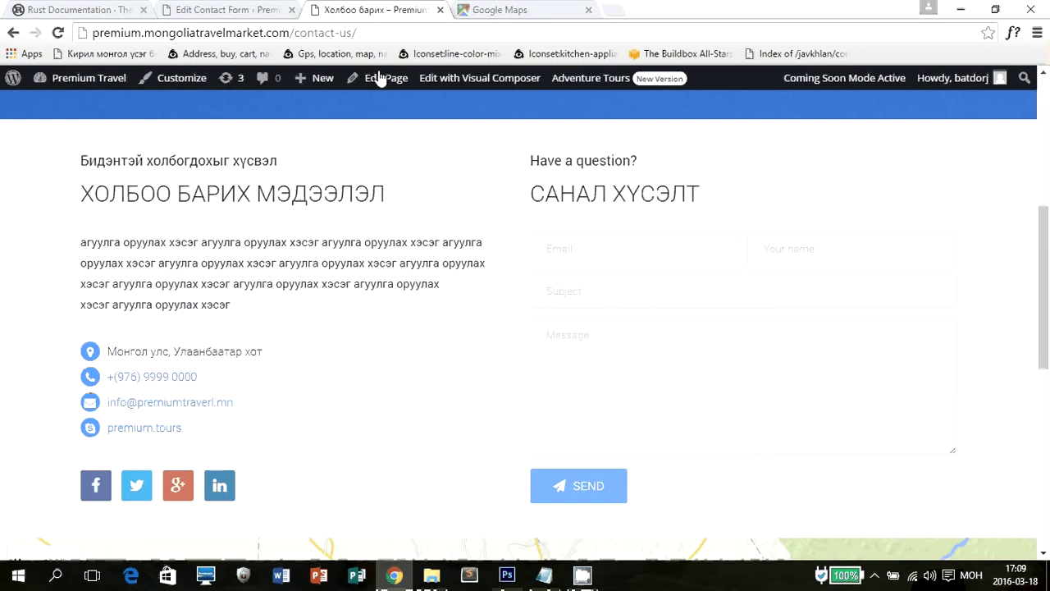
key(ctrl+shift+Tab)
double_click(180, 289)
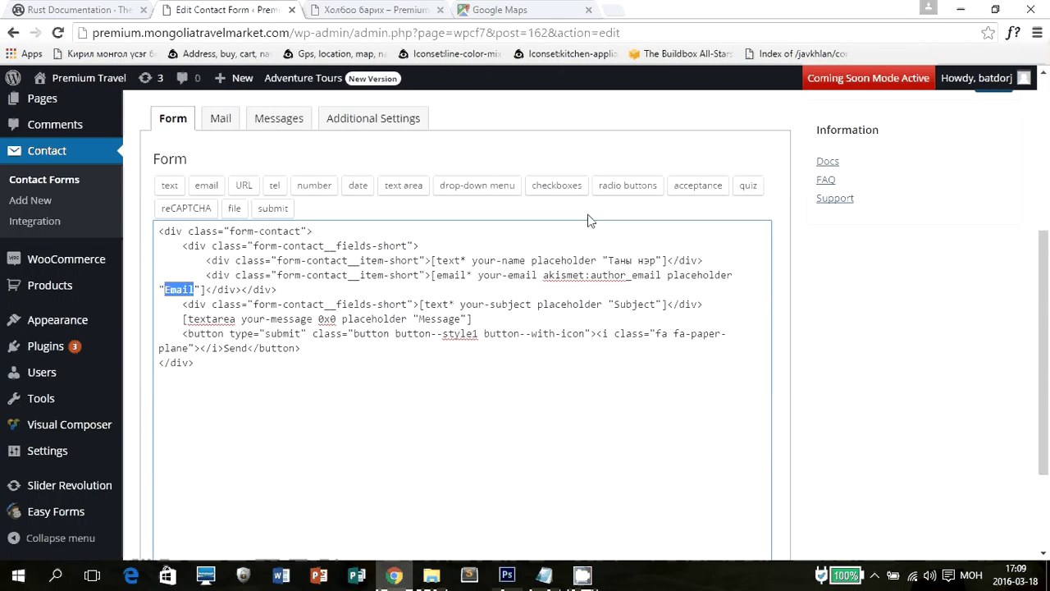
text(Цахим)
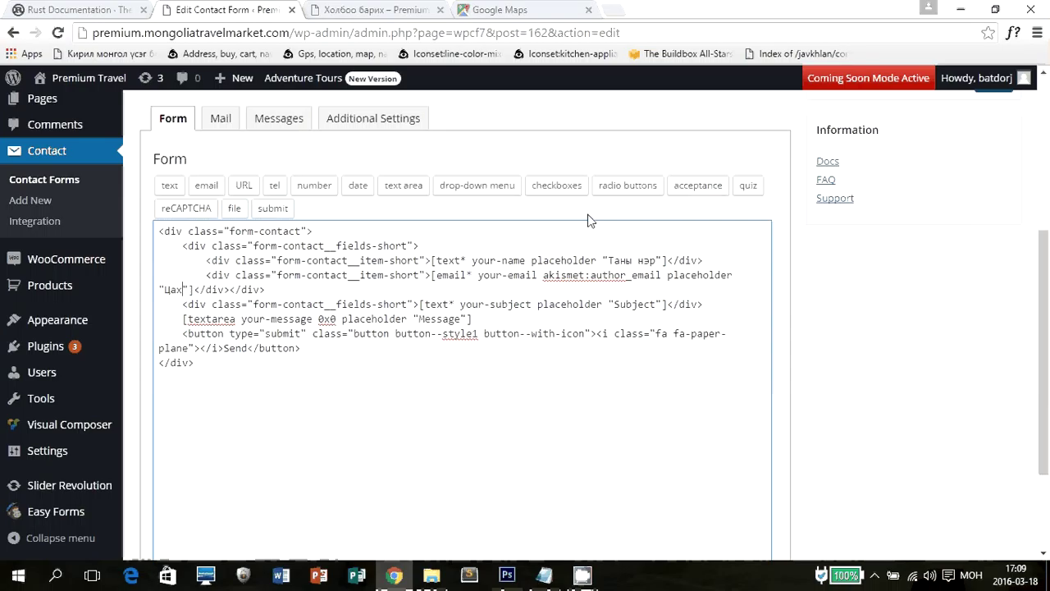
text( хаяг)
double_click(641, 303)
text(Гарчиг)
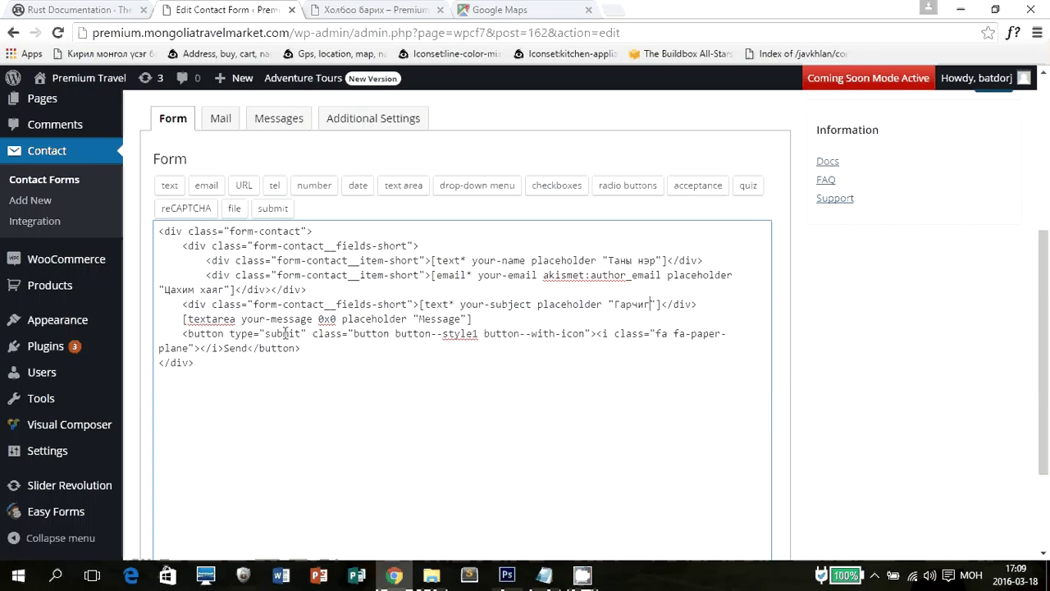
double_click(283, 333)
text(Илгээх)
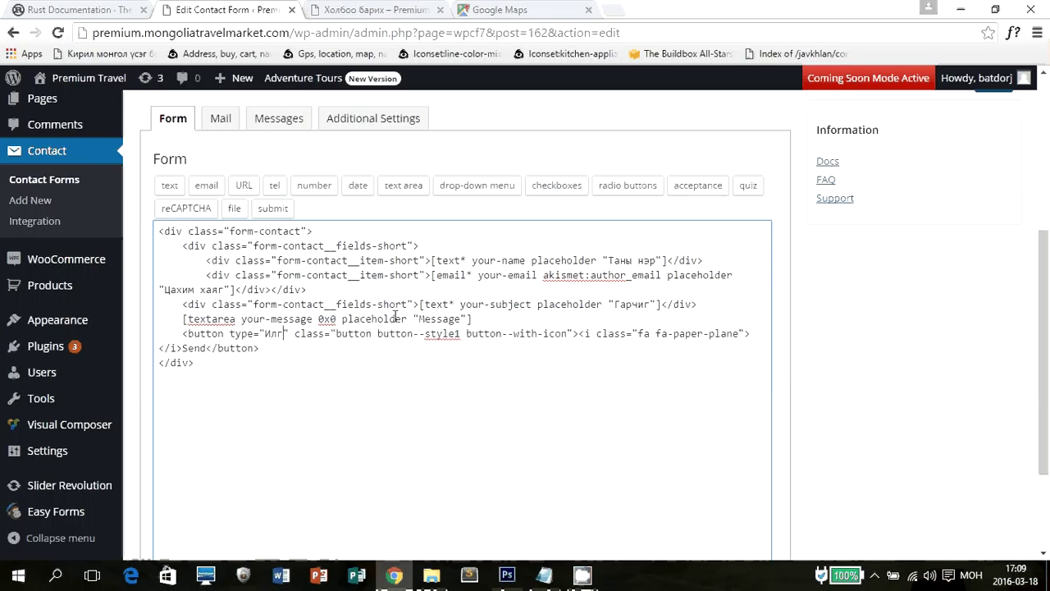
key(ctrl+Tab)
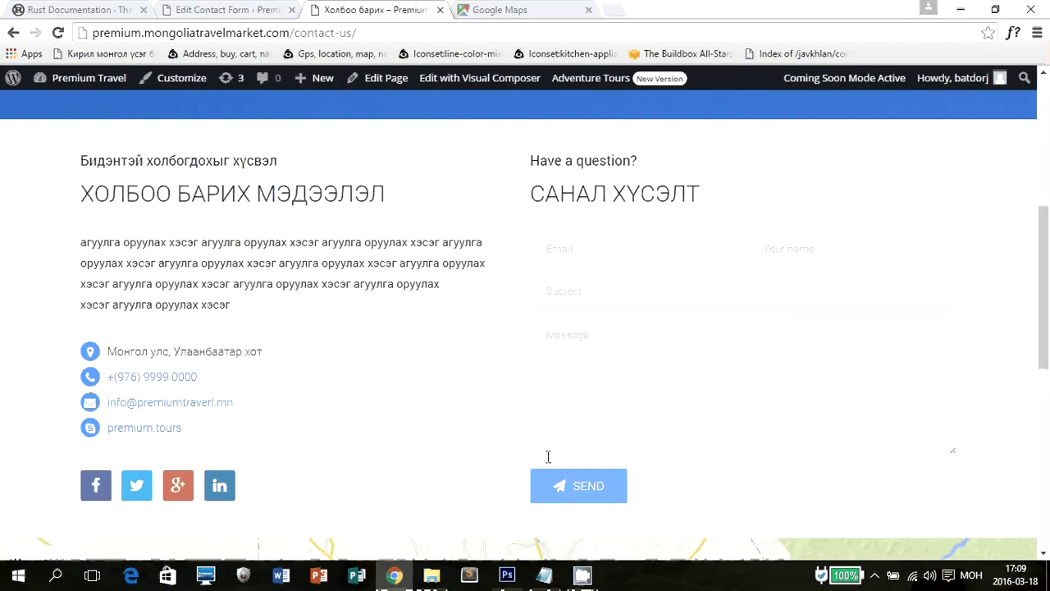
key(ctrl+shift+Tab)
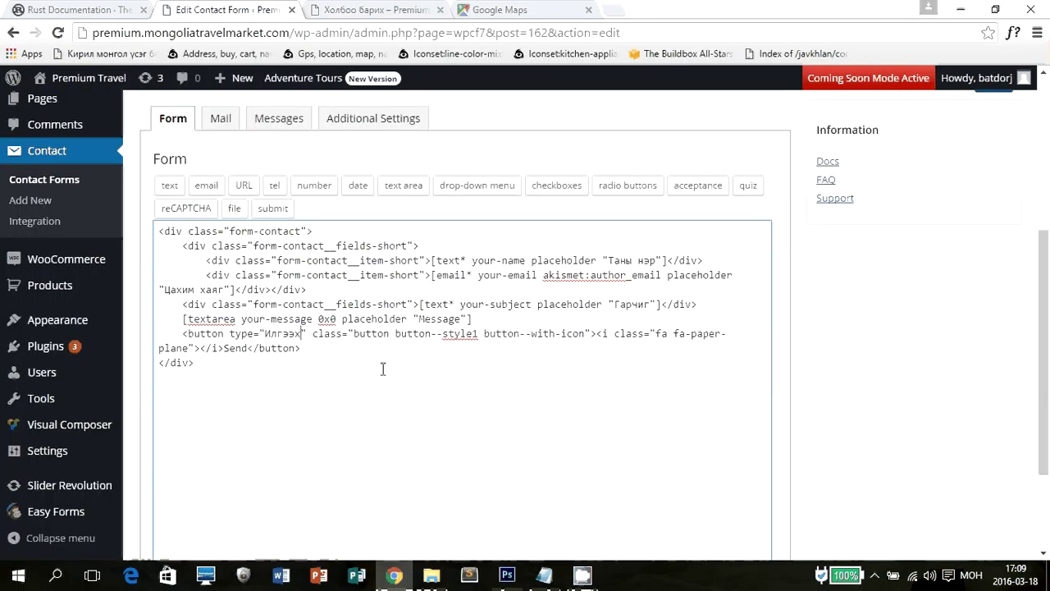
key(ctrl+z)
key(ctrl+z)
key(ctrl+z)
key(ctrl+z)
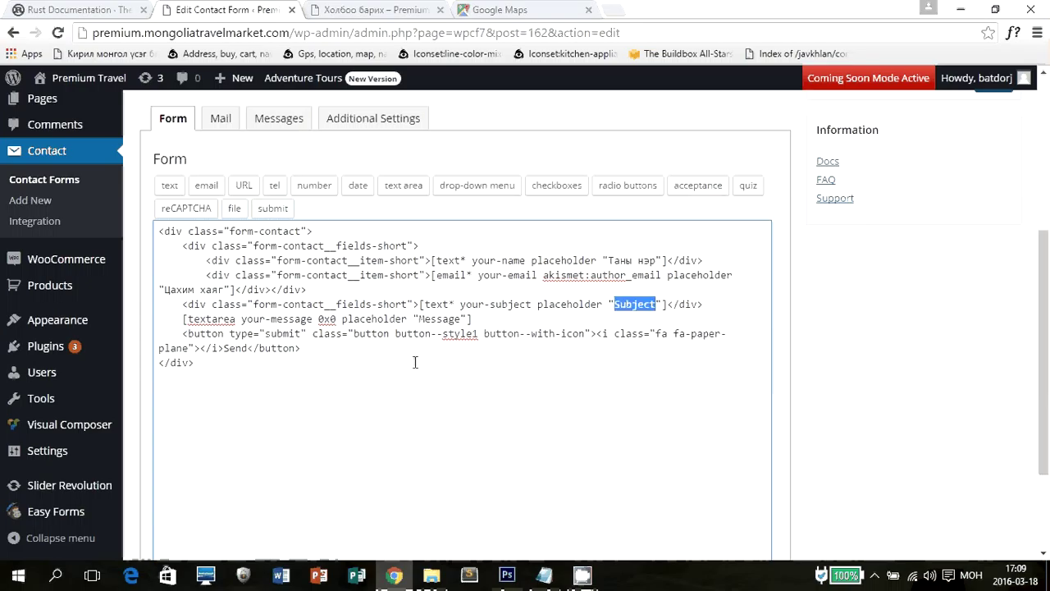
click(399, 361)
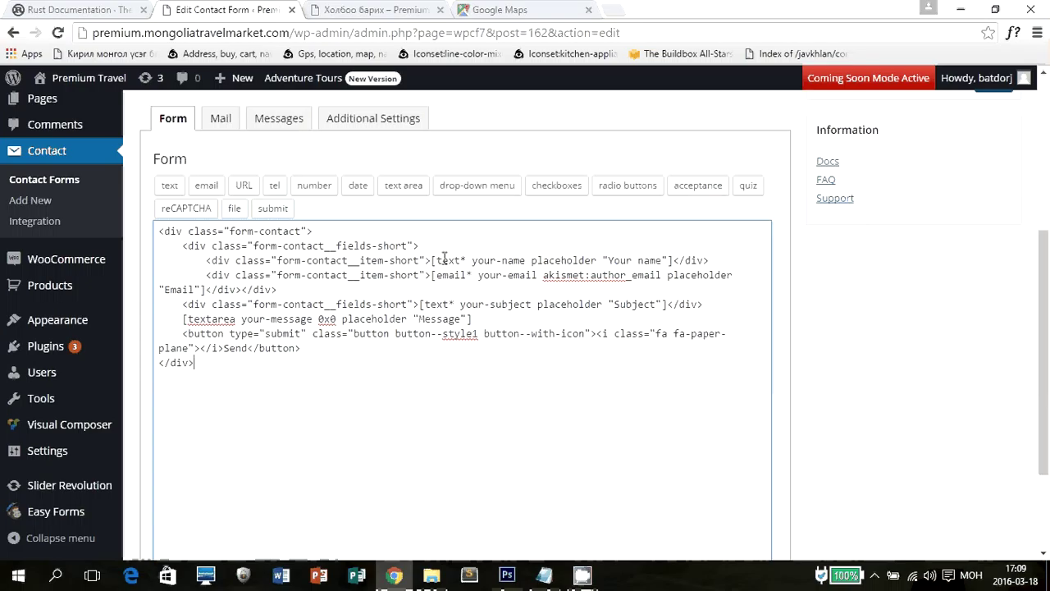
Rename the Send button to 'Илгээх' and put the button code on its own line.
double_click(444, 261)
drag(449, 275, 460, 275)
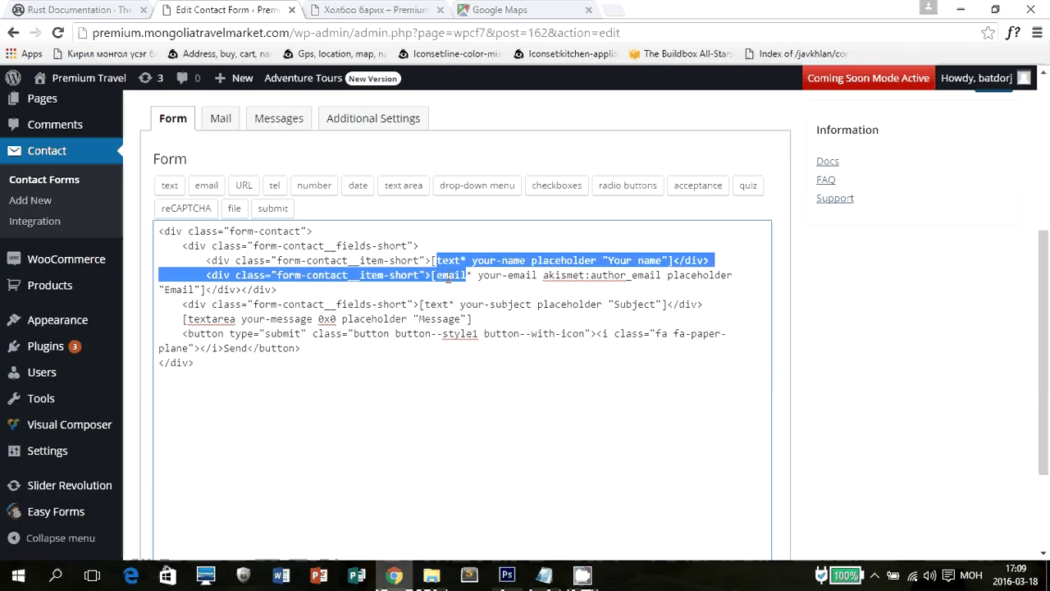
click(448, 281)
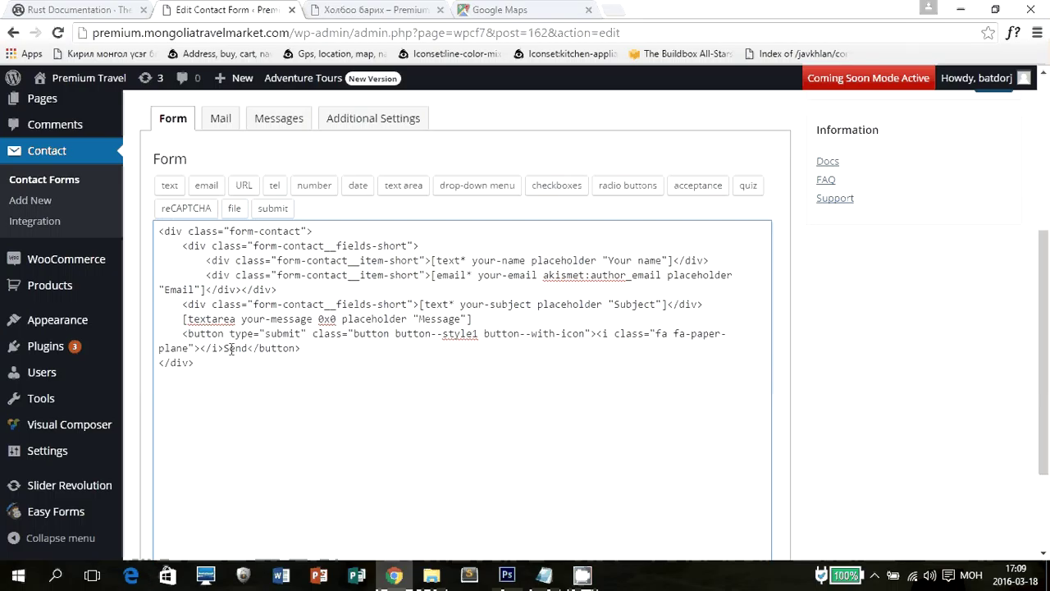
double_click(231, 349)
text(Илгээх)
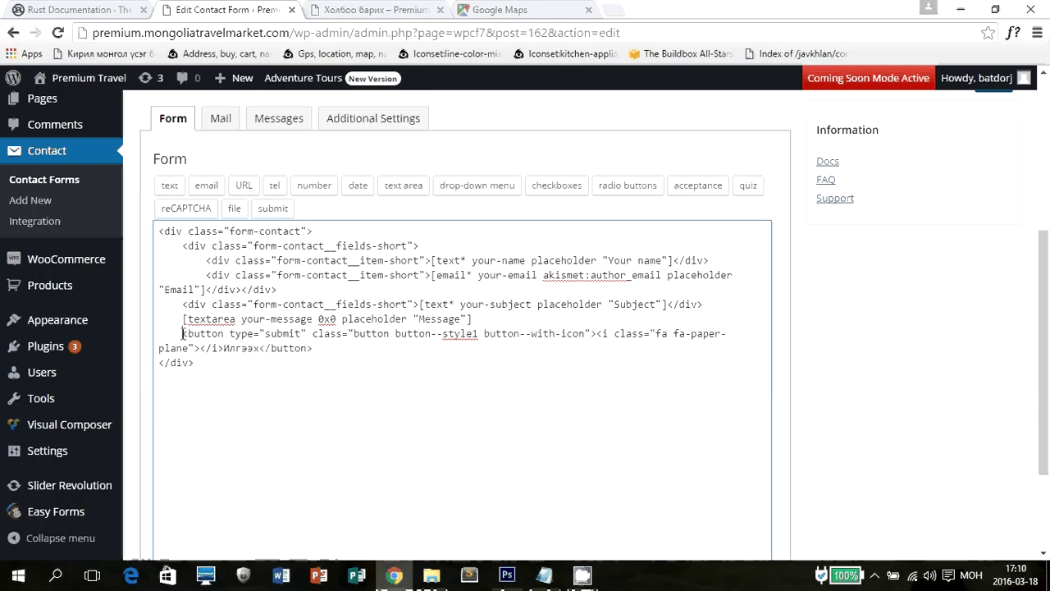
click(182, 334)
key(Return)
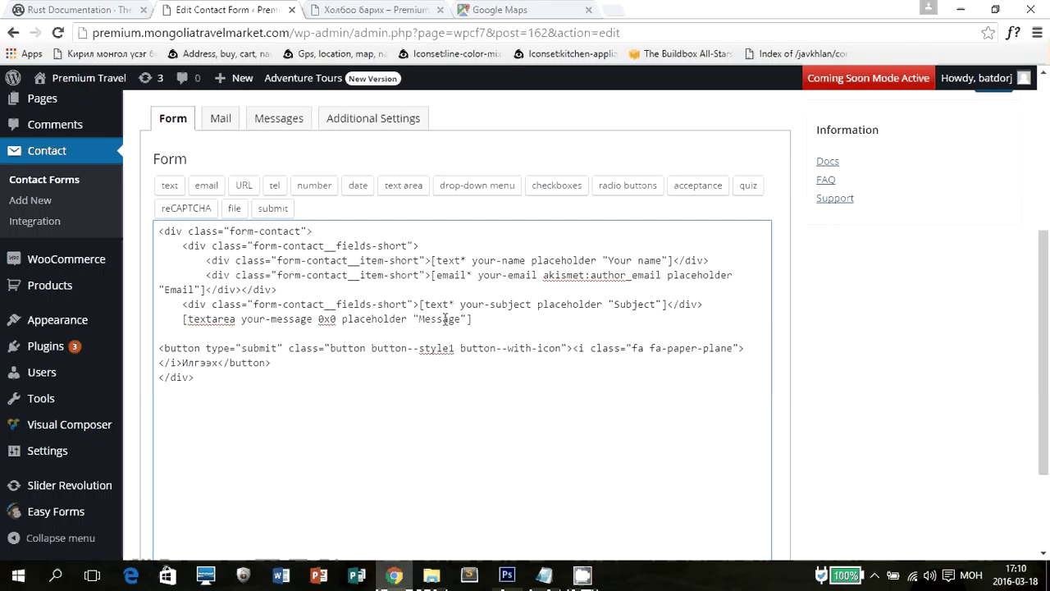
Change the Message, Subject, Email and Your name placeholders to 'Текст', 'Гарчиг', 'Цахим хаяг', 'Таны нэр'.
double_click(445, 319)
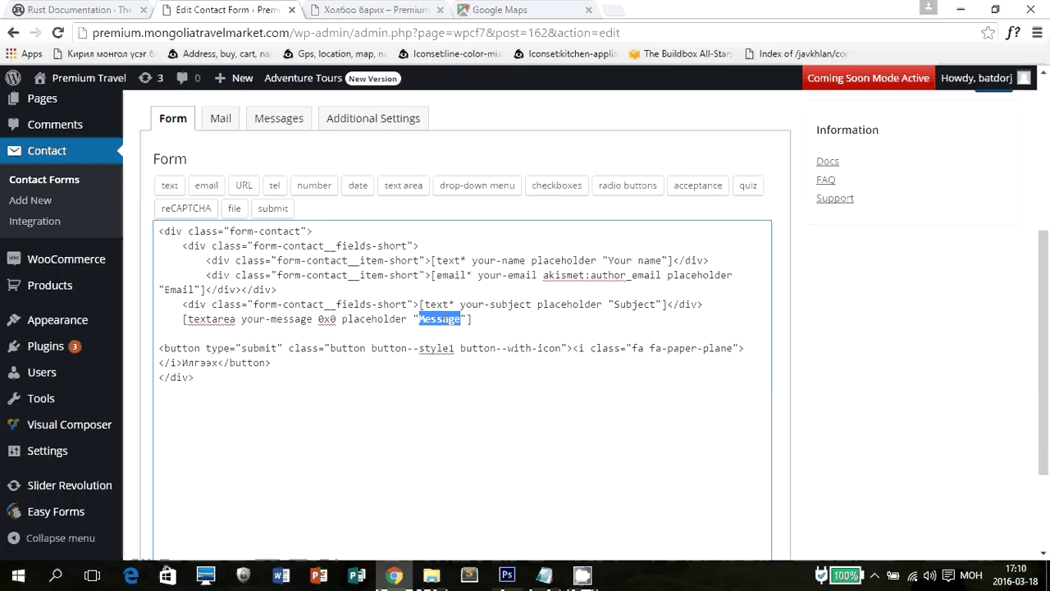
text(Текс)
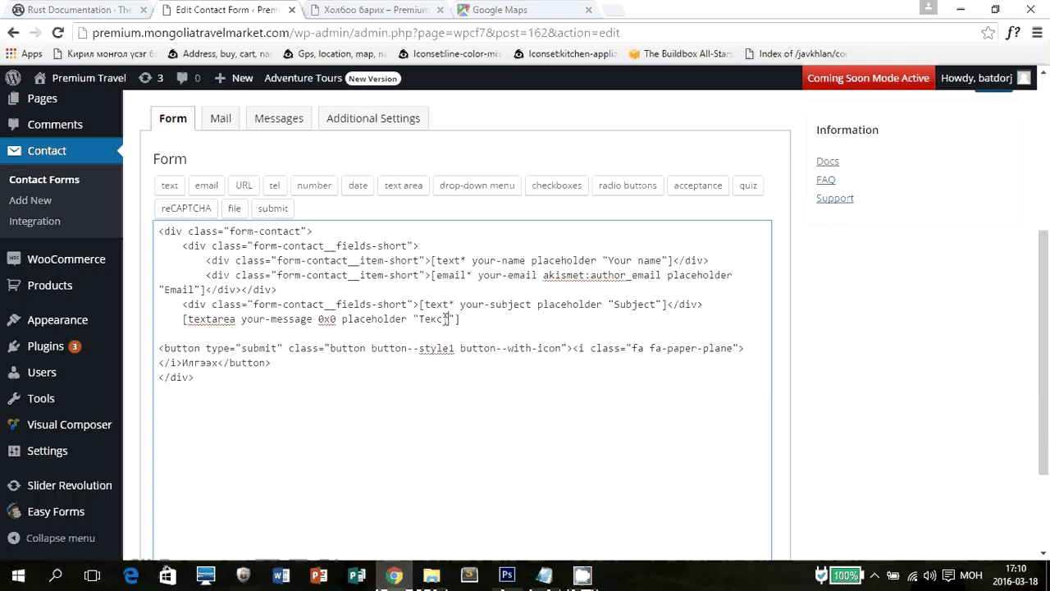
text(т)
double_click(624, 304)
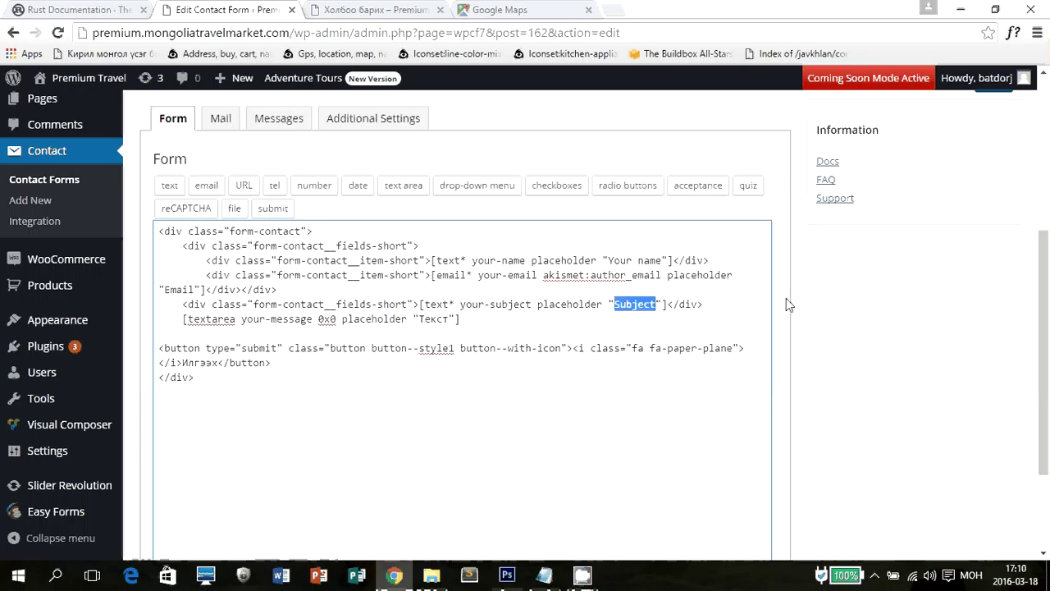
text(Гарчиг)
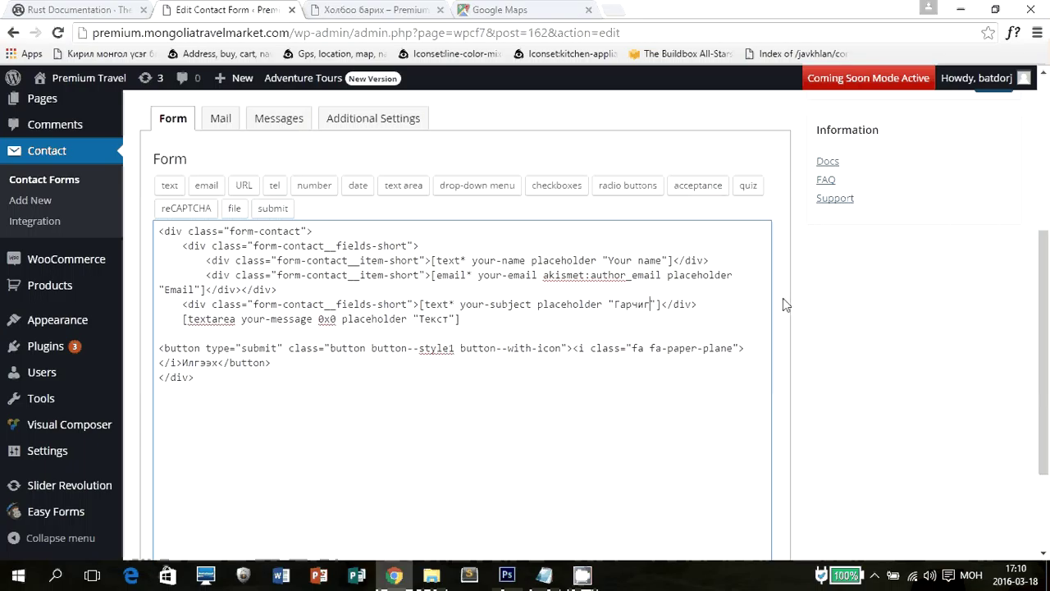
double_click(180, 291)
text(Цахим хаяг)
double_click(621, 261)
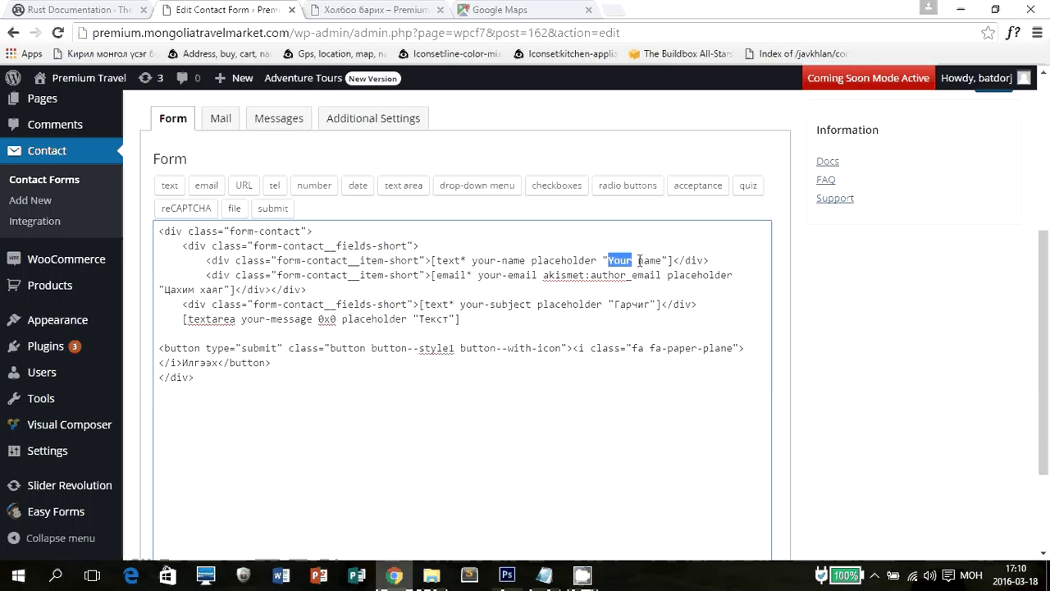
drag(651, 262, 659, 261)
text(Таны нэ)
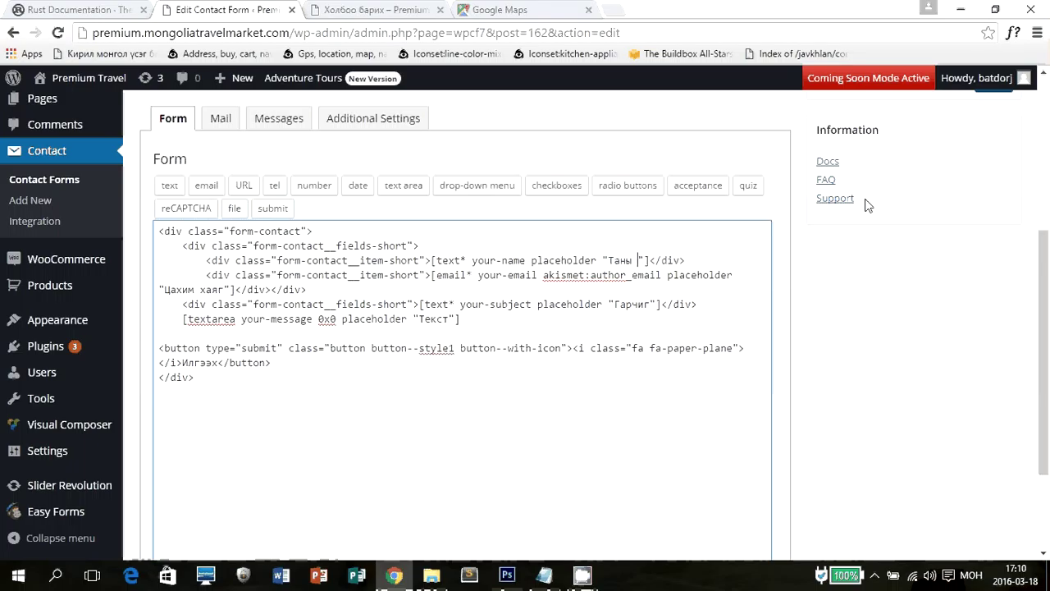
text(р)
scroll(815, 335, down, 2)
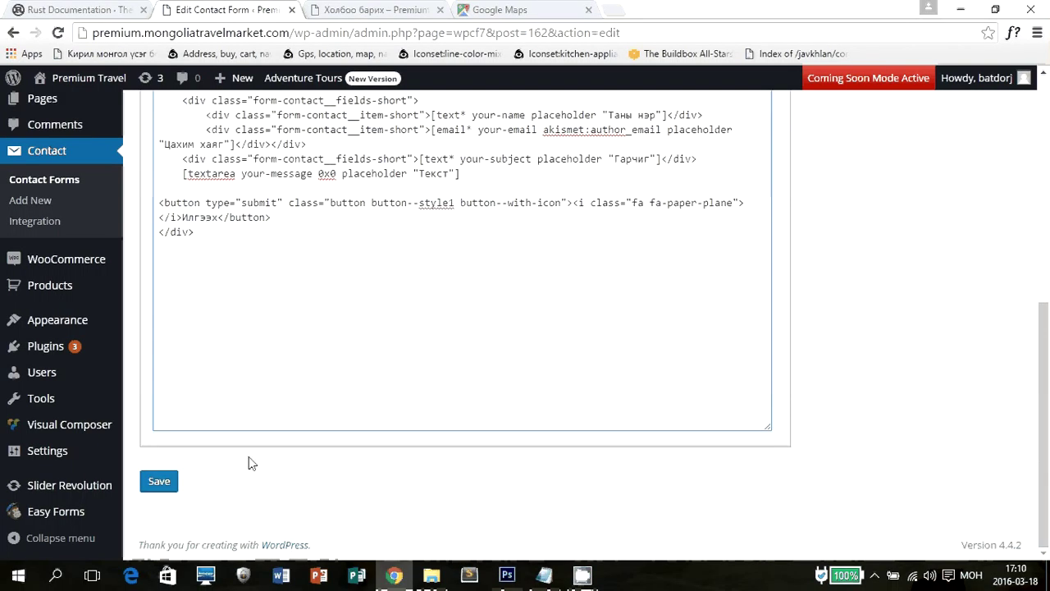
Save the Contact Us form and reload the live page to verify the Mongolian placeholders and ИЛГЭЭХ button.
click(170, 482)
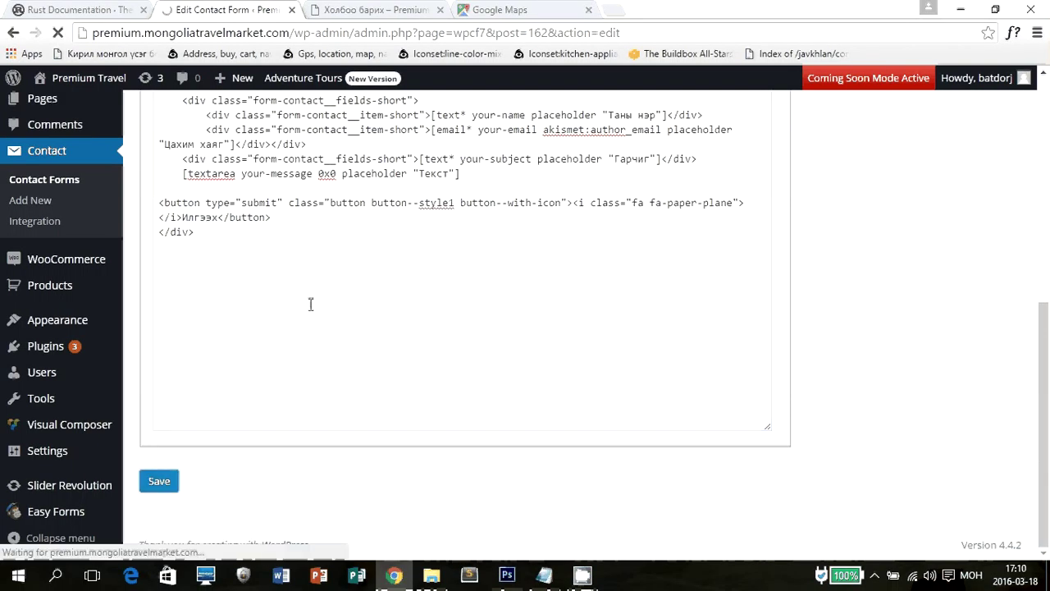
click(374, 10)
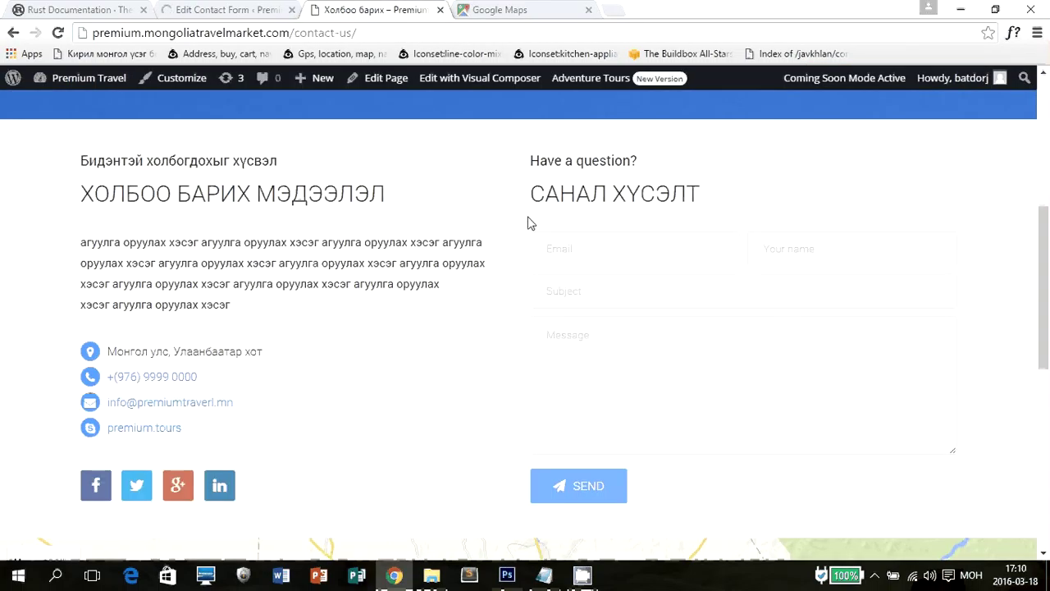
key(F5)
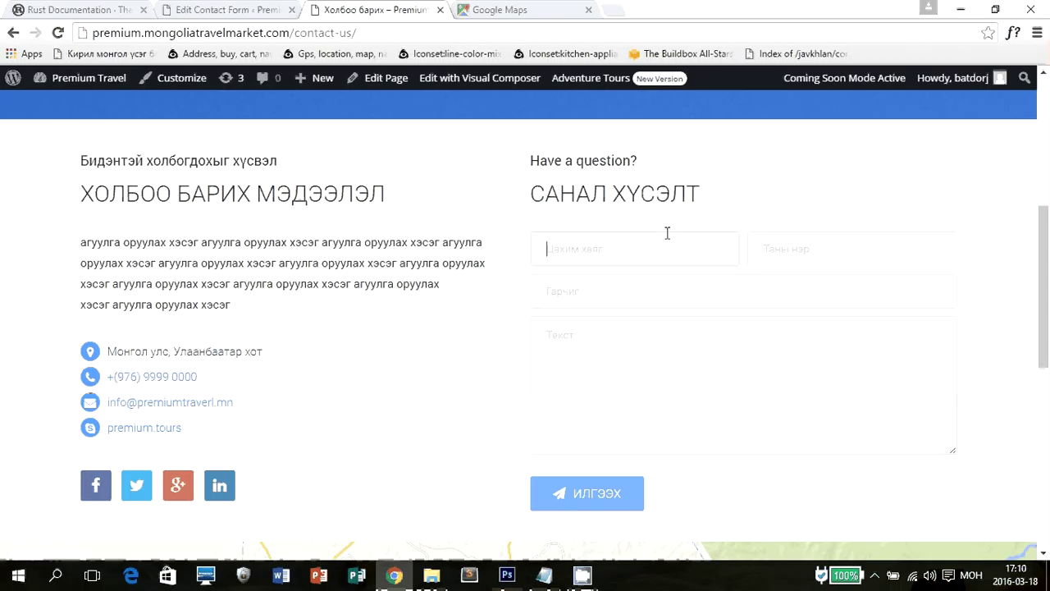
scroll(795, 215, up, 1)
scroll(795, 210, up, 4)
scroll(837, 229, down, 2)
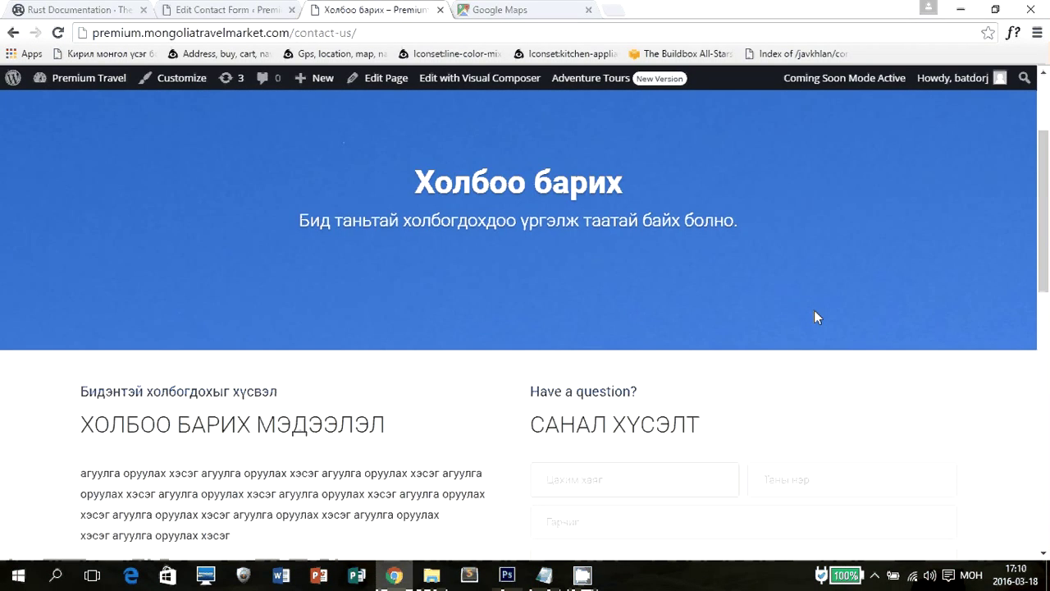
scroll(814, 310, down, 9)
scroll(814, 310, up, 6)
click(546, 168)
scroll(845, 306, up, 6)
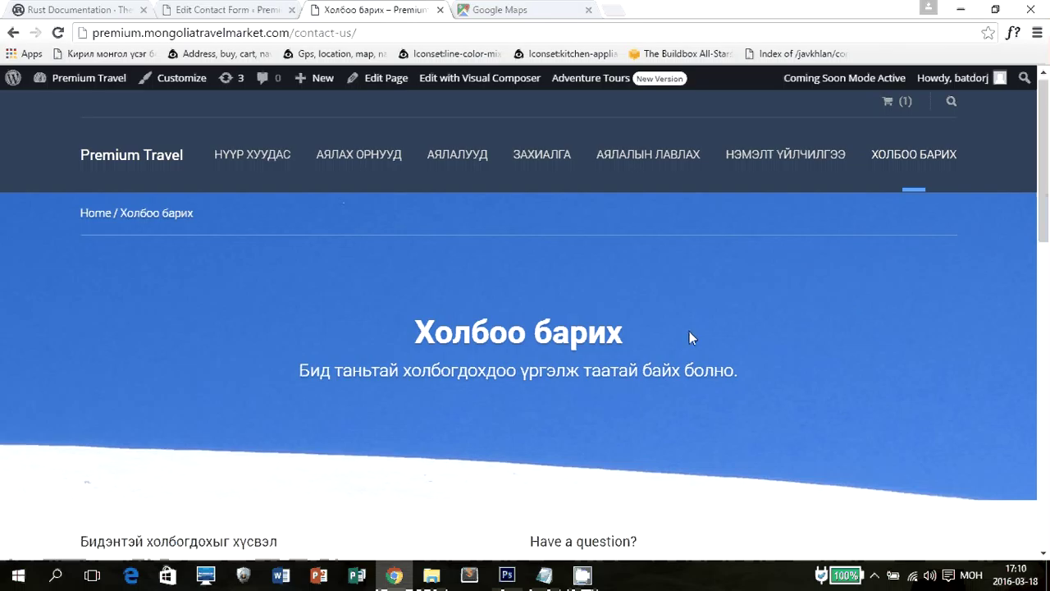
click(309, 7)
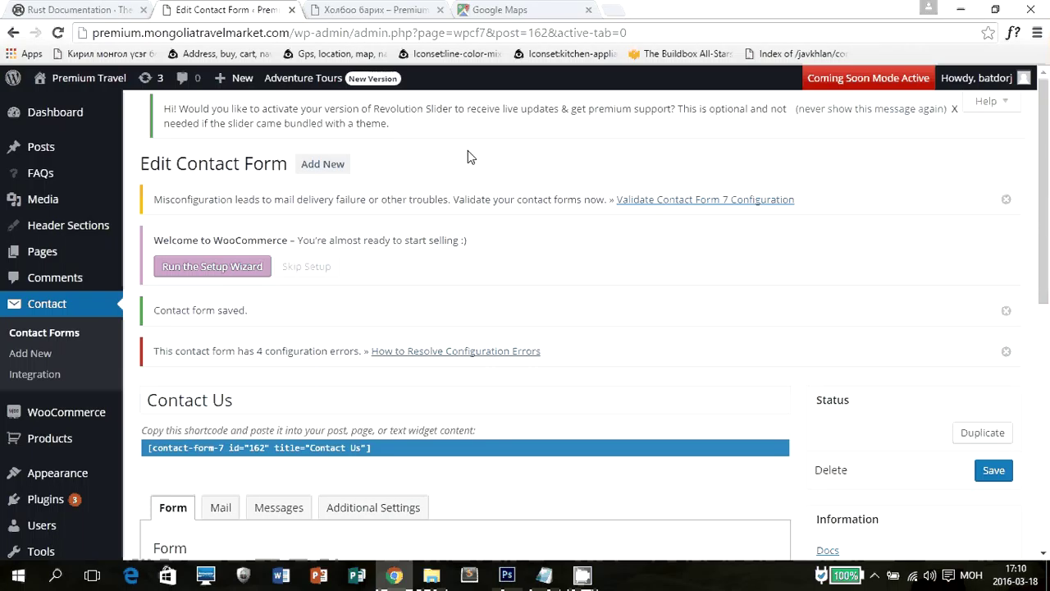
Reload the live Premium Travel home page and scroll through it.
click(347, 6)
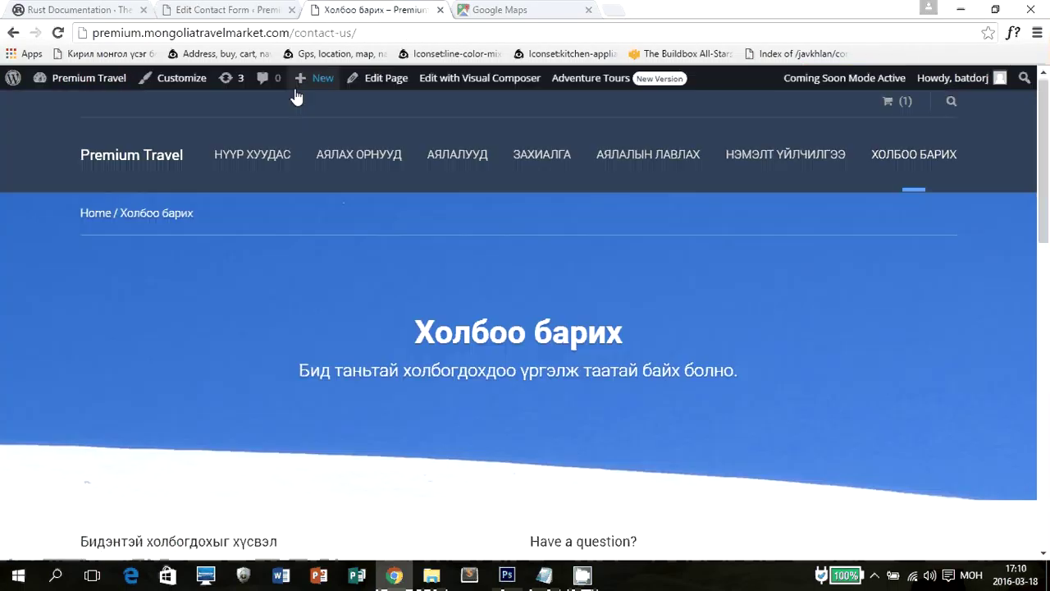
key(F5)
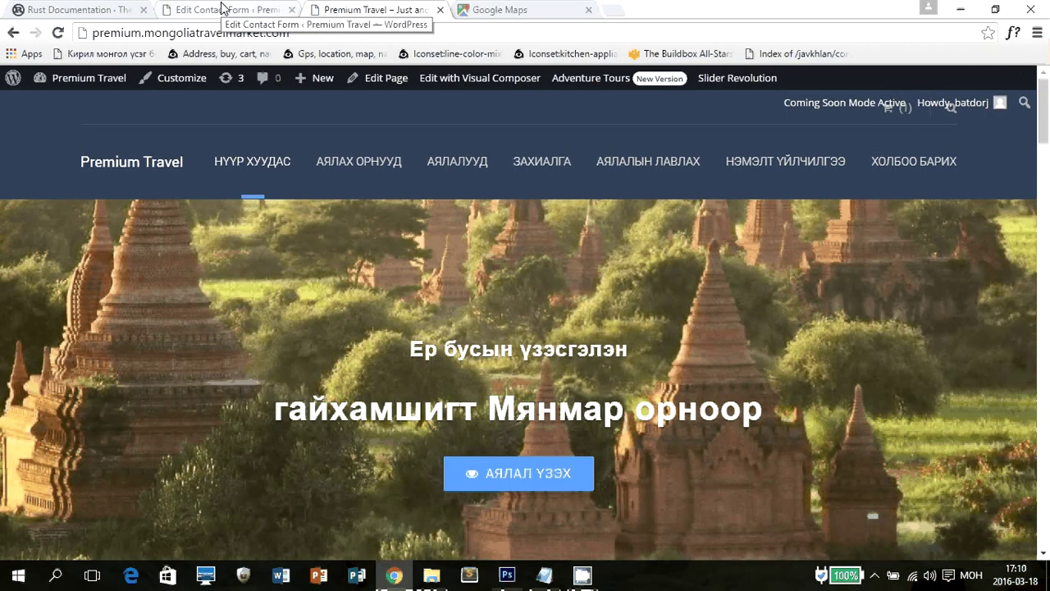
scroll(525, 328, down, 15)
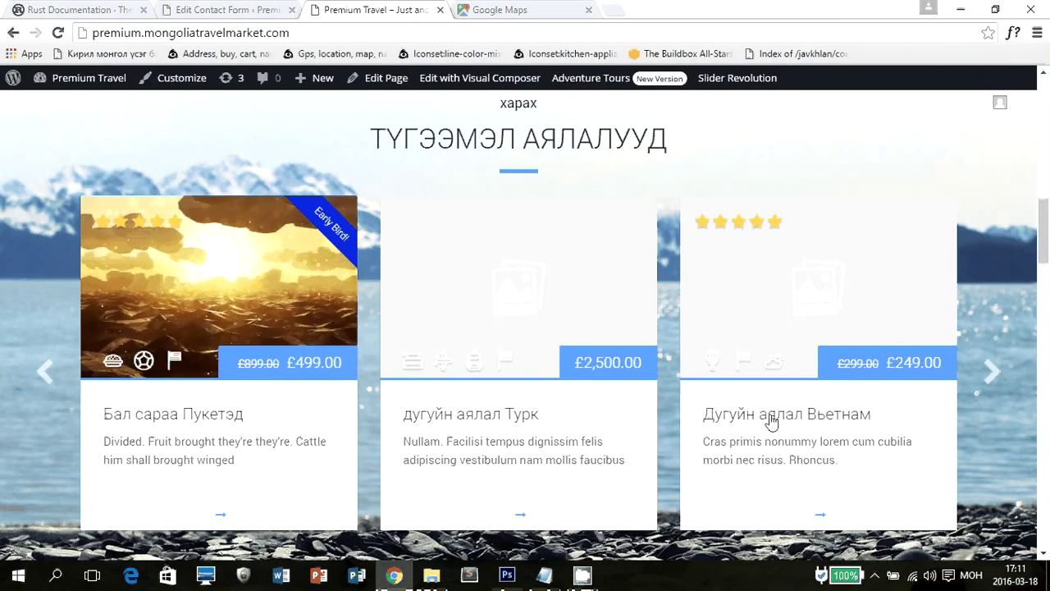
Back in the admin, go to the Products > Tours list.
key(ctrl+shift+Tab)
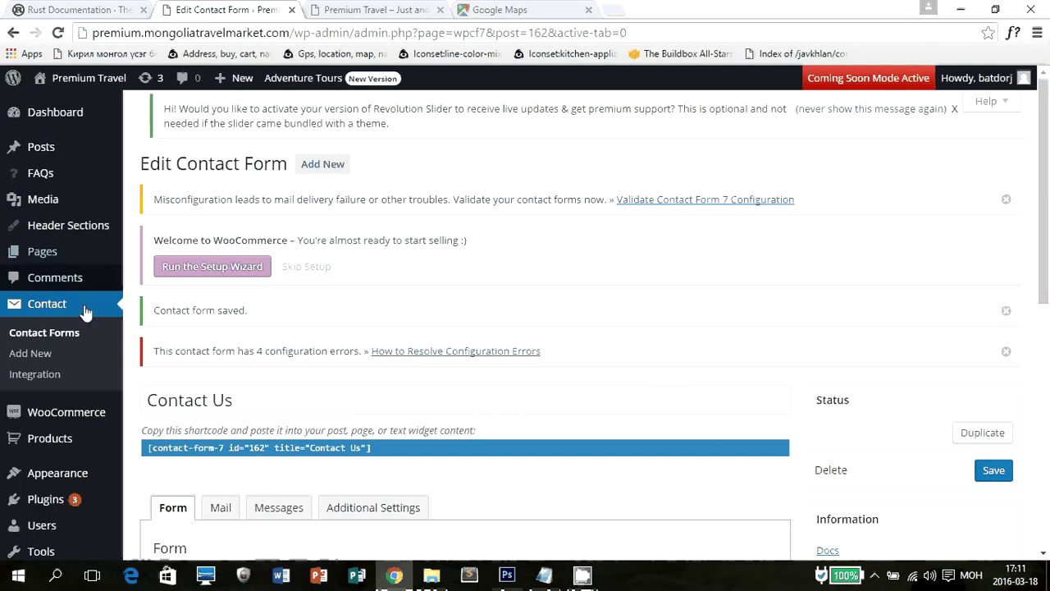
scroll(85, 318, down, 1)
mouse_move(89, 369)
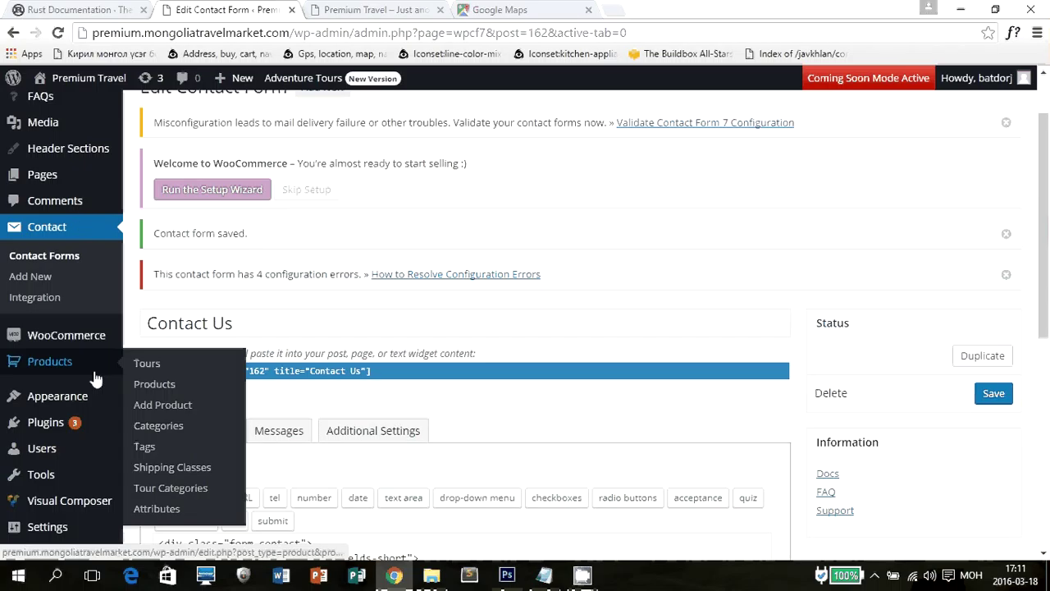
click(168, 368)
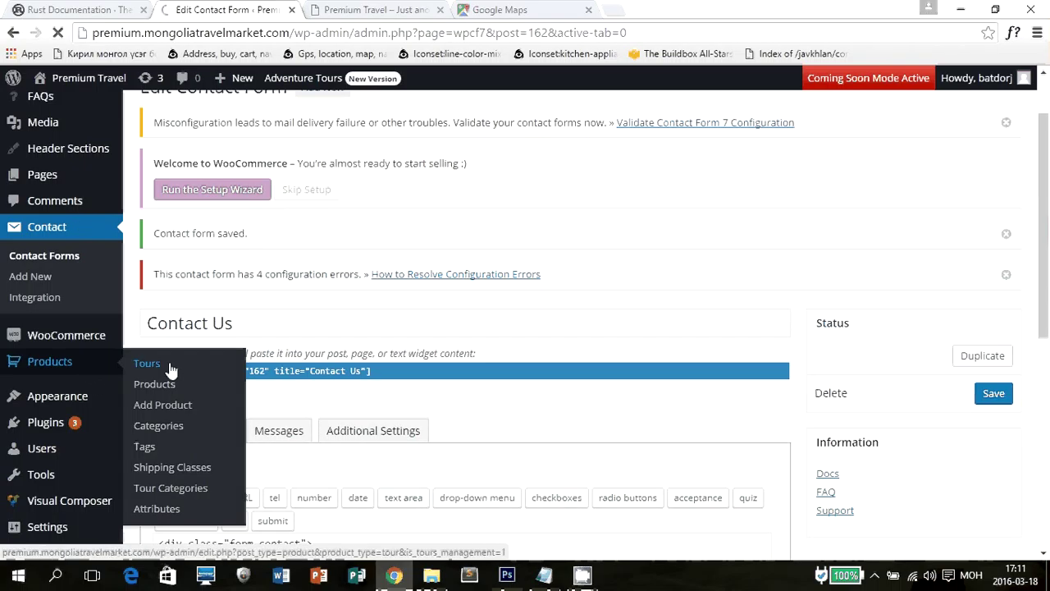
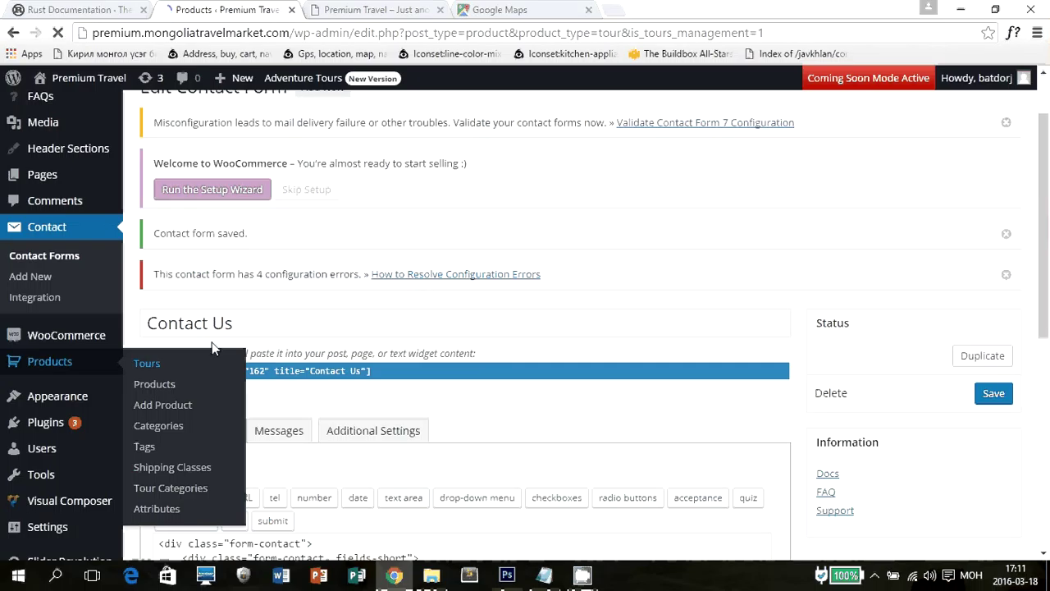
Scroll through the Tours product list to review the 12 published tours and their prices.
scroll(738, 270, down, 1)
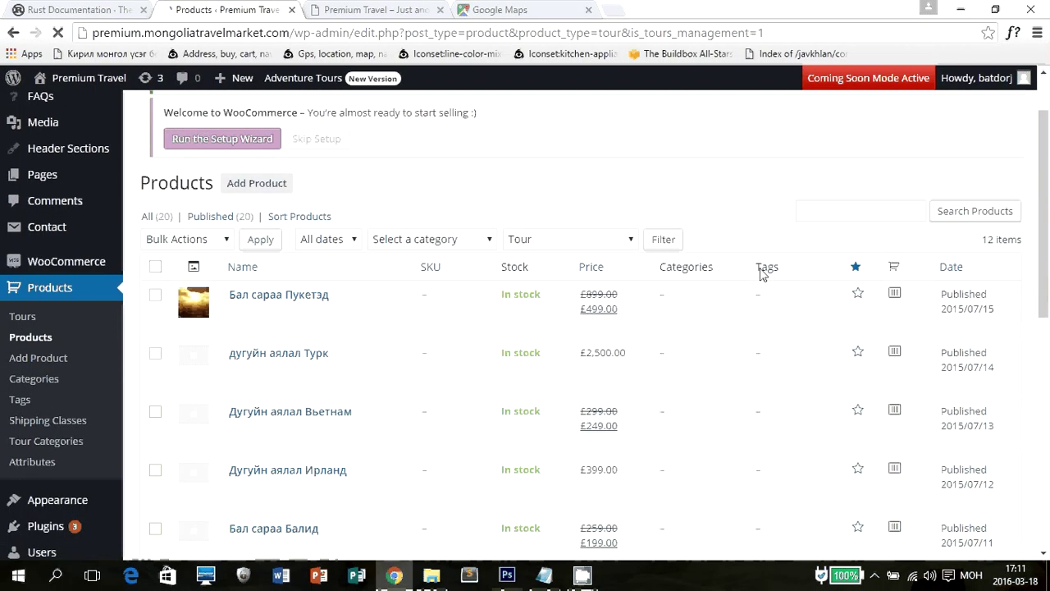
scroll(534, 326, down, 7)
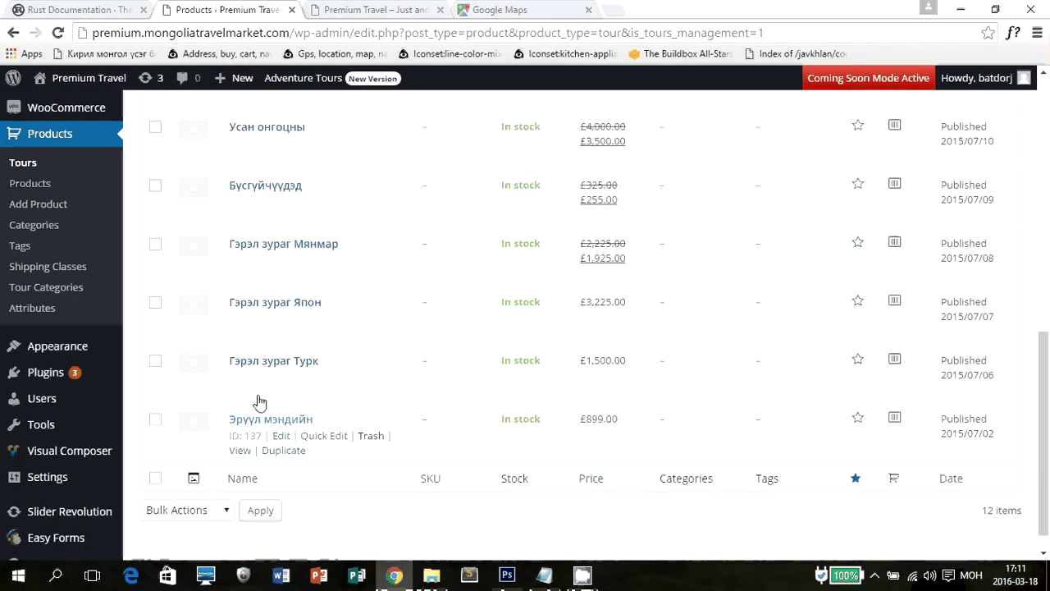
scroll(257, 394, up, 4)
scroll(271, 247, up, 3)
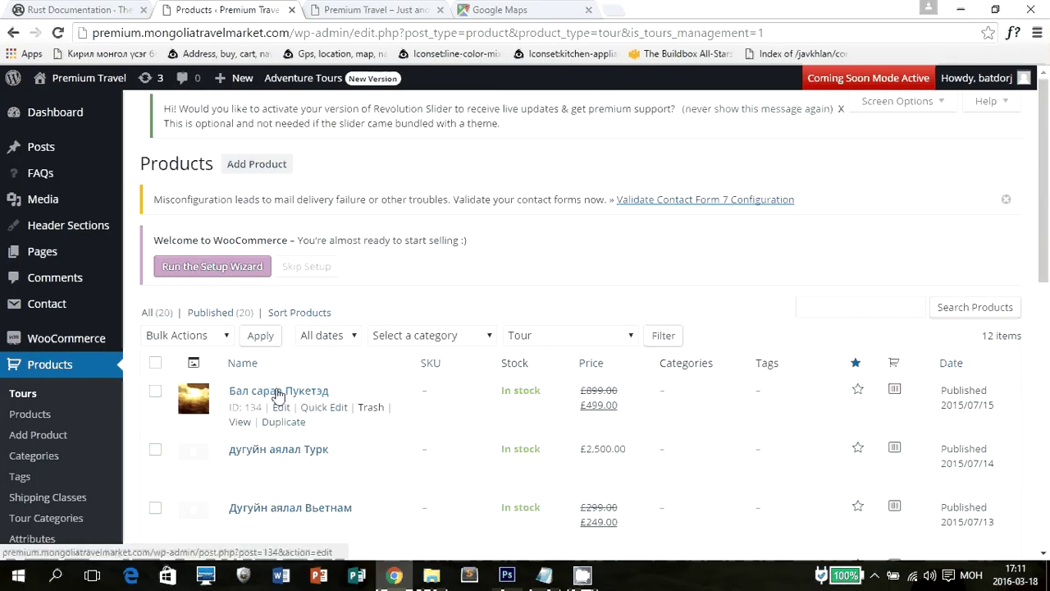
scroll(346, 384, down, 4)
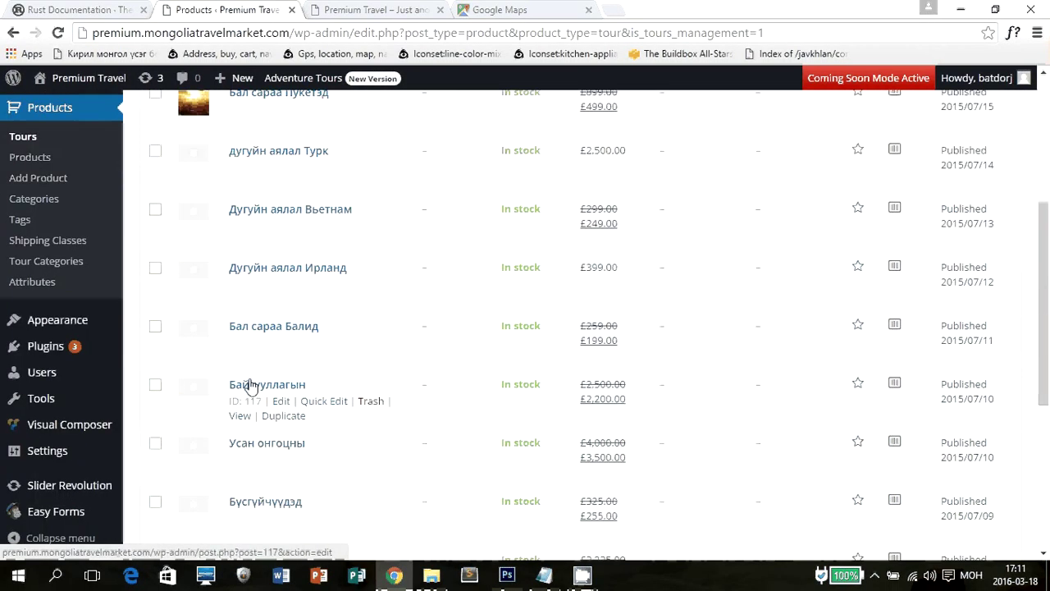
scroll(247, 386, up, 4)
scroll(252, 386, up, 1)
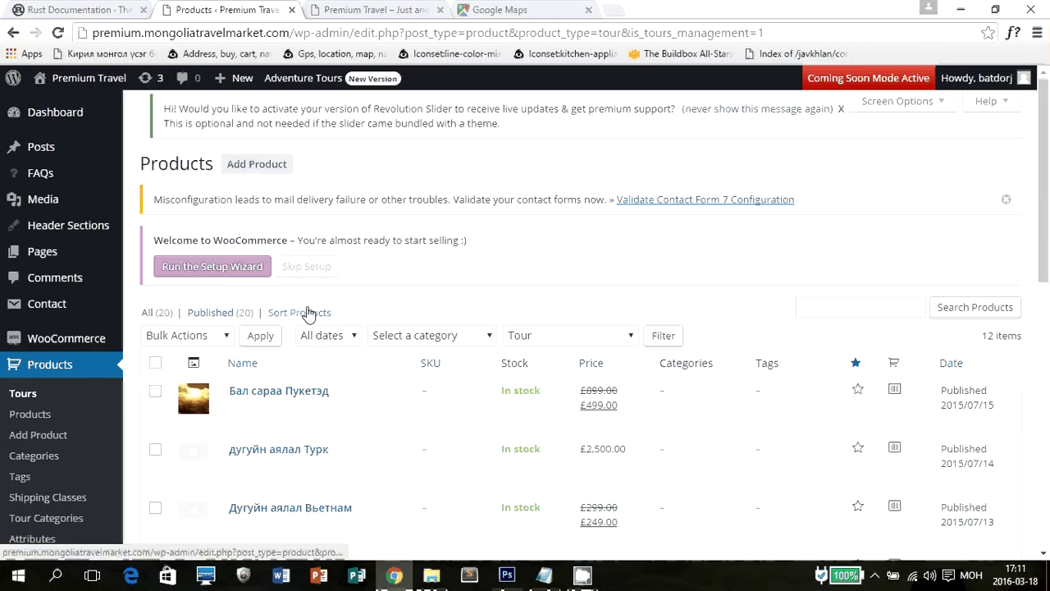
Start a new product titled 'Шинэ аялалын нэр'.
click(275, 168)
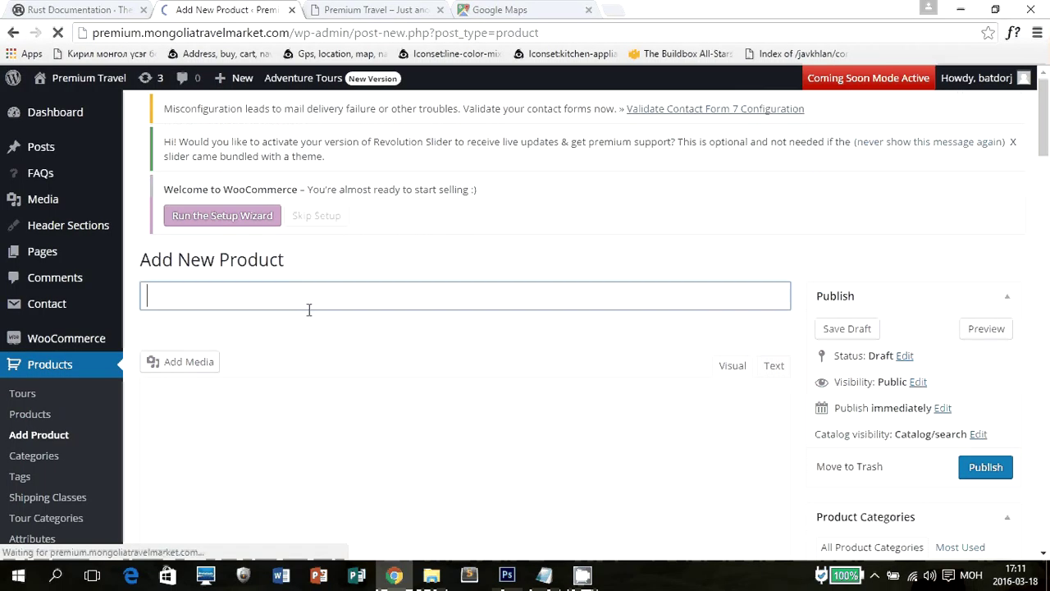
text(Шинэ аяла)
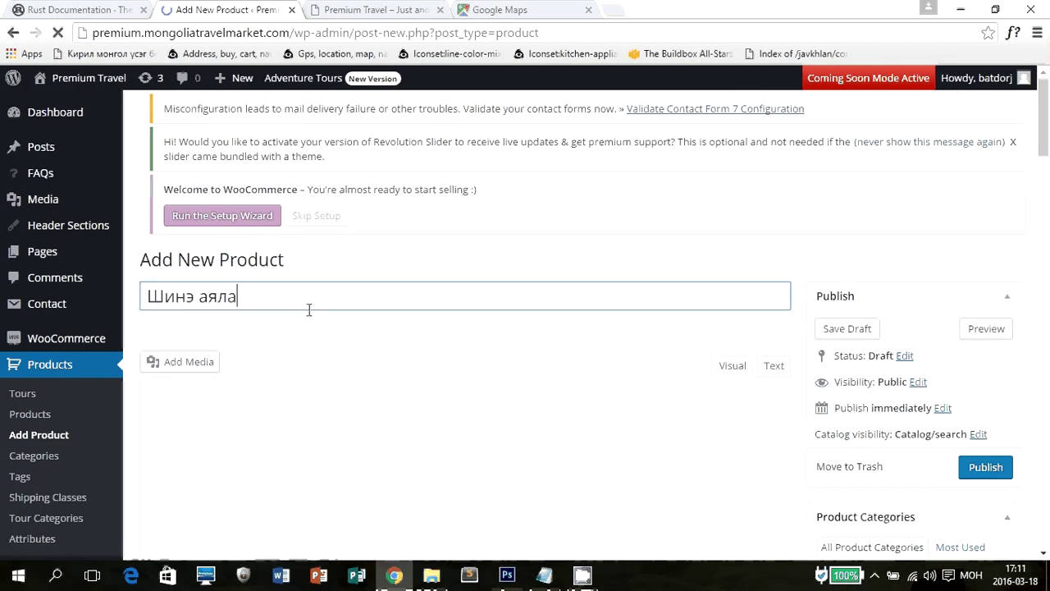
text(лын )
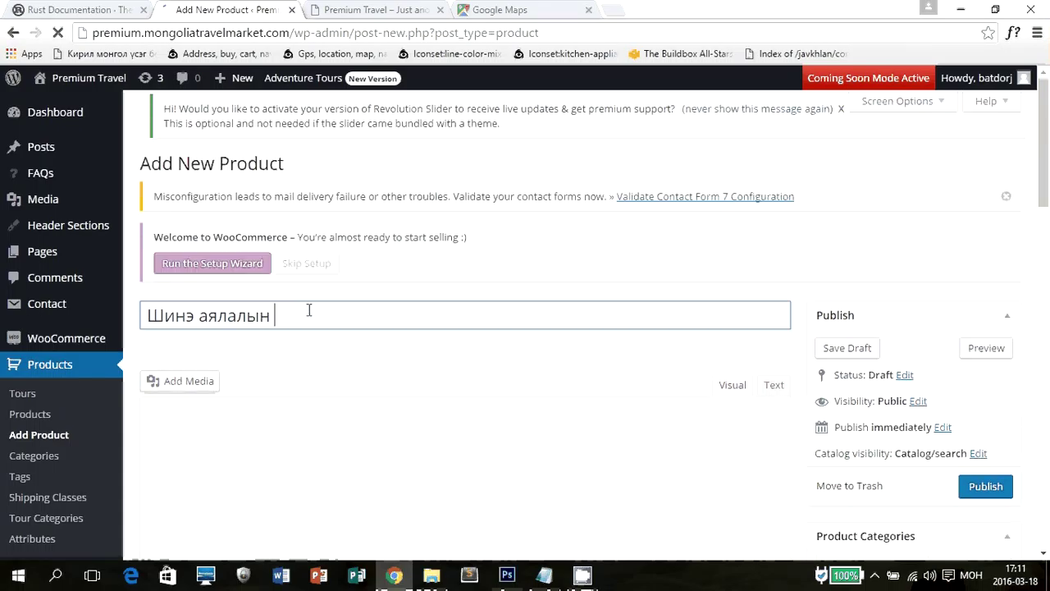
text(нэр)
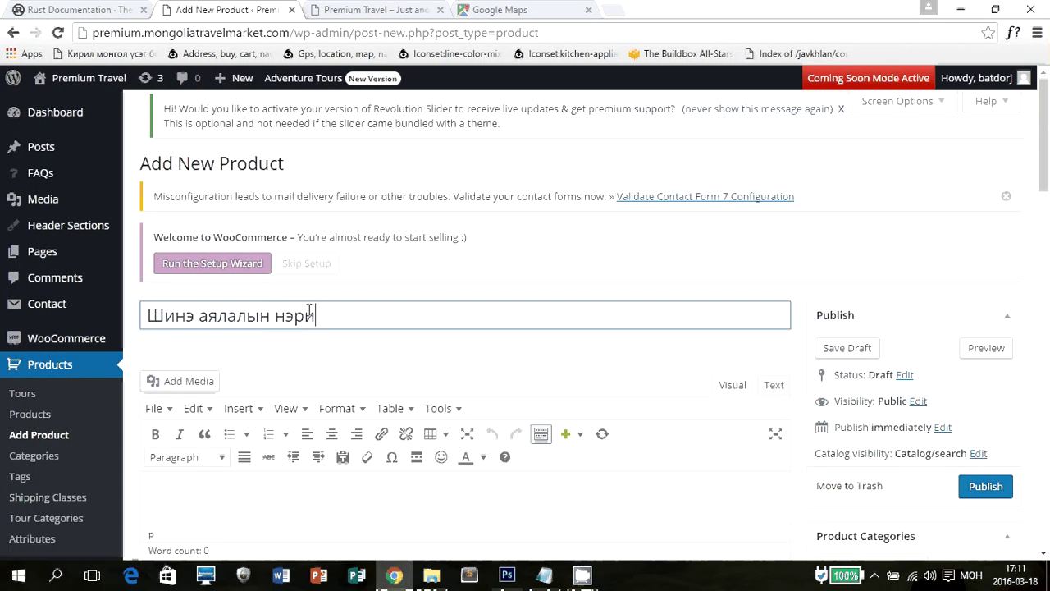
scroll(390, 265, down, 3)
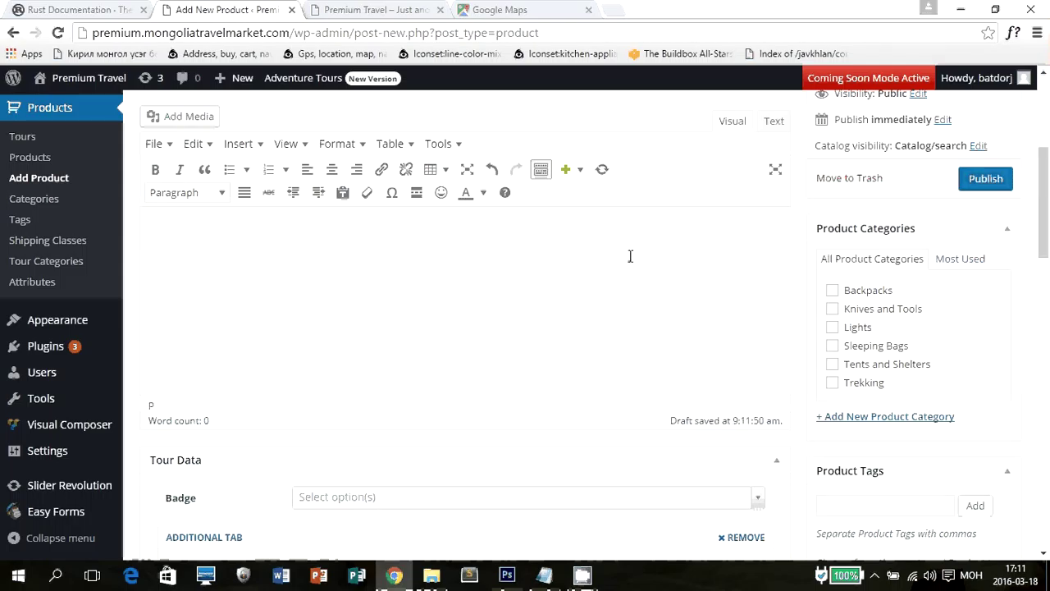
Enter 'аялалын агуулга' as the product description.
click(530, 283)
text(аялал)
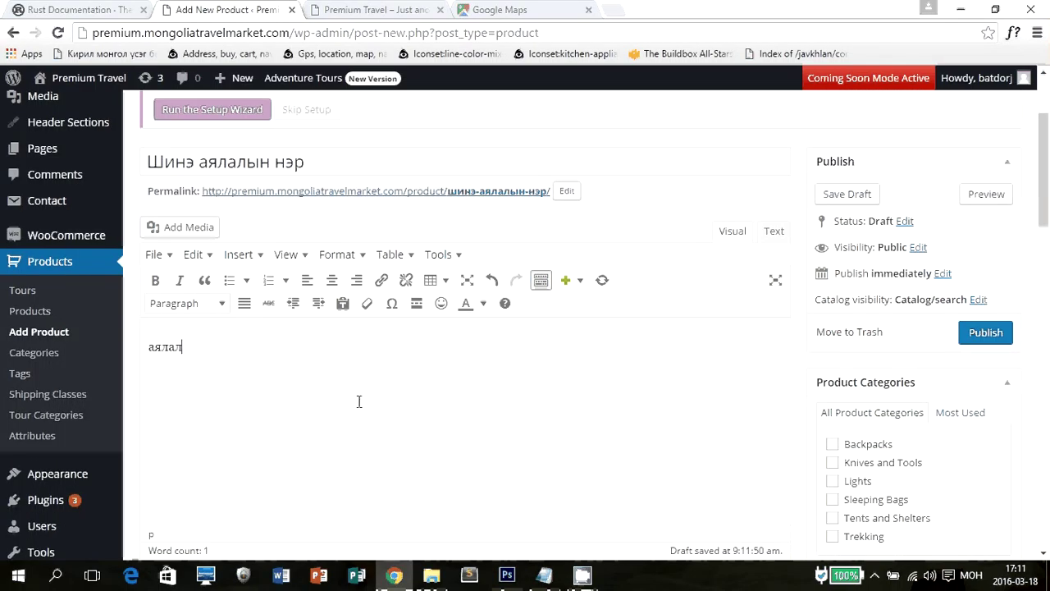
text(ын агуулга)
scroll(1017, 414, down, 1)
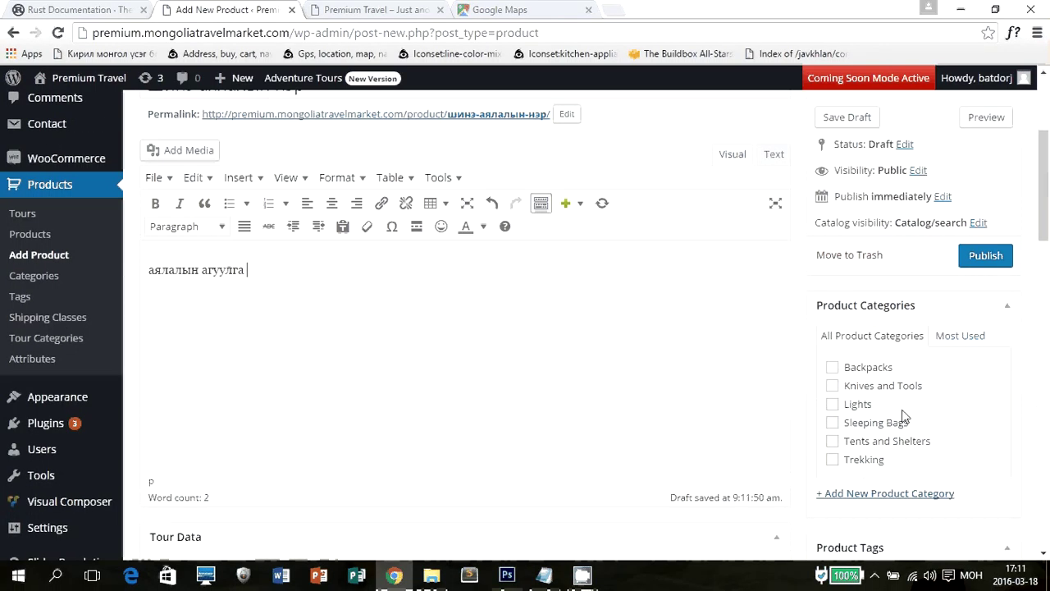
scroll(903, 414, down, 1)
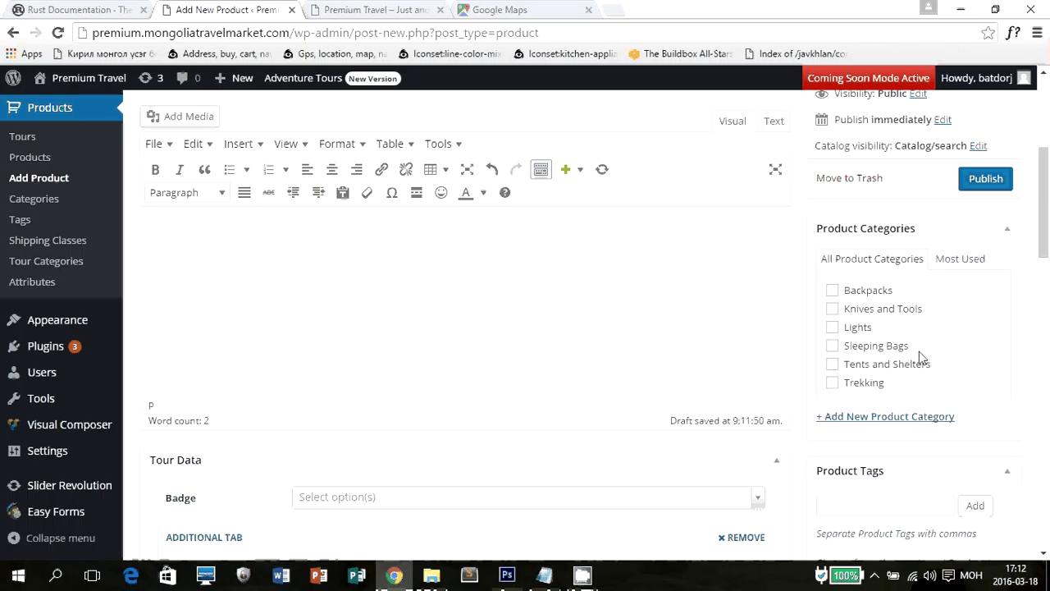
scroll(878, 338, down, 1)
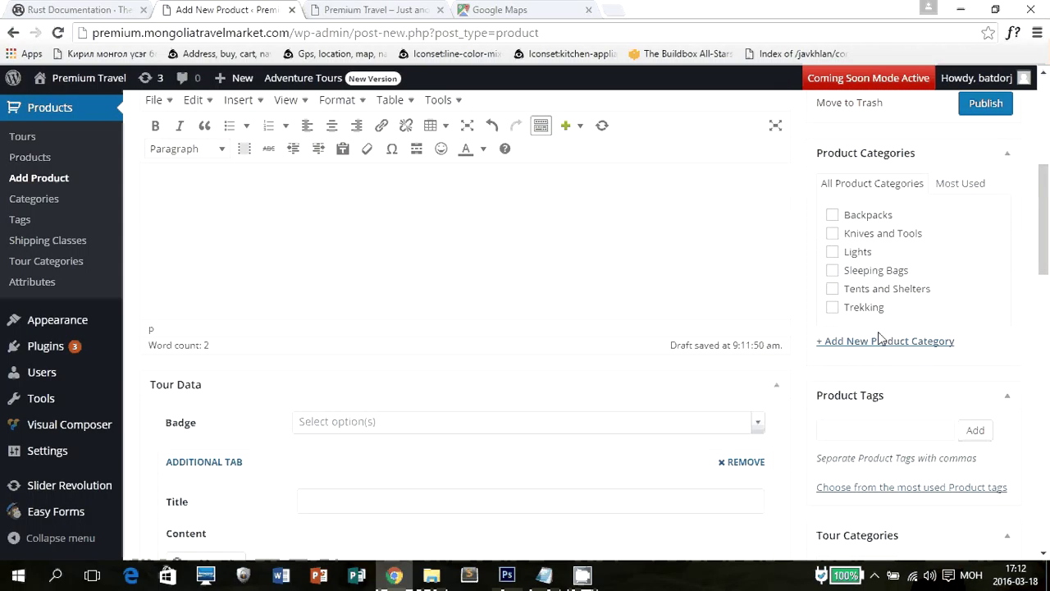
Assign the tour to the Canada and Brazil tour categories.
scroll(880, 337, down, 3)
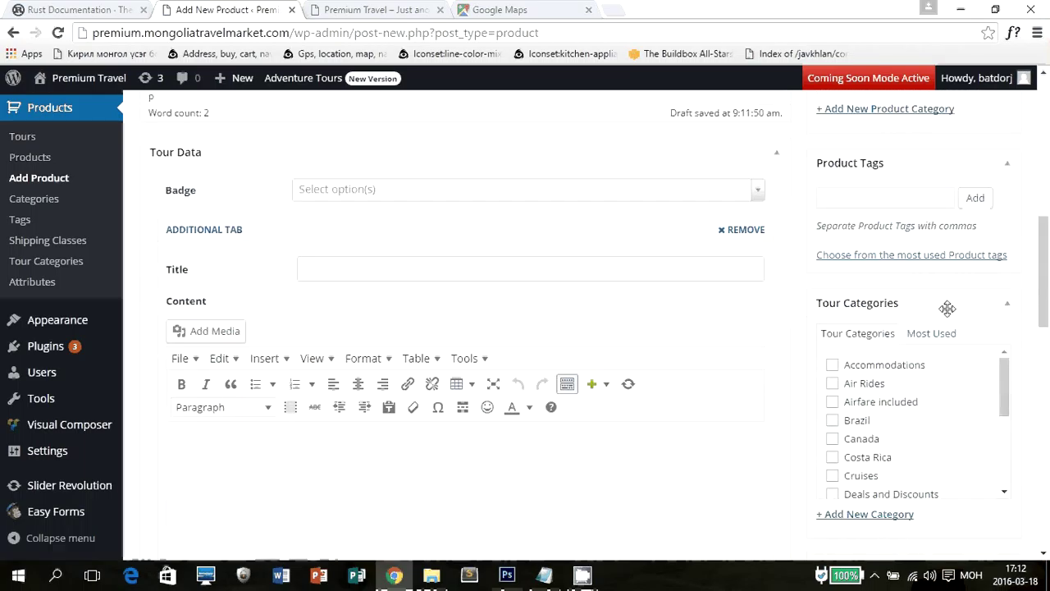
scroll(663, 323, up, 2)
scroll(632, 361, down, 3)
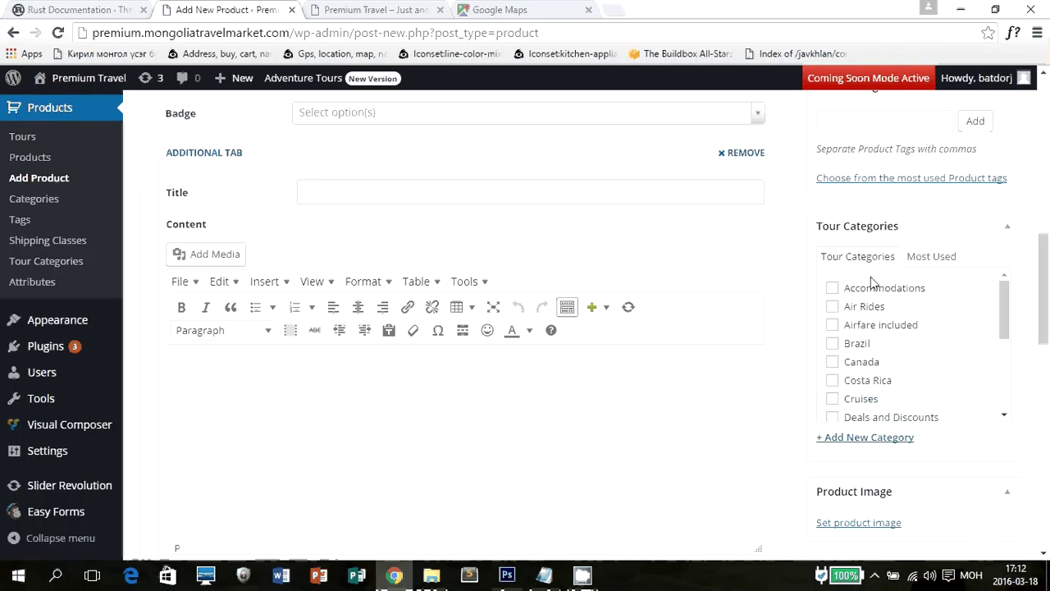
click(833, 363)
click(833, 343)
Fill the Additional Tab with title 'Шинэ аялал' and content 'Аялалын агуулга'.
click(421, 408)
scroll(370, 271, down, 2)
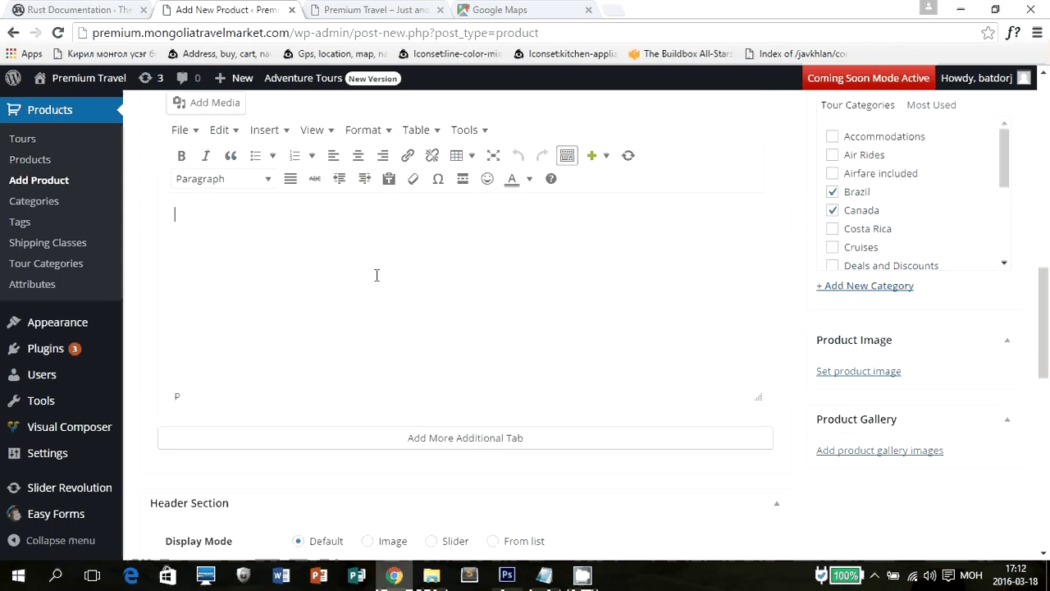
scroll(376, 275, up, 2)
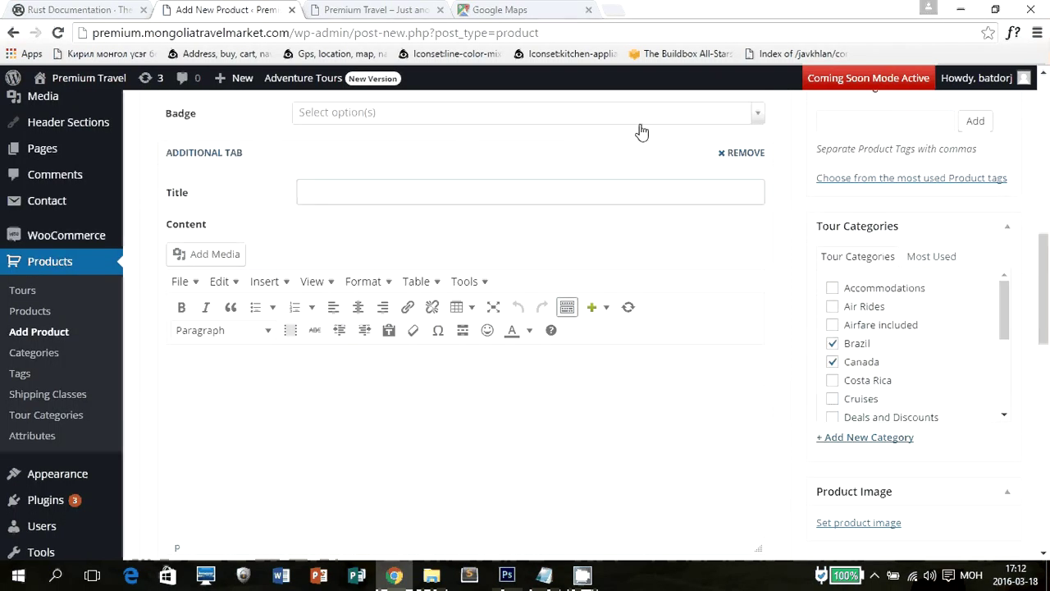
text(Шинэ ая)
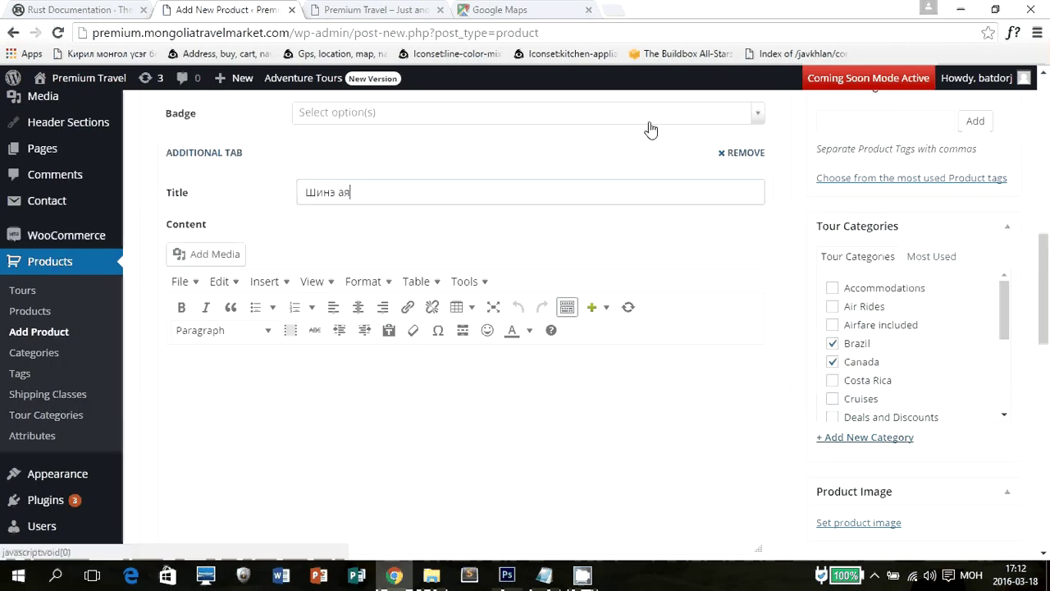
text(лал)
key(Tab)
key(Tab)
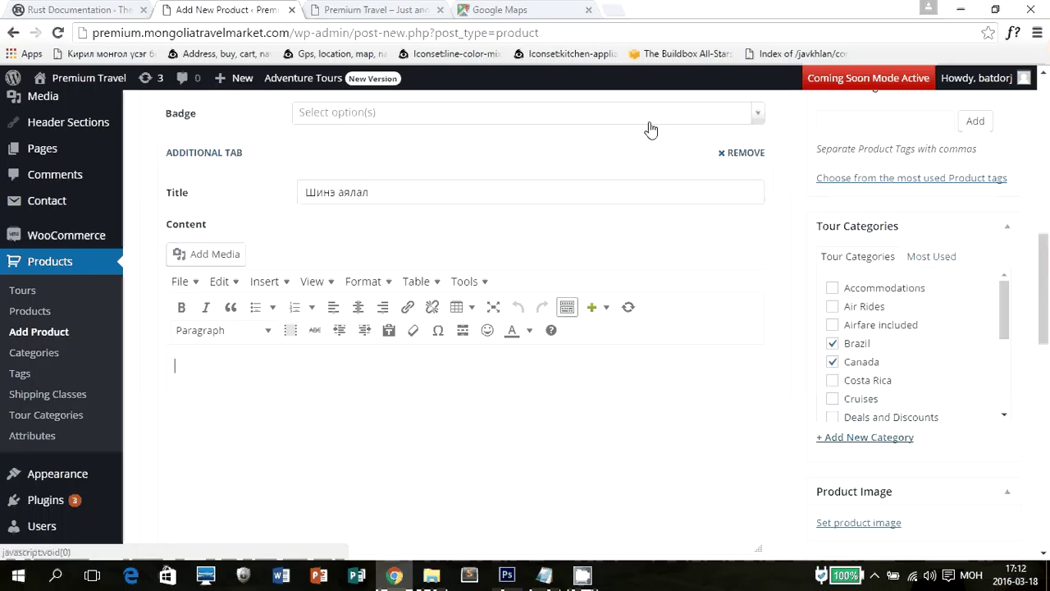
text(Аллалын мэ)
key(BackSpace)
key(BackSpace)
text(агуулга)
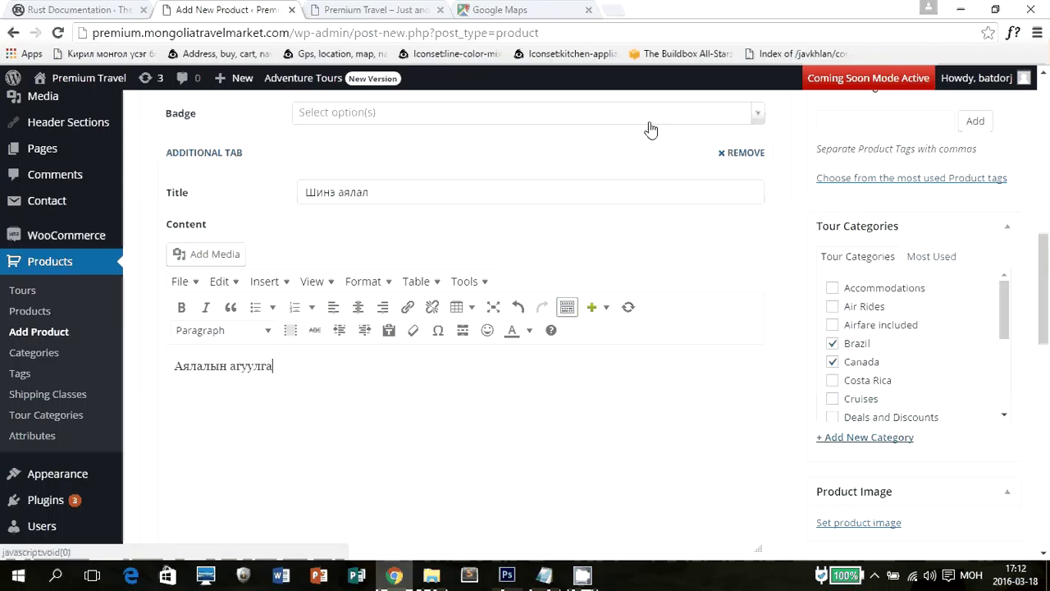
scroll(607, 213, down, 3)
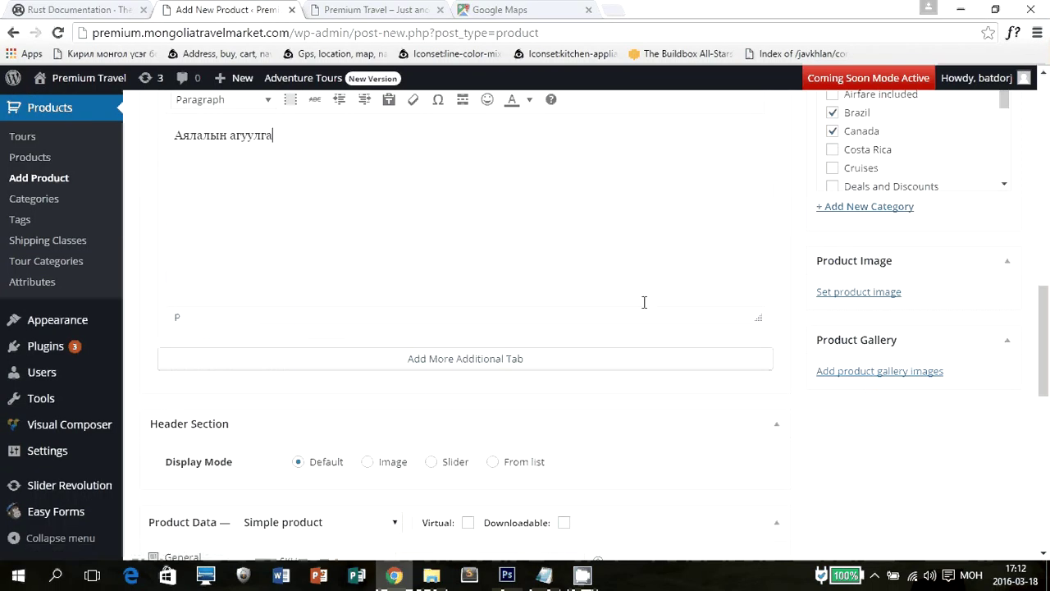
scroll(645, 302, up, 1)
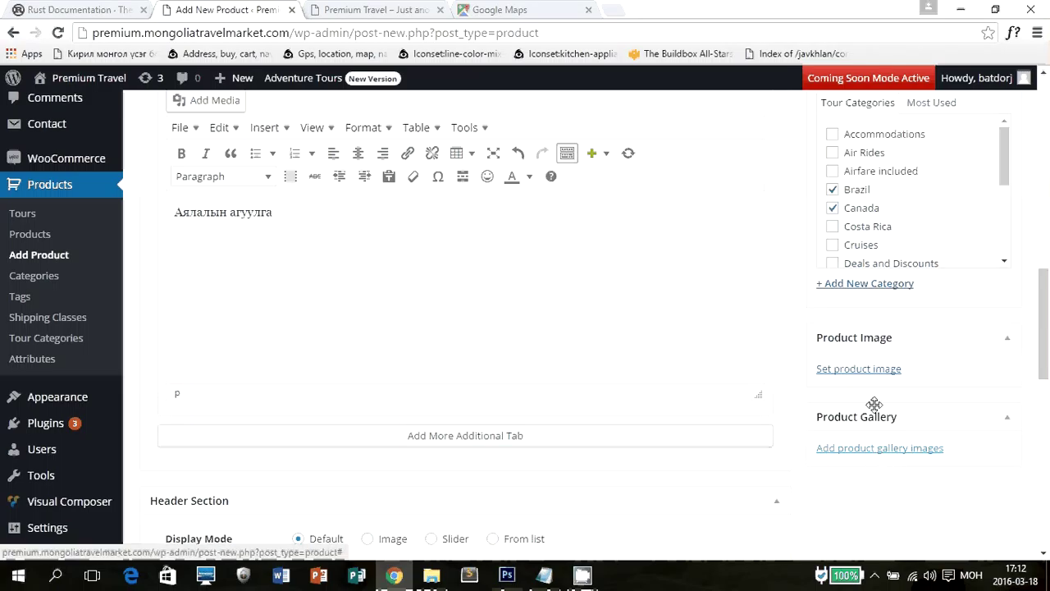
Set the cliffs photo images.jpg from the Media Library as the product image.
click(859, 368)
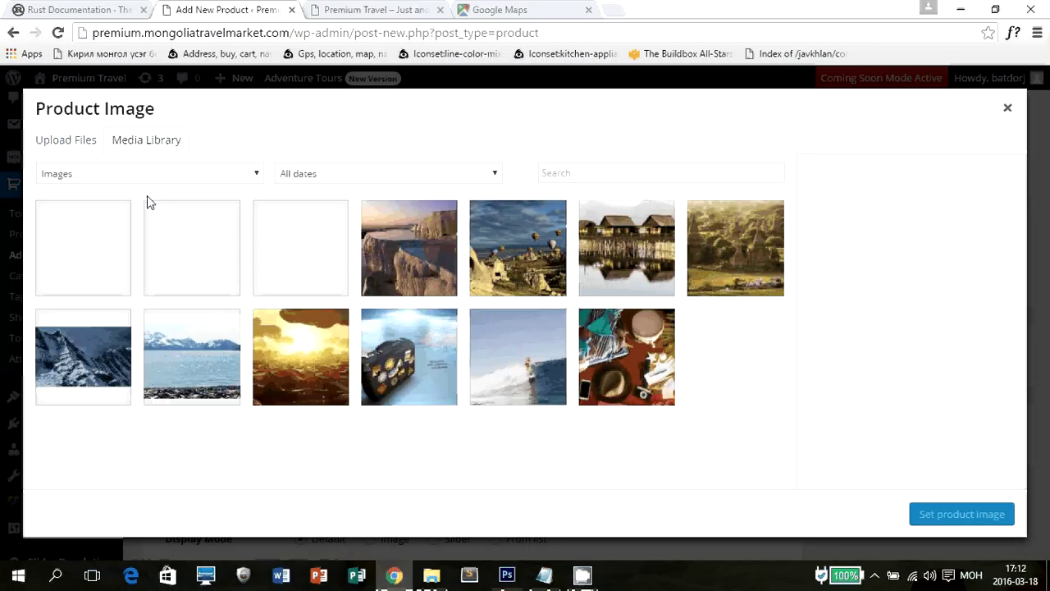
click(429, 243)
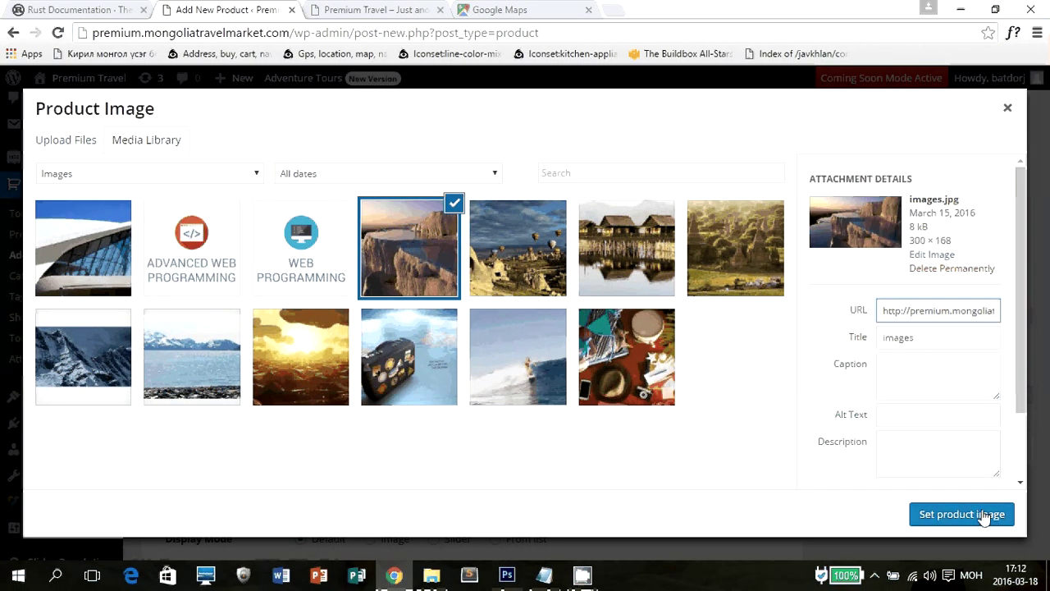
click(977, 513)
scroll(534, 267, down, 5)
click(474, 172)
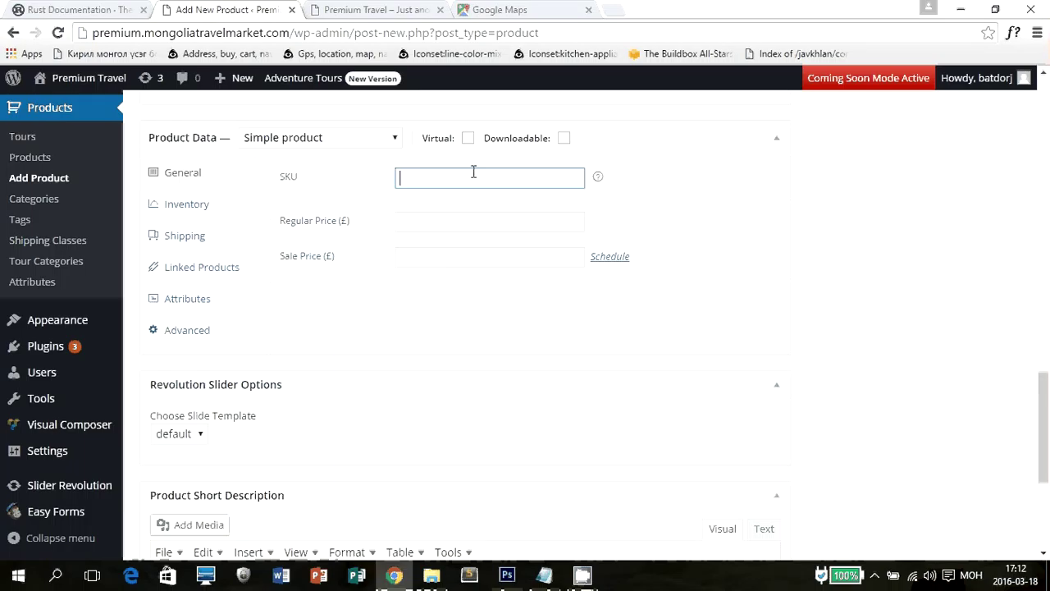
Check the SKU, regular price and sale price fields, leaving them empty.
click(441, 218)
click(434, 257)
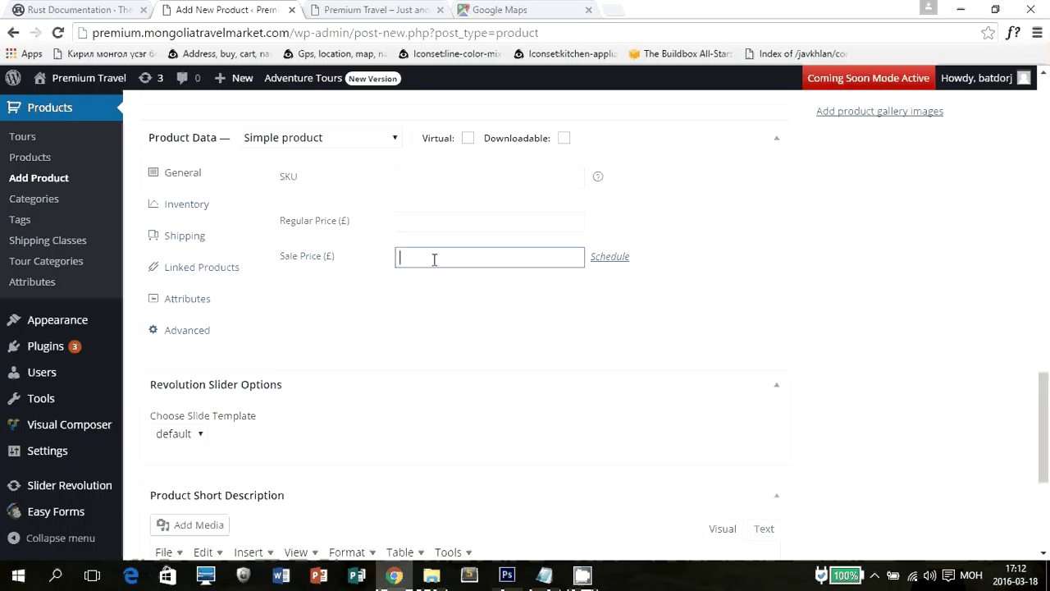
click(398, 222)
click(430, 274)
Look through the Inventory, Shipping, Linked Products, Attributes and Advanced product data tabs.
click(204, 207)
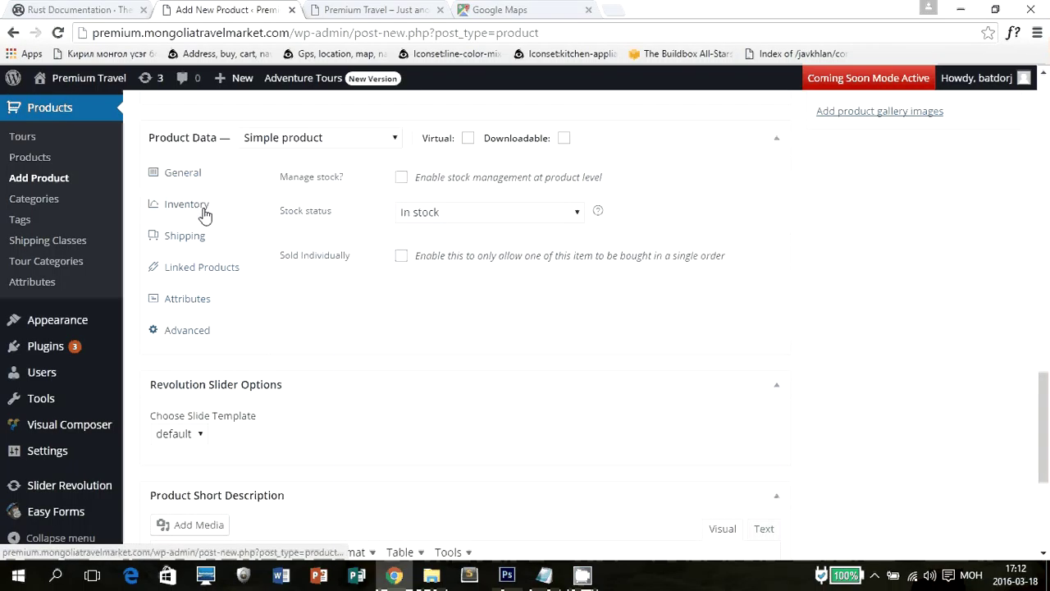
click(205, 240)
click(205, 267)
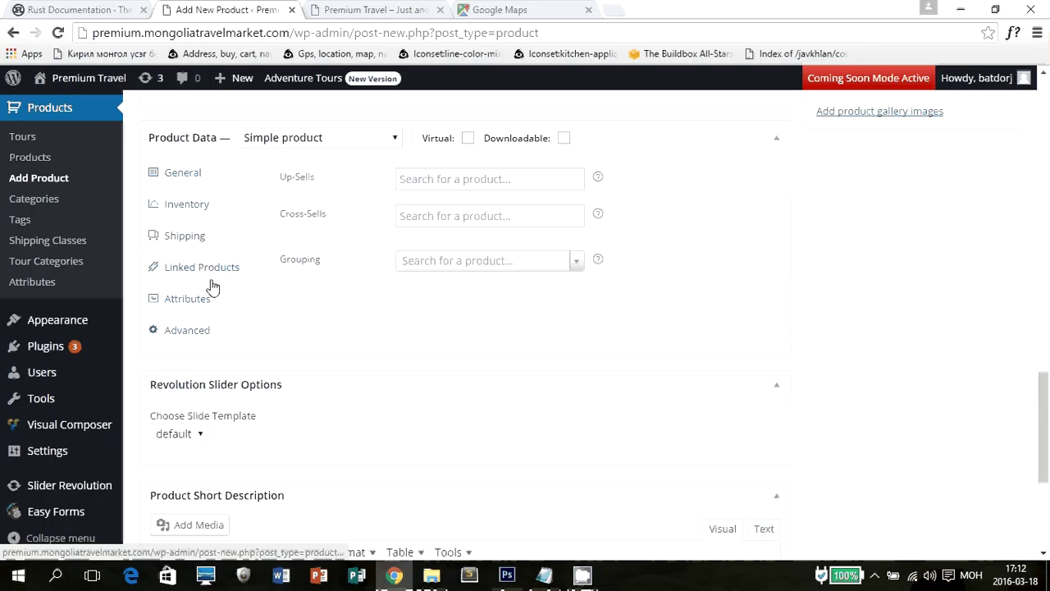
click(211, 298)
click(206, 332)
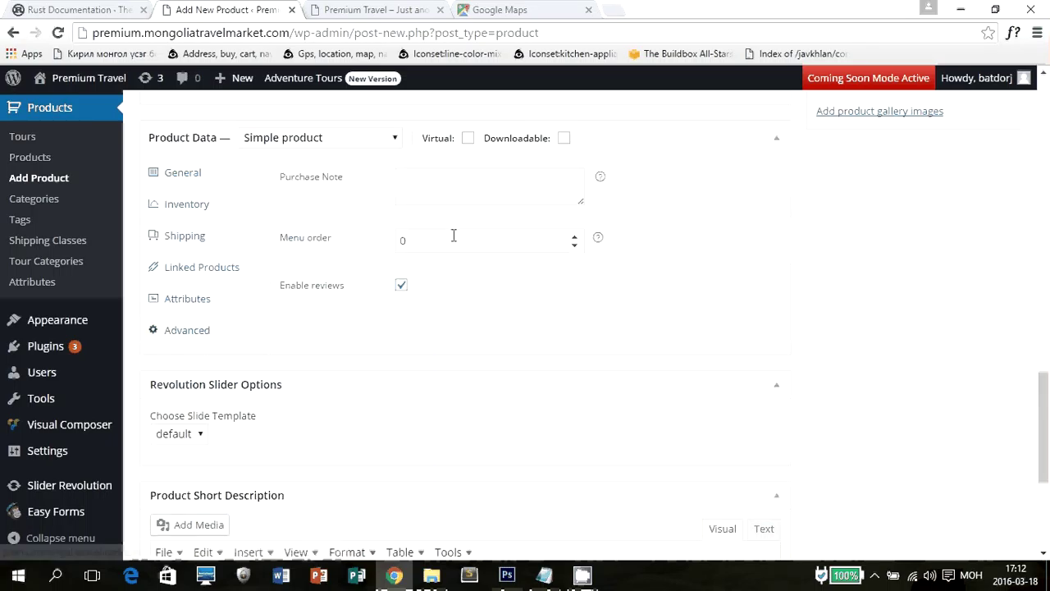
scroll(295, 284, down, 3)
click(382, 372)
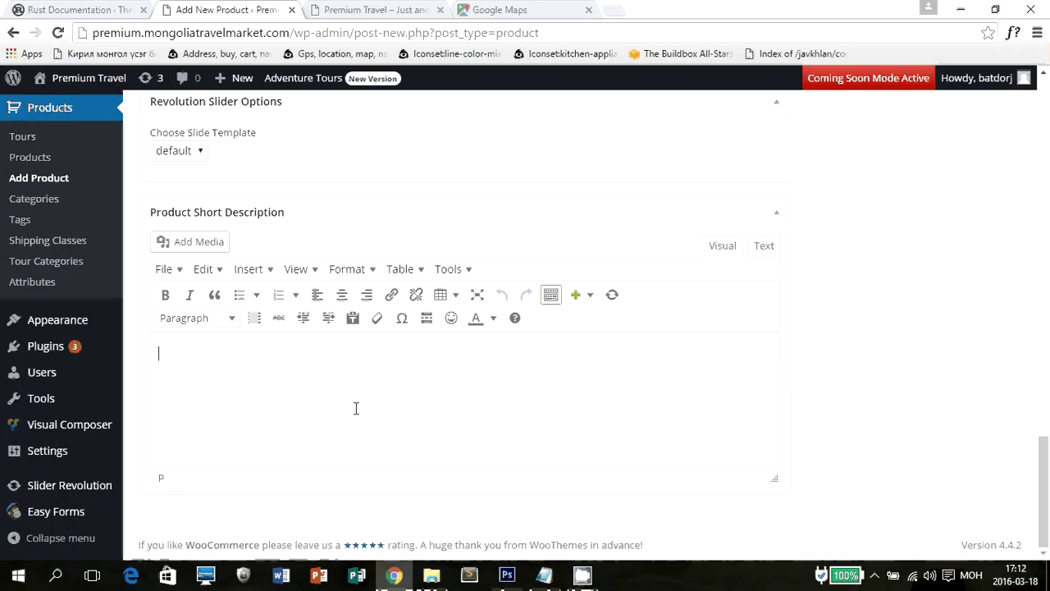
Write 'богино тайлбар' as the product's short description.
text(богино тайлбан)
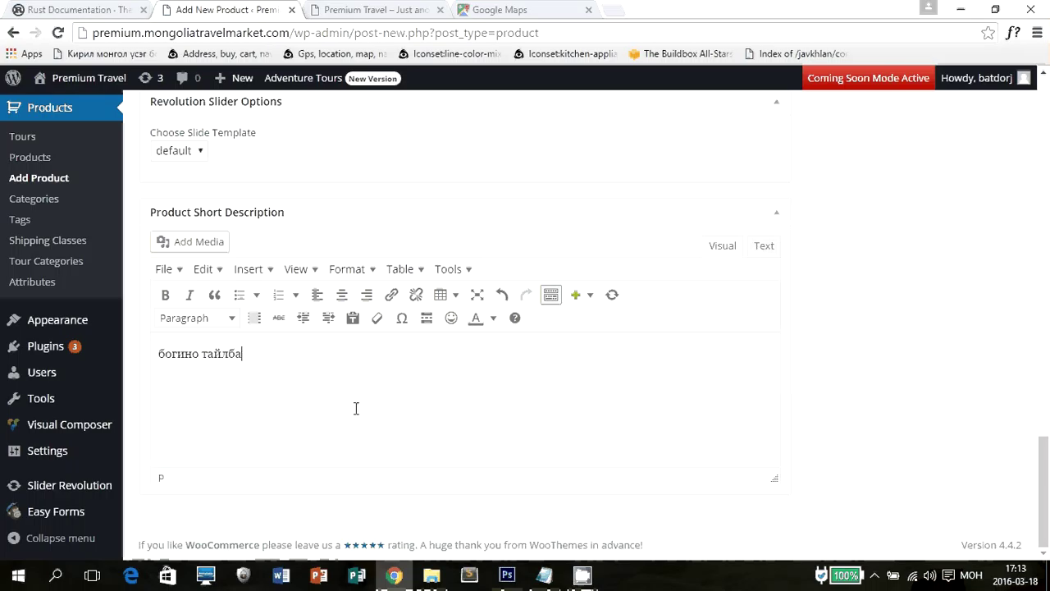
key(BackSpace)
text(р)
scroll(976, 359, up, 10)
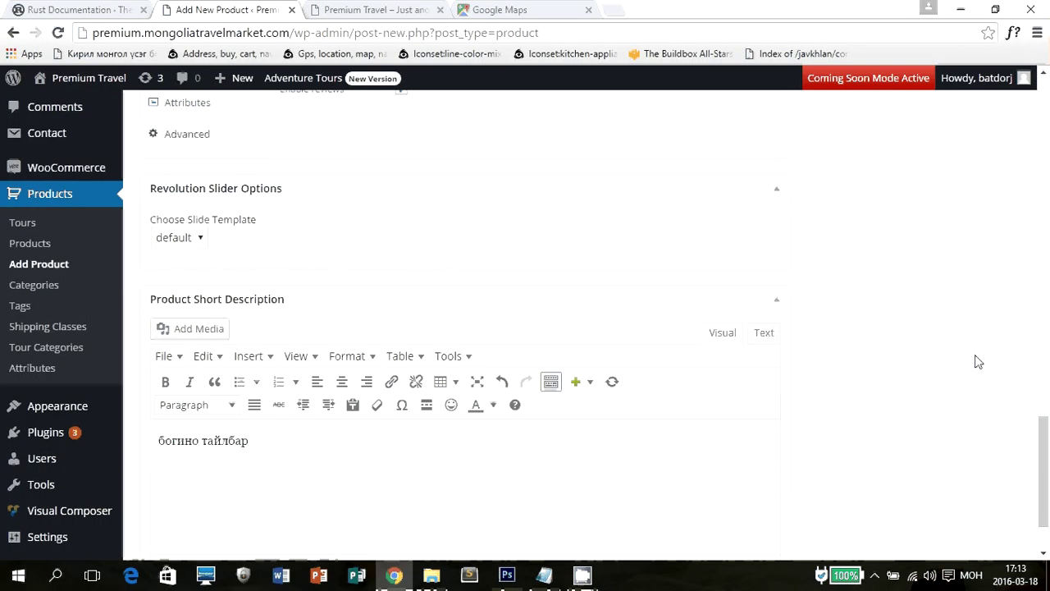
scroll(978, 332, up, 10)
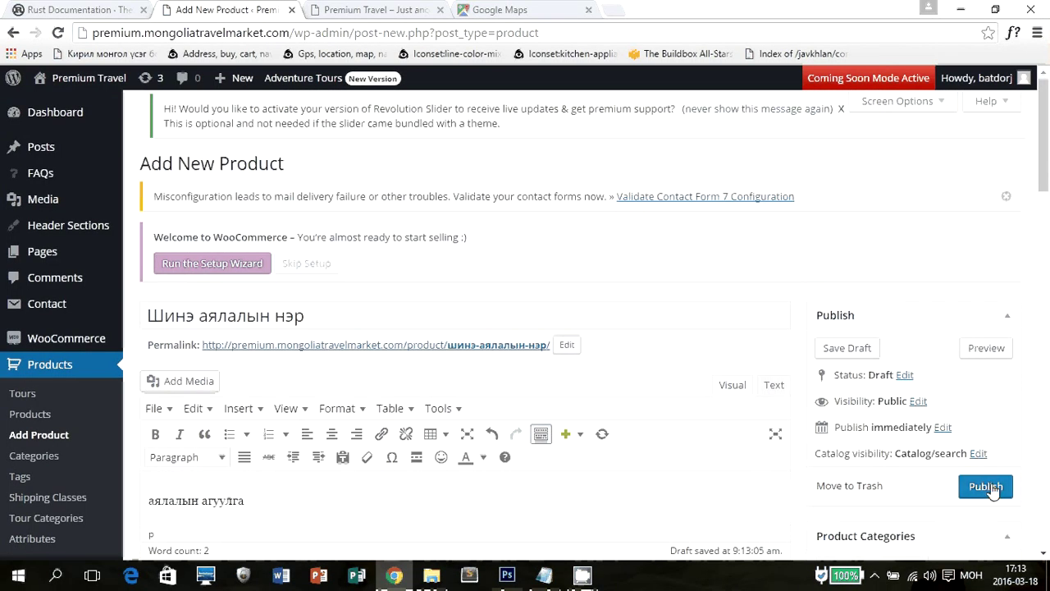
Publish the product and switch to the live Premium Travel site.
click(986, 486)
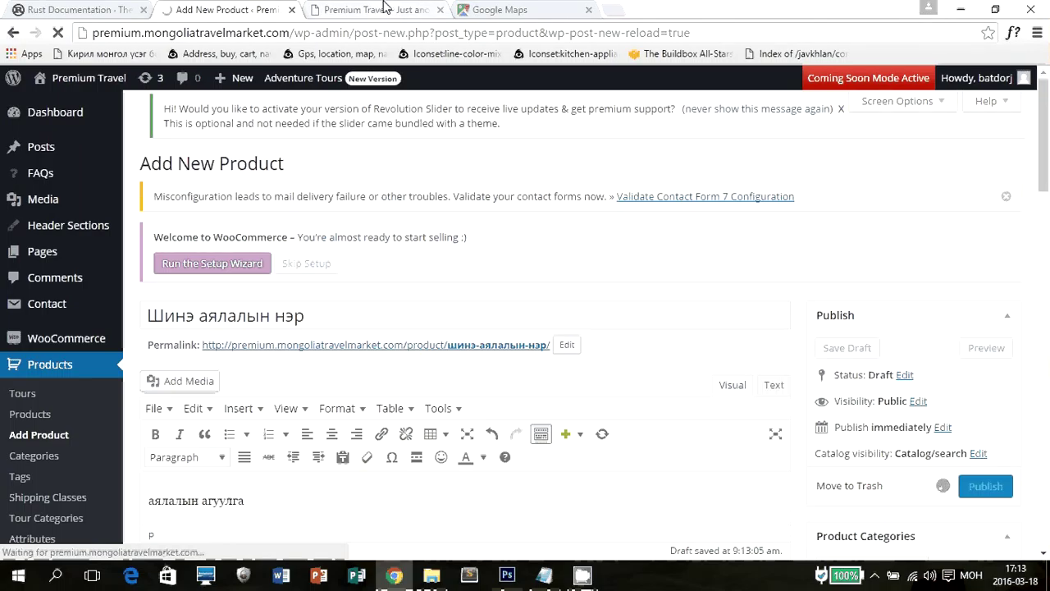
click(386, 9)
scroll(330, 151, up, 10)
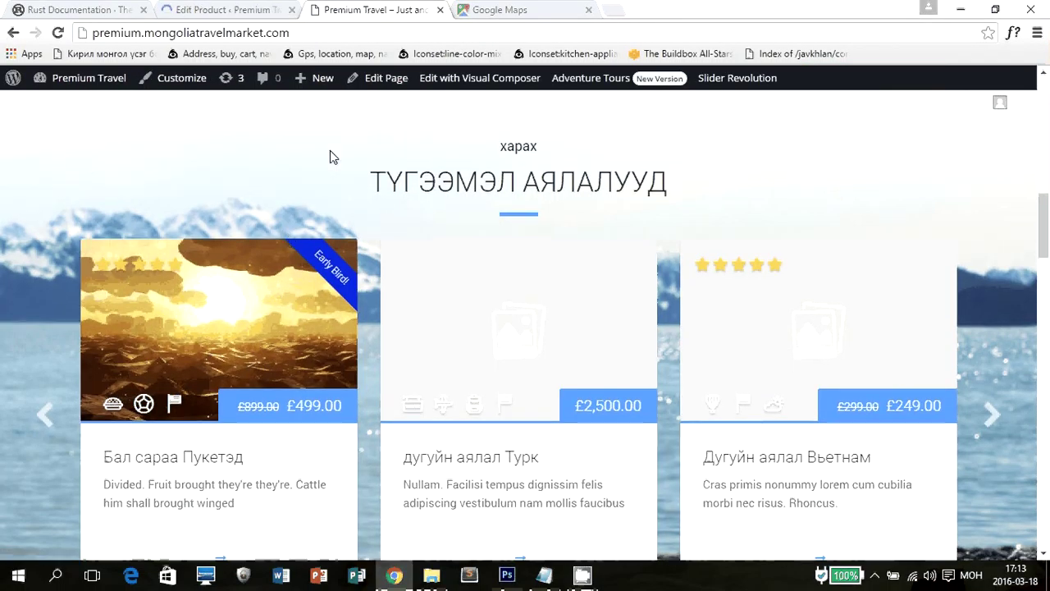
scroll(332, 152, up, 2)
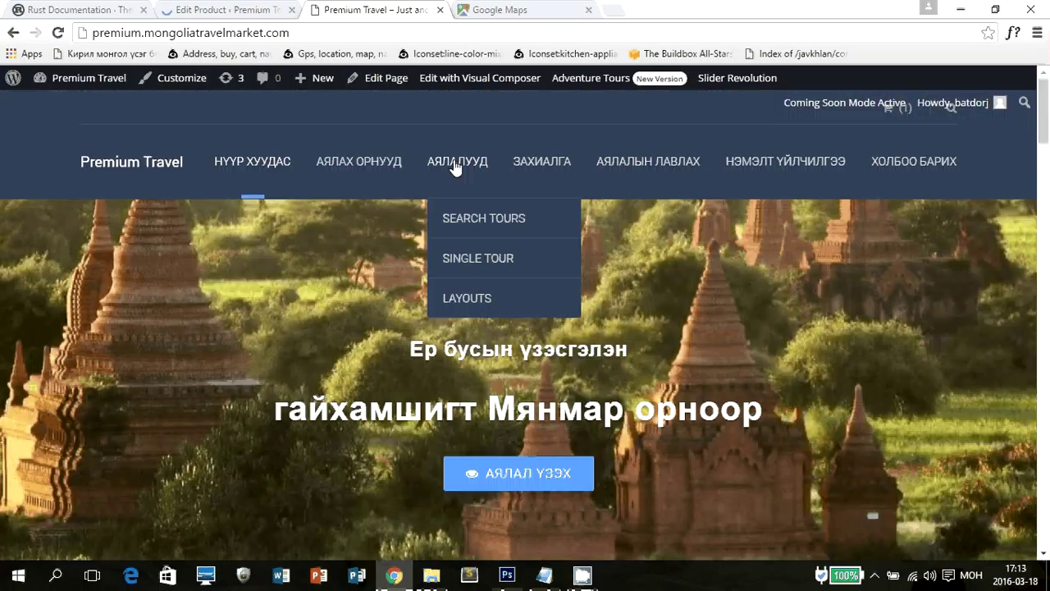
click(456, 165)
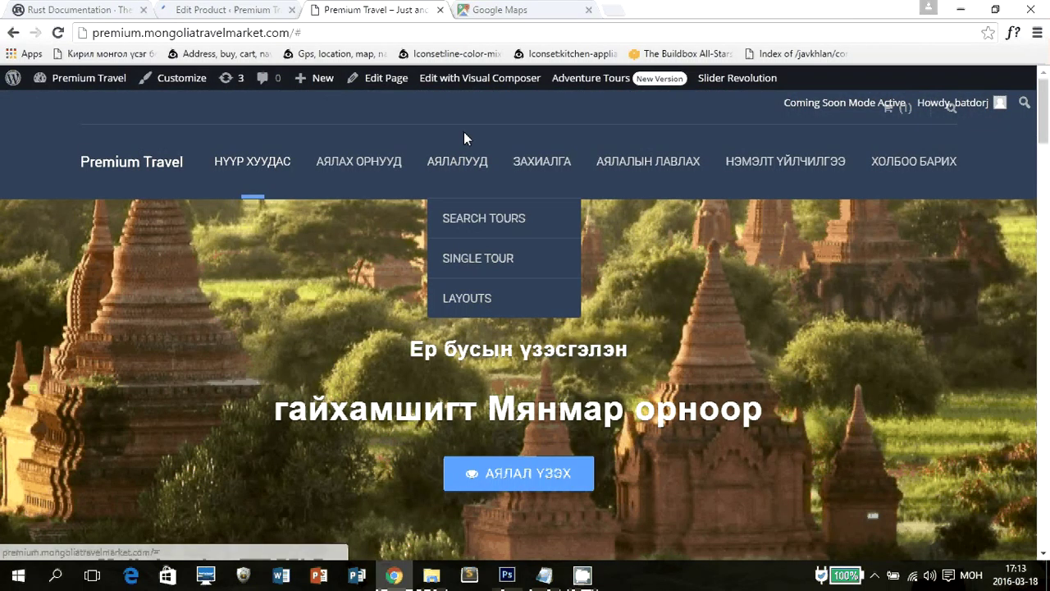
click(258, 170)
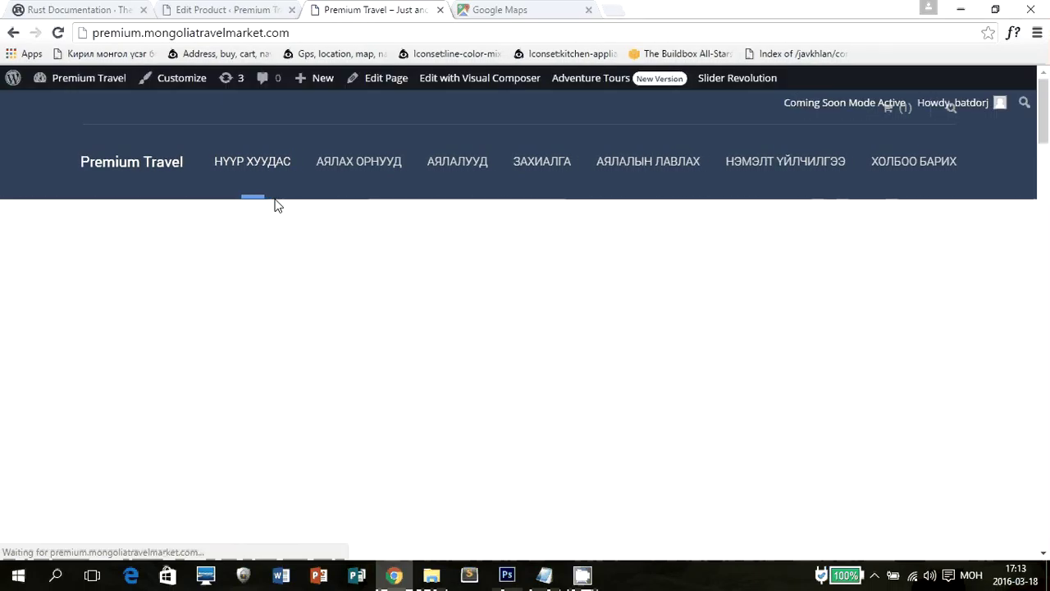
scroll(222, 229, down, 3)
scroll(195, 238, down, 6)
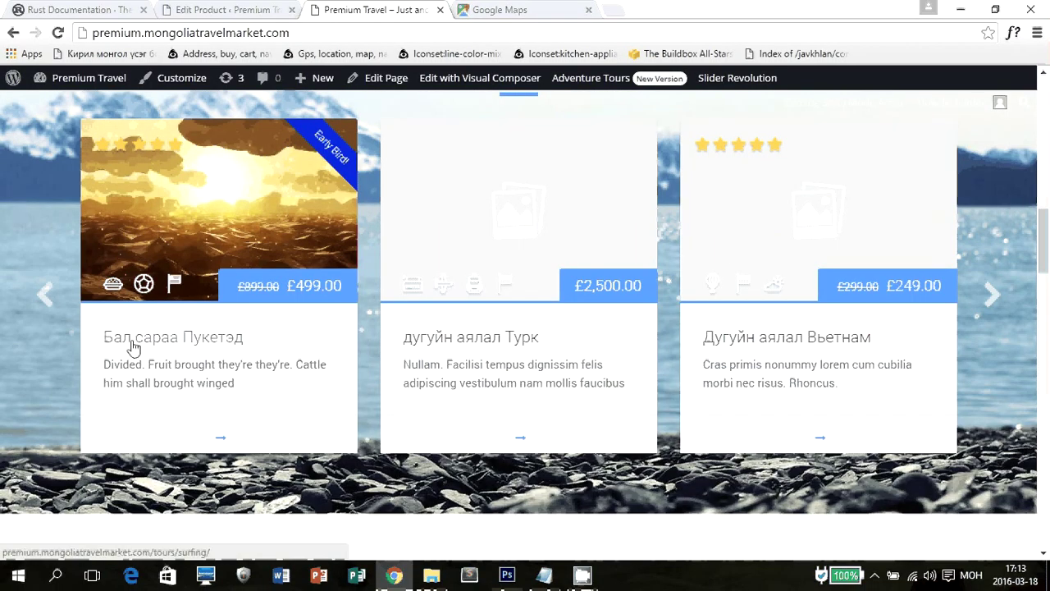
scroll(967, 287, down, 6)
scroll(967, 287, up, 2)
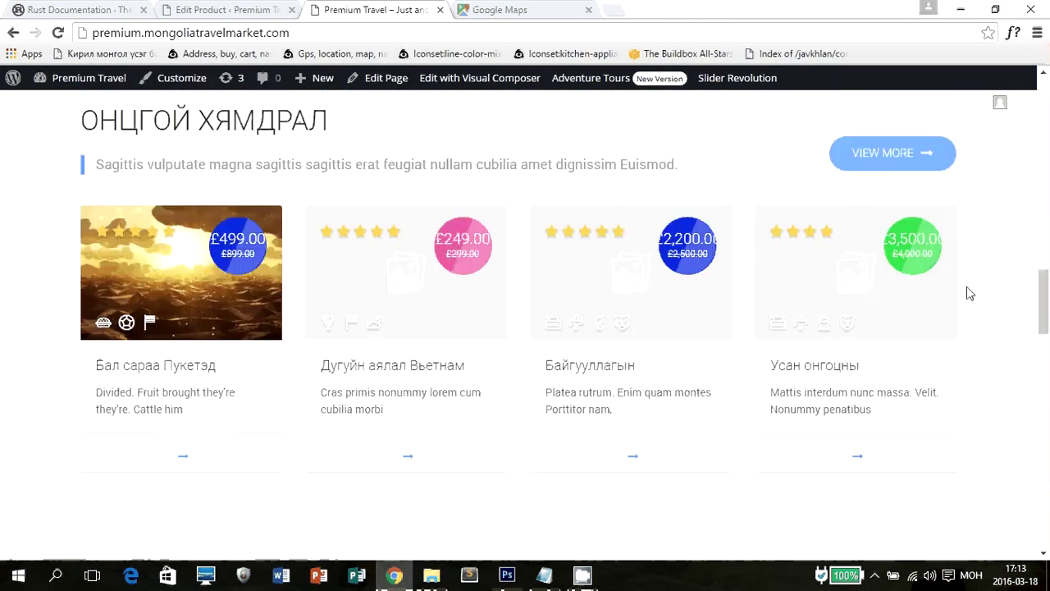
scroll(976, 286, up, 6)
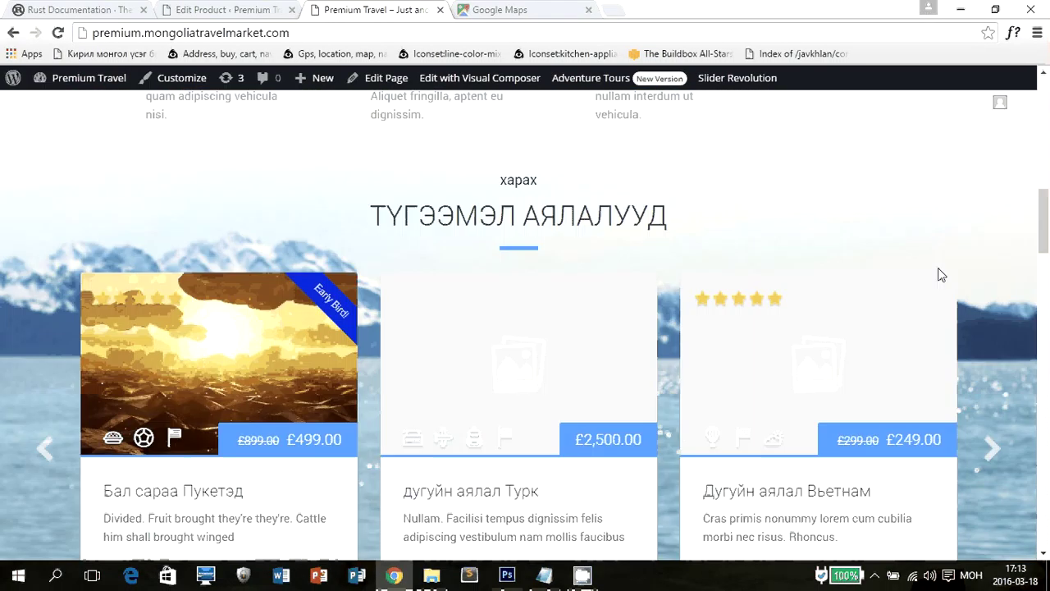
scroll(376, 273, down, 5)
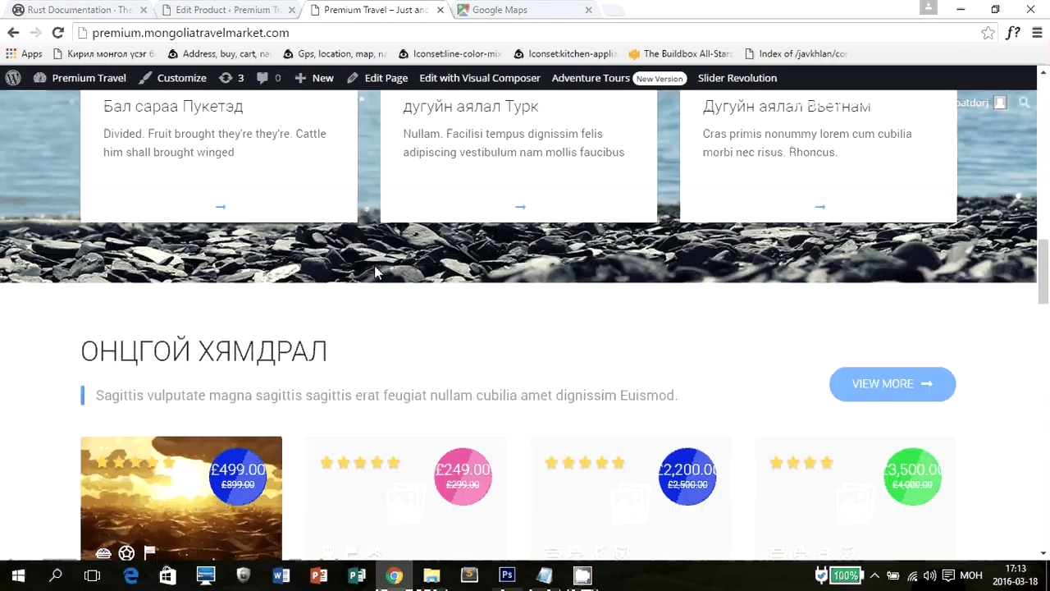
scroll(375, 272, down, 10)
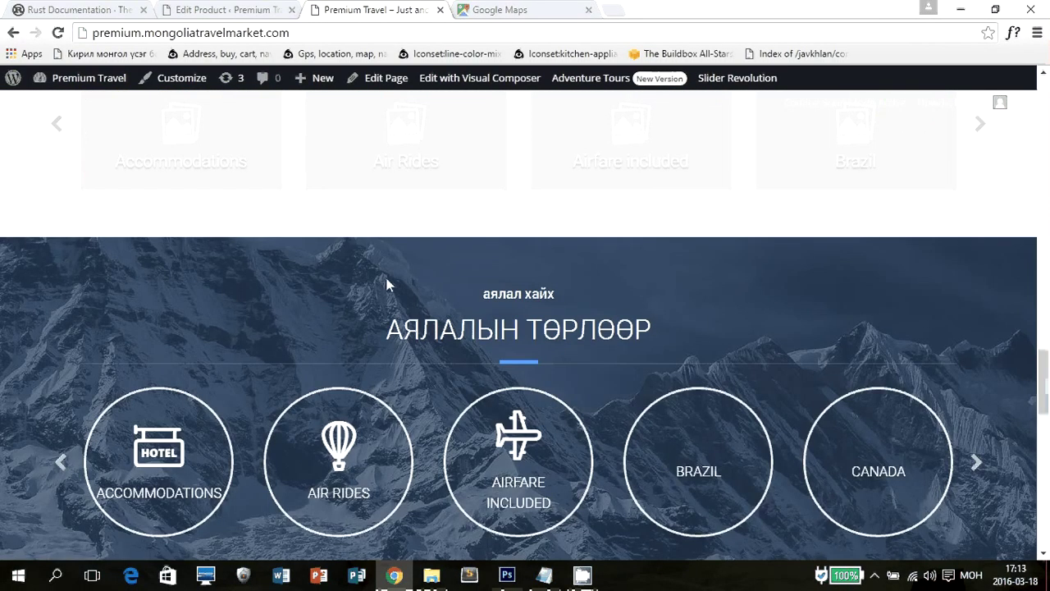
click(206, 10)
Toggle the product category list between Most Used and All Product Categories.
scroll(525, 328, down, 9)
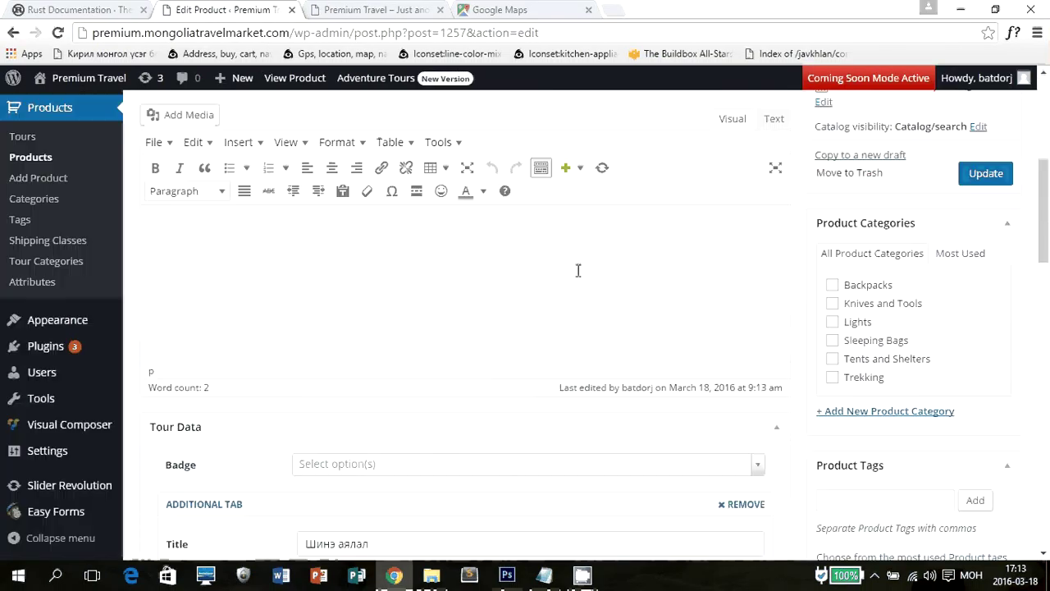
scroll(578, 278, up, 4)
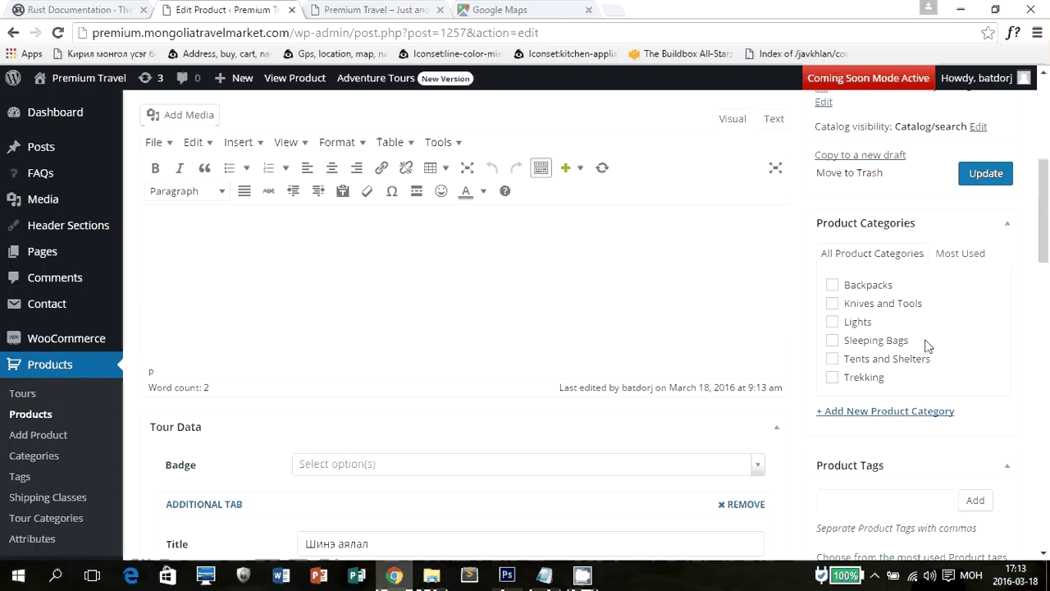
click(961, 255)
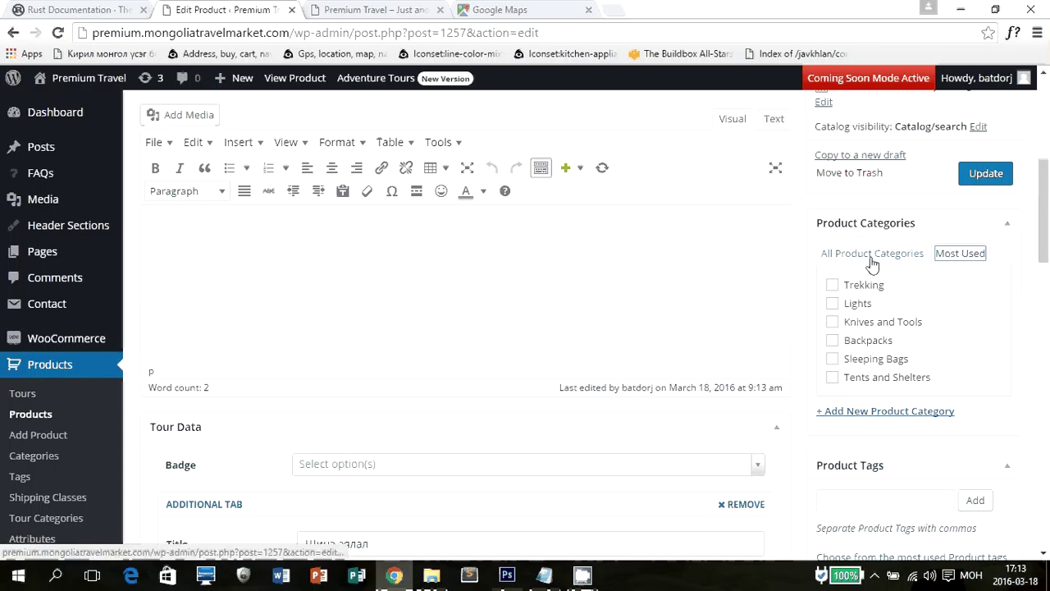
click(871, 258)
click(954, 256)
Open the published product's View Product page in a new tab.
scroll(997, 288, down, 4)
scroll(996, 287, down, 1)
scroll(1003, 286, down, 2)
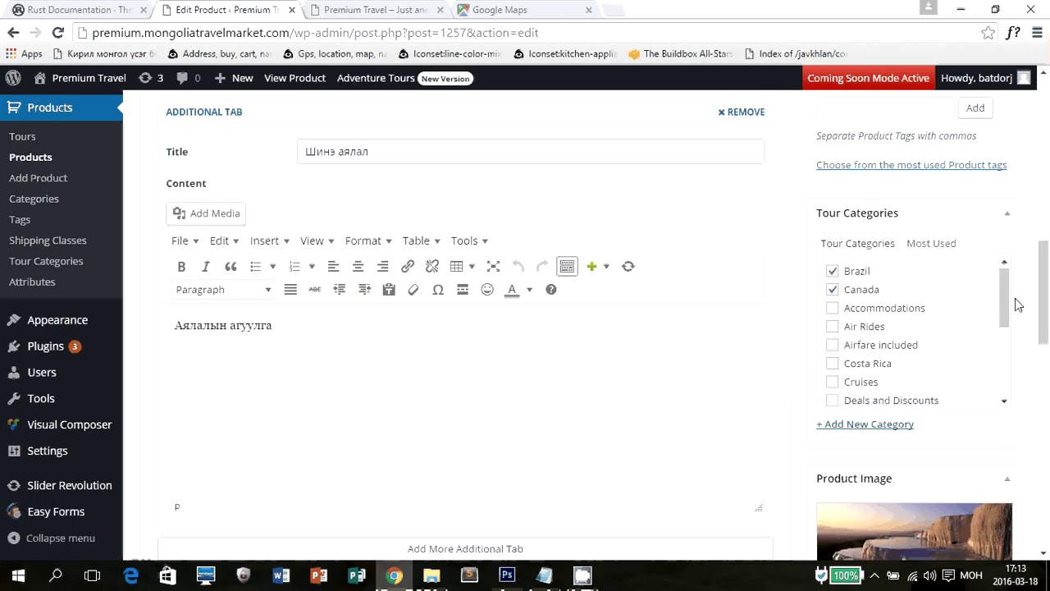
scroll(1020, 307, up, 10)
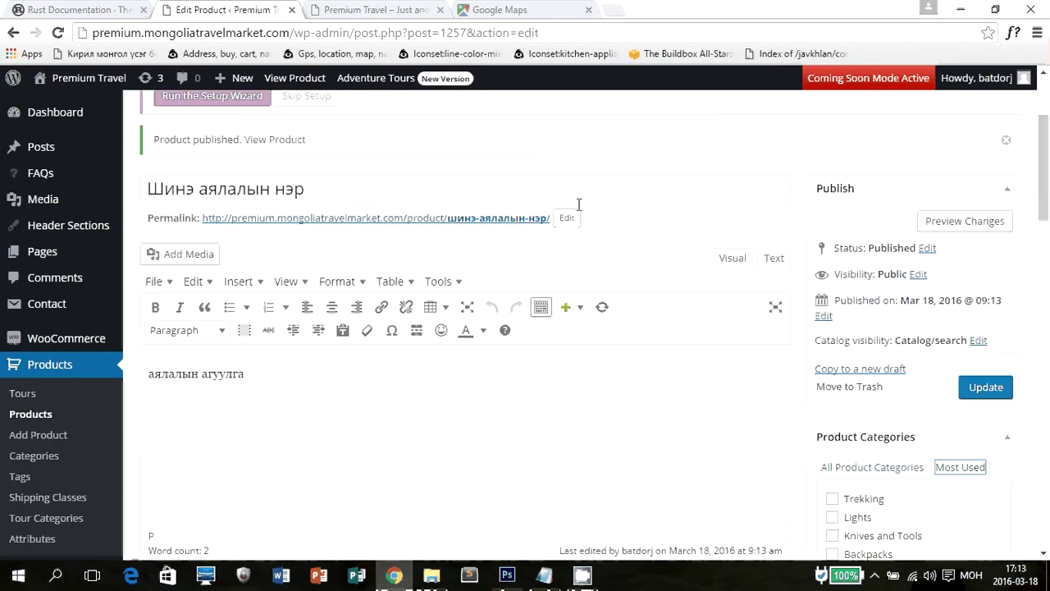
middle_click(275, 310)
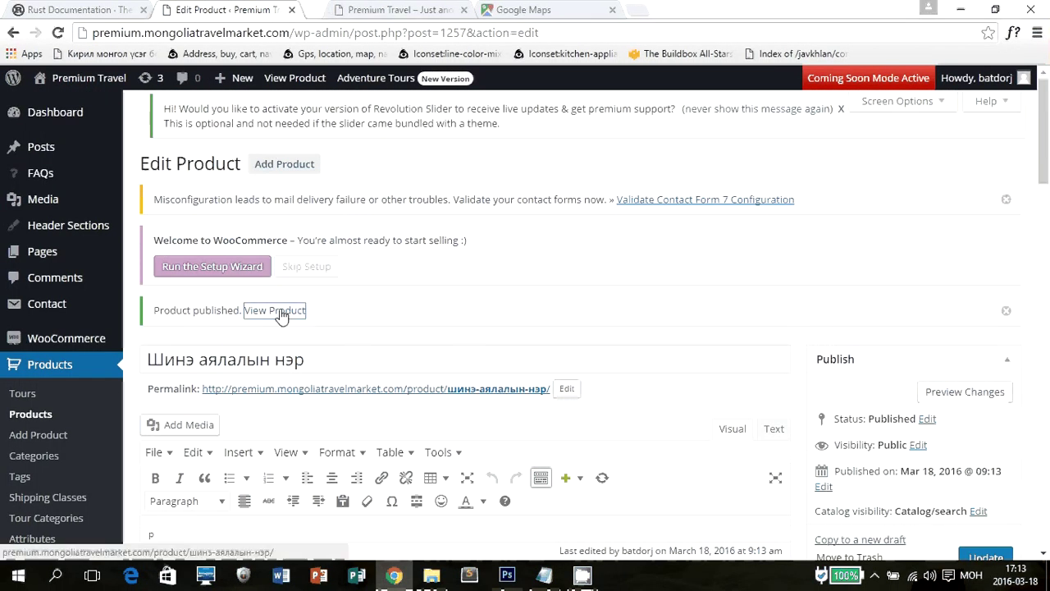
Switch to the new tour's live product page and scroll through it.
click(374, 9)
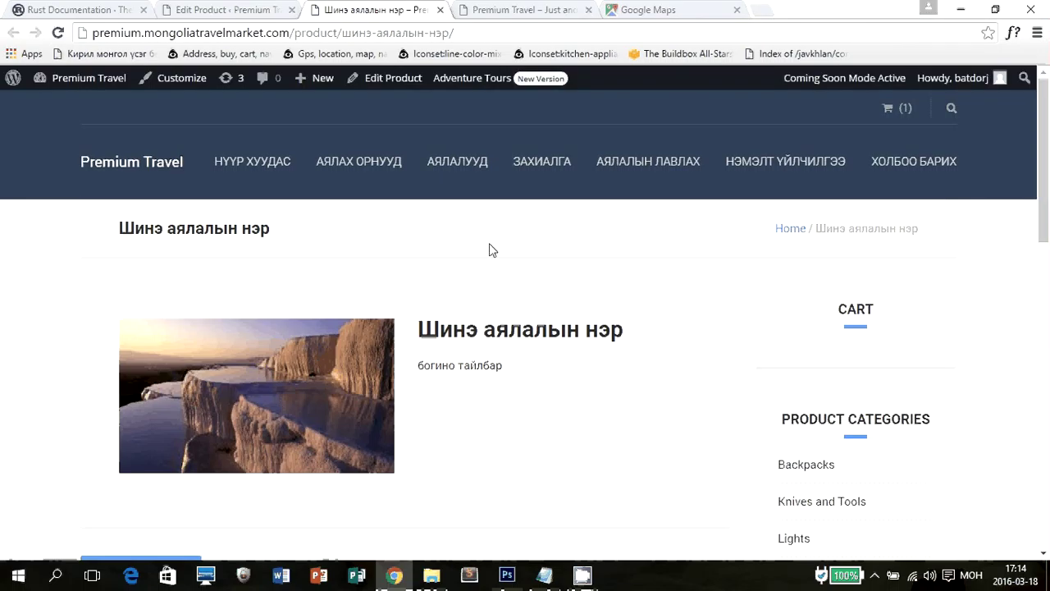
scroll(489, 250, down, 2)
scroll(237, 280, up, 1)
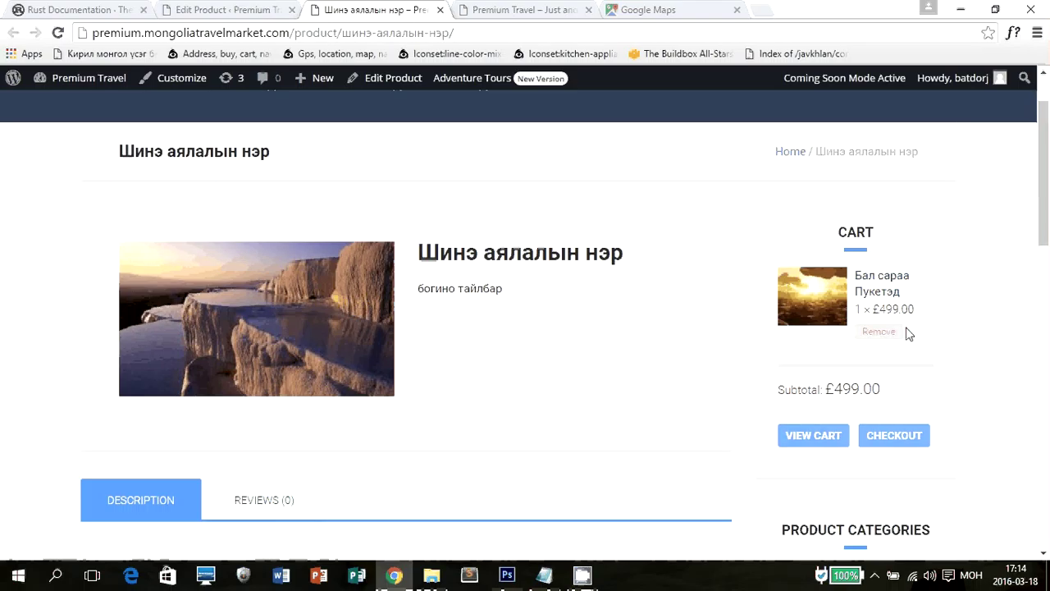
scroll(964, 304, down, 1)
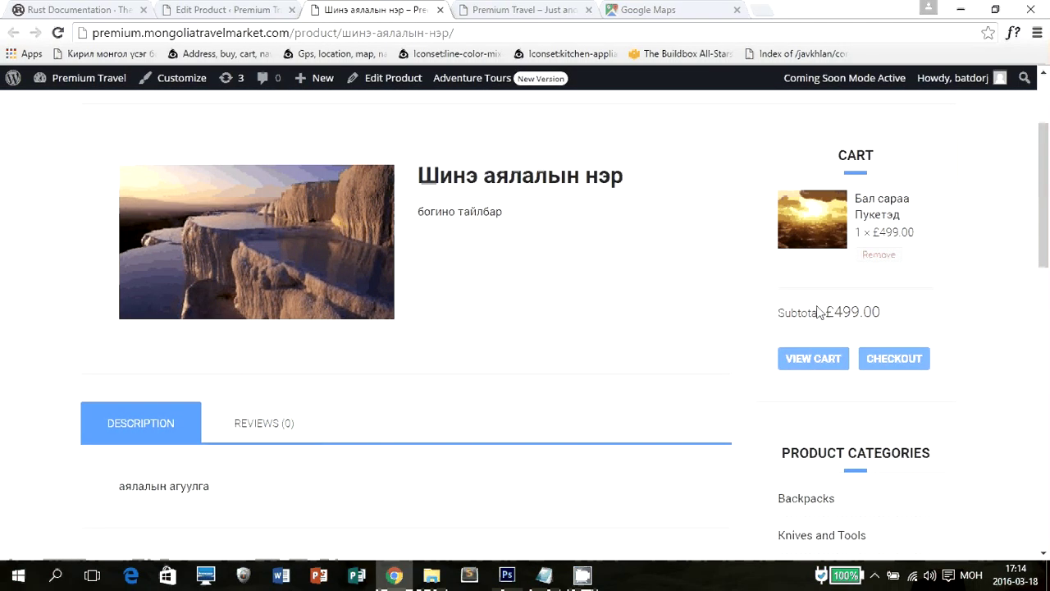
scroll(720, 332, up, 2)
scroll(720, 336, down, 5)
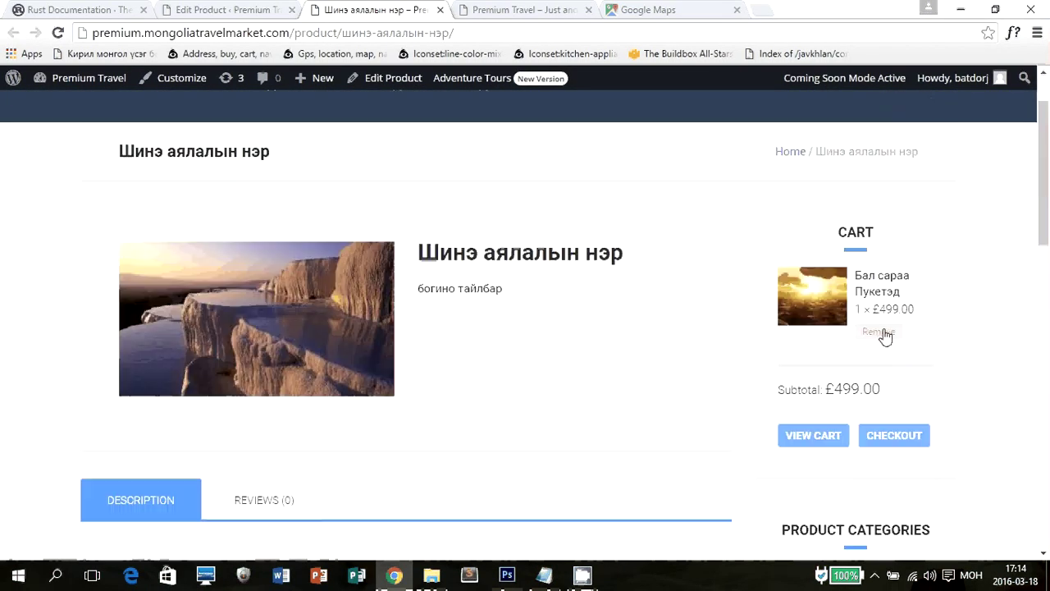
scroll(723, 325, up, 1)
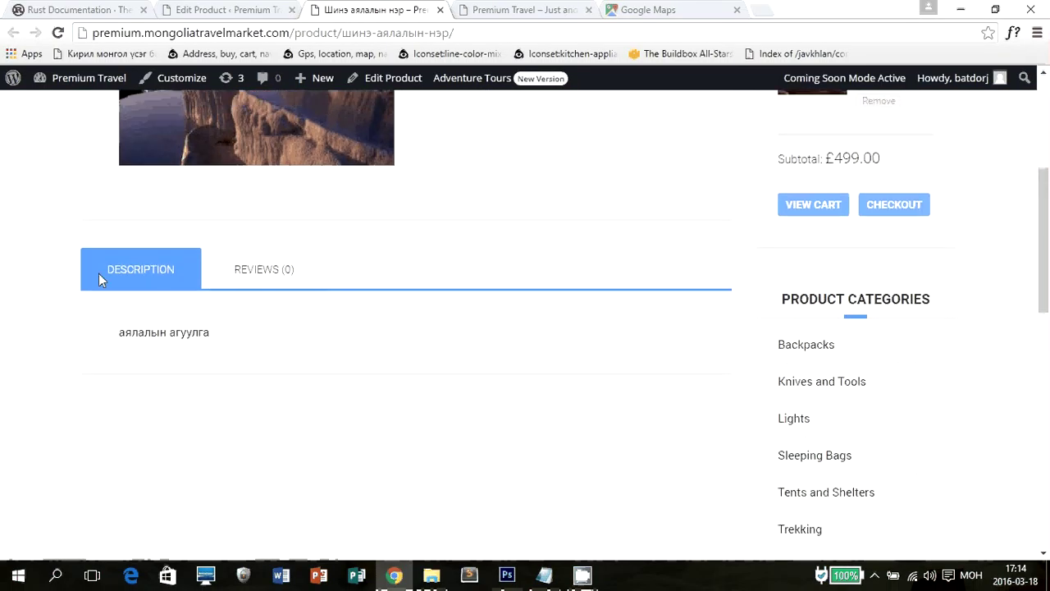
Check the live page's Reviews and Description tabs, then return to the Edit Product tab.
click(270, 281)
click(158, 293)
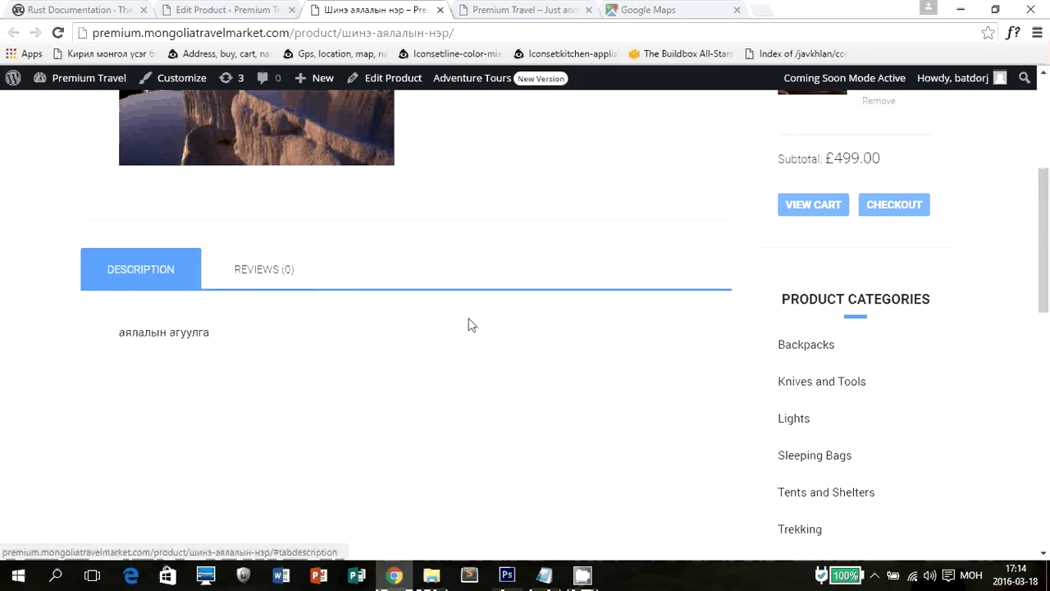
scroll(607, 339, down, 3)
scroll(870, 350, down, 6)
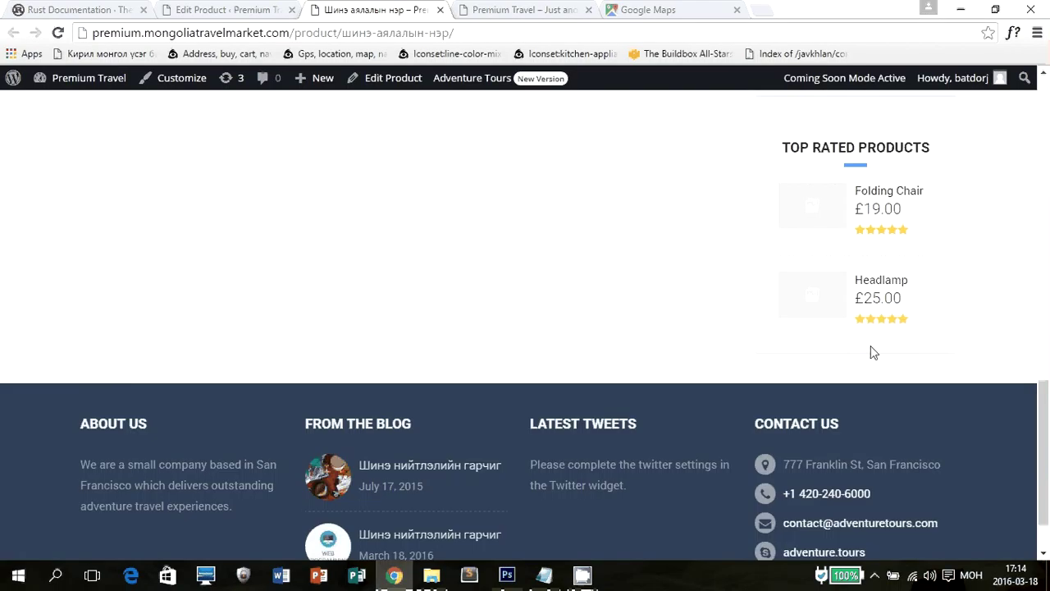
scroll(870, 350, up, 3)
scroll(825, 302, down, 1)
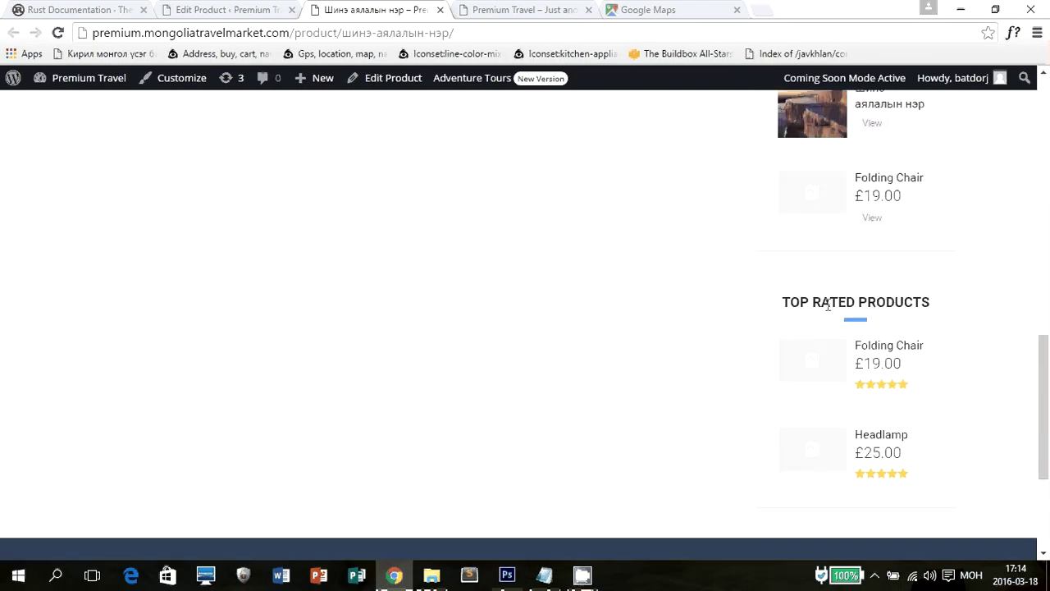
scroll(736, 349, up, 1)
scroll(737, 349, down, 5)
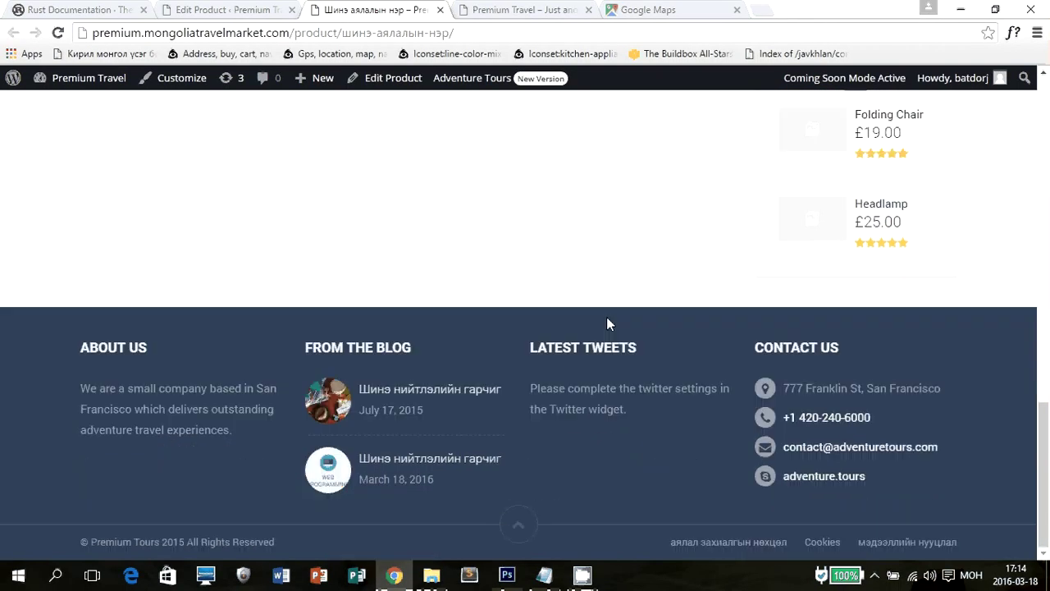
scroll(677, 336, up, 15)
key(ctrl+shift+Tab)
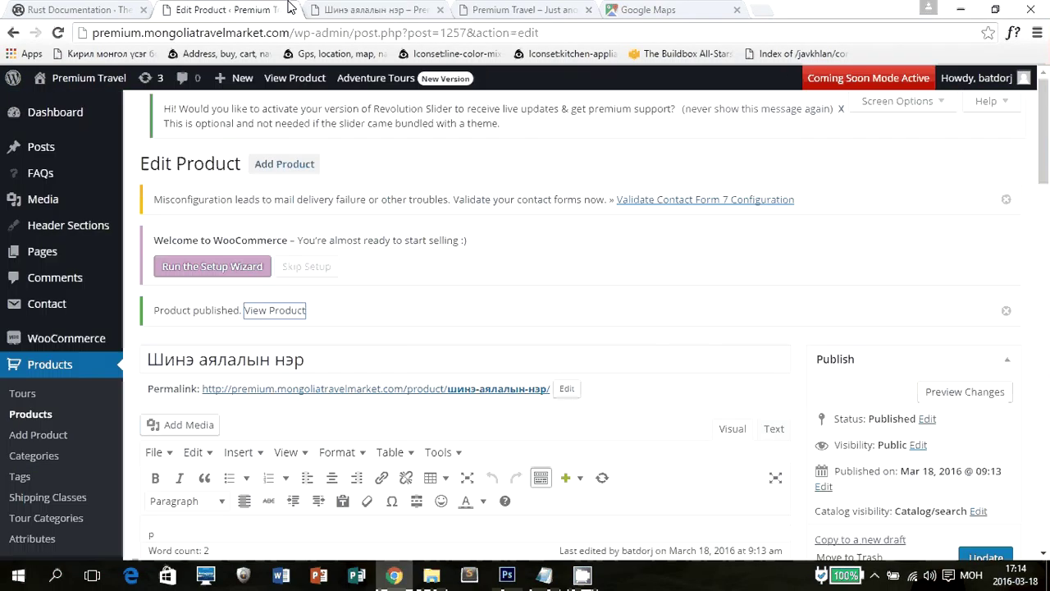
Review the product's Brazil and Canada categories, additional tab and 'богино тайлбар' short description, then open Products > Tours.
scroll(949, 300, down, 4)
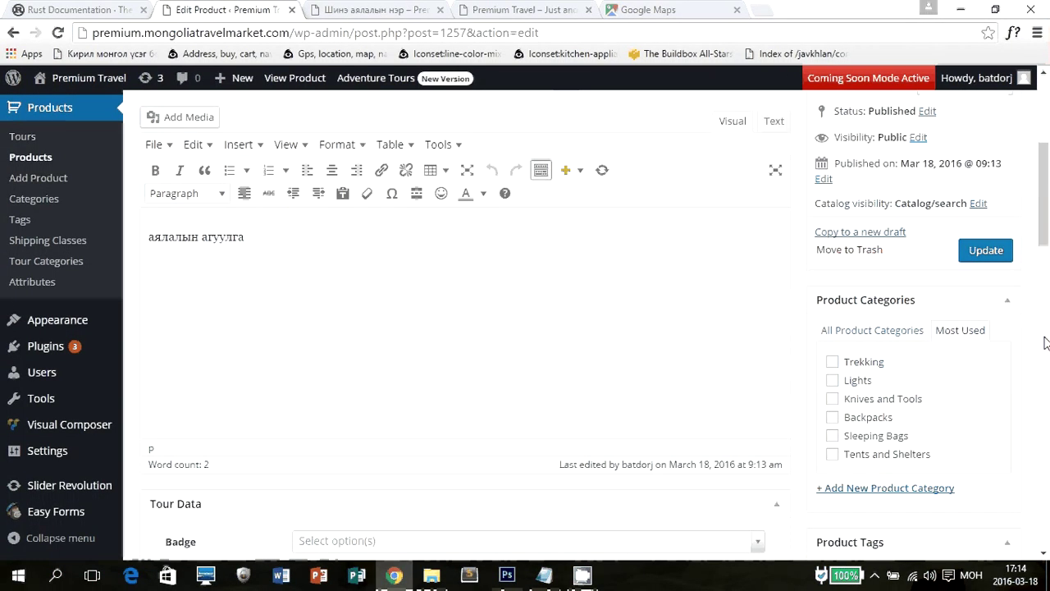
scroll(985, 345, down, 2)
scroll(940, 350, down, 4)
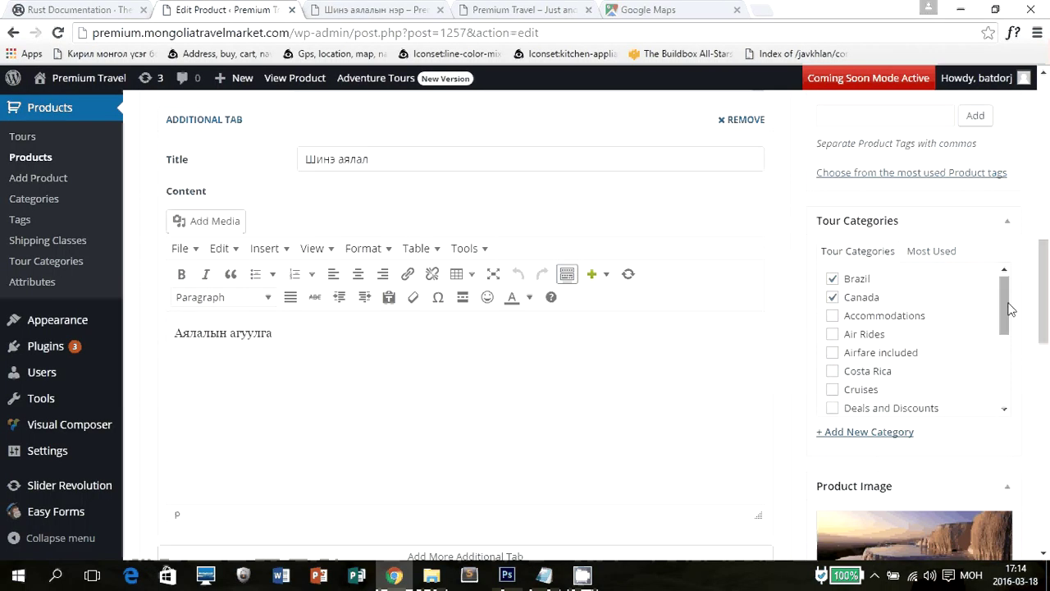
drag(1003, 297, 1015, 397)
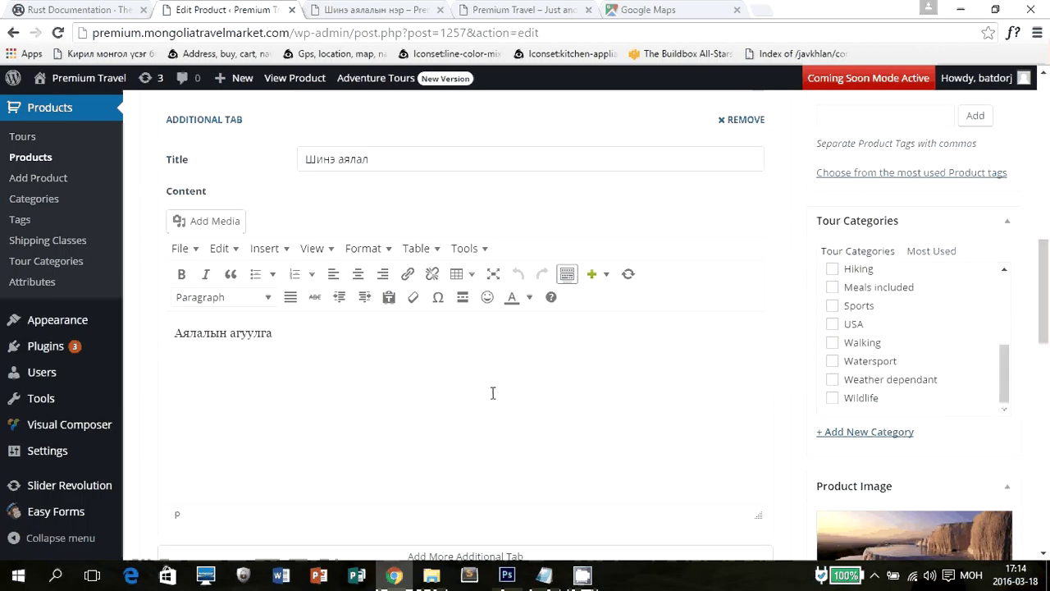
scroll(574, 378, down, 6)
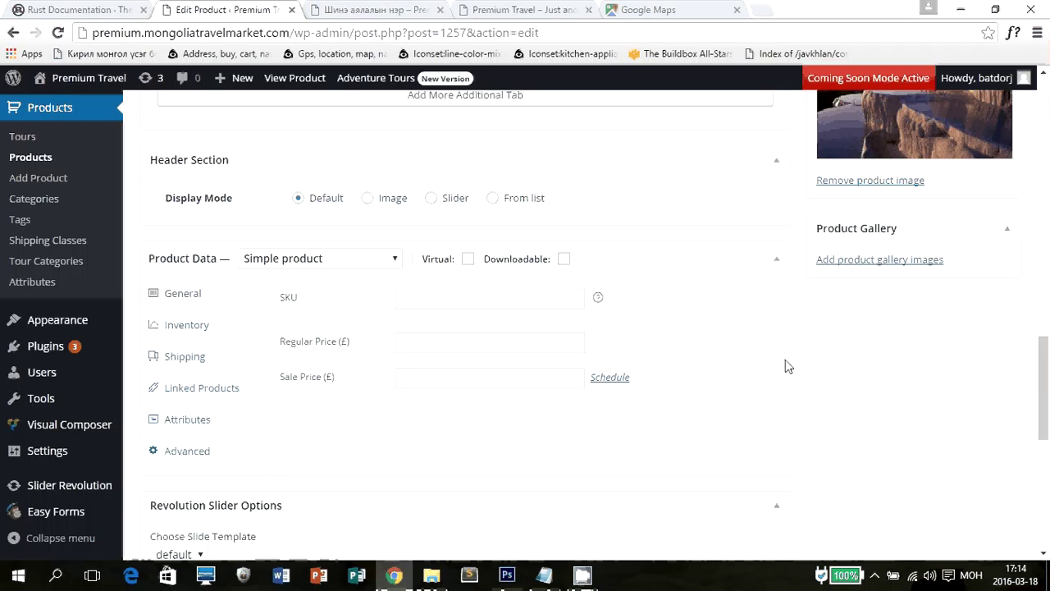
scroll(785, 366, down, 3)
scroll(785, 366, down, 2)
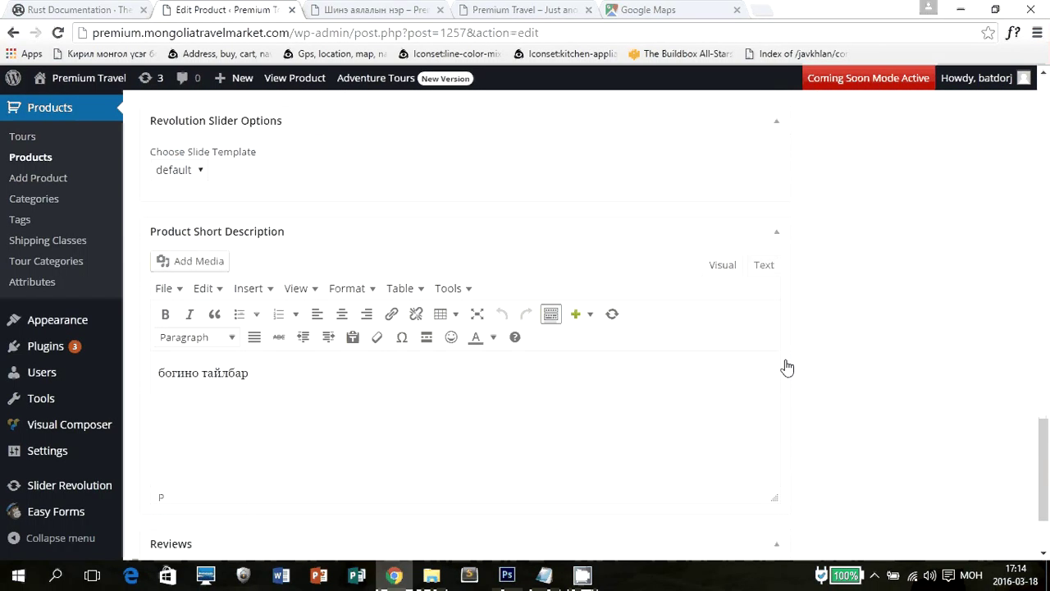
scroll(785, 366, down, 2)
scroll(849, 364, up, 10)
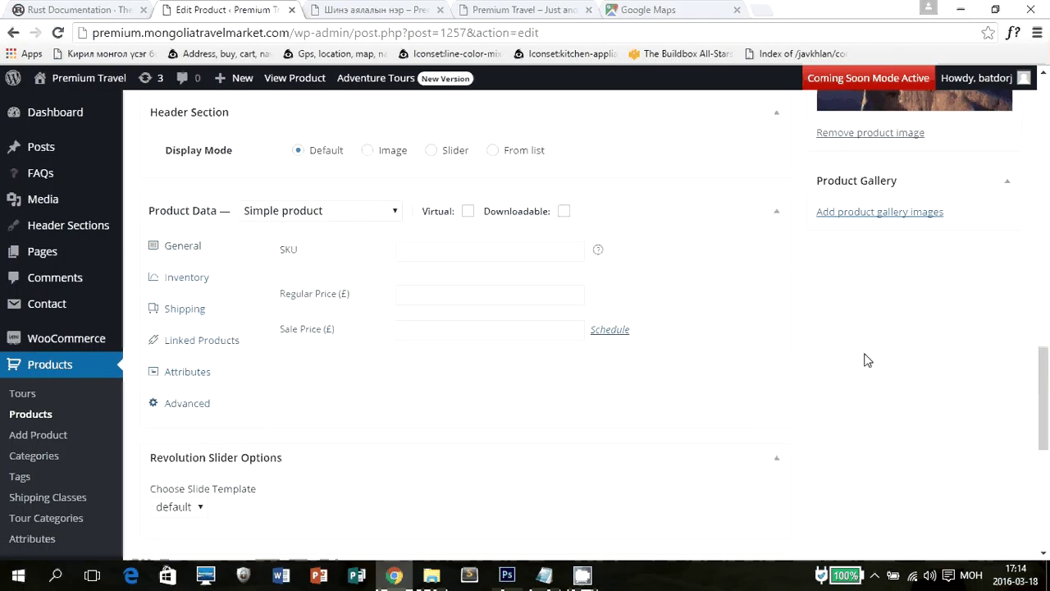
scroll(866, 361, up, 15)
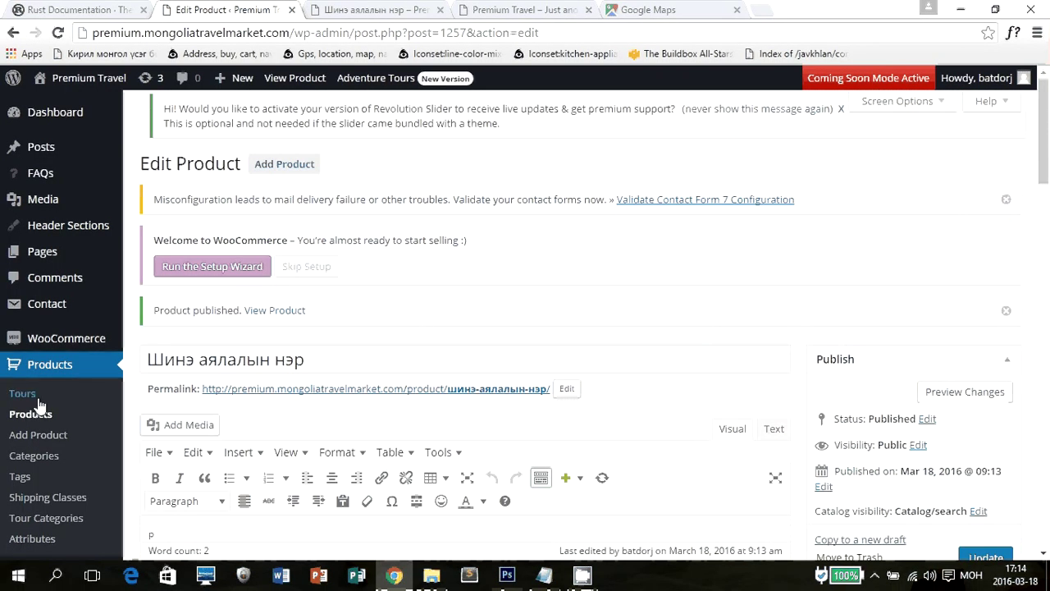
click(25, 373)
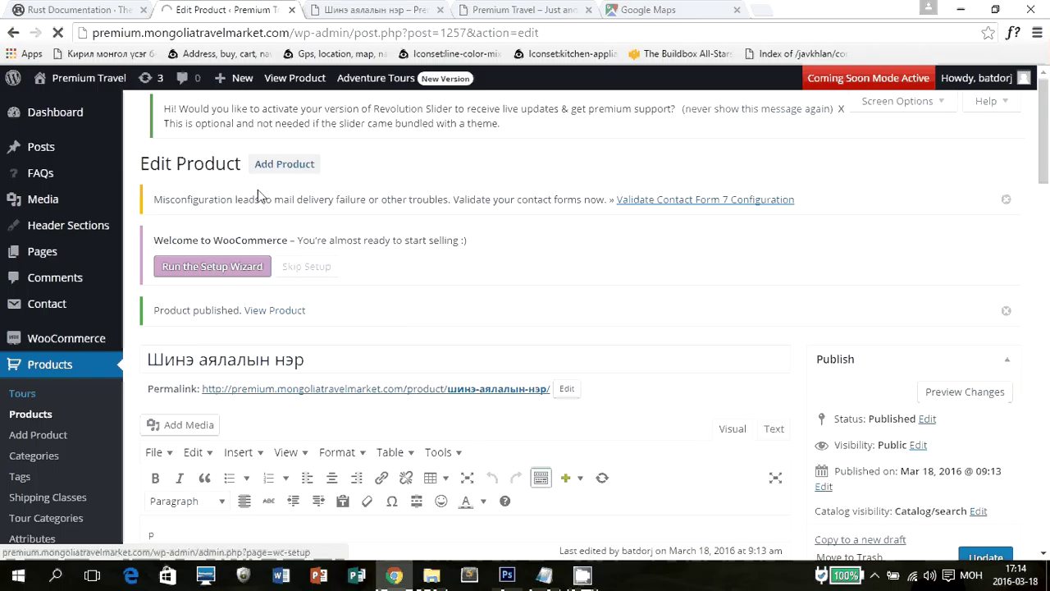
Check the new tour's live page, then browse the popular tours on the homepage.
click(414, 9)
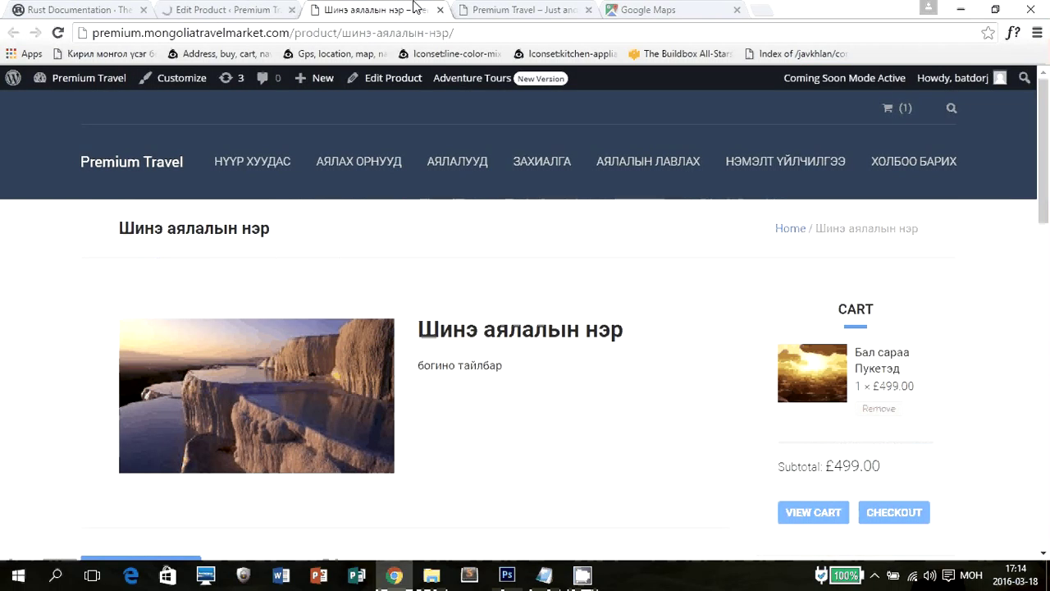
click(511, 9)
scroll(499, 244, down, 2)
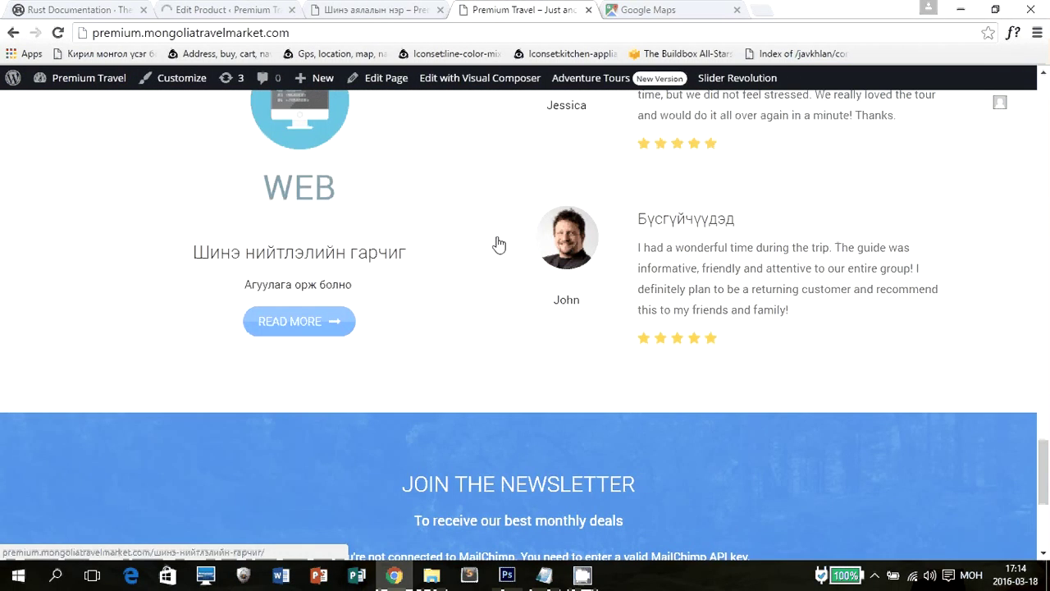
scroll(498, 244, up, 5)
scroll(492, 243, up, 5)
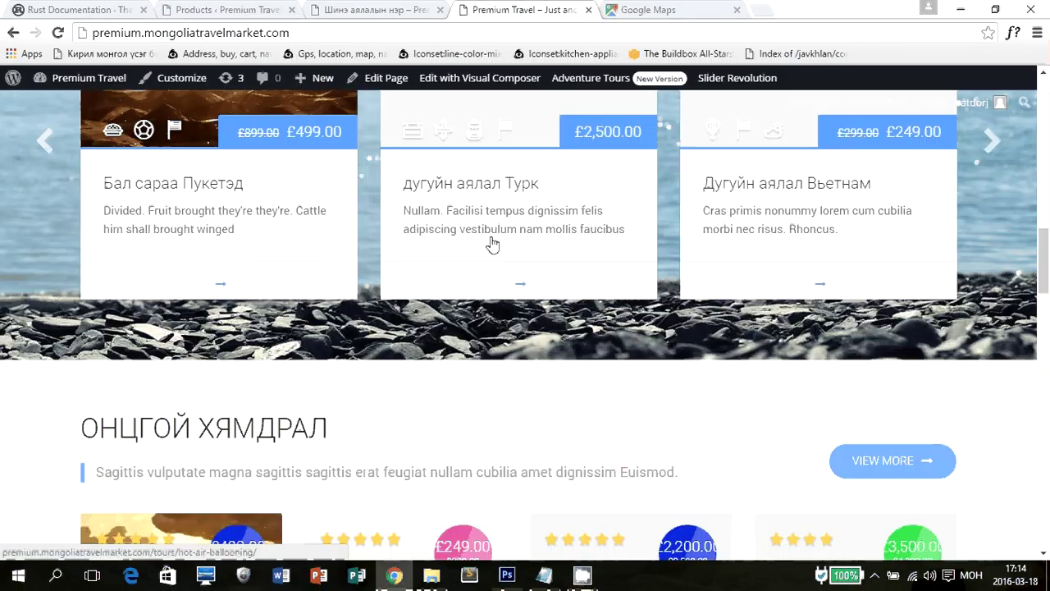
scroll(492, 243, up, 3)
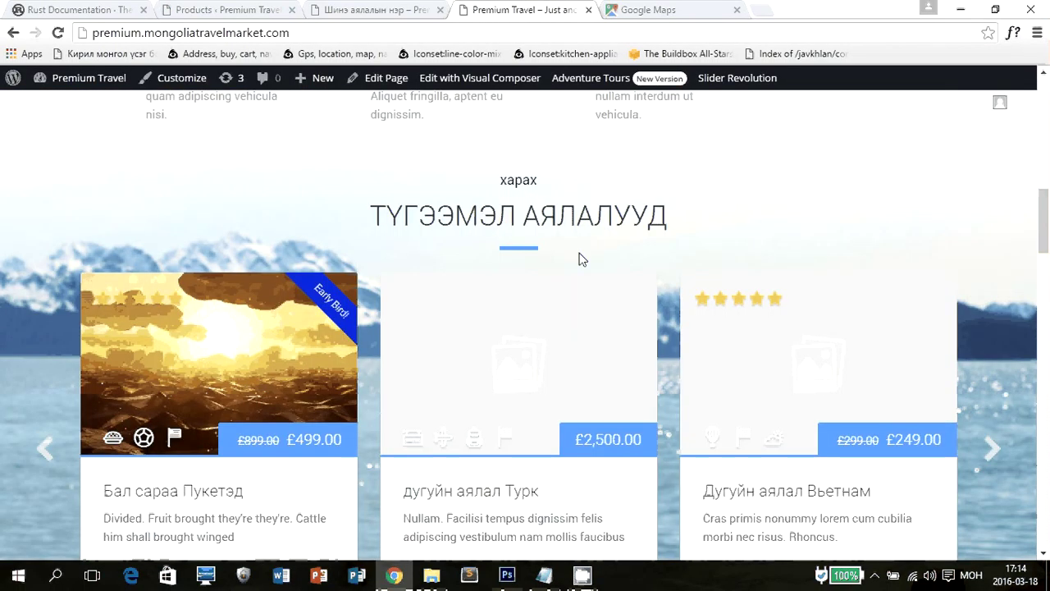
click(385, 78)
Return to the admin Products > Tours list showing the 12 tours with stock and prices.
click(261, 10)
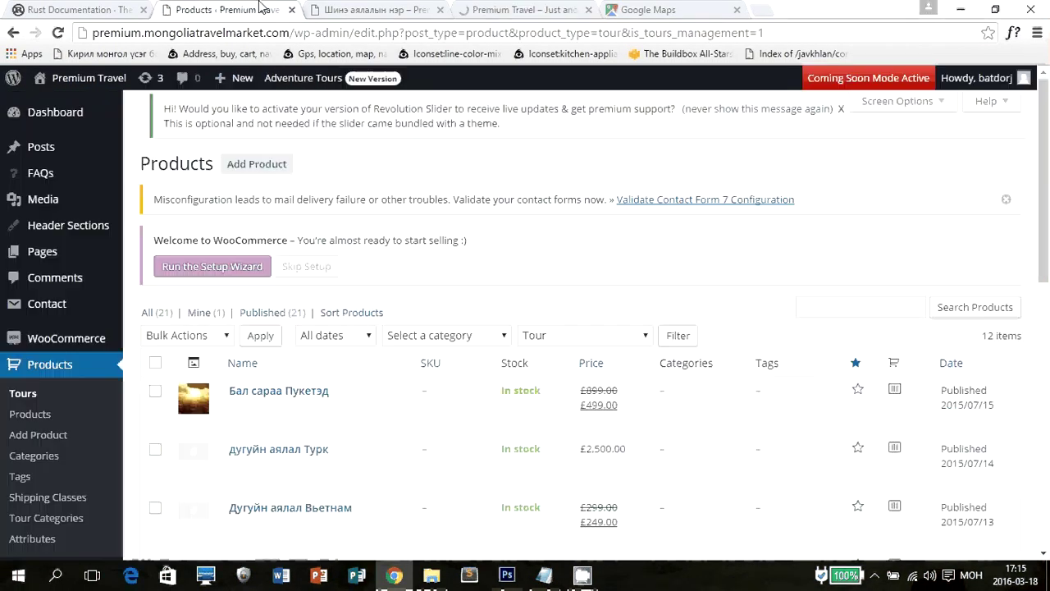
scroll(544, 188, down, 2)
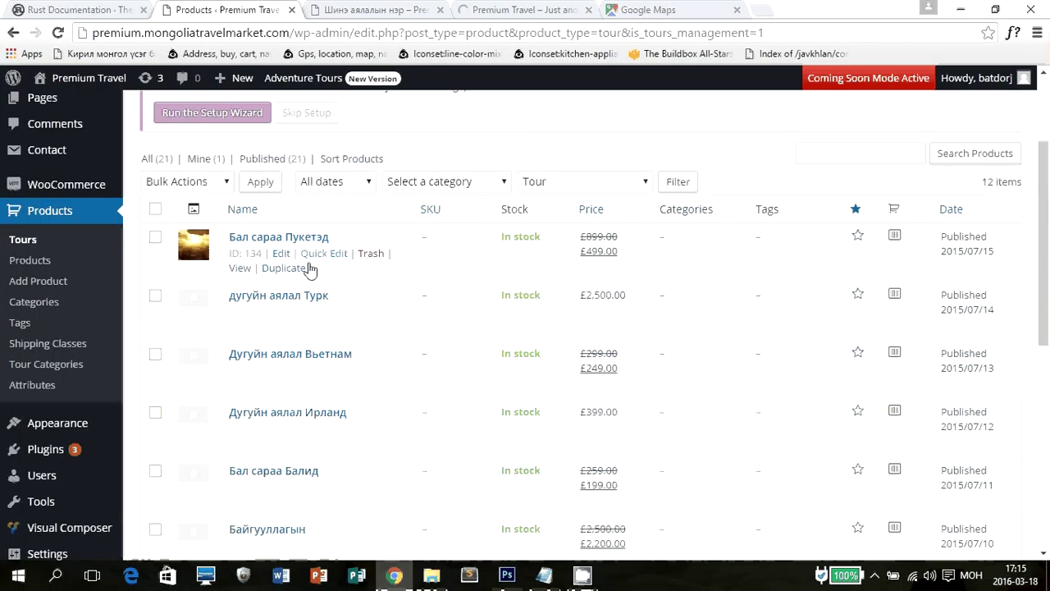
click(550, 402)
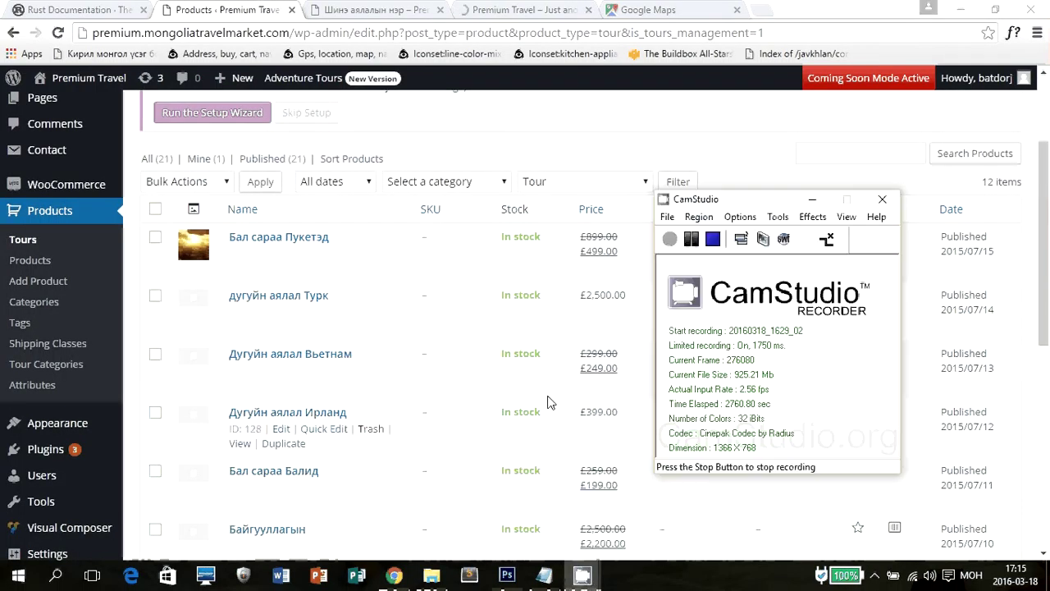